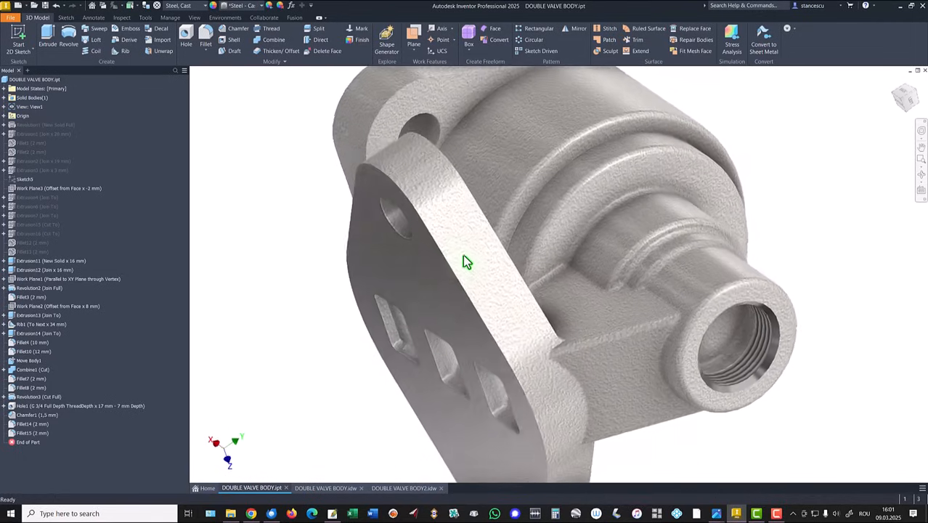
Step: Preview a half section view of the valve body, using the flange's flat side face as the section plane reference
key("F6")
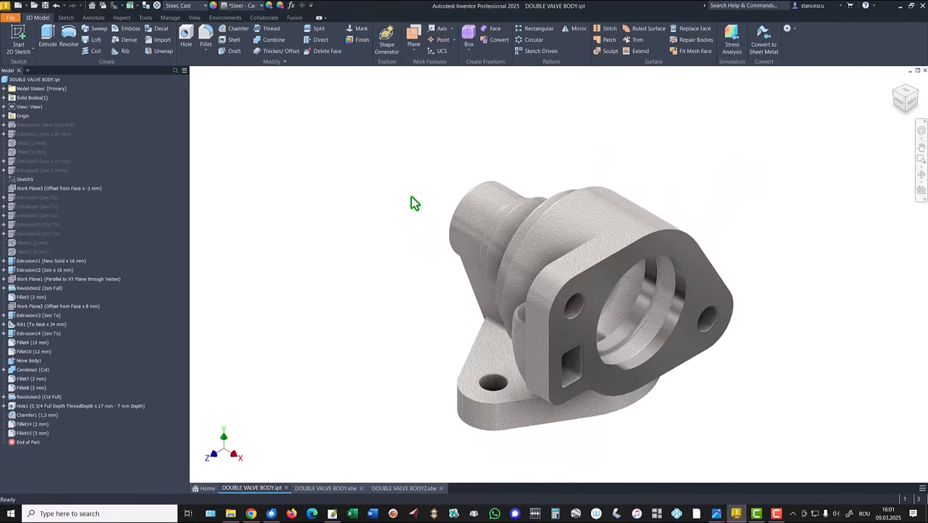
left_click(368, 180)
left_click(190, 19)
left_click(118, 39)
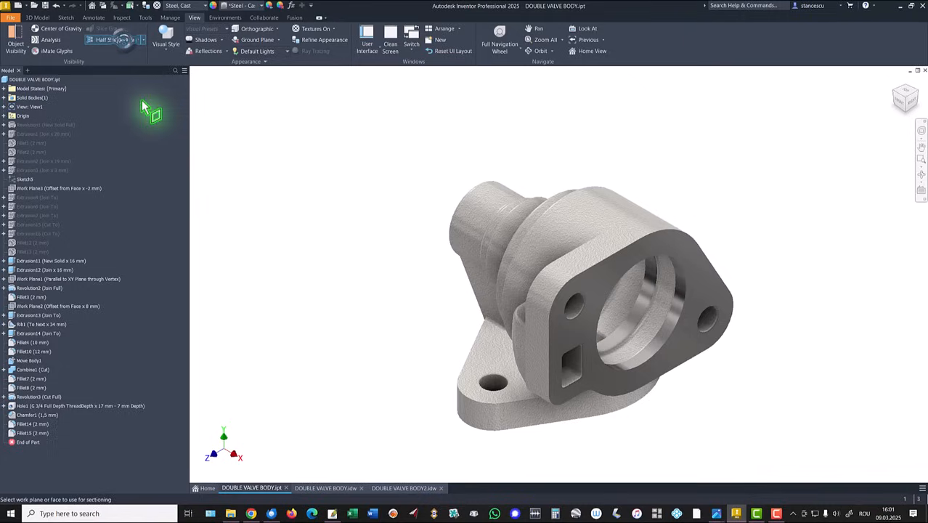
left_click(536, 341)
left_click_drag(536, 342, 475, 399)
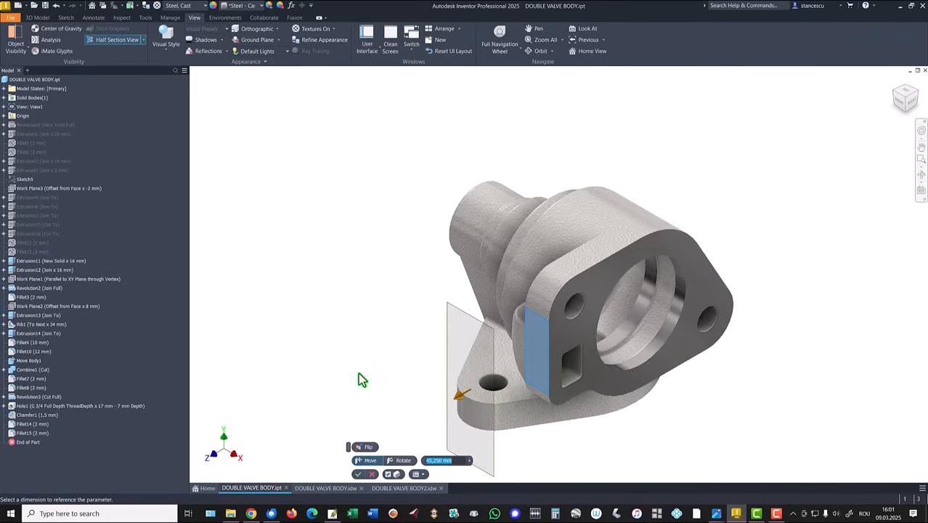
left_click(370, 475)
Step: Review the views and dimensions on both sheets of the double valve body drawing
left_click(325, 489)
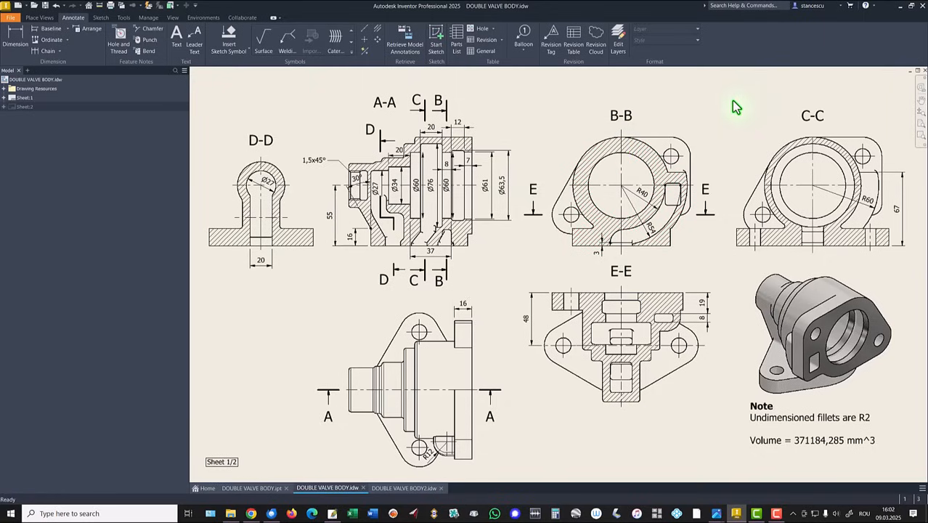
left_click(201, 463)
left_click(391, 488)
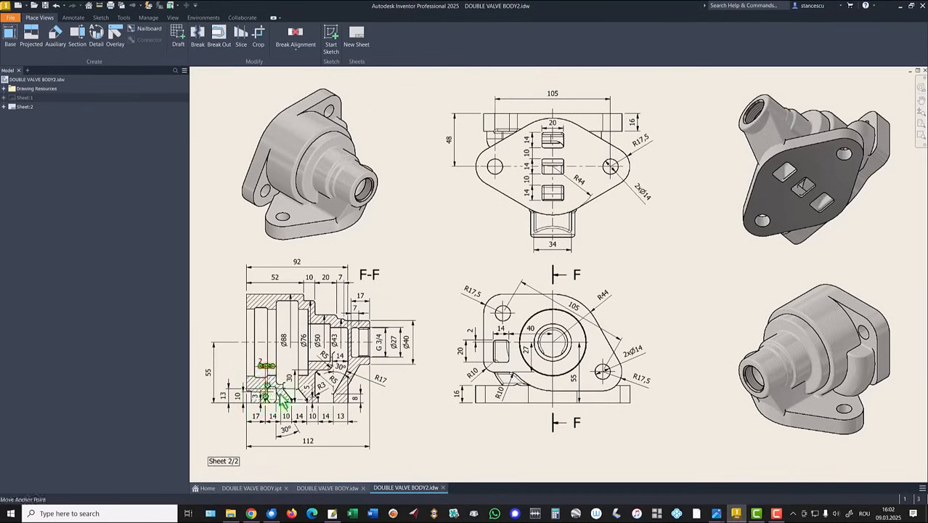
left_click(309, 488)
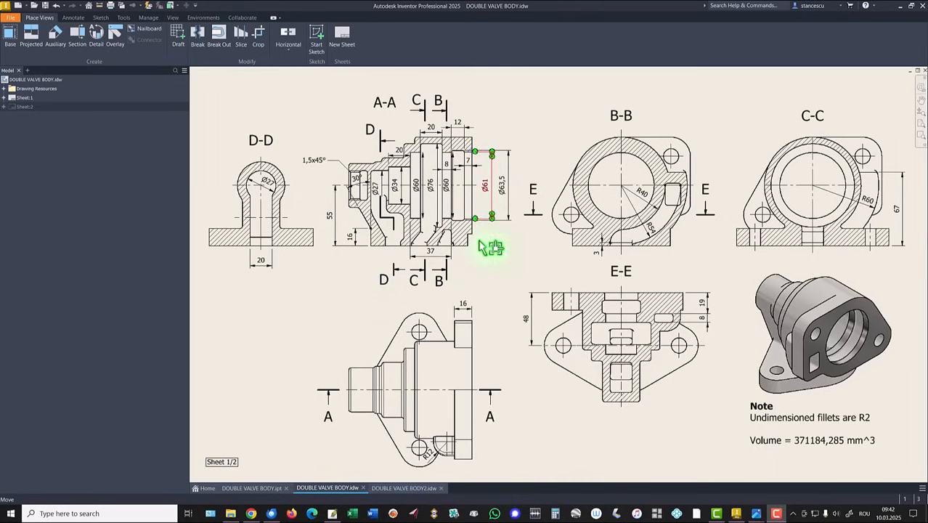
left_click(404, 489)
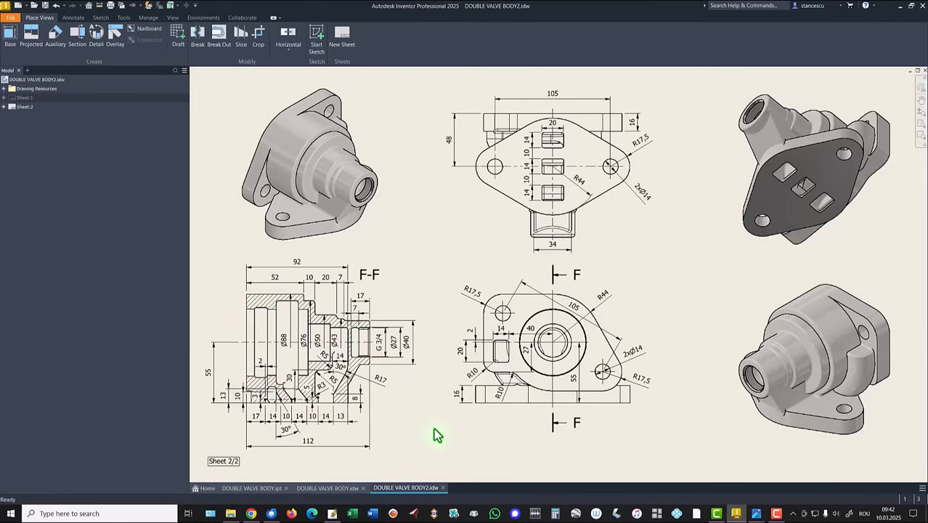
left_click(327, 488)
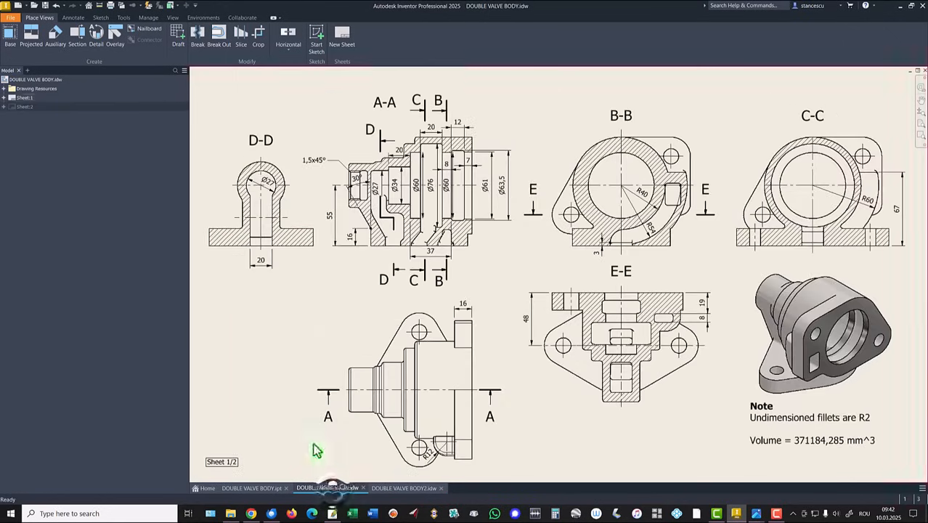
Step: Create a new metric part from the Standard (mm).ipt template and start a 2D sketch on the front (XY) plane
left_click(13, 6)
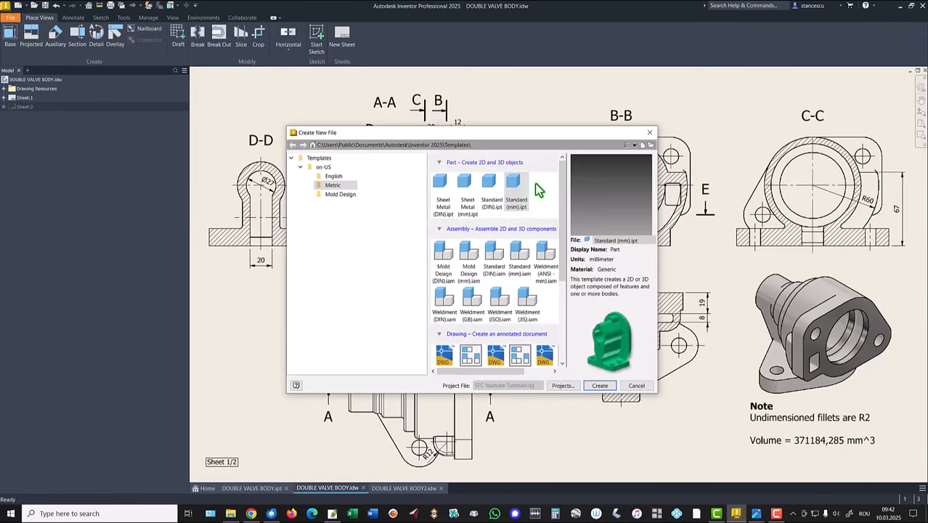
double_click(516, 184)
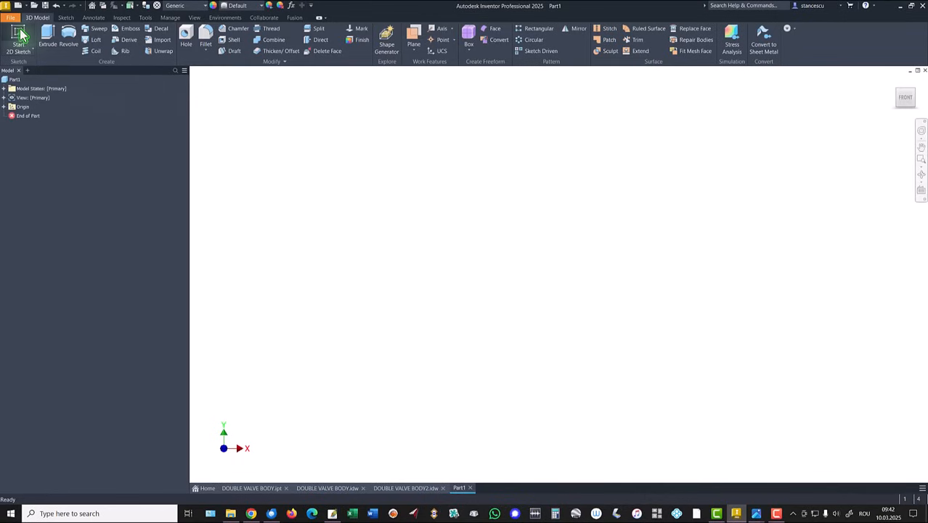
left_click(16, 29)
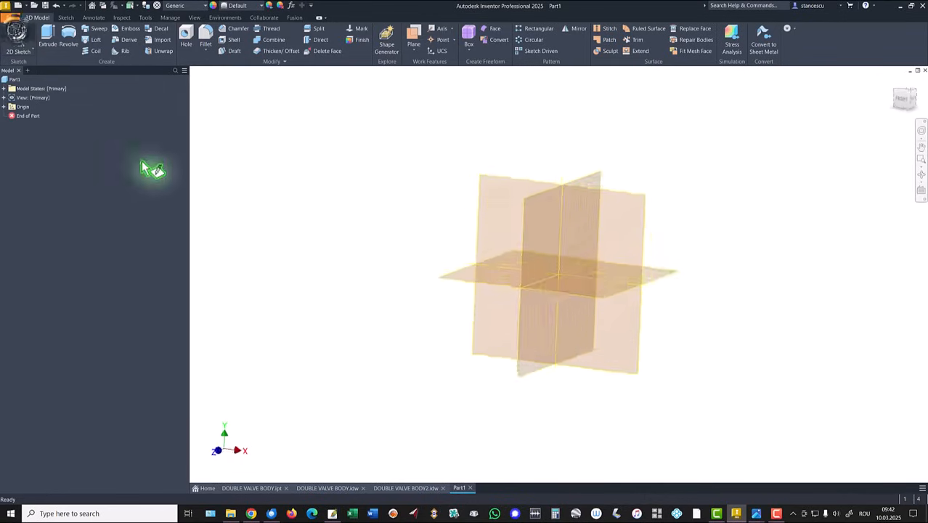
left_click(524, 152)
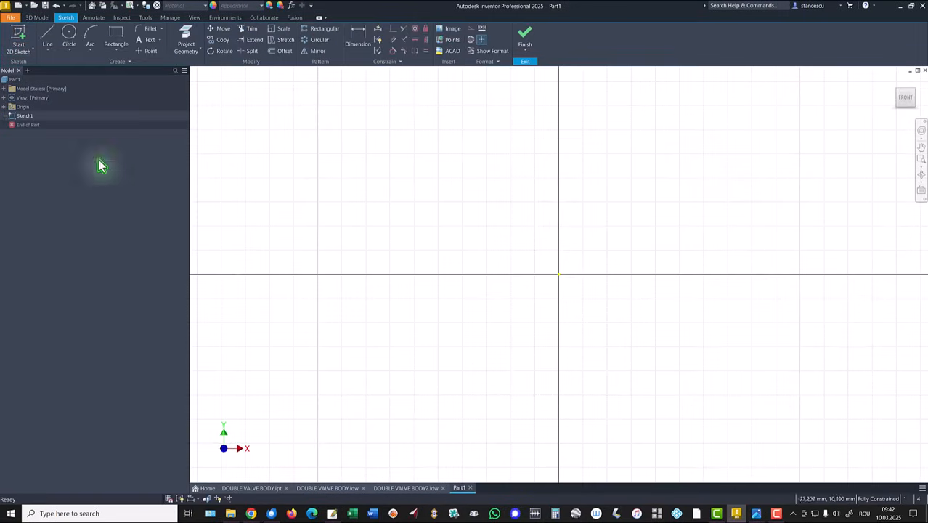
Step: Draw a 92 mm horizontal line starting at the origin and place its dimension well below it
left_click(48, 35)
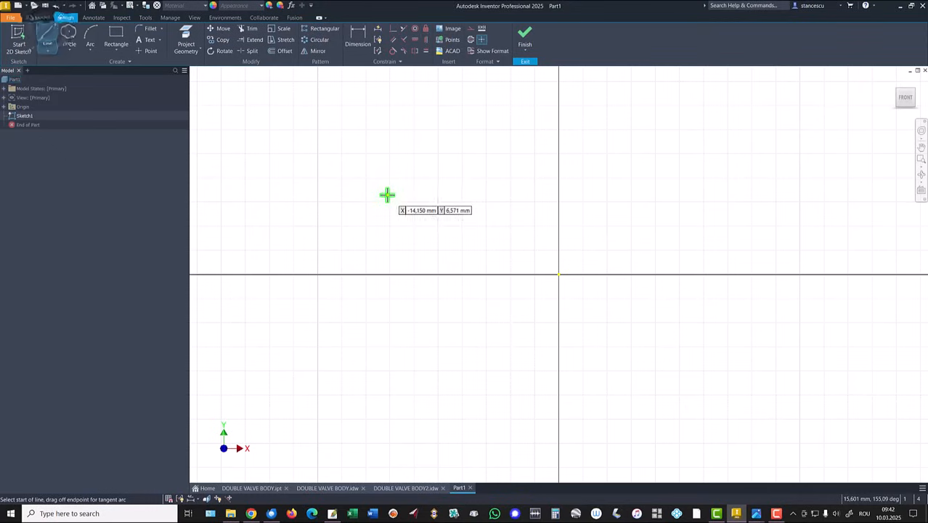
left_click(558, 274)
type("92")
key("Return")
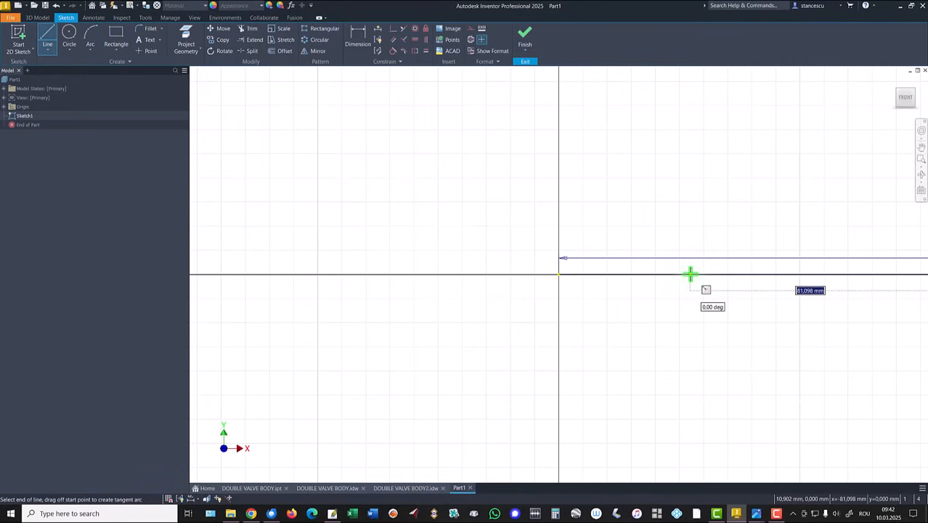
key("Home")
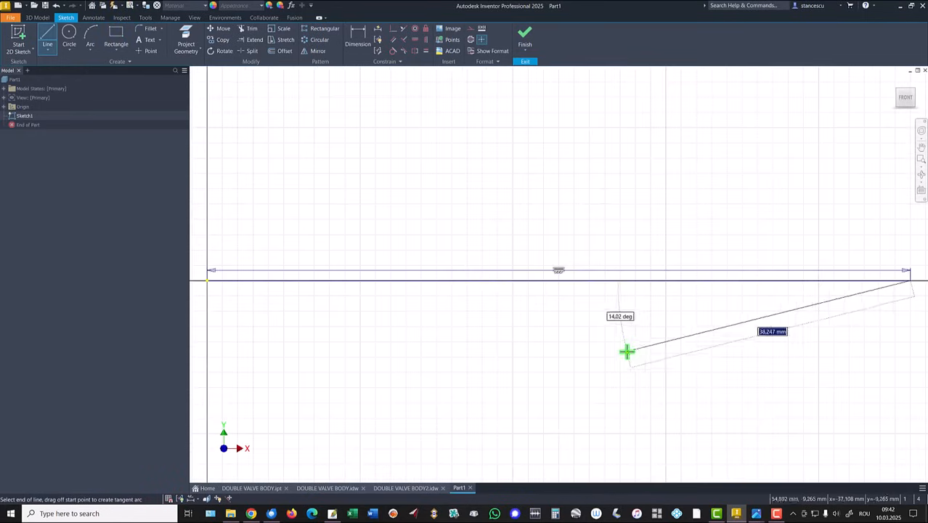
key("Escape")
left_click_drag(585, 302, 585, 457)
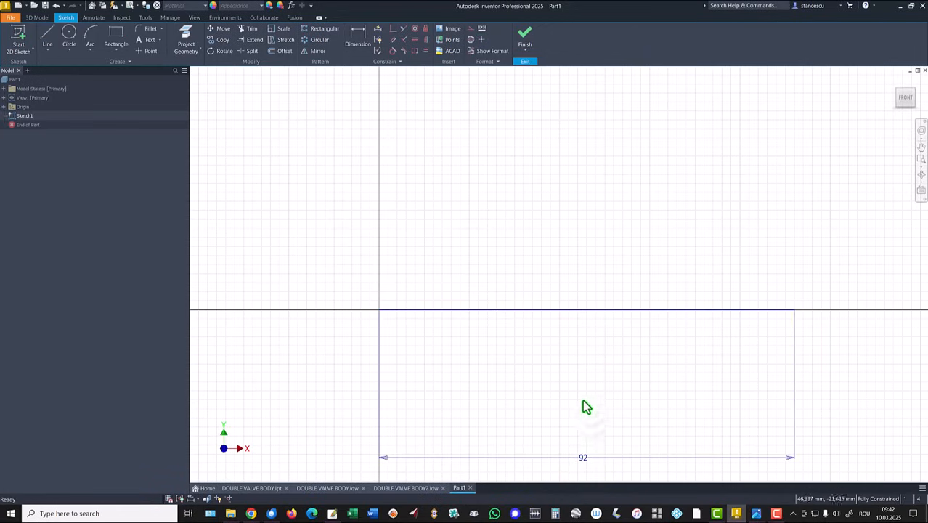
Step: Convert the 92 mm horizontal line into a centerline
left_click_drag(517, 280, 467, 351)
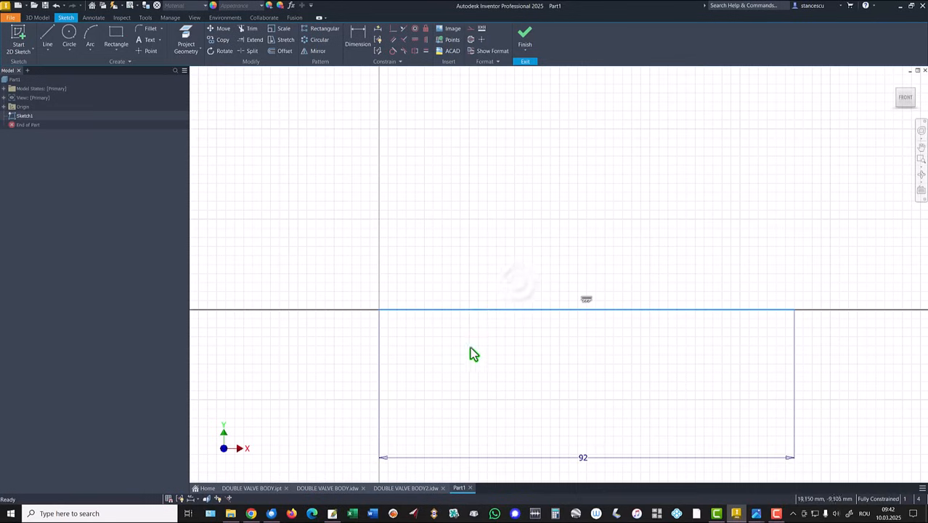
right_click(529, 251)
left_click(532, 278)
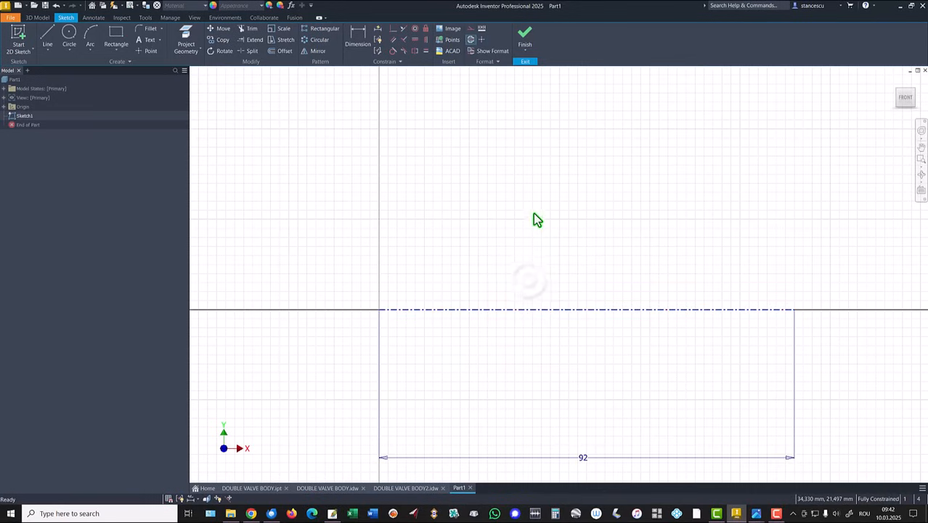
Step: Sketch the rising stepped part of the profile from the origin, starting about 13 mm high and reaching about 31 mm above the centerline
left_click(47, 40)
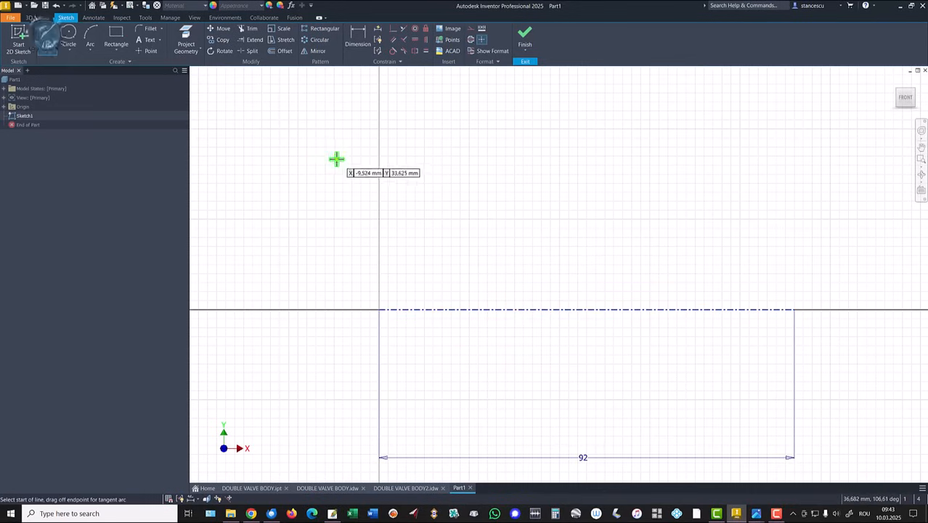
left_click(378, 310)
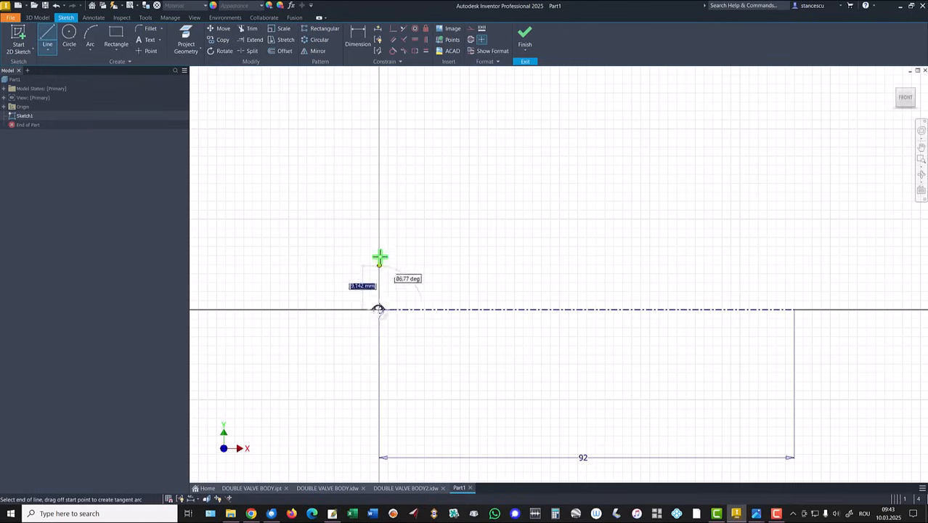
left_click(379, 251)
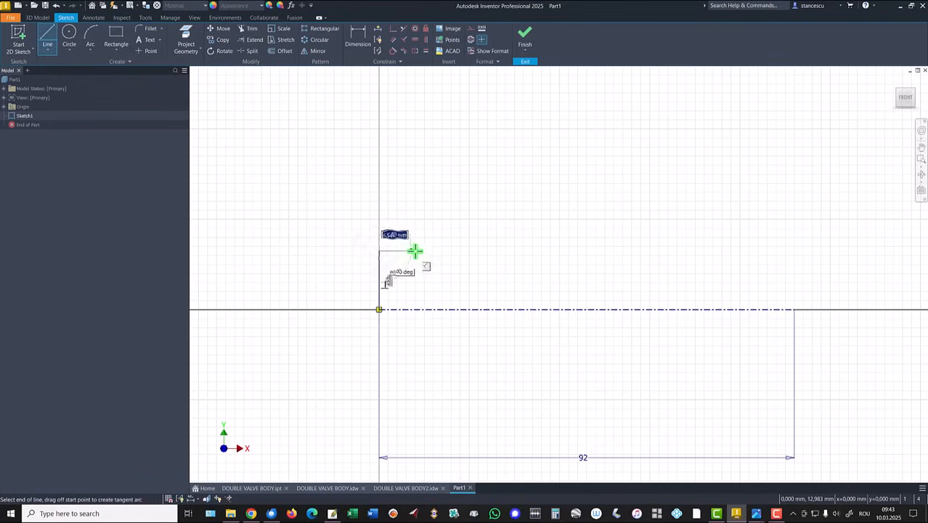
left_click(438, 251)
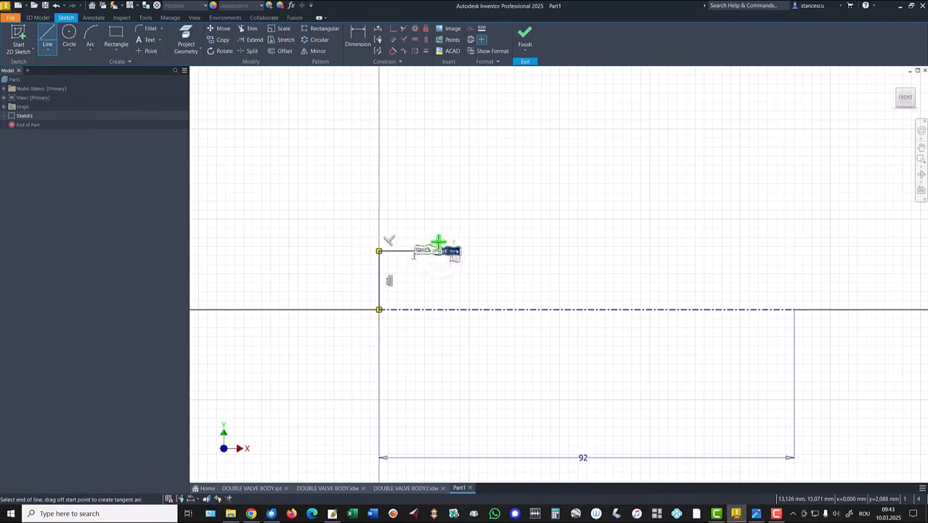
left_click(506, 241)
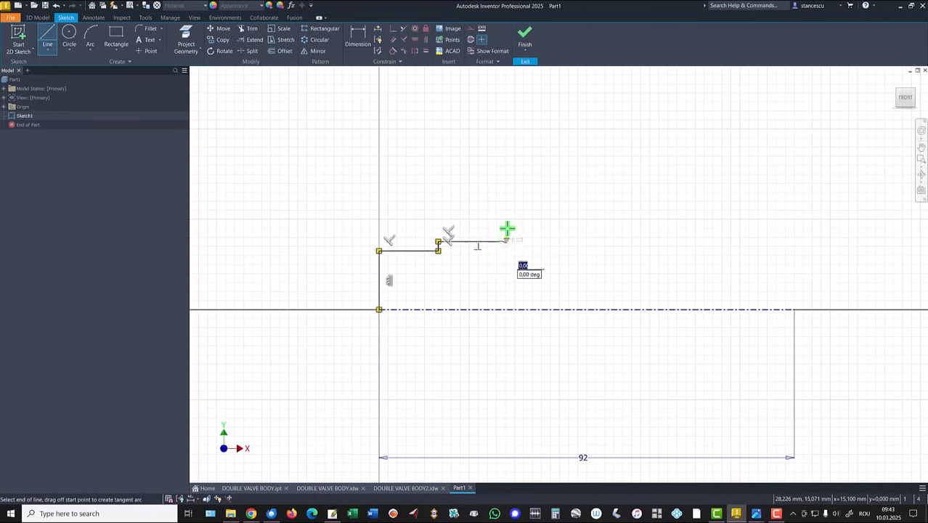
left_click(507, 189)
left_click(533, 190)
left_click_drag(533, 190, 599, 169)
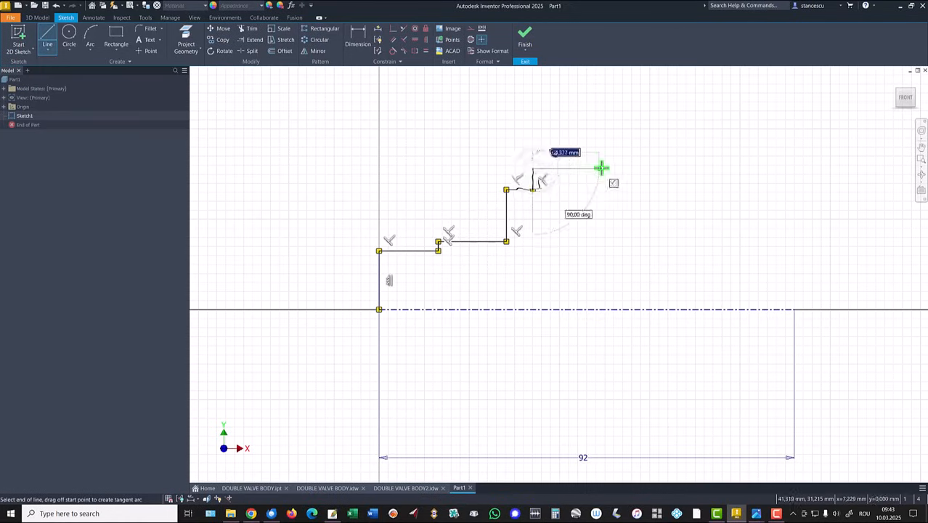
Step: Continue the profile with steps down to about 24 mm high and close it at the far end of the centerline
left_click(616, 168)
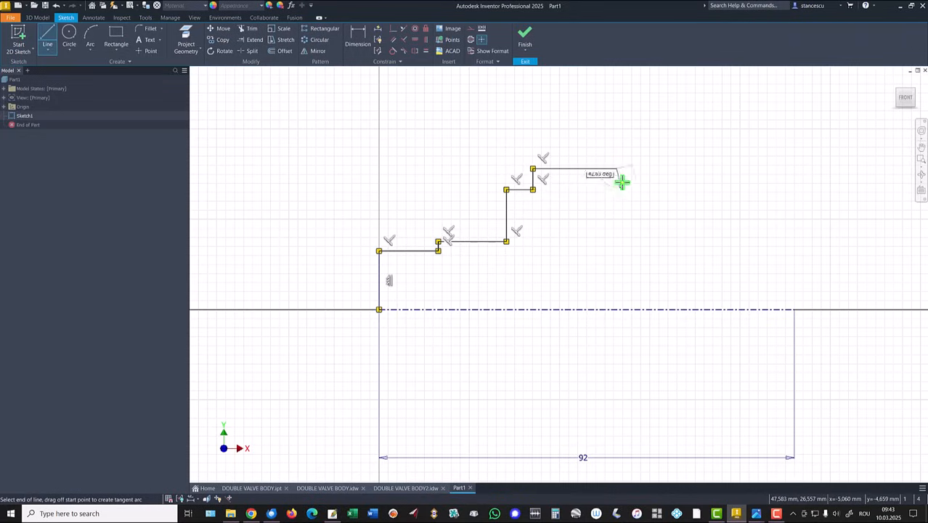
left_click(616, 190)
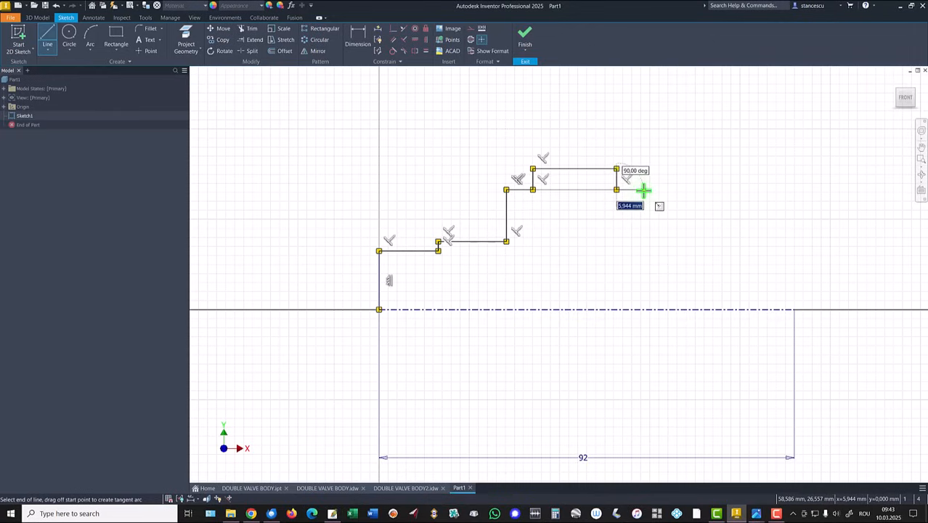
left_click(643, 189)
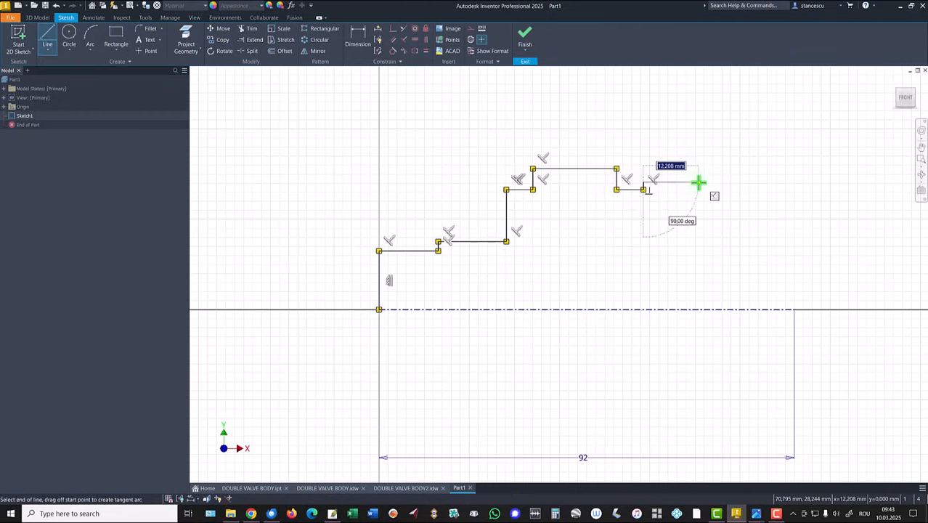
left_click(697, 181)
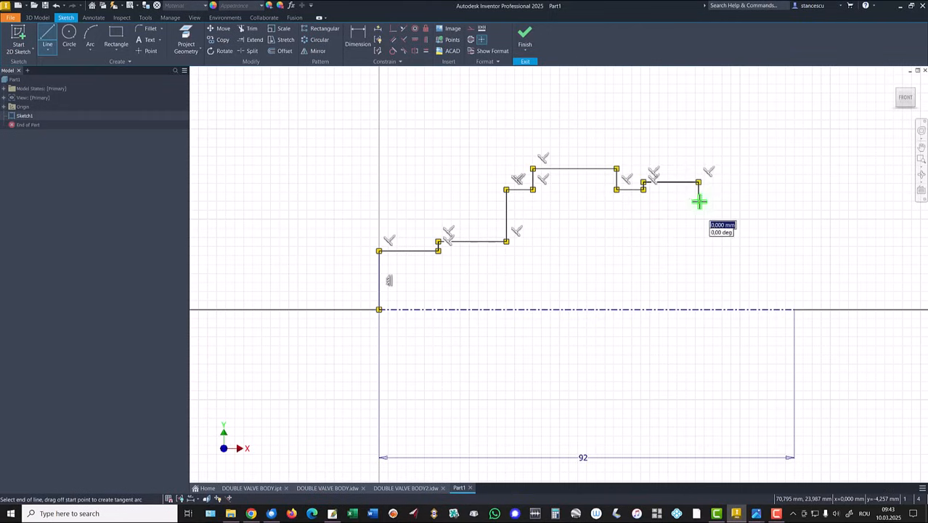
left_click(793, 200)
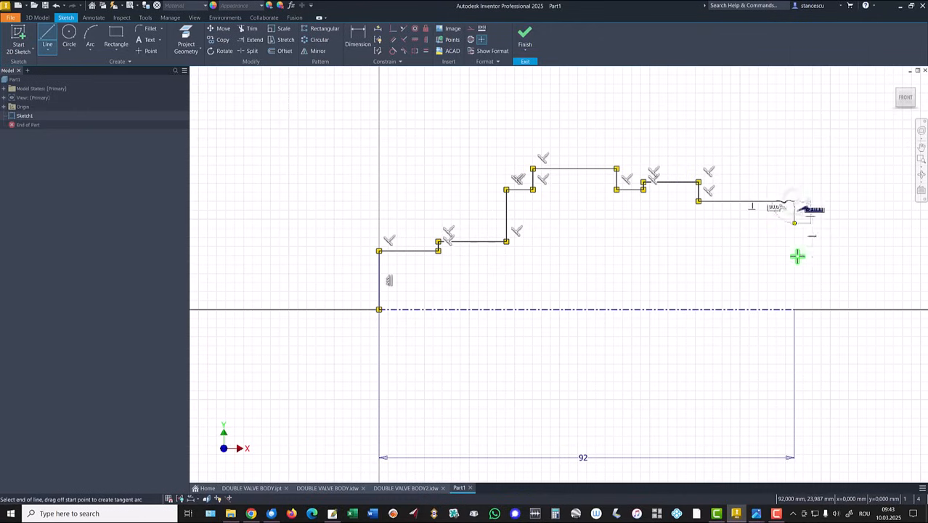
double_click(794, 309)
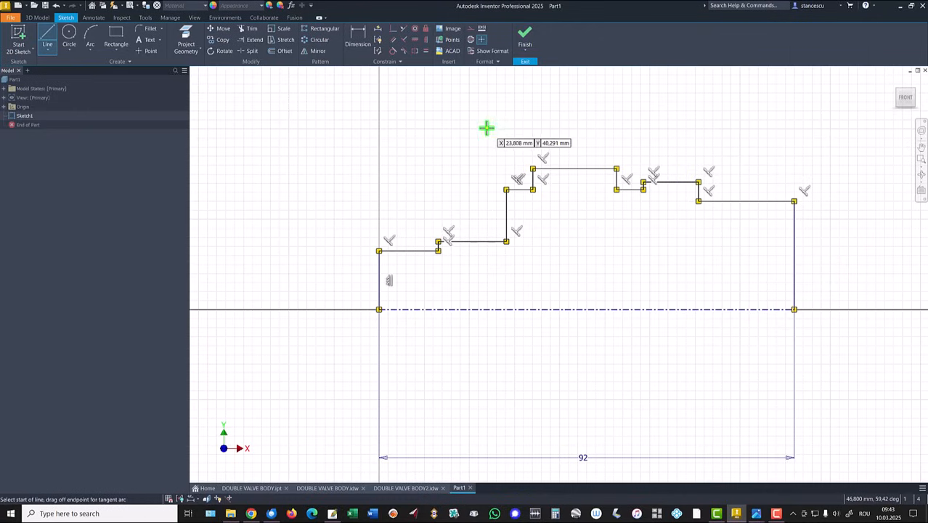
Step: Dimension the profile's first horizontal edge from the centerline as a 27 mm diameter
left_click(357, 50)
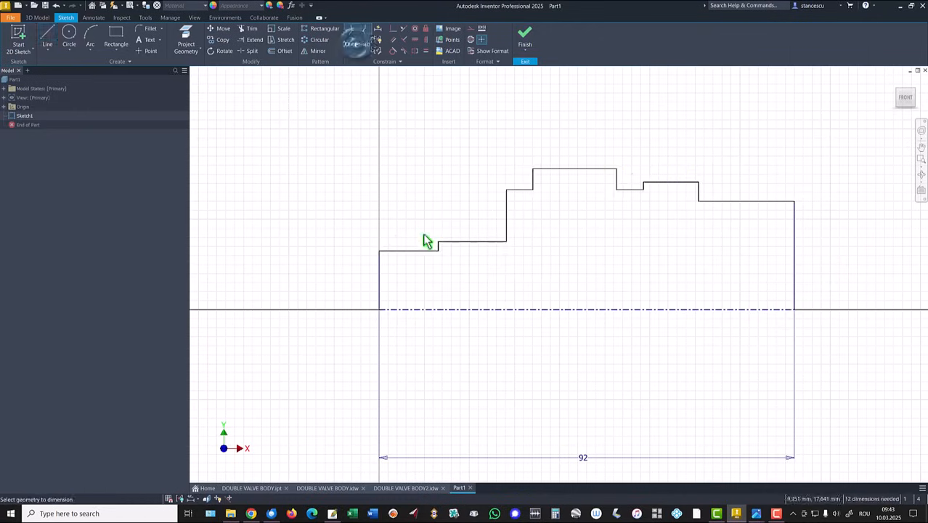
left_click(418, 250)
left_click(418, 291)
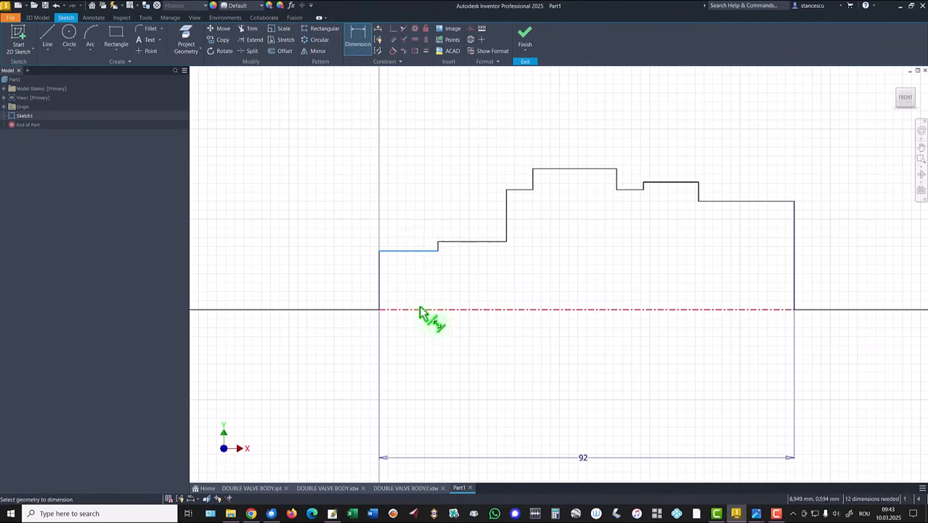
left_click(419, 310)
left_click(342, 300)
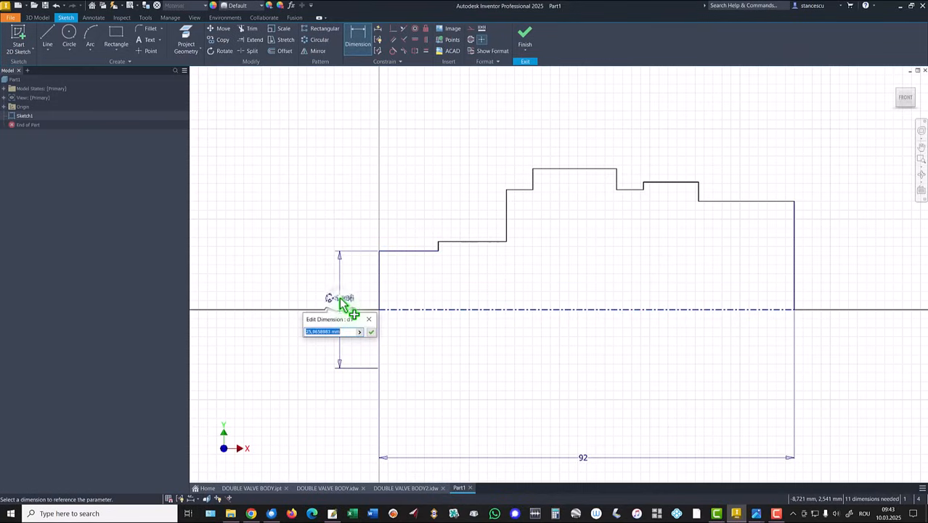
type("2")
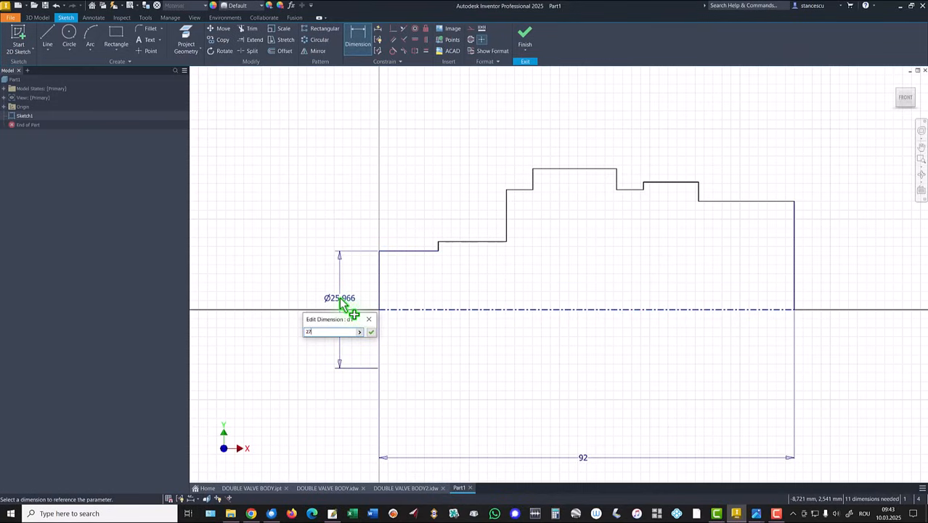
type("7")
key("Return")
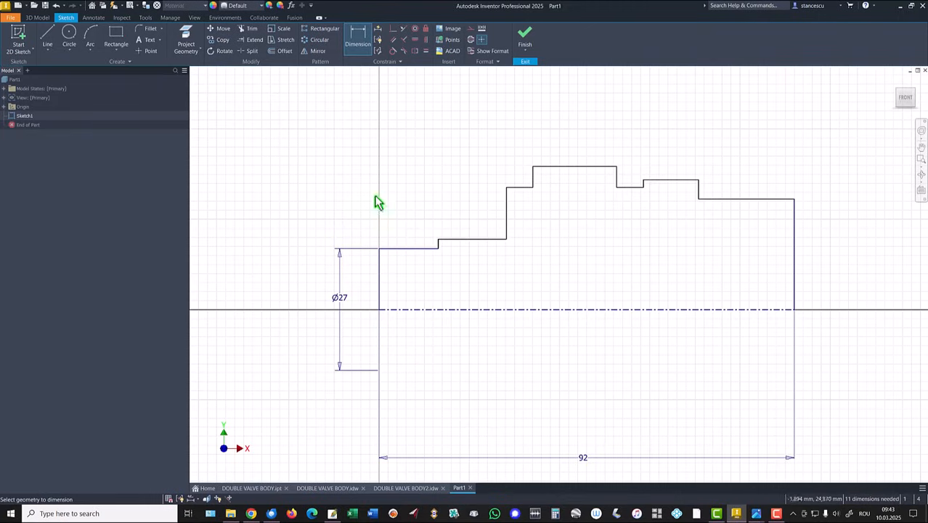
Step: Dimension the profile's second horizontal edge from the centerline as a 34 mm diameter
left_click(476, 240)
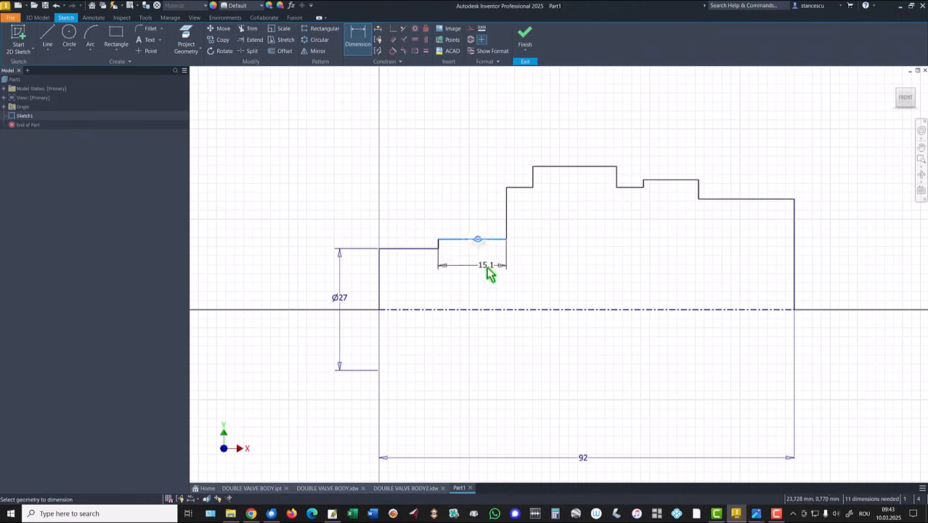
left_click(488, 310)
left_click(484, 296)
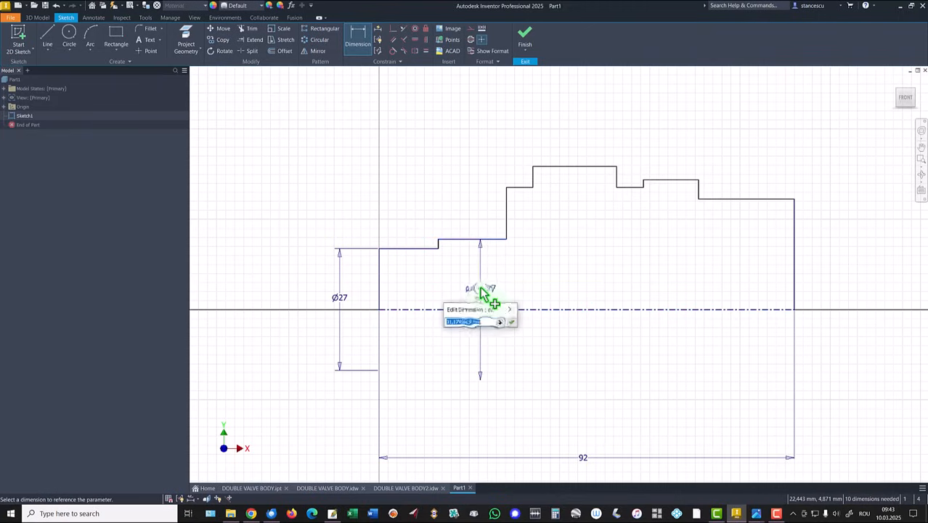
type("34")
key("Return")
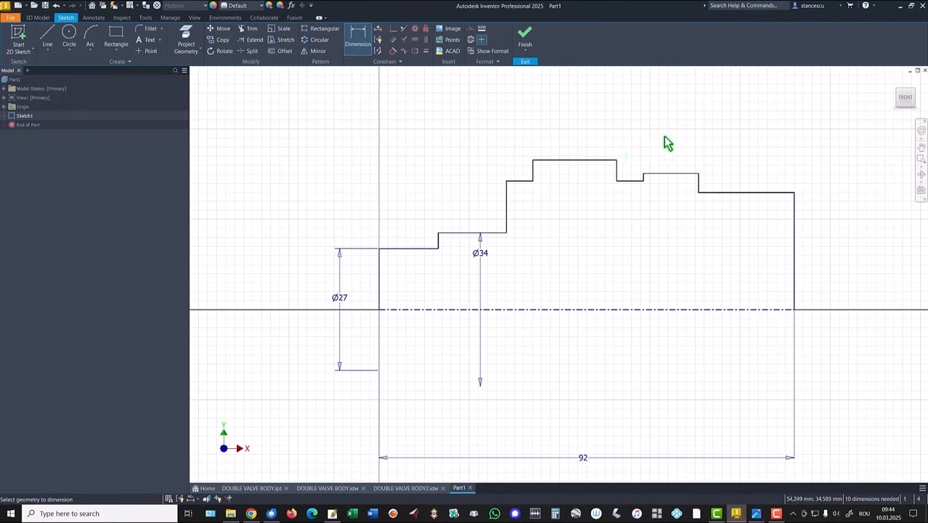
Step: Dimension the short third horizontal edge from the centerline as a 60 mm diameter
left_click(528, 183)
left_click(534, 310)
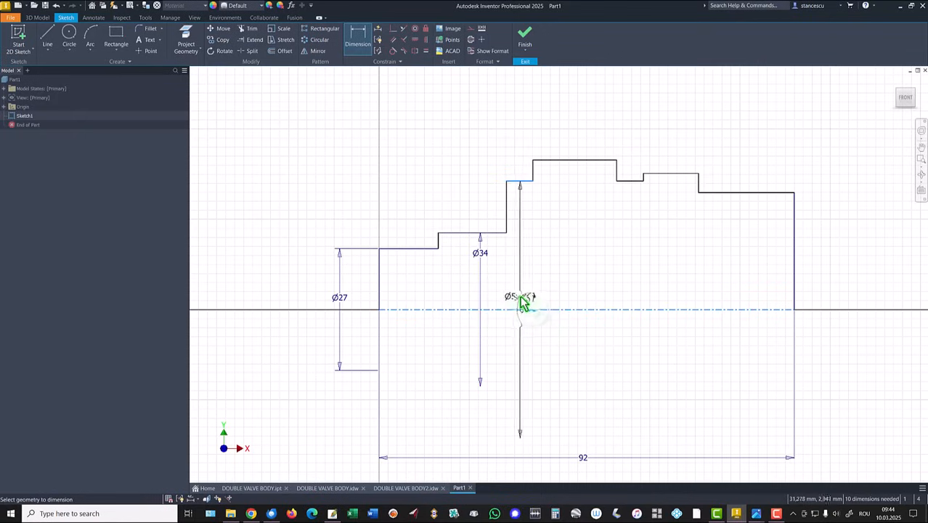
left_click(524, 303)
type("4")
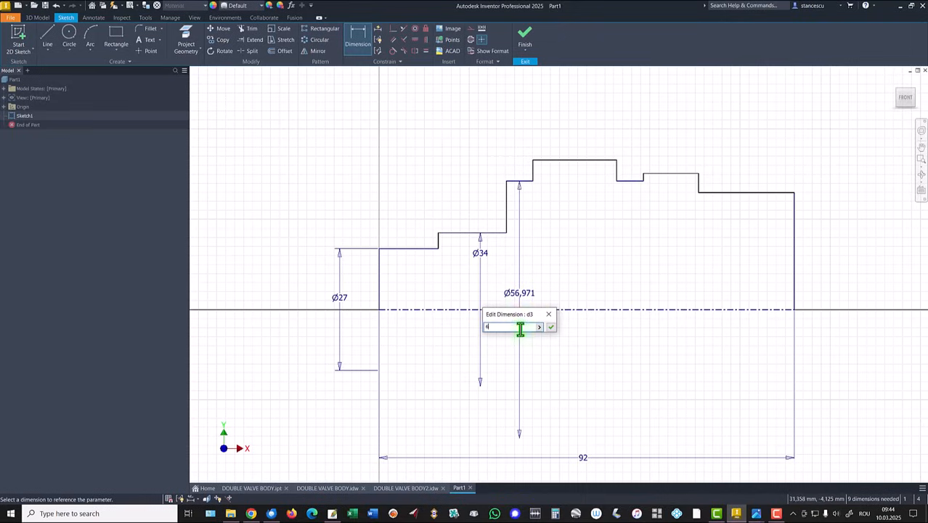
type("0")
key("Return")
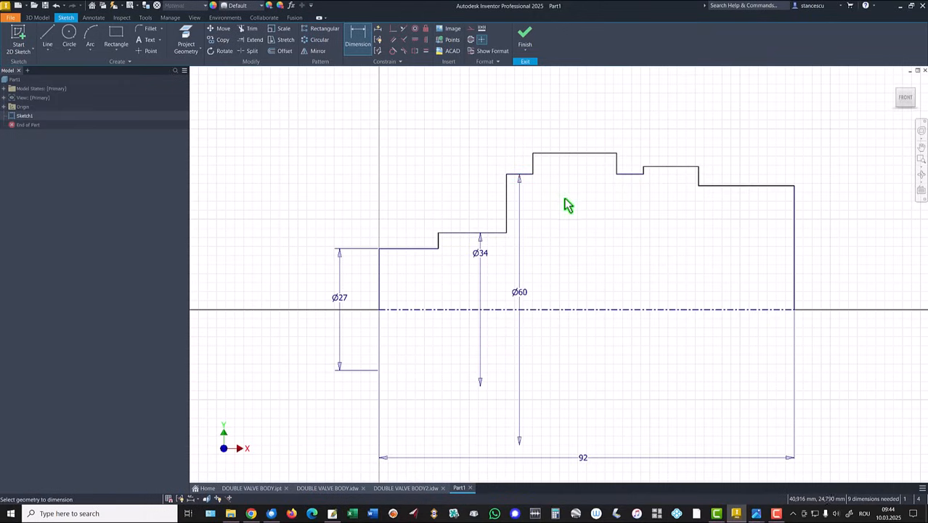
Step: Dimension the profile's highest horizontal edge from the centerline as a 76 mm diameter
left_click(589, 156)
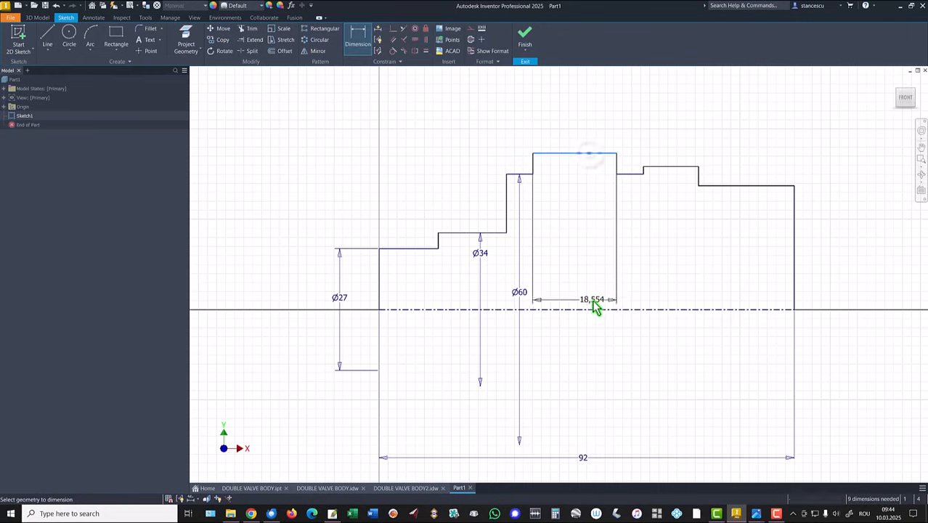
left_click(591, 309)
left_click(581, 268)
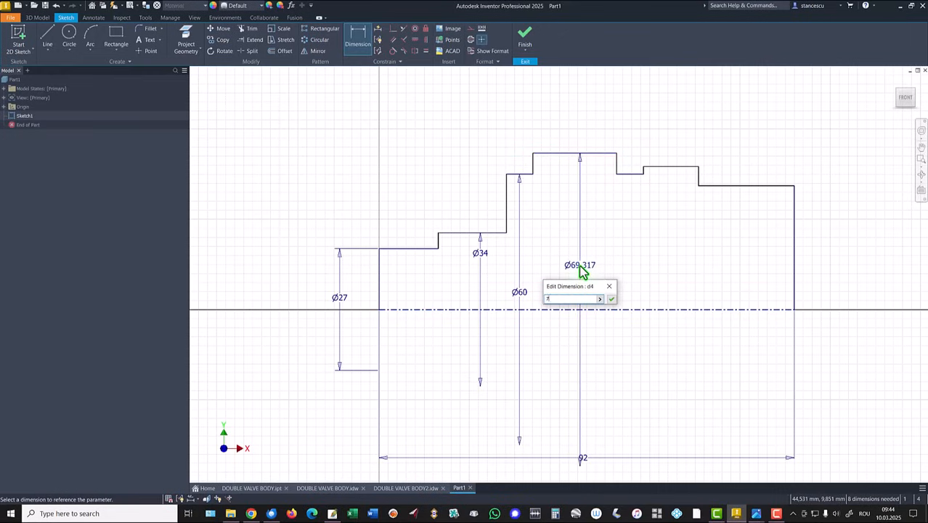
type("76")
key("Return")
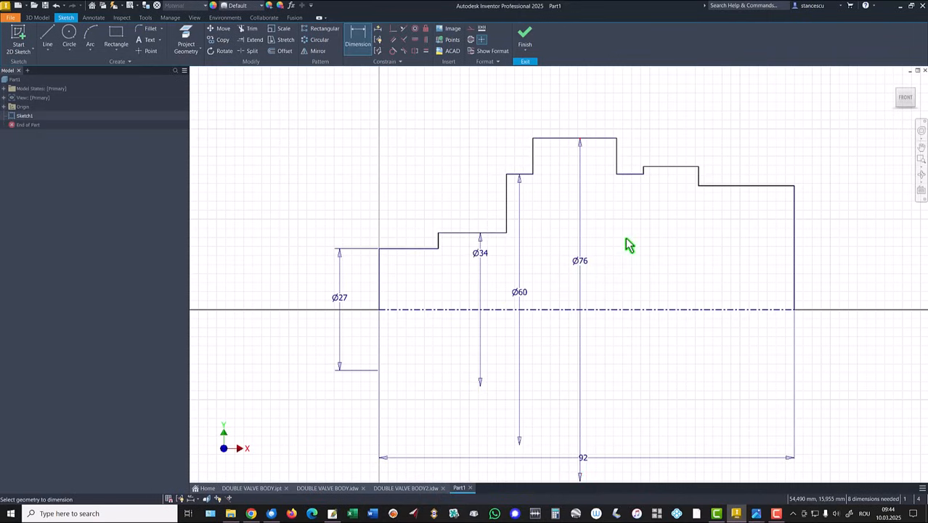
Step: Dimension the raised edge beyond the recess from the centerline as a 63.5 mm diameter
left_click(684, 169)
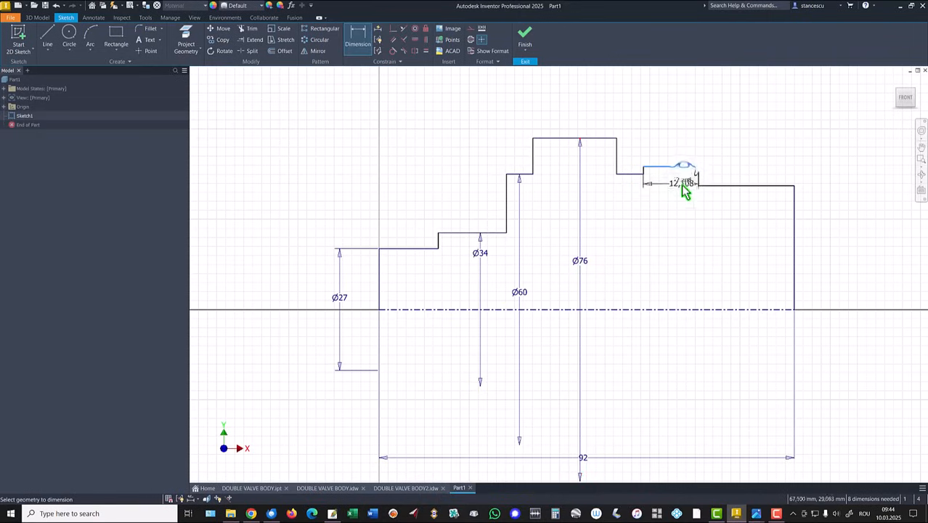
left_click(676, 310)
left_click(675, 283)
type("63,")
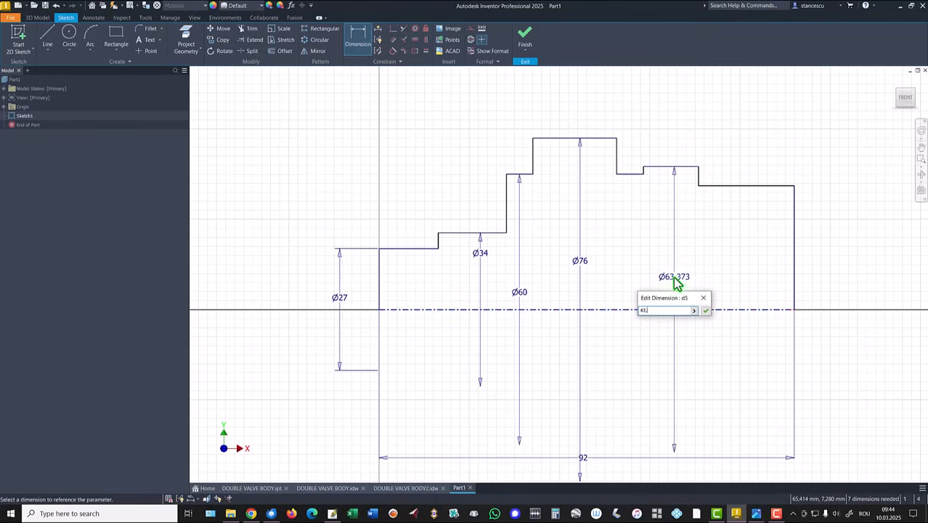
type("5")
key("Return")
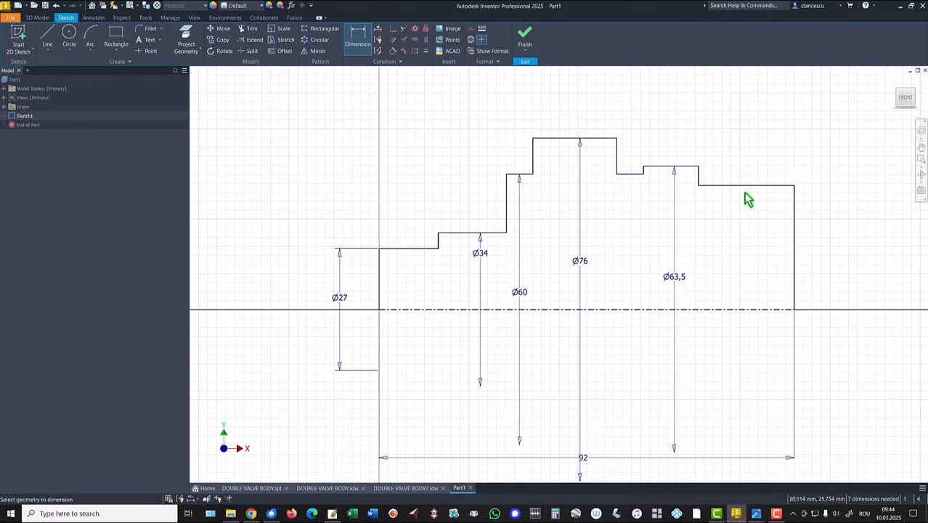
Step: Dimension the last horizontal edge from the centerline as a 61 mm diameter, placed outside the profile's end
left_click(778, 189)
left_click(758, 311)
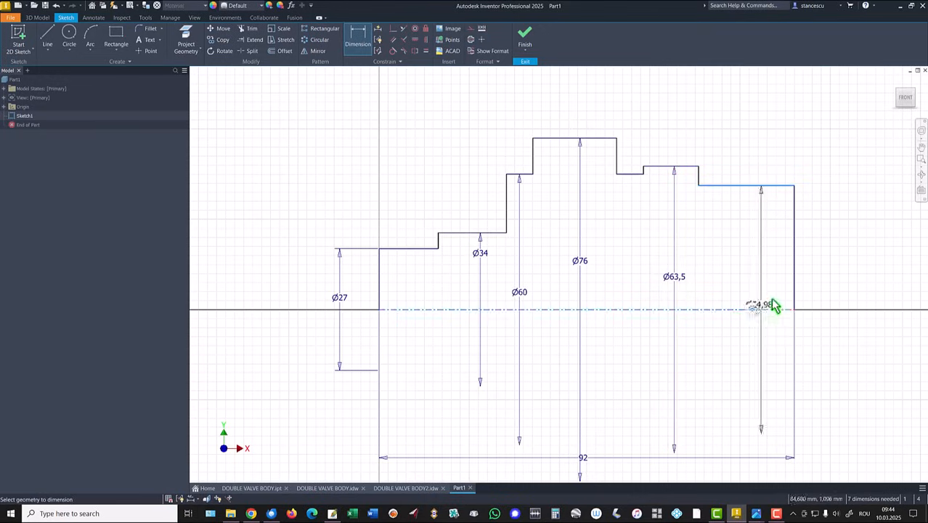
left_click(816, 272)
type("61")
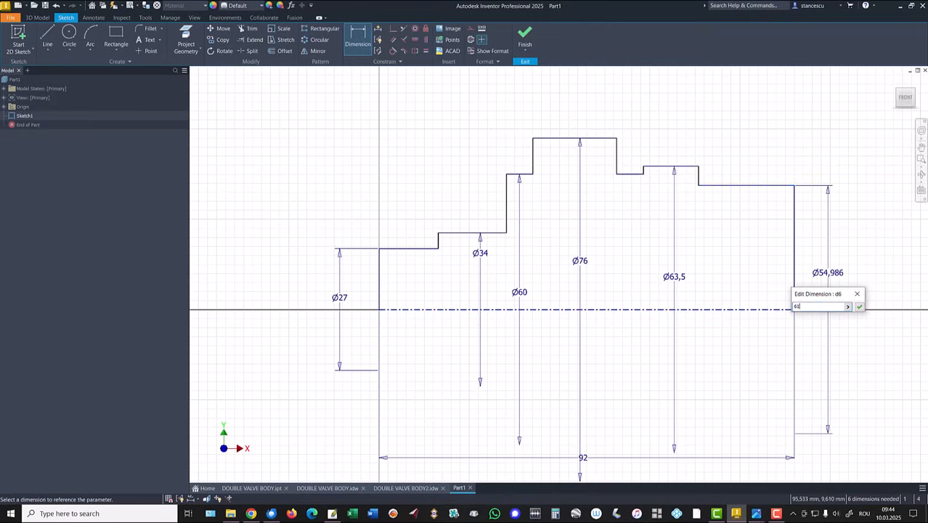
key("Return")
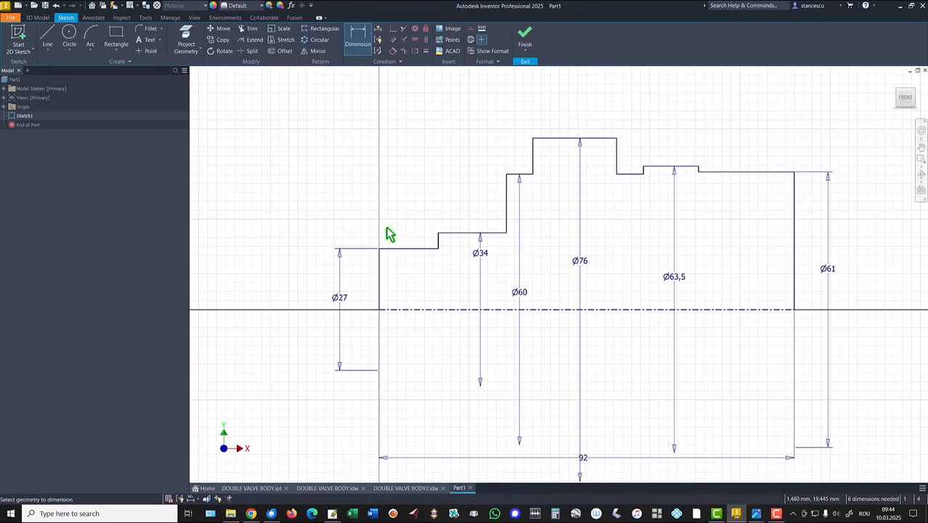
Step: Dimension the length of the 61 mm diameter end edge as 7 mm
left_click(420, 250)
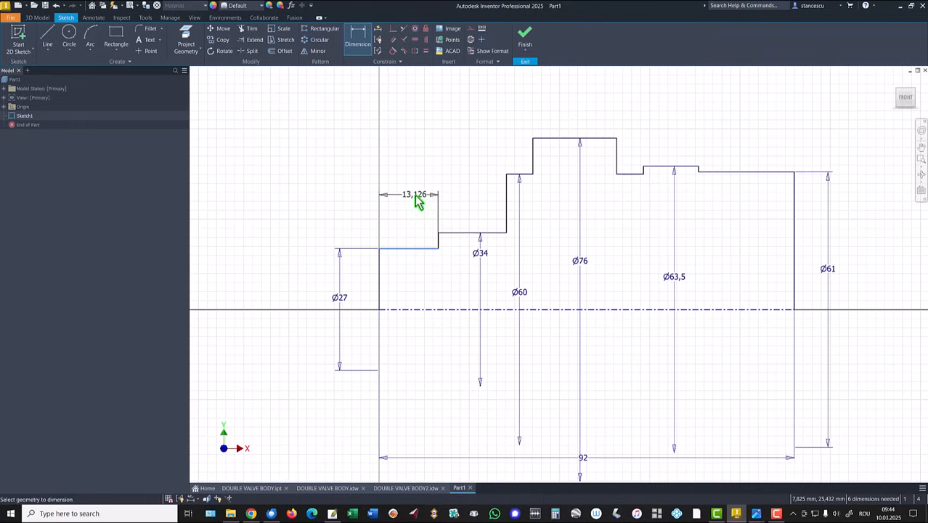
key("Escape")
left_click(357, 34)
left_click(767, 171)
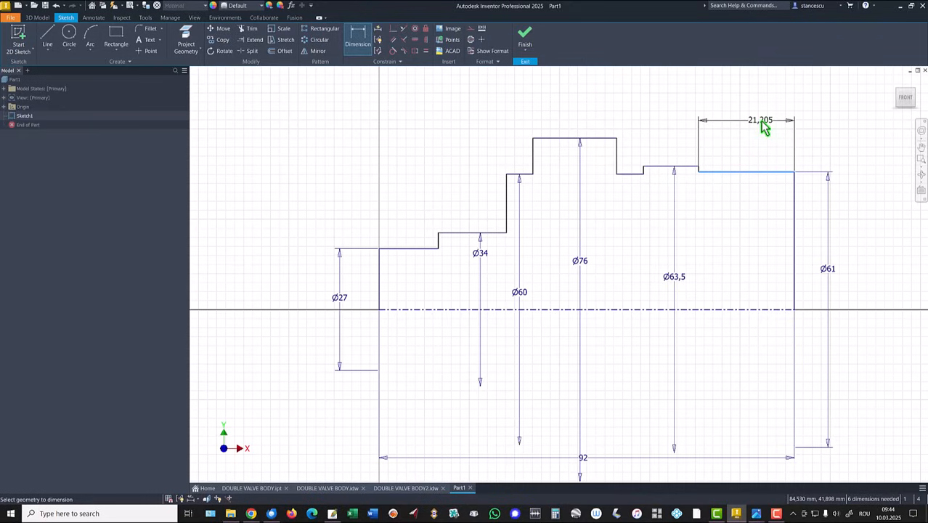
left_click(762, 127)
key("Return")
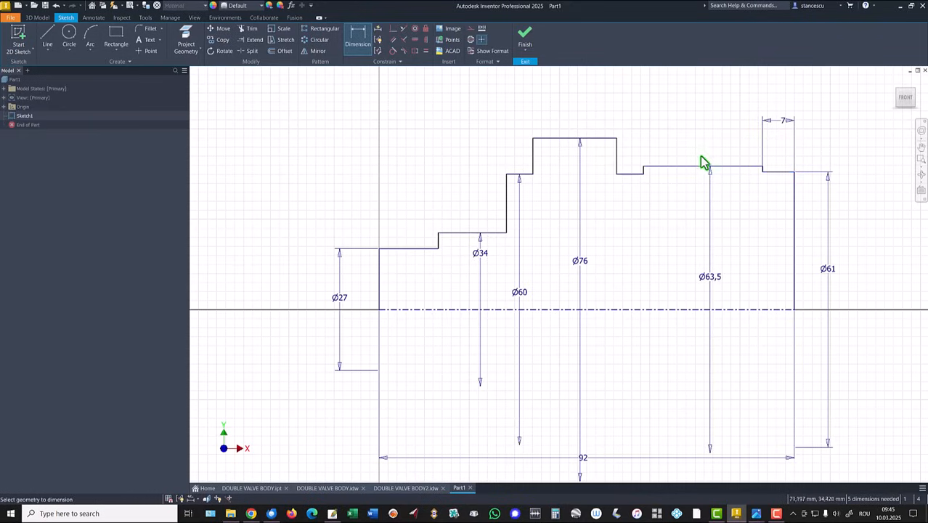
Step: Dimension the length of the 63.5 mm diameter edge as 12 mm
left_click(727, 168)
left_click(722, 143)
type("12")
key("Return")
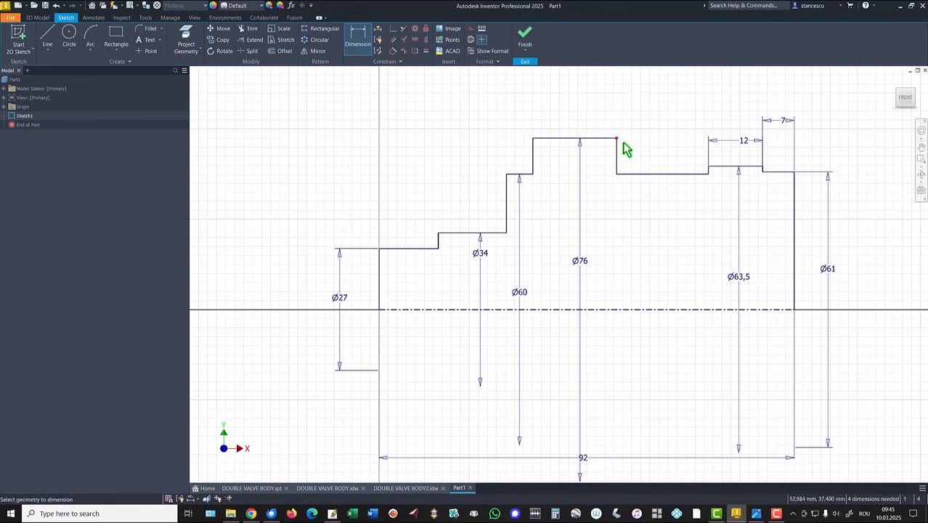
Step: Dimension the length of the recessed edge between the 76 mm and 63.5 mm diameter steps as 8 mm
left_click(681, 174)
left_click(674, 122)
type("8")
key("Return")
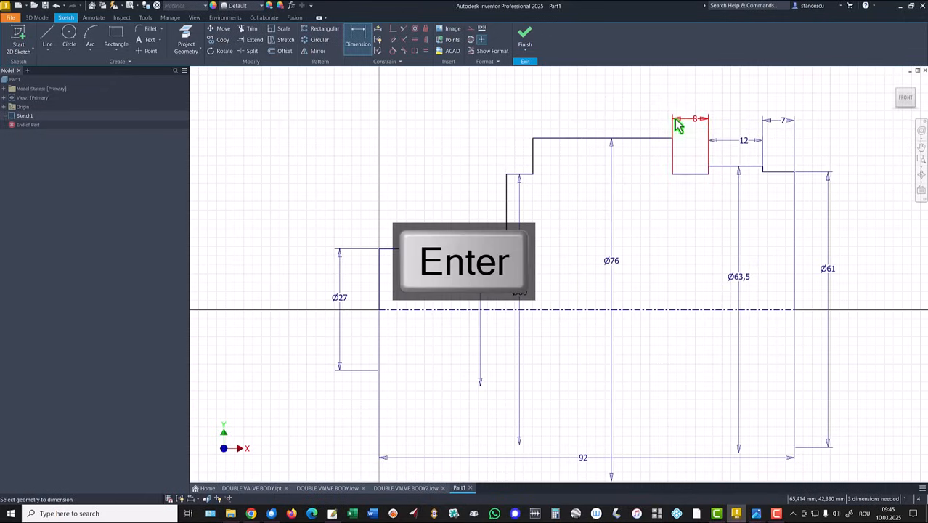
Step: Dimension the length of the highest, 76 mm diameter edge as 20 mm
left_click(629, 139)
left_click(621, 120)
type("20")
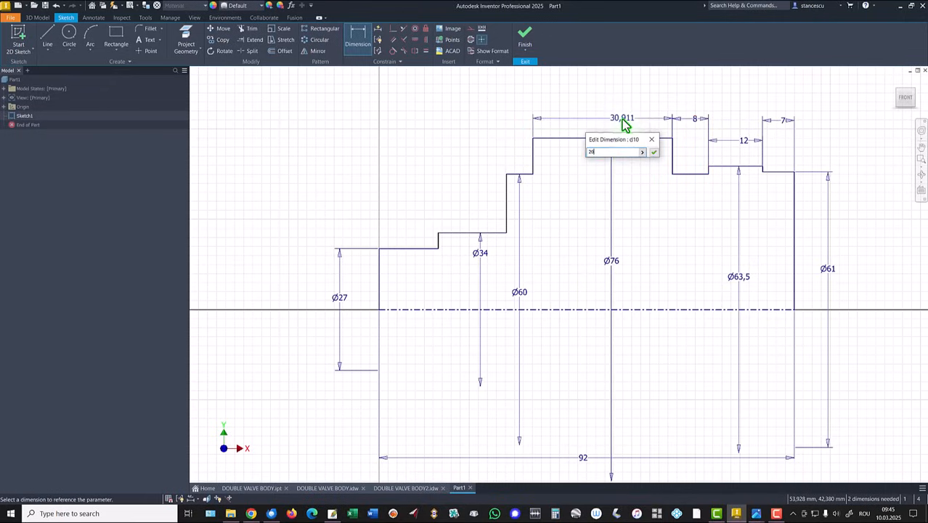
key("Return")
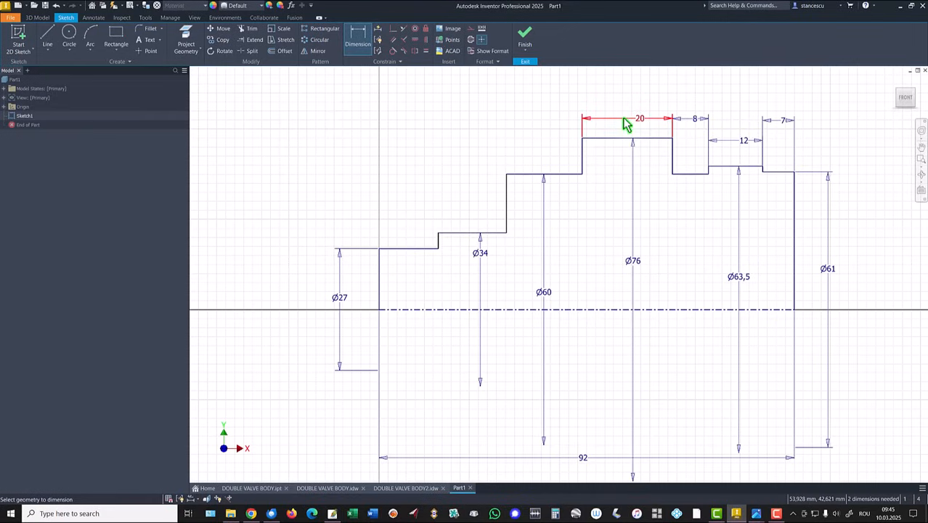
Step: Set a 37 mm distance between the vertical edge starting the 60 mm diameter step and the one starting the 63.5 mm step
left_click(507, 192)
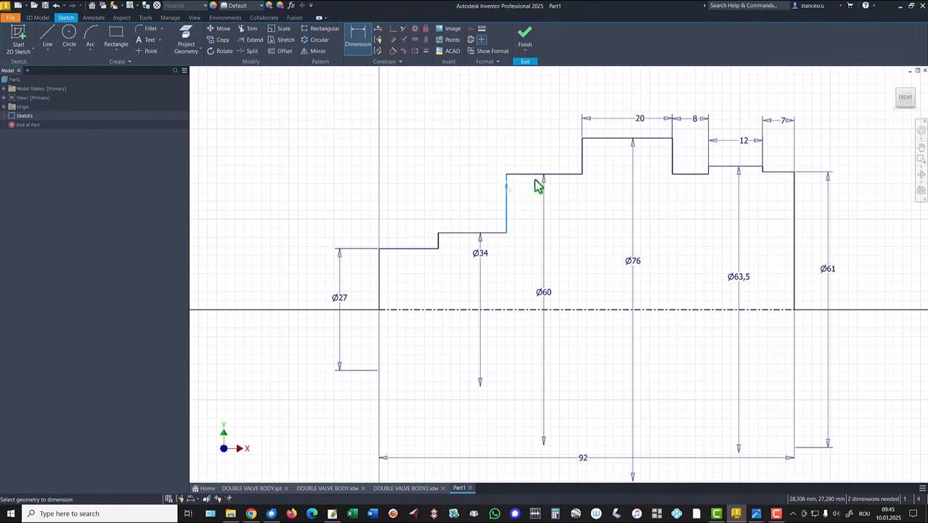
scroll(708, 173, "up", 2)
left_click(710, 171)
scroll(688, 169, "down", 1)
middle_click_drag(682, 165, 654, 204)
left_click(600, 144)
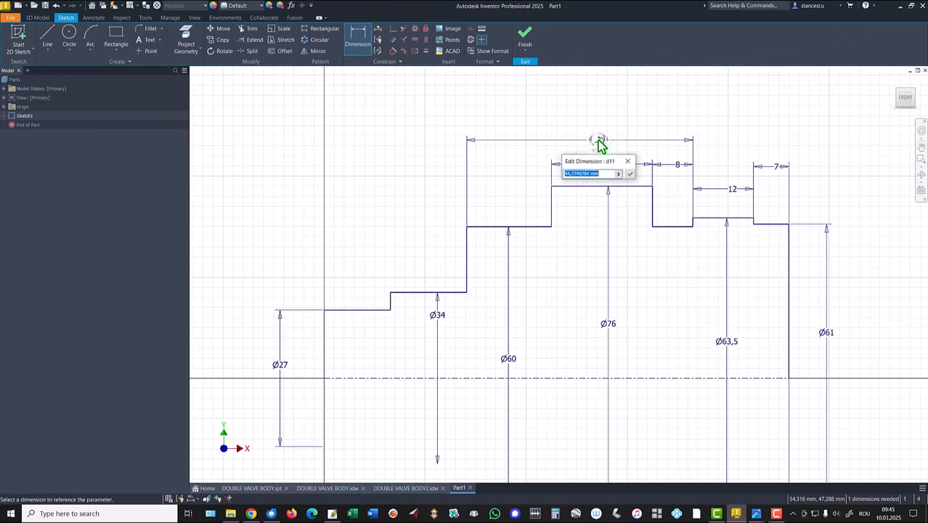
type("37")
key("Return")
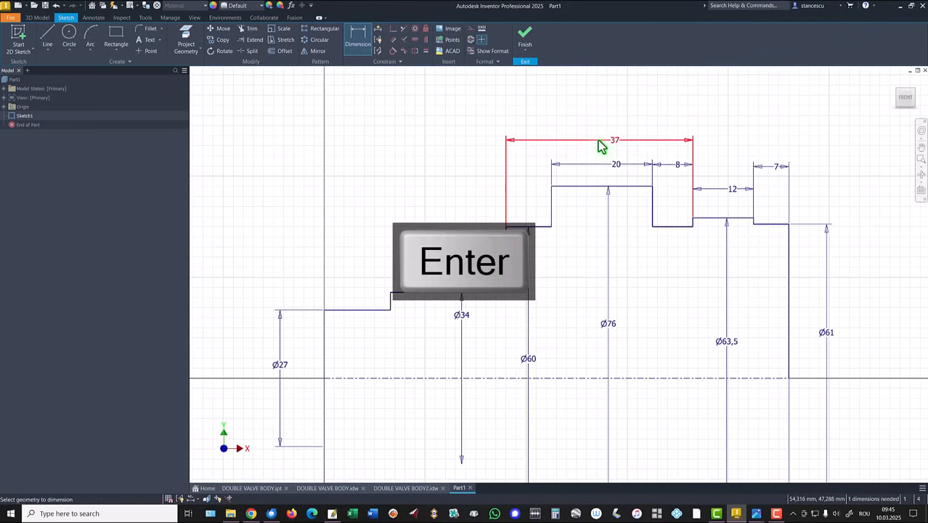
Step: Dimension the length of the 34 mm diameter edge as 20 mm
left_click(438, 299)
left_click(438, 205)
type("2")
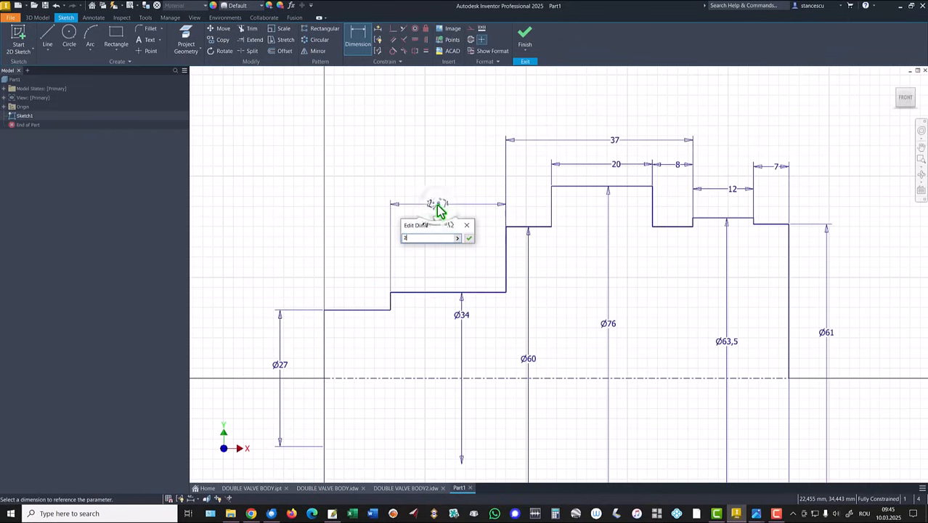
type("0")
key("Return")
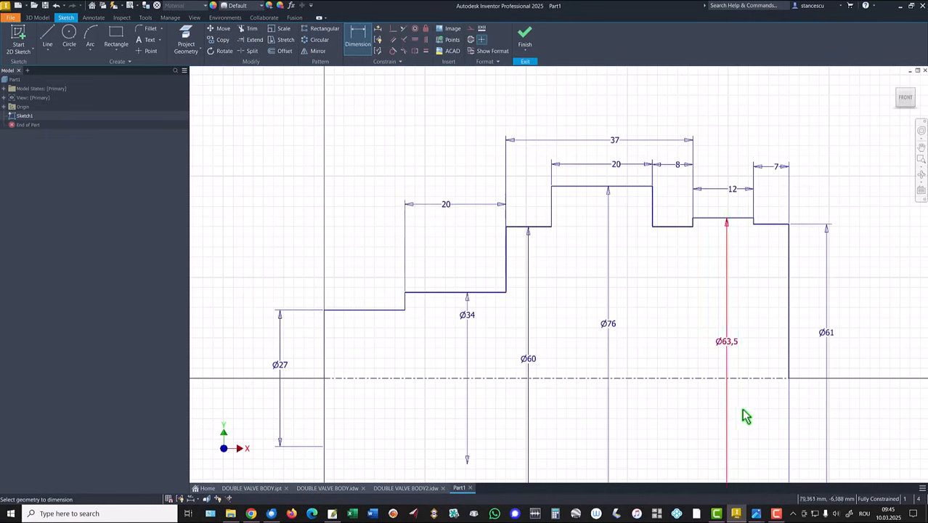
Step: Finish the sketch and revolve the closed profile a full 360 degrees around the centerline into a new solid
key("Home")
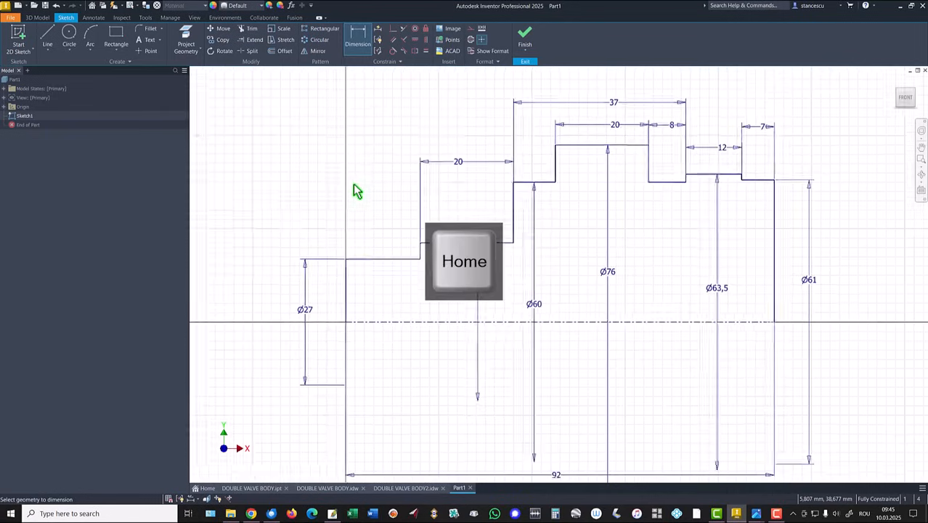
left_click(527, 40)
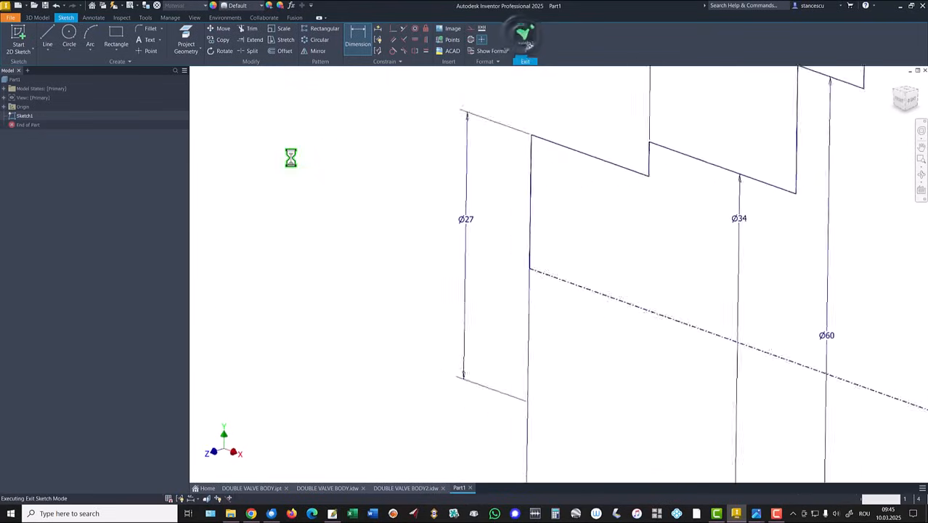
key("Home")
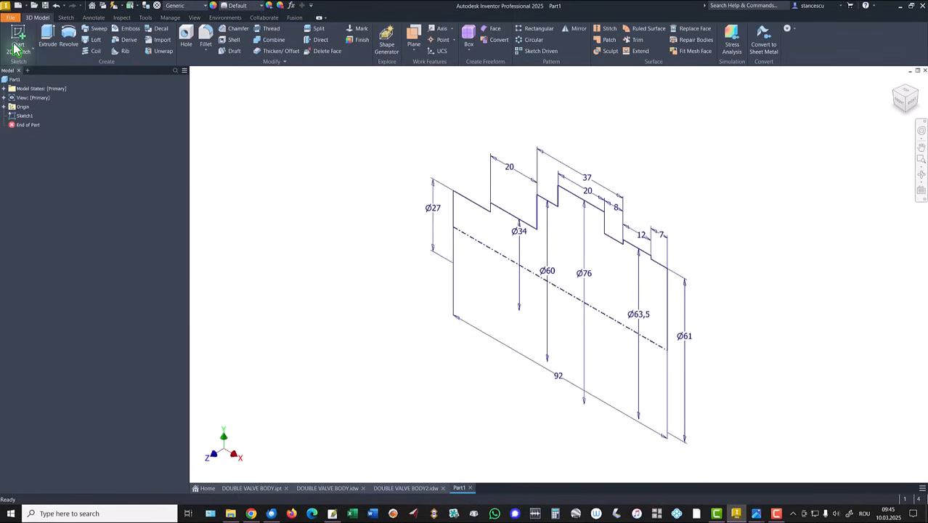
left_click(70, 35)
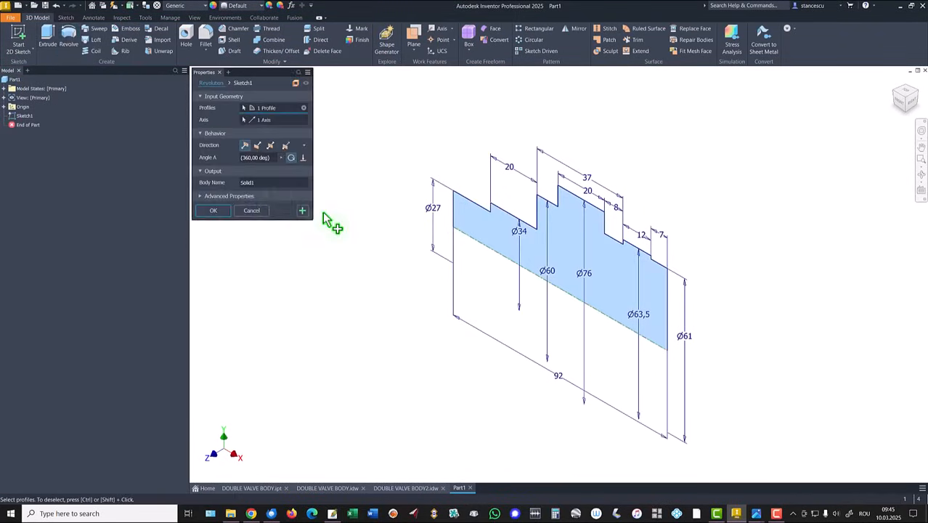
left_click(213, 210)
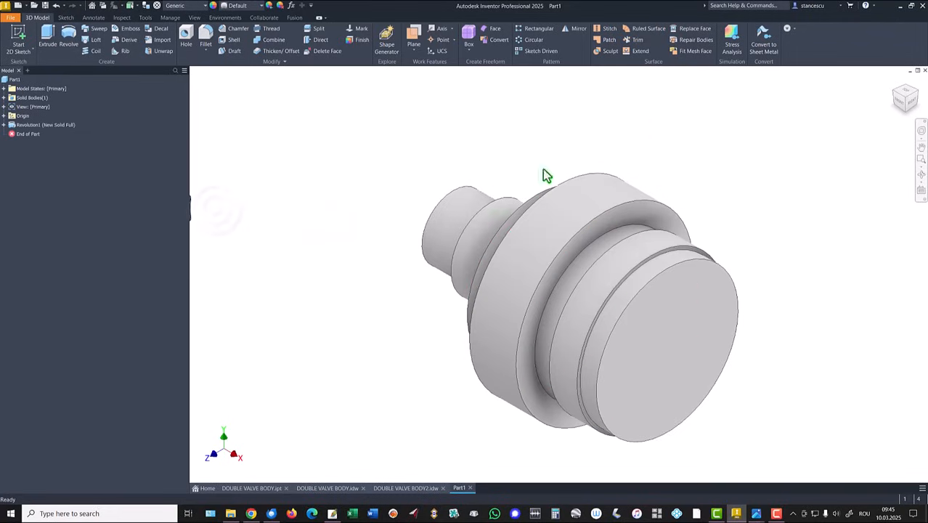
key("Home")
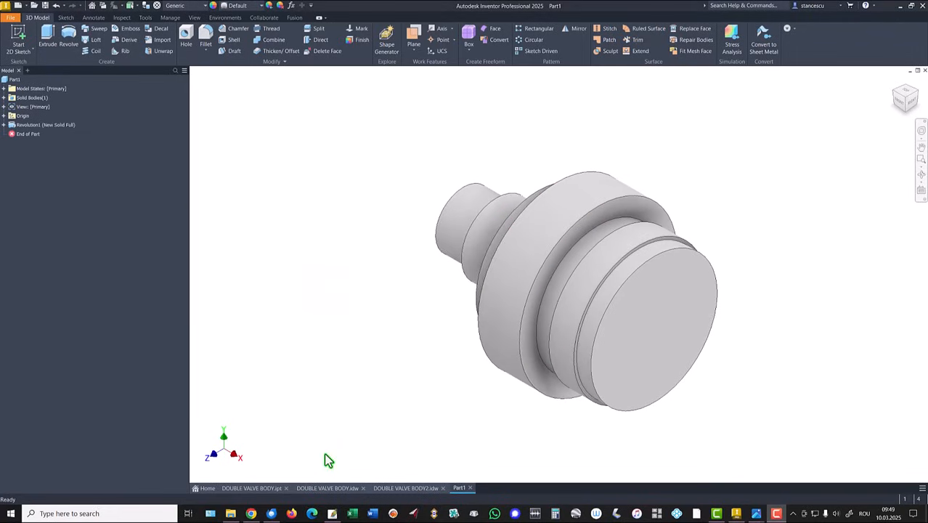
Step: Review the views and dimensions in the DOUBLE VALVE BODY and DOUBLE VALVE BODY2 drawings
left_click(329, 489)
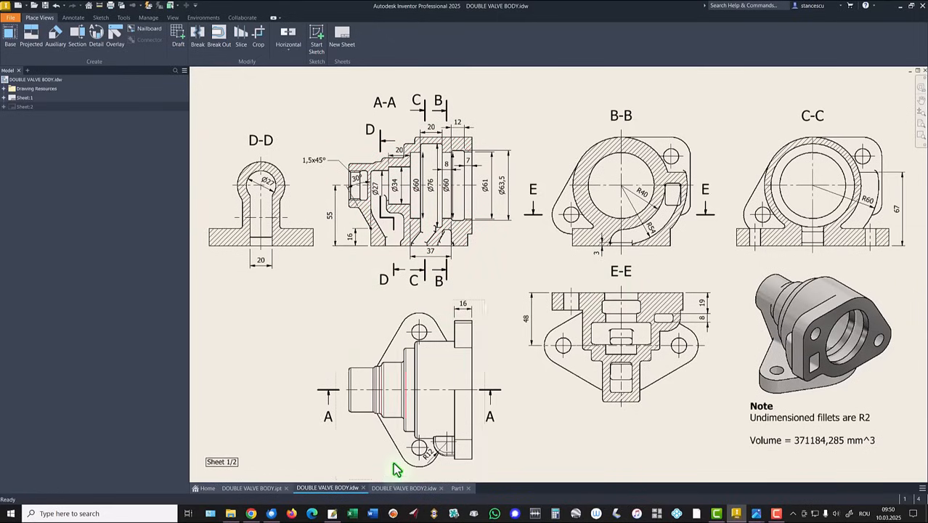
left_click(392, 488)
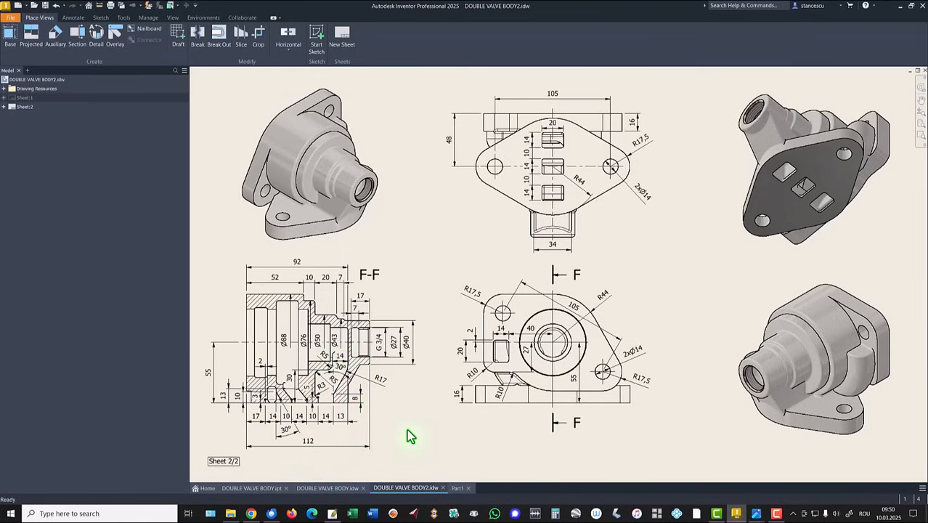
Step: Return to the Part1 model and start a sketch on the XY plane, viewed whole with the graphics sliced at the sketch plane
left_click(457, 490)
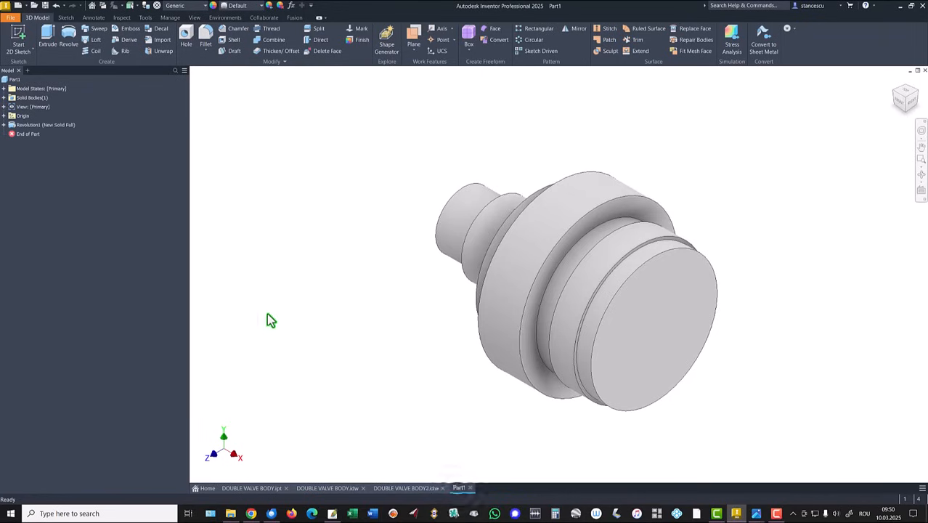
left_click(4, 115)
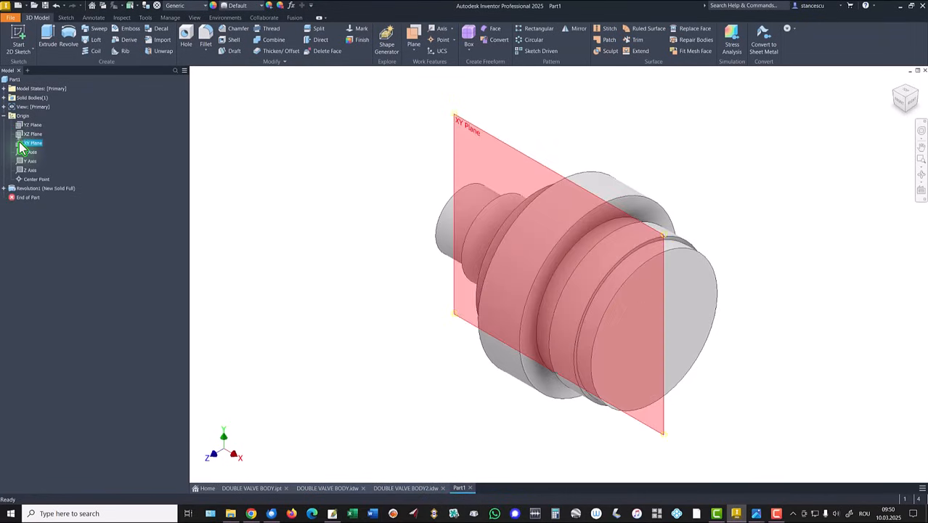
left_click(21, 144)
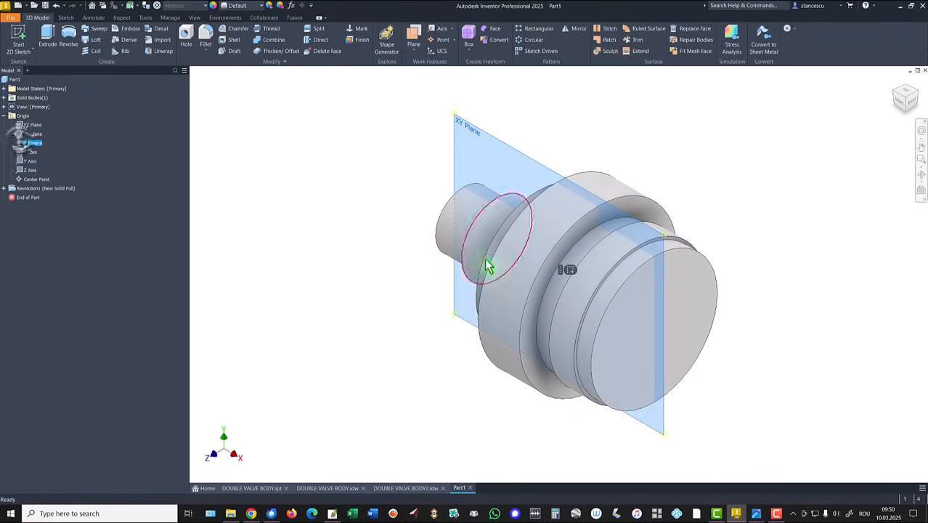
left_click(565, 270)
key("Home")
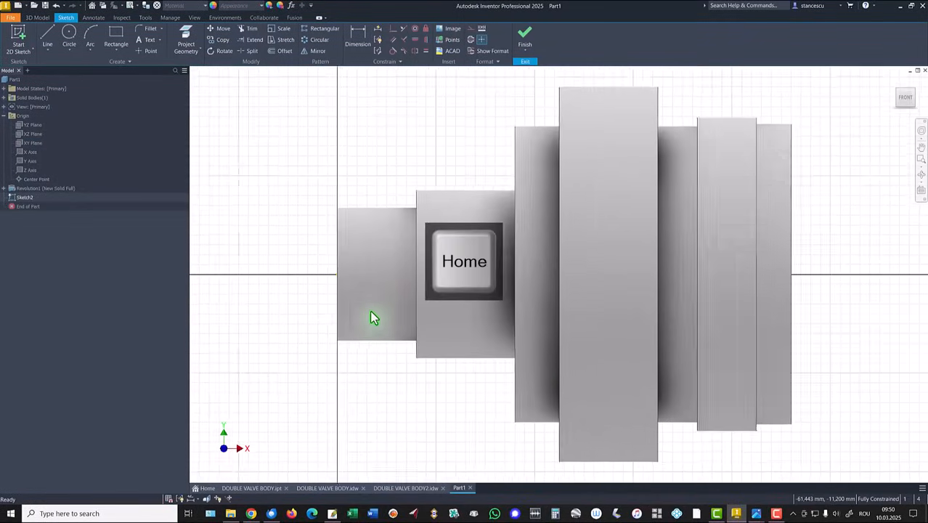
key("F7")
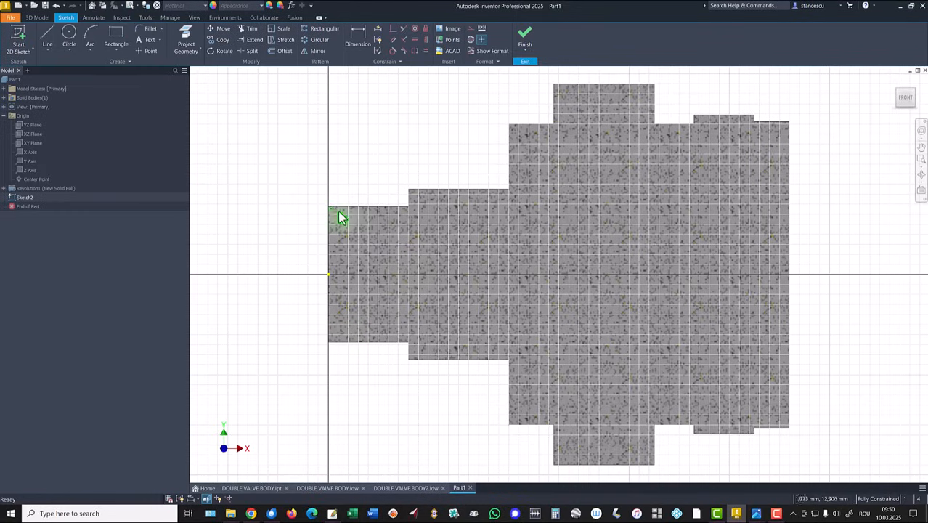
scroll(496, 276, "down", 2)
middle_click_drag(503, 271, 497, 232)
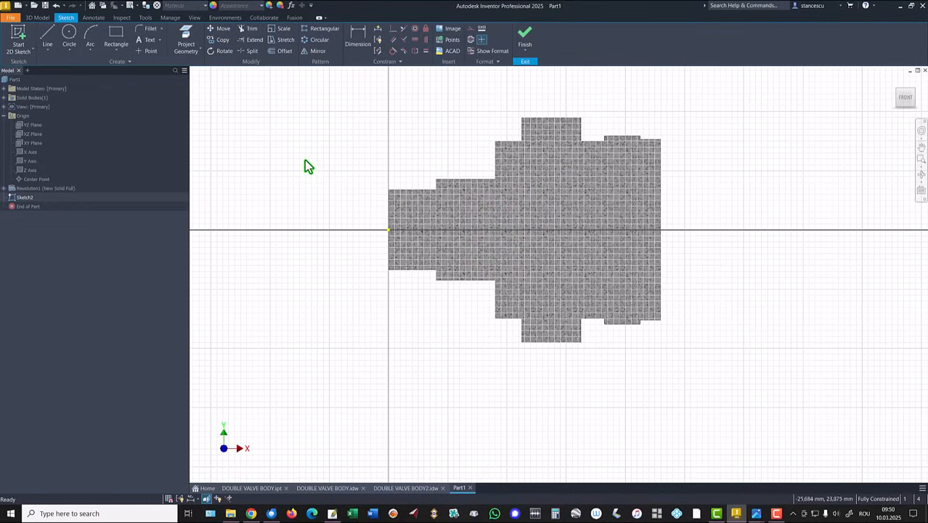
Step: Draw a line chain down from the origin: vertical edge, tangent arc, about 22 mm slanted line, short vertical, about 14 mm base and about 4 mm upward edge
left_click(47, 37)
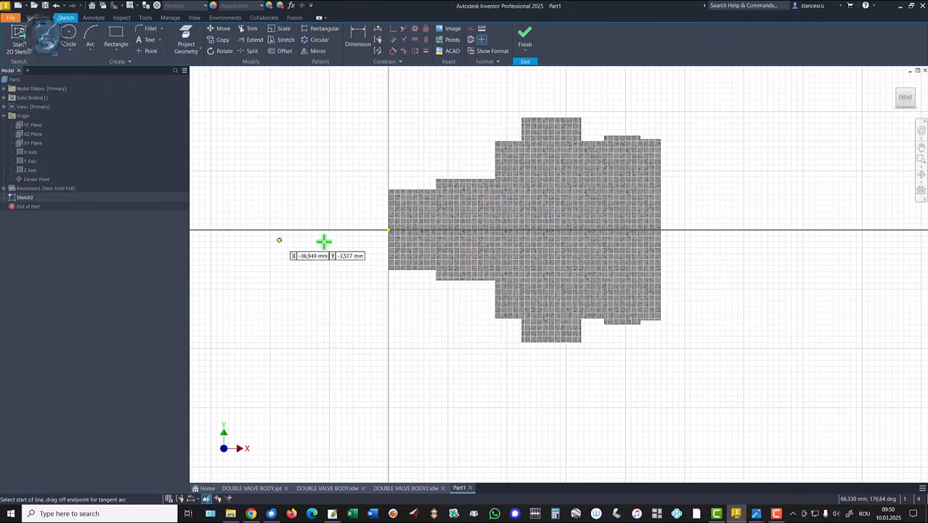
left_click(387, 230)
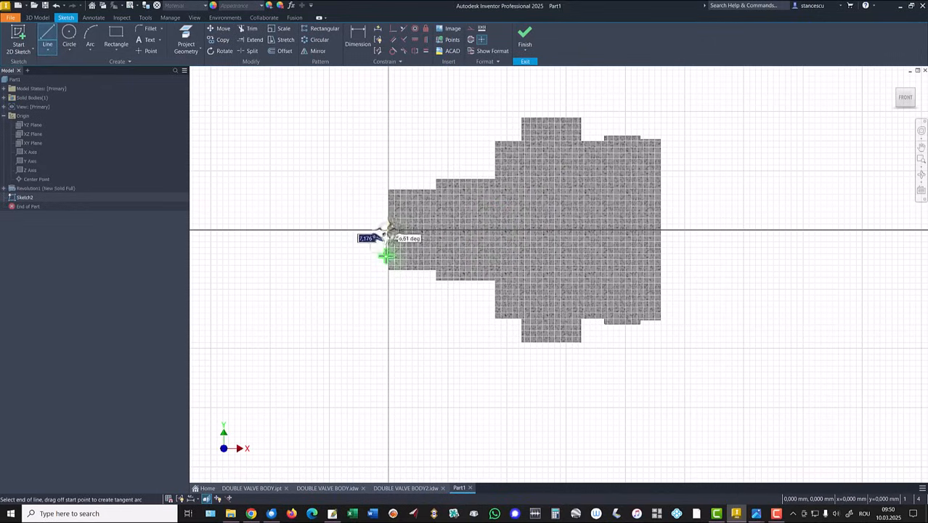
left_click(389, 294)
left_click_drag(388, 294, 394, 315)
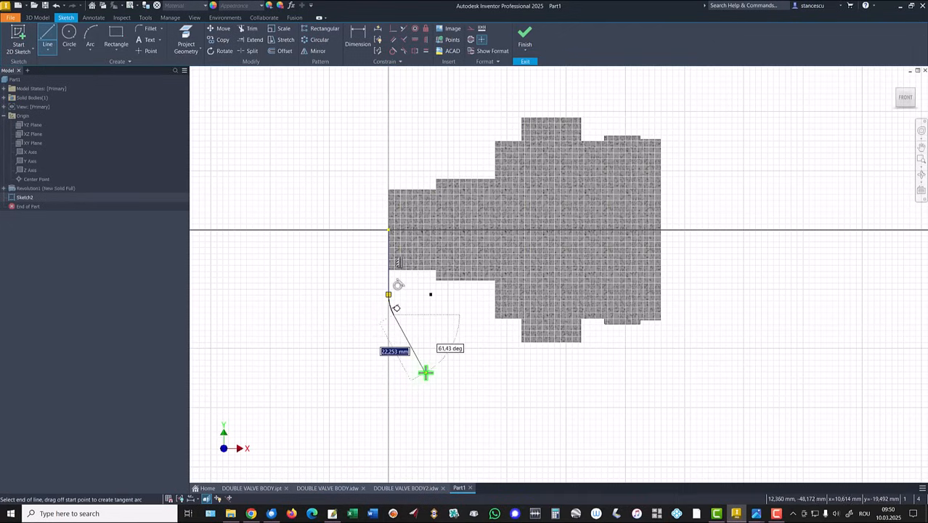
left_click(425, 373)
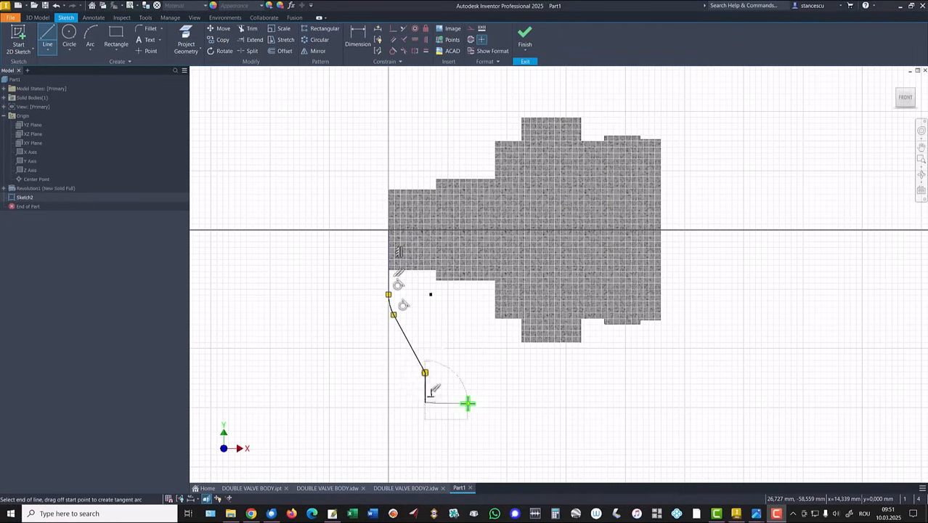
left_click(467, 403)
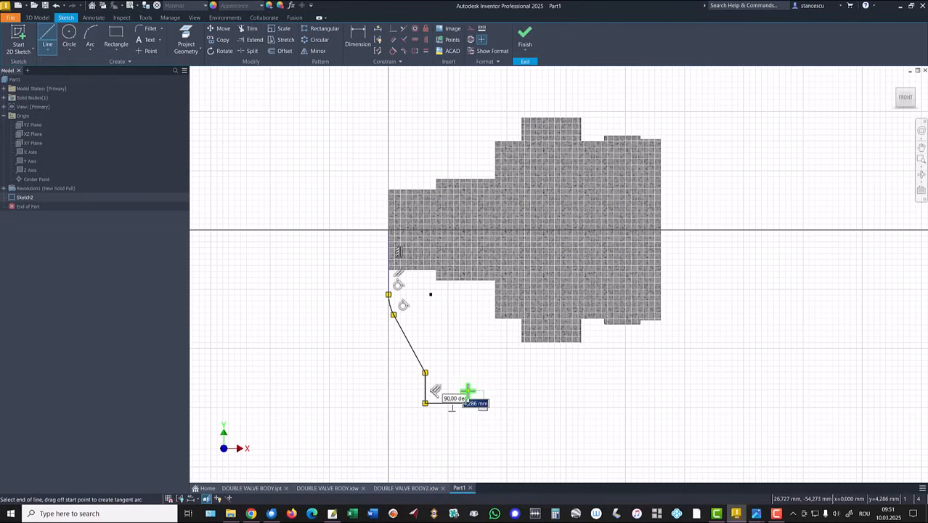
left_click(468, 391)
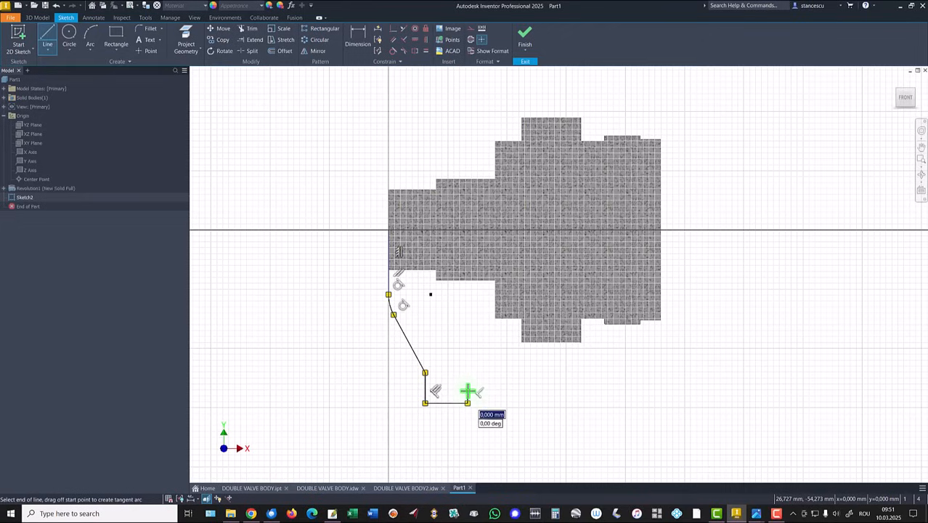
Step: Continue with an arc of about 3.2 mm radius, a 15 mm vertical, tangent arc, 7 mm horizontal, tangent arc and 25 mm vertical, closing at the origin
left_click_drag(471, 392, 495, 406)
left_click_drag(494, 392, 478, 381)
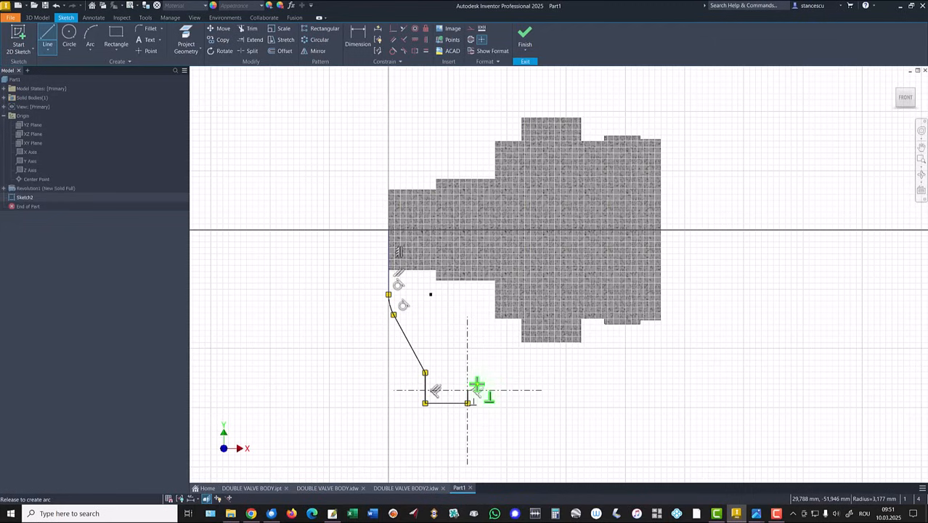
left_click_drag(476, 384, 472, 387)
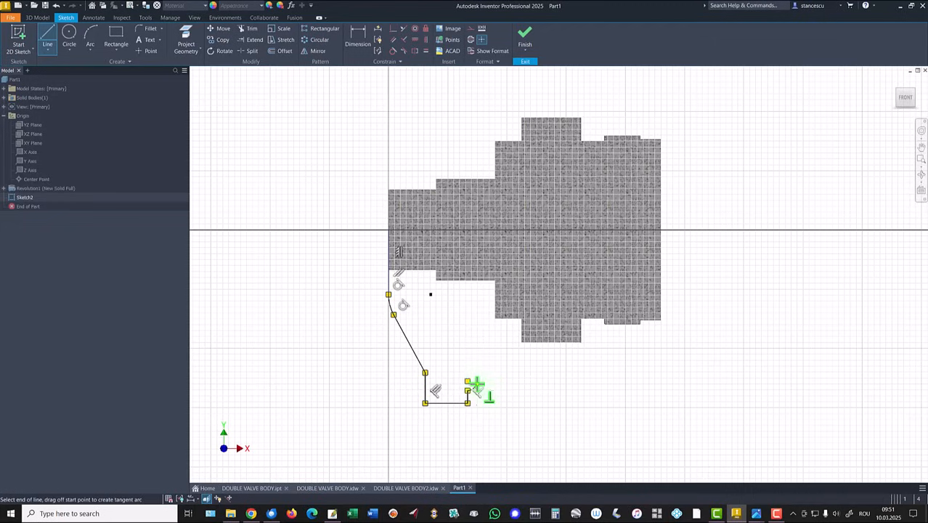
left_click(477, 339)
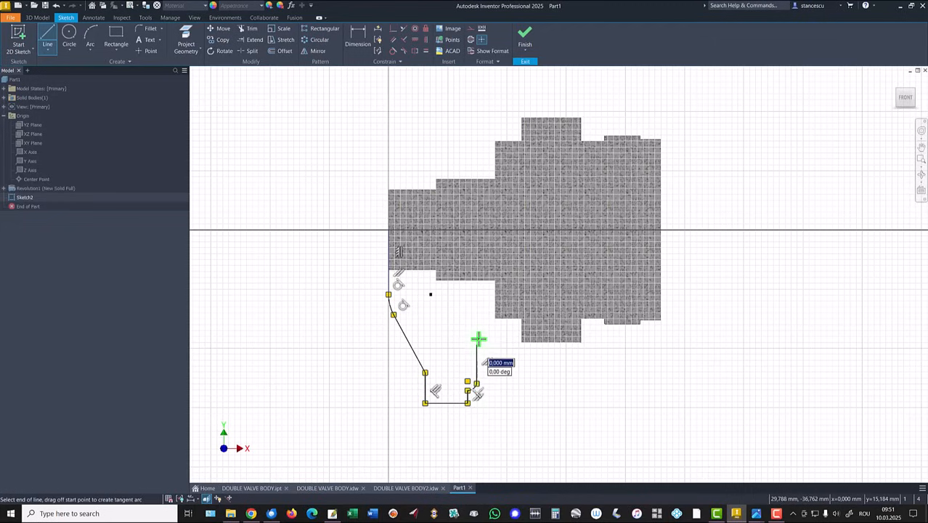
left_click_drag(476, 339, 457, 324)
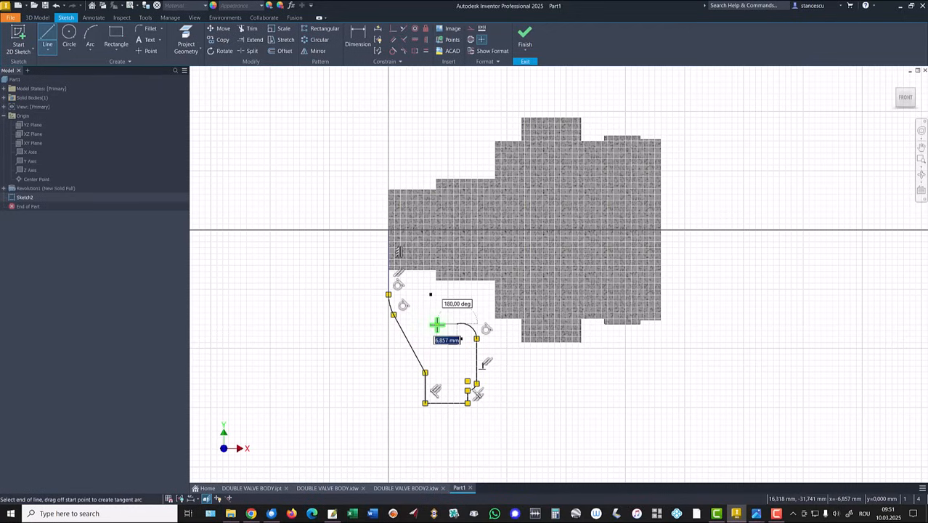
left_click(435, 324)
left_click_drag(436, 324, 417, 305)
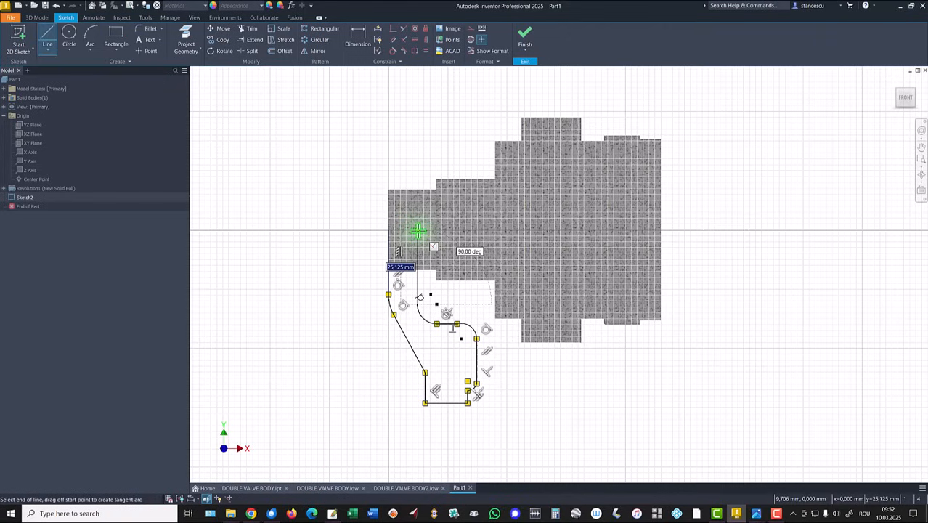
left_click(418, 230)
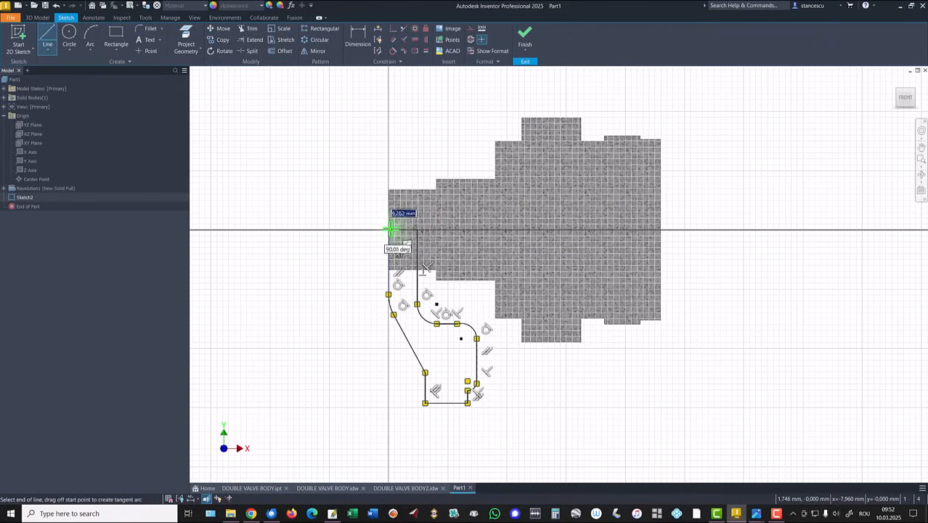
left_click(388, 230)
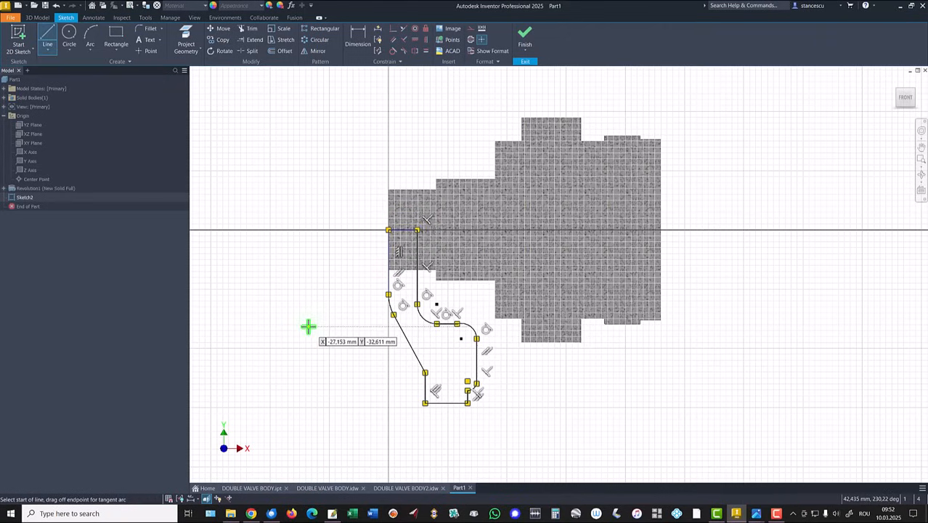
key("Escape")
key("Escape")
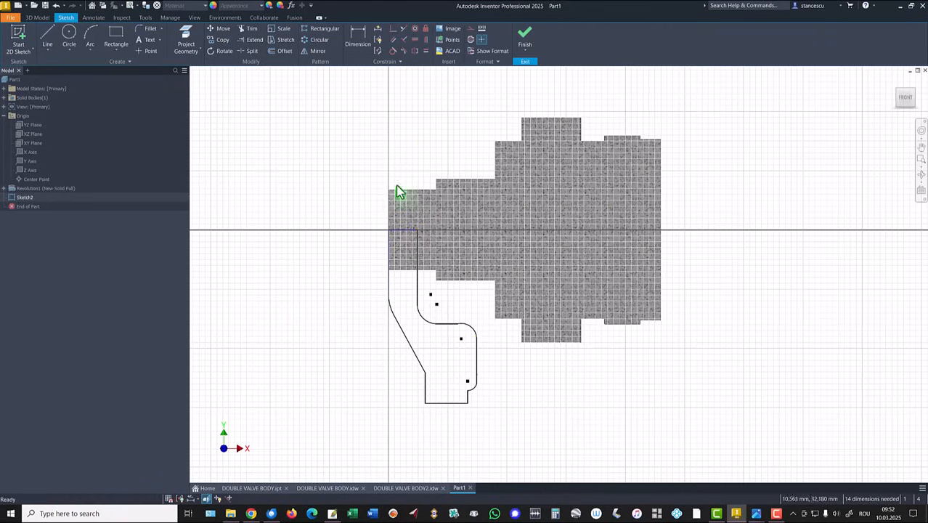
Step: Apply a tangent constraint between the short horizontal edge and the rounded corner arc leading into the outer vertical edge
left_click(447, 324)
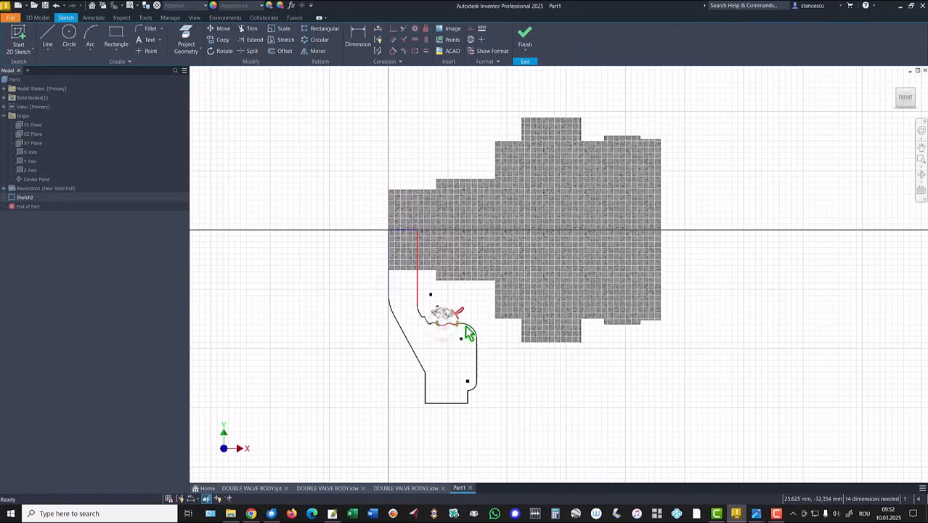
left_click(472, 314)
left_click(394, 50)
left_click(447, 324)
left_click(468, 328)
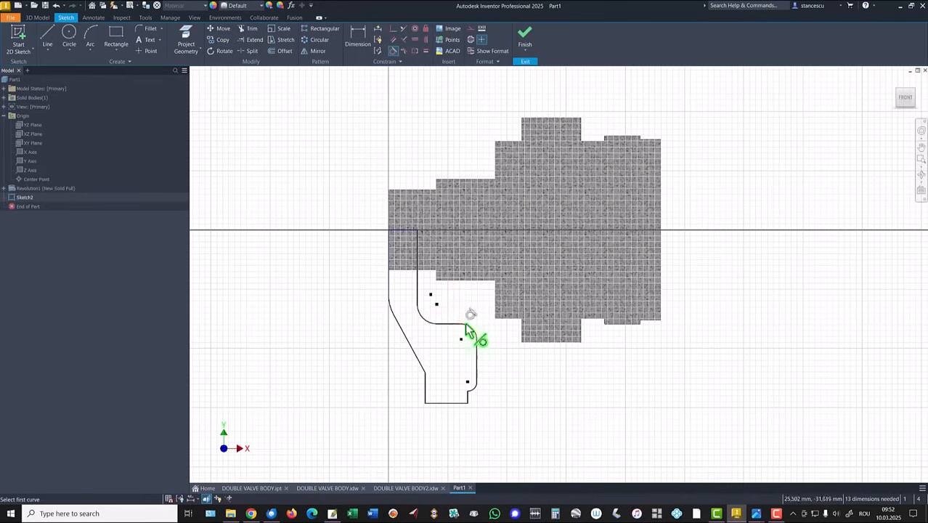
Step: Make the two arcs at either end of the short horizontal edge equal in radius
left_click(424, 51)
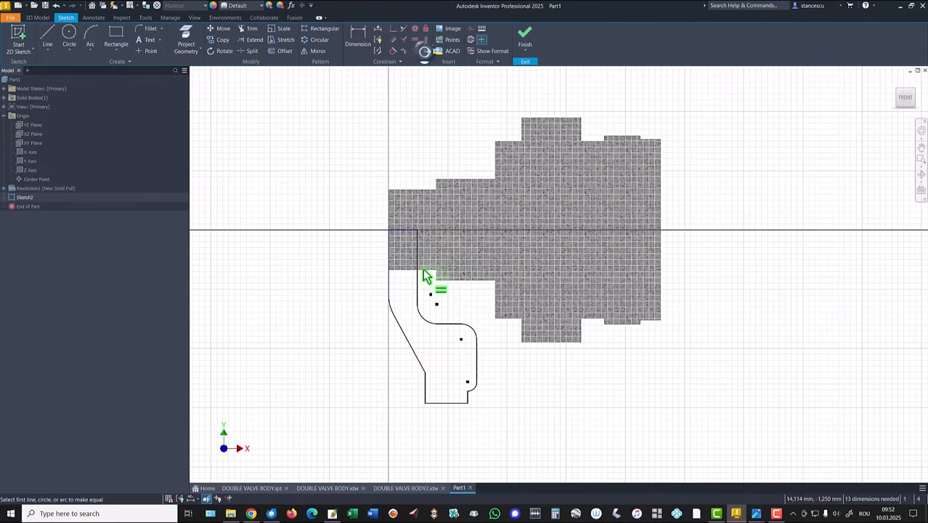
left_click(434, 322)
left_click(473, 336)
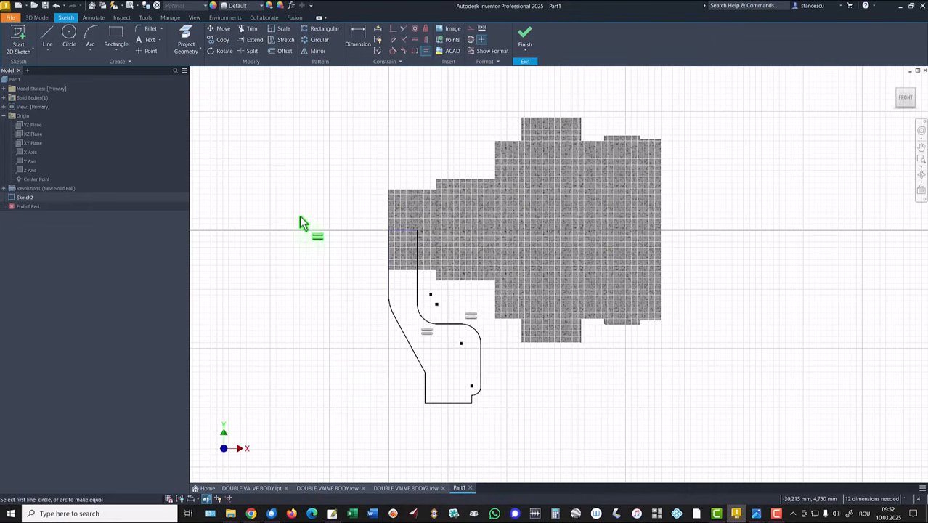
Step: Dimension the vertical distance from the origin to the profile's base edge as 55 mm
left_click(359, 33)
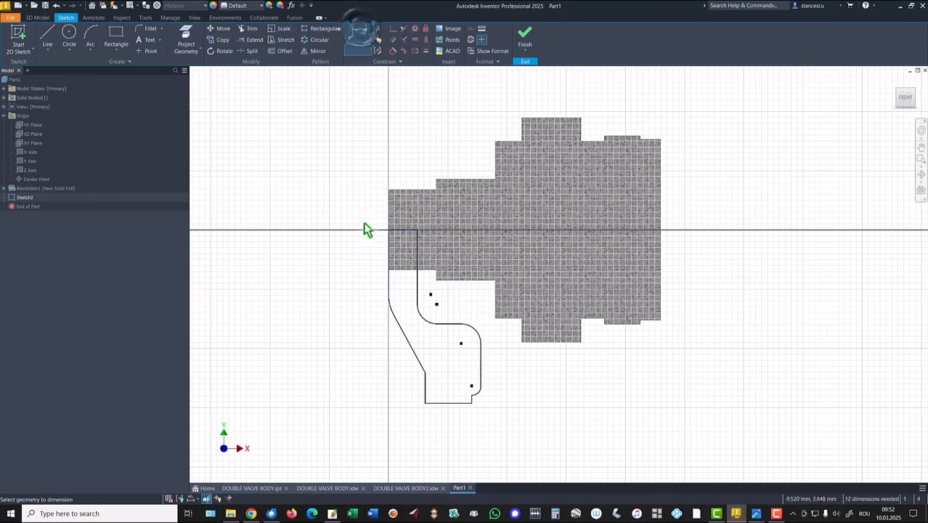
left_click(387, 232)
left_click(431, 402)
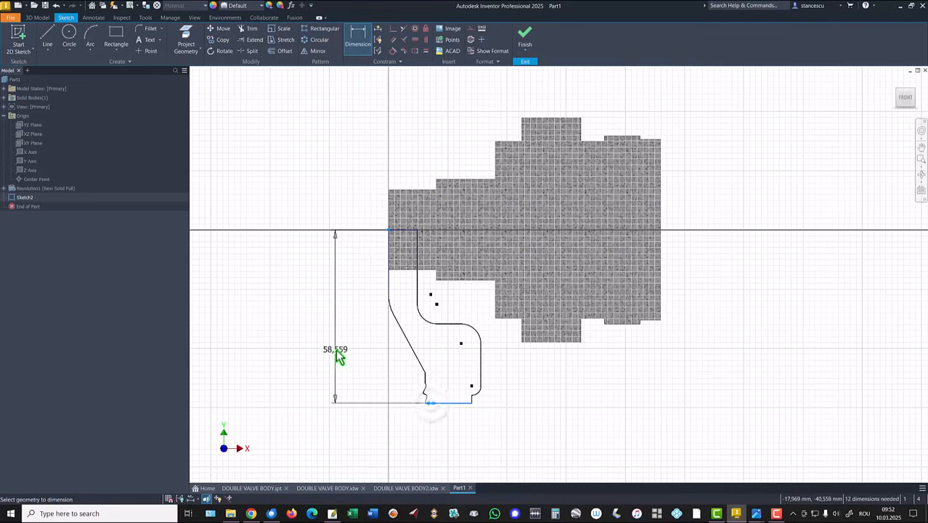
left_click(329, 338)
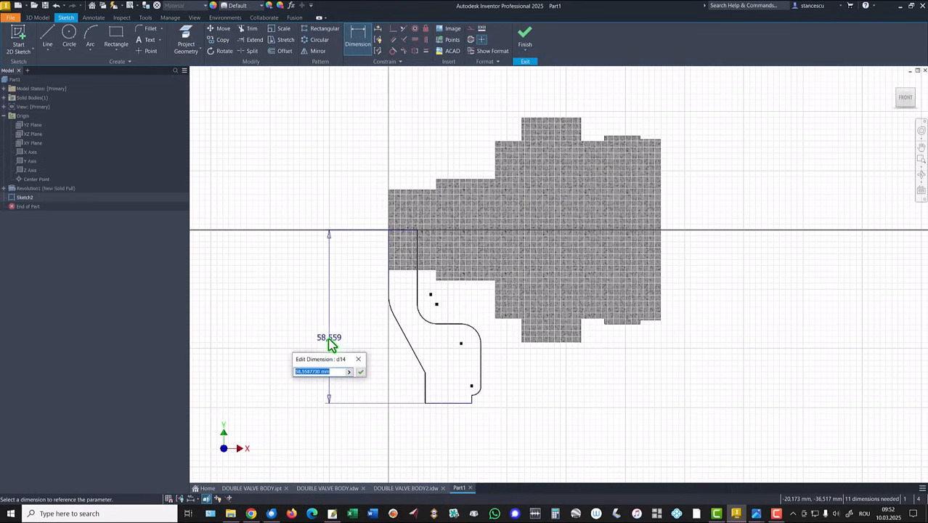
key("Return")
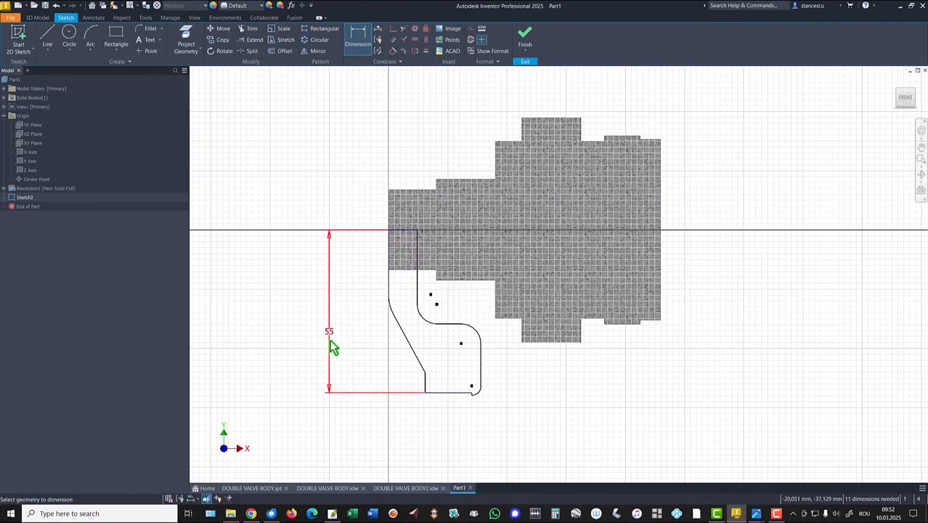
key("Escape")
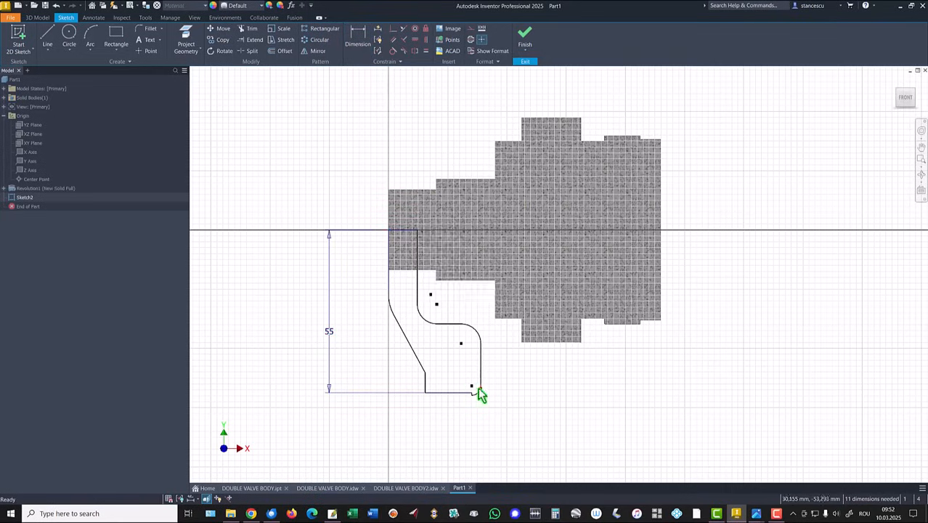
Step: Move the lower arc's center upward and make that arc tangent to the outer vertical edge
left_click_drag(472, 384, 472, 374)
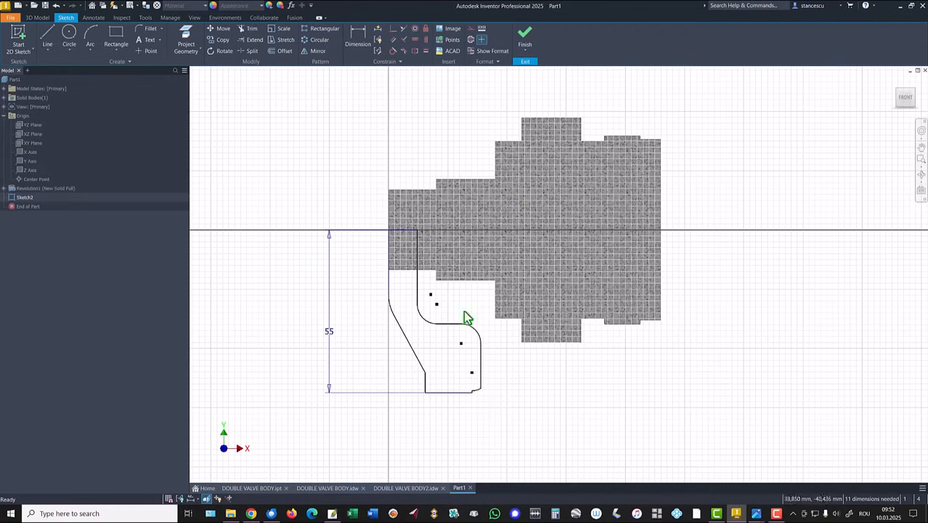
left_click(393, 51)
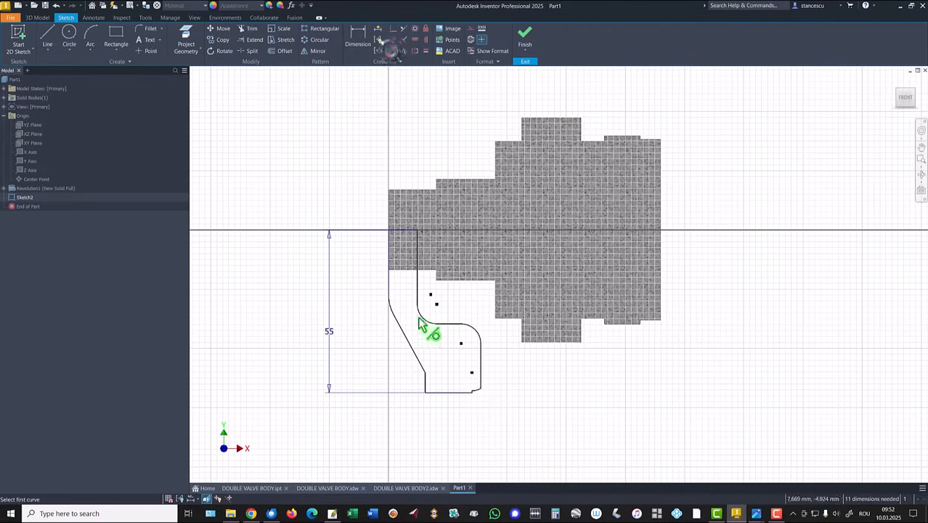
left_click(478, 389)
left_click(482, 378)
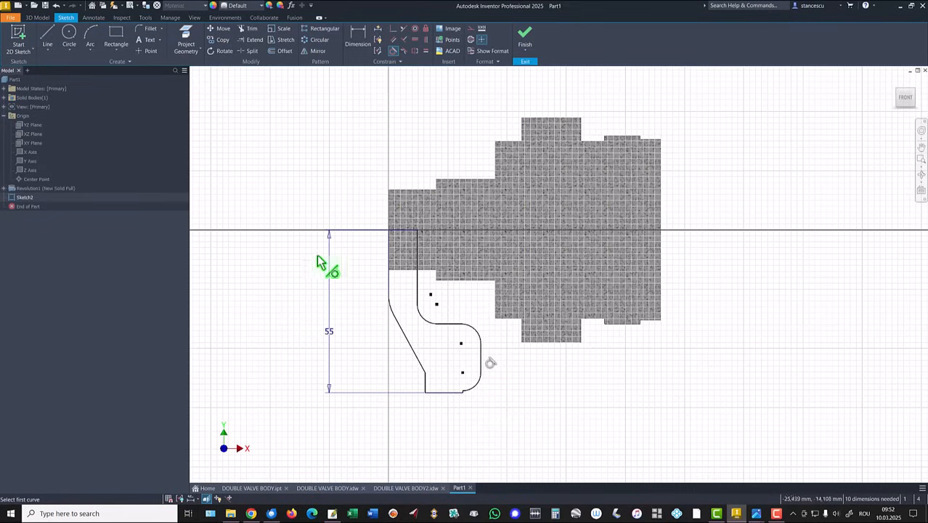
Step: Dimension the vertical gap between the base edge and the lower arc's end point as 5 mm
left_click(356, 42)
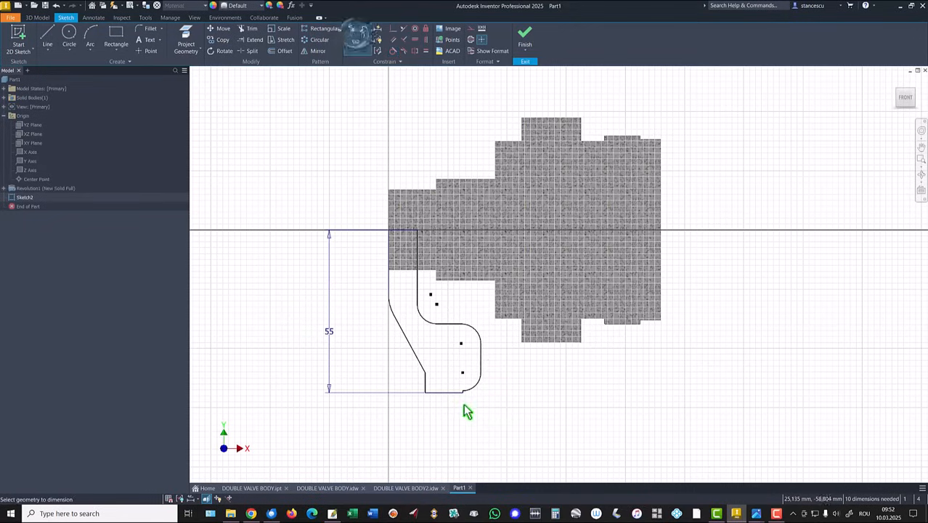
scroll(463, 403, "up", 3)
left_click(451, 382)
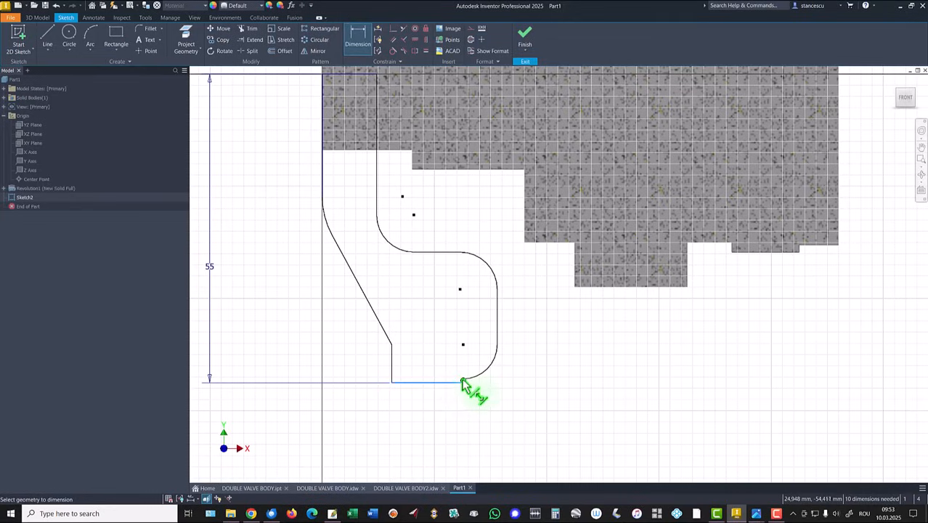
scroll(463, 382, "up", 2)
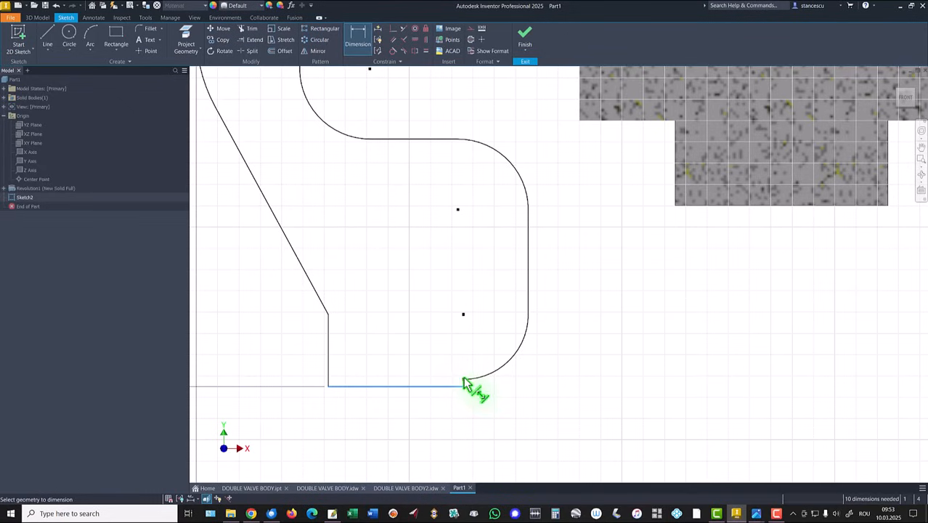
left_click(464, 379)
left_click(562, 386)
type("5")
key("Return")
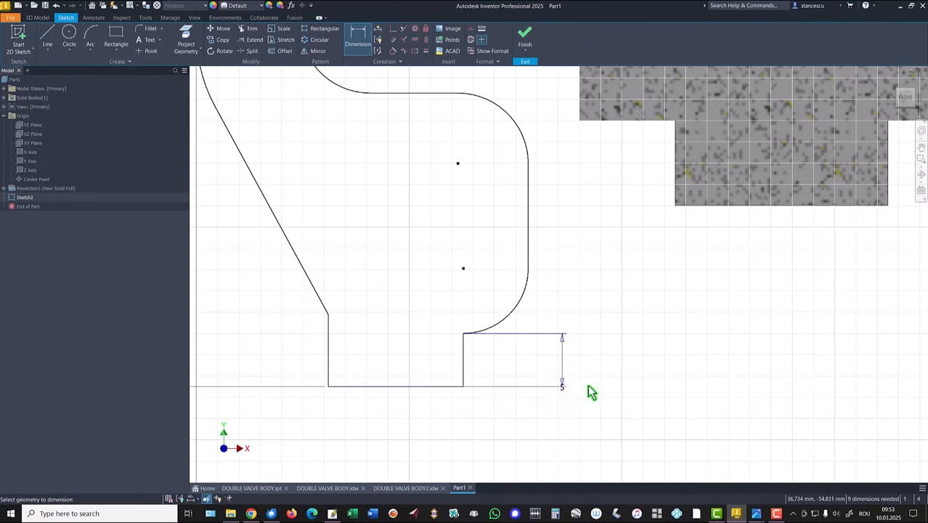
Step: Dimension the lower corner arc with a 3 mm radius and the upper outer corner arc with a 5 mm radius
left_click(522, 315)
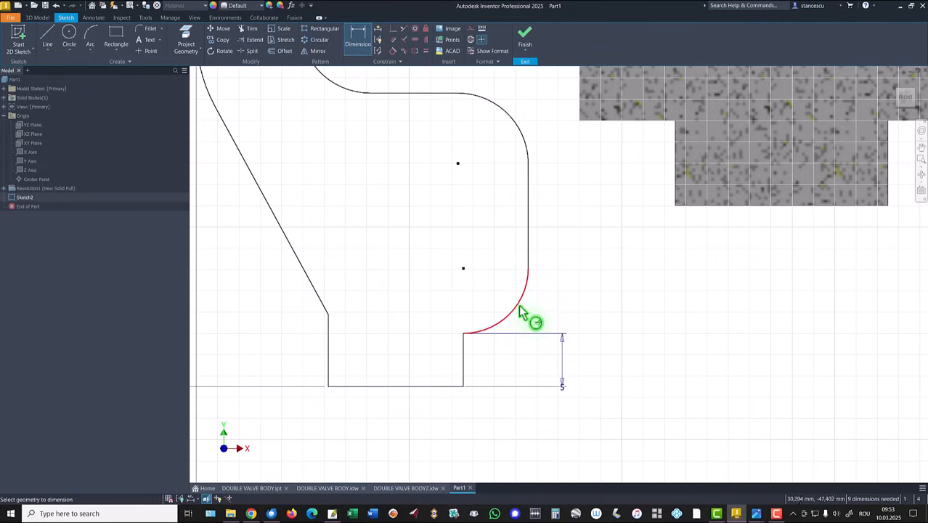
left_click(579, 335)
type("3")
key("Return")
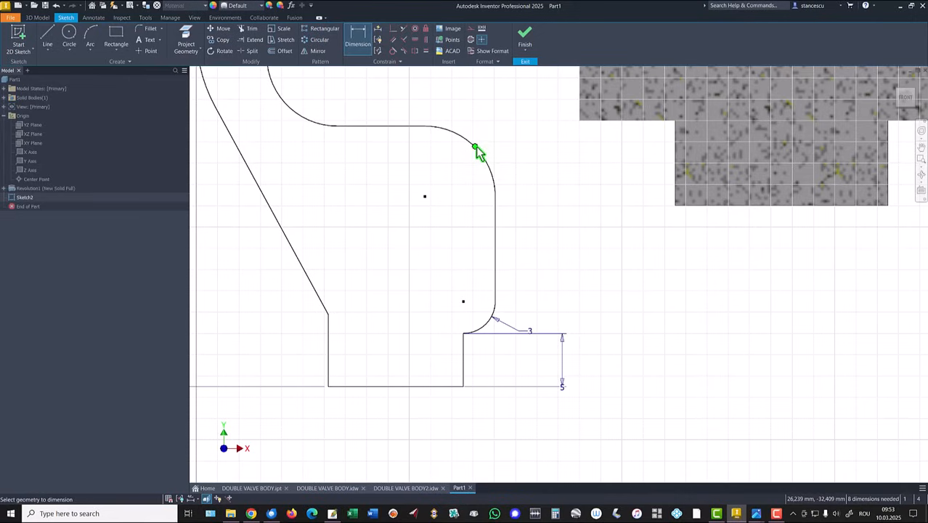
left_click(482, 154)
left_click(500, 151)
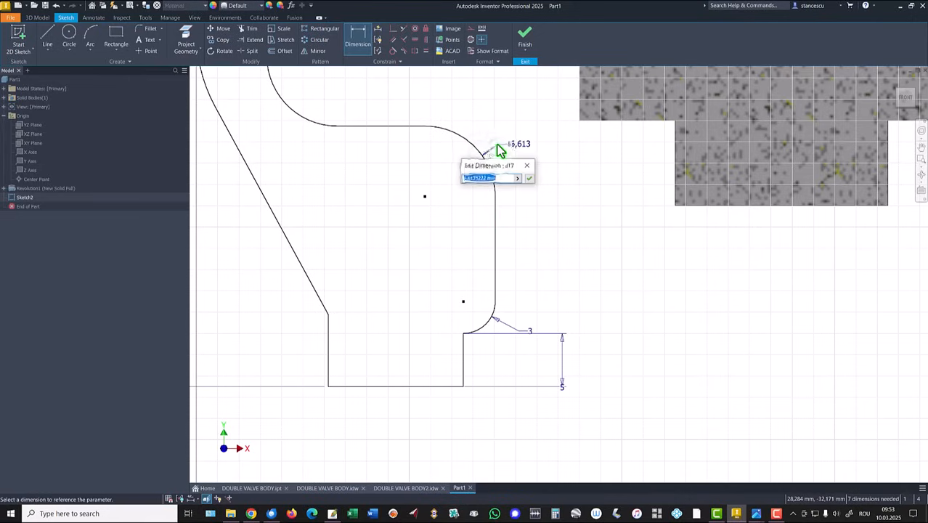
type("5")
key("Return")
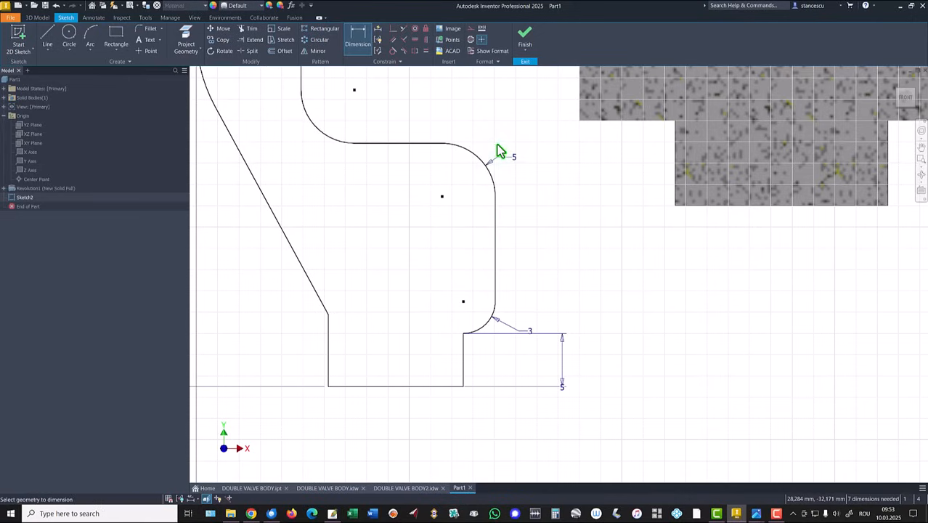
Step: Dimension the length of the profile's base edge as 14 mm
left_click(407, 386)
left_click(408, 430)
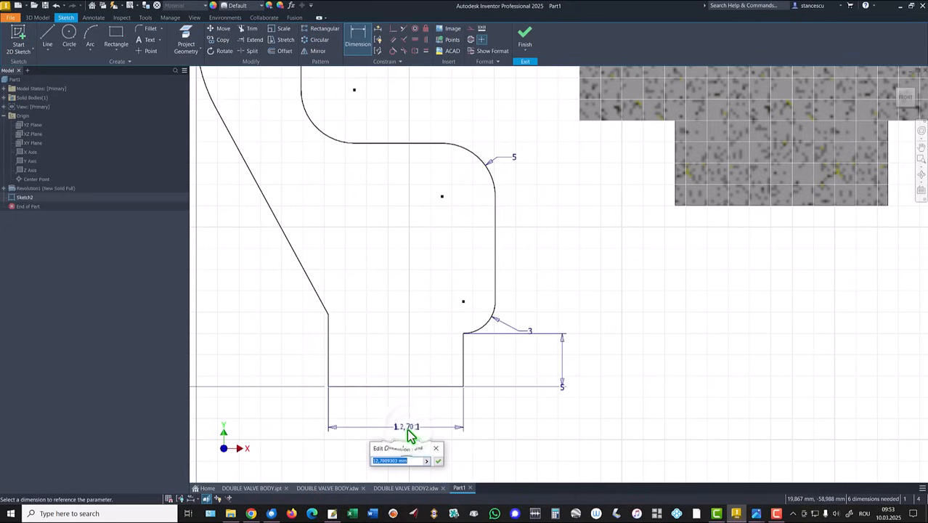
type("14")
key("Return")
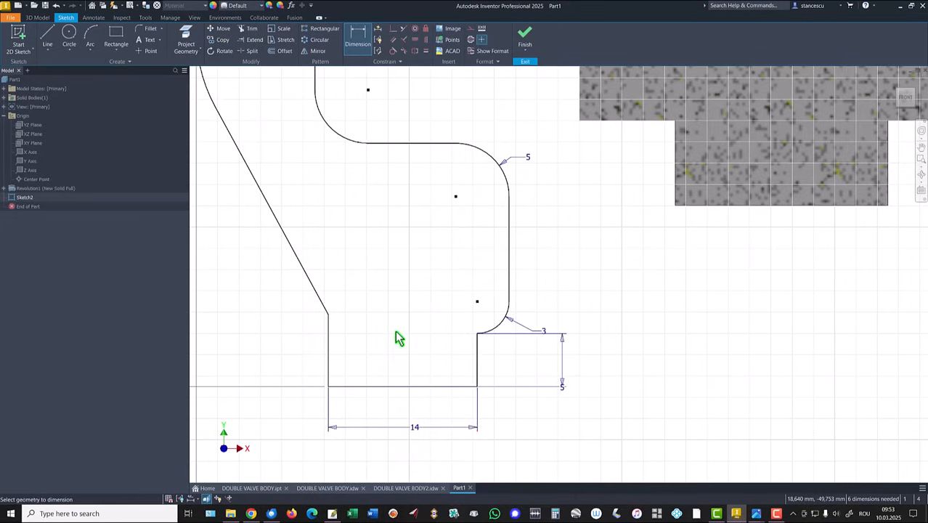
Step: Dimension the angle between the slanted edge and the long vertical edge above it as 30 degrees
scroll(395, 332, "down", 3)
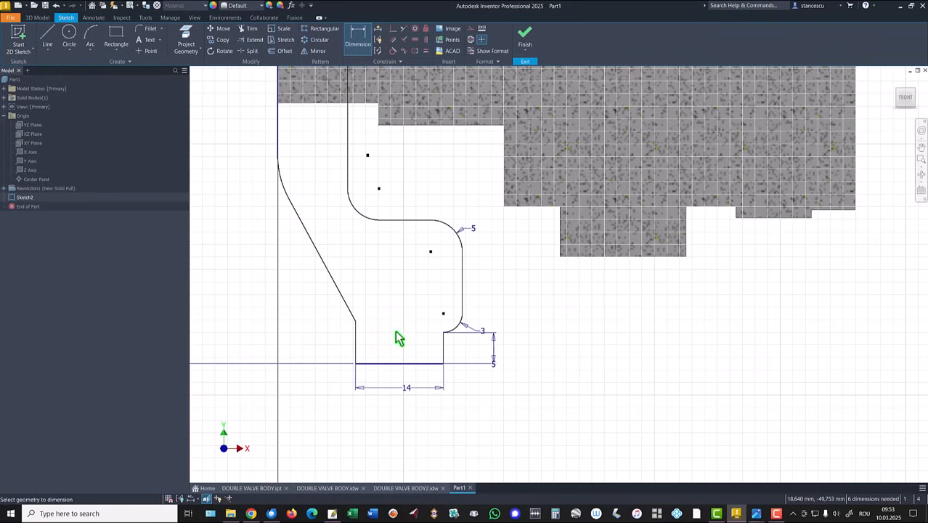
left_click(320, 249)
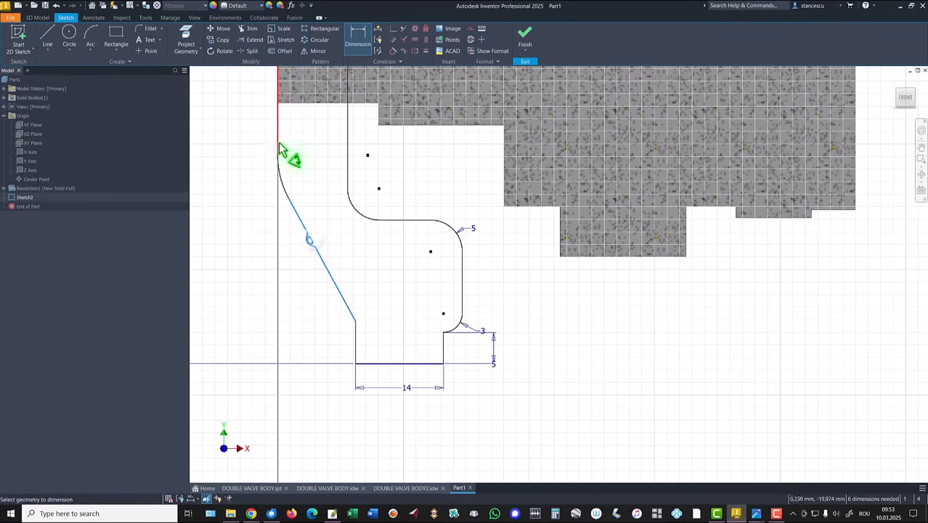
left_click(278, 142)
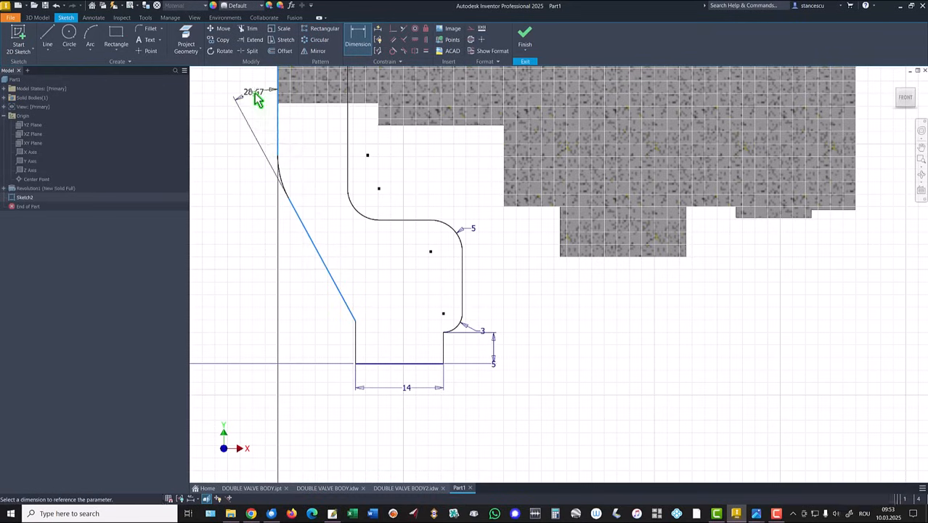
left_click(254, 93)
type("30")
key("Return")
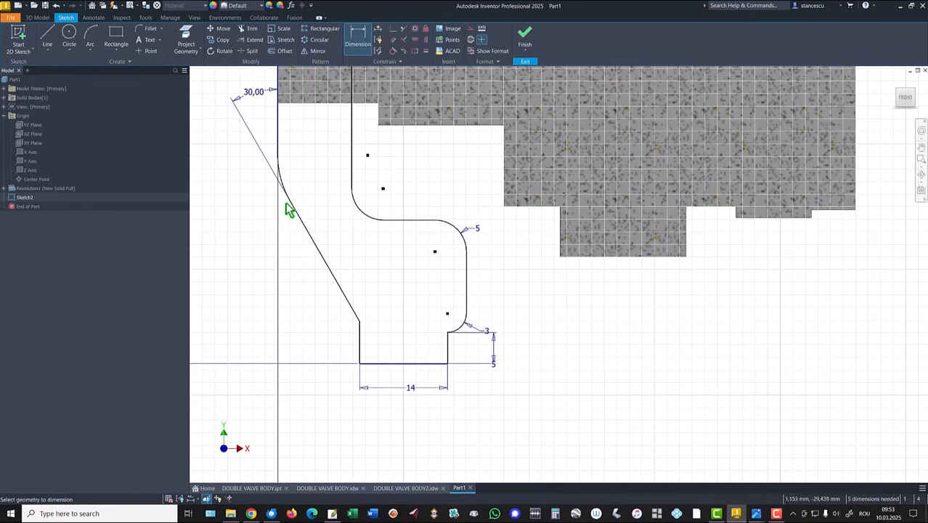
Step: Dimension the arc joining the long vertical edge to the slanted edge with a 17 mm radius
left_click(281, 183)
left_click(242, 209)
type("17")
key("Return")
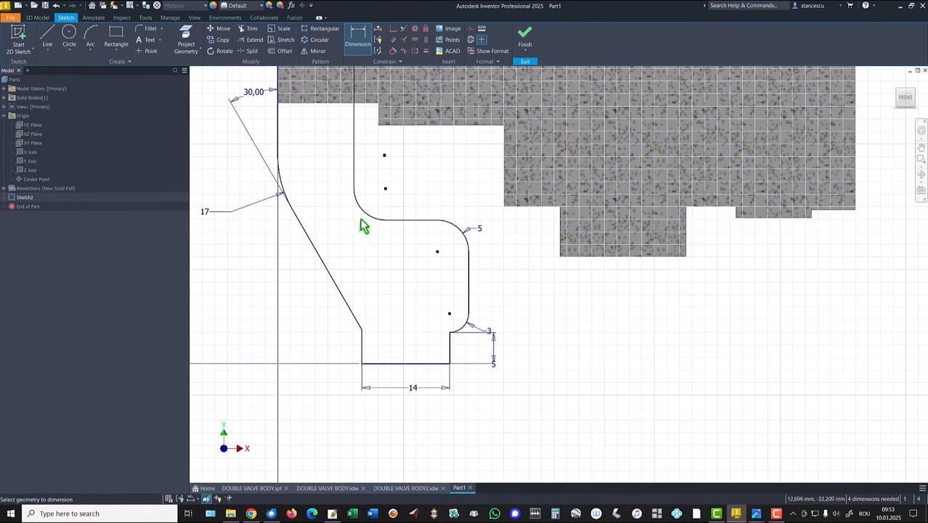
Step: Dimension the vertical distance between the short horizontal edge and the base edge as 30 mm
left_click(418, 221)
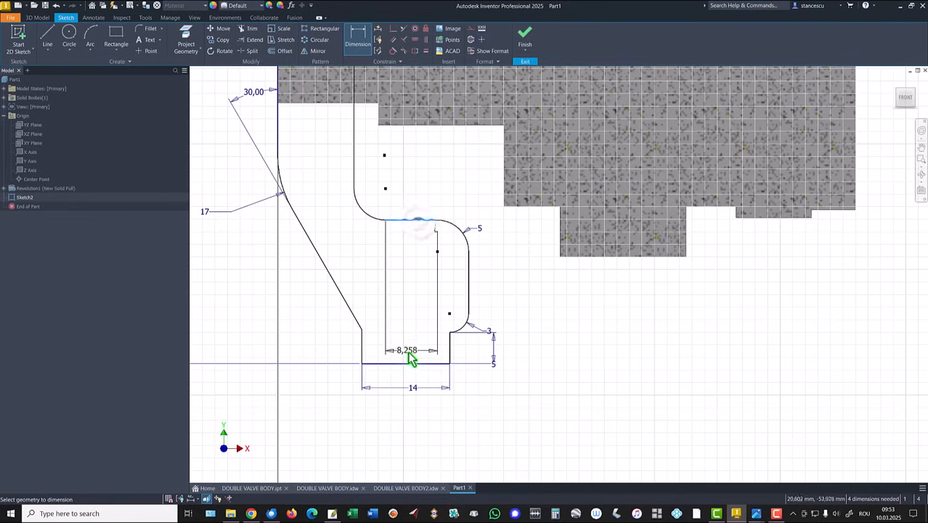
left_click(424, 363)
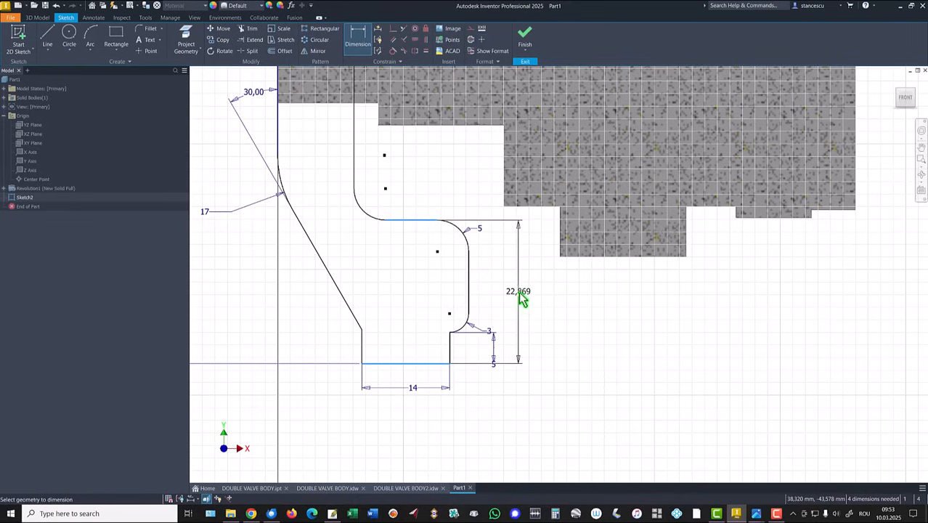
left_click(520, 295)
type("30")
key("Return")
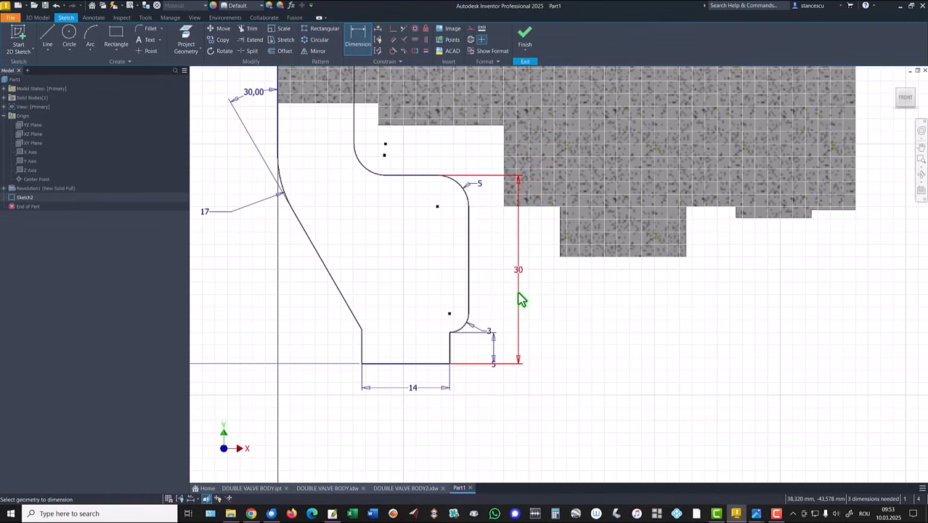
Step: Dimension the short vertical edge between the slanted edge and the base as 8 mm
left_click(363, 345)
left_click(327, 339)
type("8")
key("Return")
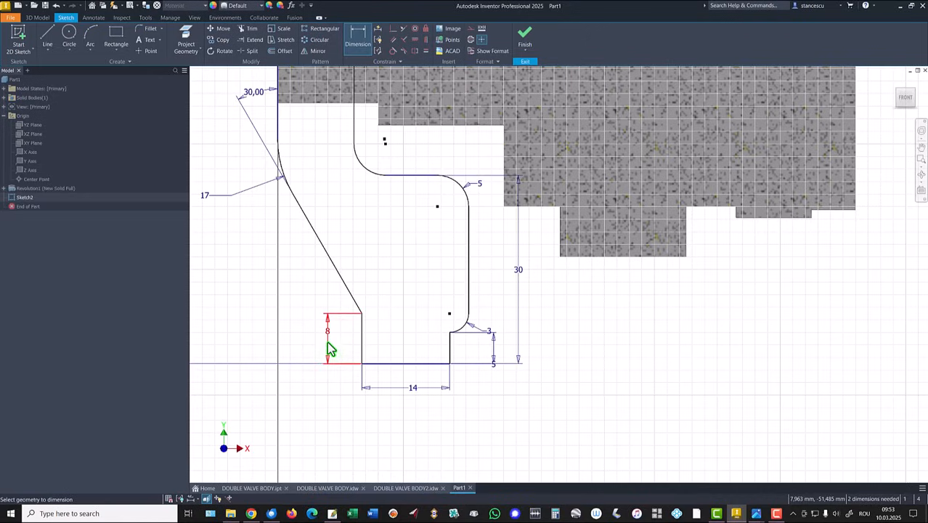
Step: Dimension the profile's top edge on the horizontal axis as 14 mm wide
middle_click_drag(327, 239, 340, 395)
left_click(331, 183)
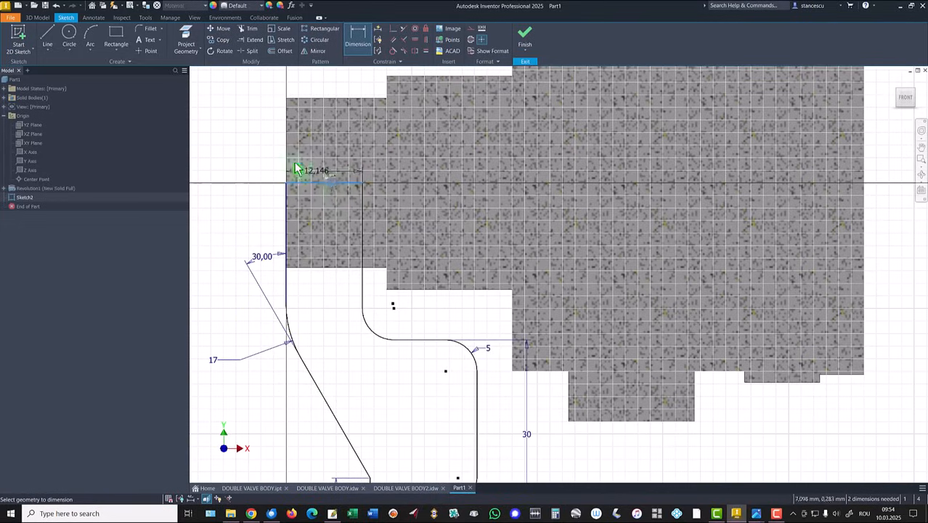
left_click(246, 146)
type("14")
key("Return")
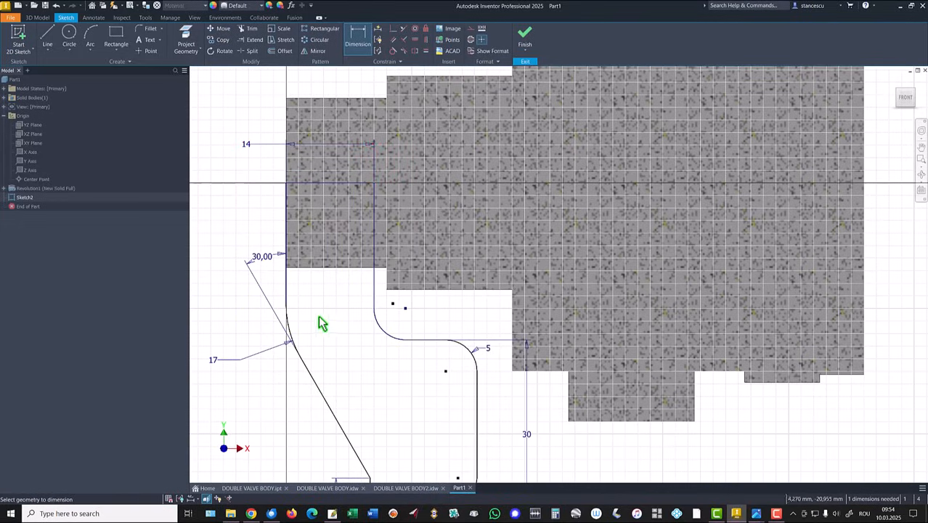
Step: Dimension the horizontal offset between the long vertical edge and the short vertical edge at the base as 13 mm
key("Home")
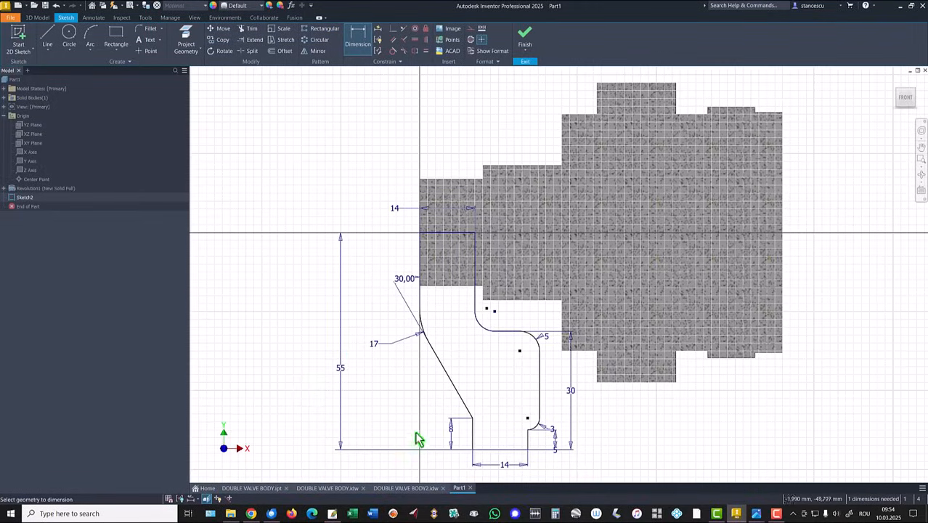
left_click(473, 432)
left_click(420, 298)
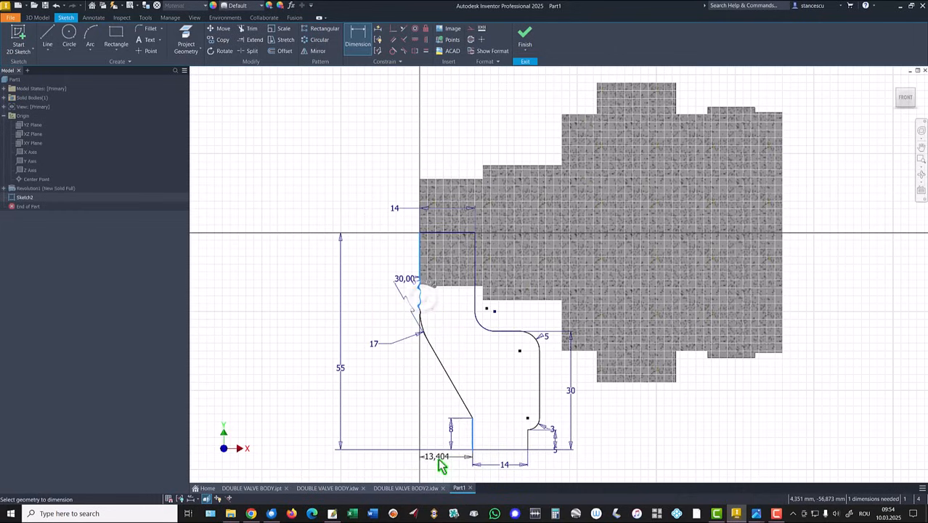
left_click(441, 464)
type("13")
key("Return")
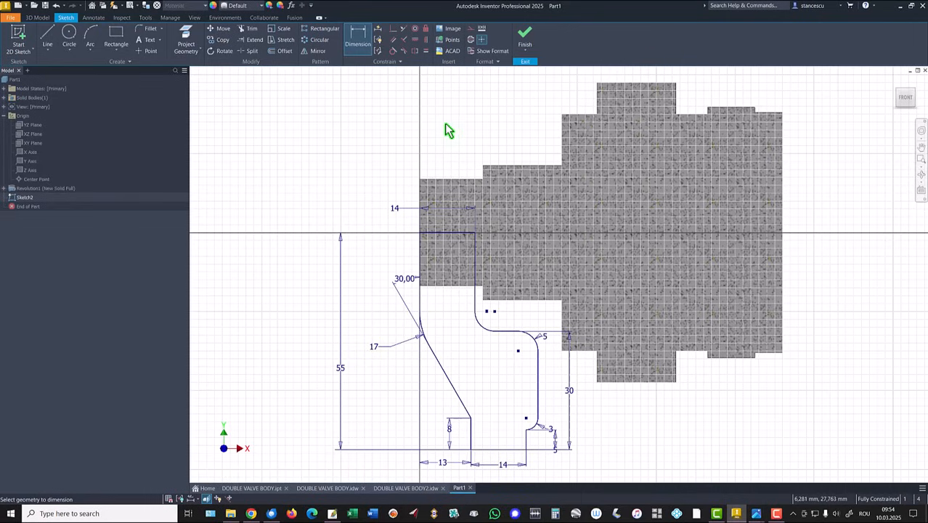
key("Escape")
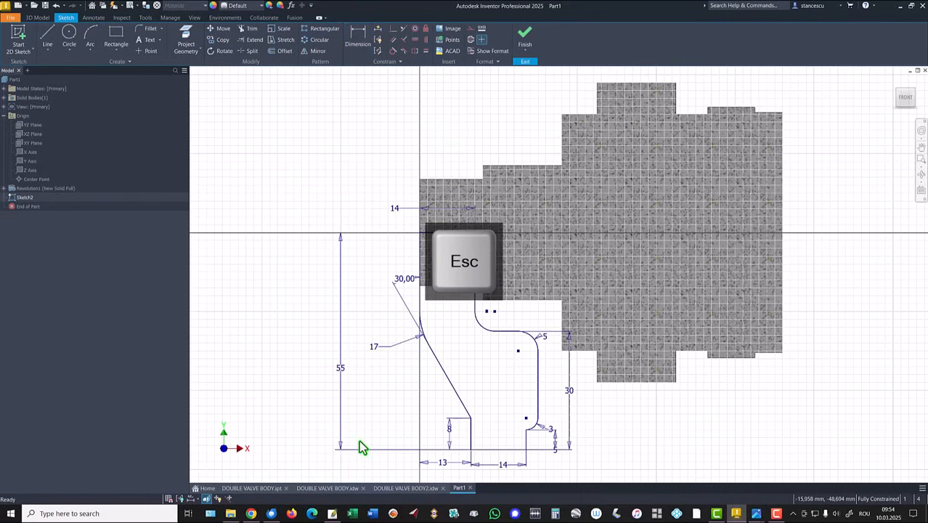
Step: Check section F-F in the DOUBLE VALVE BODY2 drawing, return to the part sketch and move the 30 mm dimension inside the profile
left_click(402, 488)
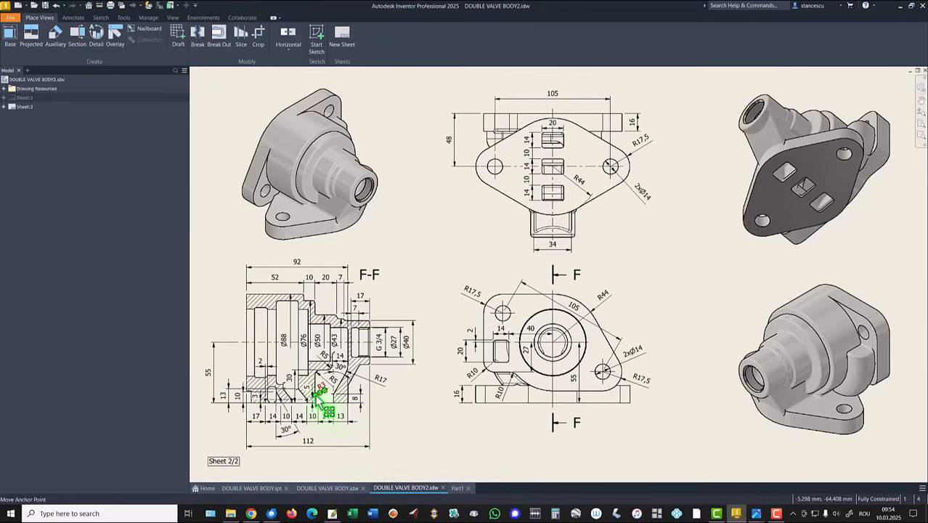
scroll(315, 394, "up", 3)
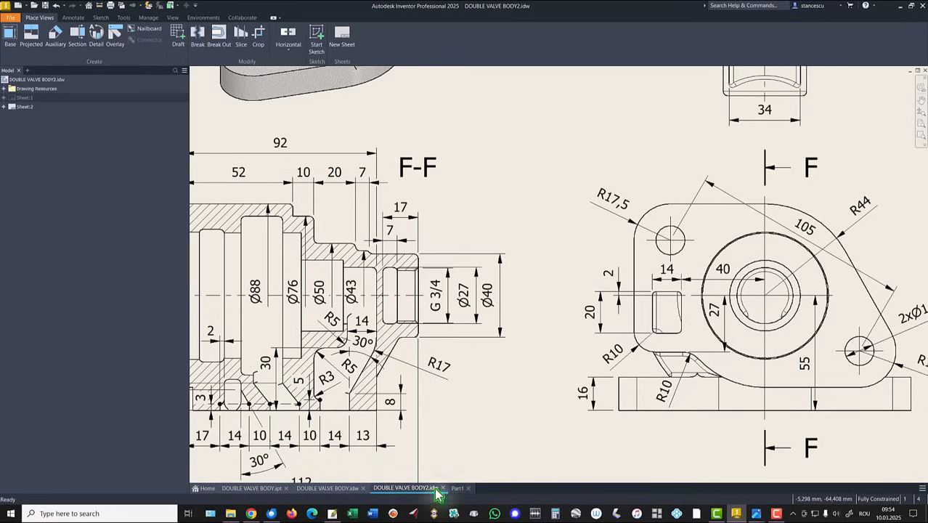
left_click(462, 489)
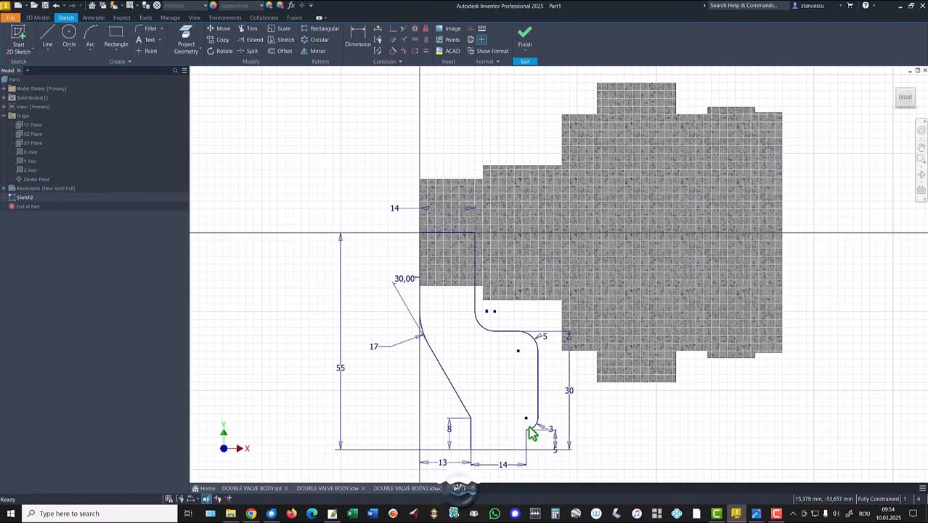
left_click_drag(571, 391, 505, 390)
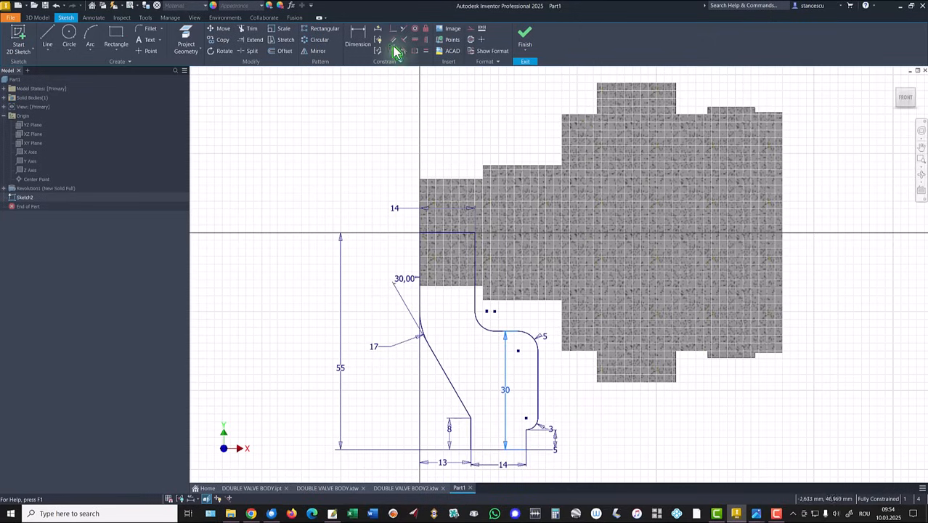
Step: Project the near vertical edge of the solid's largest-diameter step into the sketch and convert it to construction geometry
left_click(186, 41)
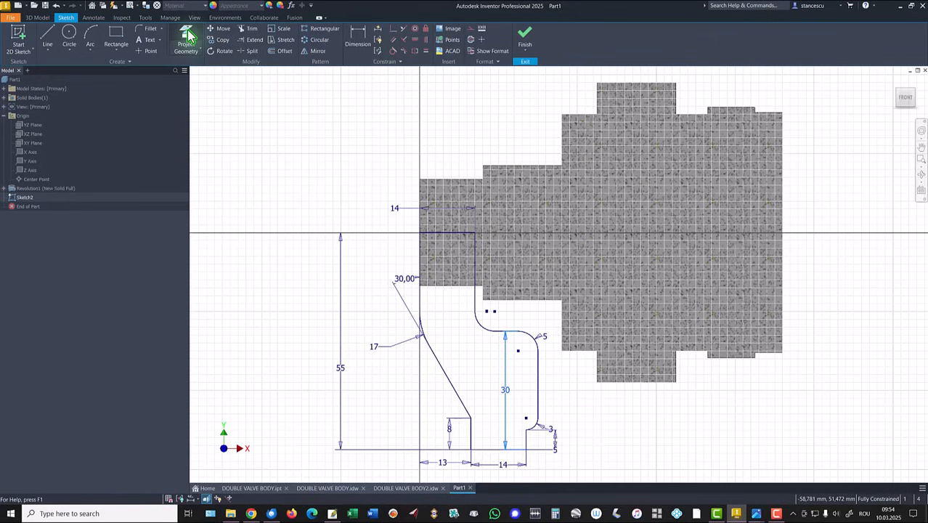
left_click(598, 370)
key("Escape")
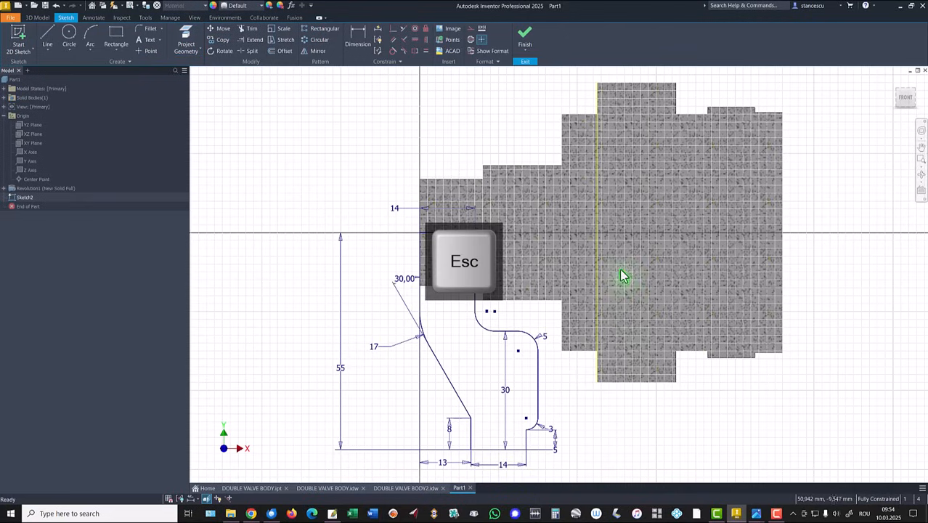
left_click(597, 275)
right_click(809, 284)
left_click(851, 284)
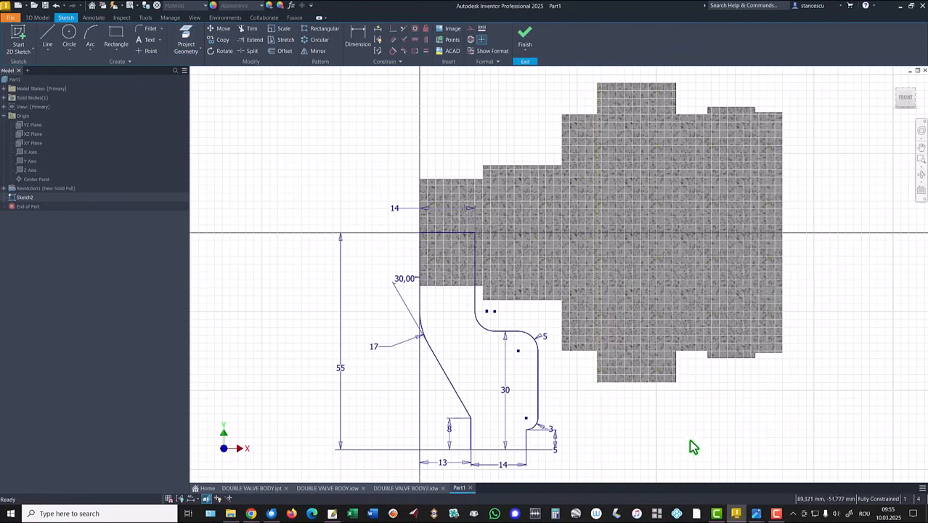
Step: Sketch the closed second channel profile from the axis at the projected edge down to the base line, about 15 mm wide at the base, with slanted lower sides
left_click(47, 35)
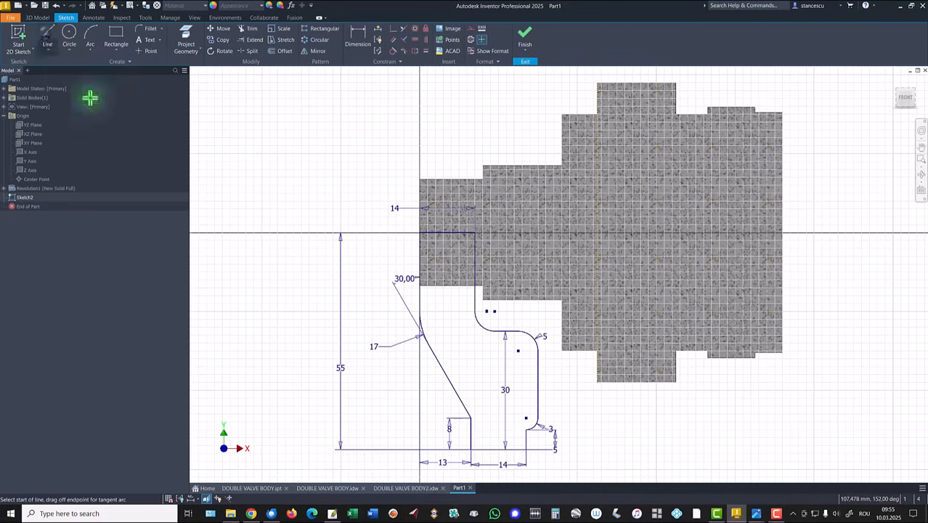
left_click(596, 233)
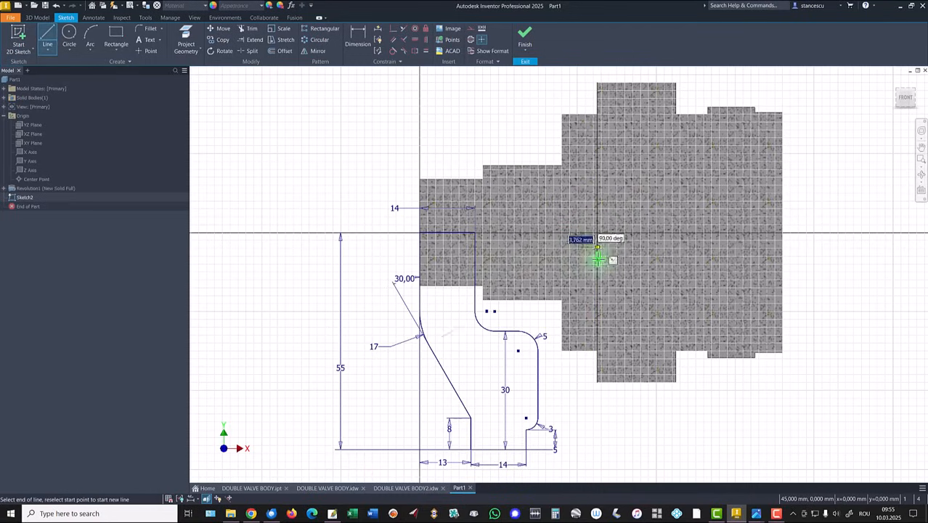
left_click(595, 395)
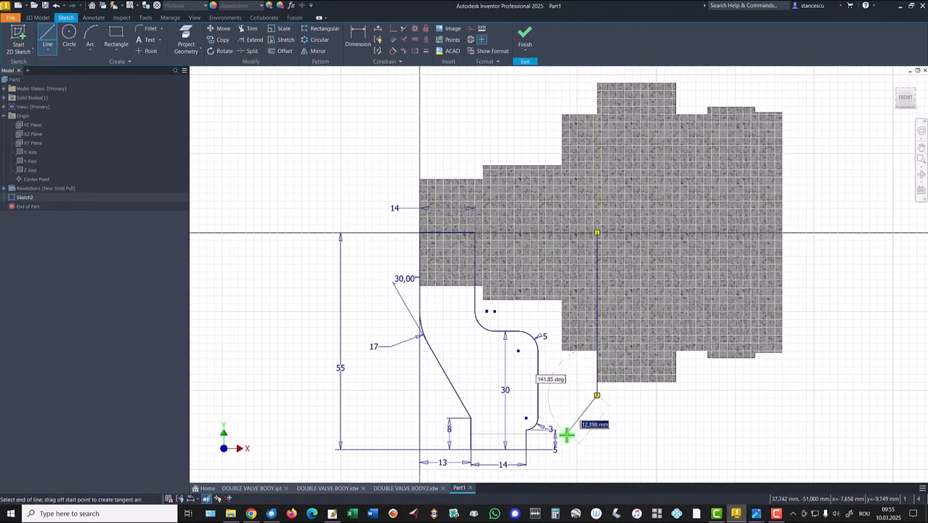
left_click(565, 436)
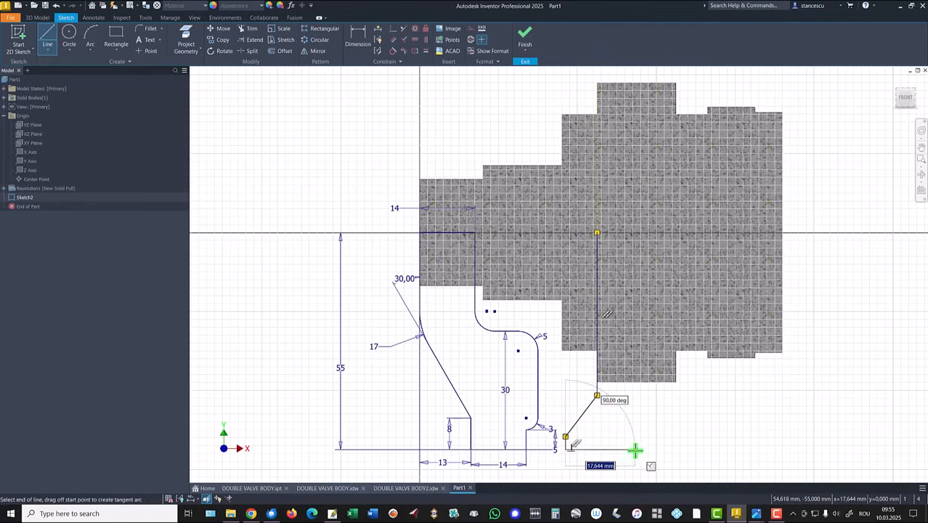
left_click(624, 449)
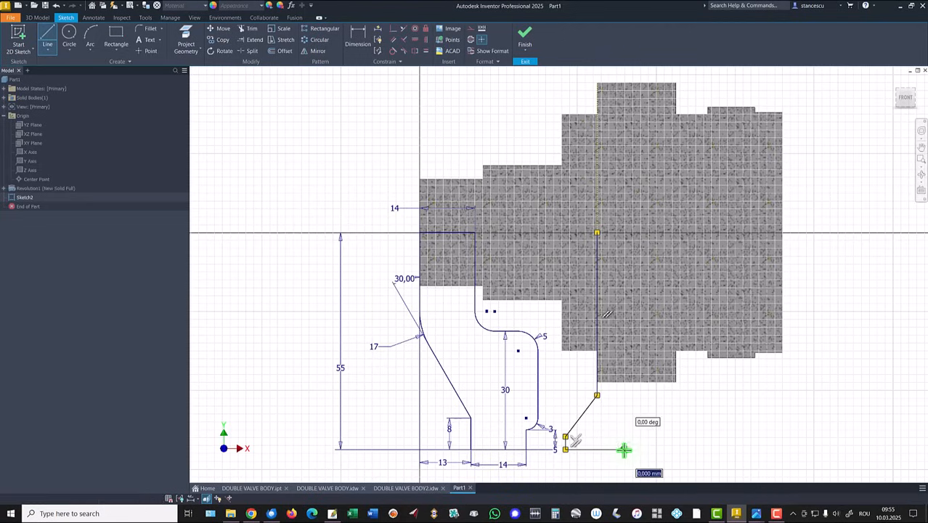
left_click(658, 395)
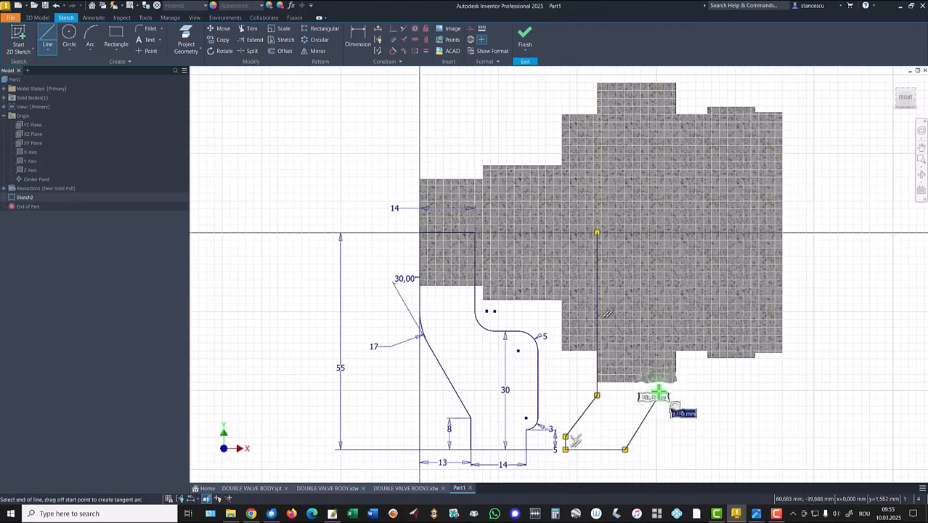
left_click(659, 232)
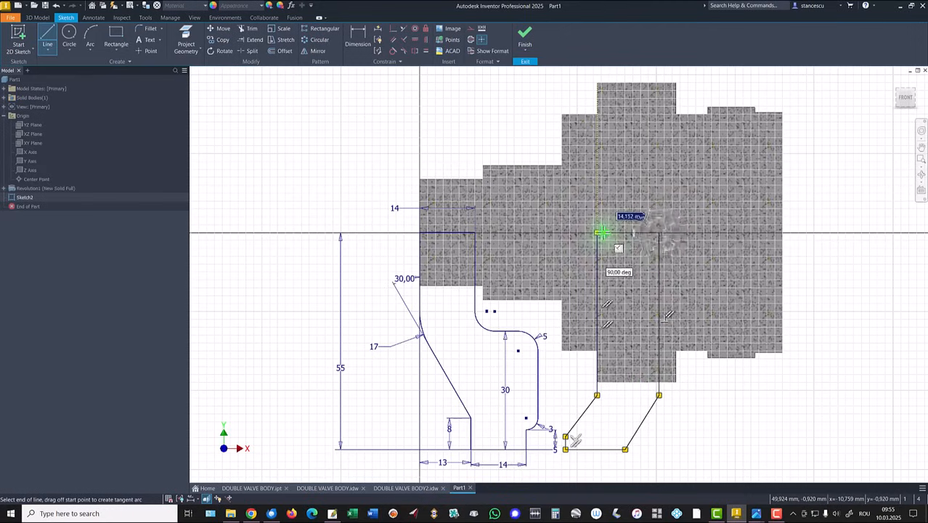
left_click(596, 233)
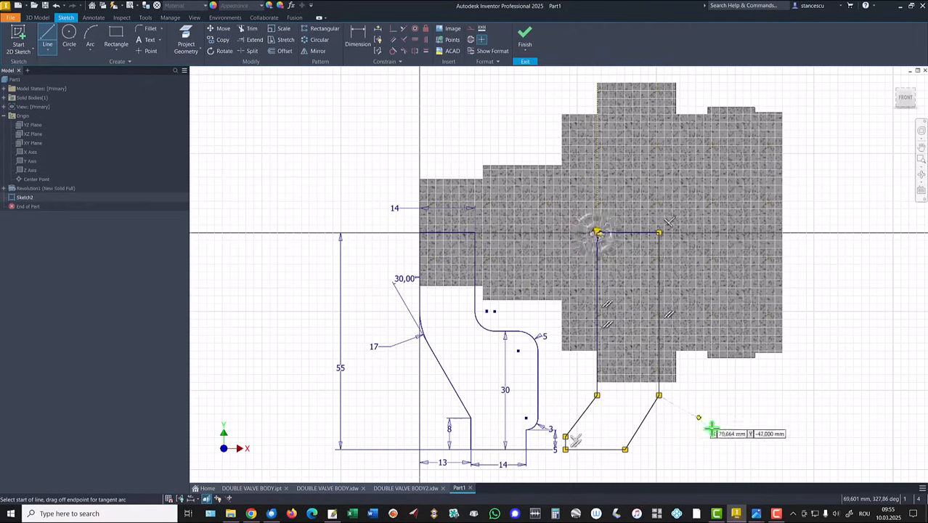
key("Escape")
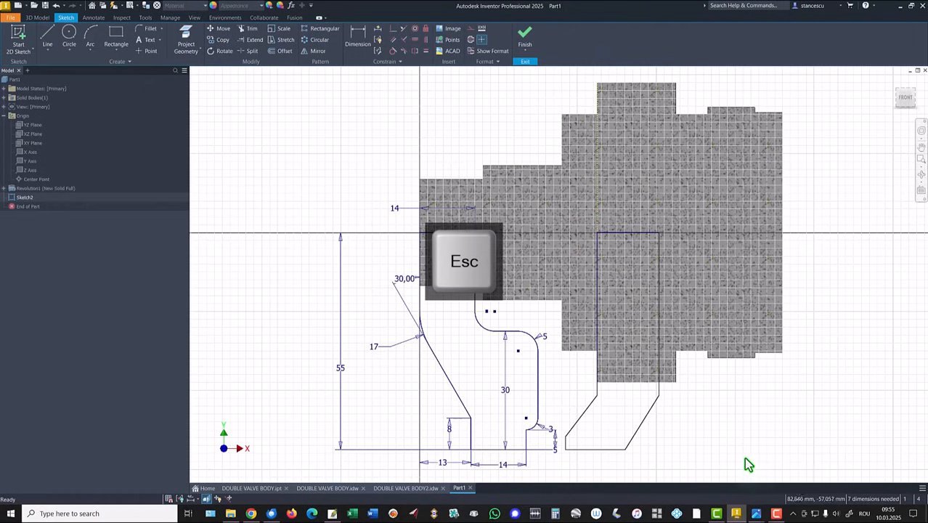
Step: Replace the second profile's far slanted side with a short vertical line about 2.5 mm high at the base and a new slanted line to the upper corner
left_click(358, 38)
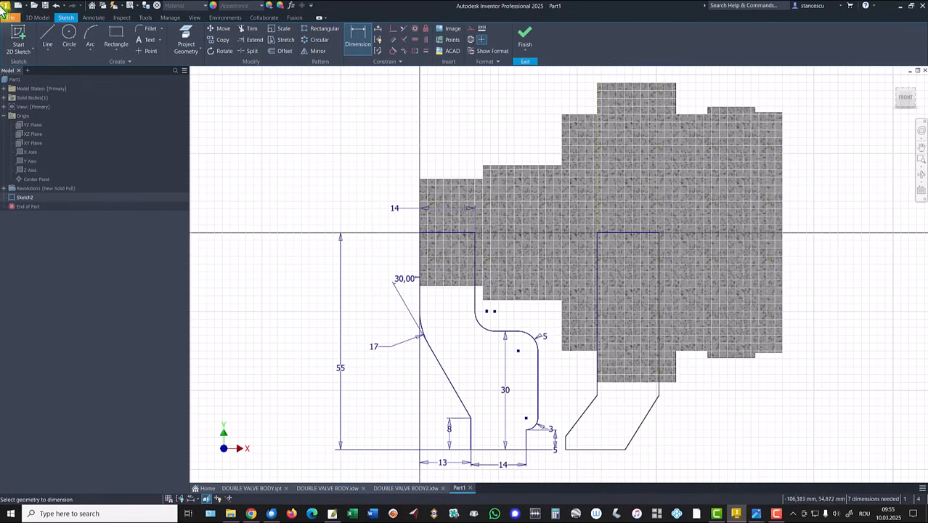
left_click(47, 36)
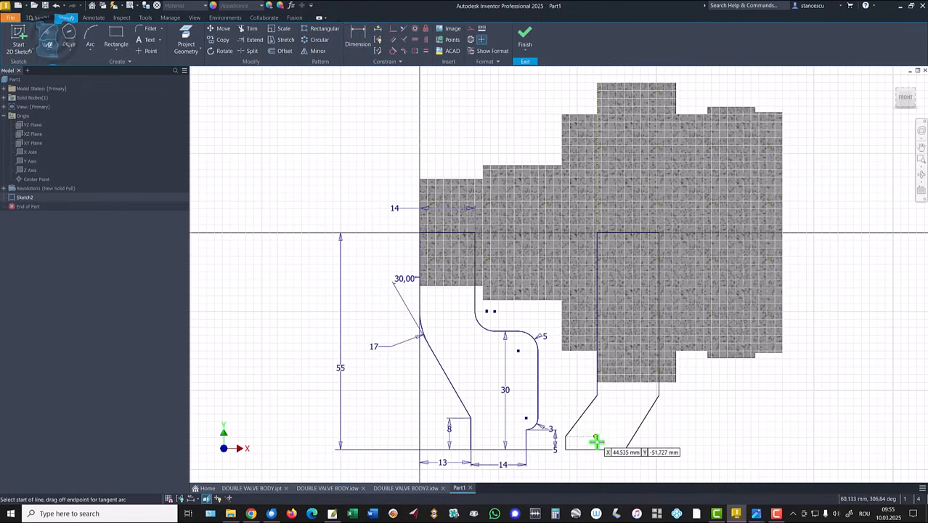
left_click(625, 447)
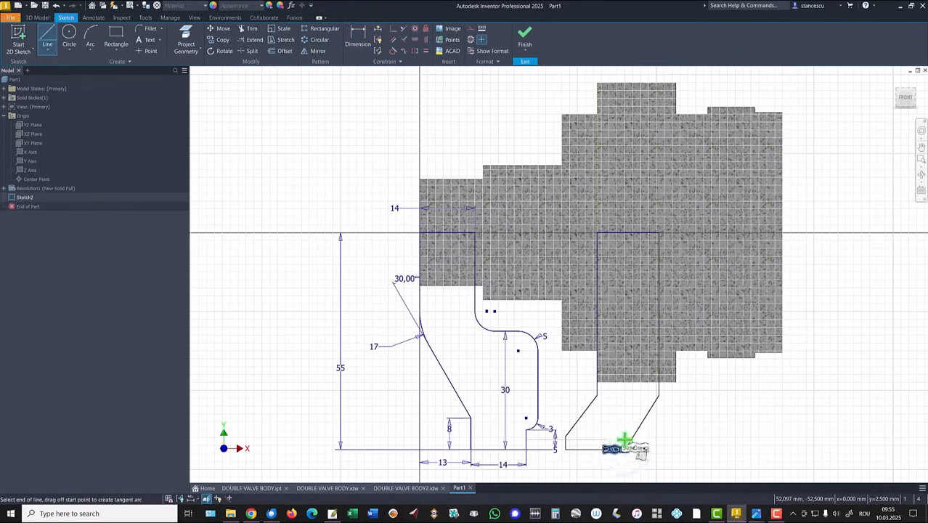
left_click(659, 397)
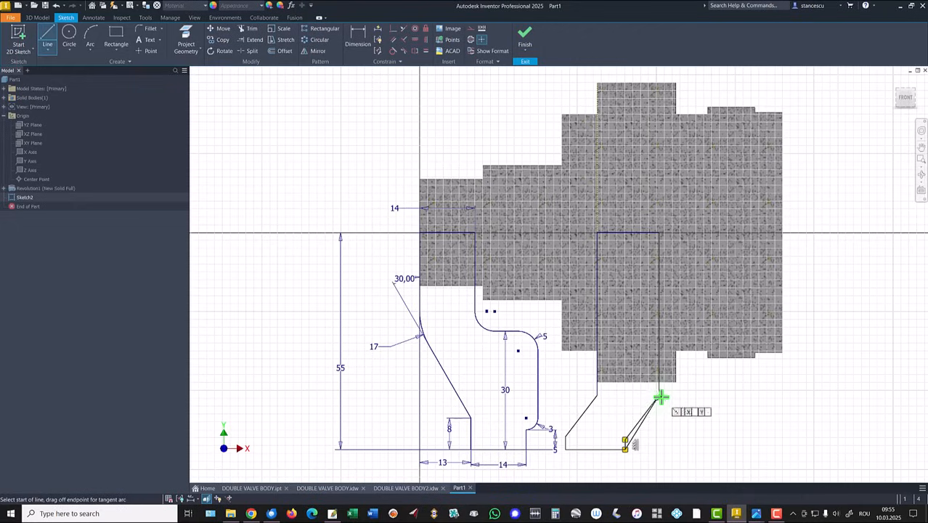
key("Escape")
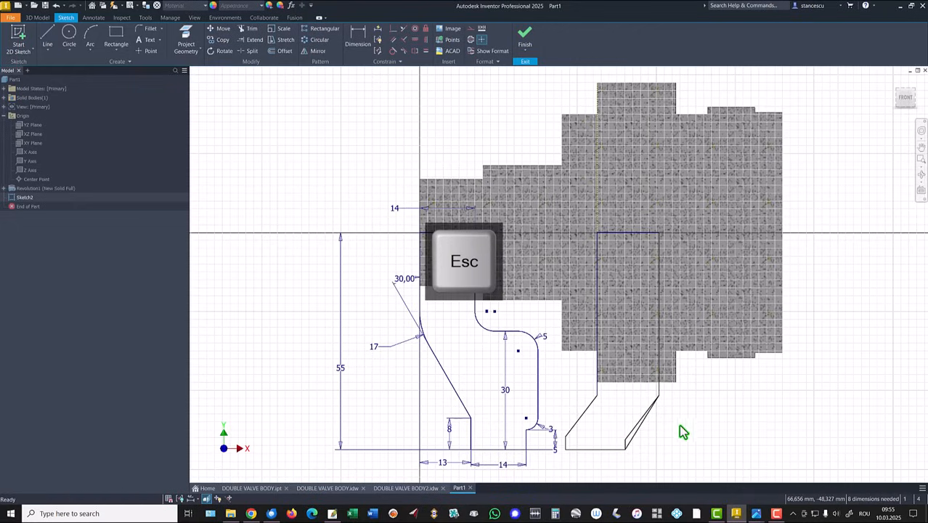
left_click(642, 425)
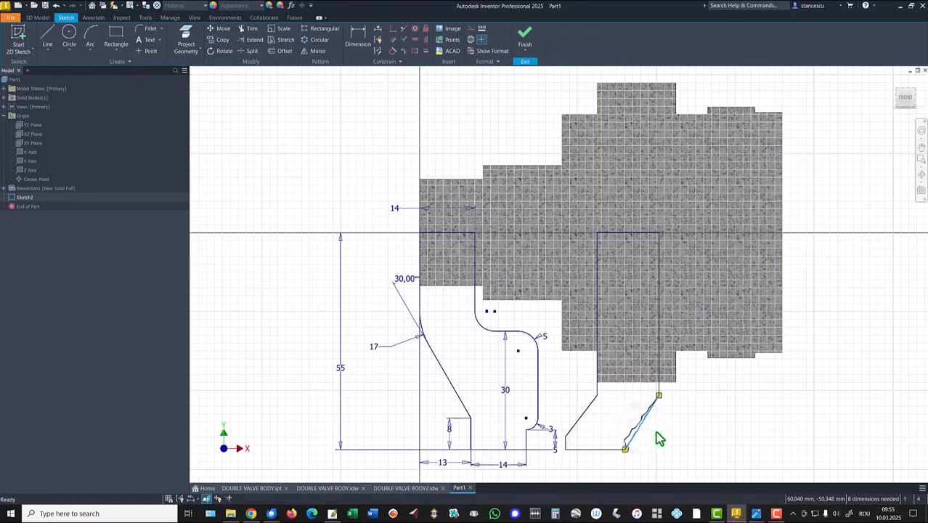
key("Delete")
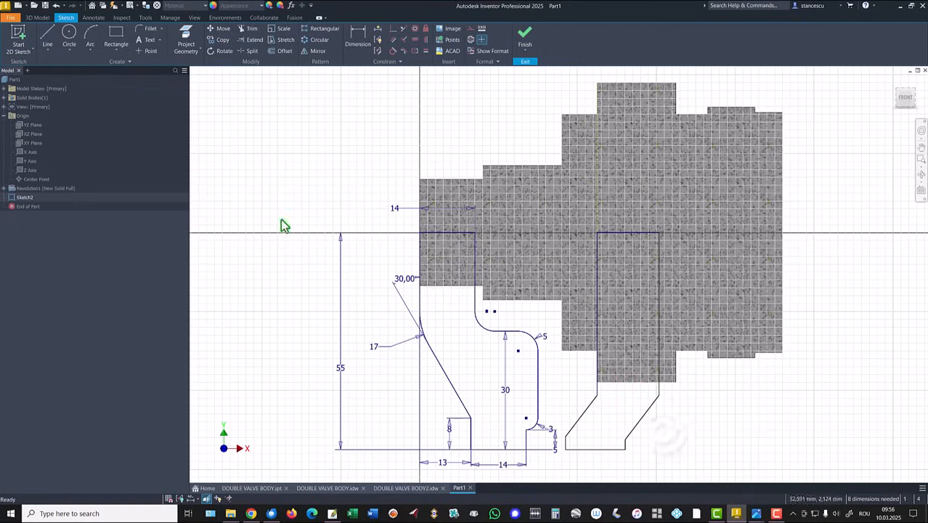
Step: Dimension the horizontal gap between the two profiles' facing short vertical edges at the base as 10 mm
left_click(369, 41)
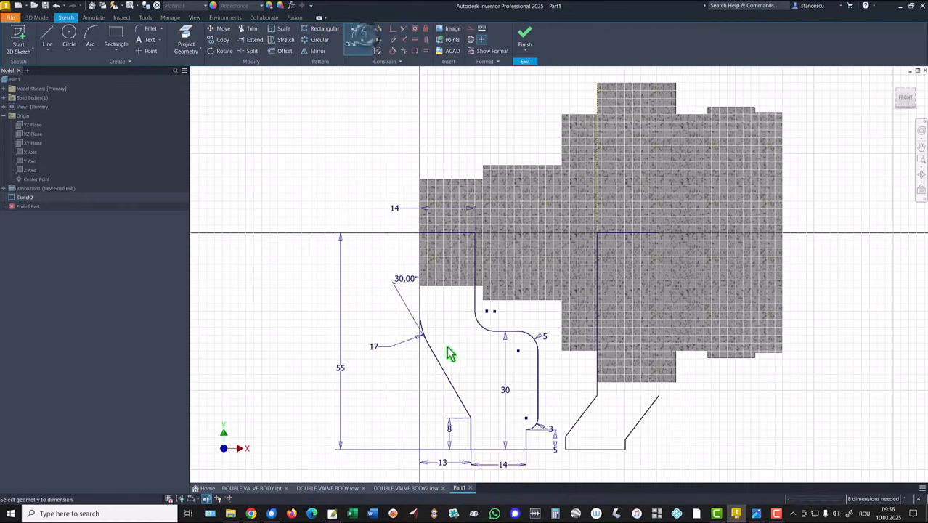
left_click(527, 439)
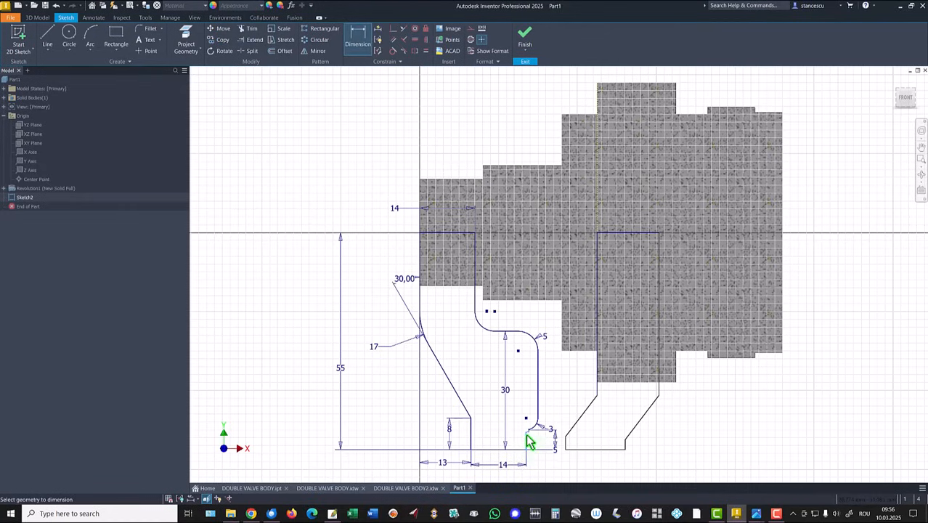
left_click(565, 444)
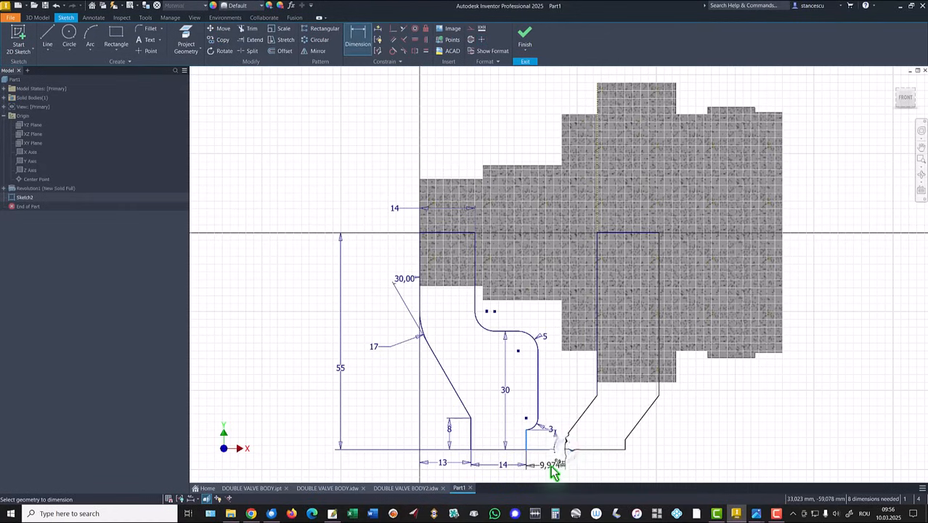
left_click(549, 468)
type("10")
key("Return")
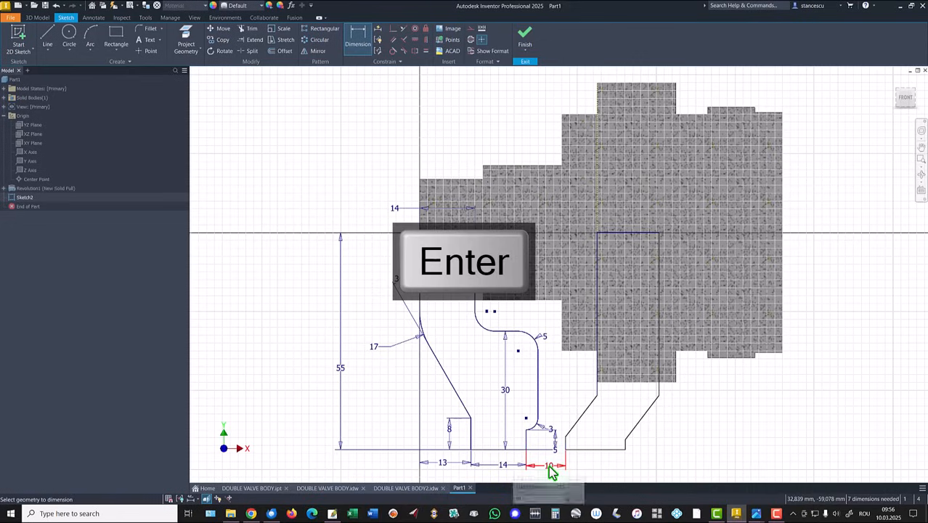
Step: Dimension the second profile's base edge as 14 mm wide
left_click(614, 451)
left_click(604, 465)
type("14")
key("Return")
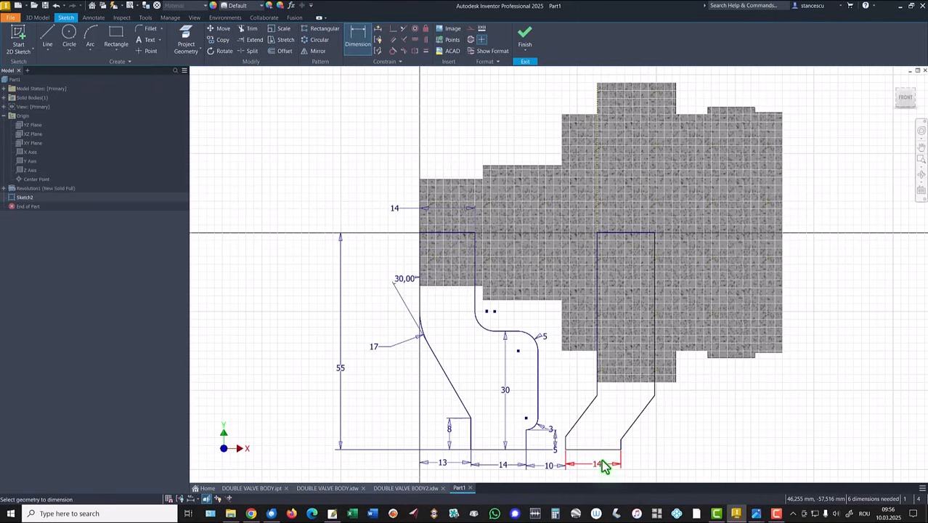
Step: Dimension the height of the second profile's far slanted-side corner above the base edge as 13 mm
left_click(654, 395)
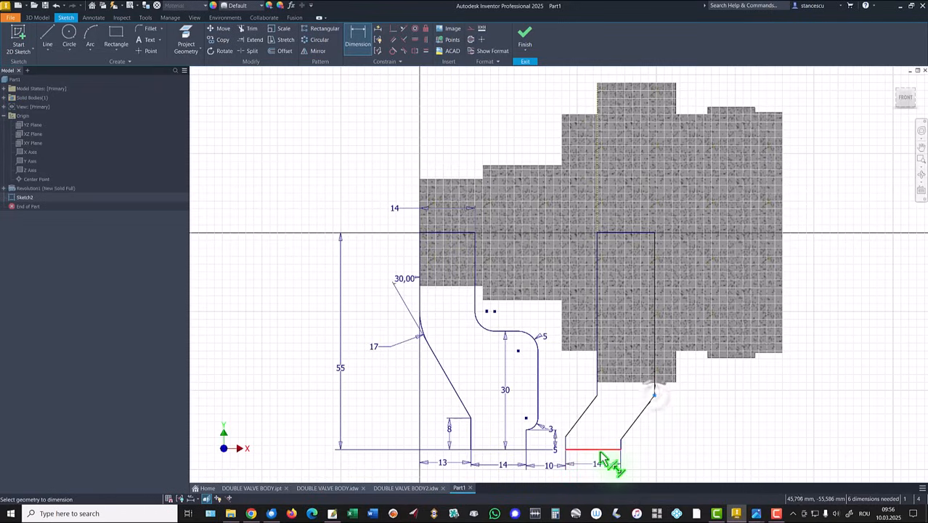
left_click(600, 448)
left_click(693, 432)
type("13")
key("Return")
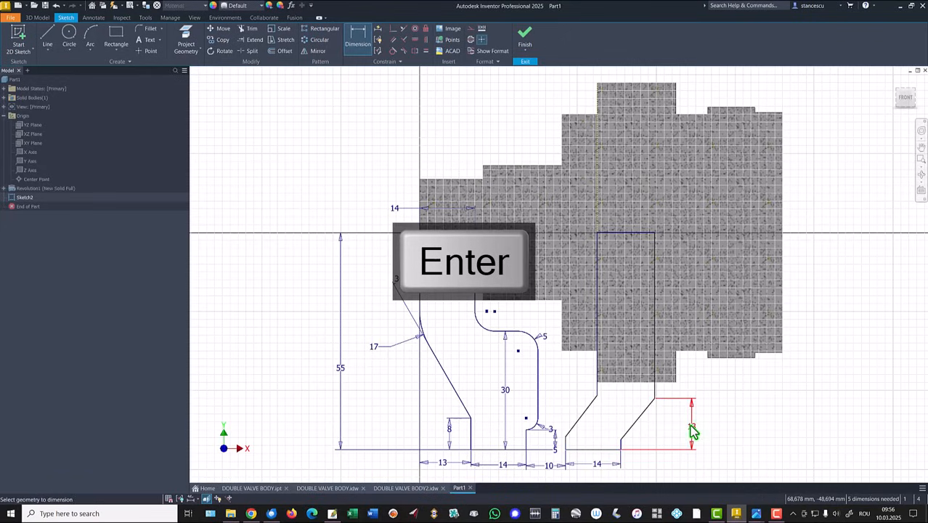
Step: Dimension the second profile's near short vertical edge at the base as 3 mm high
scroll(569, 448, "down", 3)
left_click(566, 441)
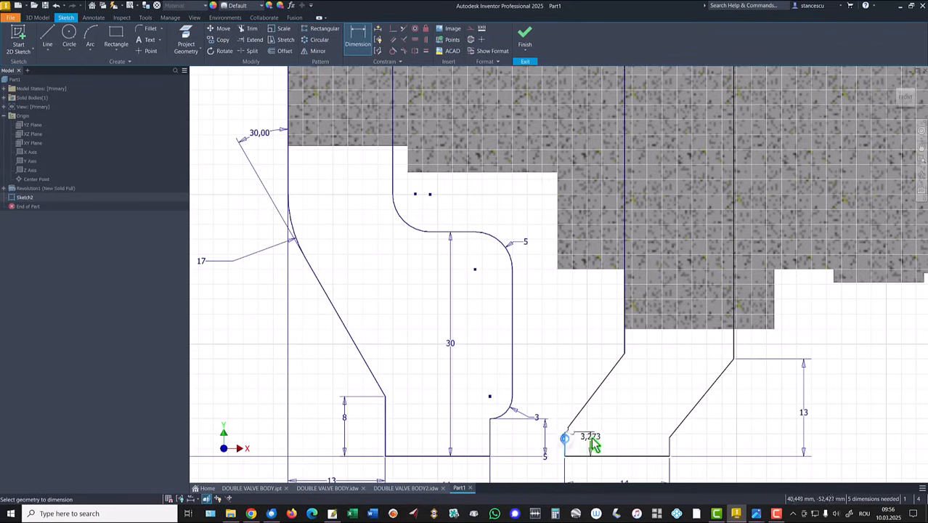
left_click(597, 440)
type("3")
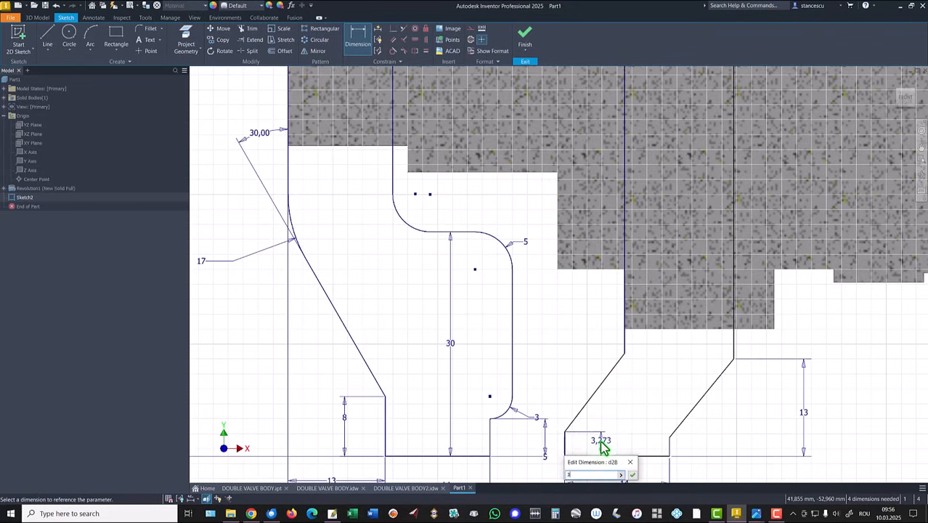
key("Return")
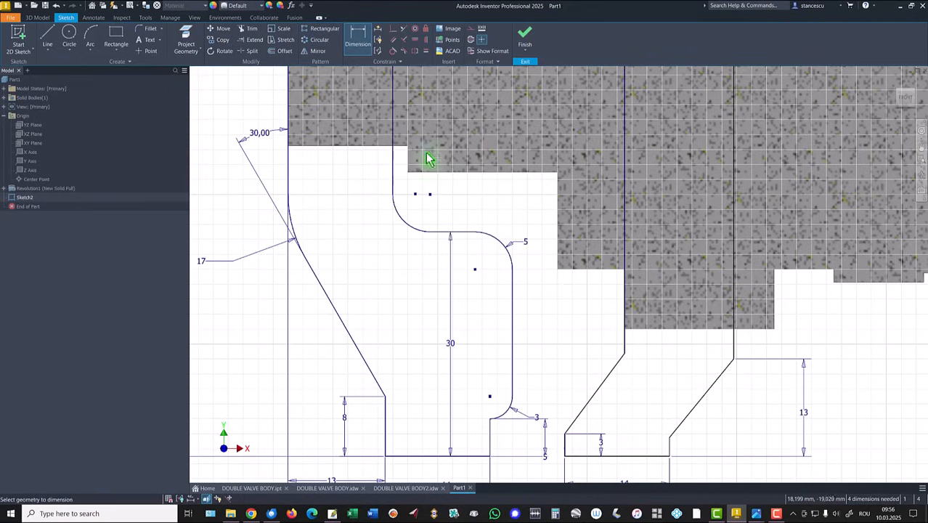
Step: Apply an equal constraint between the second profile's two short vertical edges at the base
left_click(425, 50)
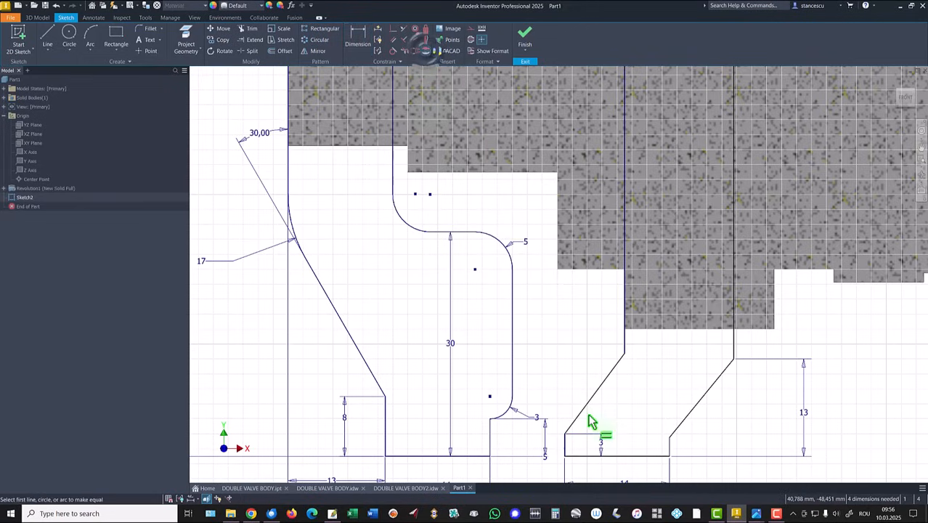
left_click(566, 444)
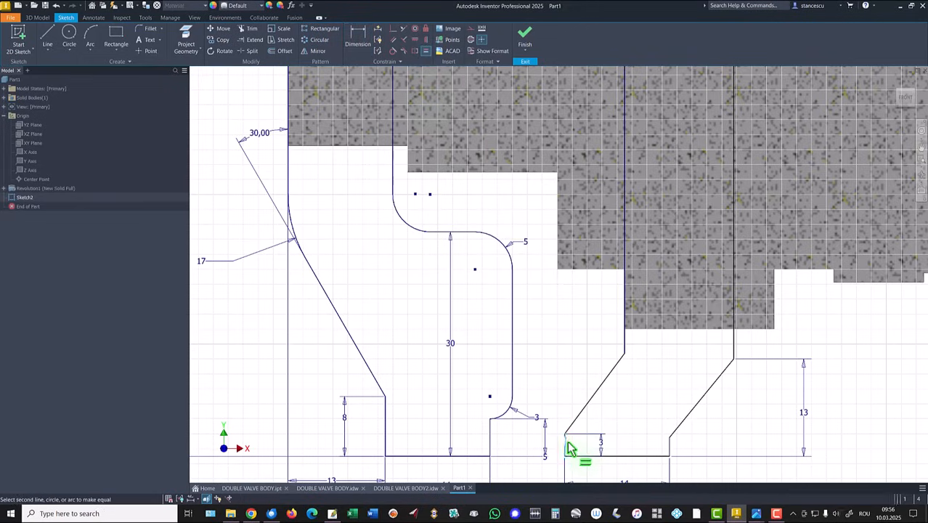
left_click(669, 444)
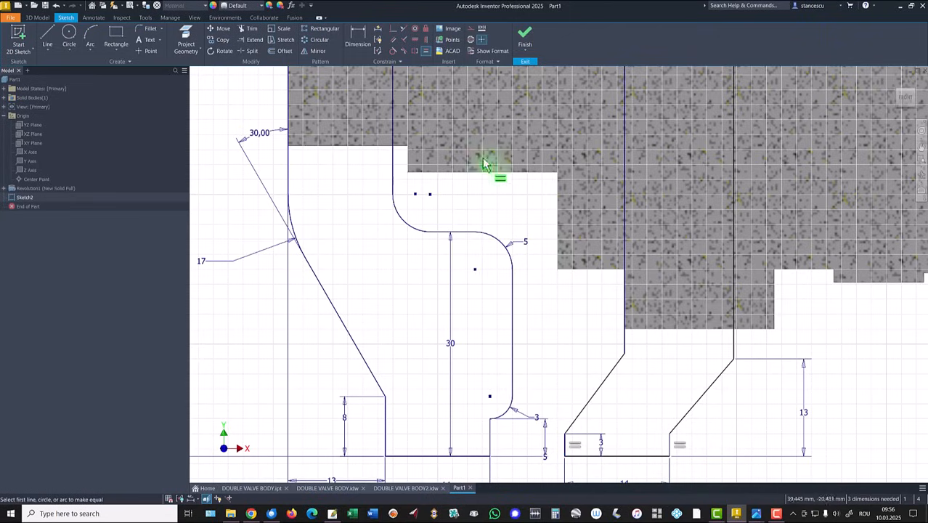
Step: Align the upper corners of the second profile's two slanted sides with a horizontal constraint
left_click(415, 41)
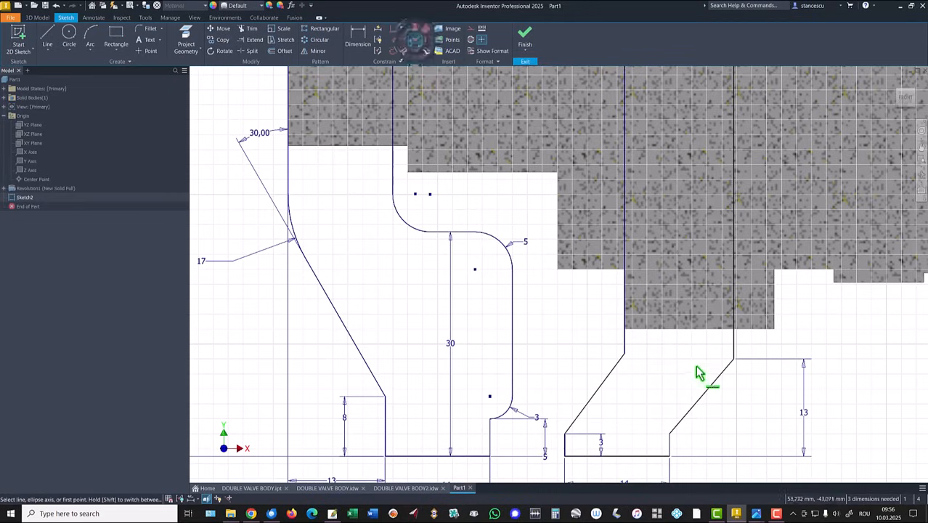
left_click(734, 359)
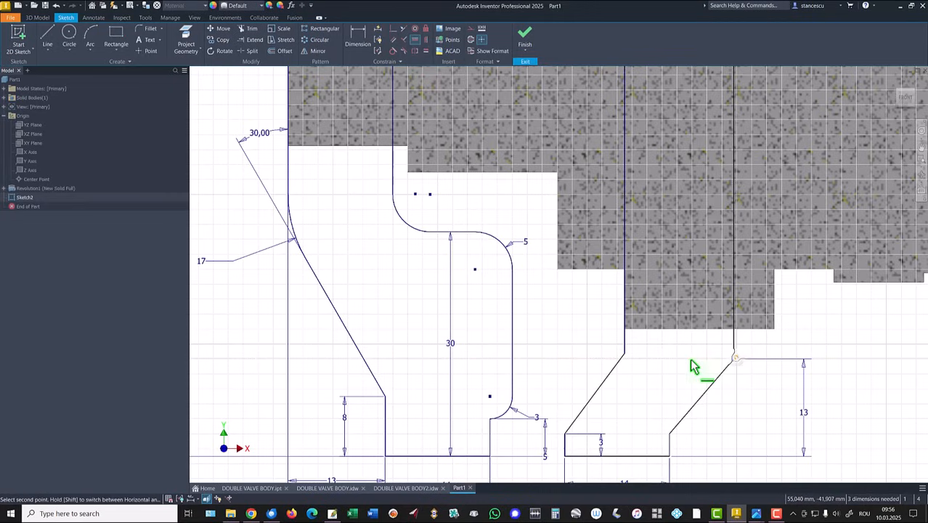
left_click(624, 354)
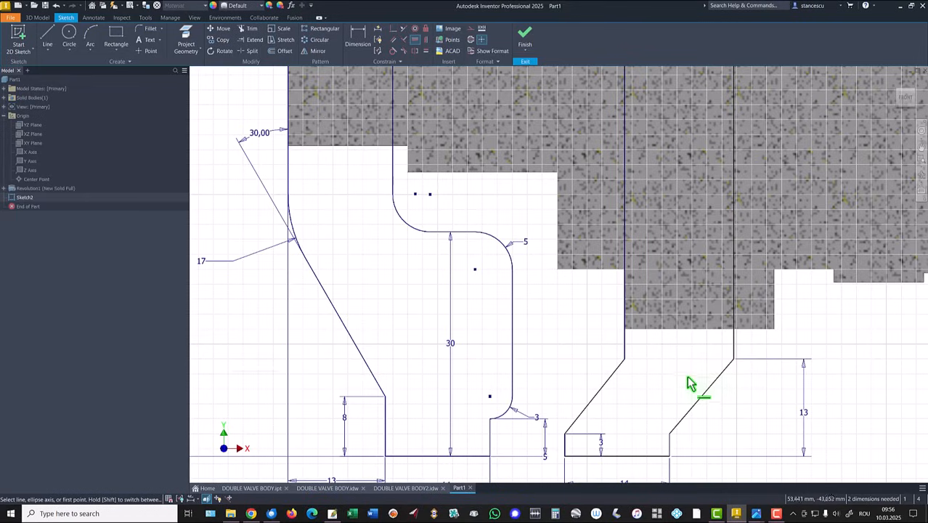
Step: Dimension the second profile's upper horizontal edge as 14 mm and reposition the dimension just above the slanted sides
scroll(652, 378, "down", 3)
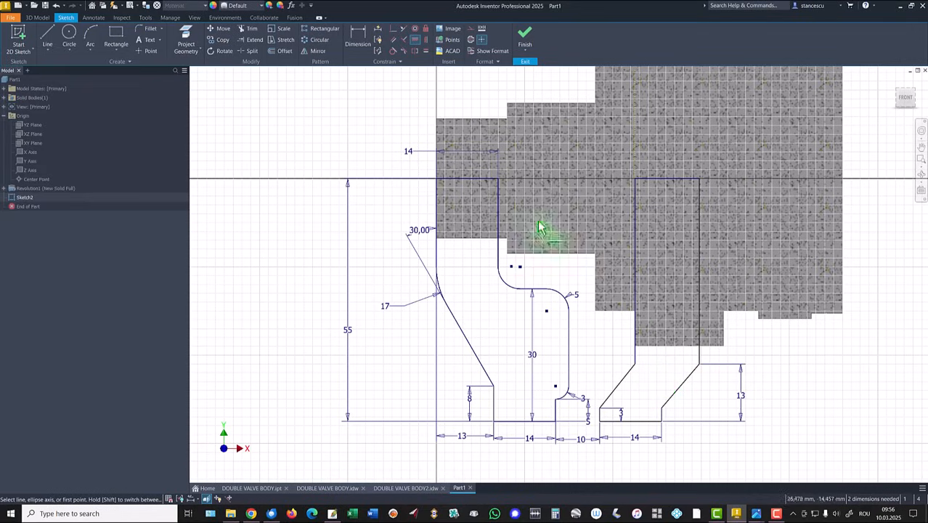
left_click(357, 37)
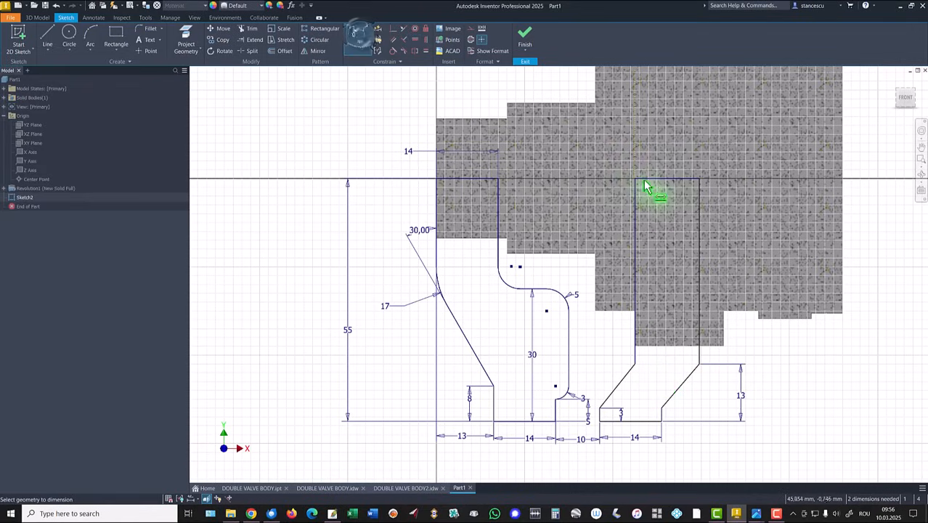
left_click(675, 179)
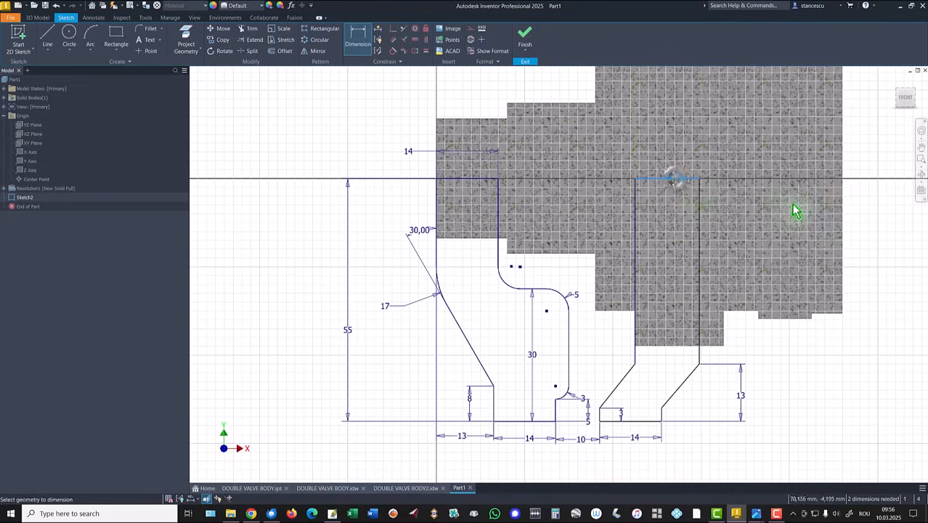
left_click(871, 225)
type("14")
key("Return")
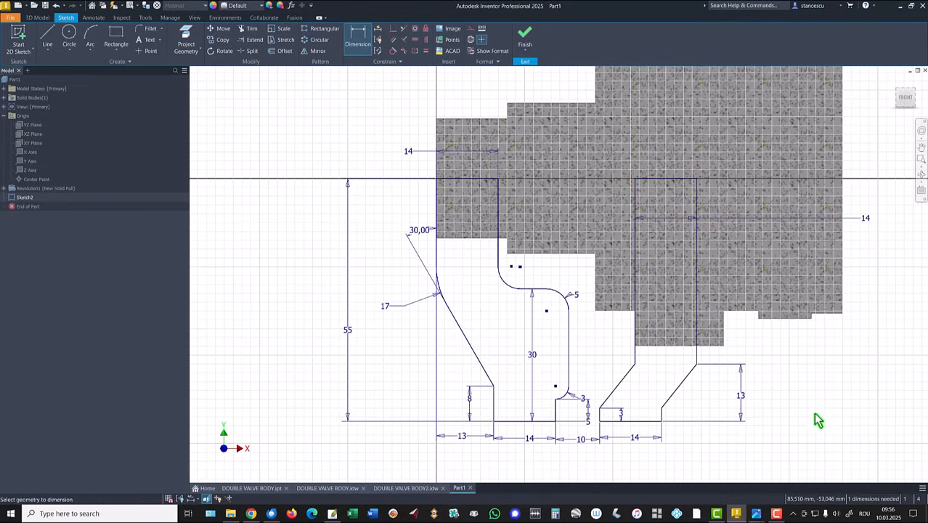
left_click_drag(866, 218, 667, 360)
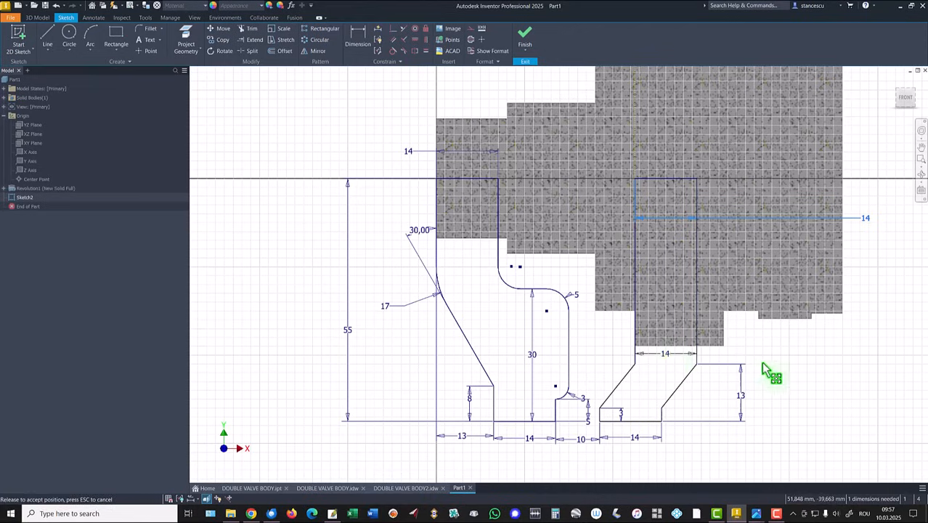
Step: Make the second profile's near base corner coincident with the first profile's base line, and finish the sketch
left_click(392, 30)
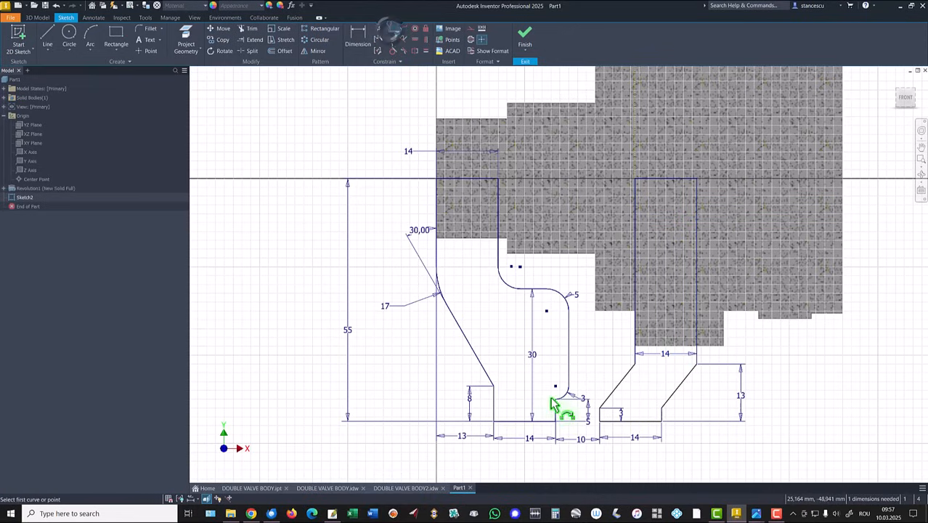
left_click(600, 427)
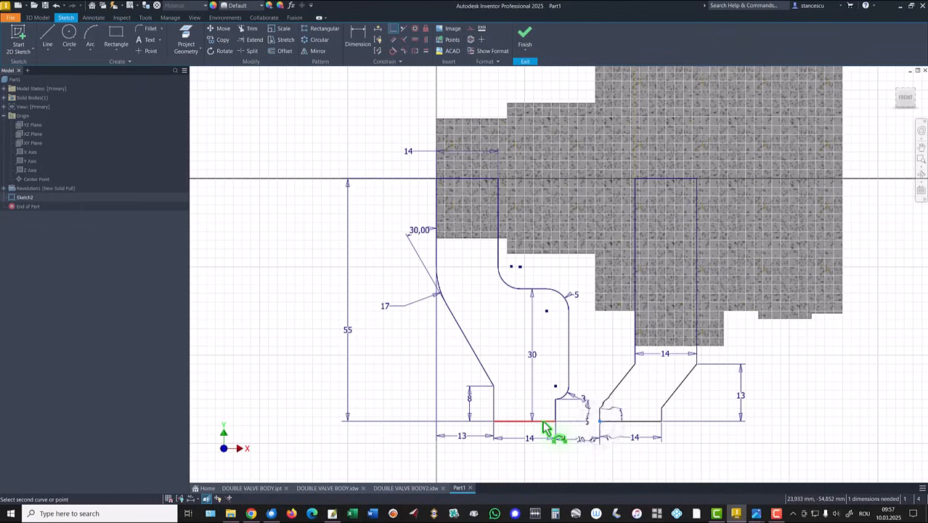
left_click(546, 427)
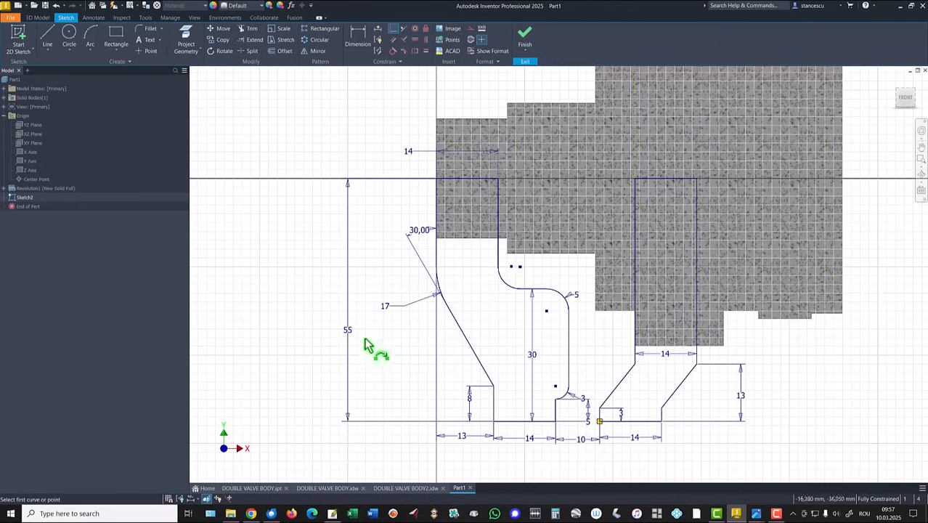
key("Escape")
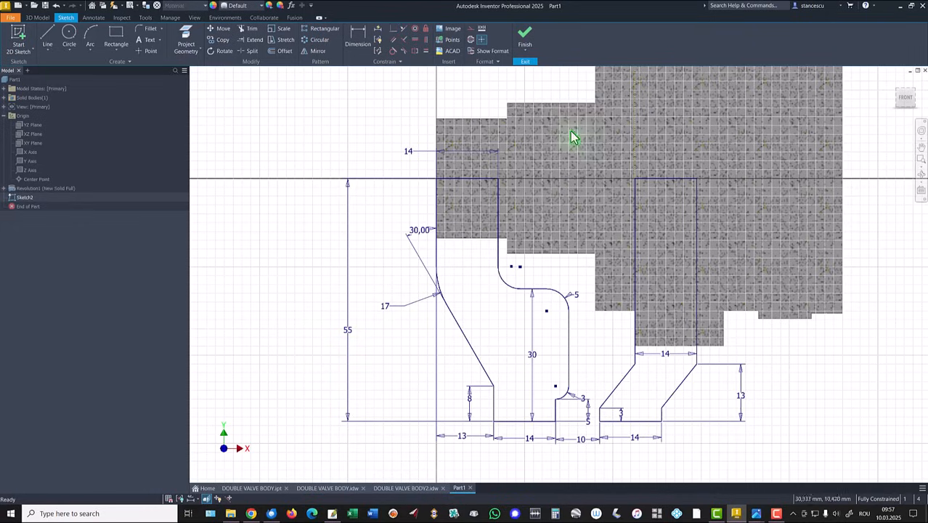
left_click(524, 38)
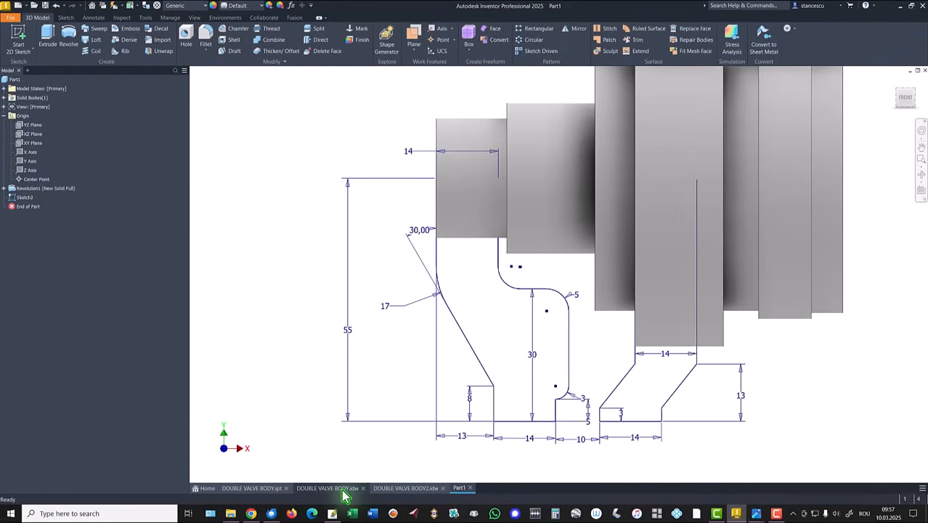
Step: Examine the rectangular channel openings and their width on sheet 2 in DOUBLE VALVE BODY2.idw
left_click(396, 489)
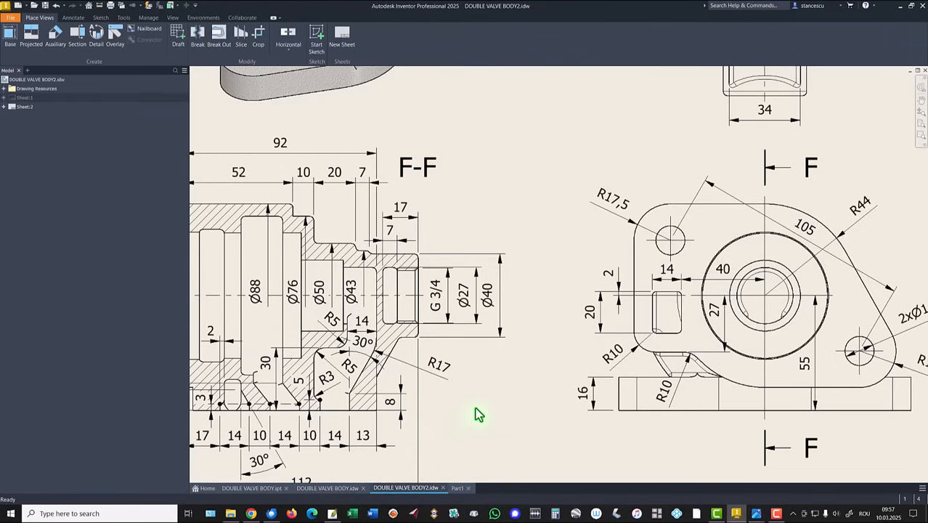
scroll(482, 399, "down", 3)
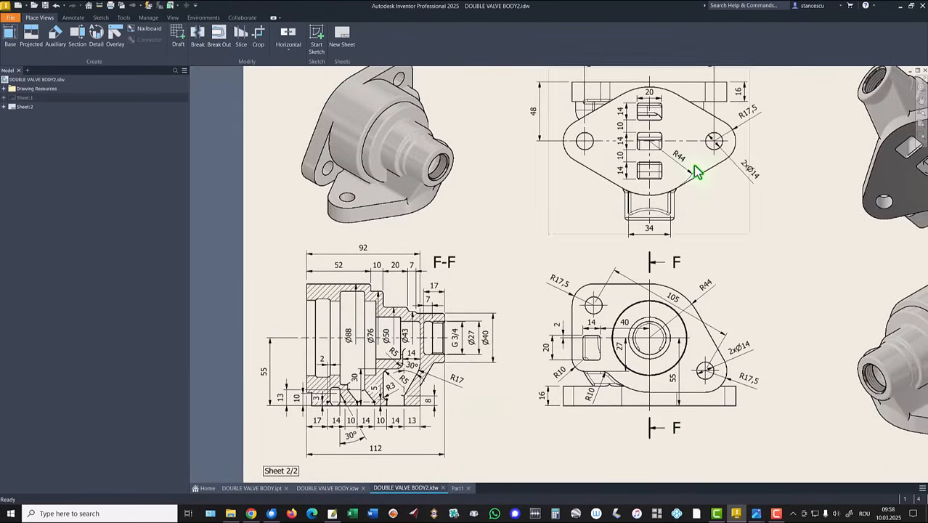
left_click(652, 95)
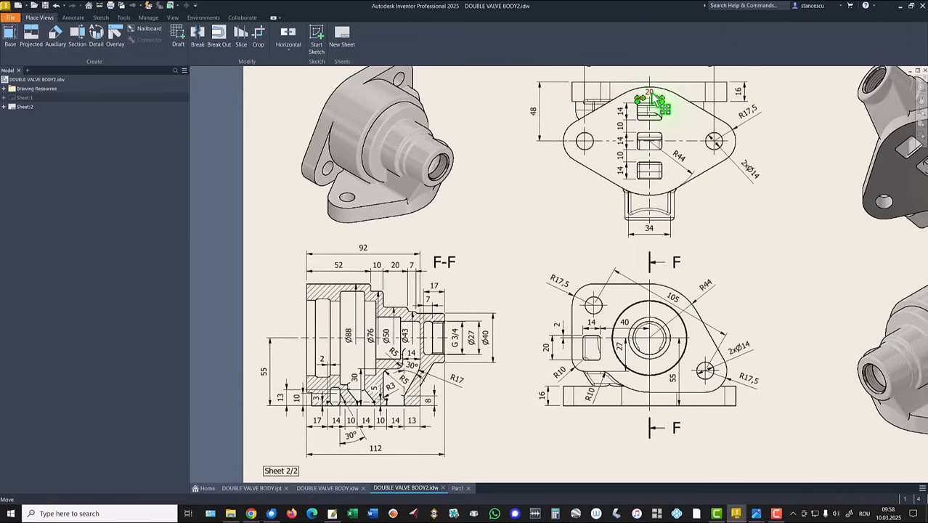
left_click(650, 108)
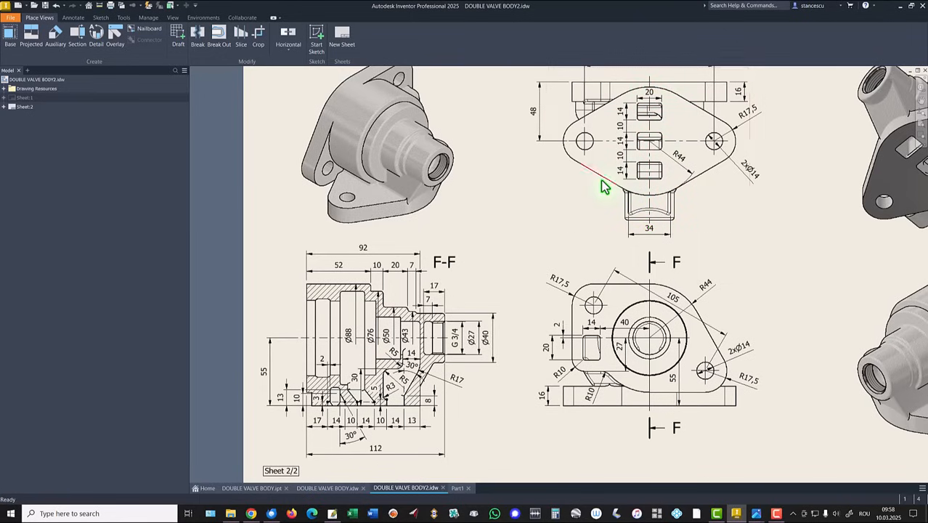
key("Home")
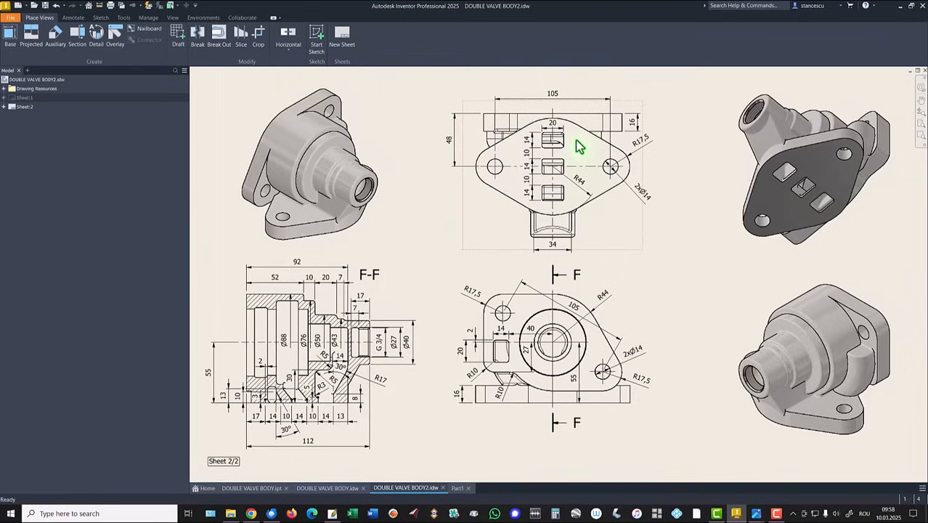
left_click(549, 183)
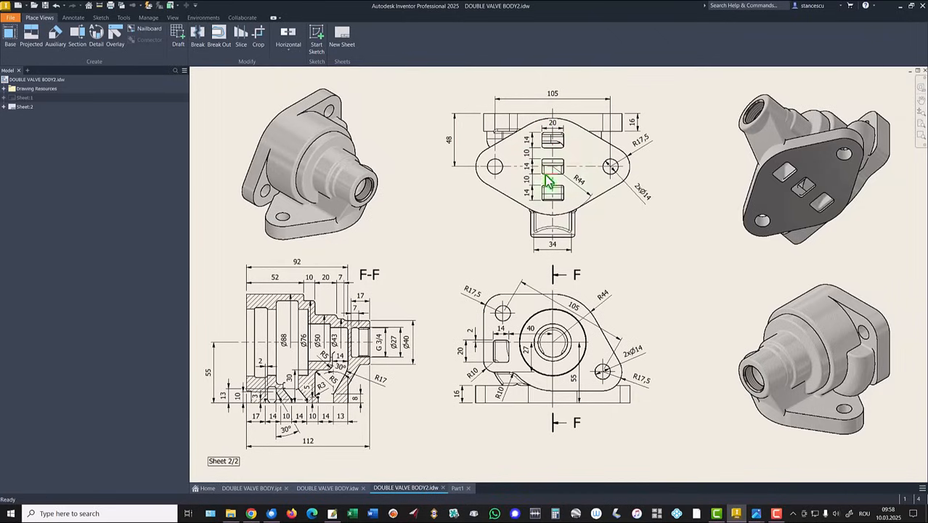
left_click_drag(551, 125, 553, 169)
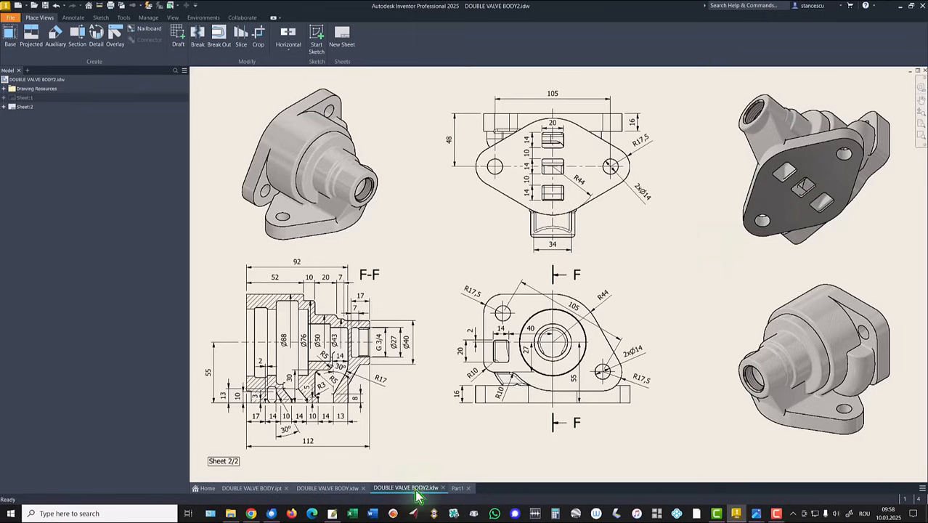
Step: In Part1, extrude both channel profiles symmetrically by 20 mm, joined to the revolved body
left_click(458, 487)
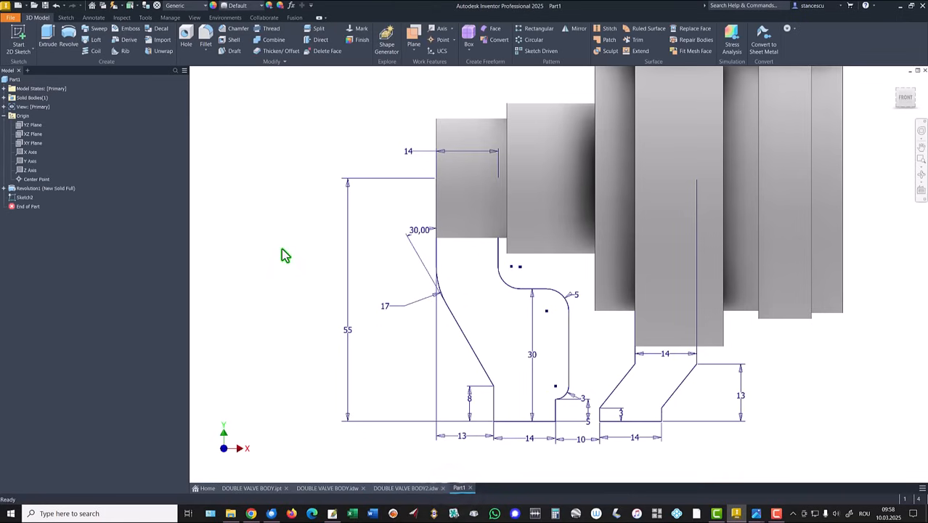
key("F6")
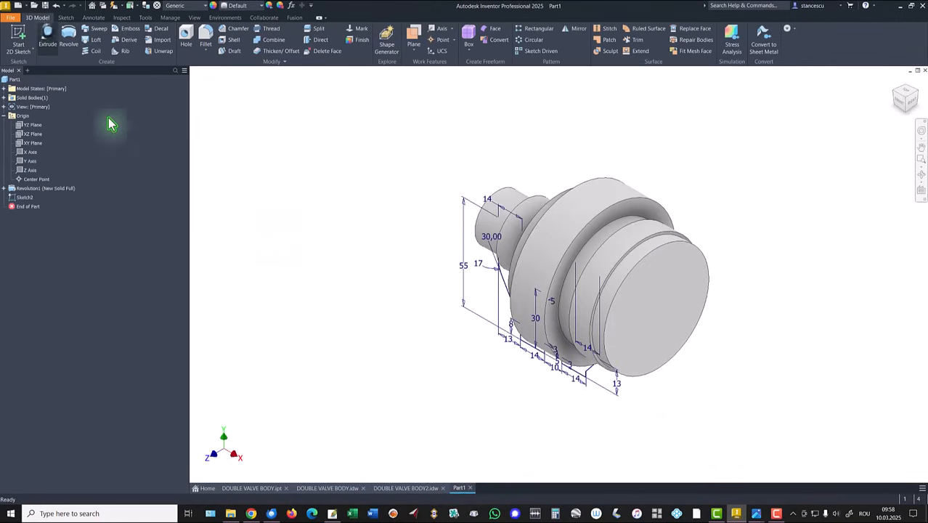
left_click(47, 34)
left_click(516, 297)
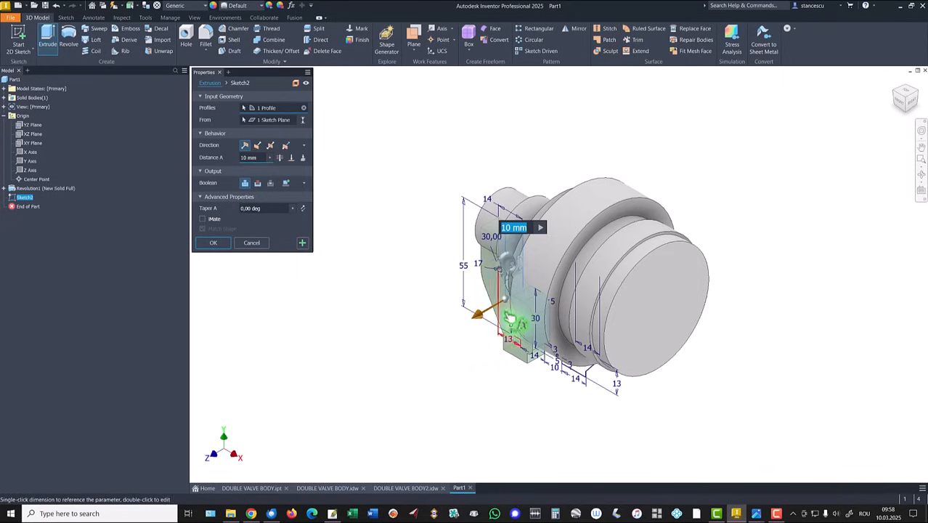
left_click(586, 327)
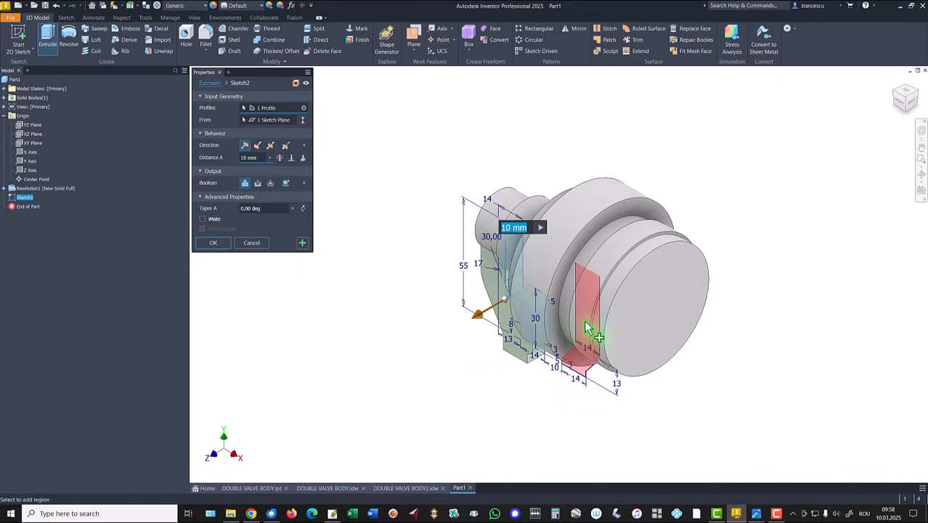
left_click(272, 146)
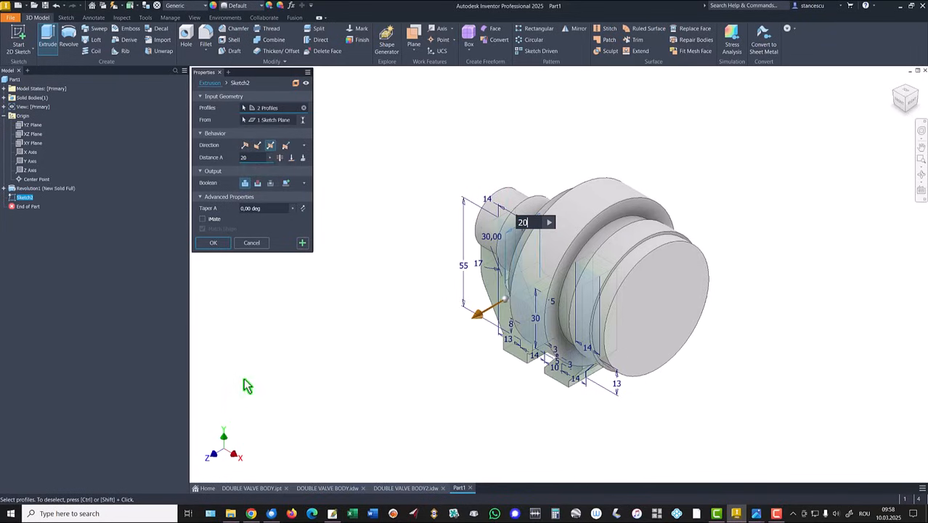
left_click(213, 242)
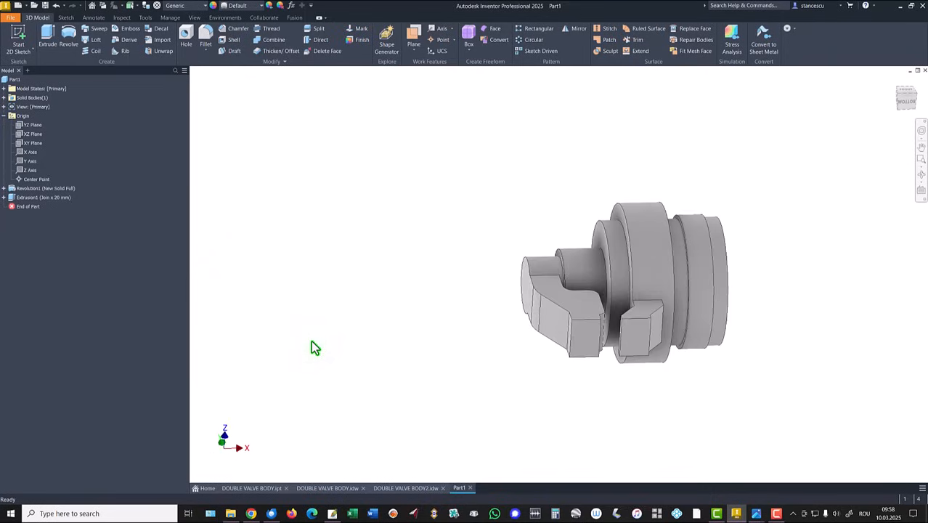
Step: Check the note on undimensioned fillets in DOUBLE VALVE BODY.idw and return to Part1
key("F6")
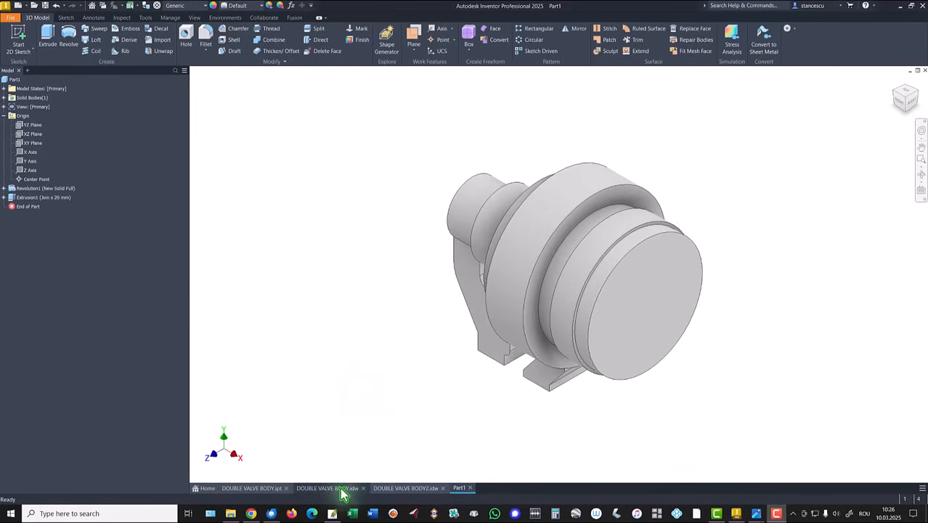
left_click(339, 487)
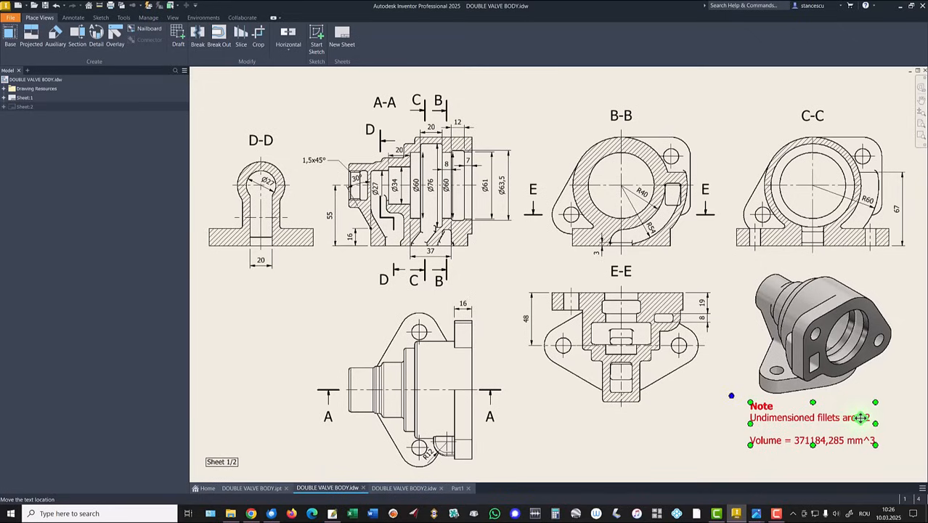
left_click(571, 460)
left_click(456, 487)
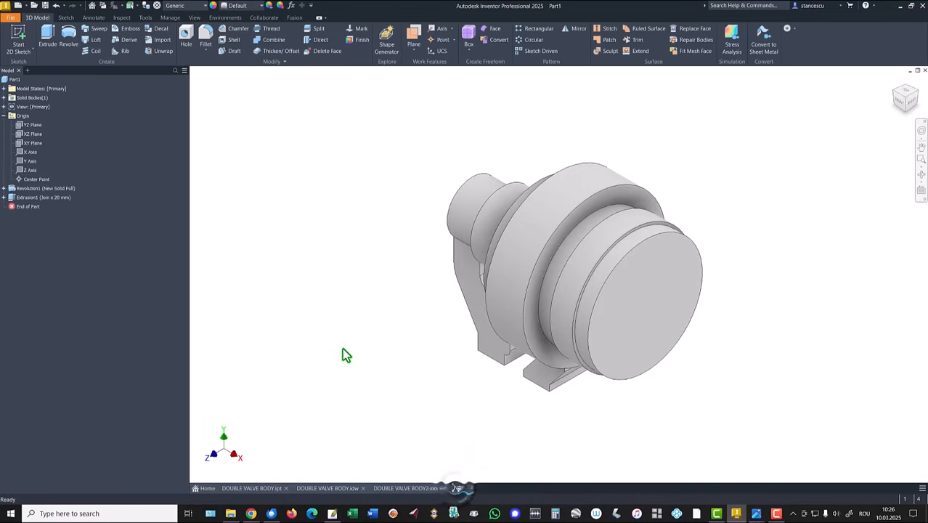
Step: Start a 2 mm fillet on four circular edges of the large stepped cylinders
left_click(603, 160)
left_click(604, 158)
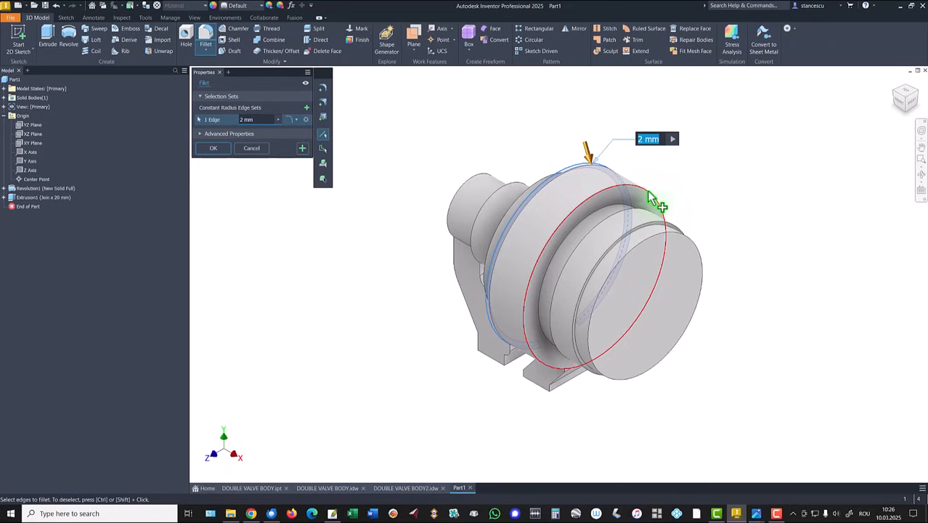
left_click(651, 199)
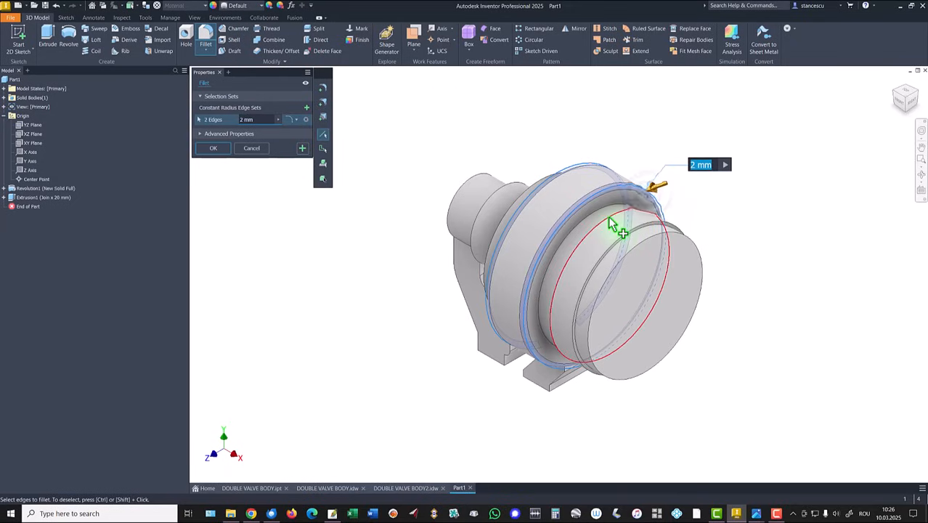
left_click(613, 220)
left_click(642, 241)
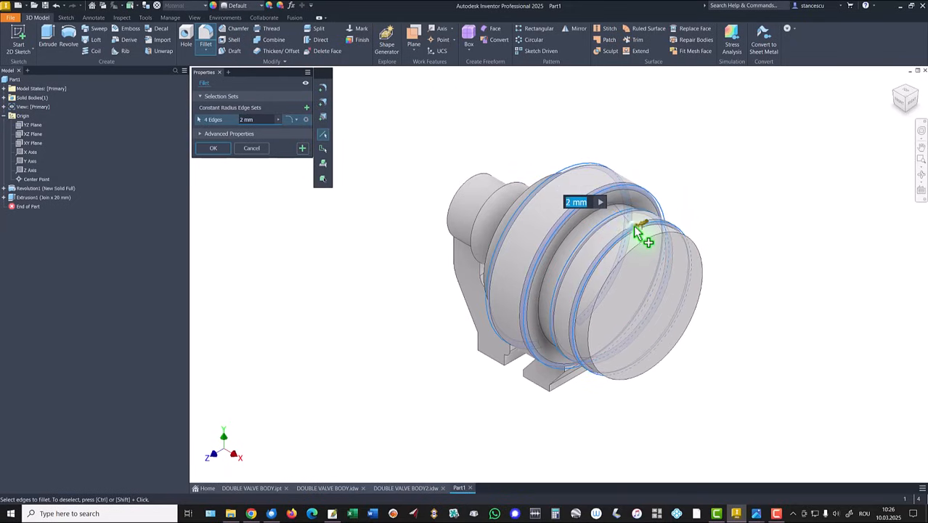
Step: Add three more edges around the first channel and the small cylinders to the 2 mm fillet, and apply it
middle_click_drag(549, 224, 389, 254, "shift")
left_click(453, 260)
left_click(704, 305)
left_click(704, 304)
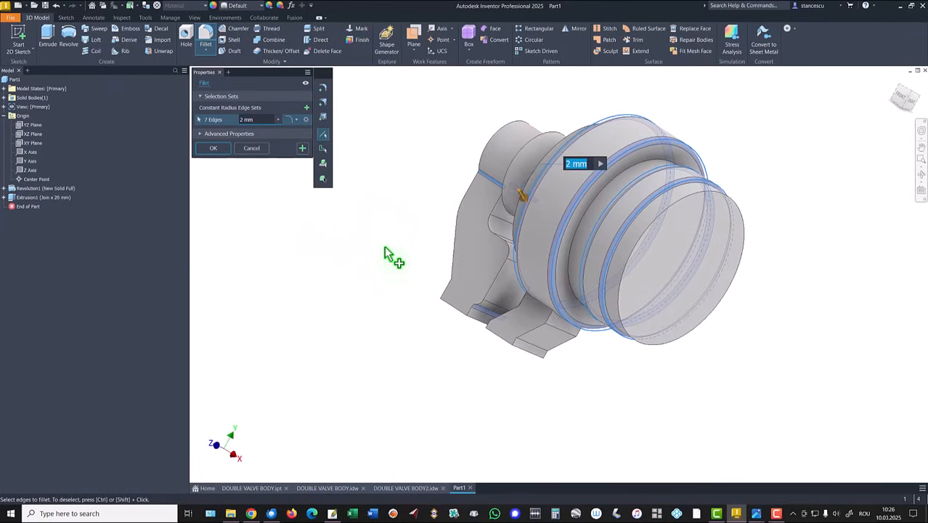
key("F6")
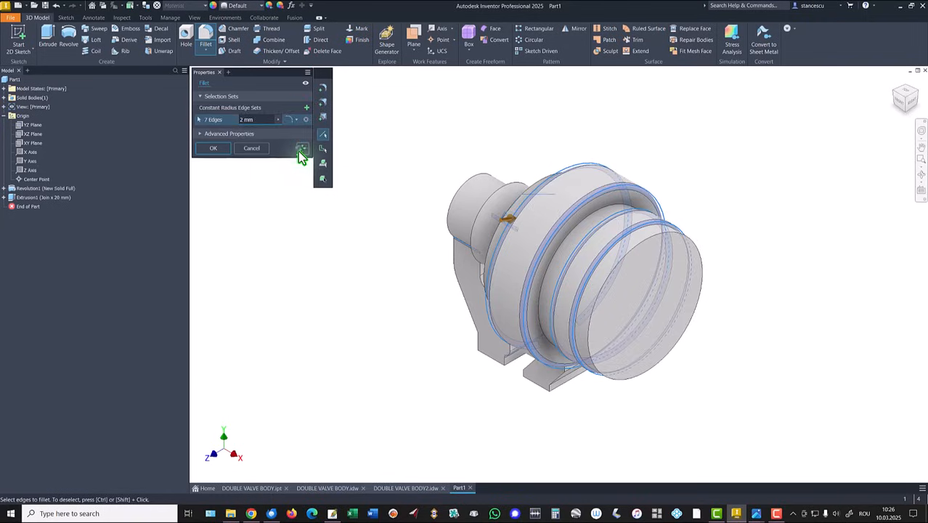
left_click(301, 149)
Step: Start another 2 mm fillet on the long side edges of the first channel and the sloped edges of the second channel
middle_click_drag(278, 229, 434, 321, "shift")
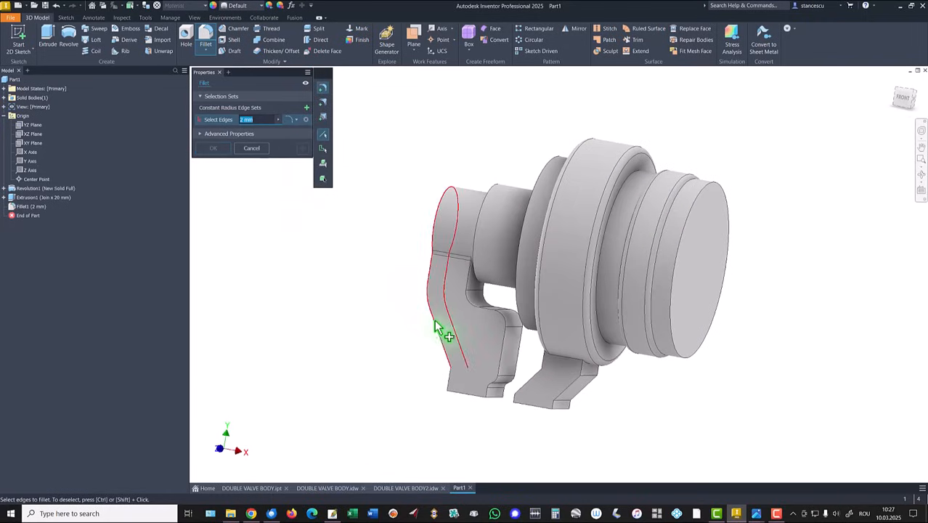
left_click(436, 329)
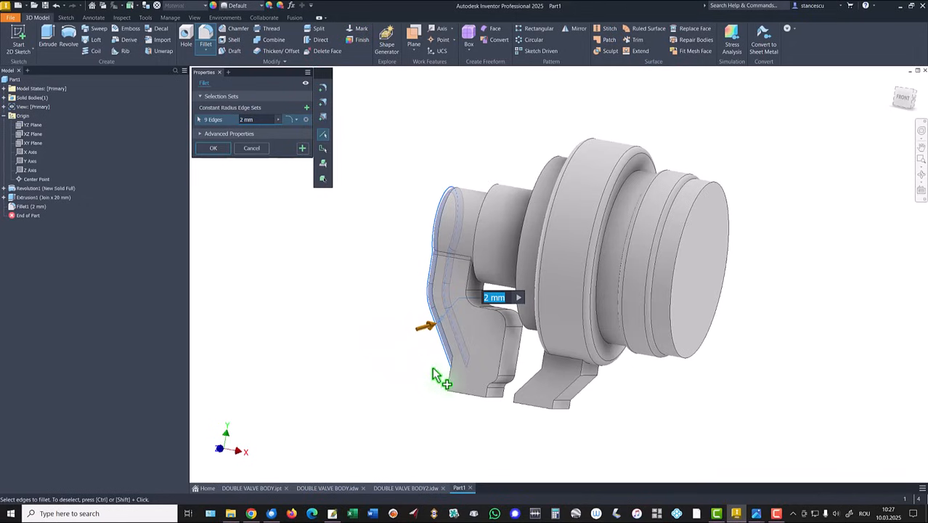
left_click(507, 364)
left_click(518, 355)
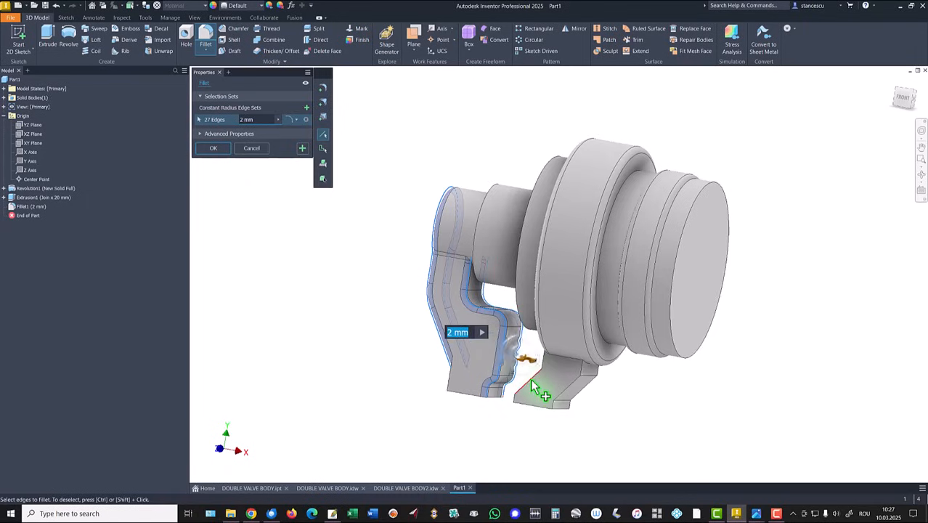
left_click(532, 386)
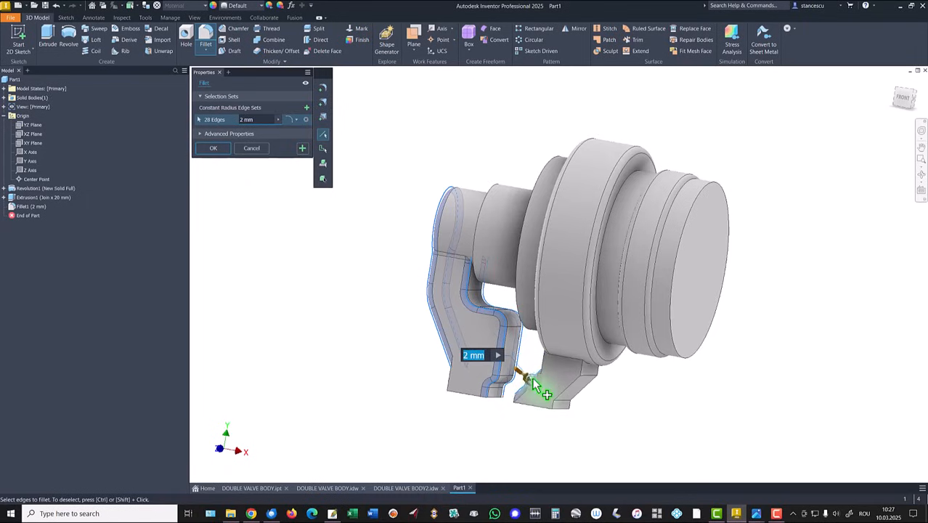
left_click(574, 395)
left_click(579, 390)
Step: Add the short vertical edges at the lower ends of both channels to the 2 mm fillet
scroll(466, 403, "up", 2)
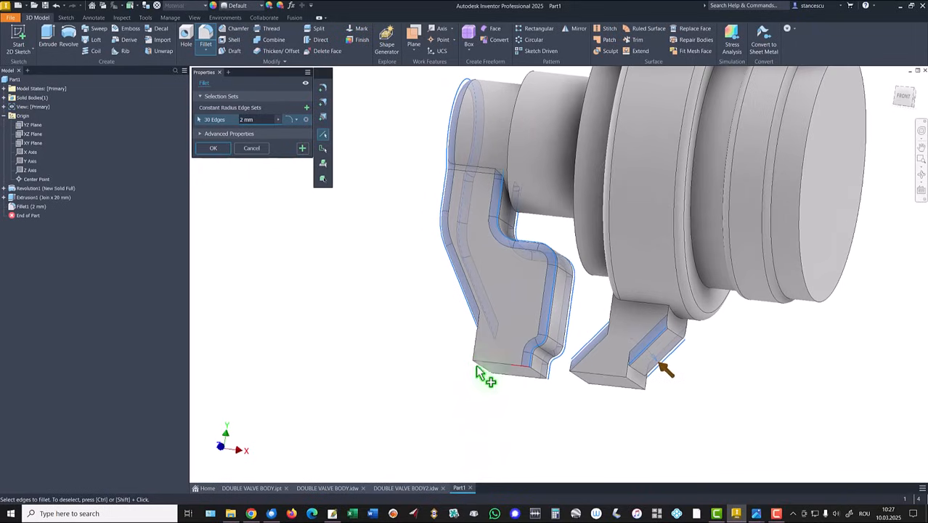
left_click(474, 354)
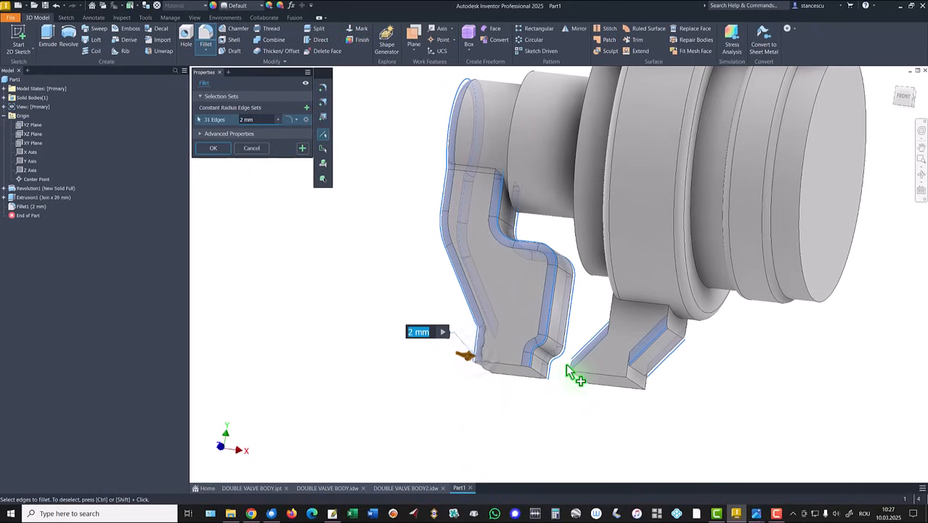
left_click(571, 368)
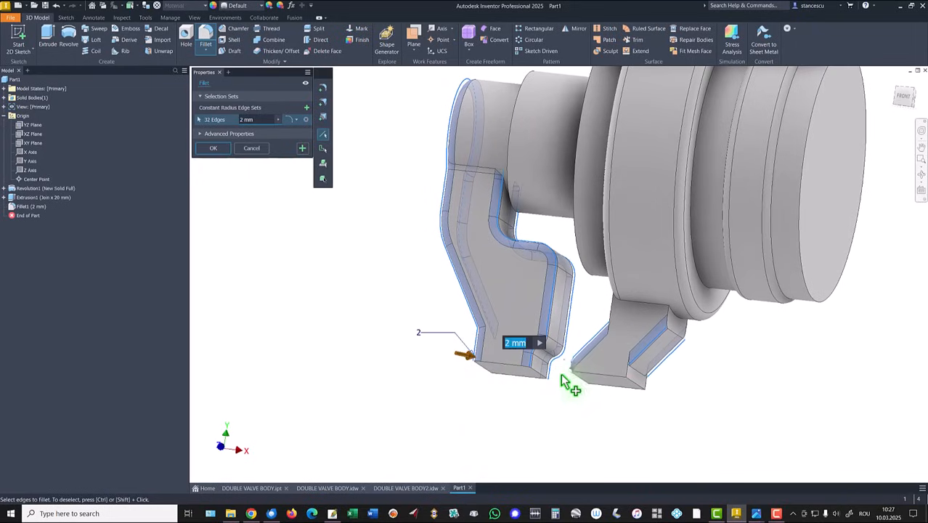
left_click(630, 376)
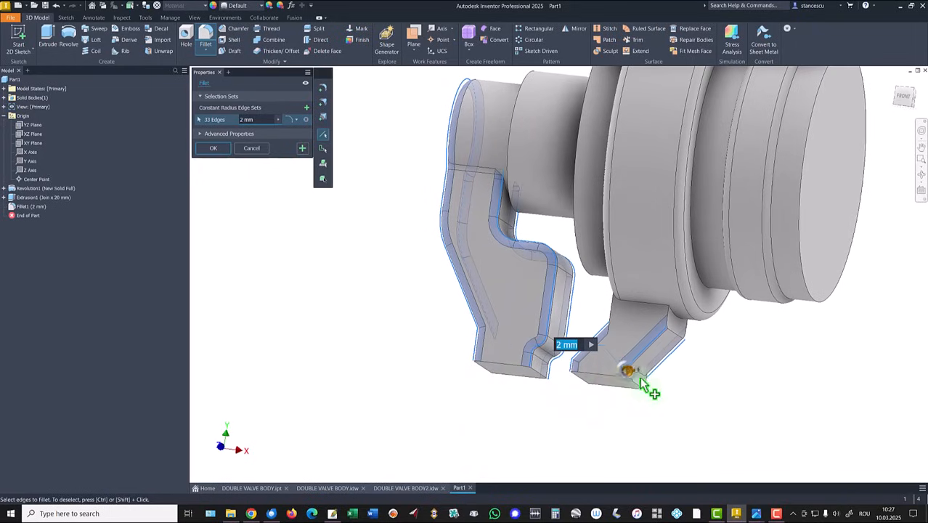
left_click(642, 380)
Step: Add the remaining edges on the rear side of both channels to the 2 mm fillet
middle_click_drag(703, 370, 480, 351, "shift")
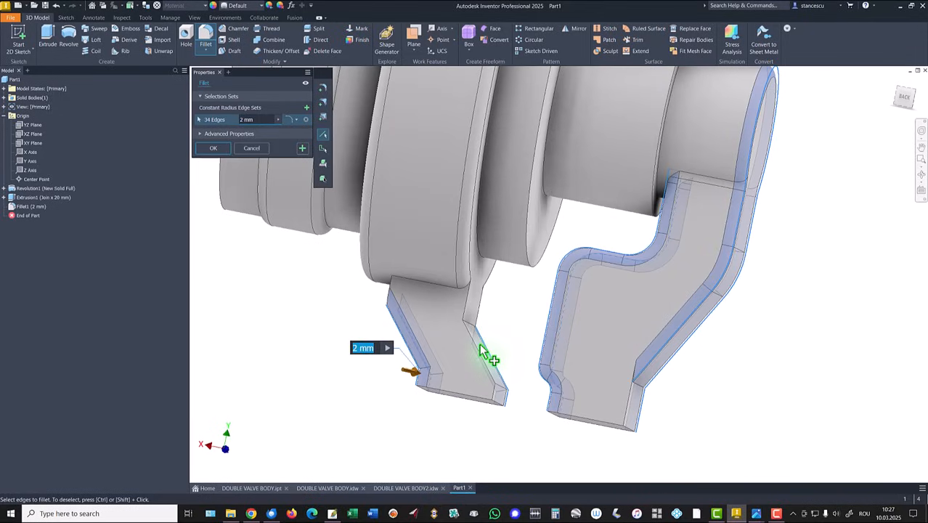
left_click(477, 342)
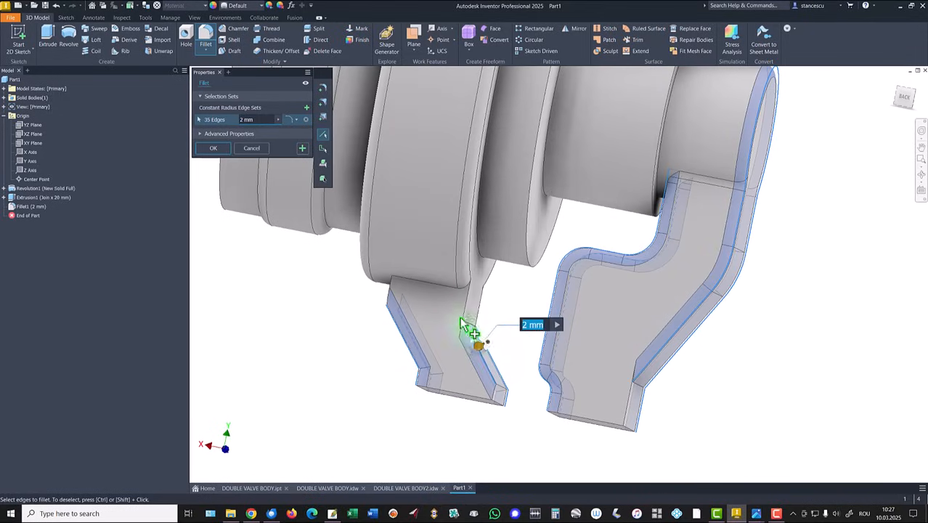
left_click(466, 310)
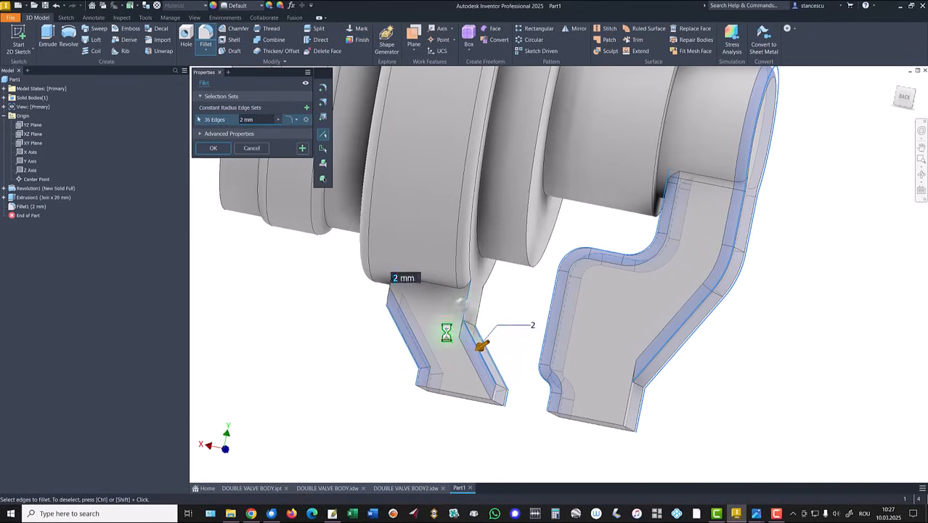
left_click(497, 398)
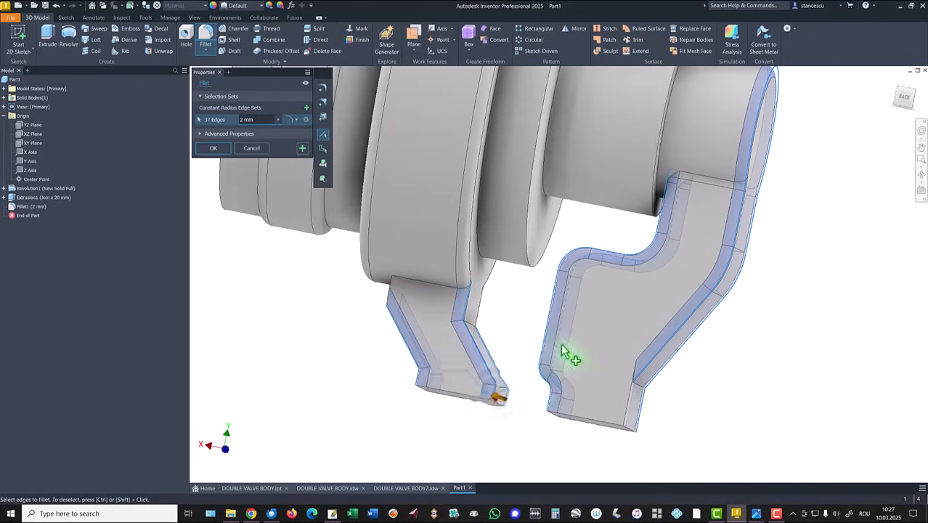
middle_click_drag(550, 356, 634, 402, "shift")
left_click(623, 404)
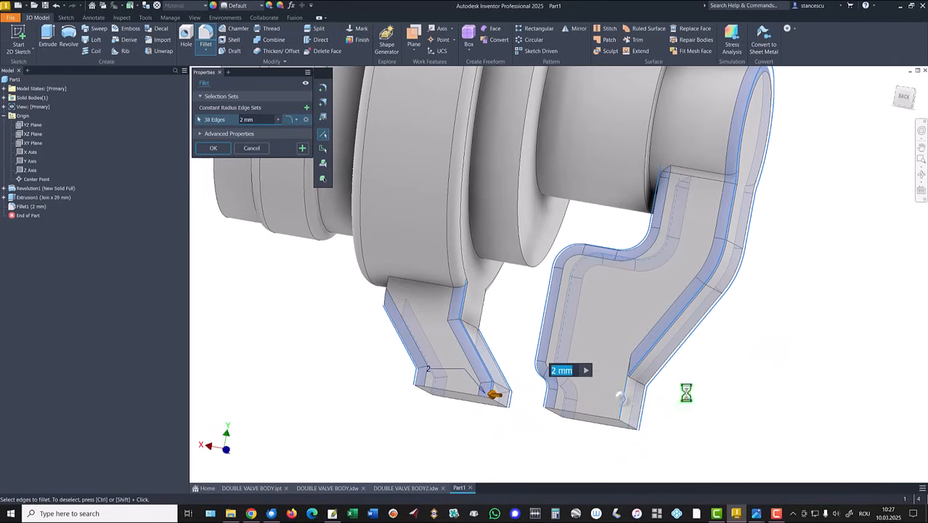
Step: Add the second channel's upper edges next to the large cylinder to the 2 mm fillet, and apply it
middle_click_drag(734, 373, 735, 372, "shift")
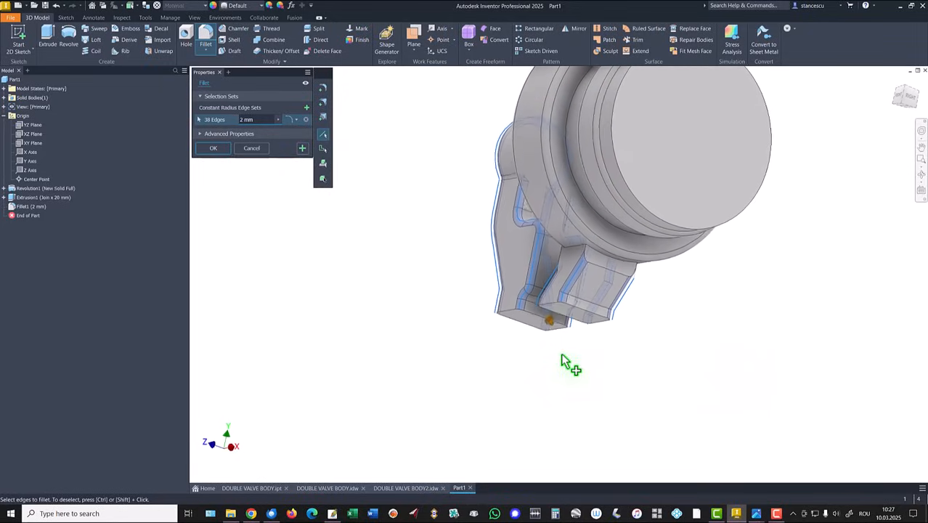
left_click(568, 247)
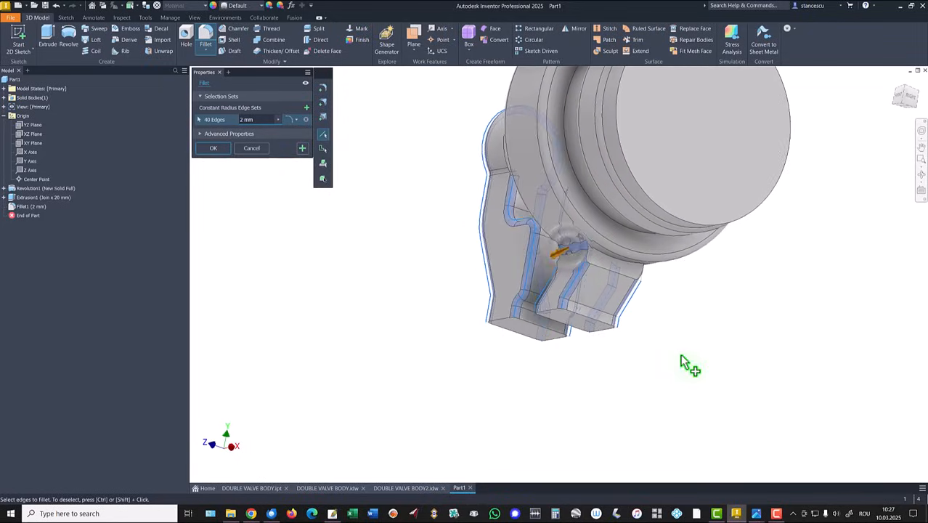
left_click(633, 279)
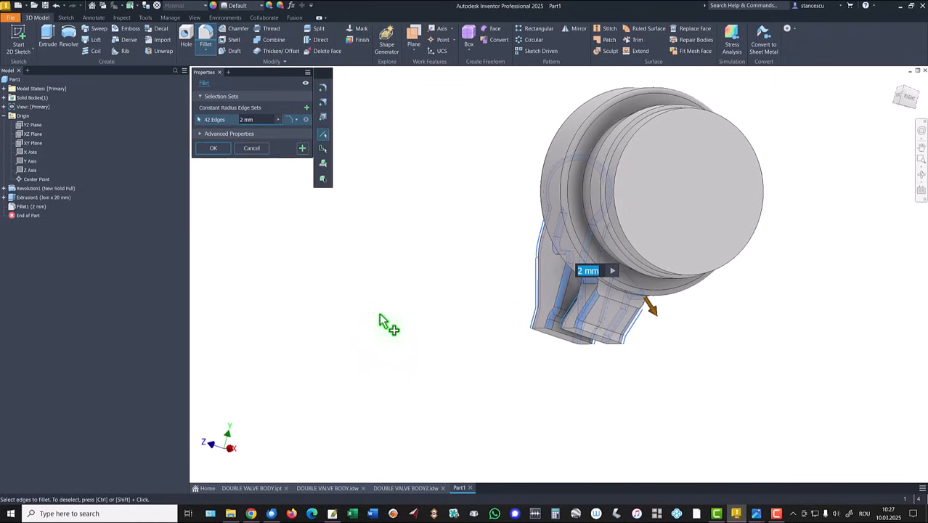
key("F6")
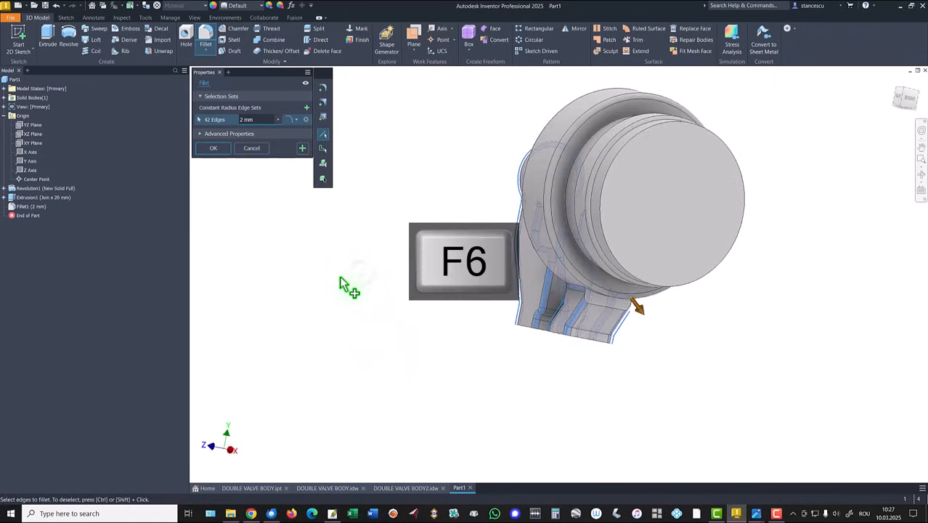
left_click(225, 152)
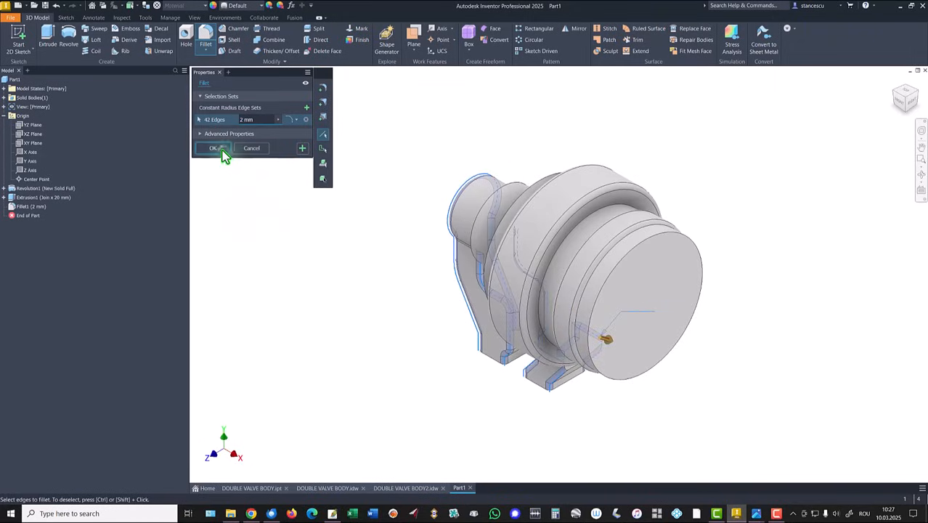
Step: After consulting DOUBLE VALVE BODY2.idw, sketch a 14 × 20 mm rectangle beside the body on the large circular end face in Part1
left_click(401, 487)
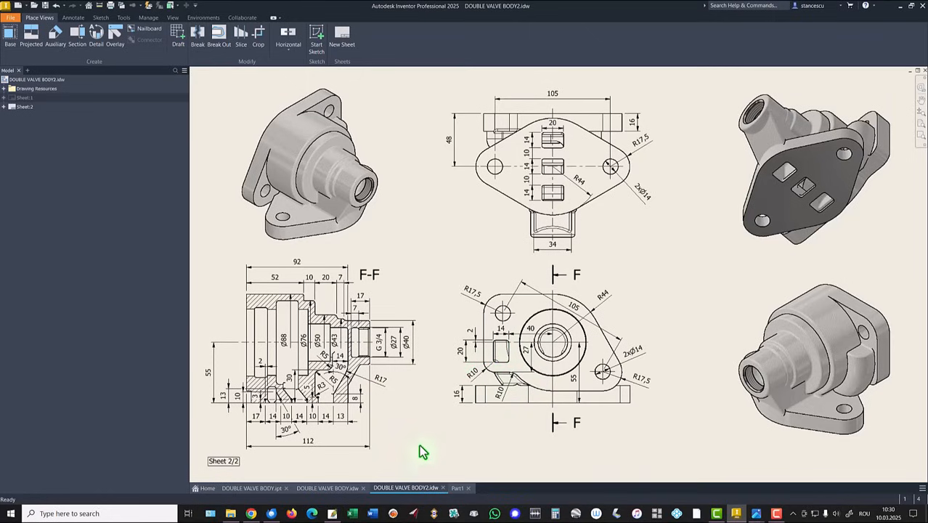
left_click(458, 489)
left_click(642, 352)
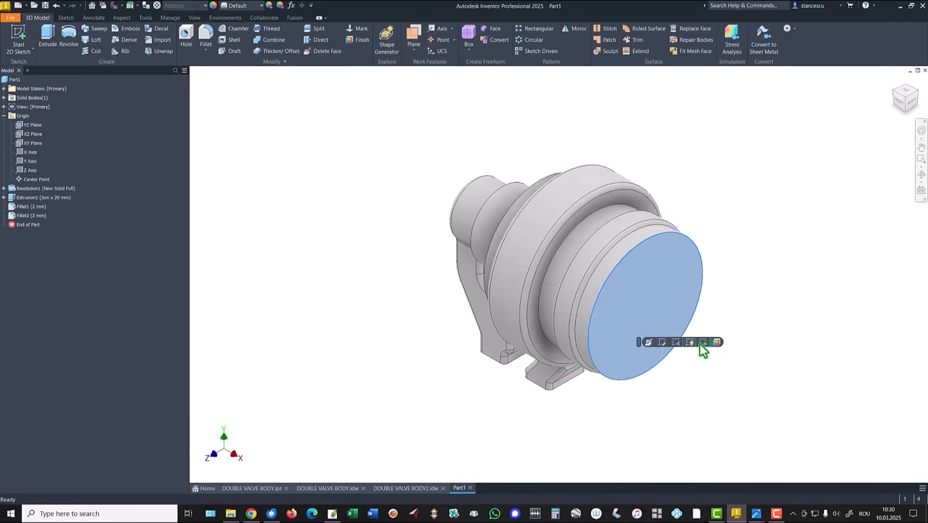
left_click(702, 344)
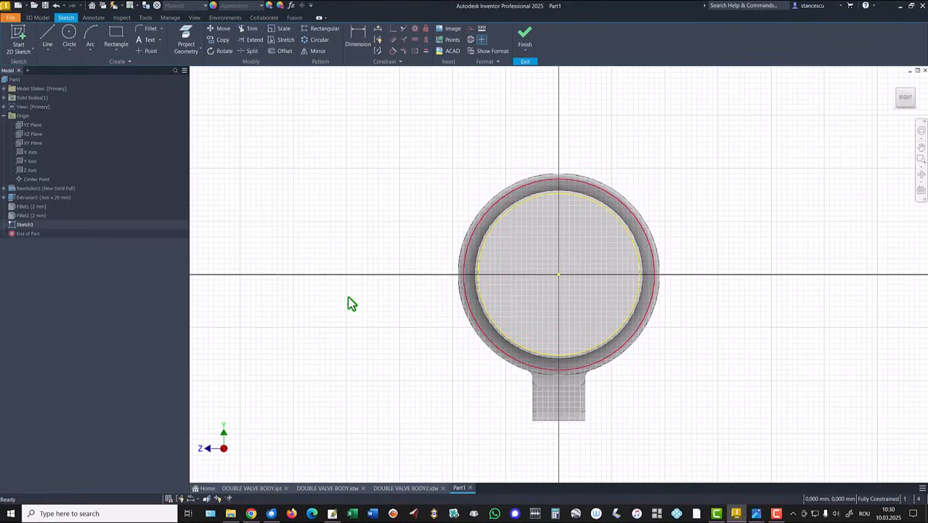
left_click(116, 33)
left_click(379, 260)
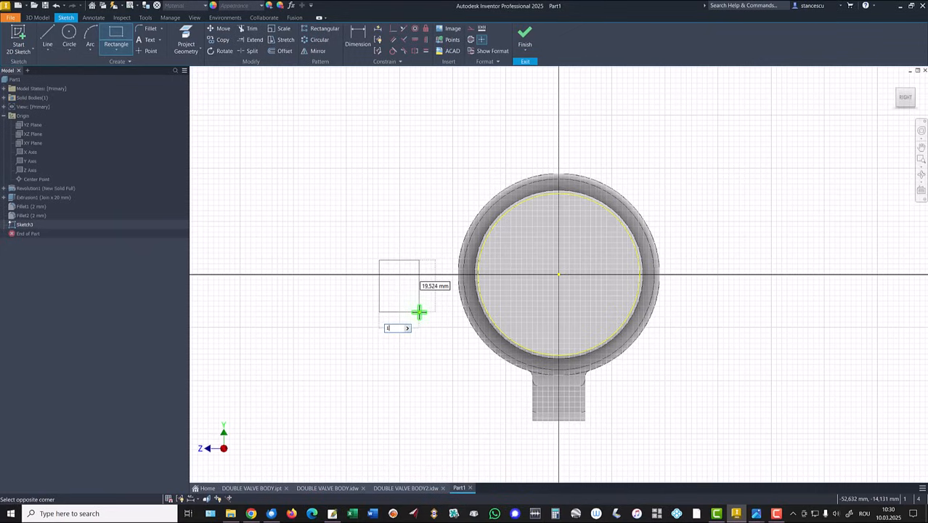
key("Tab")
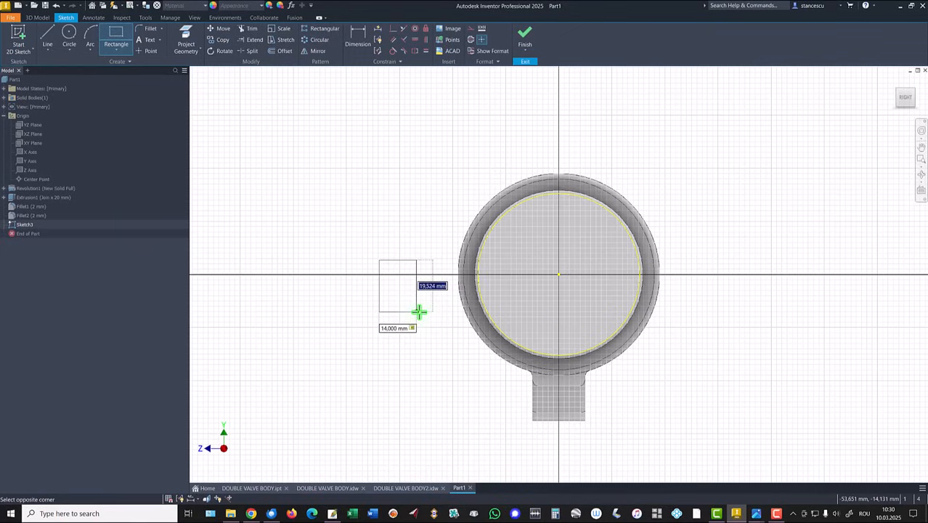
type("20")
key("Return")
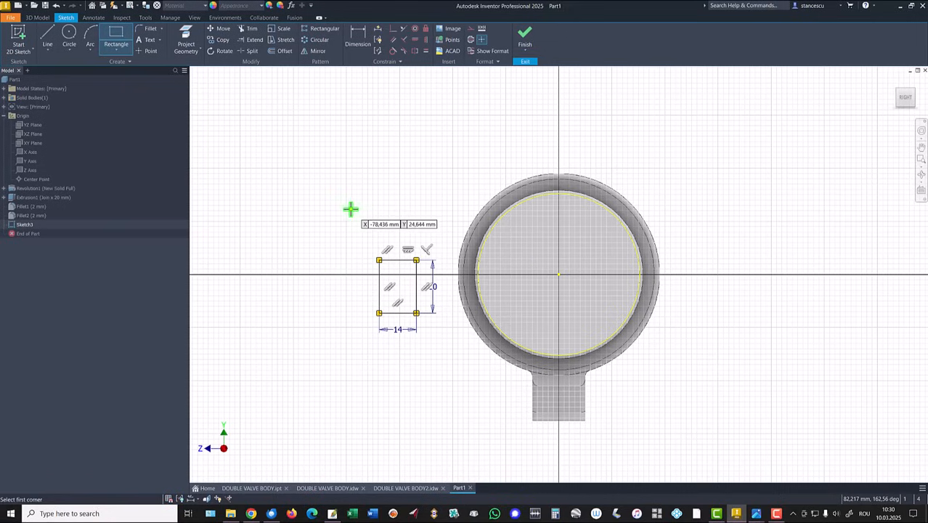
key("Escape")
Step: Dimension the rectangle's inner side 40 mm horizontally from the body centre and its upper edge 2 mm above the centre
key("d")
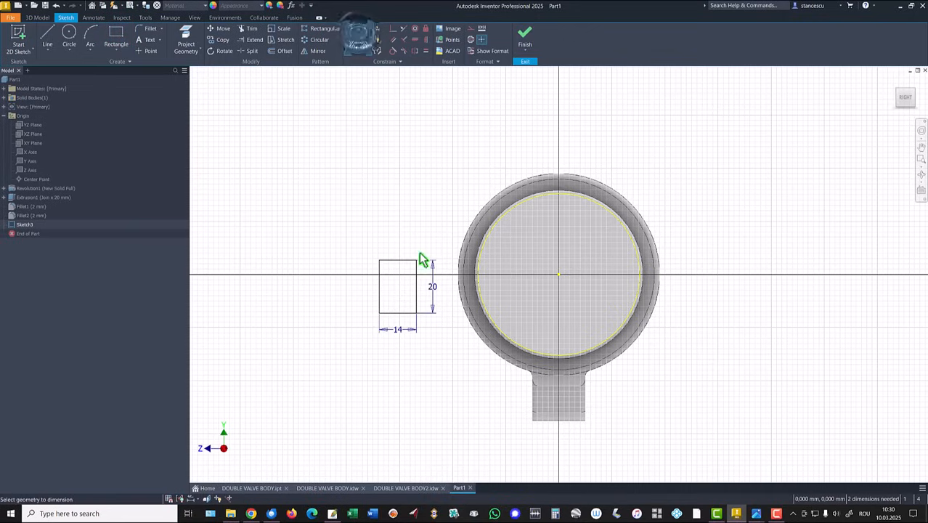
left_click(416, 280)
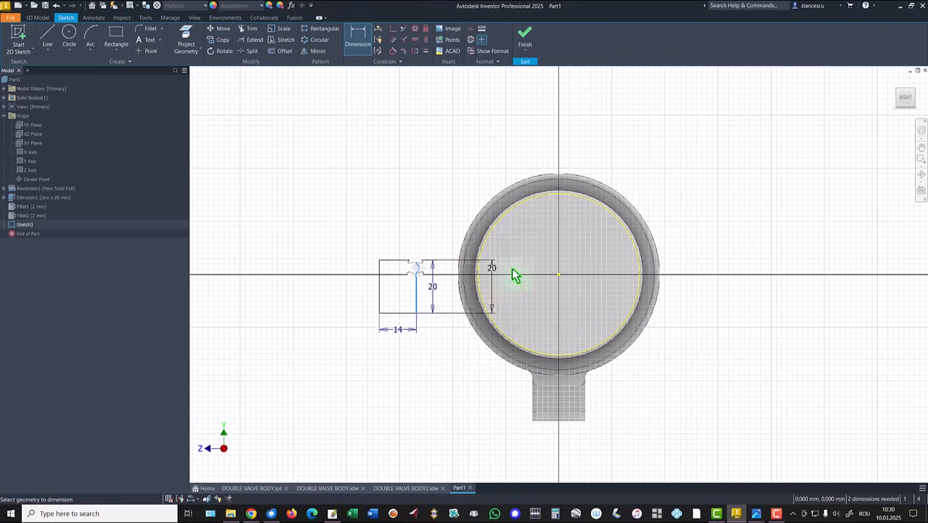
left_click(558, 275)
left_click(498, 145)
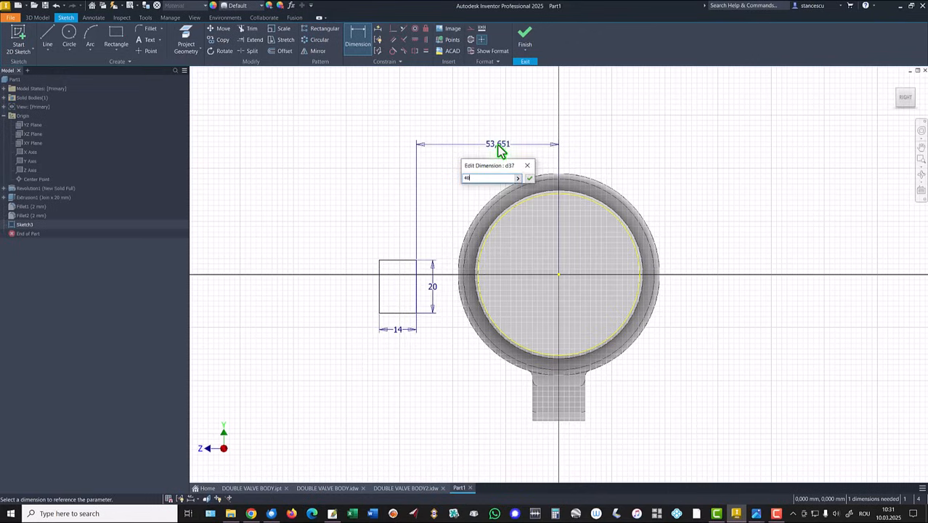
type("40")
key("Return")
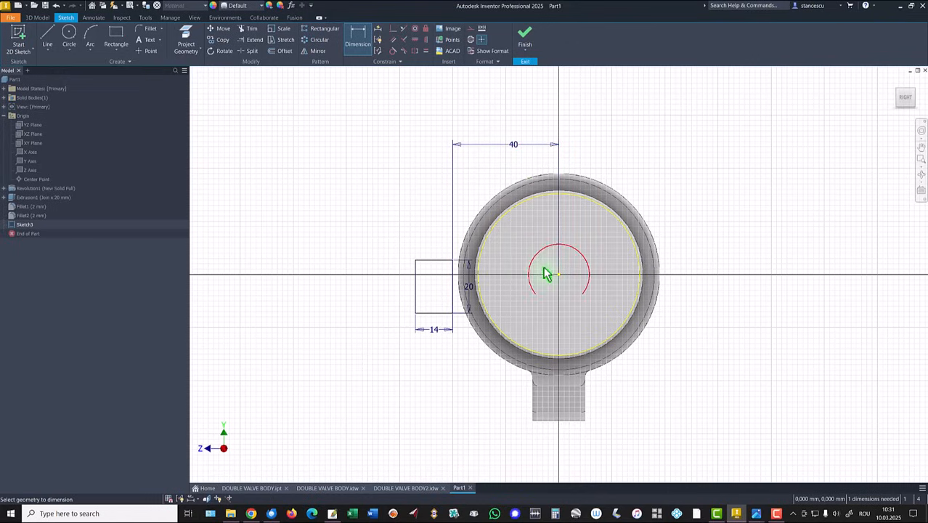
left_click(559, 275)
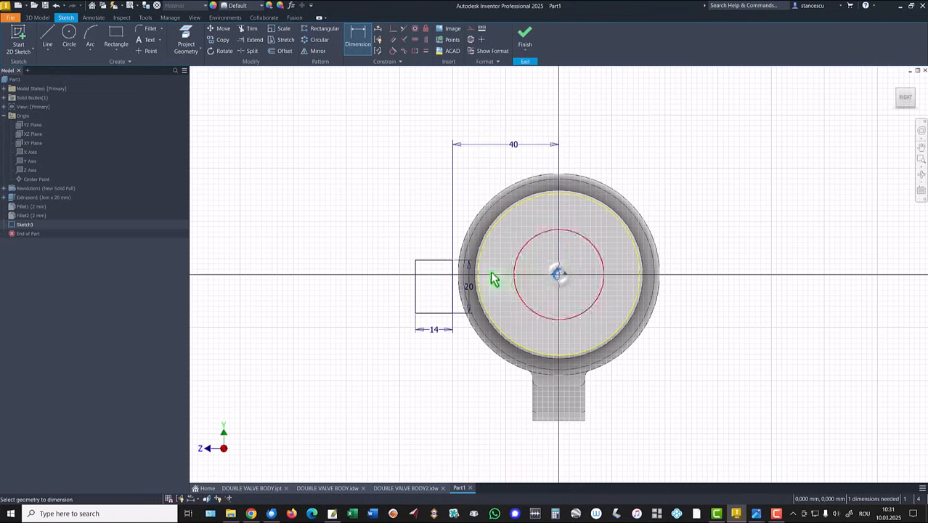
left_click(431, 265)
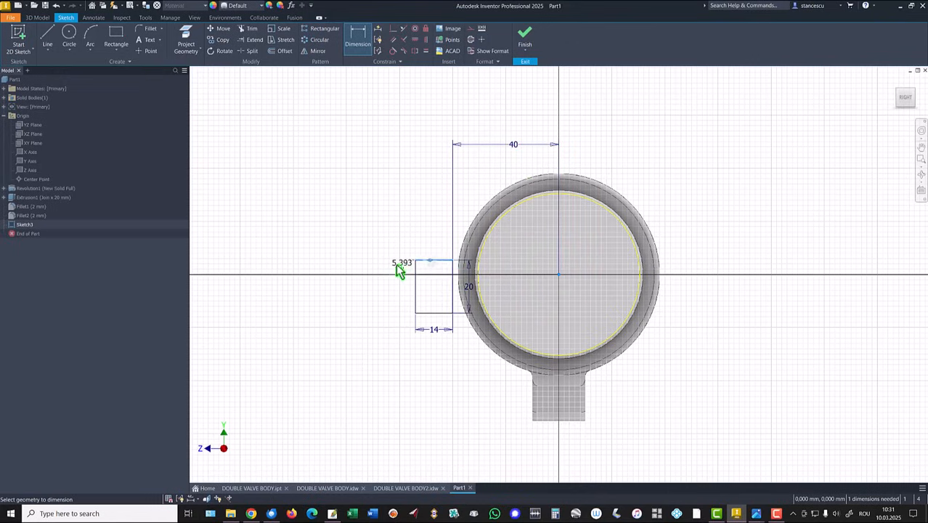
left_click(391, 271)
key("Return")
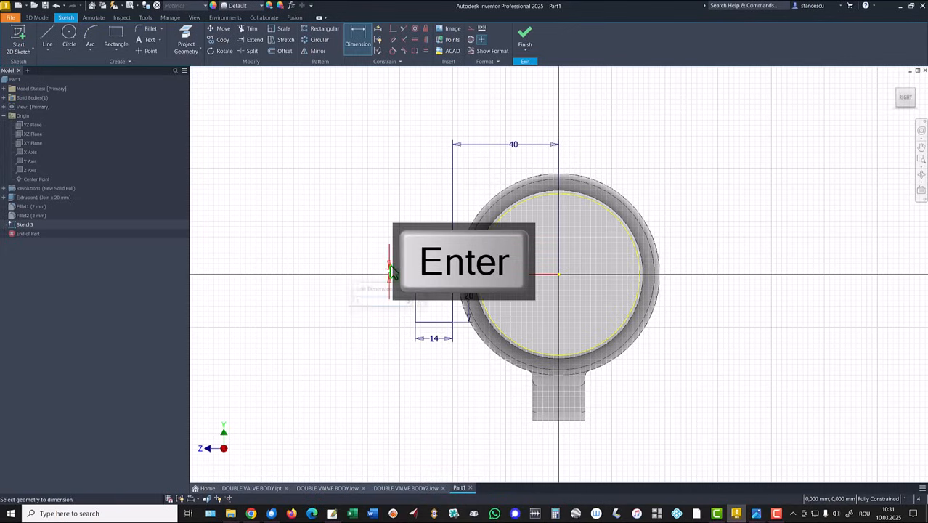
Step: Round all four corners of the sketched rectangle with 2 mm sketch fillets
left_click(148, 36)
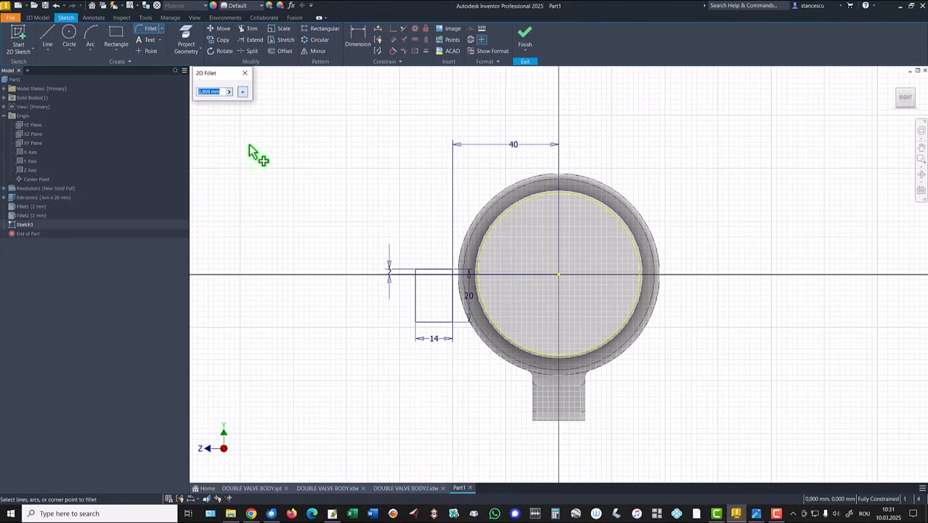
left_click(415, 273)
left_click(450, 319)
left_click(449, 320)
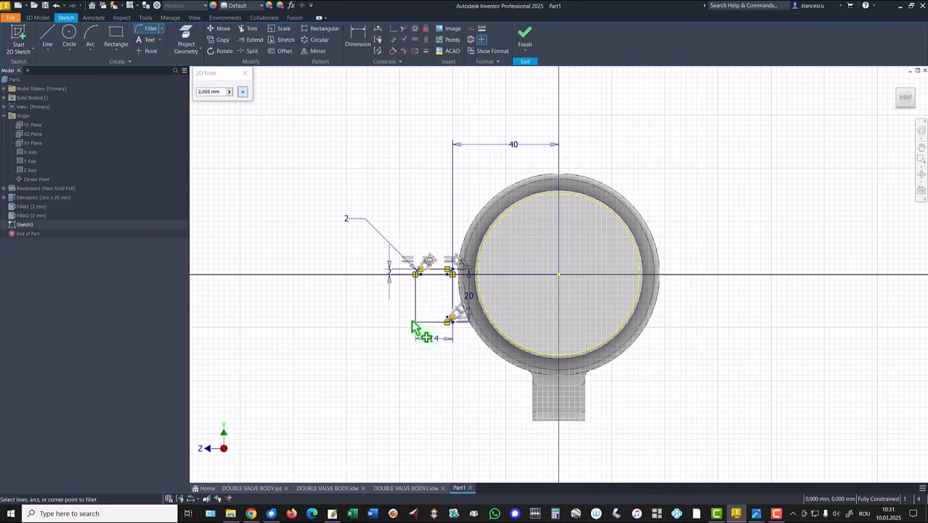
left_click(413, 321)
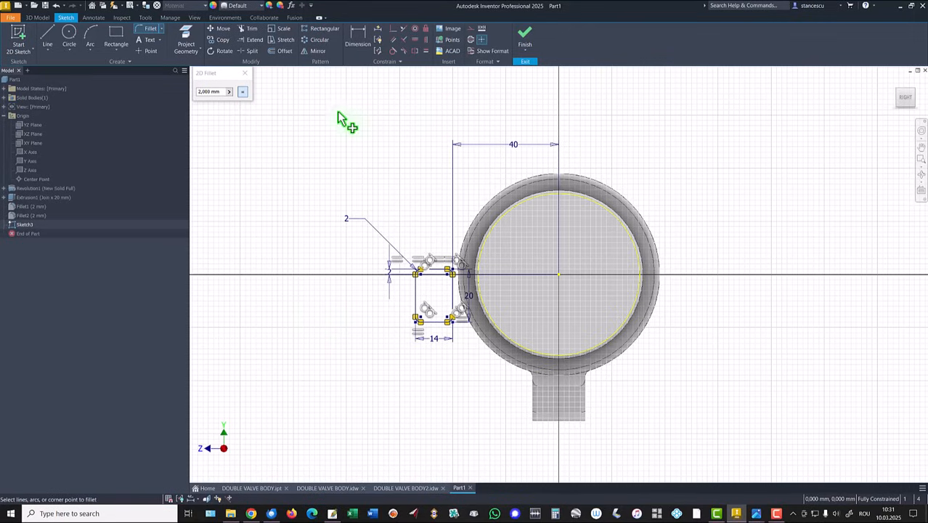
key("Escape")
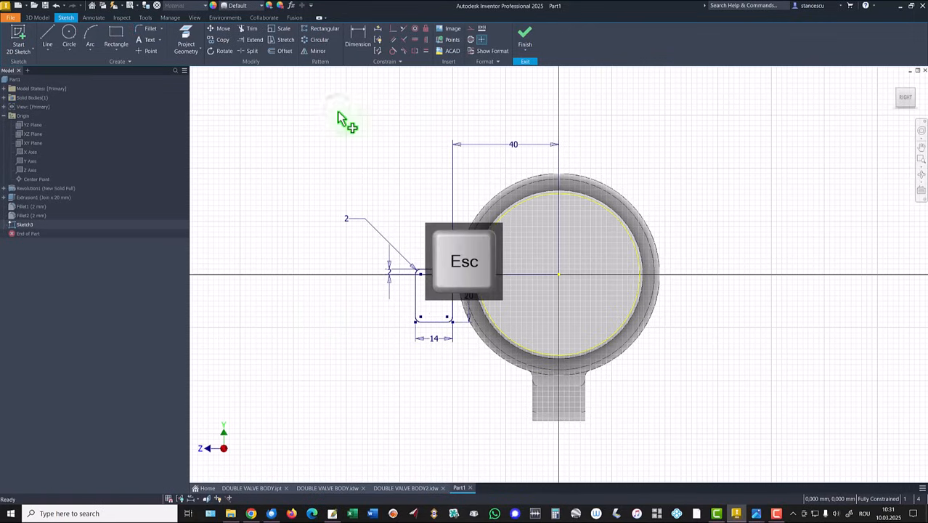
Step: Finish the sketch and, after checking DOUBLE VALVE BODY.idw, extrude the rounded rectangle 19 mm as a join in the flipped direction, toward the small end
left_click(526, 36)
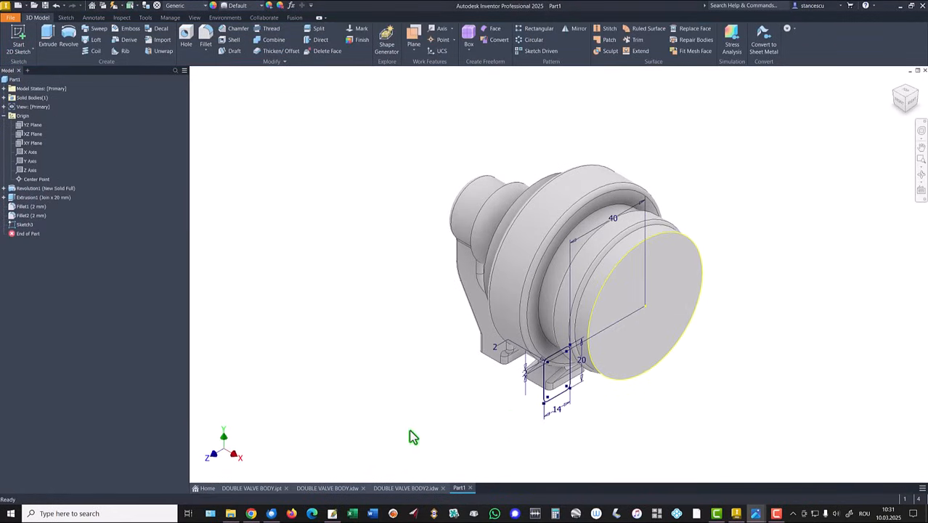
left_click(330, 488)
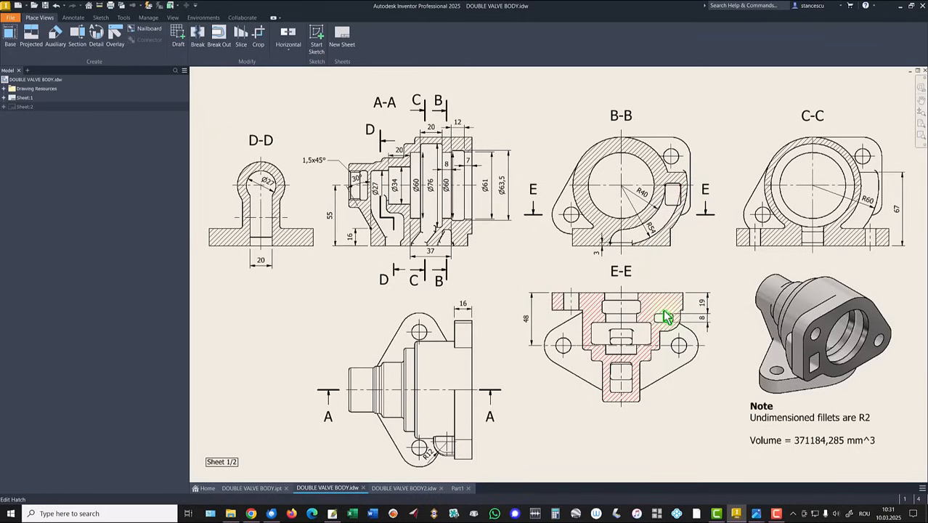
left_click(457, 488)
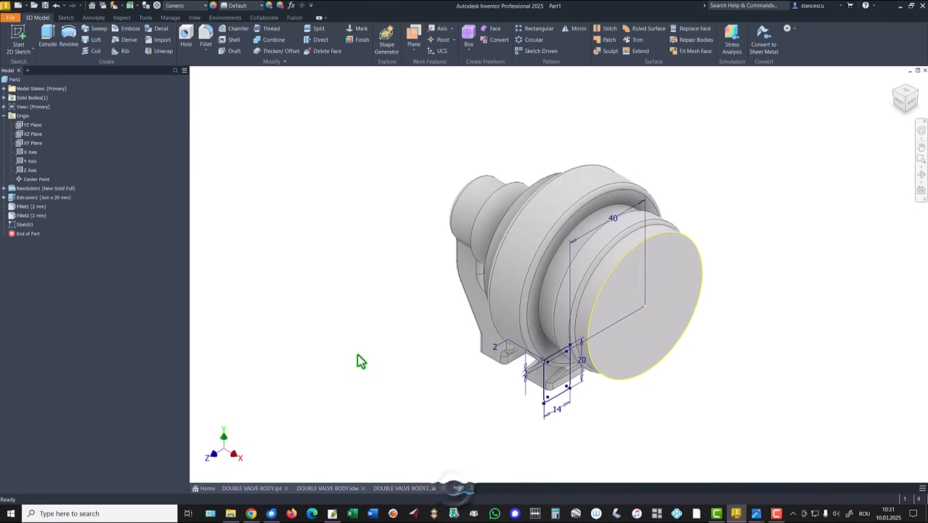
left_click(48, 33)
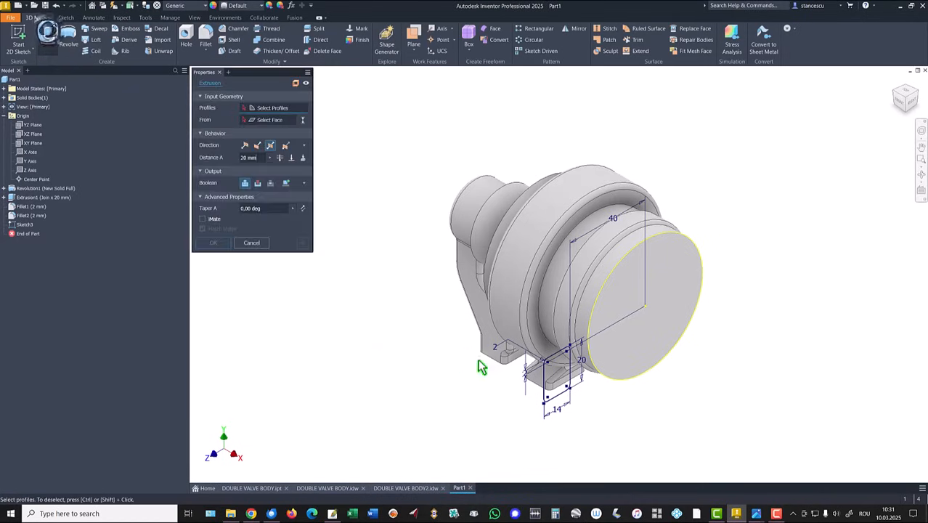
left_click(562, 376)
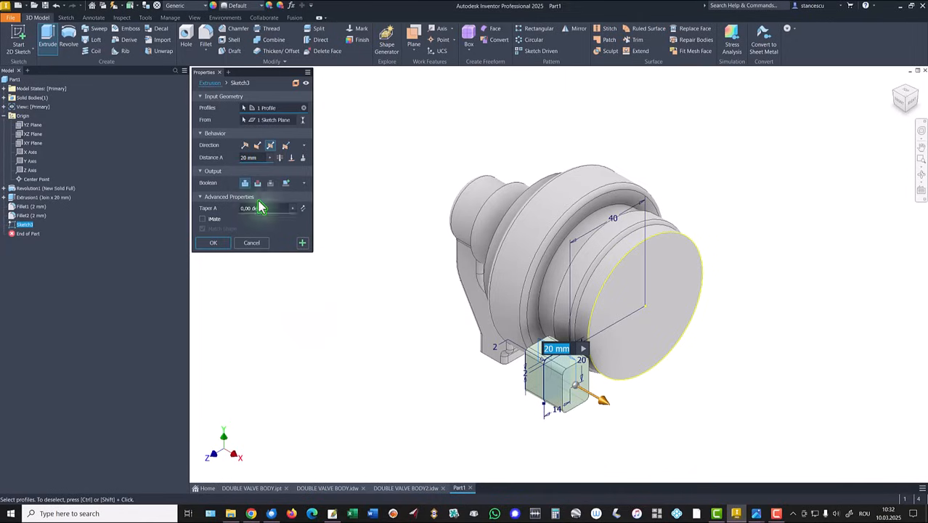
left_click(258, 146)
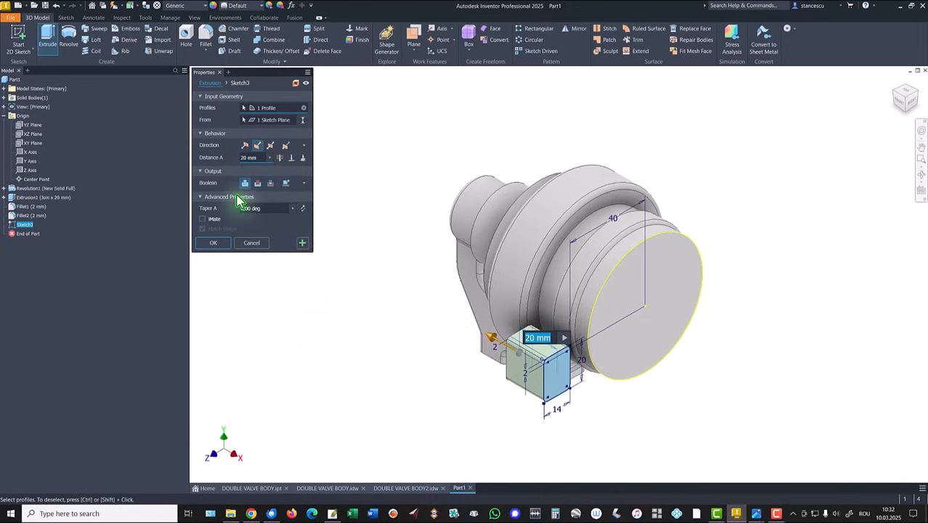
left_click(251, 157)
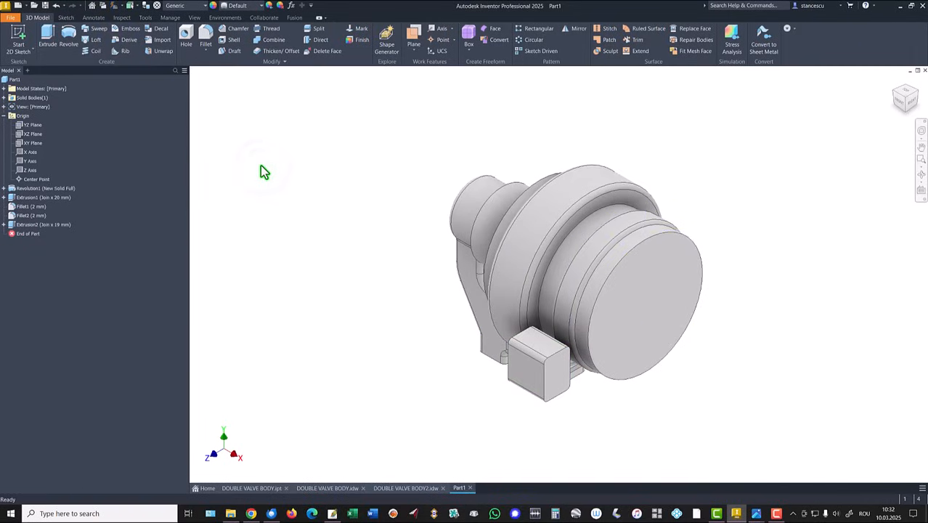
Step: After examining the channel dimensions in section F-F of DOUBLE VALVE BODY2.idw, start a sketch in Part1 on the bottom face of the channel nearest the large cylinder
left_click(399, 488)
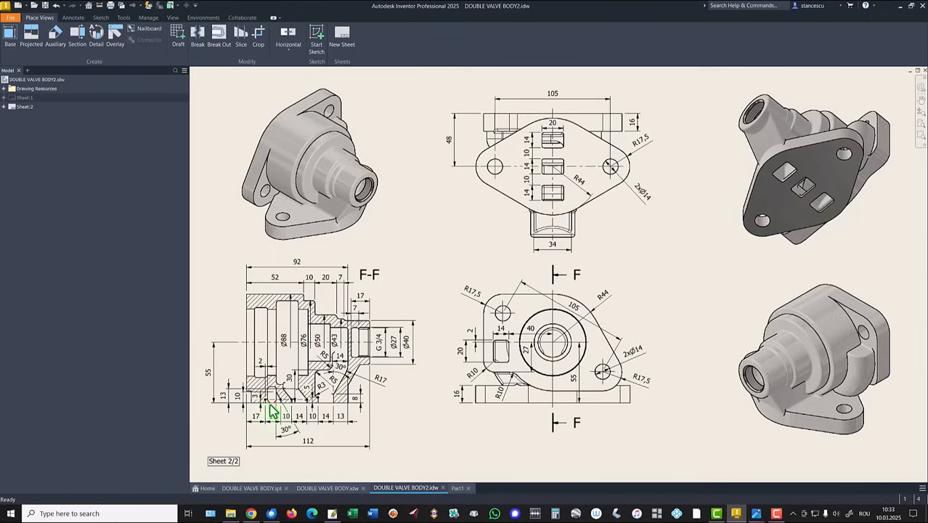
scroll(272, 411, "up", 6)
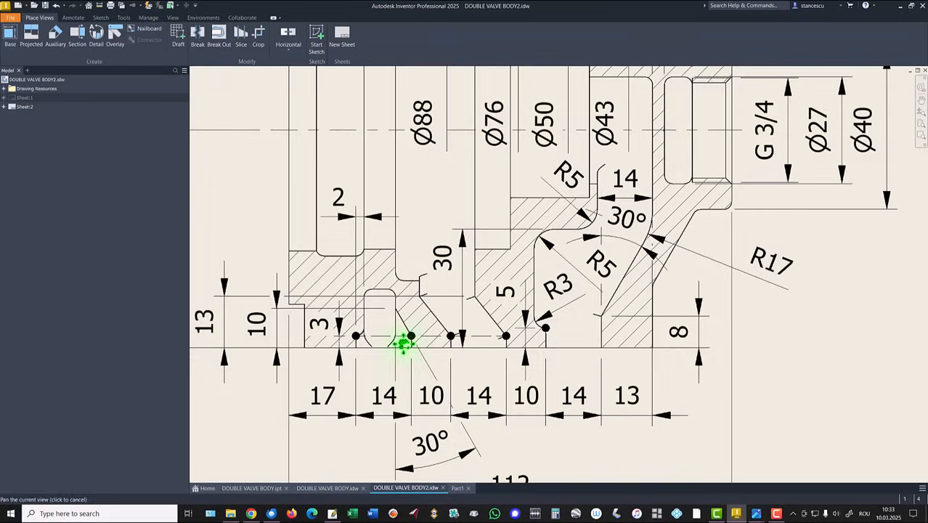
scroll(398, 346, "up", 3)
left_click(403, 439)
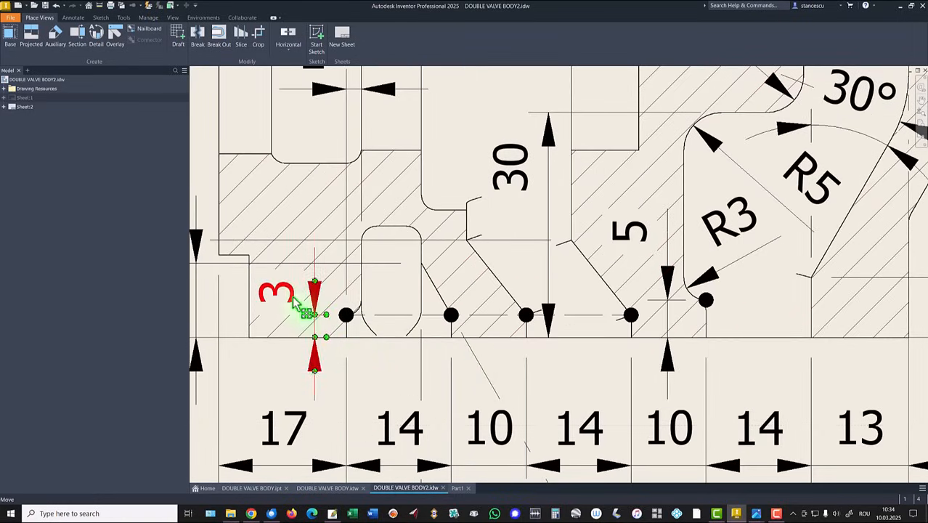
key("Home")
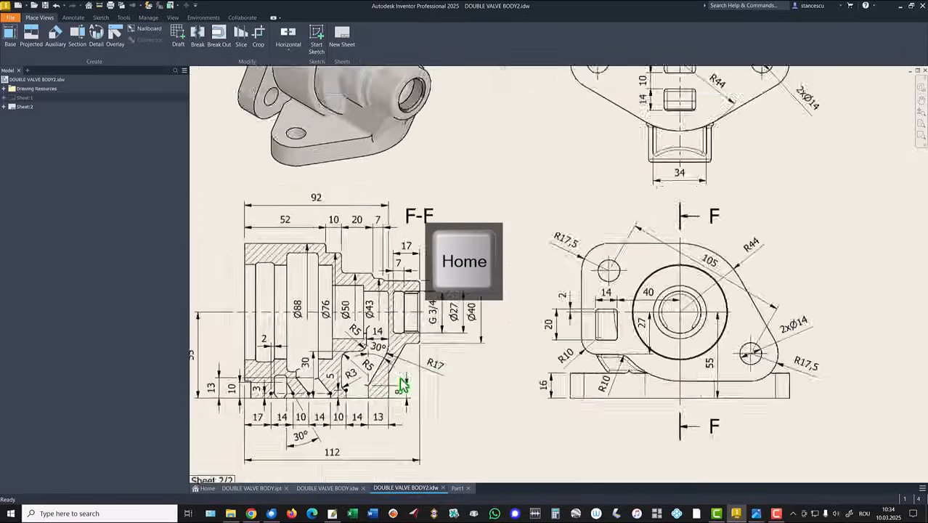
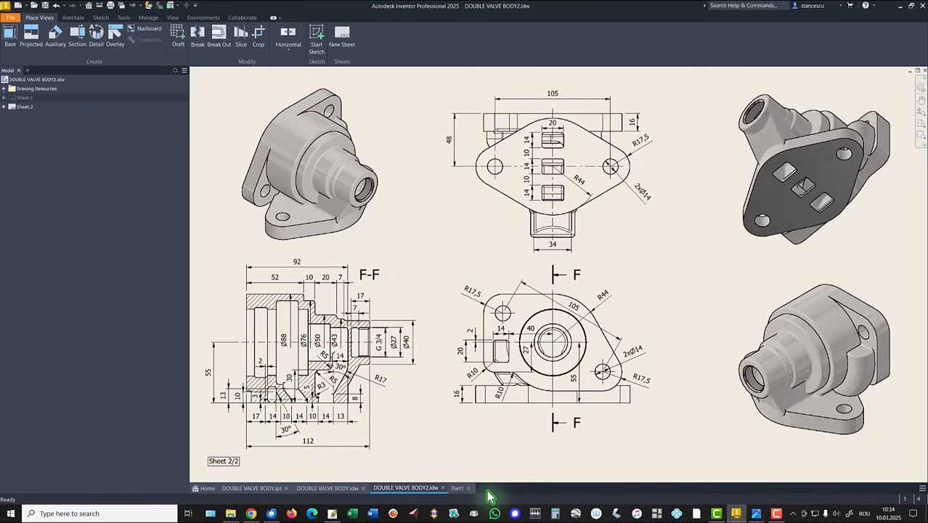
left_click(457, 488)
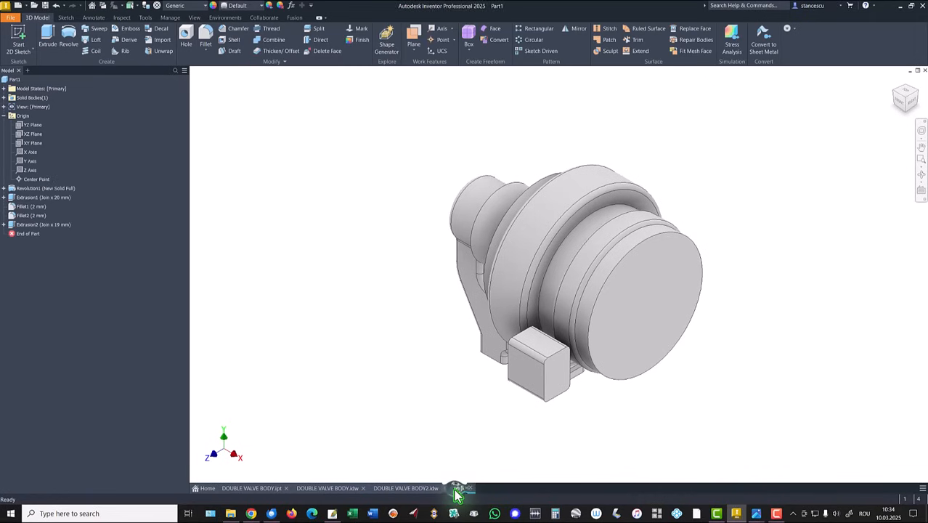
middle_click_drag(247, 337, 365, 338, "shift")
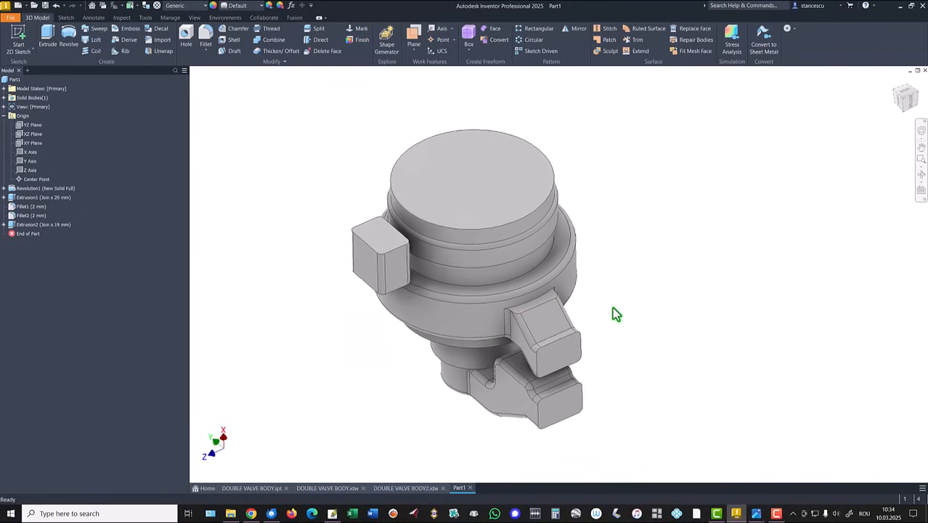
left_click(905, 97)
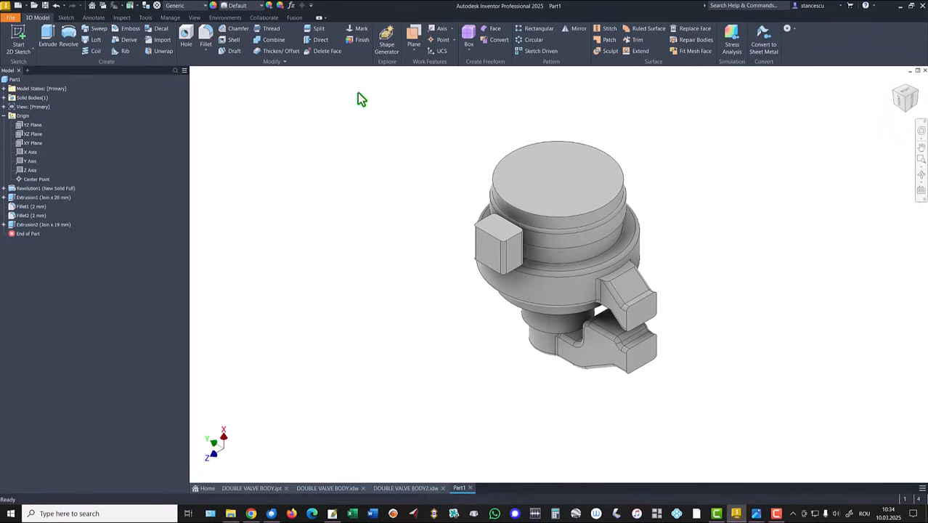
left_click(646, 312)
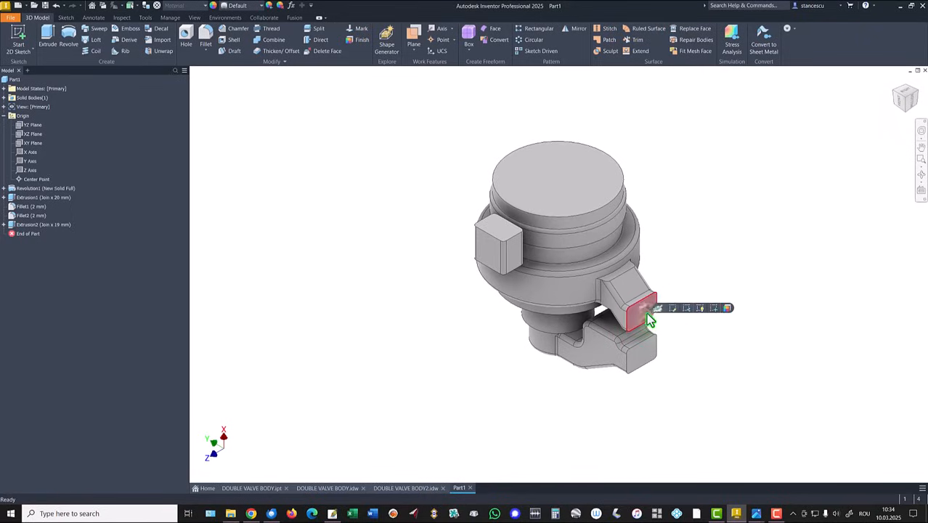
left_click(713, 309)
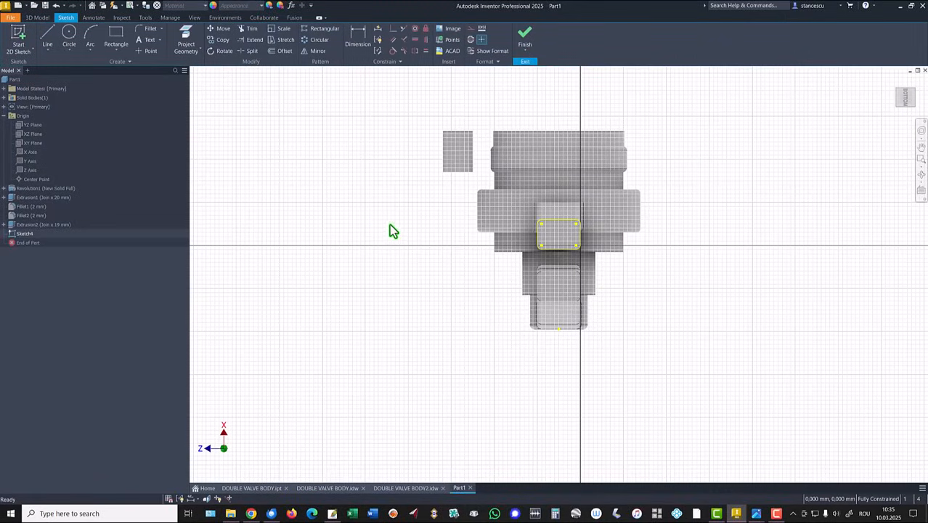
Step: Copy the channel's projected rounded outline and paste it with formulas beside the body in the same sketch
left_click_drag(435, 209, 587, 259)
right_click(723, 204)
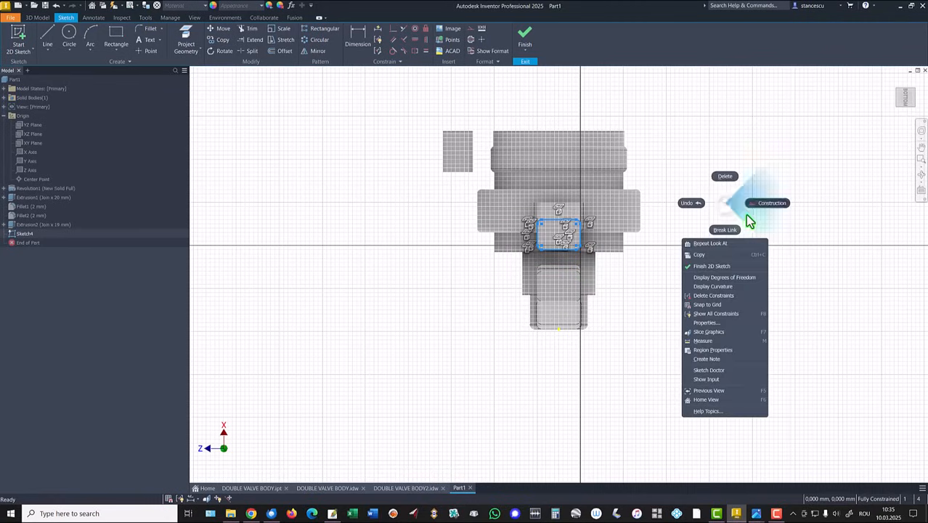
left_click(704, 261)
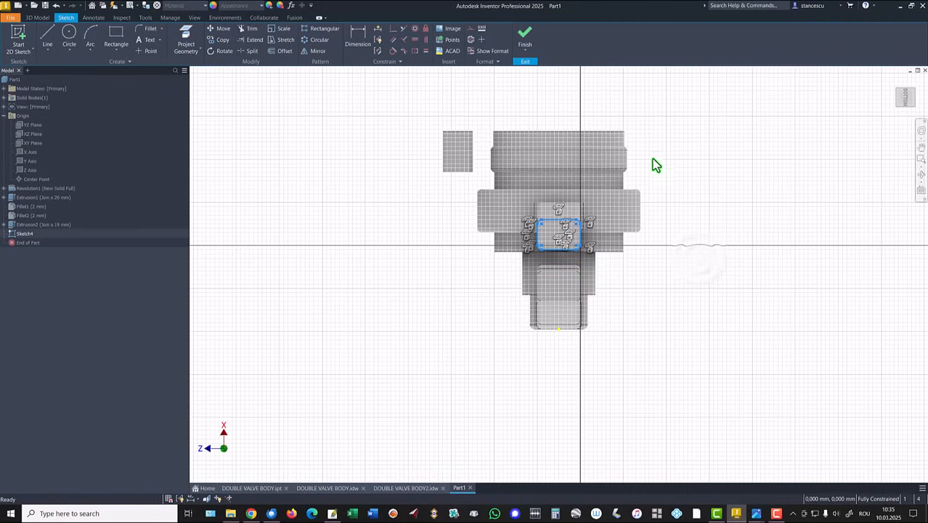
right_click(665, 135)
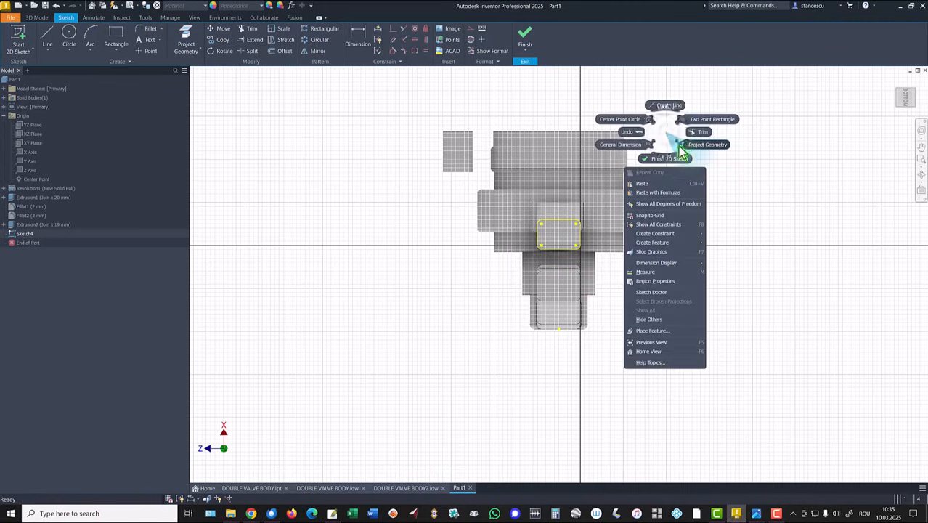
left_click(655, 193)
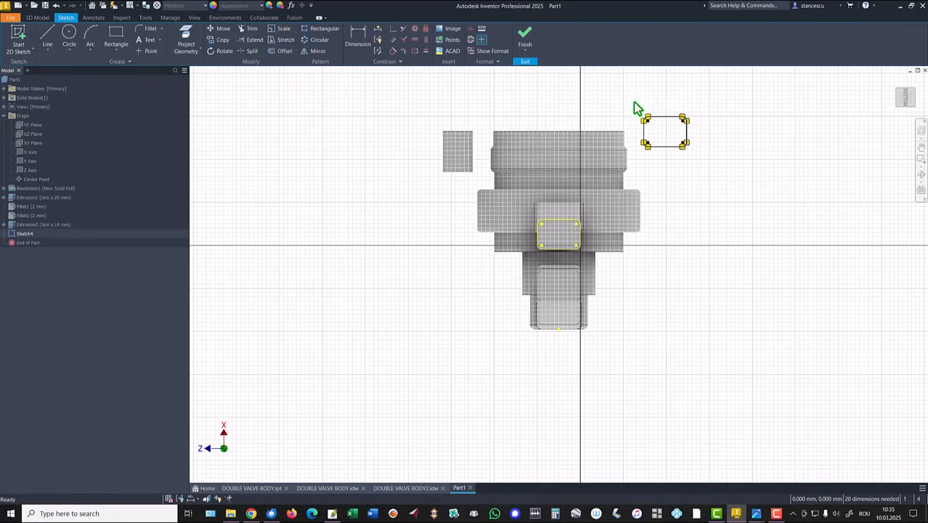
Step: Apply automatic dimensions and constraints to the pasted outline, and remove the generated dimensions
left_click(377, 29)
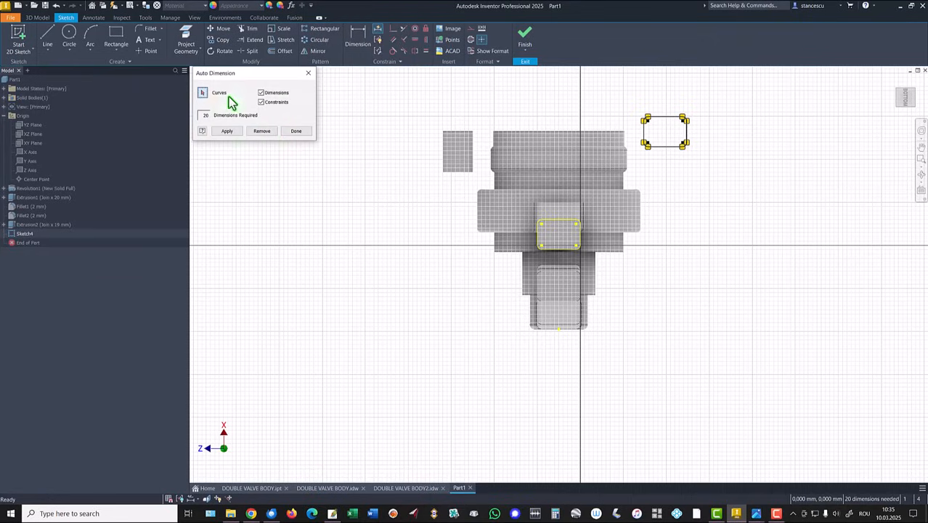
left_click(228, 132)
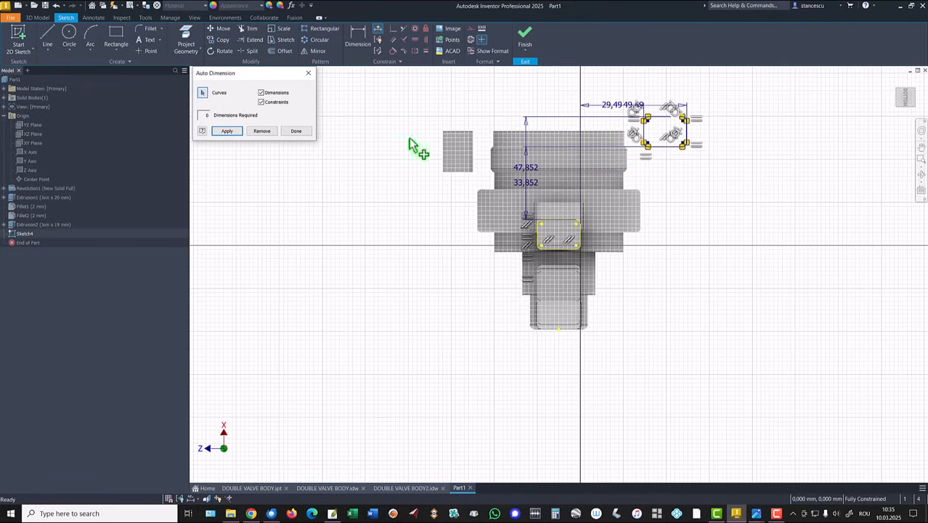
left_click(261, 132)
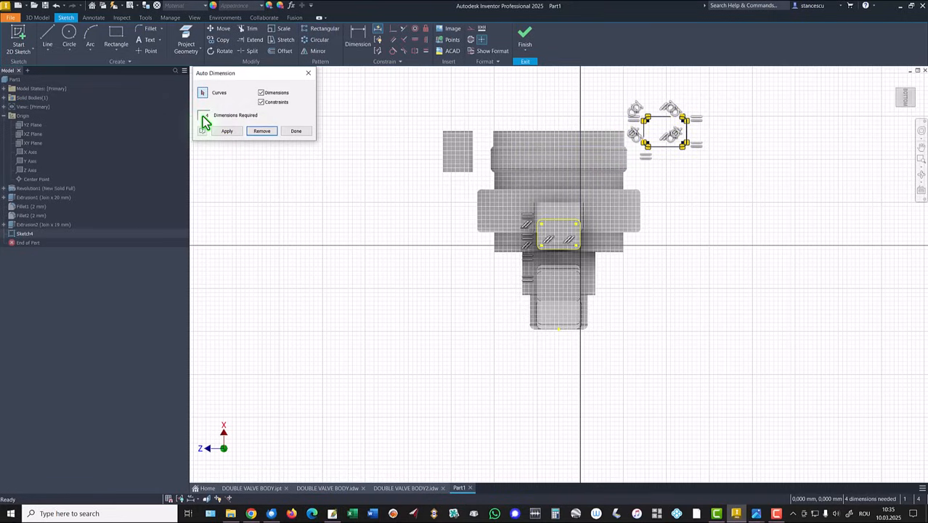
left_click(296, 133)
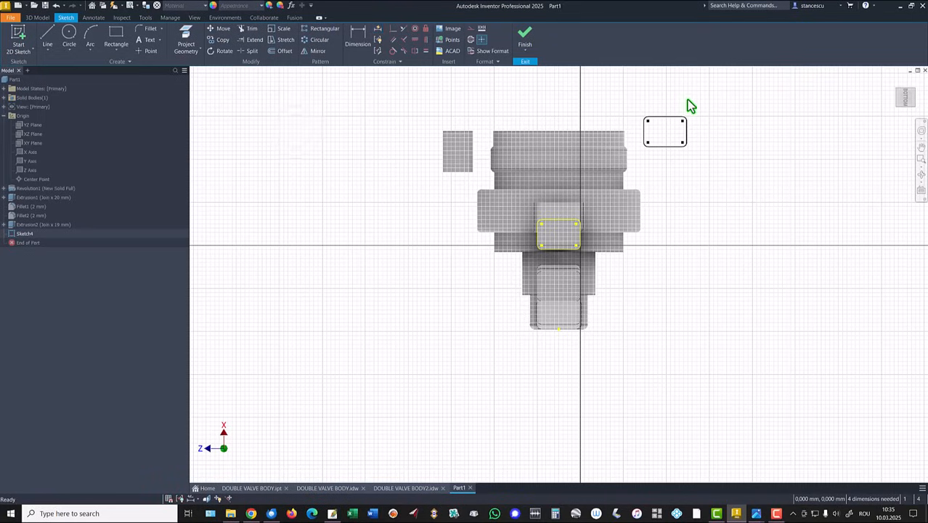
left_click_drag(665, 122, 694, 130)
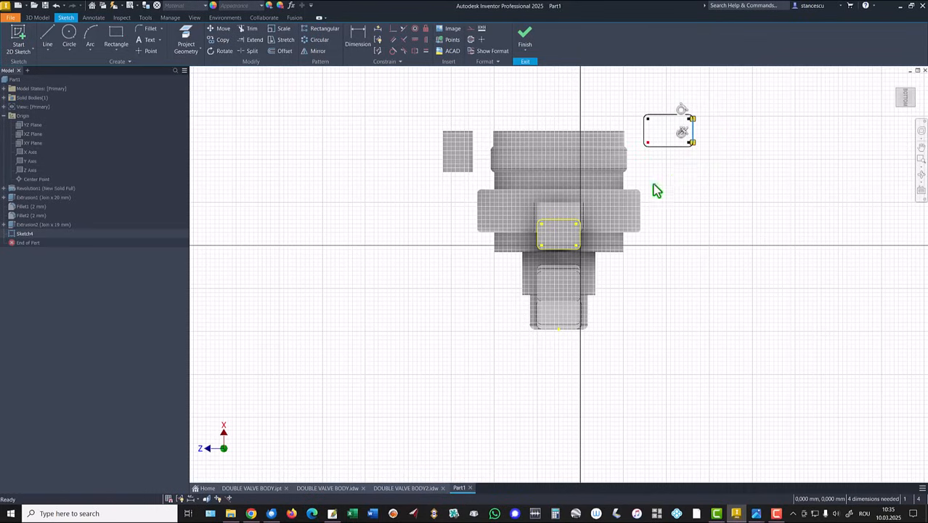
left_click(363, 40)
left_click(646, 129)
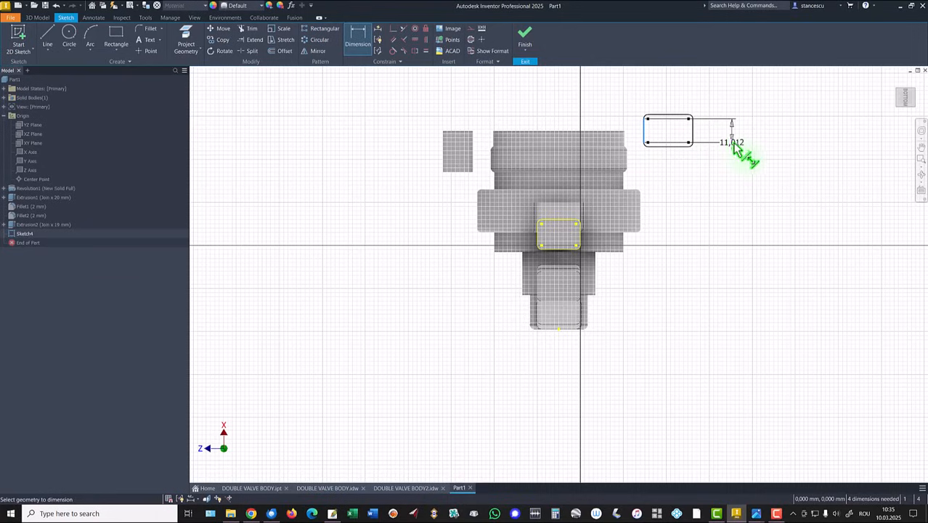
key("Escape")
Step: Make the pasted outline's long and short sides equal to the matching sides of the projected channel outline
left_click(425, 51)
left_click(667, 115)
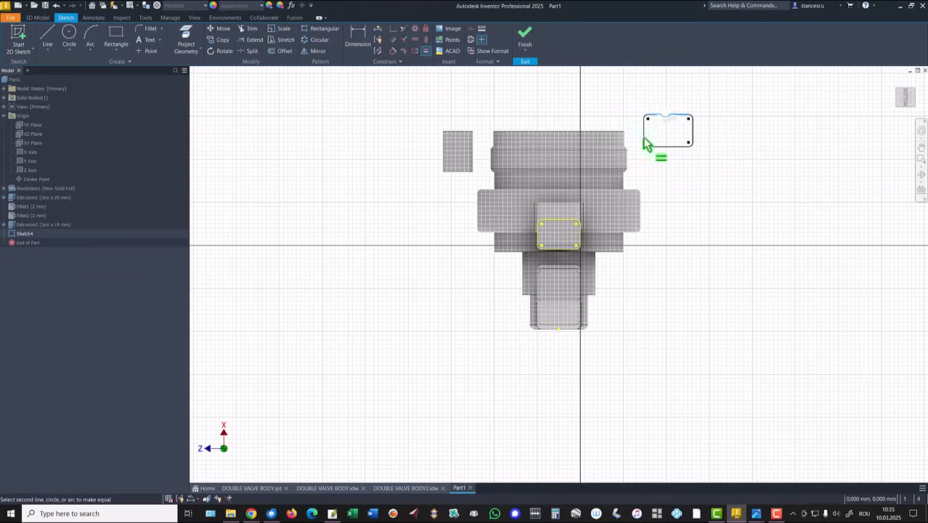
left_click(561, 222)
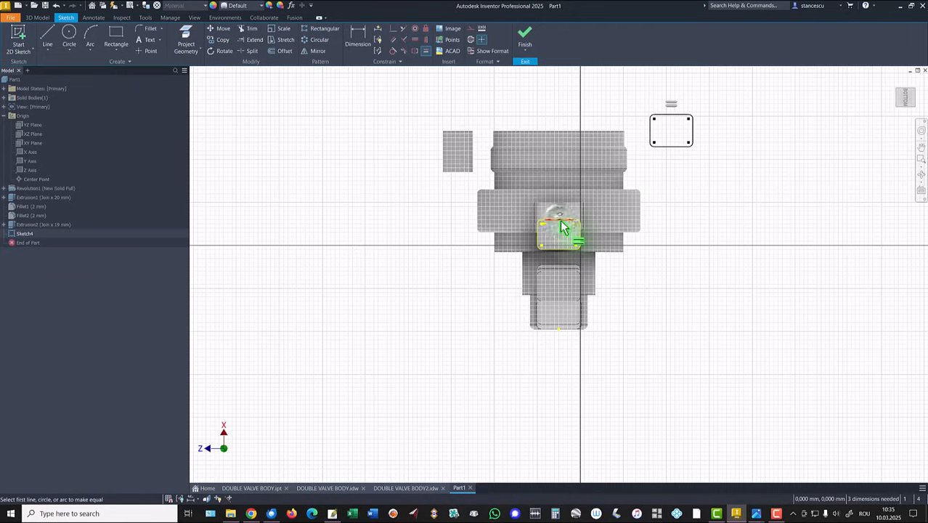
left_click(692, 133)
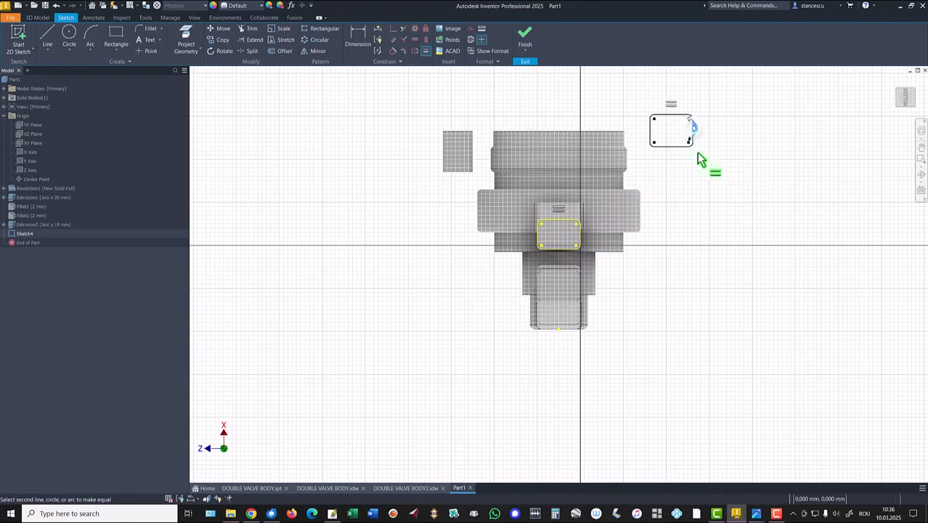
left_click(583, 235)
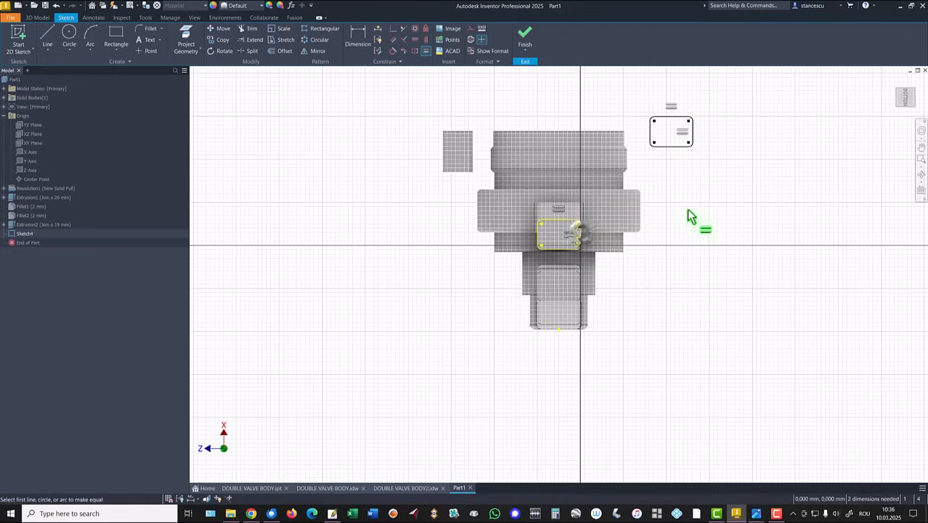
key("Escape")
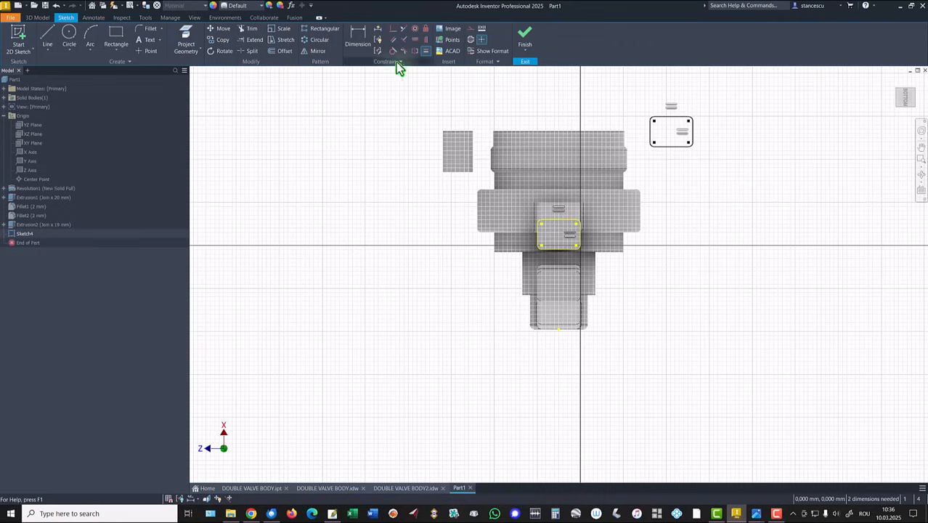
Step: Align the pasted outline with the projected channel outline using a Horizontal constraint between the midpoints of their facing long sides
left_click(425, 49)
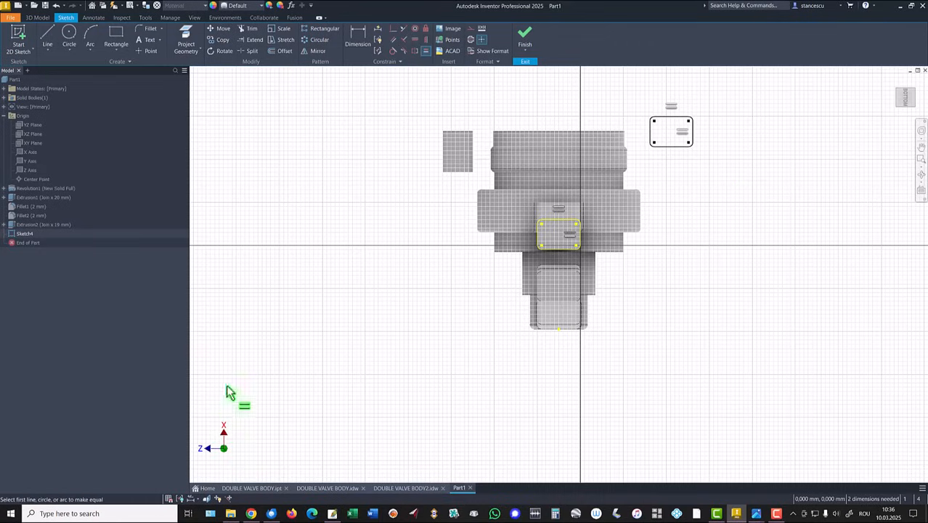
left_click(415, 41)
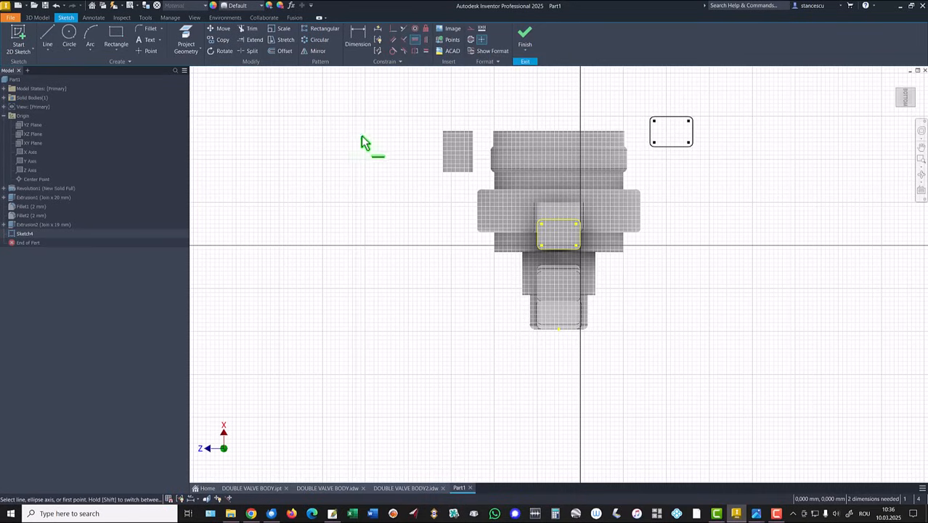
left_click(670, 147)
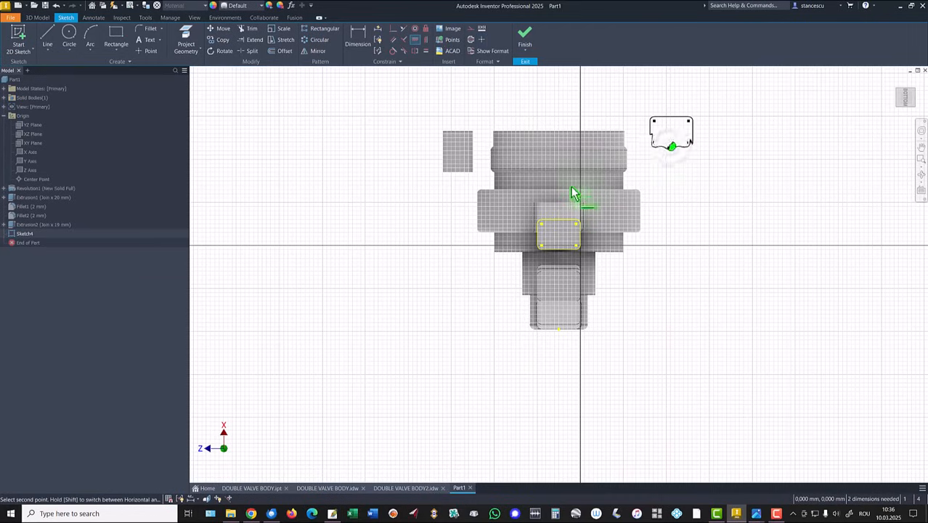
left_click(559, 220)
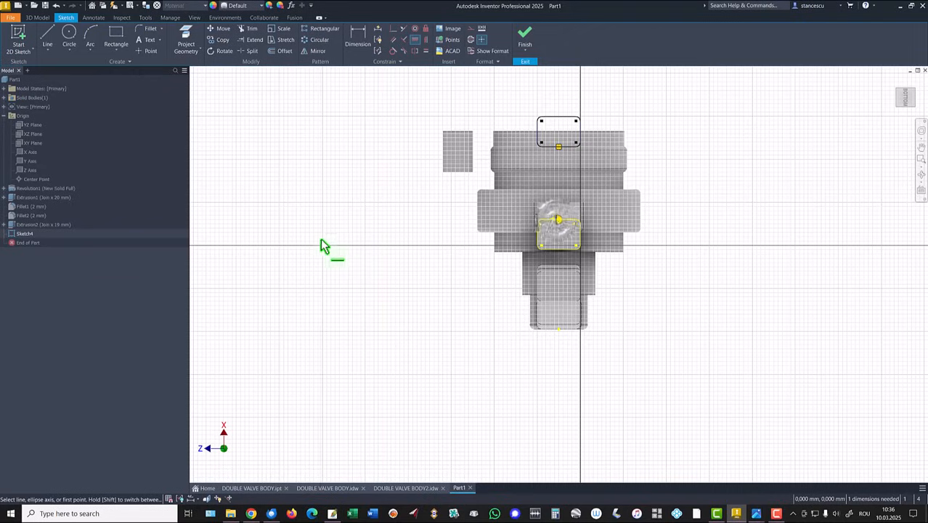
Step: Dimension the gap between the facing long sides of the pasted and projected outlines to 10 mm and finish the sketch
key("d")
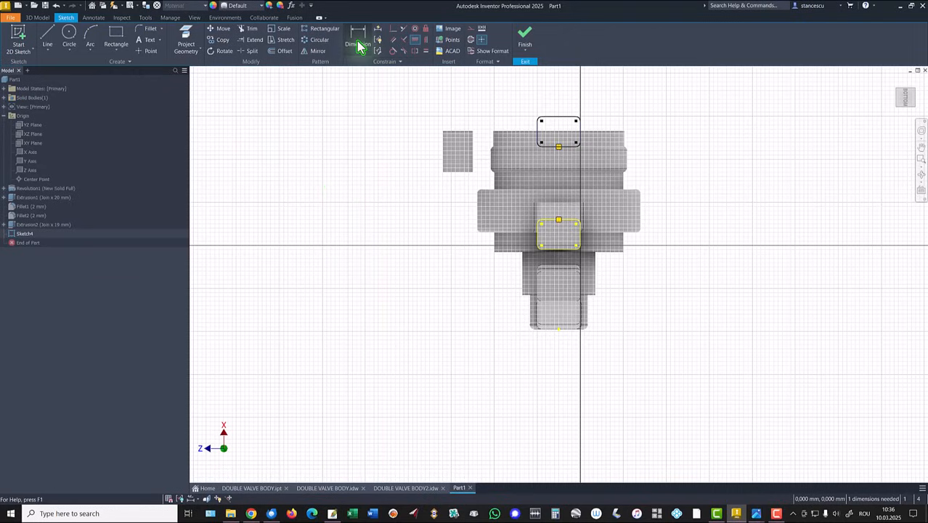
left_click(566, 146)
left_click(564, 221)
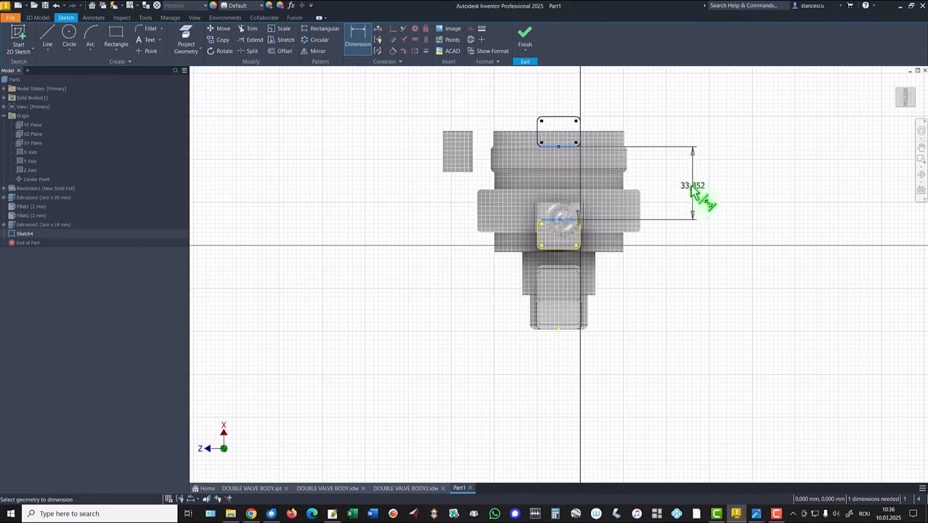
left_click(679, 187)
type("10")
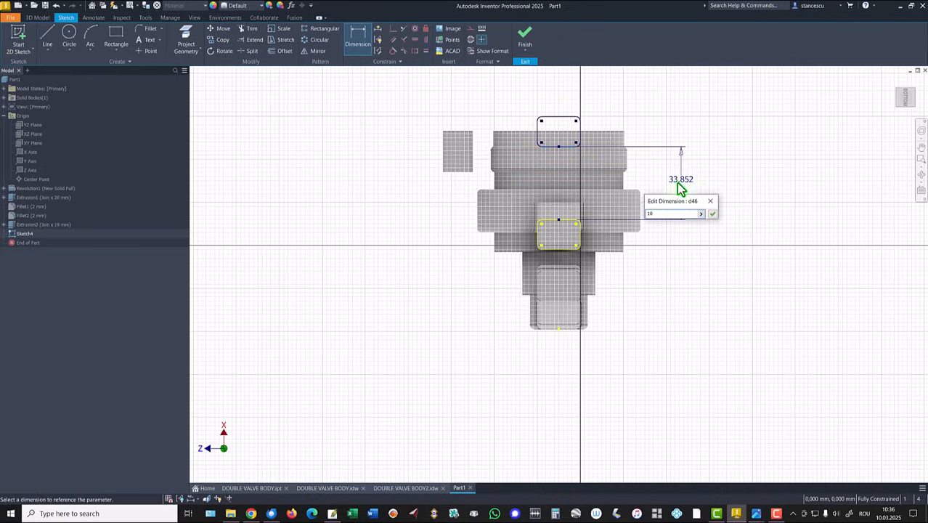
key("Return")
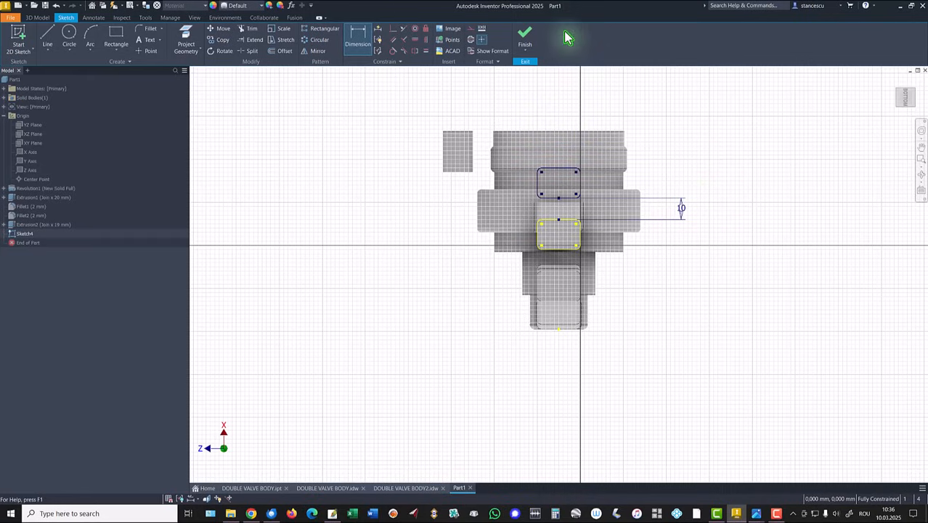
left_click(524, 34)
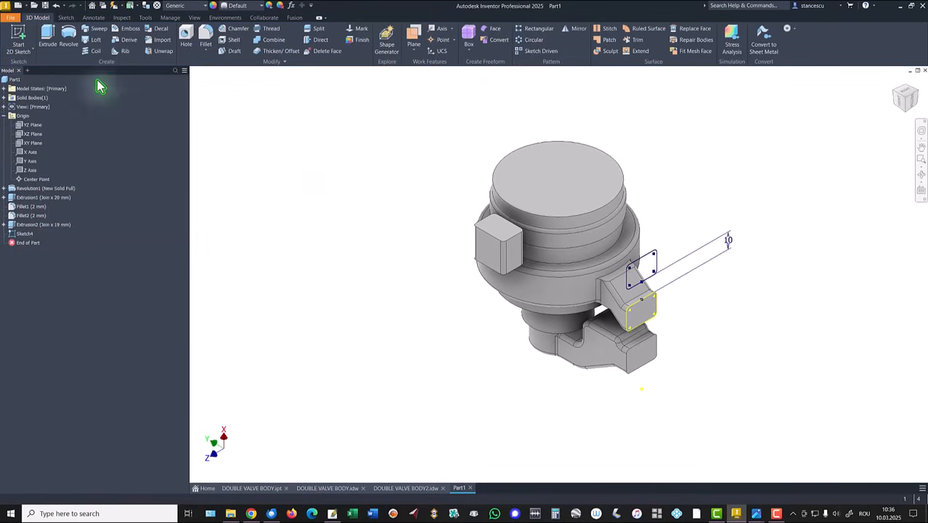
Step: Extrude the detached rounded-rectangle profile 3 mm with the join operation and return to the home view
left_click(48, 37)
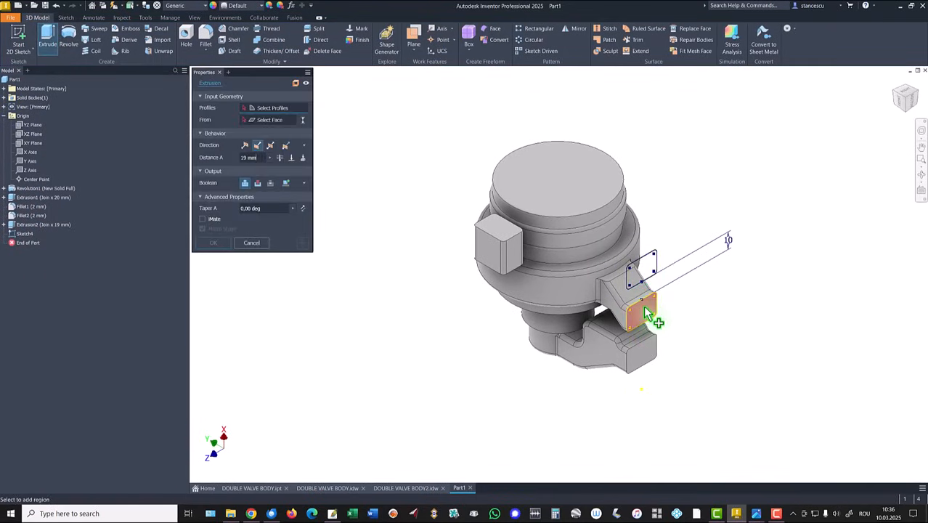
left_click(648, 267)
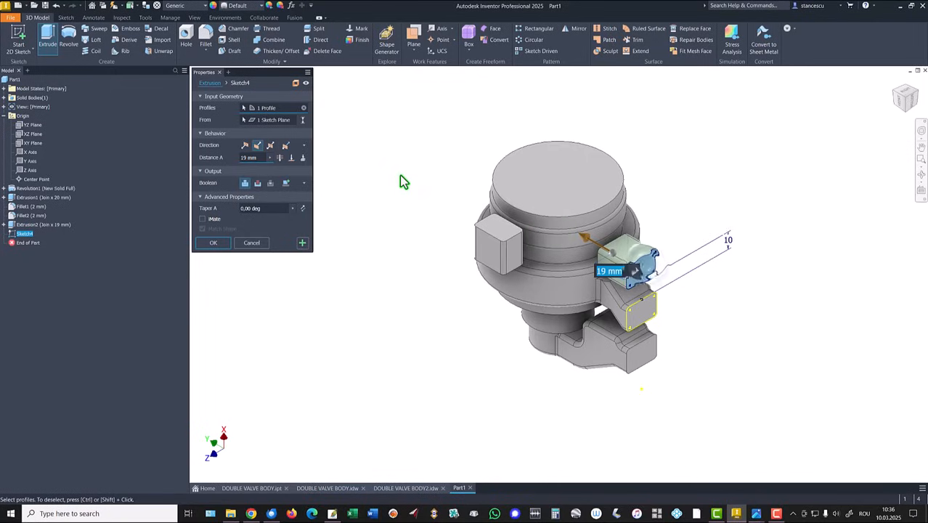
type("3")
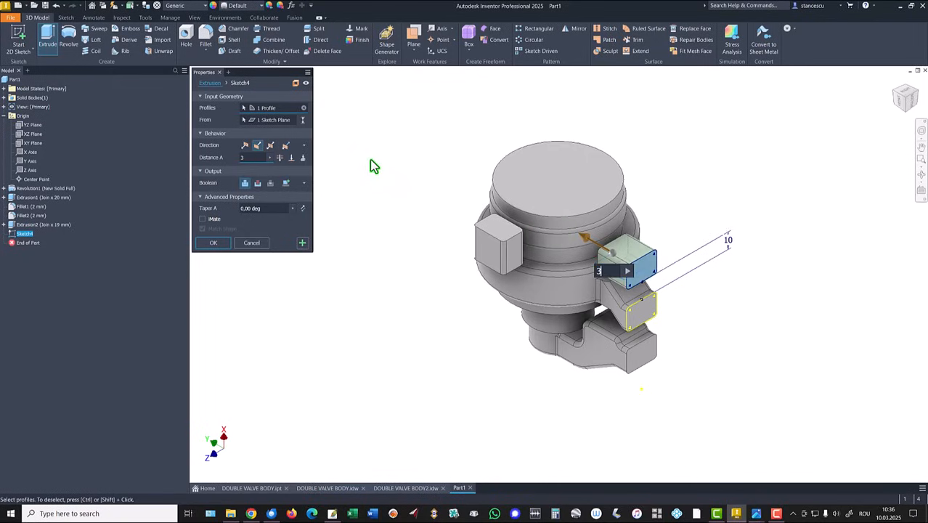
left_click(214, 244)
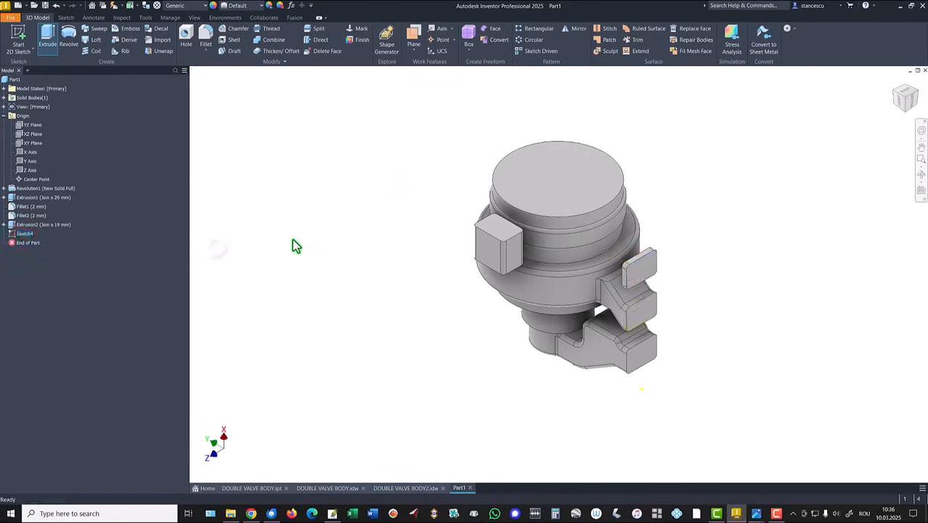
key("F6")
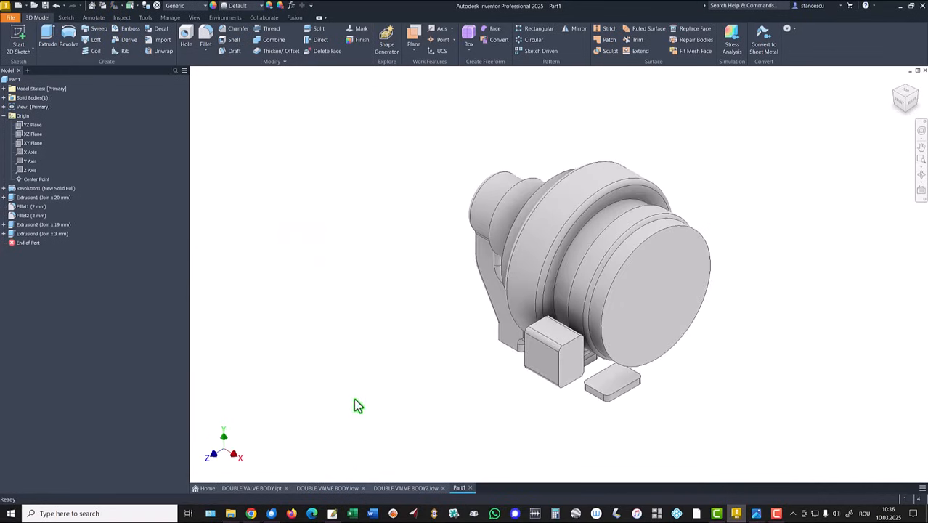
Step: Examine the slot spacing, height and angle dimensions along the base of section F-F in DOUBLE VALVE BODY2.idw
left_click(401, 487)
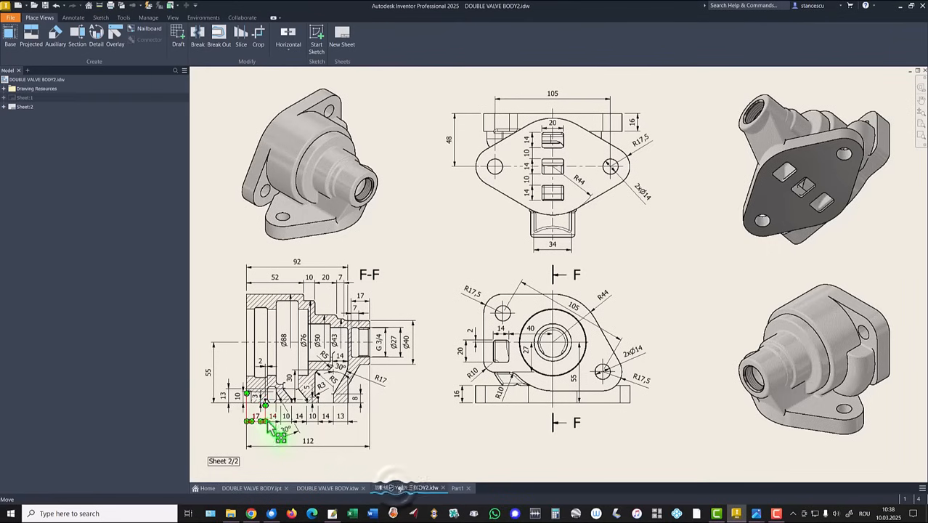
scroll(267, 421, "up", 10)
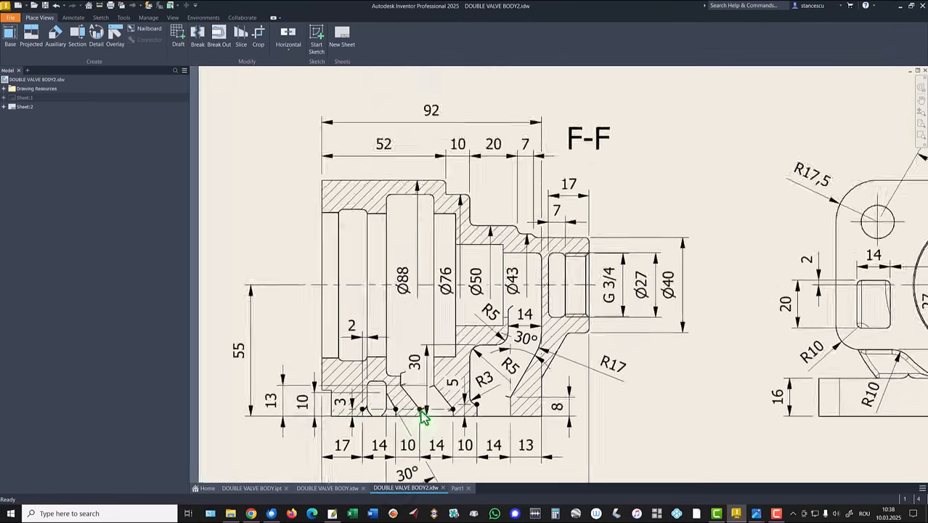
scroll(399, 408, "up", 2)
middle_click_drag(334, 424, 441, 358)
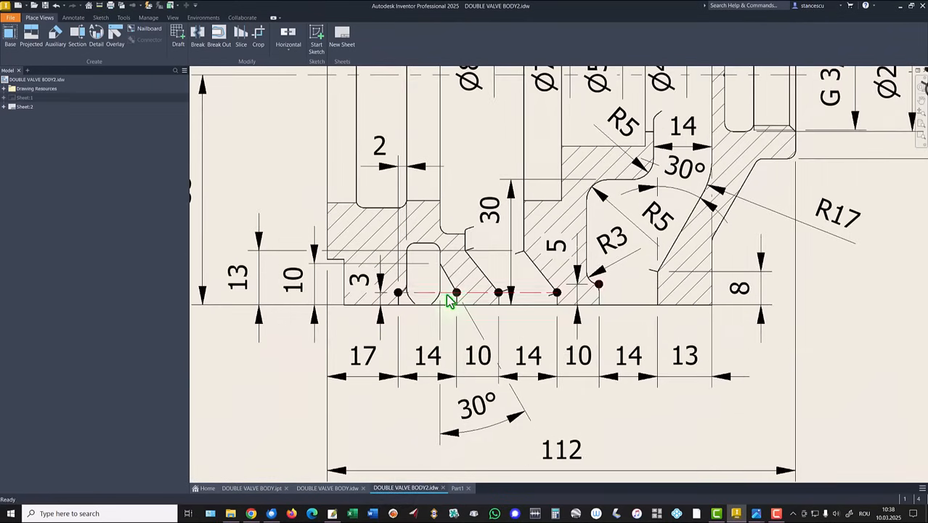
left_click(455, 436)
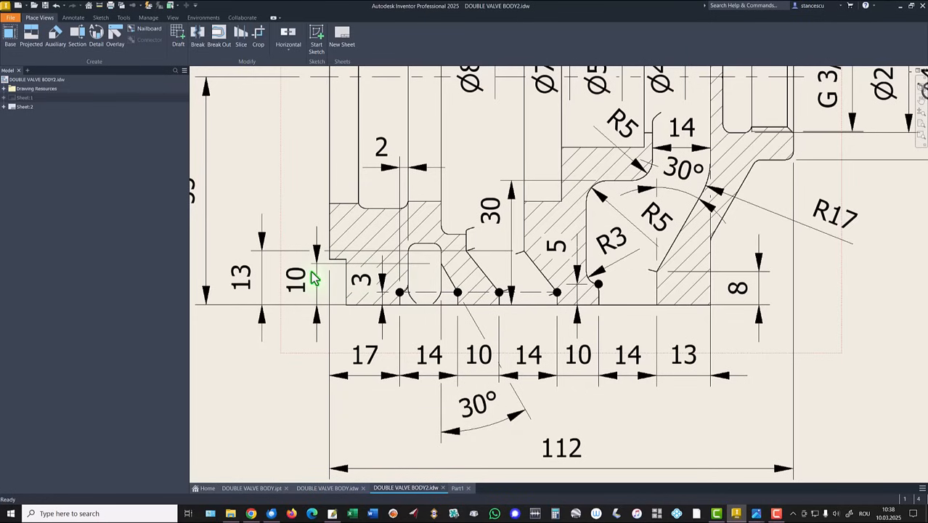
key("Home")
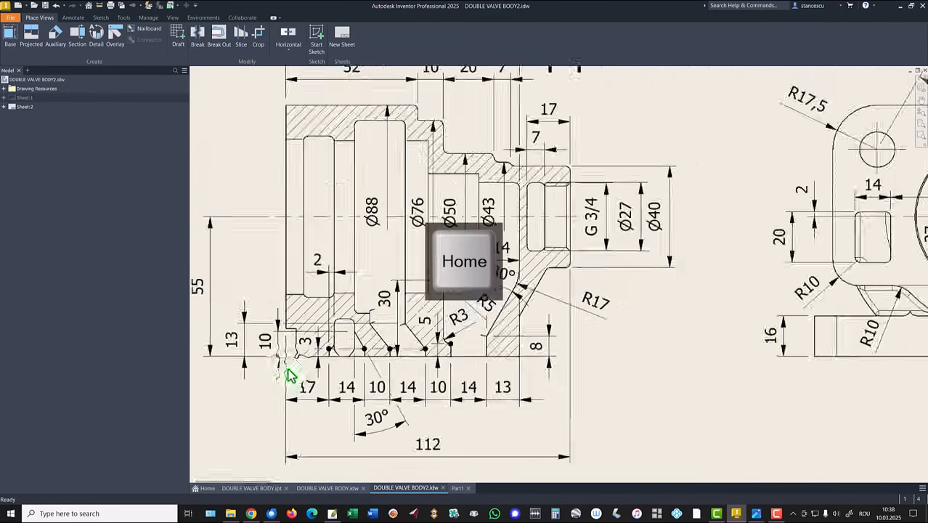
Step: In Part1, start a sliced-view sketch on the XY plane and project the inner short edge of the small detached plate
left_click(457, 488)
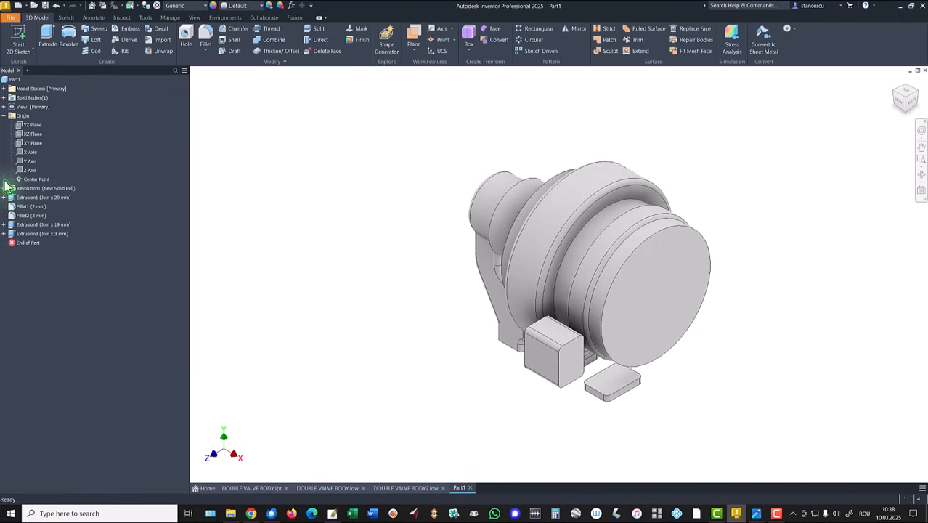
left_click(28, 143)
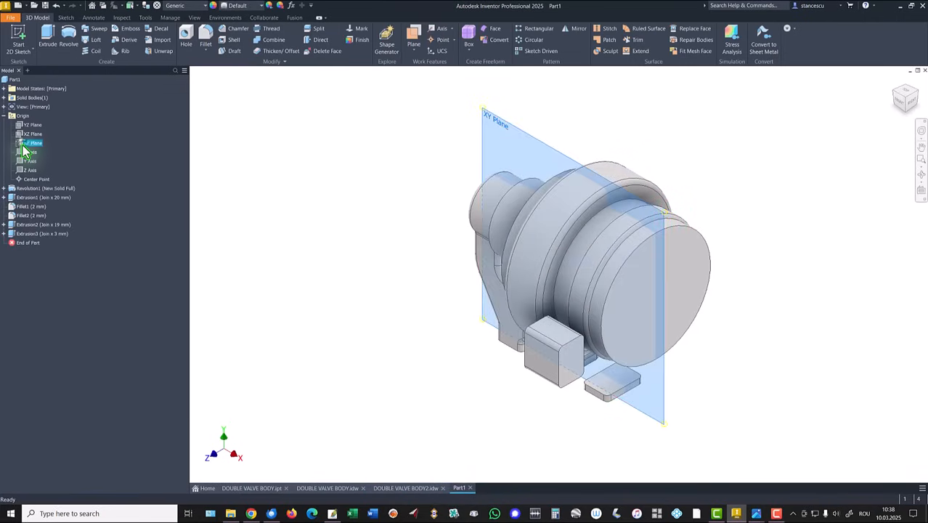
key("s")
key("F7")
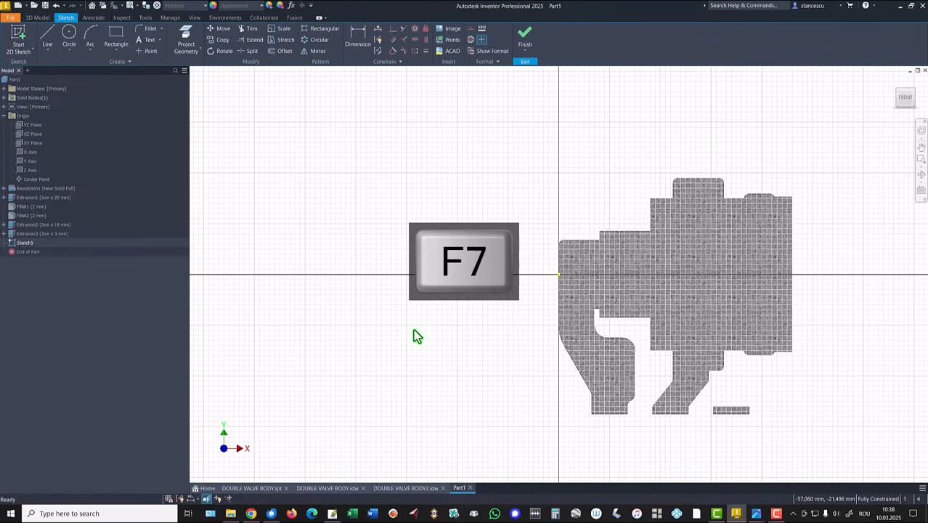
scroll(562, 378, "down", 3)
middle_click_drag(608, 378, 138, 304)
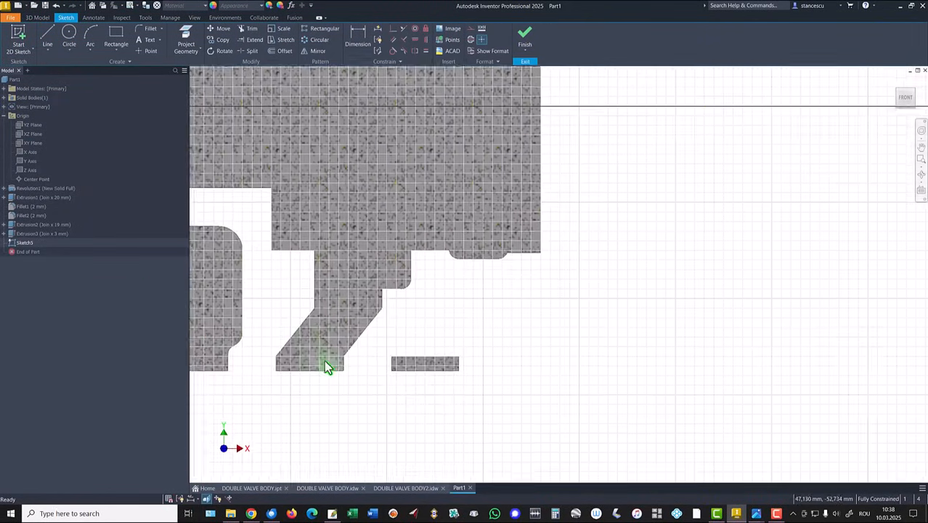
scroll(325, 361, "down", 3)
left_click(186, 36)
left_click(452, 369)
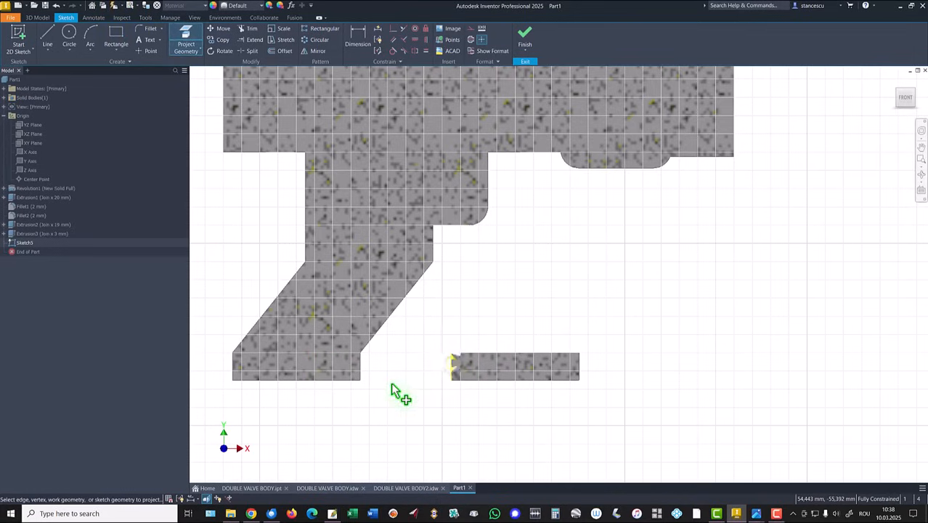
Step: Draw a slanted line about 7.9 mm long at about 51° from the upper end of the projected plate edge
left_click(48, 41)
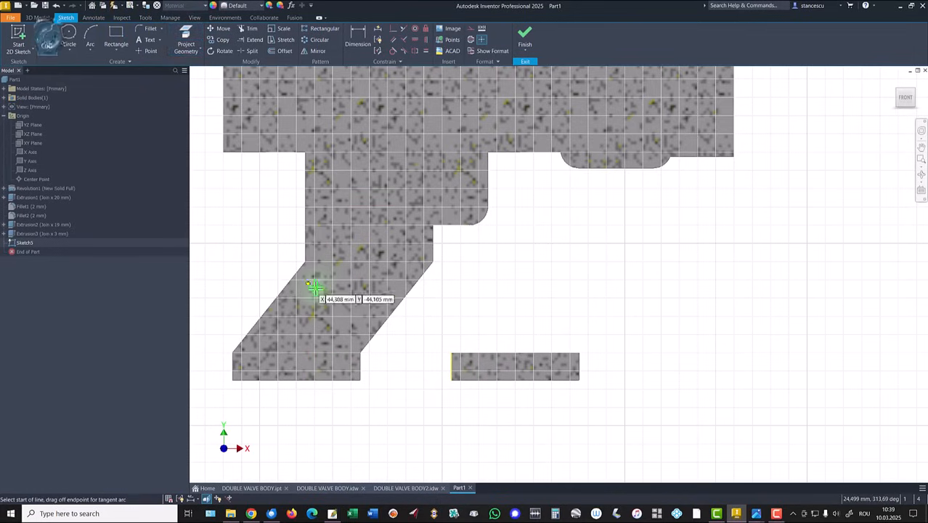
left_click(451, 353)
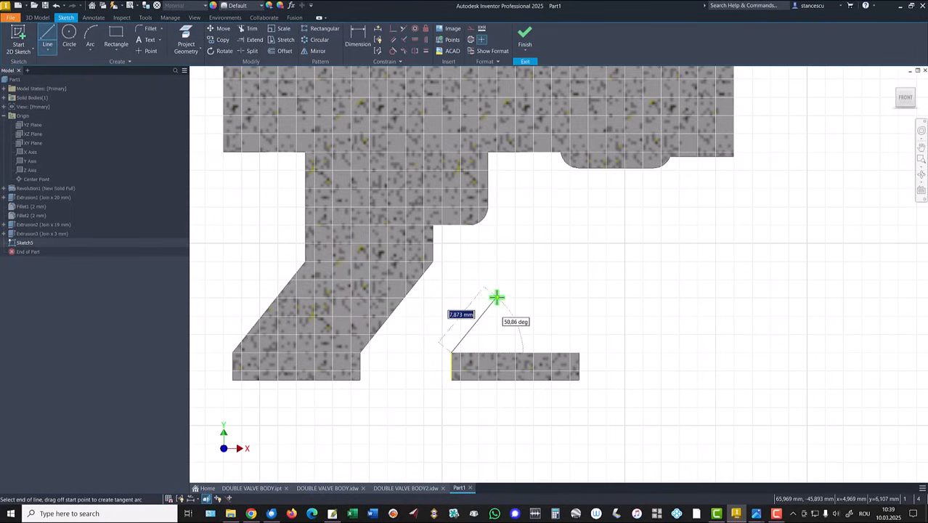
left_click(497, 297)
key("Escape")
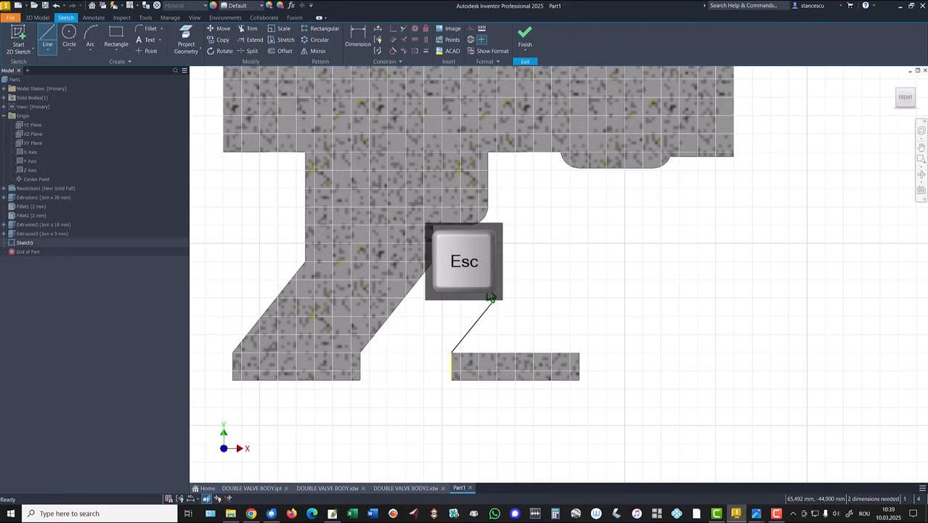
Step: Dimension the angle between the projected vertical edge and the slanted line as 30°
left_click(357, 35)
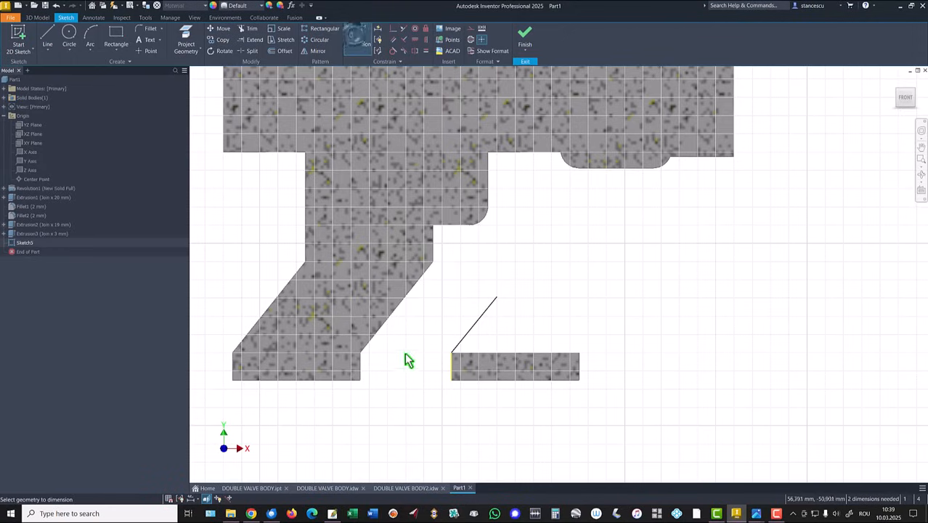
left_click(451, 366)
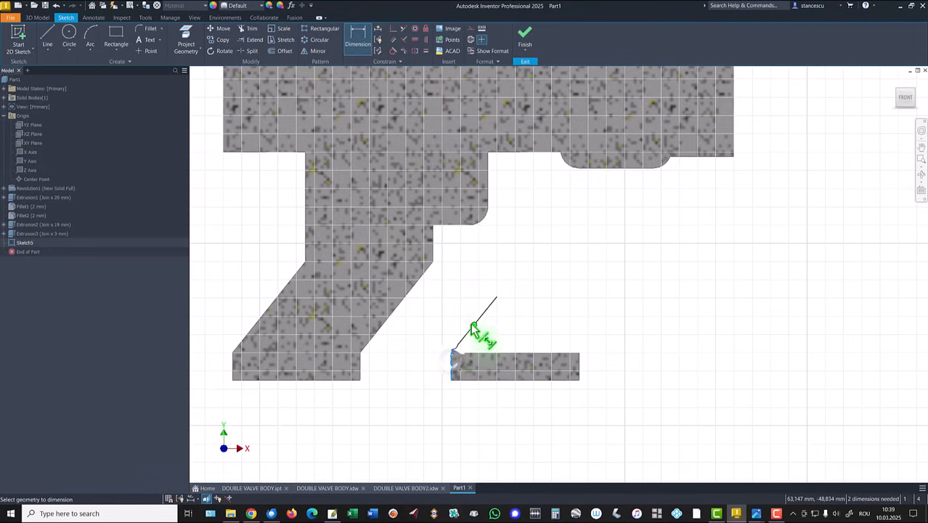
left_click(476, 318)
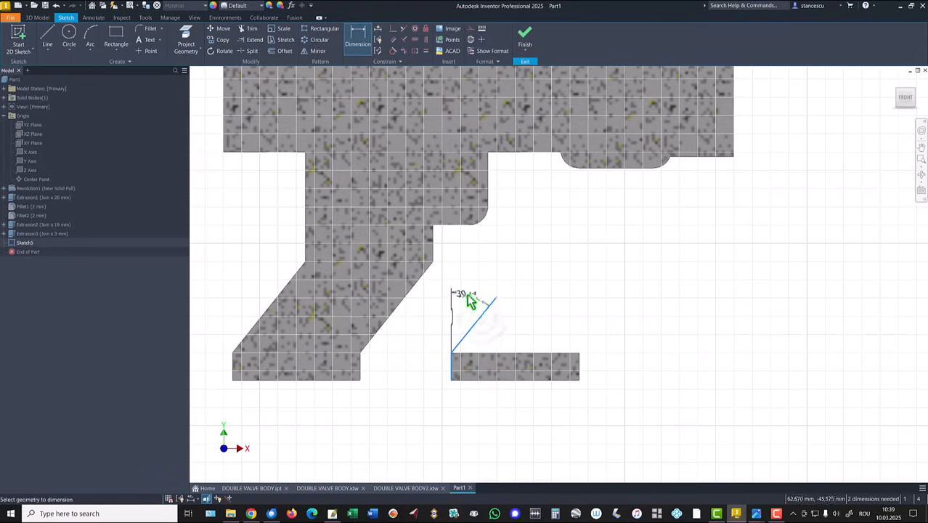
left_click(468, 301)
type("30")
key("Return")
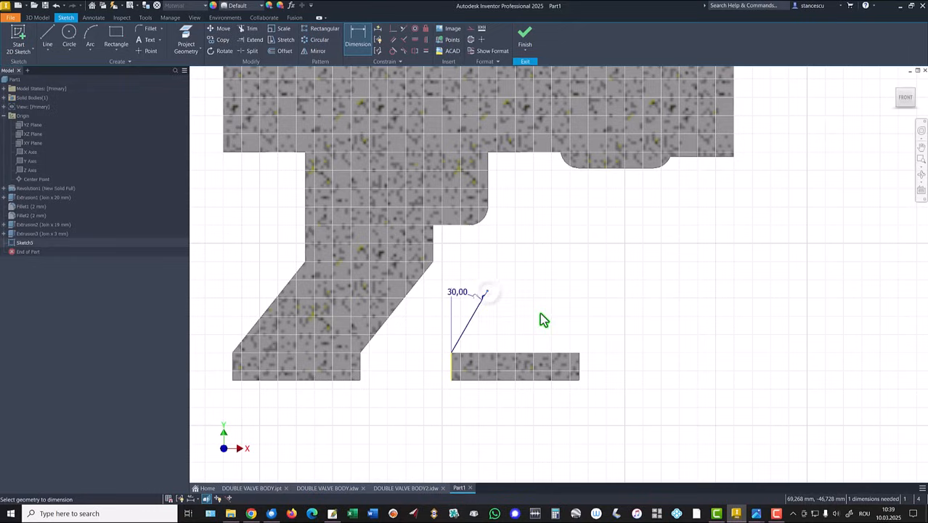
Step: Dimension the horizontal distance from the slanted line's upper end to the plate's far edge as 10 mm
left_click(579, 354)
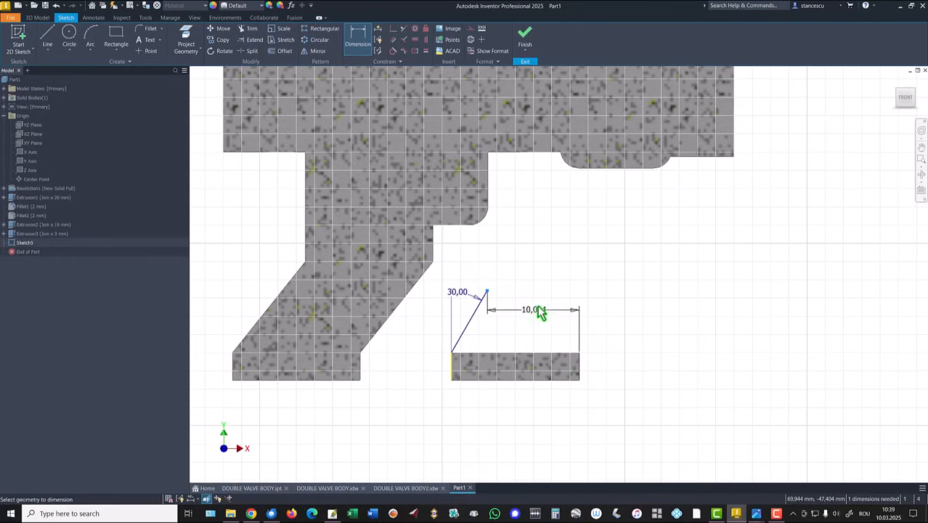
left_click(535, 265)
type("10")
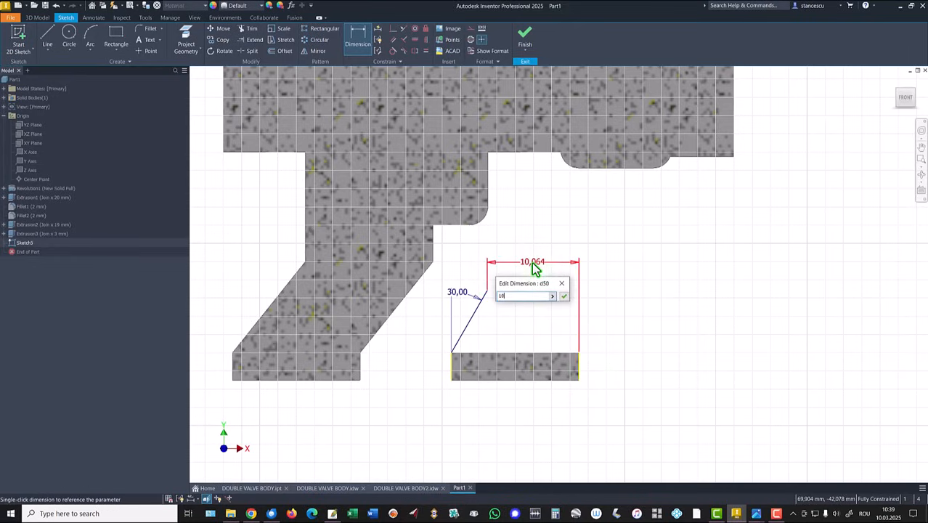
key("Return")
key("Escape")
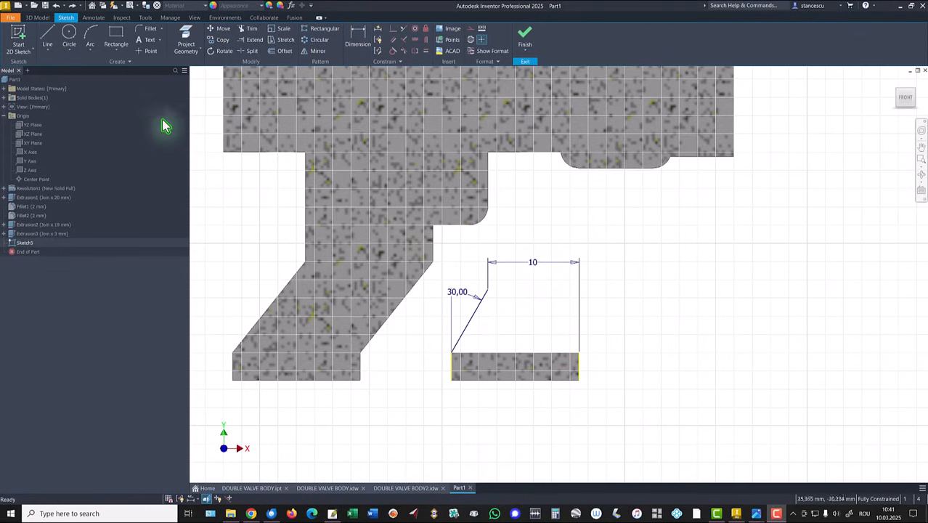
Step: Close the slanted line into a right triangle with a vertical line and a horizontal line along the plate, and finish the sketch
left_click(48, 36)
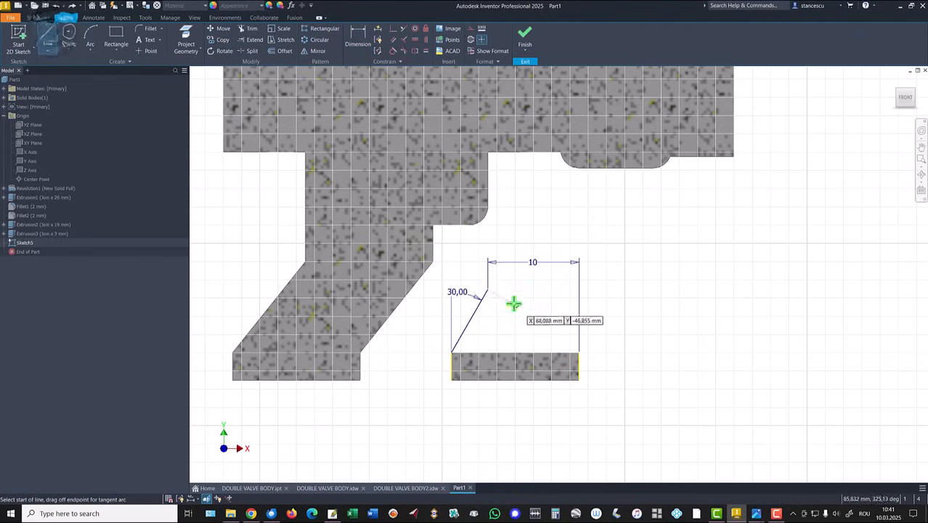
left_click(487, 289)
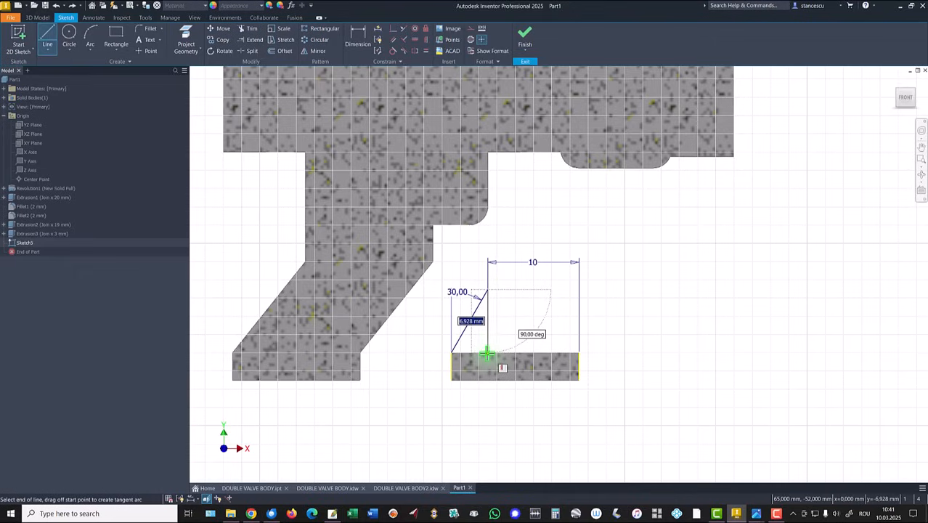
left_click(486, 354)
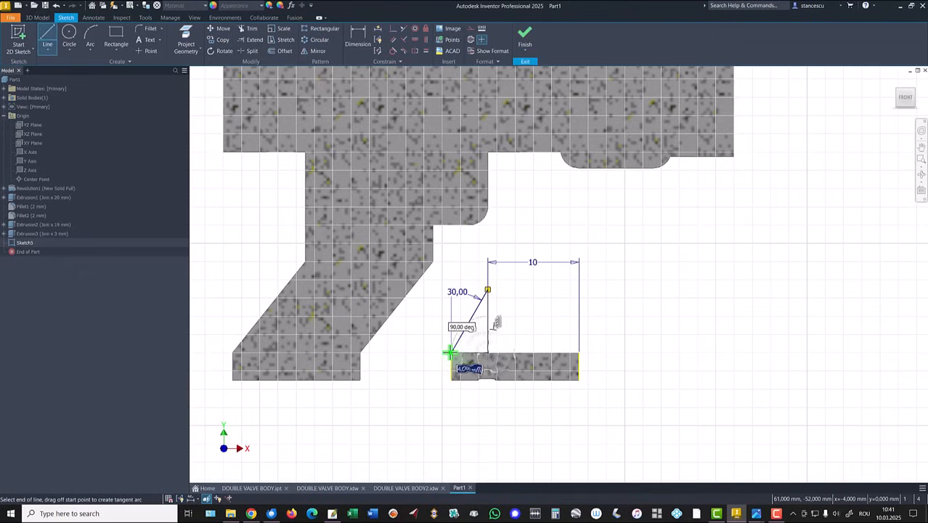
left_click(450, 353)
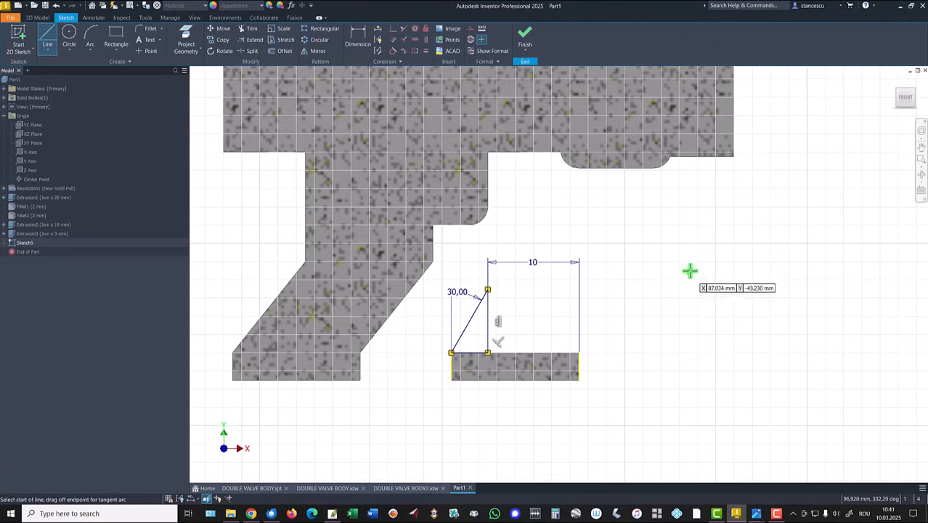
key("Escape")
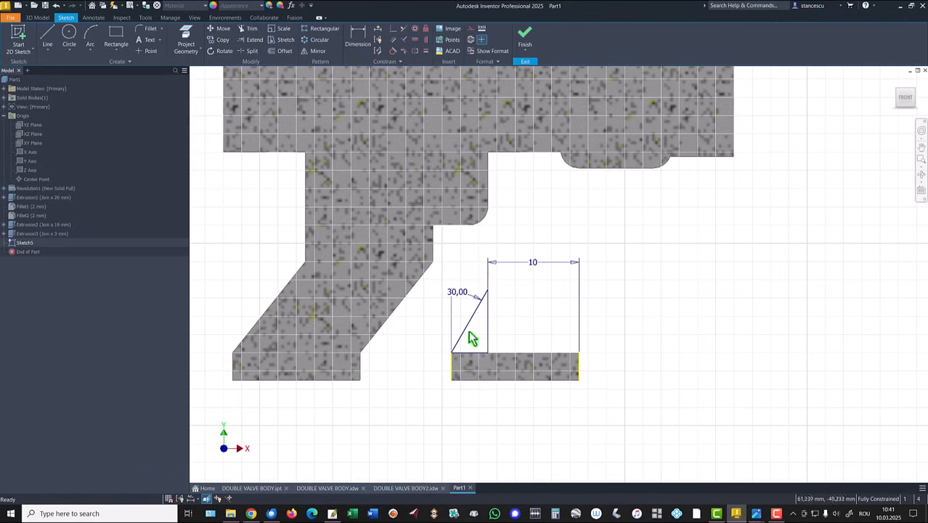
left_click(524, 35)
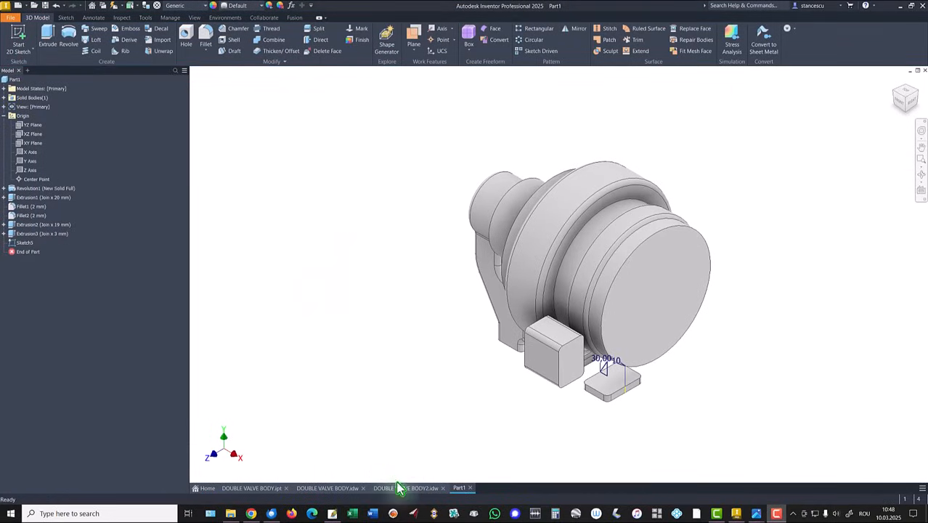
Step: Examine the offset and height dimensions around the first base slot of section F-F in DOUBLE VALVE BODY2.idw
left_click(403, 488)
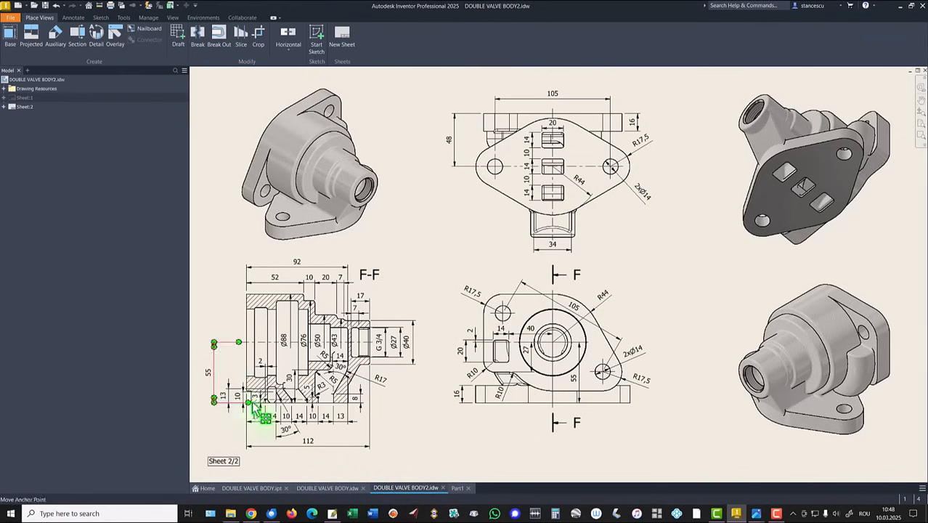
scroll(259, 415, "up", 3)
scroll(311, 415, "up", 5)
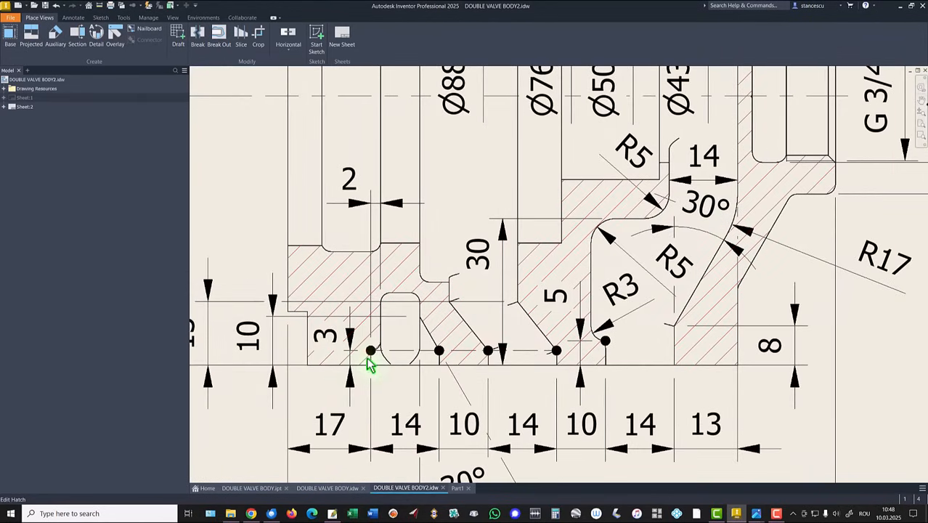
left_click_drag(371, 355, 373, 330)
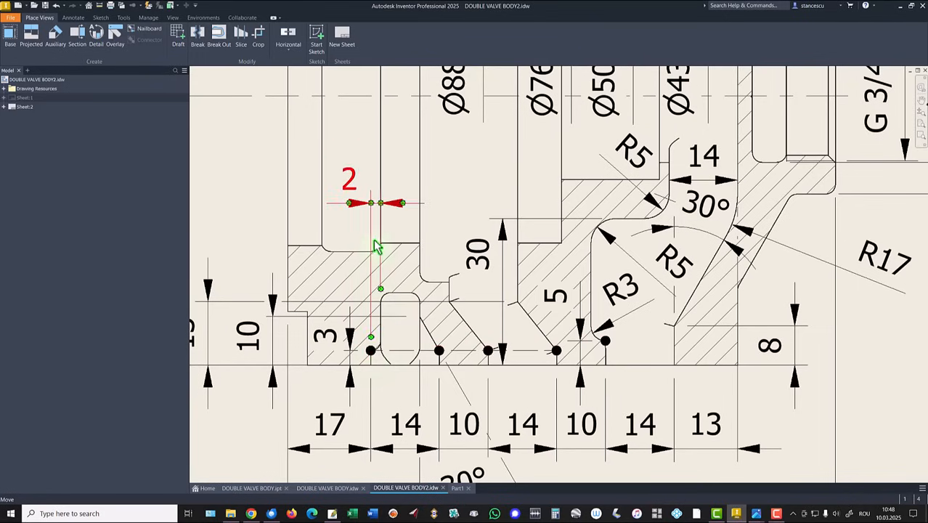
scroll(368, 194, "down", 1)
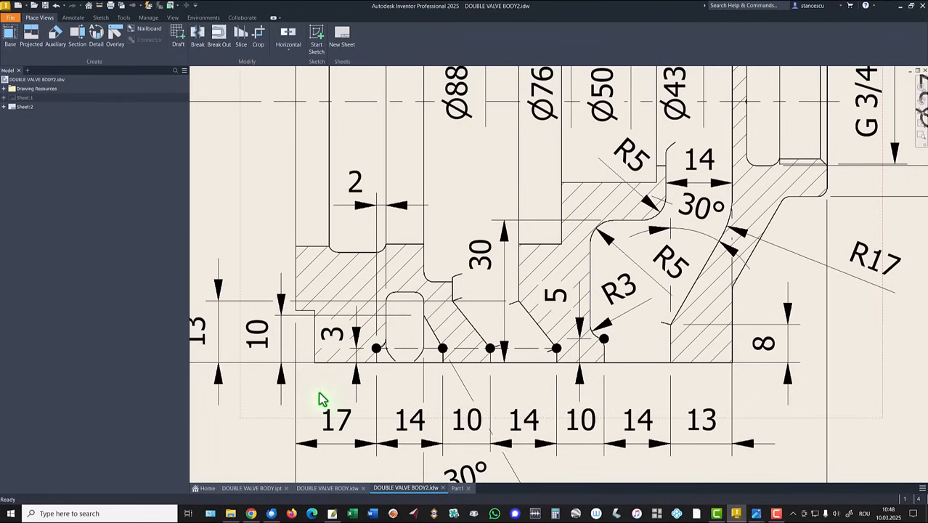
Step: Switch to DOUBLE VALVE BODY.idw and examine the R40 and R54 passage arcs and their endpoints in section B-B
key("F6")
key("Home")
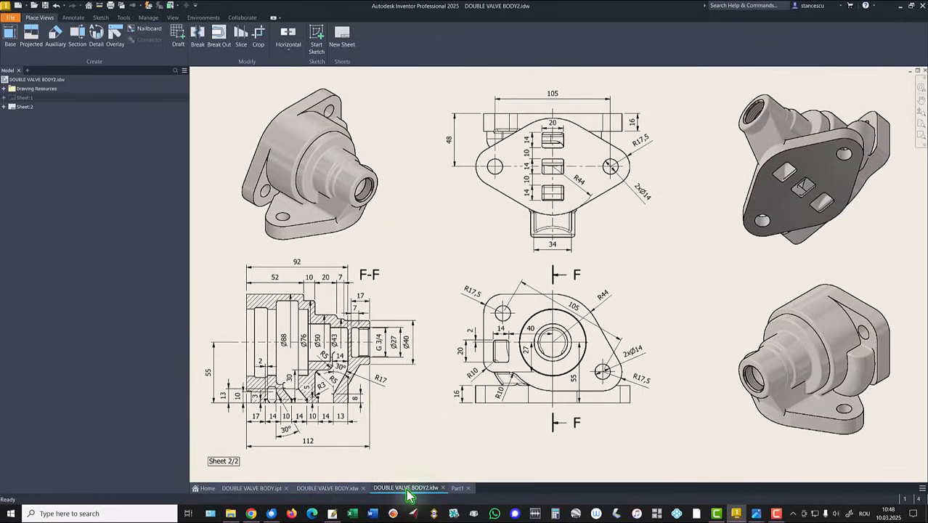
left_click(333, 488)
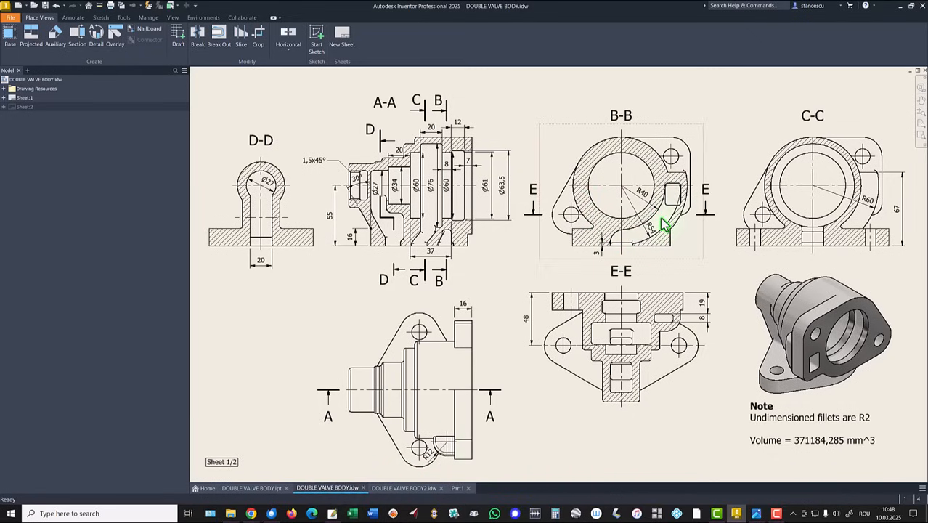
scroll(685, 205, "up", 8)
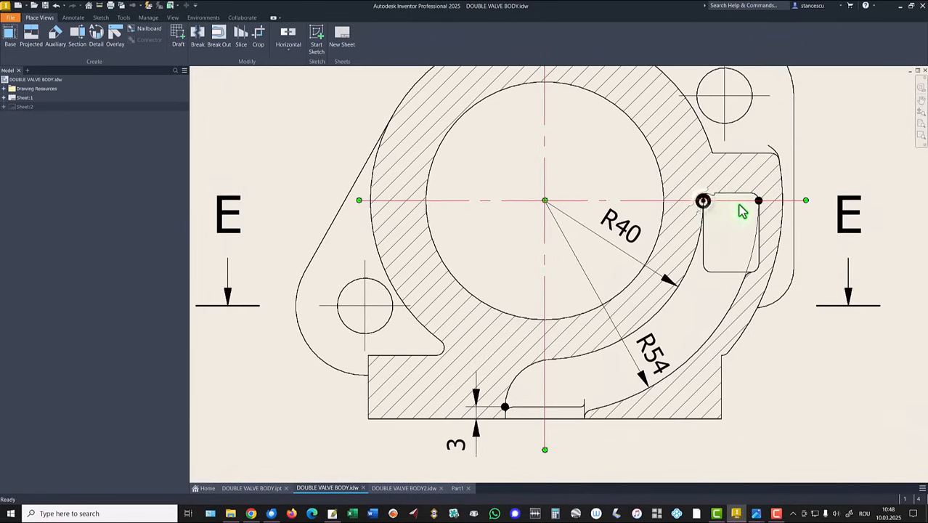
left_click(759, 204)
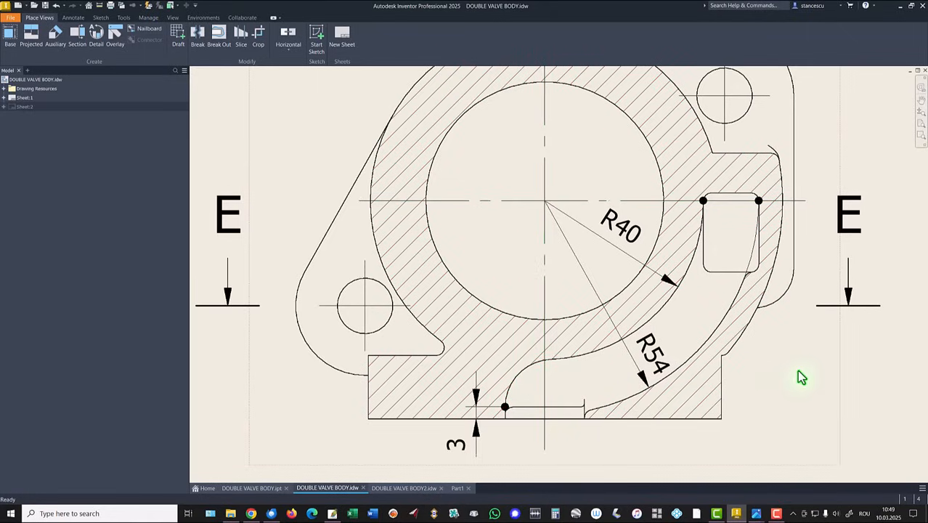
key("Home")
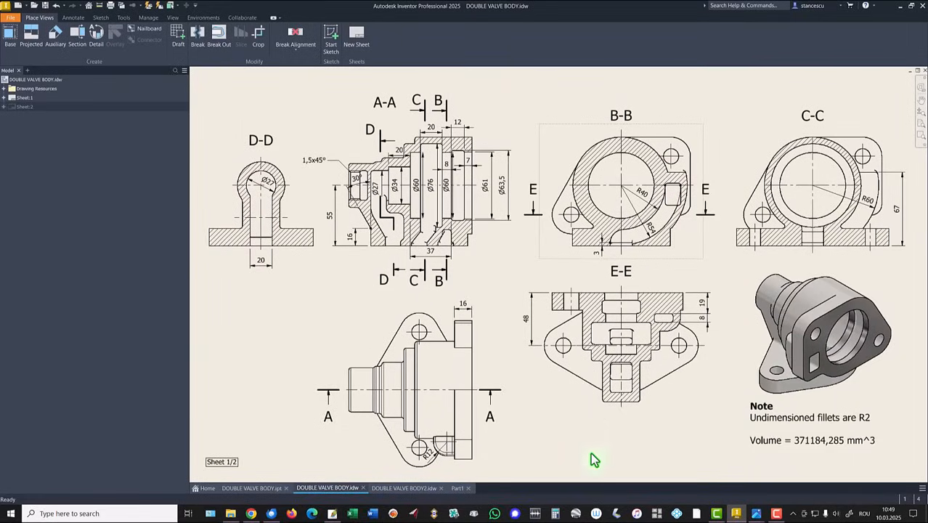
Step: Switch to Part1 and create a work plane offset -2 mm from the long outer side face of the small 3 mm plate
left_click(456, 488)
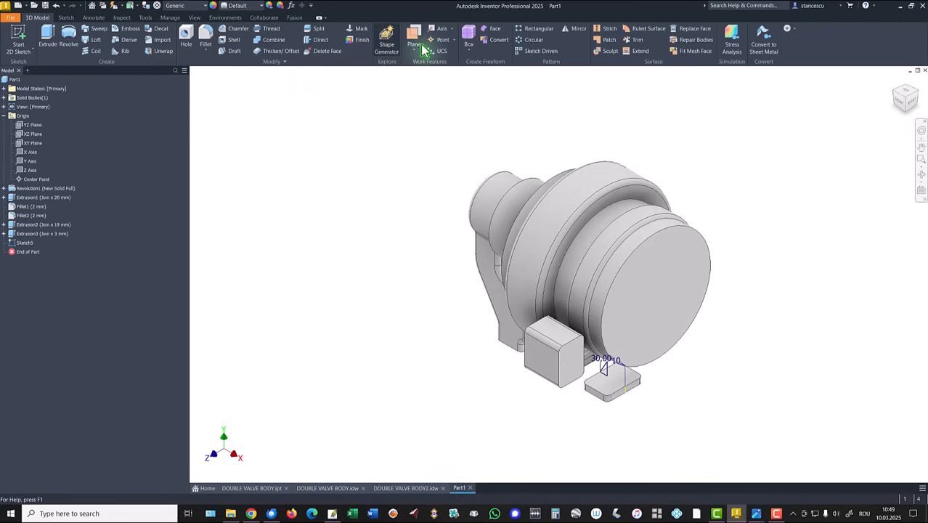
left_click(414, 36)
scroll(675, 407, "down", 5)
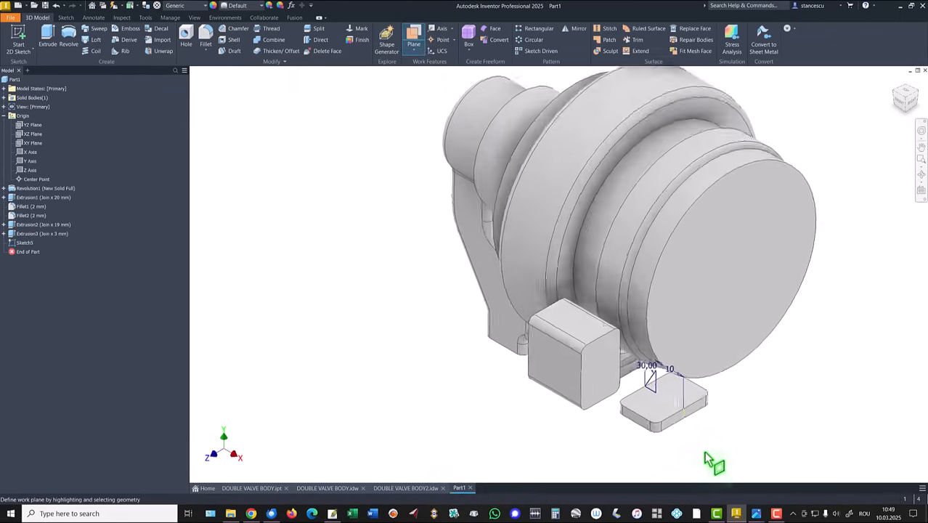
left_click_drag(755, 431, 742, 423)
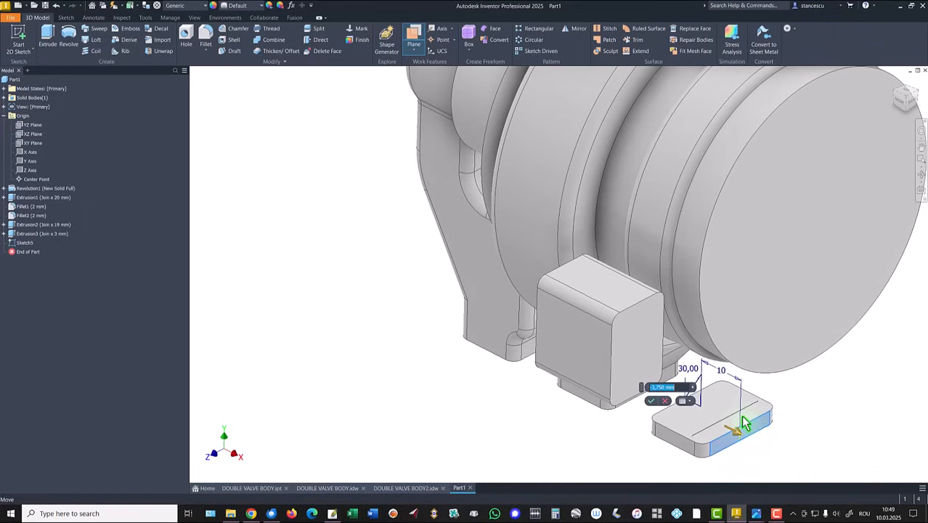
middle_click_drag(742, 417, 741, 415, "shift")
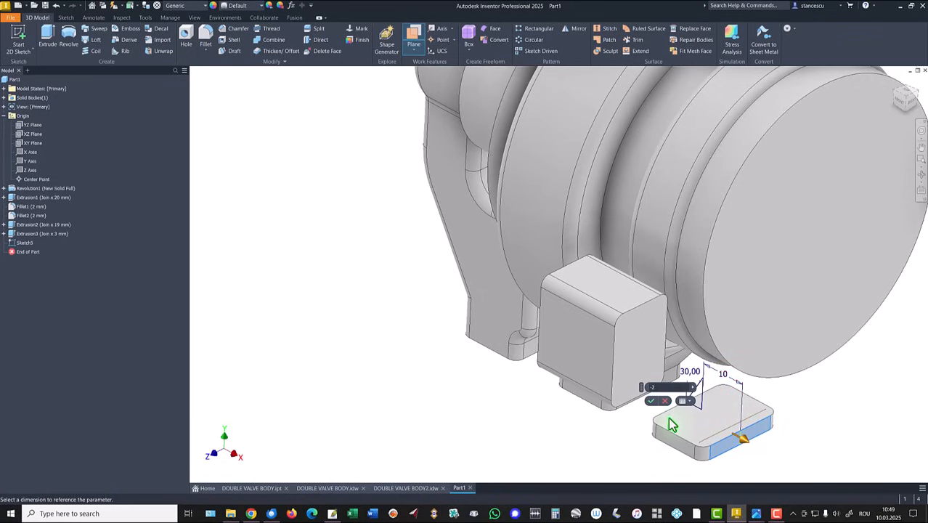
left_click(651, 400)
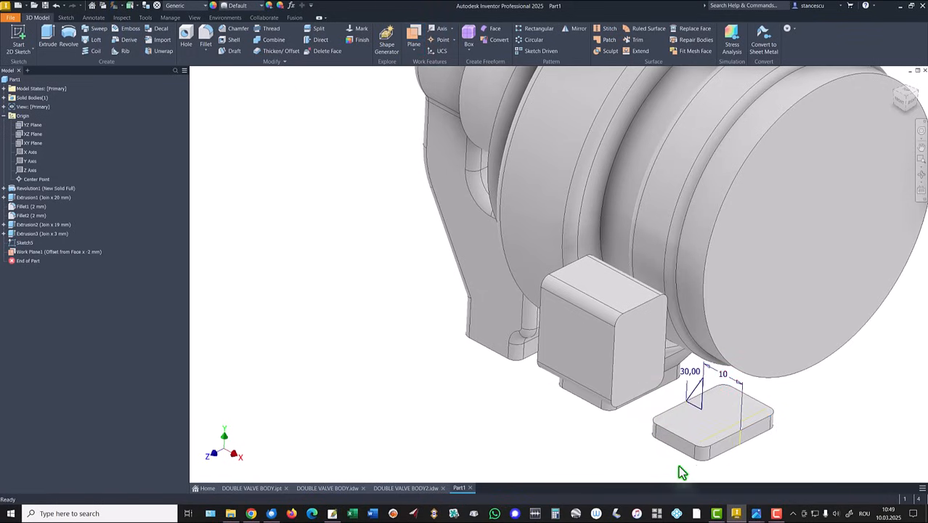
Step: Auto-resize the new offset work plane to fit the model
left_click(766, 418)
right_click(763, 414)
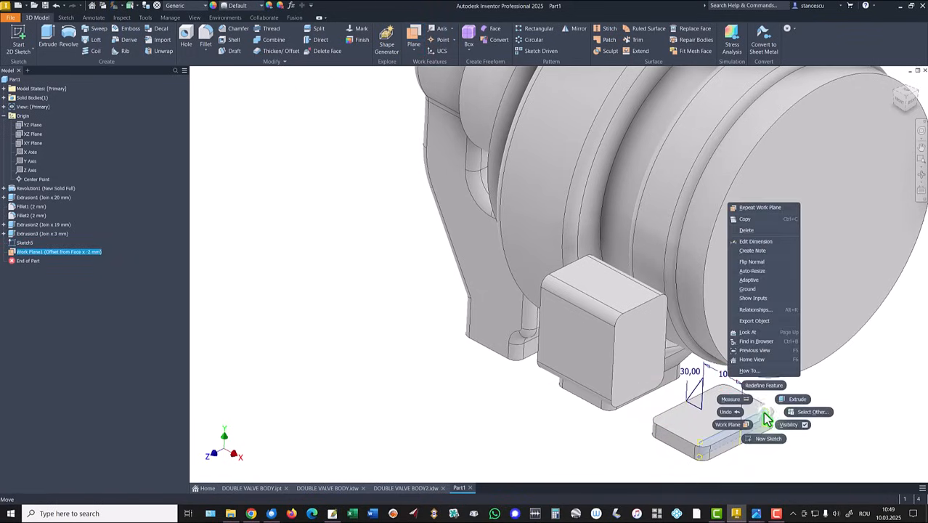
left_click(755, 273)
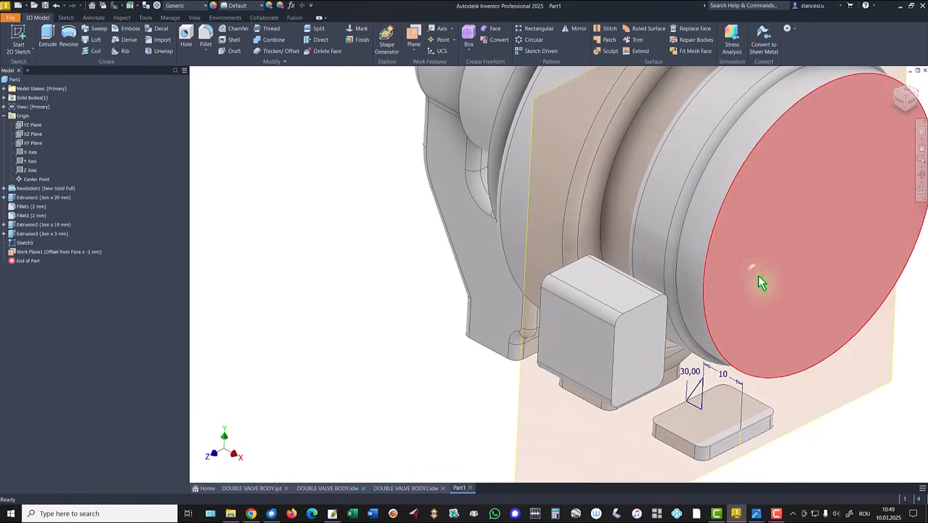
Step: Start a new sketch on the offset work plane and slice the graphics at the sketch plane
key("F6")
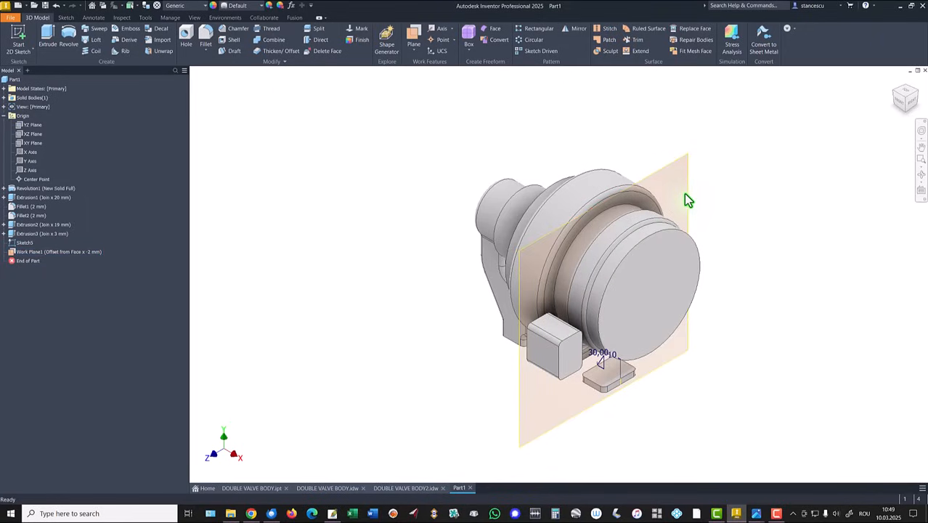
middle_click_drag(690, 193, 714, 383, "shift")
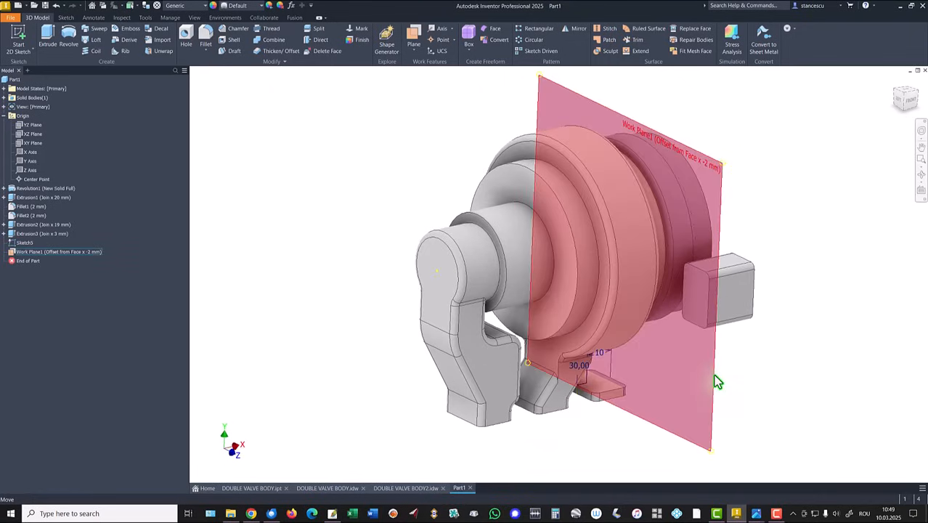
left_click(715, 379)
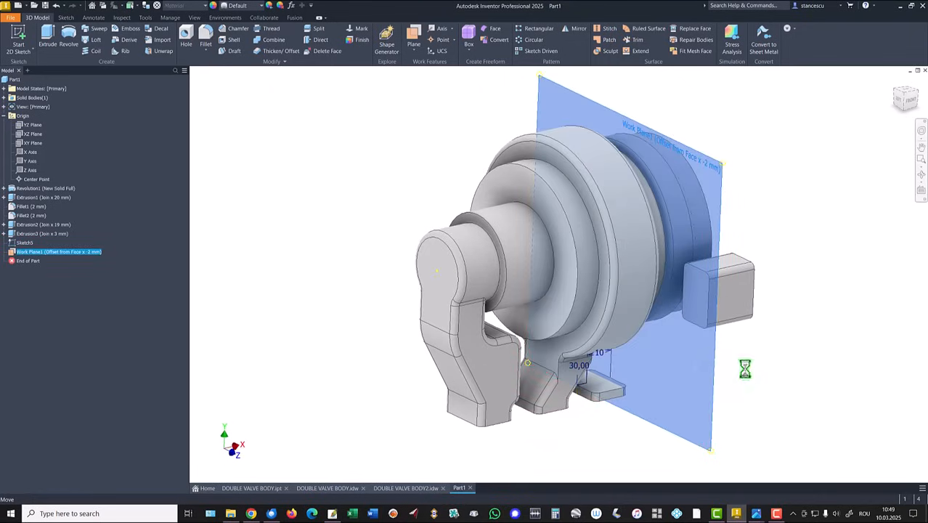
key("F7")
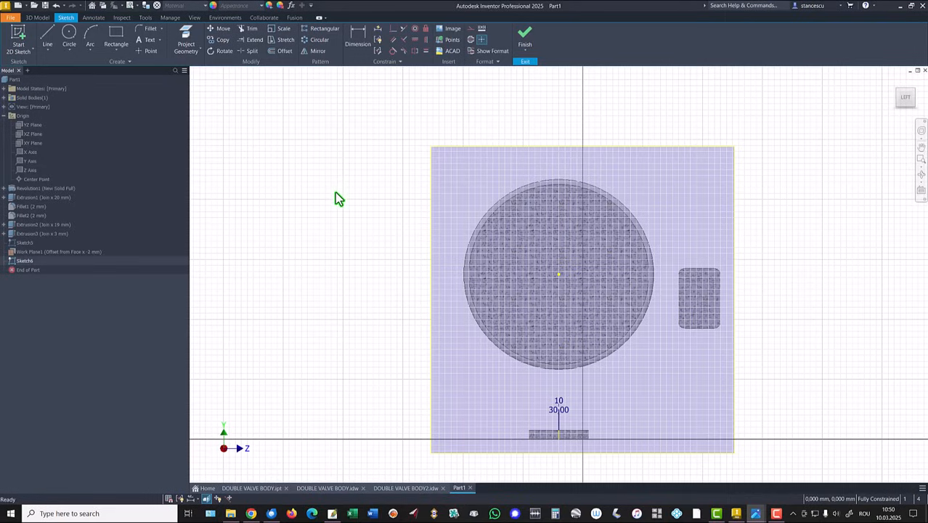
Step: Project the small plate's upper edge and its end edge nearest the rounded block into the sketch
left_click(186, 42)
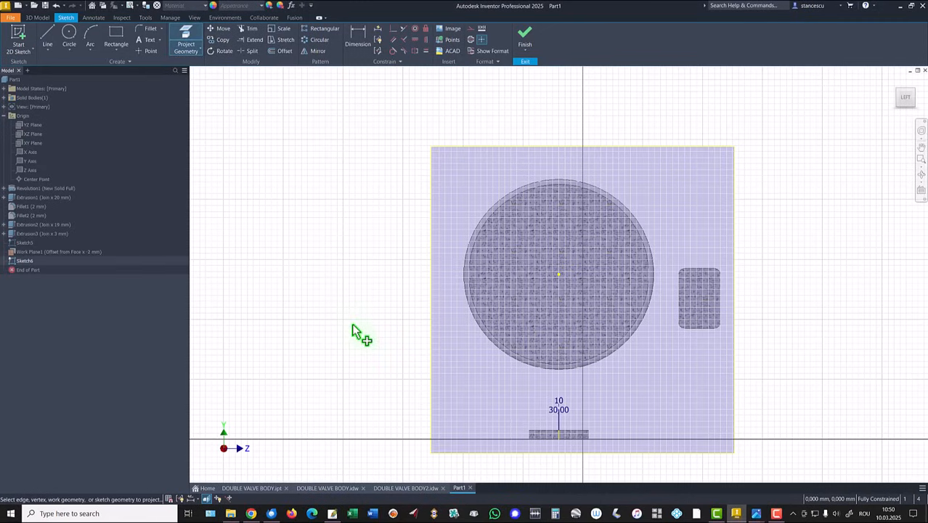
left_click(546, 434)
scroll(617, 430, "up", 3)
middle_click_drag(617, 429, 636, 341)
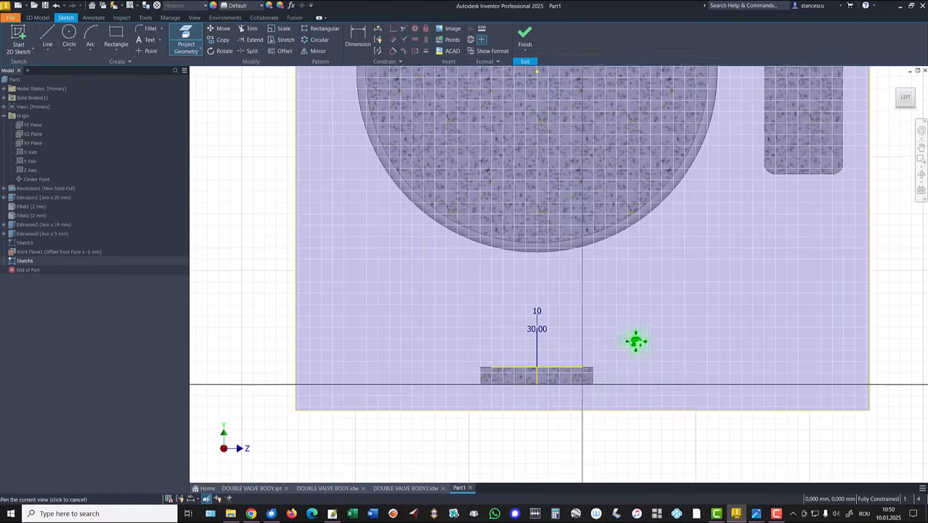
left_click(588, 372)
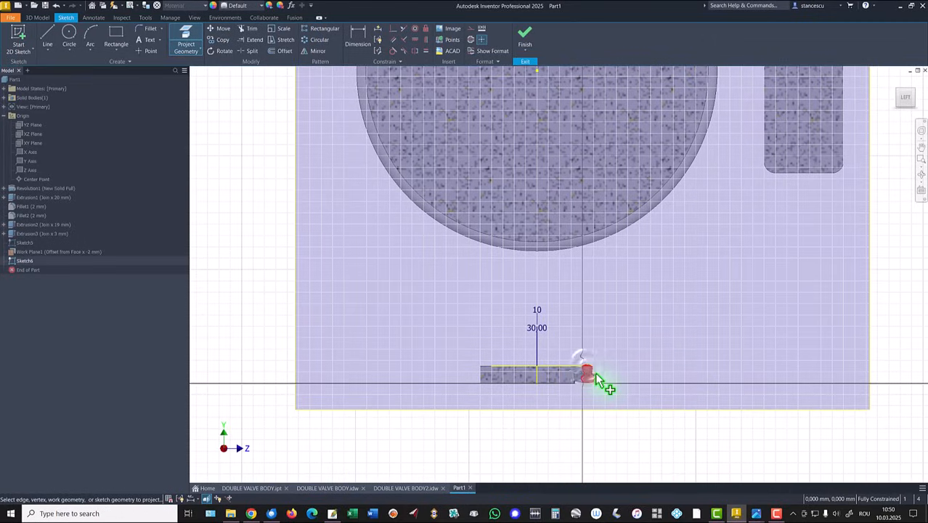
left_click(591, 374)
key("Escape")
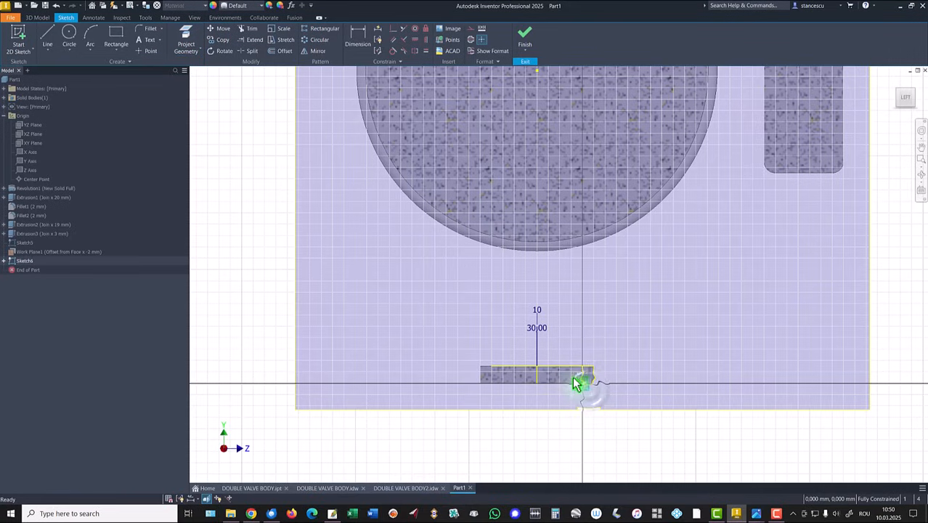
Step: Project the remaining corner edge of the small plate and the rounded block's full outline into the sketch
right_click(560, 432)
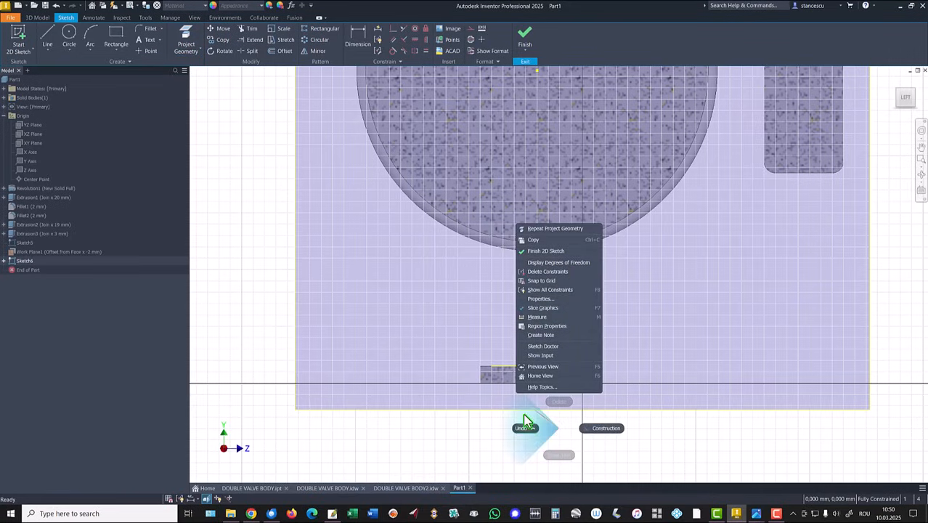
left_click(605, 428)
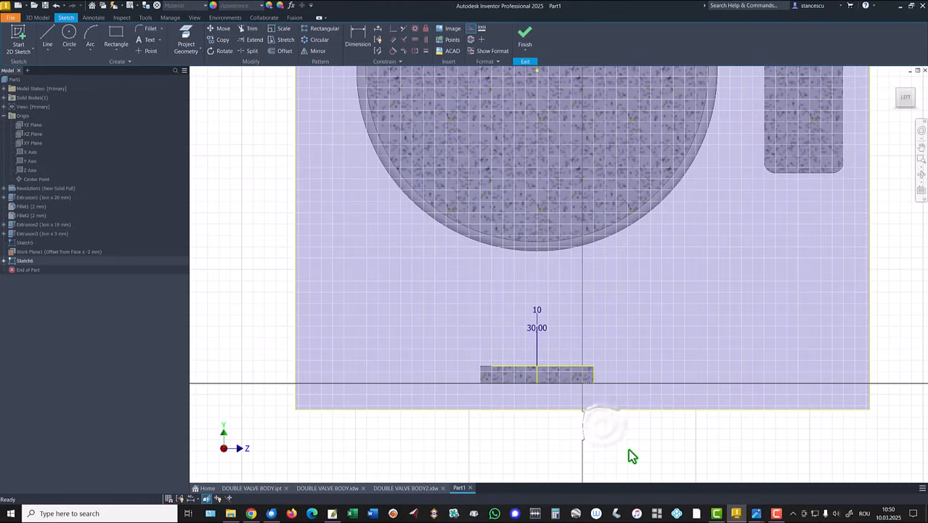
left_click(186, 40)
left_click(485, 366)
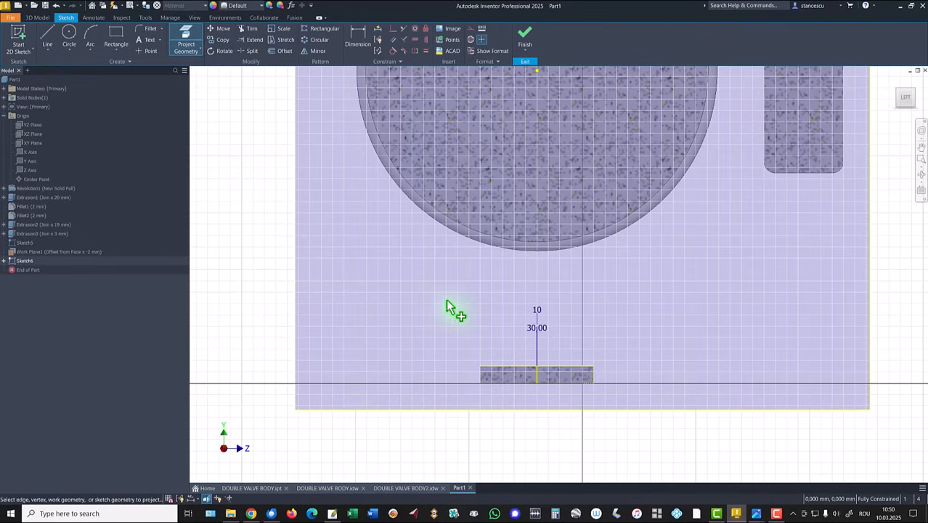
middle_click_drag(457, 301, 464, 381)
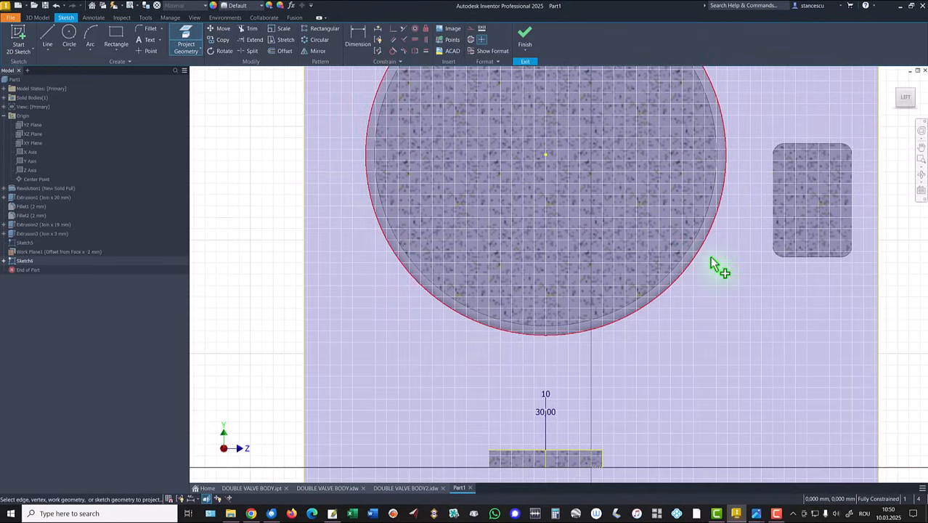
left_click(793, 217)
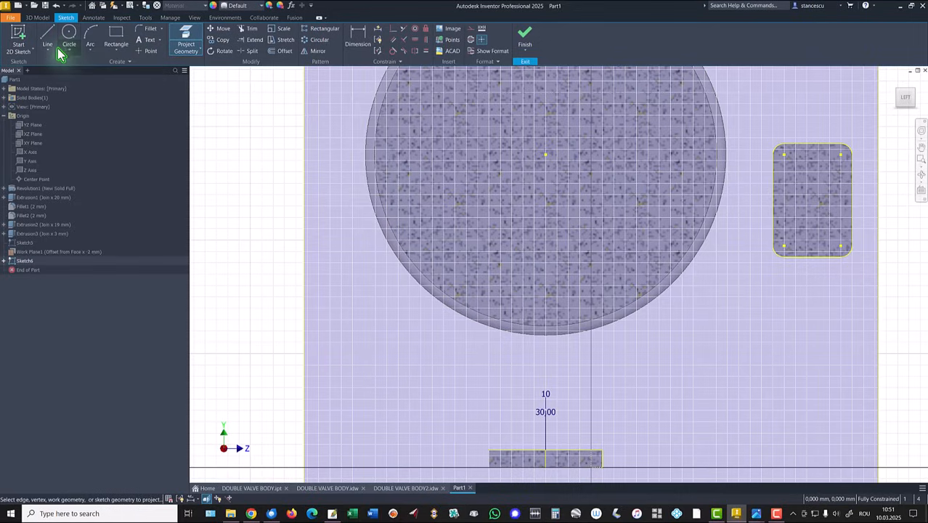
Step: Draw a centre-point arc of about 40 mm radius around the body axis, from the rounded block's inner side to just past the lowest point
left_click(90, 51)
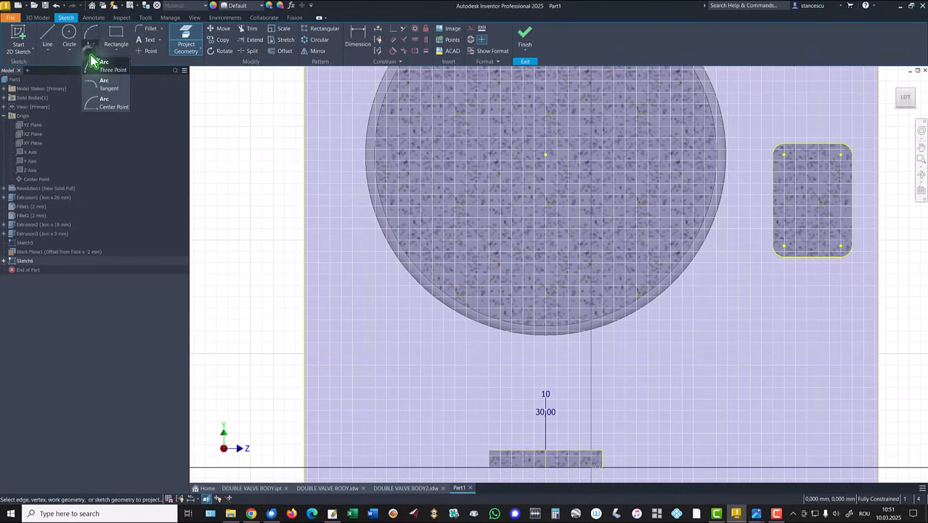
left_click(99, 103)
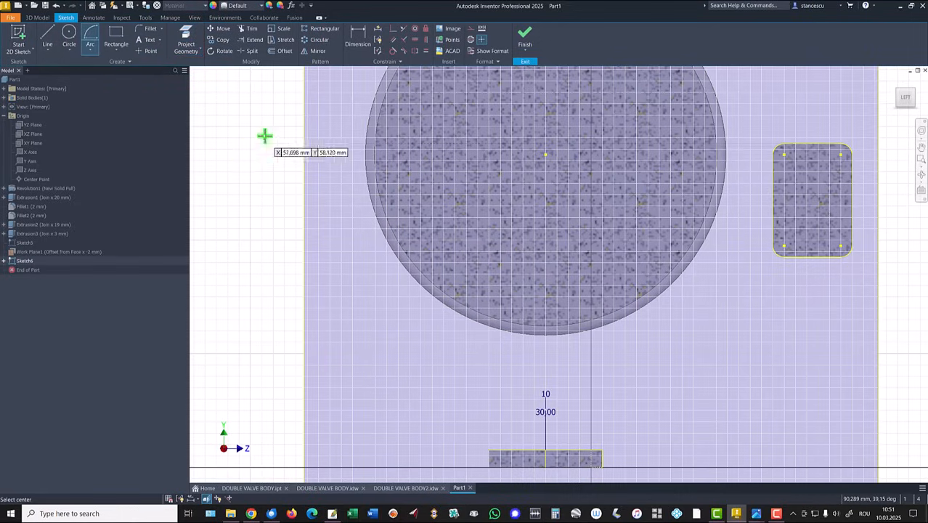
left_click(545, 155)
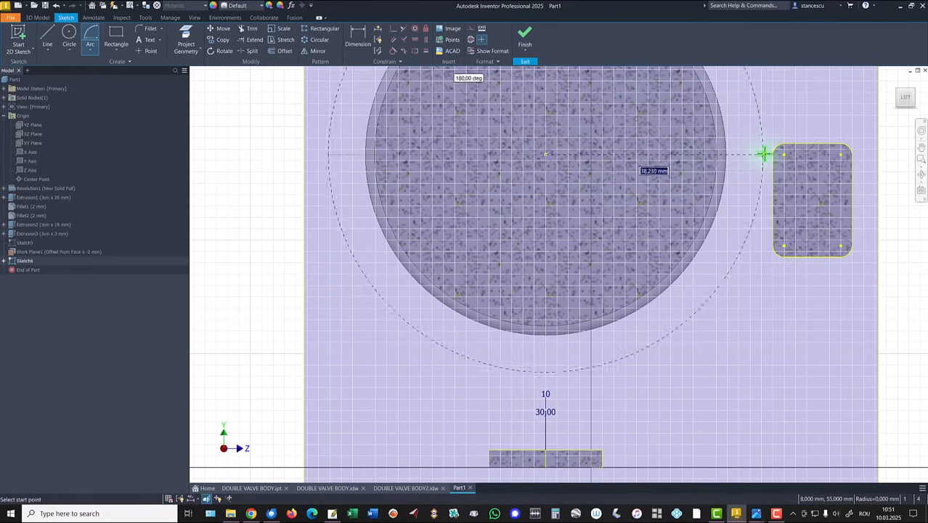
left_click(773, 155)
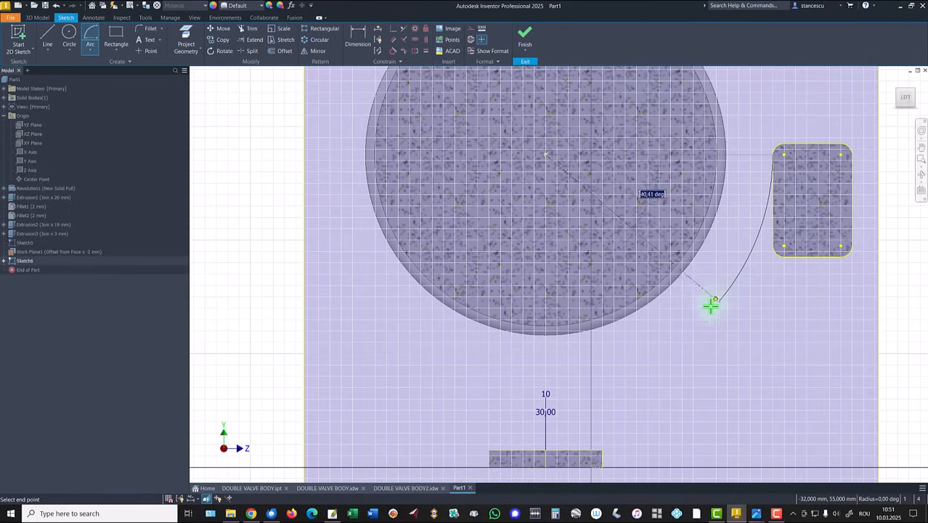
left_click(540, 373)
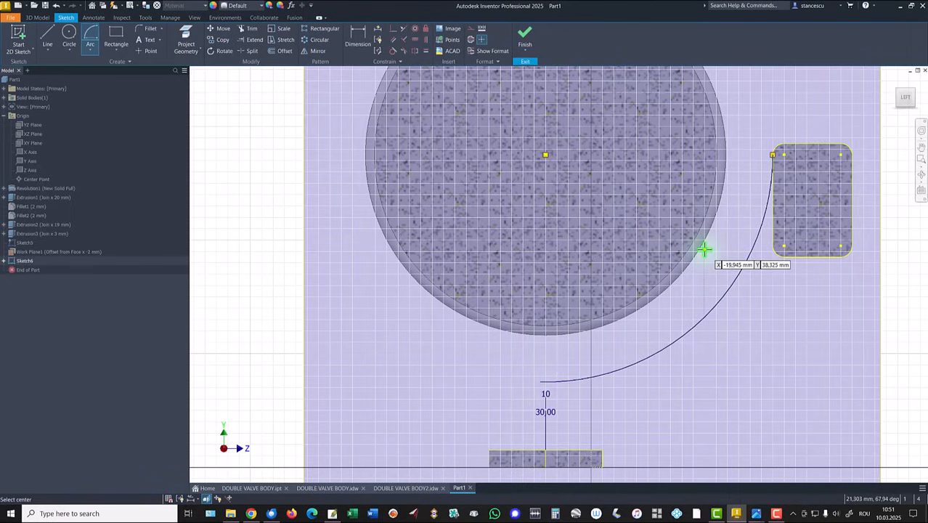
Step: Draw a concentric arc of about 54 mm radius from the rounded block's outer side, and extend it to the small plate's projected end edge
left_click(545, 156)
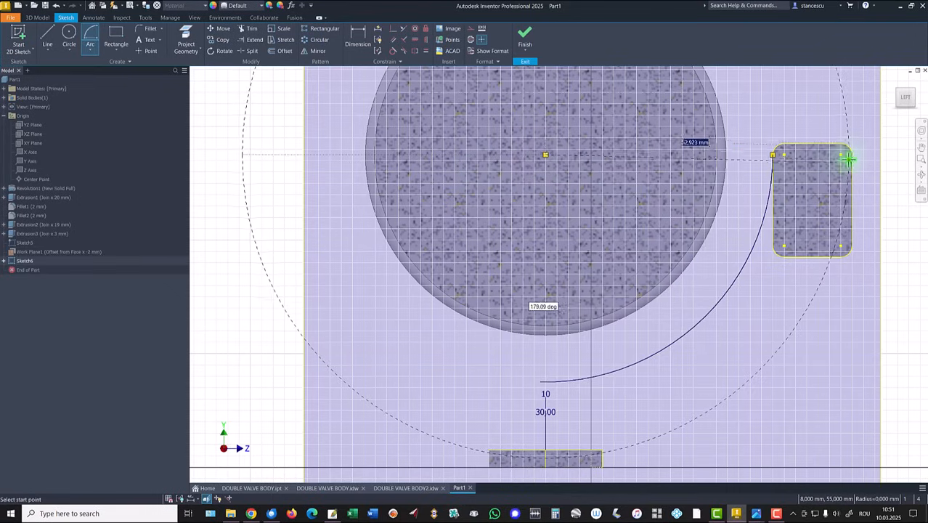
left_click(850, 155)
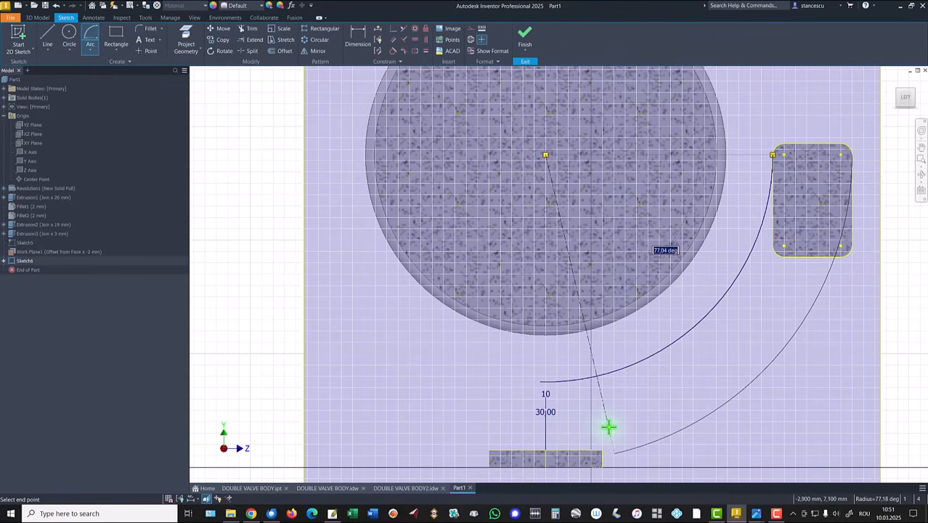
left_click(604, 451)
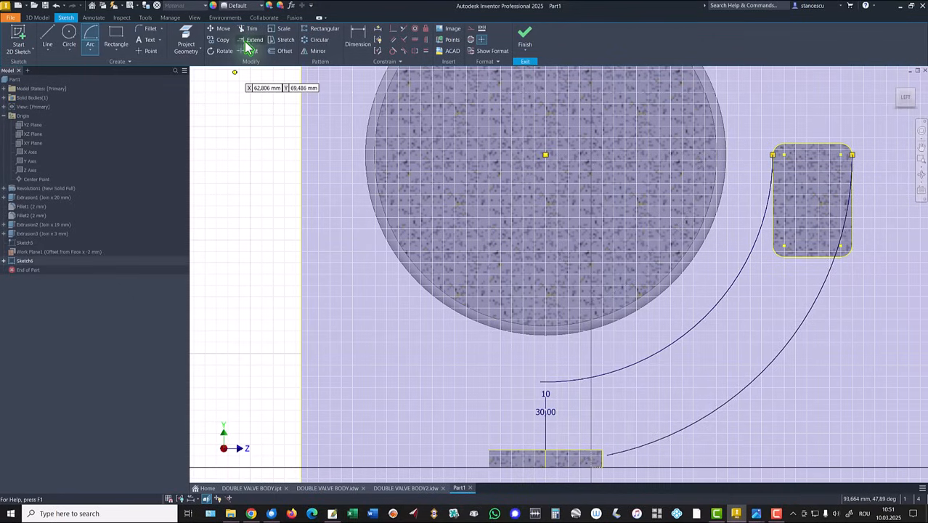
left_click(251, 40)
left_click(622, 453)
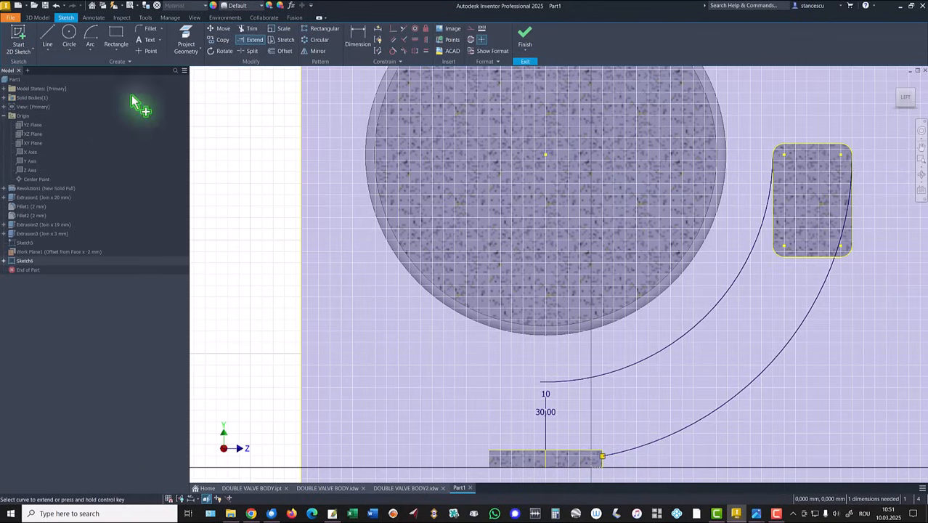
Step: Draw a three-point arc from the inner arc's lower end to the upper far corner of the small plate
left_click(88, 51)
left_click(95, 72)
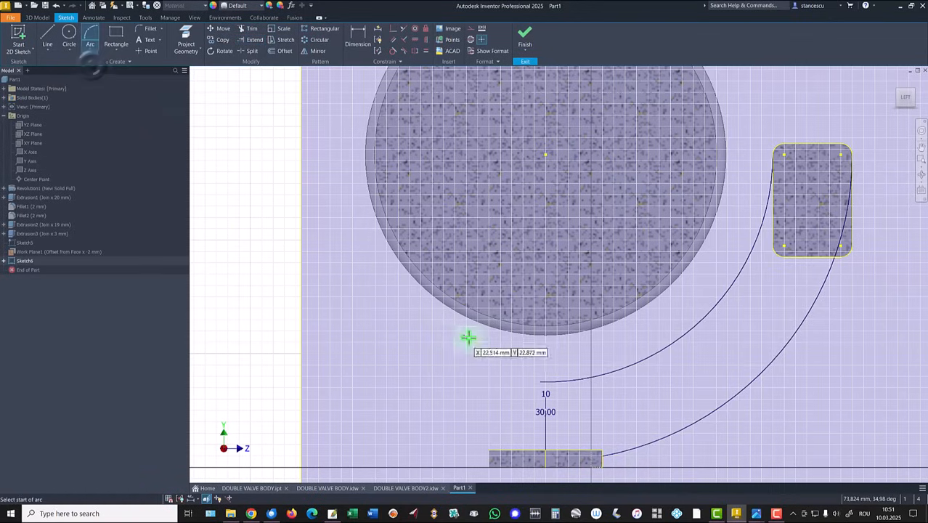
left_click(541, 380)
left_click(487, 450)
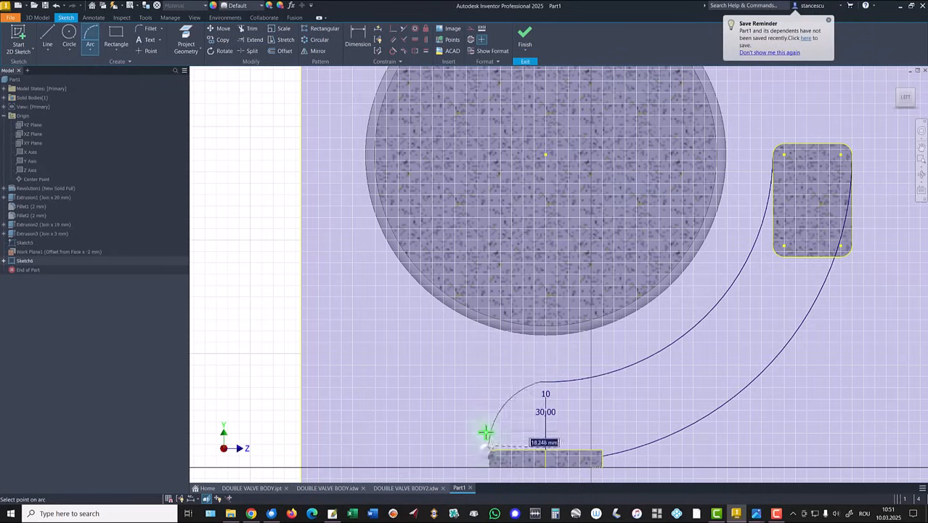
left_click(511, 404)
left_click(774, 54)
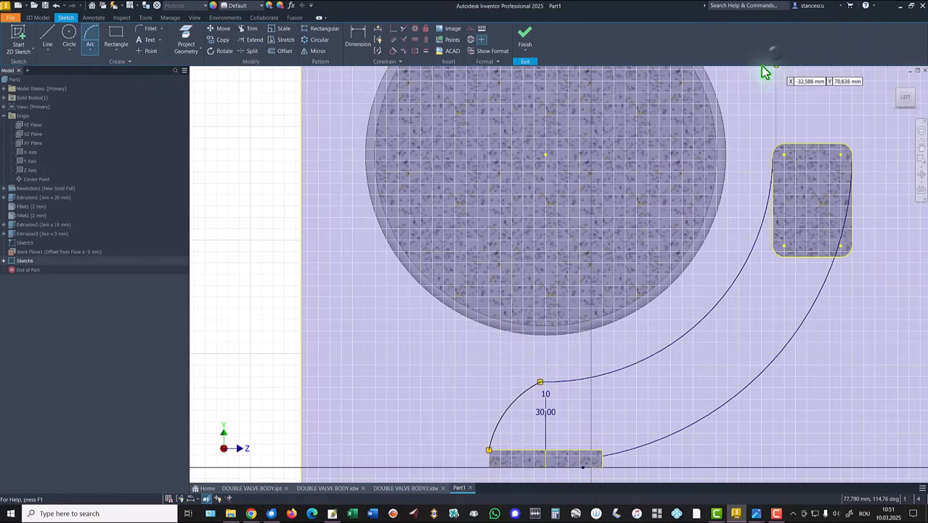
Step: Make the short arc tangent to the inner passage arc and perpendicular to the small plate's projected upper edge
left_click(393, 52)
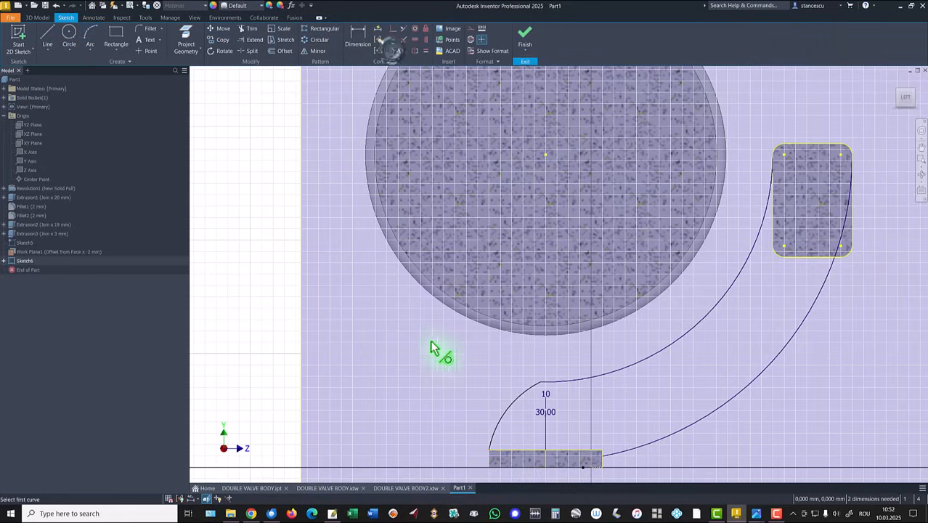
left_click(513, 409)
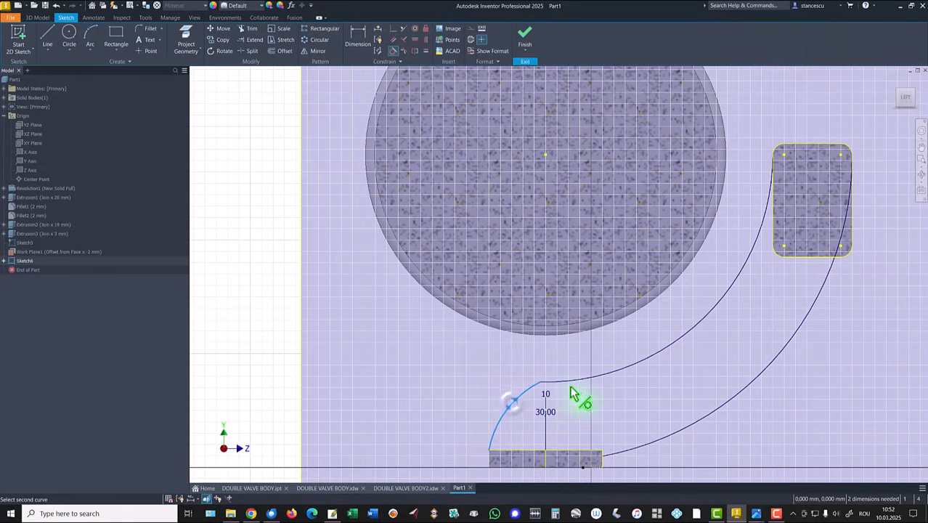
left_click(577, 380)
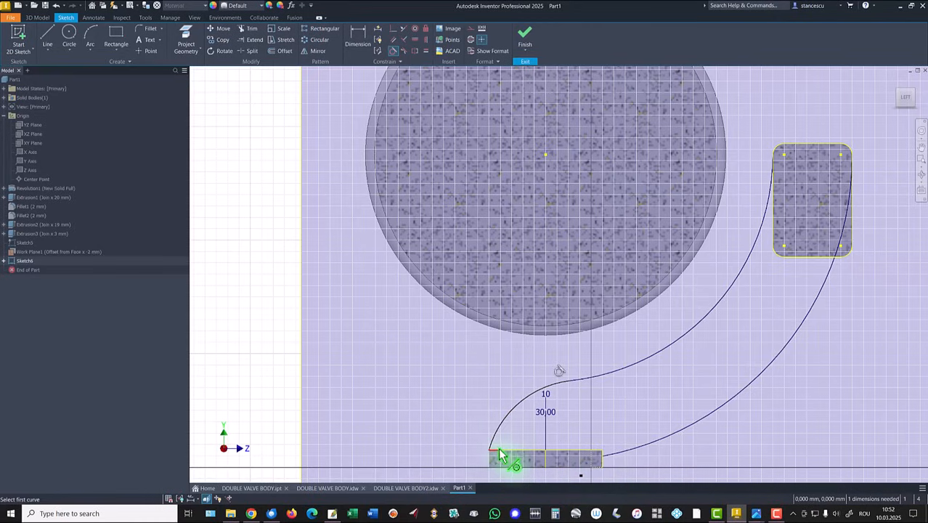
left_click(404, 40)
left_click(496, 432)
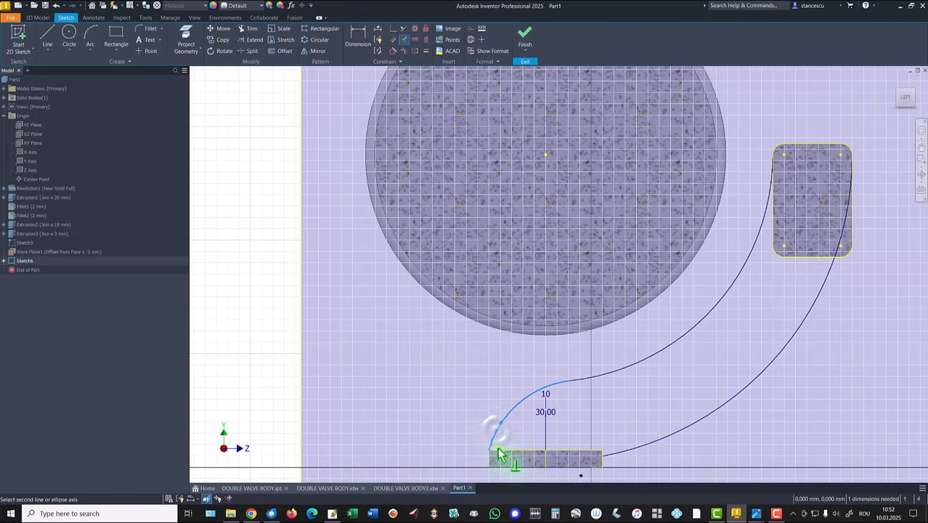
left_click(496, 454)
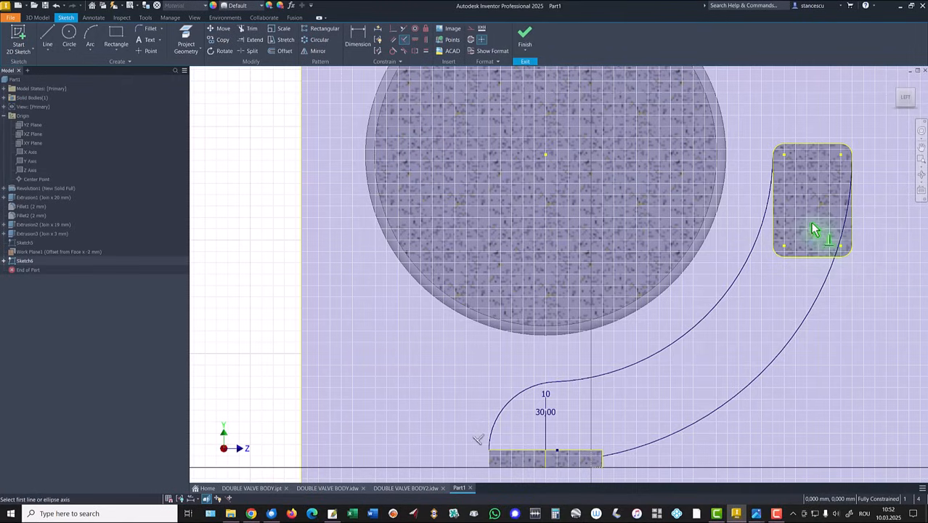
left_click(450, 301)
key("Escape")
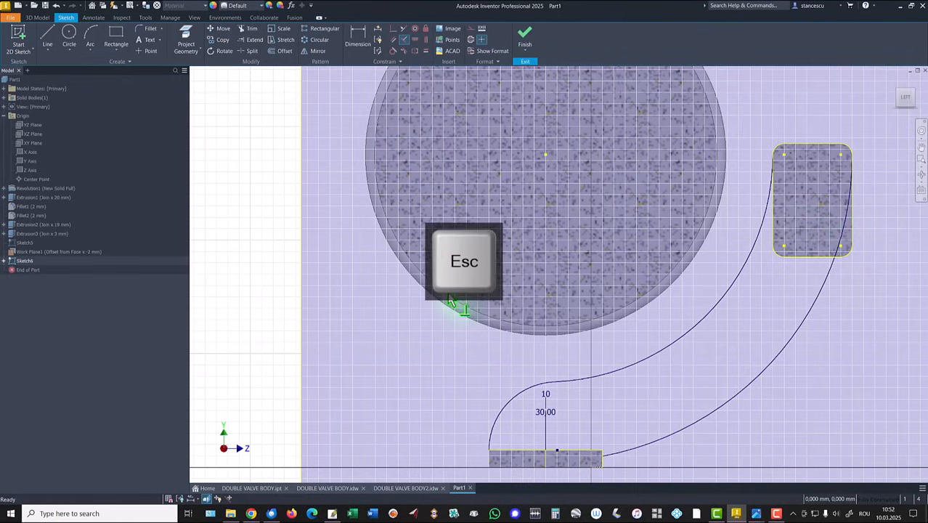
Step: Turn the rounded block's projected inner and lower edges with their corner into construction geometry and finish the sketch
left_click_drag(794, 220, 775, 288)
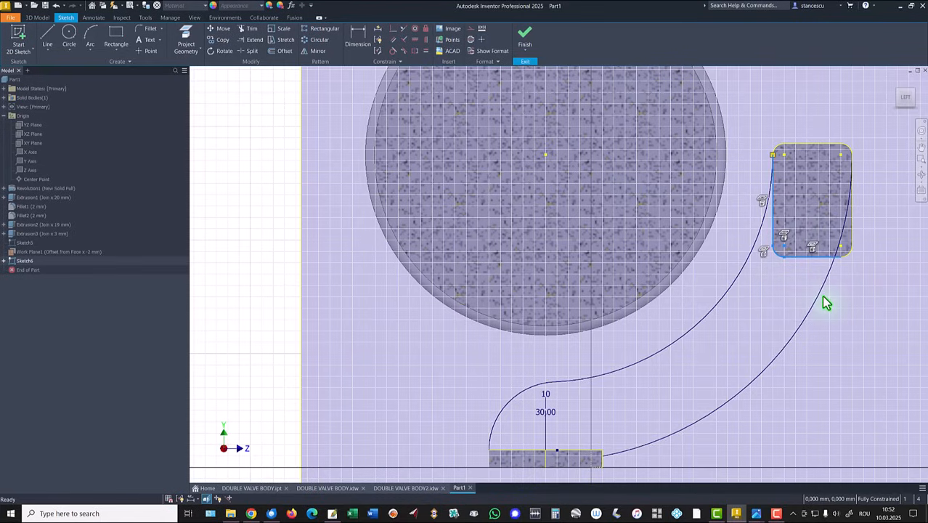
right_click(880, 268)
left_click(891, 264)
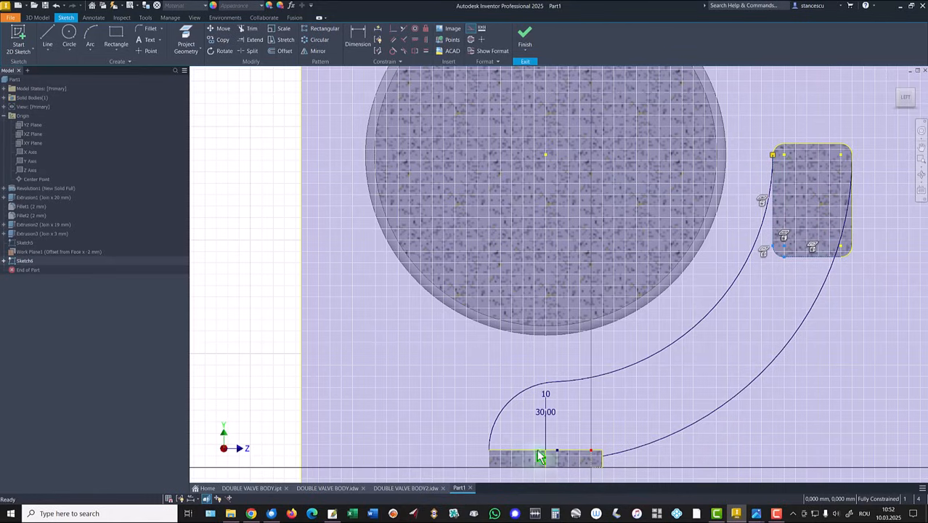
left_click(524, 38)
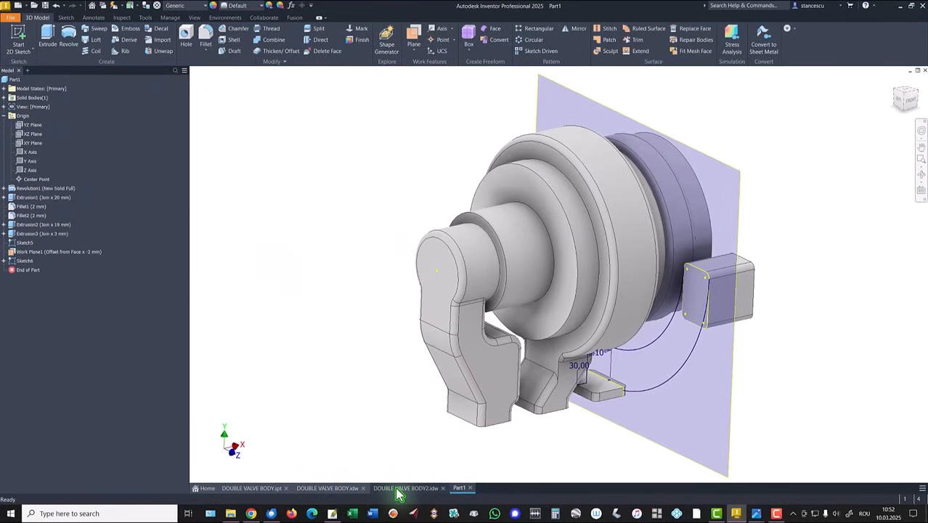
Step: Check the passage width in the DOUBLE VALVE BODY drawing and extrude the curved profile in Part1 8 mm away from the rounded block, joined
left_click(327, 488)
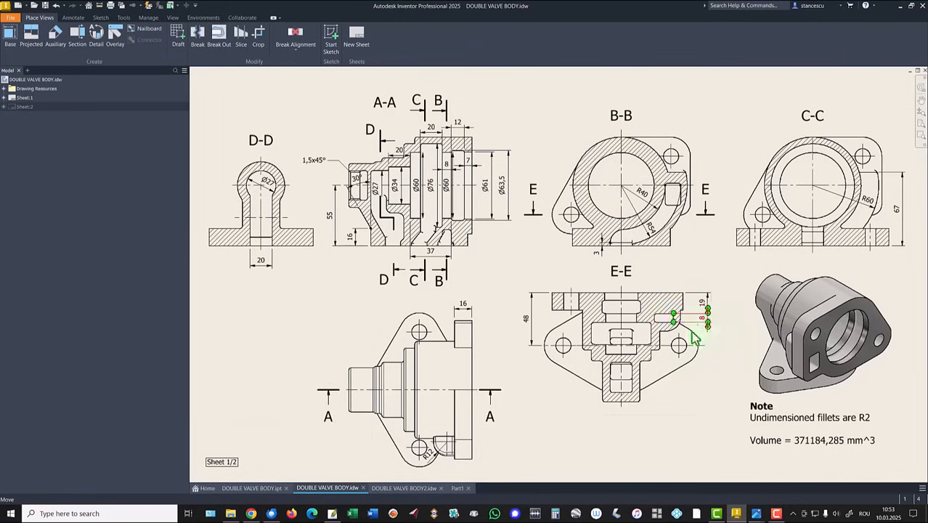
left_click(457, 488)
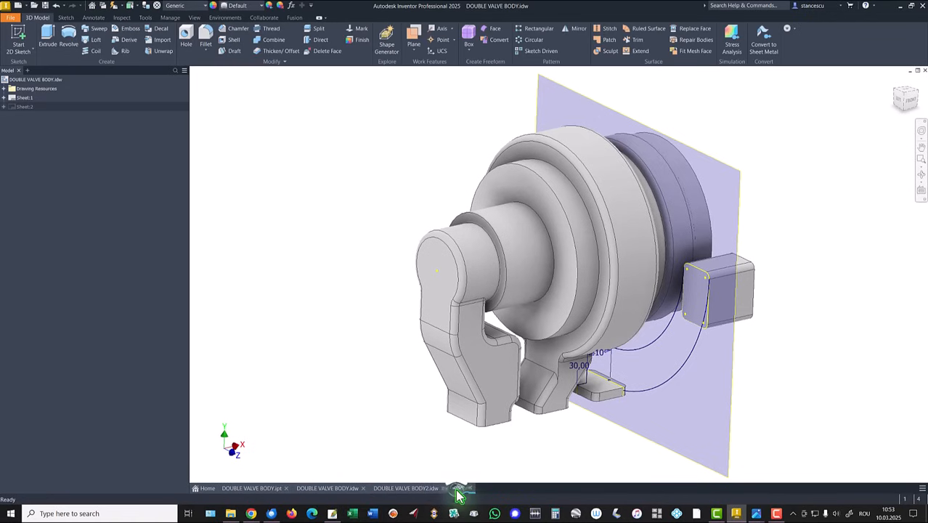
left_click(45, 42)
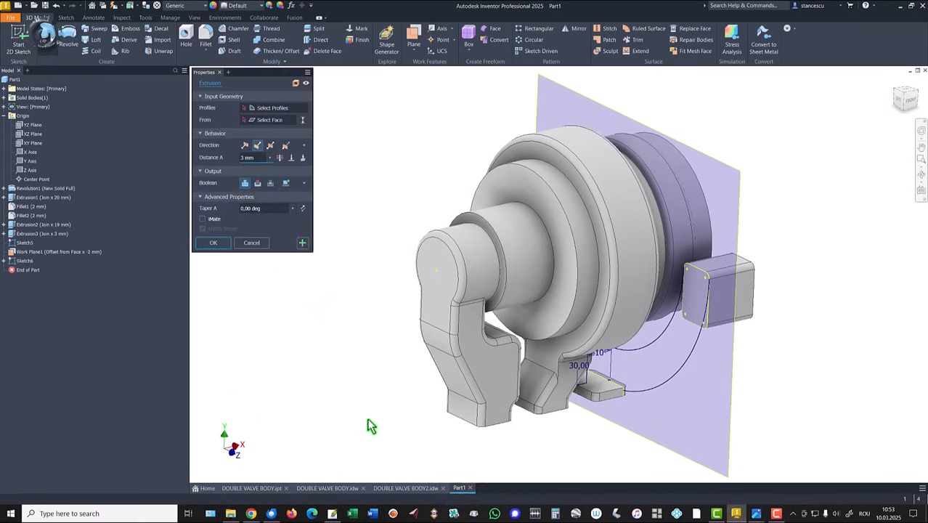
left_click(677, 369)
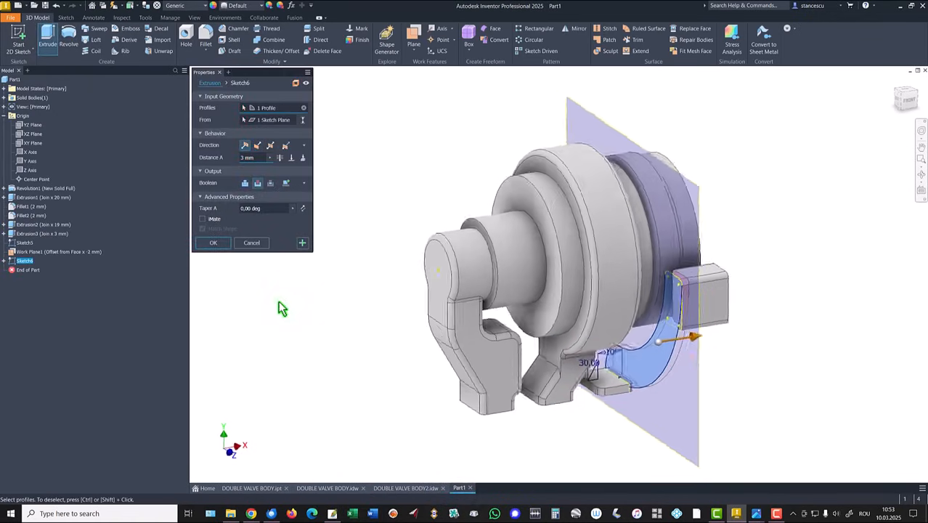
left_click(257, 145)
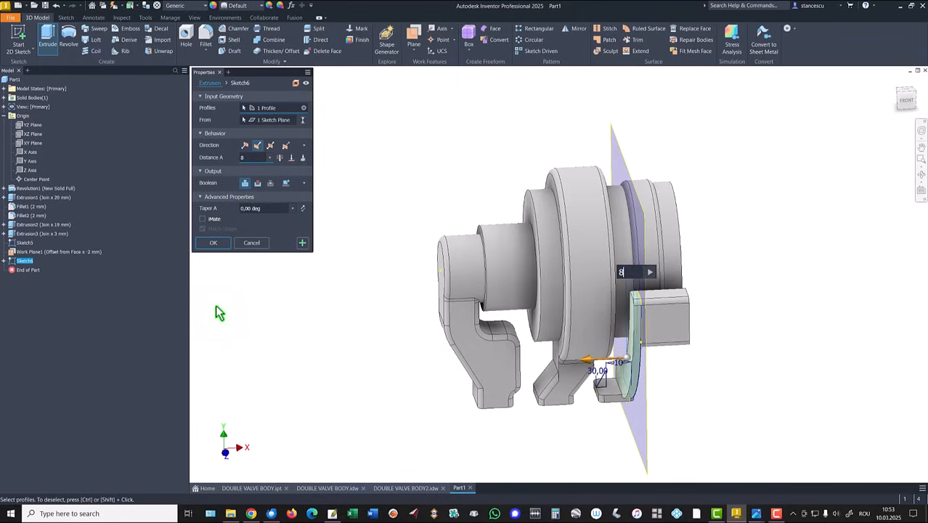
left_click(219, 244)
Step: Hide the offset work plane that carried the curved passage sketch
key("F6")
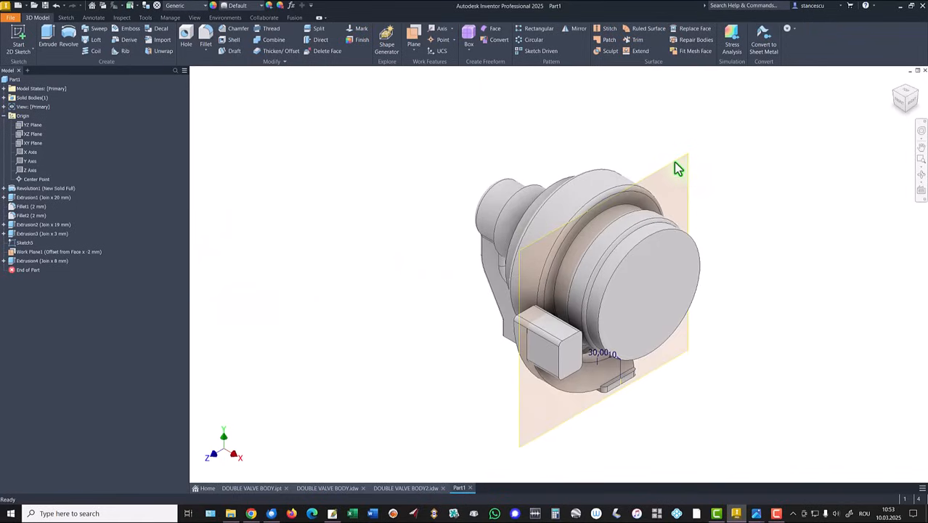
right_click(675, 161)
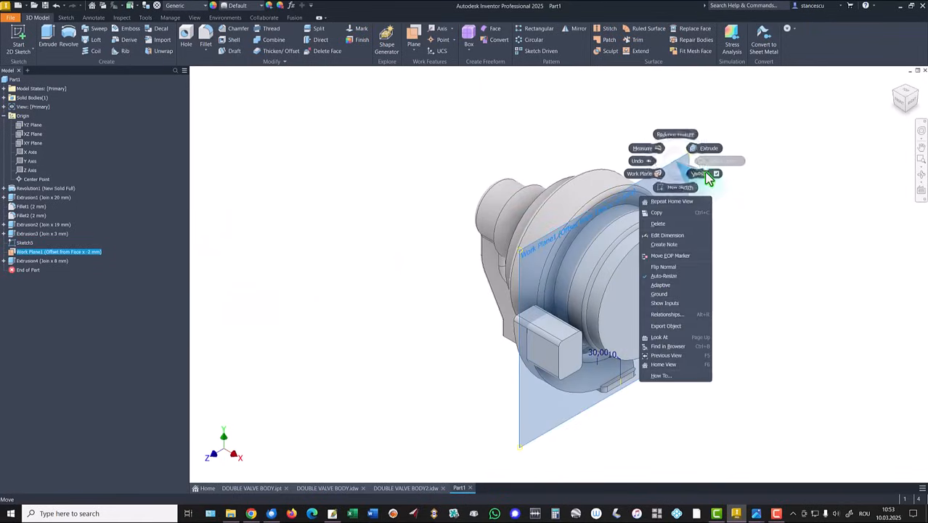
left_click(703, 174)
Step: Extrude the triangular profile above the small plate up to the plate's end face nearest the rounded block, joined to the body
middle_click_drag(450, 365, 582, 400, "shift")
scroll(584, 396, "up", 4)
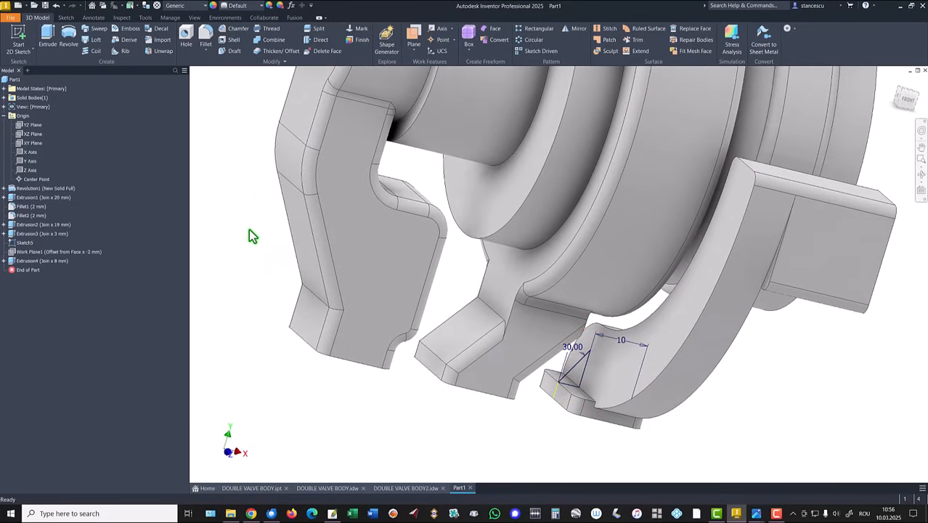
left_click(47, 34)
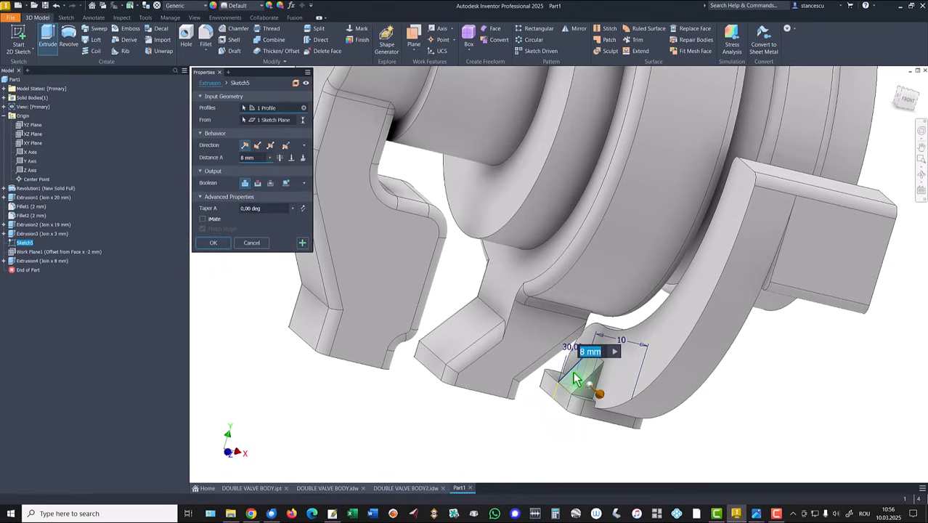
left_click(291, 158)
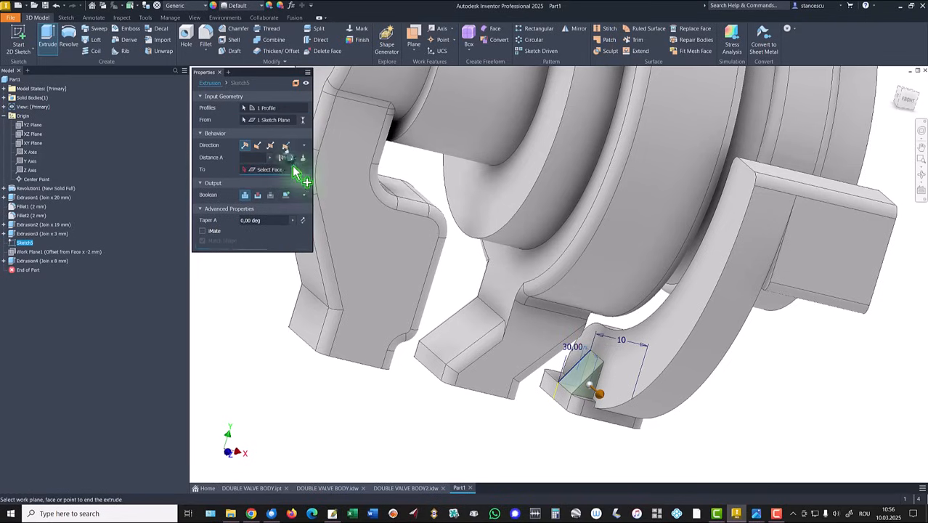
left_click(617, 423)
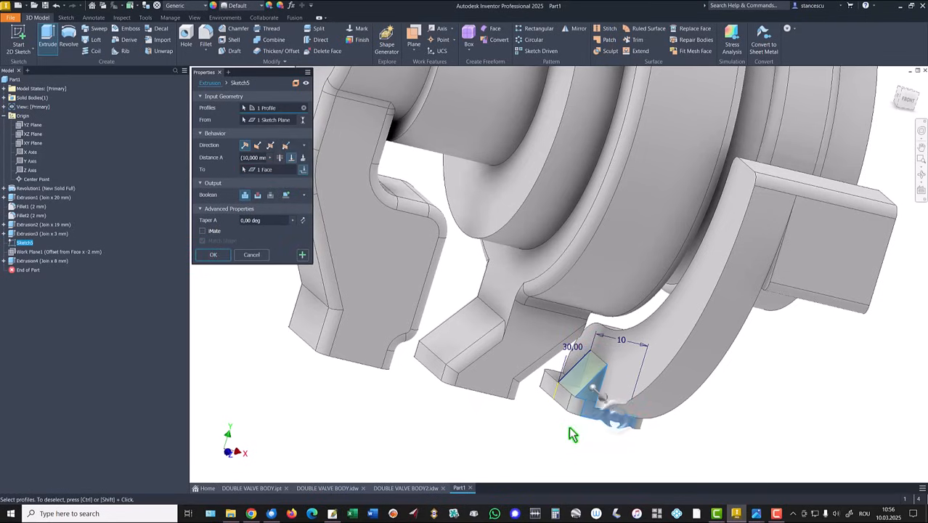
left_click(302, 254)
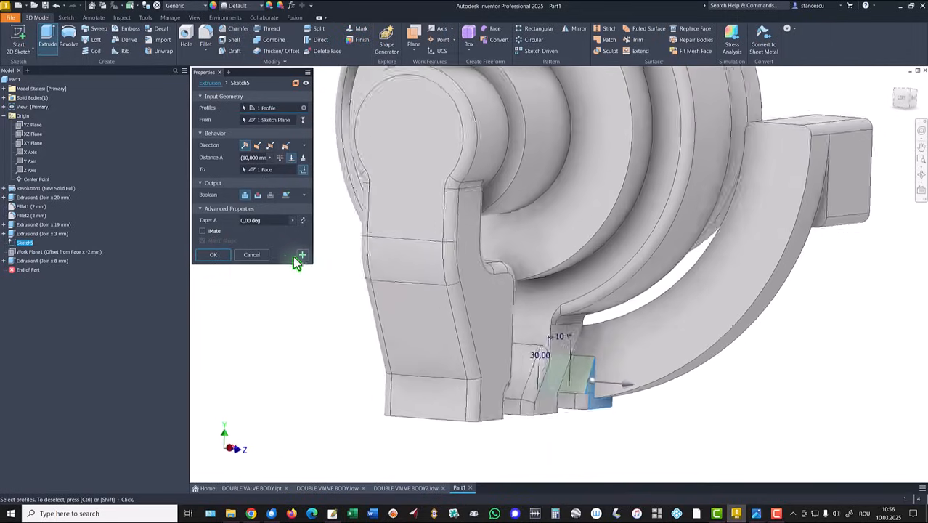
Step: Extrude the same triangular profile in the opposite direction up to the small plate's far end face, joined to the body
middle_click_drag(438, 392, 476, 406, "shift")
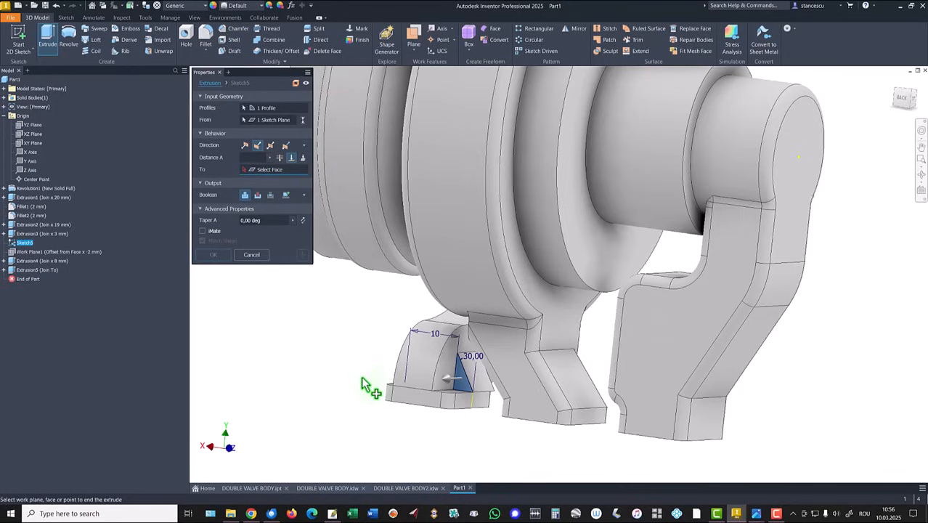
left_click(416, 396)
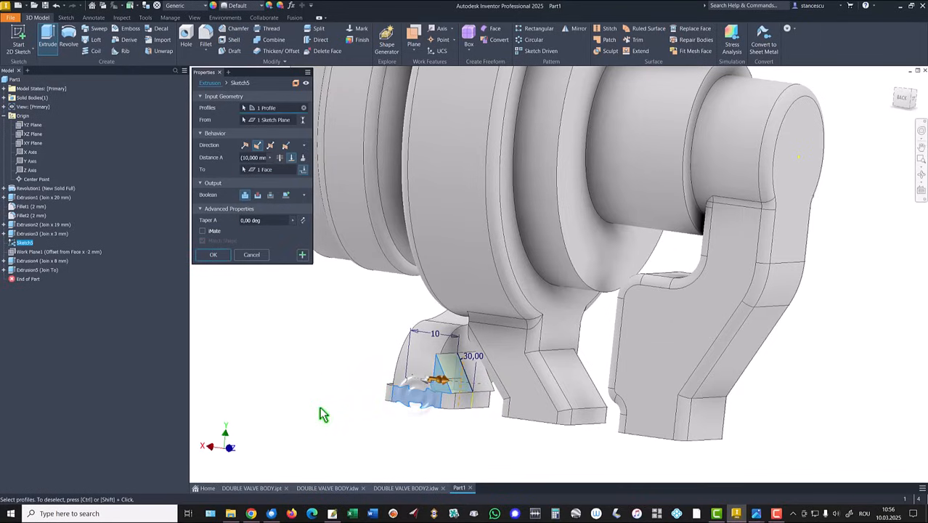
left_click(225, 255)
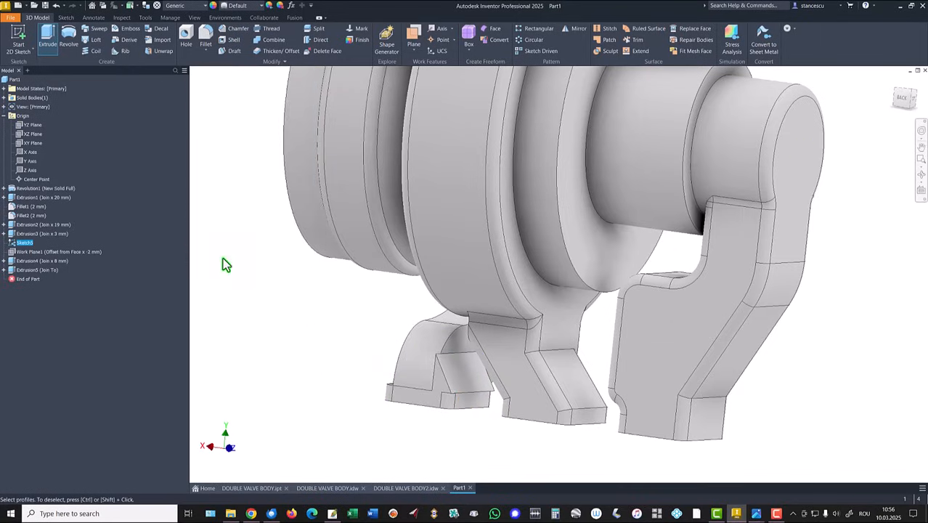
Step: Create a sketch containing the outline of the small sliver face where the wedge protrudes beyond the passage's short arc
middle_click_drag(255, 332, 589, 372, "shift")
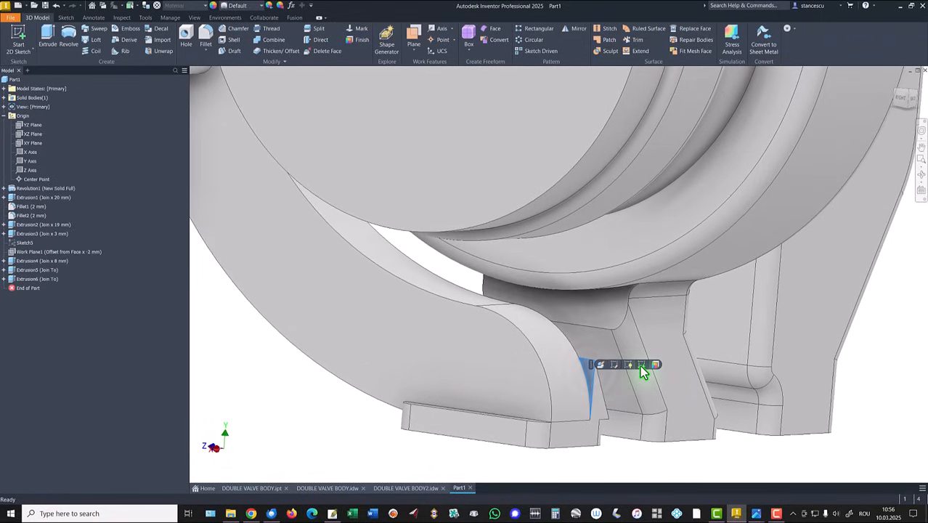
left_click(640, 366)
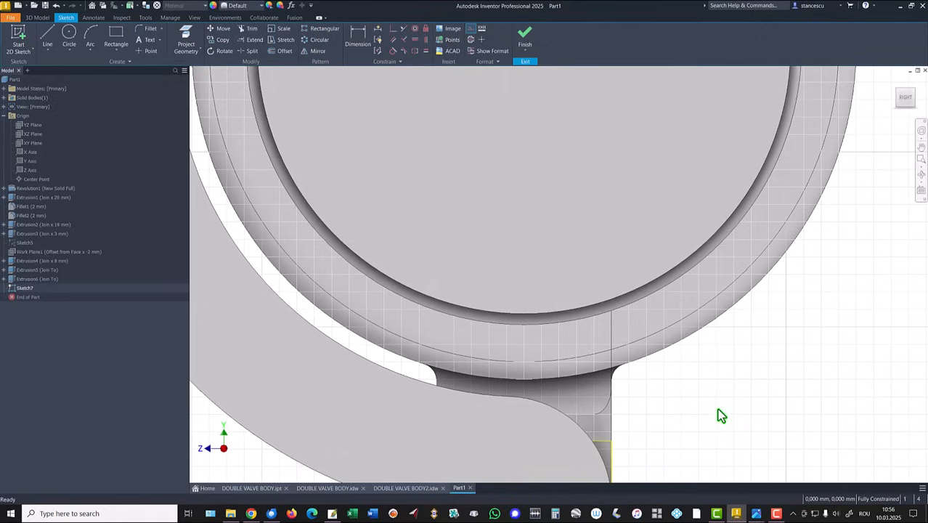
left_click(524, 36)
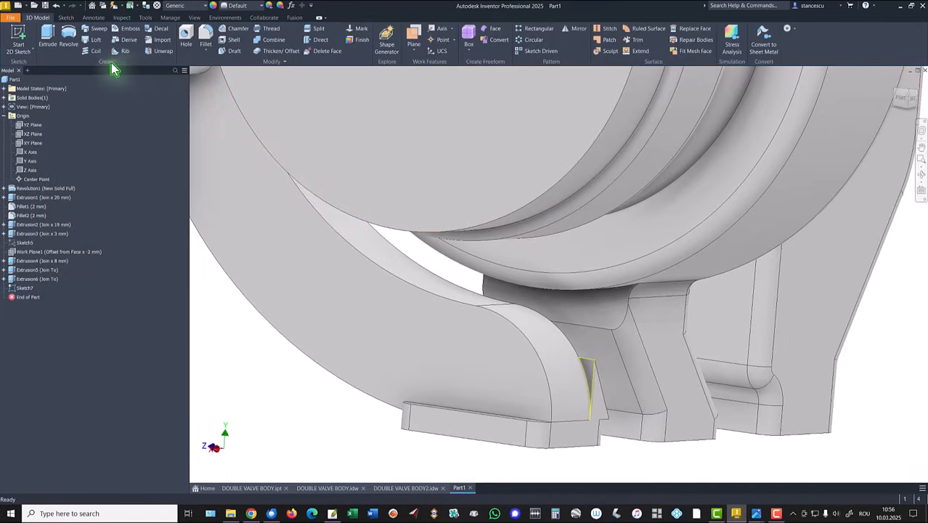
Step: Cut-extrude the sliver profile up to the wedge's sloping face to remove the material protruding beyond the short arc
left_click(47, 38)
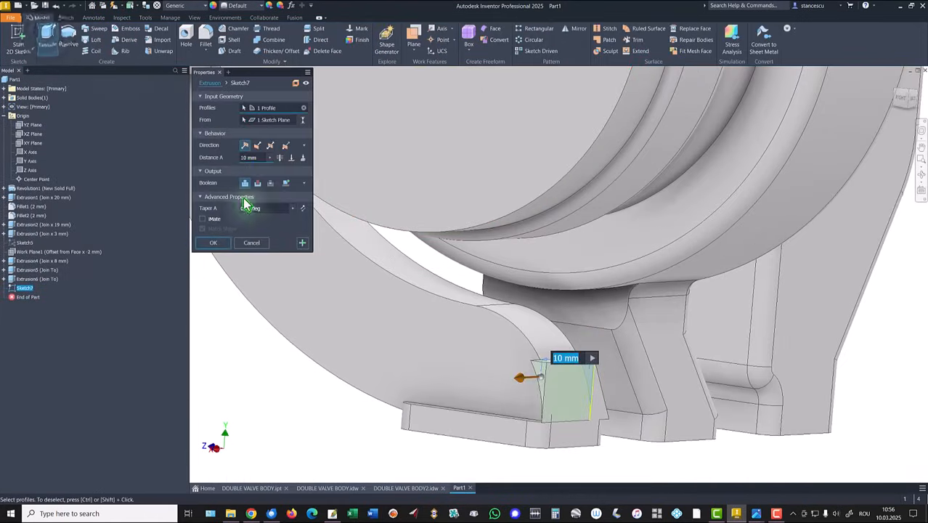
middle_click_drag(270, 277, 400, 396, "shift")
left_click(291, 159)
left_click(472, 368)
middle_click_drag(254, 339, 211, 298, "shift")
left_click(221, 253)
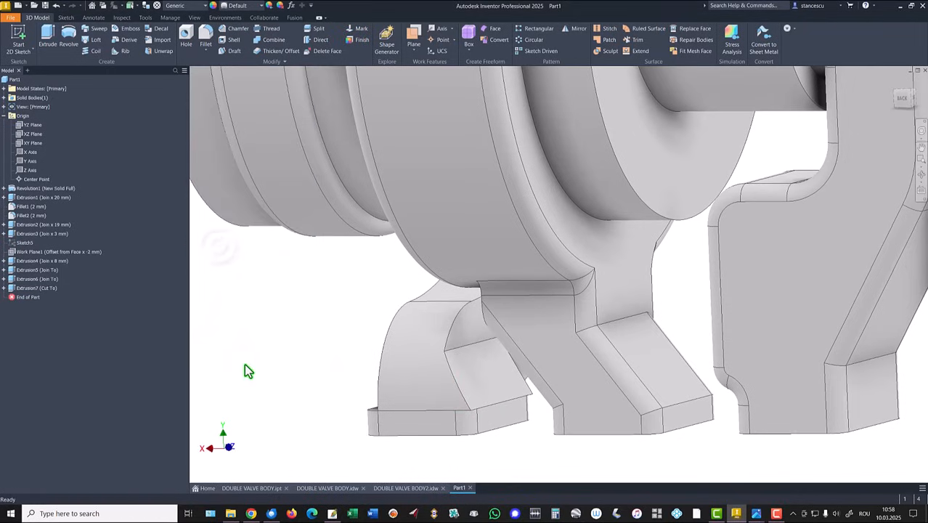
Step: Create a sketch on the underside of the wedge containing the outlines of the two small corner faces overhanging the small plate's rounded corners
middle_click_drag(285, 359, 374, 378, "shift")
scroll(464, 362, "down", 4)
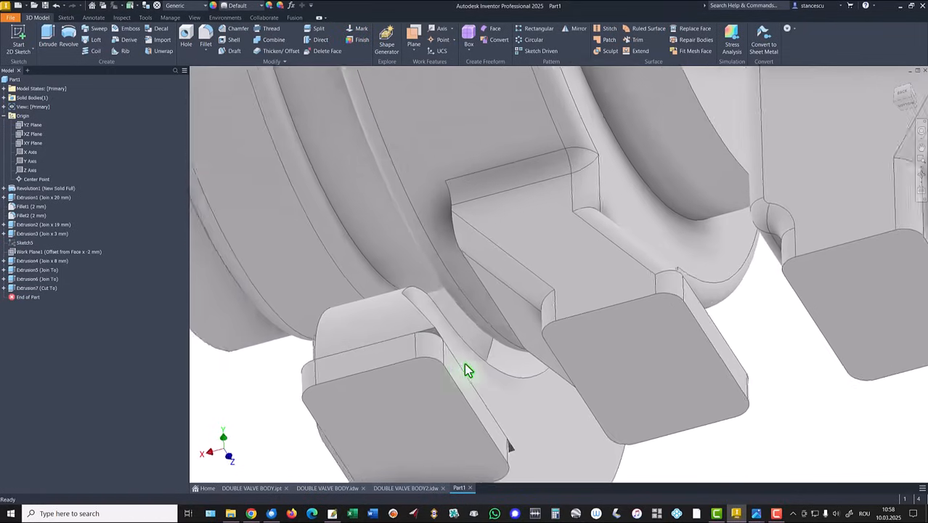
scroll(396, 335, "down", 3)
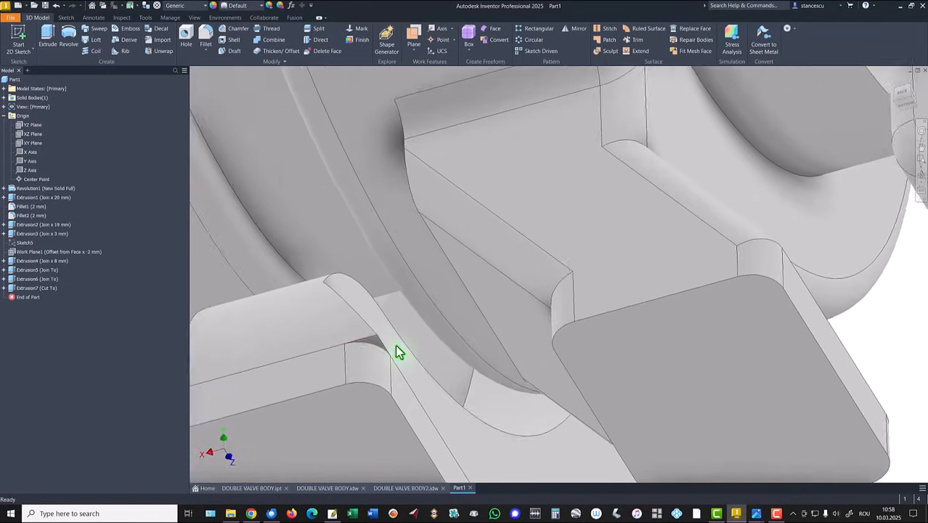
middle_click_drag(361, 355, 397, 338, "shift")
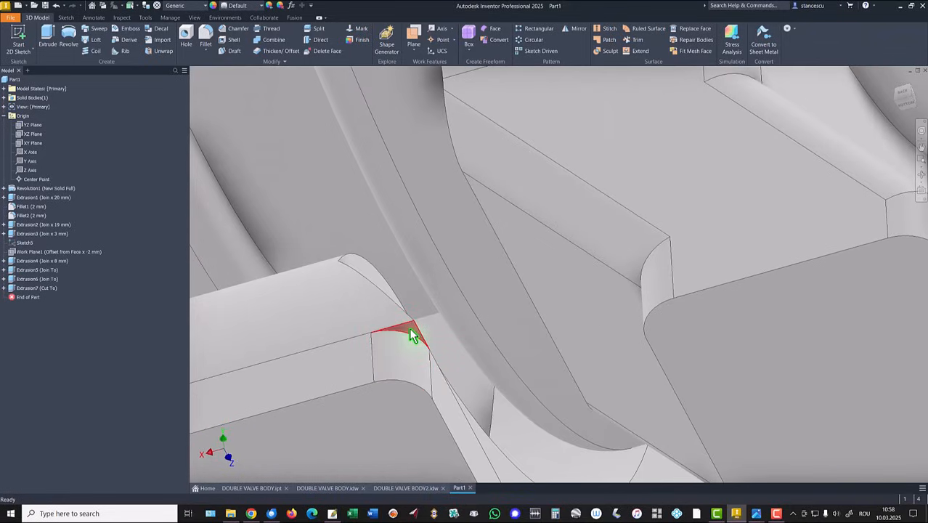
left_click(461, 324)
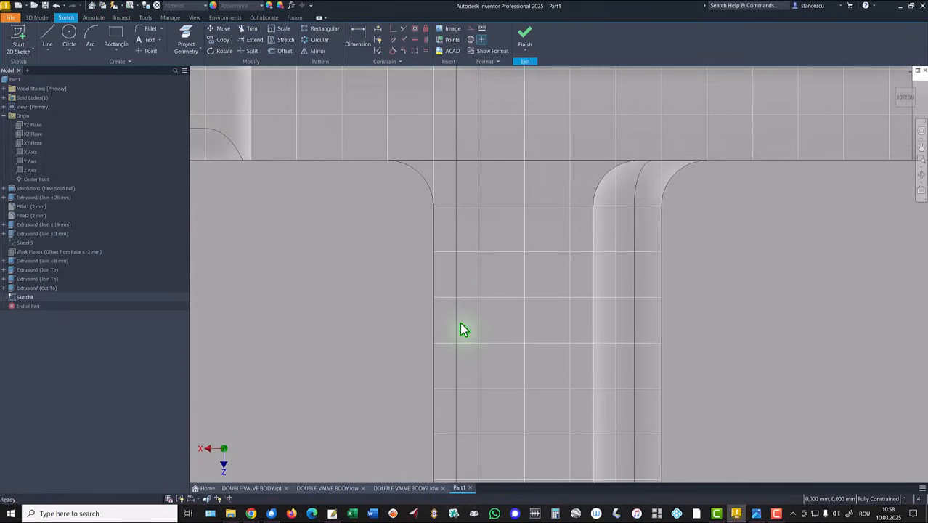
key("F5")
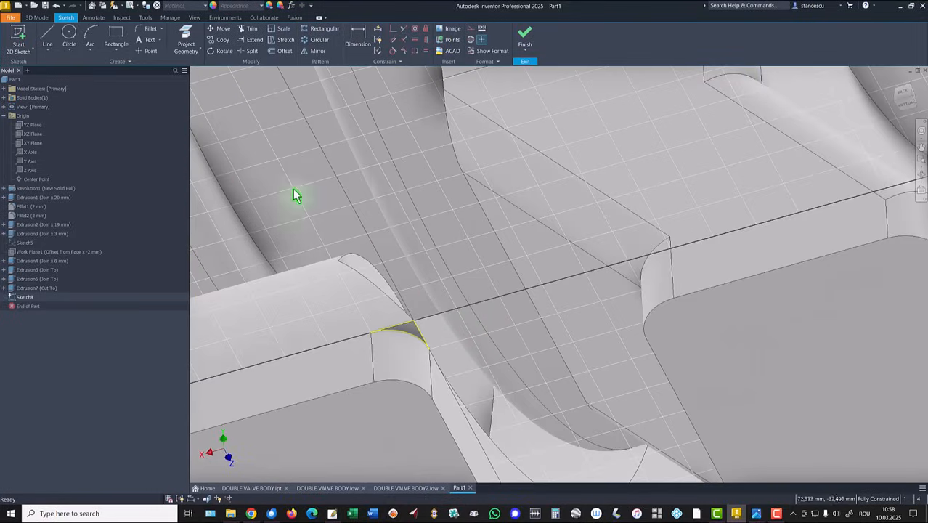
left_click(186, 42)
scroll(493, 373, "up", 5)
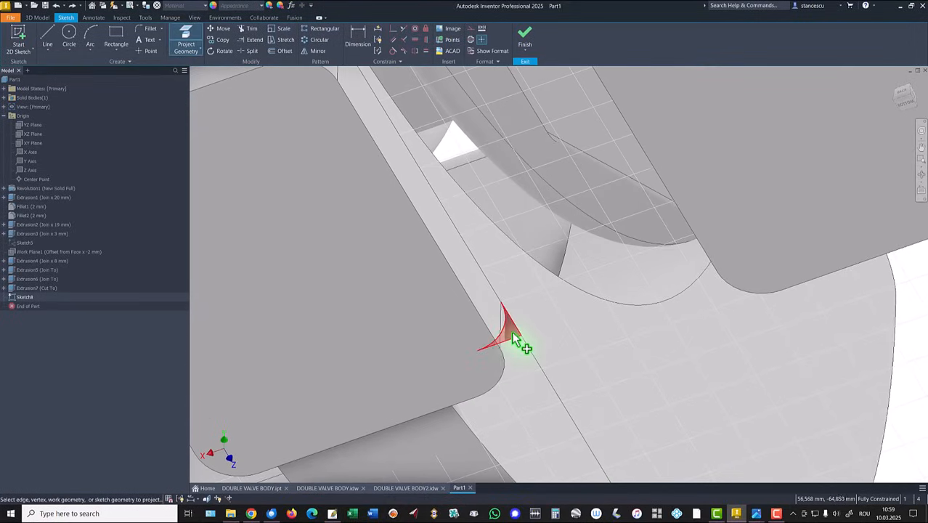
mouse_move(507, 331)
middle_mouse_down("shift")
mouse_move(466, 377)
mouse_move(431, 395)
mouse_move(413, 394)
middle_mouse_up("shift")
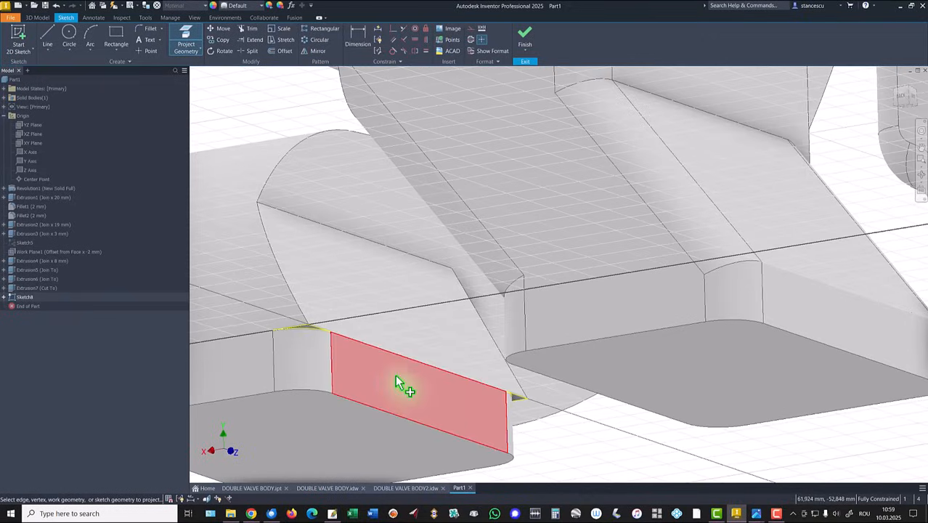
left_click(525, 38)
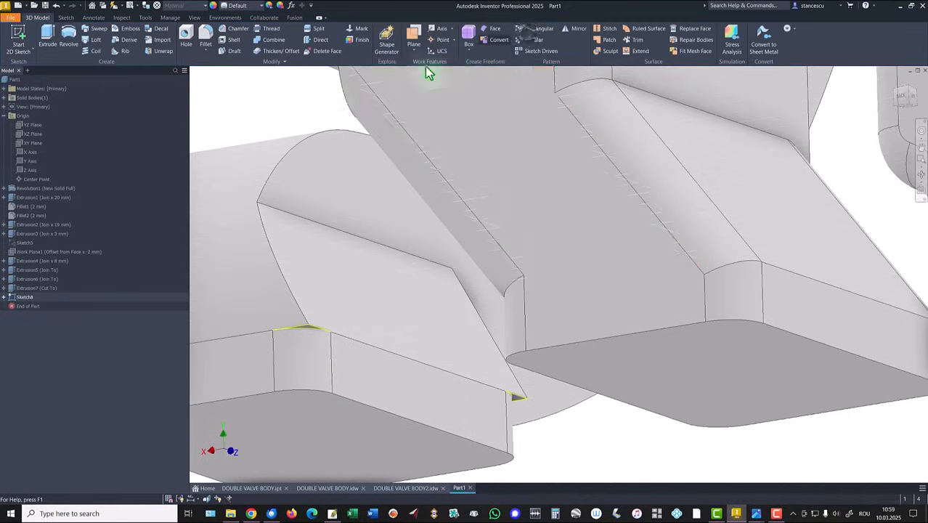
Step: Cut-extrude both corner profiles up to the wedge's sloping face to remove the material overhanging the small plate's rounded corners
left_click(47, 36)
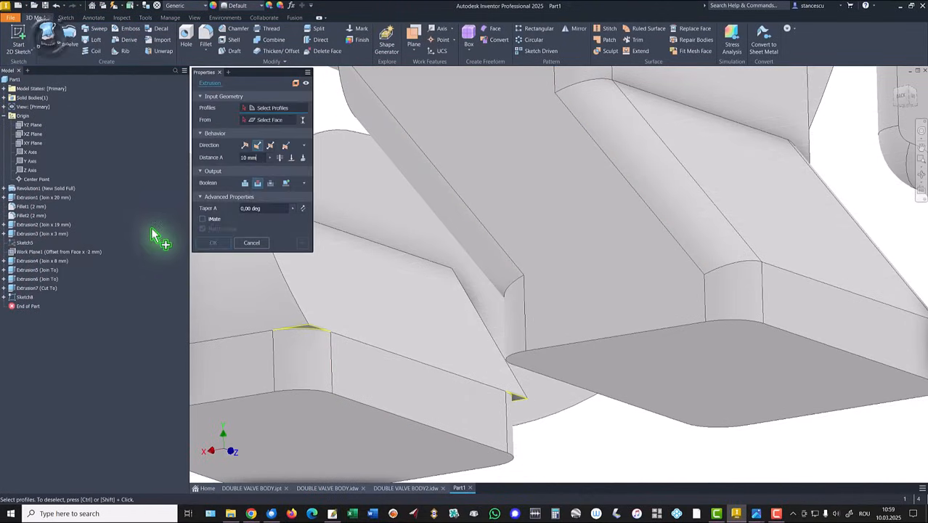
middle_click_drag(279, 344, 322, 314, "shift")
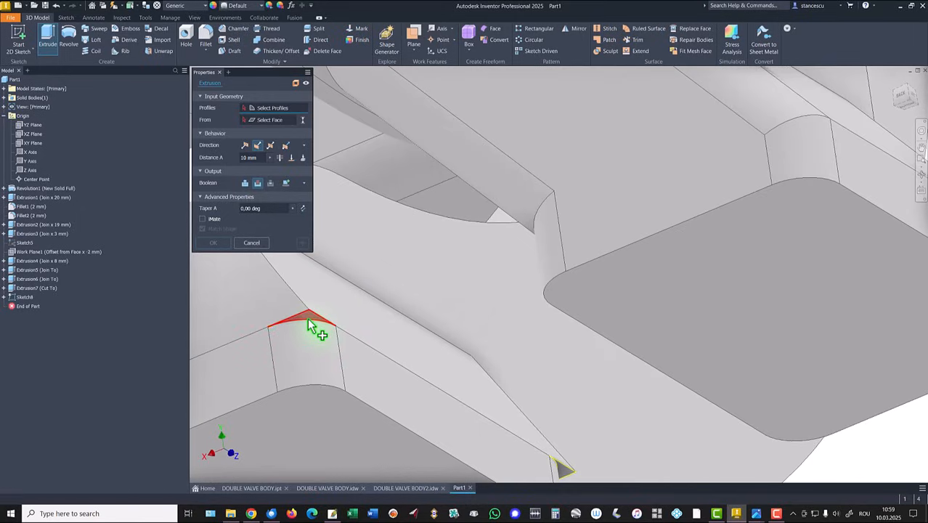
left_click(308, 324)
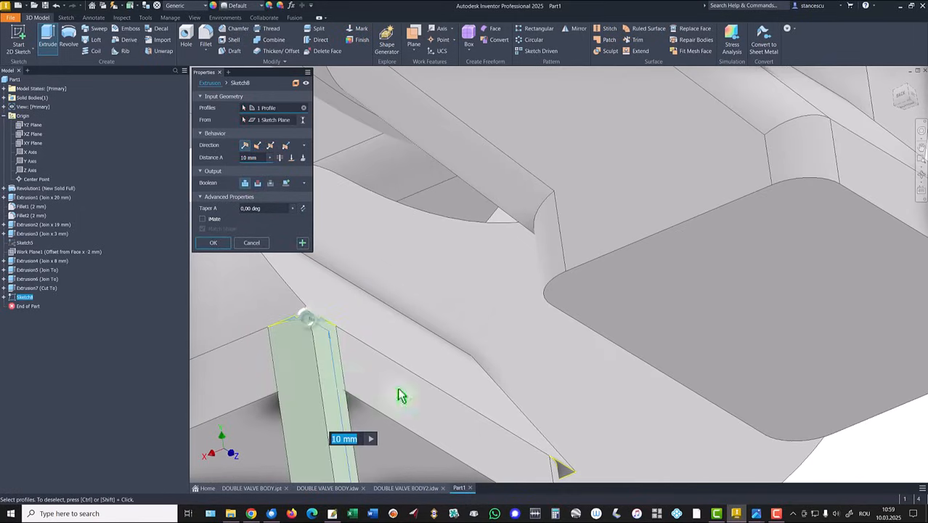
left_click(564, 470)
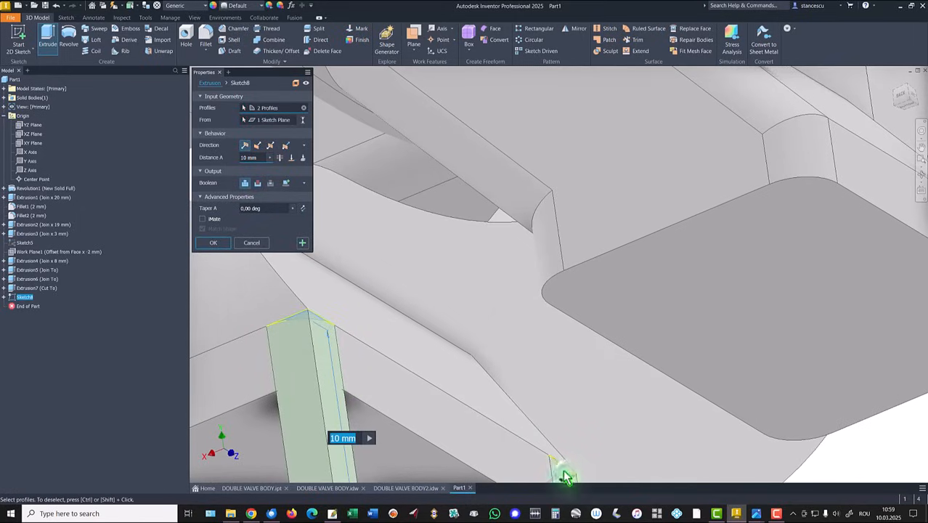
left_click(291, 158)
left_click(392, 336)
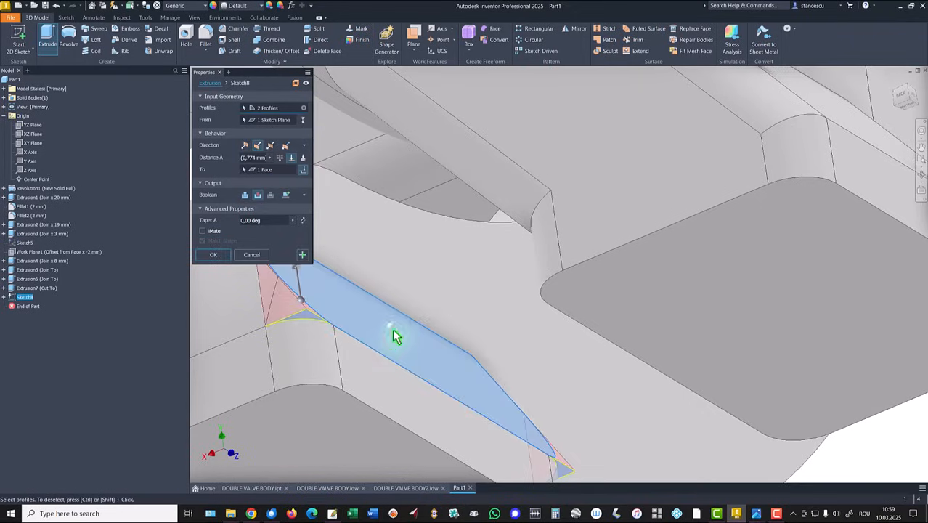
middle_click_drag(386, 335, 393, 363, "shift")
scroll(380, 365, "down", 5)
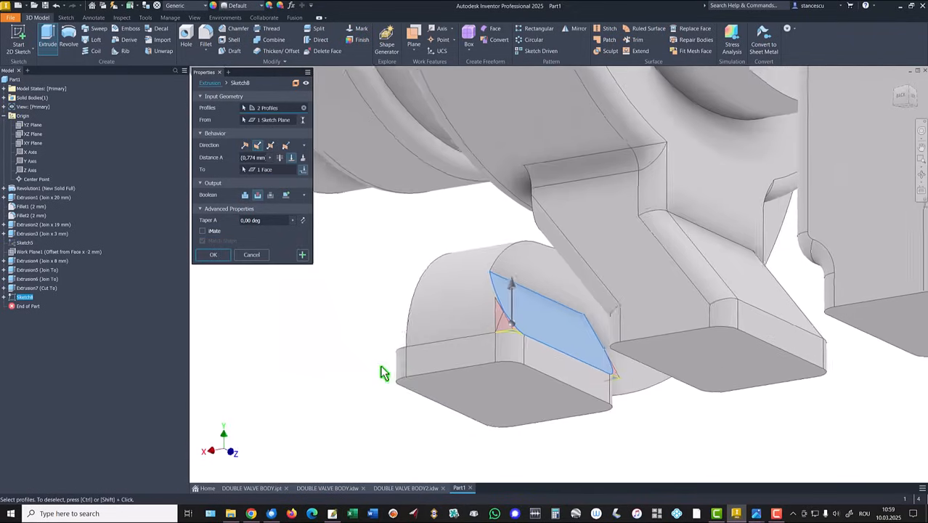
left_click(224, 256)
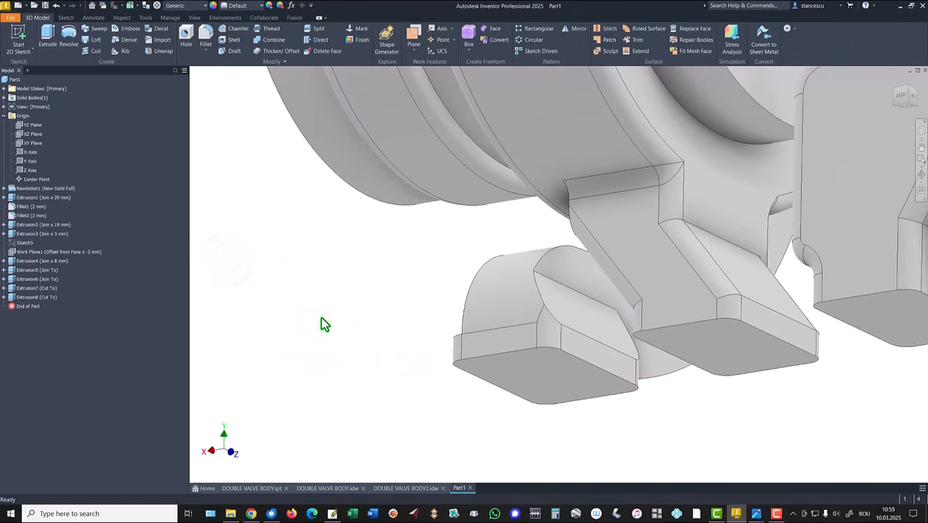
Step: Fillet the edge near the small plate and the edges where the curved passage meets the rectangular block with a 2 mm radius
key("F6")
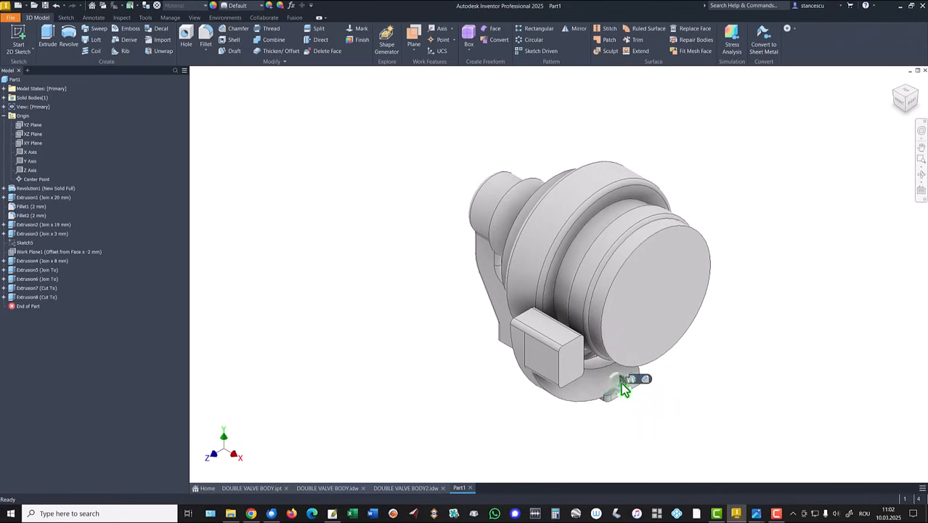
left_click(632, 378)
middle_click_drag(607, 422, 553, 253, "shift")
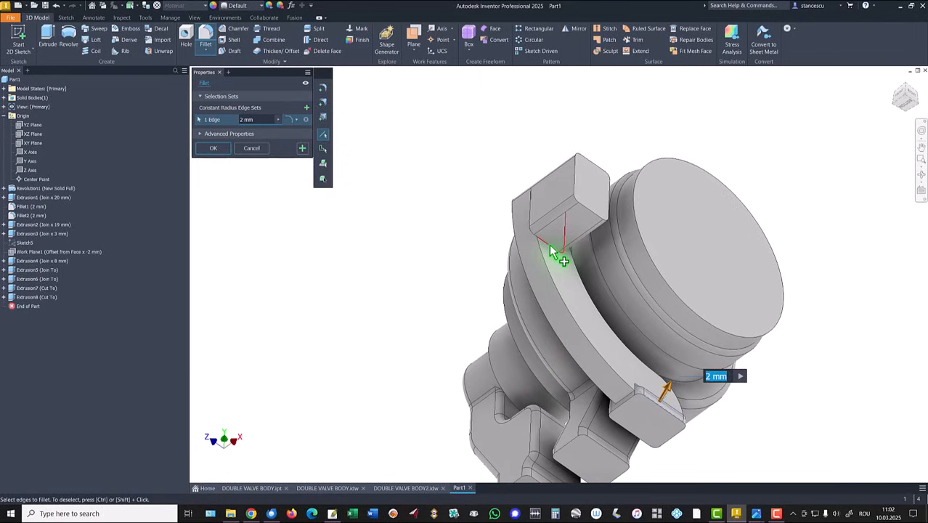
left_click(553, 253)
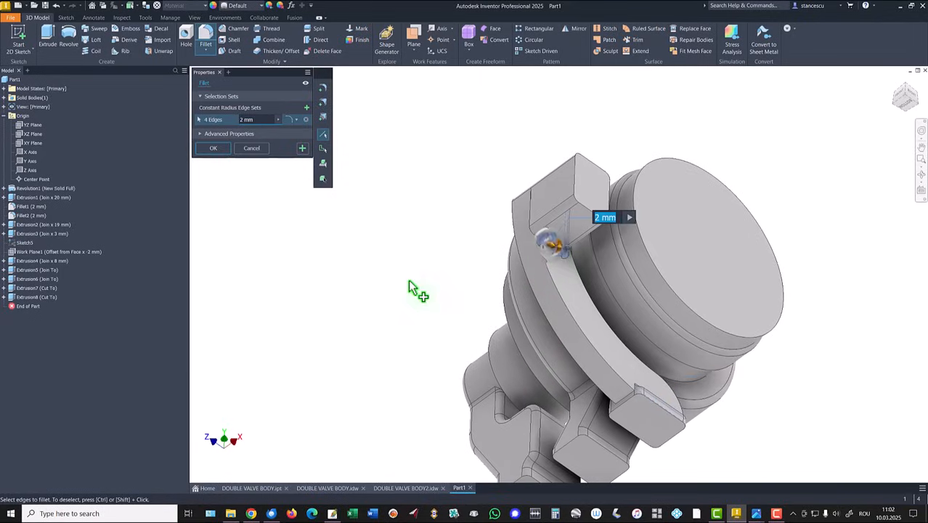
left_click(212, 148)
Step: Fillet the long curved edges on both sides of the R40/R54 side passage with a 2 mm radius
key("F6")
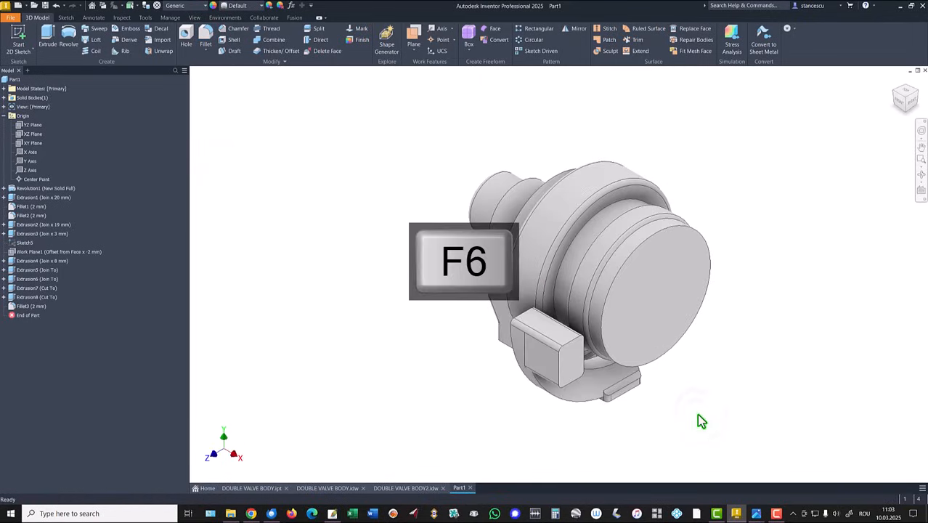
left_click(622, 402)
key("f")
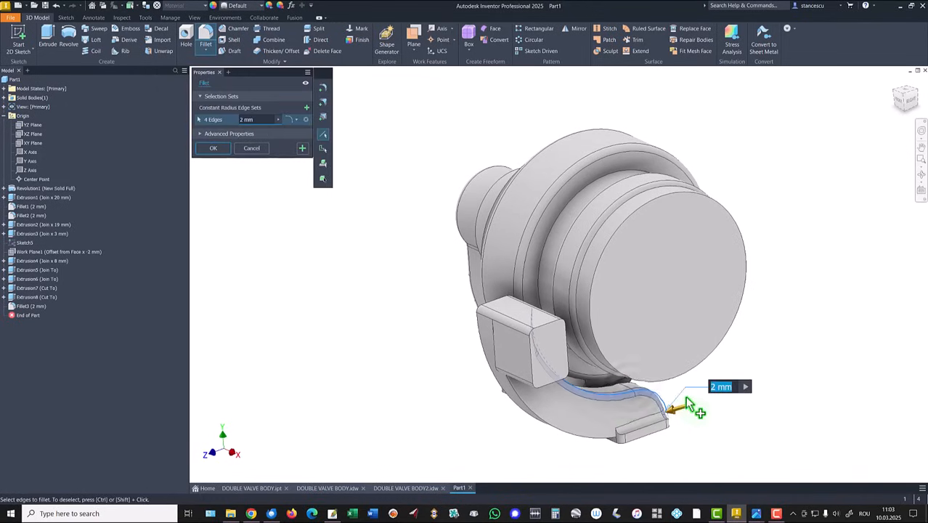
middle_click_drag(583, 436, 655, 443, "shift")
left_click(579, 424)
left_click(654, 437)
middle_click_drag(546, 468, 557, 474, "shift")
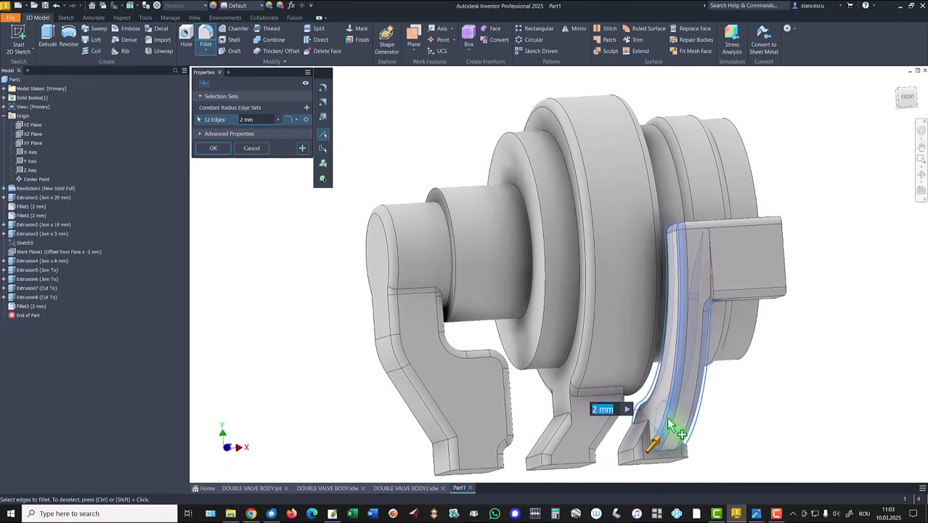
middle_click_drag(819, 377, 223, 151, "shift")
left_click(221, 148)
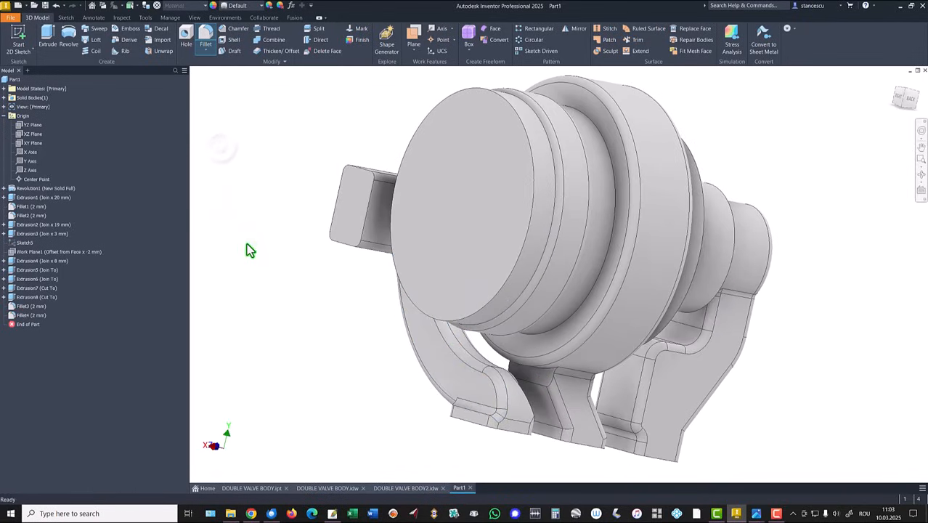
Step: Examine both drawing sheets for the end flange's outline radii, hole diameters and hole spacing
key("F6")
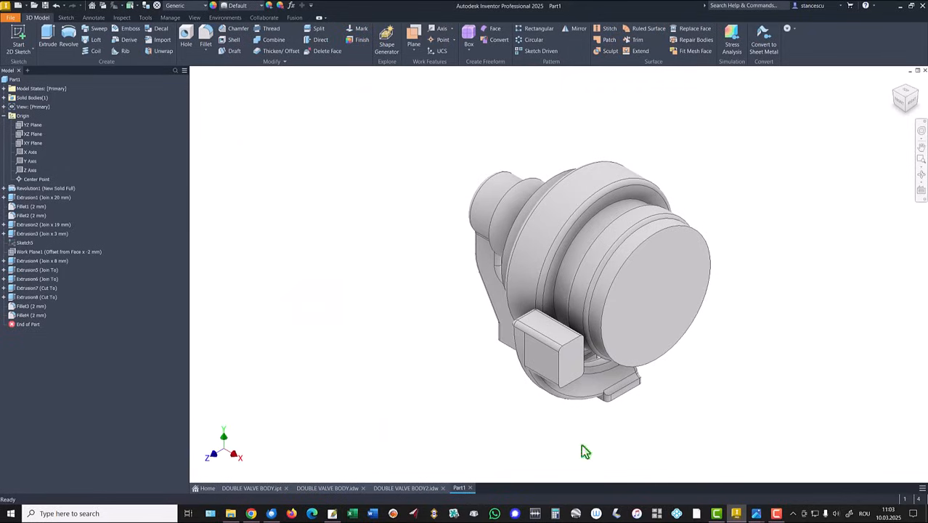
left_click(756, 513)
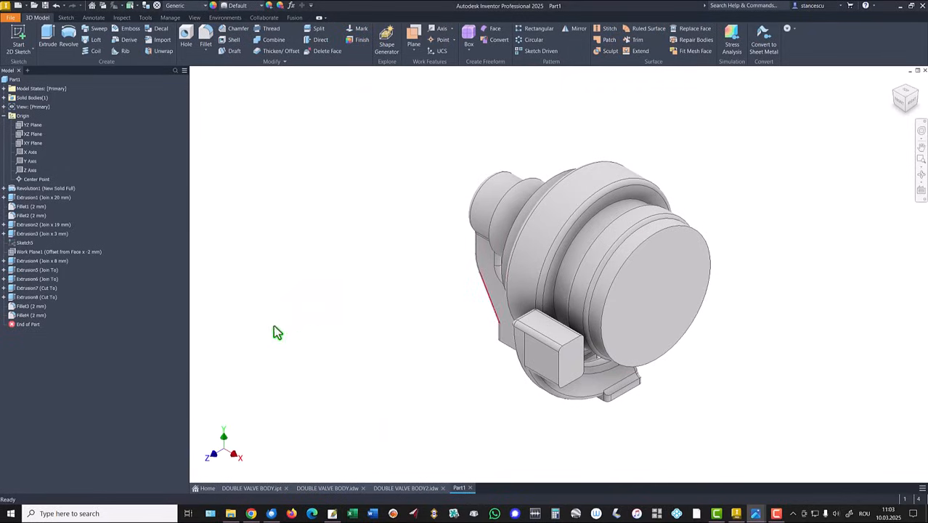
left_click(343, 488)
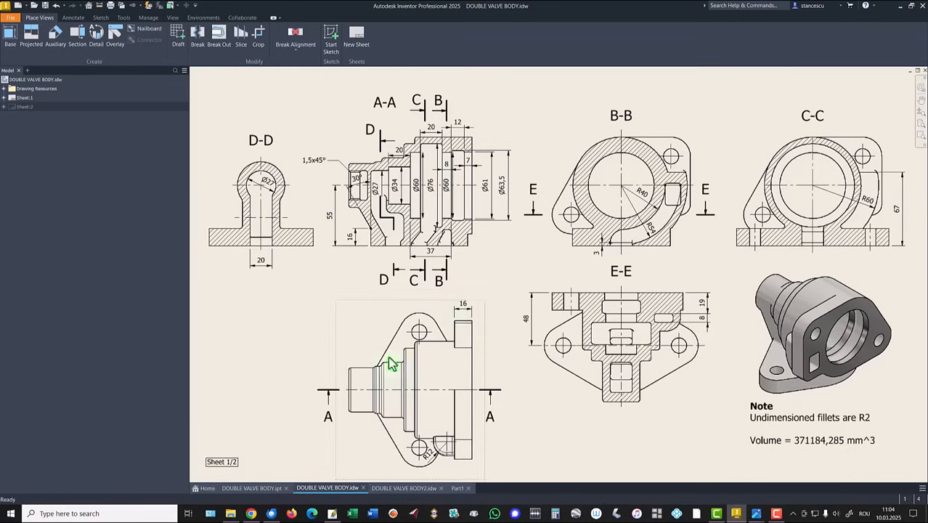
left_click(407, 488)
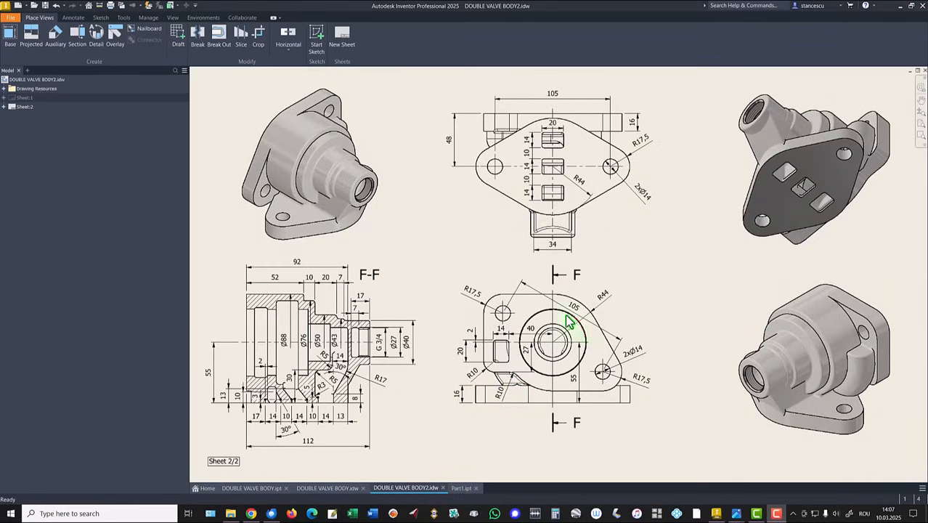
left_click(569, 311)
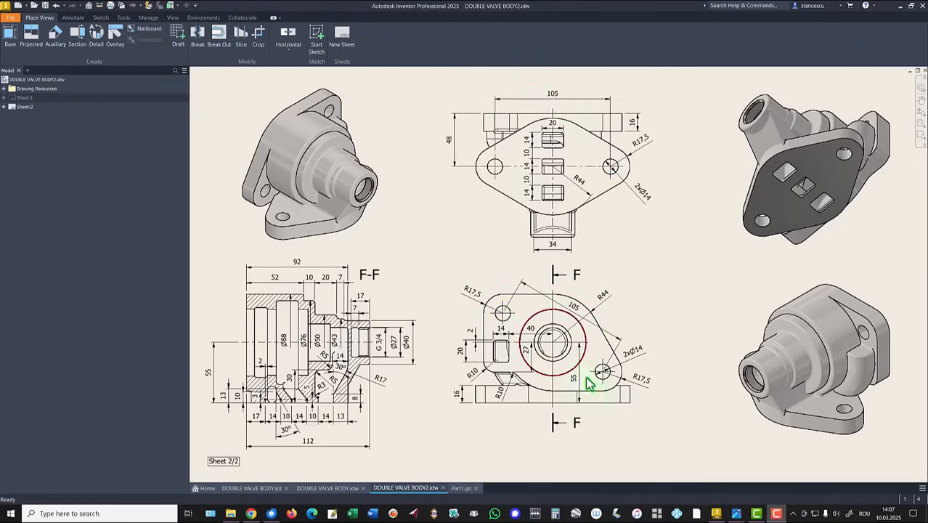
left_click_drag(639, 383, 645, 370)
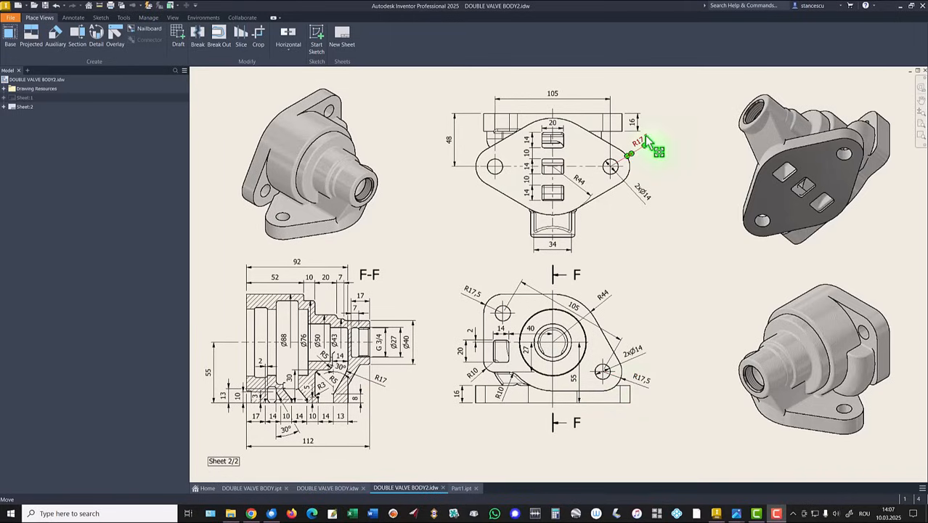
left_click_drag(645, 135, 644, 136)
left_click_drag(639, 357, 637, 355)
left_click_drag(600, 297, 620, 298)
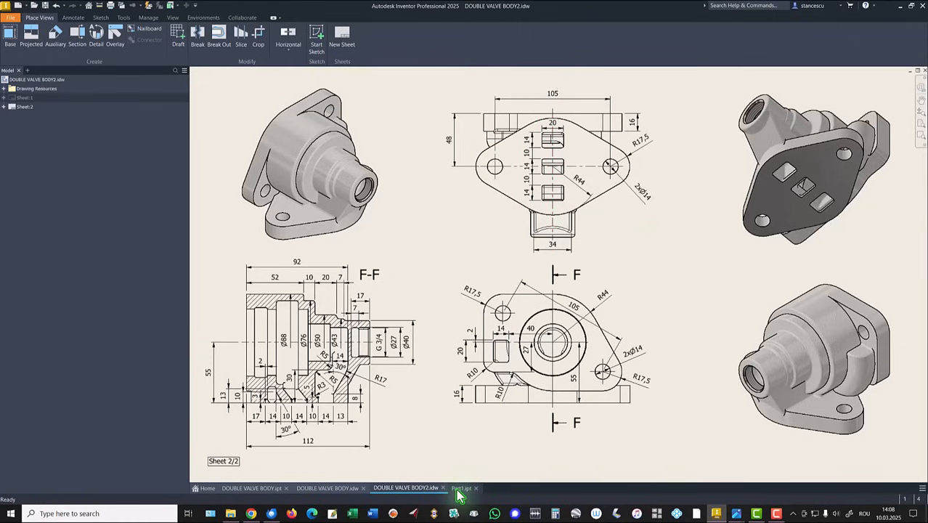
Step: In Part1, start a sketch on the large cylinder's flat end face and draw an 88 mm diameter circle beside the part
left_click(458, 488)
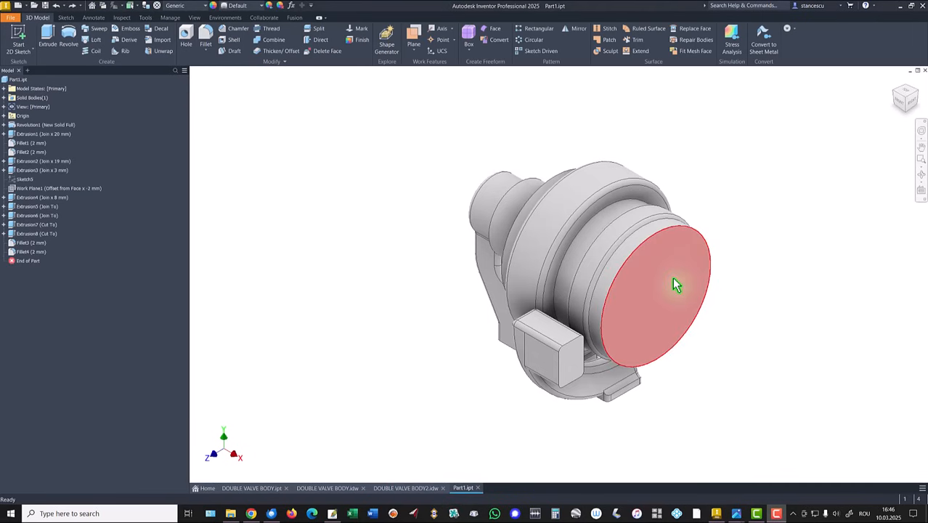
left_click(672, 276)
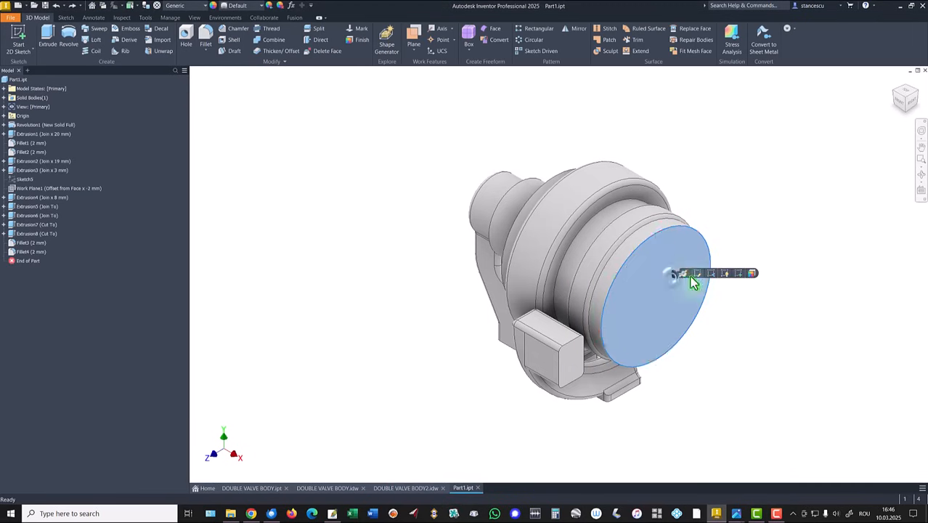
left_click(739, 278)
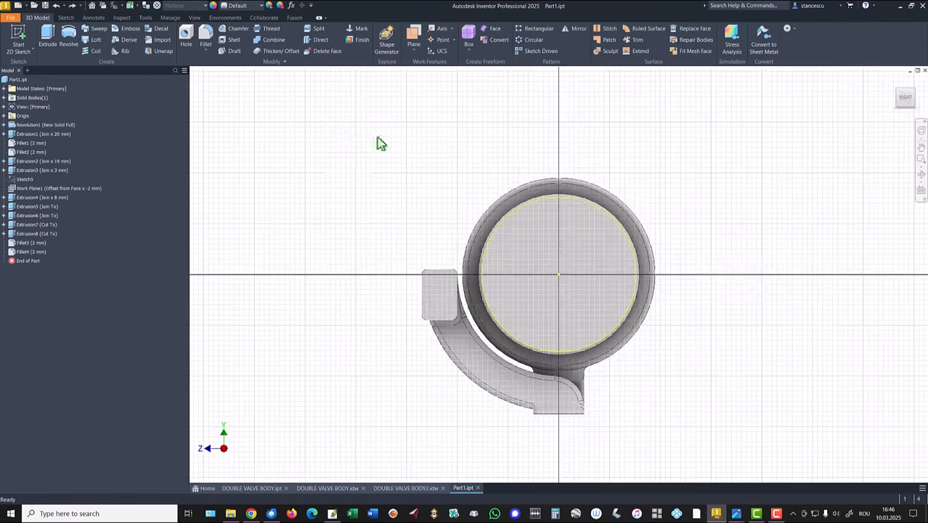
middle_click_drag(333, 158, 234, 152)
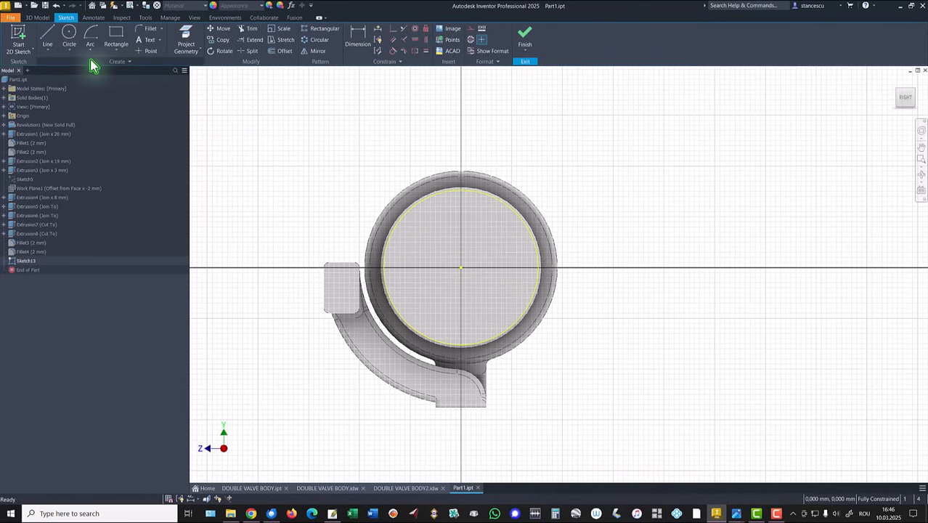
left_click(70, 35)
left_click(738, 252)
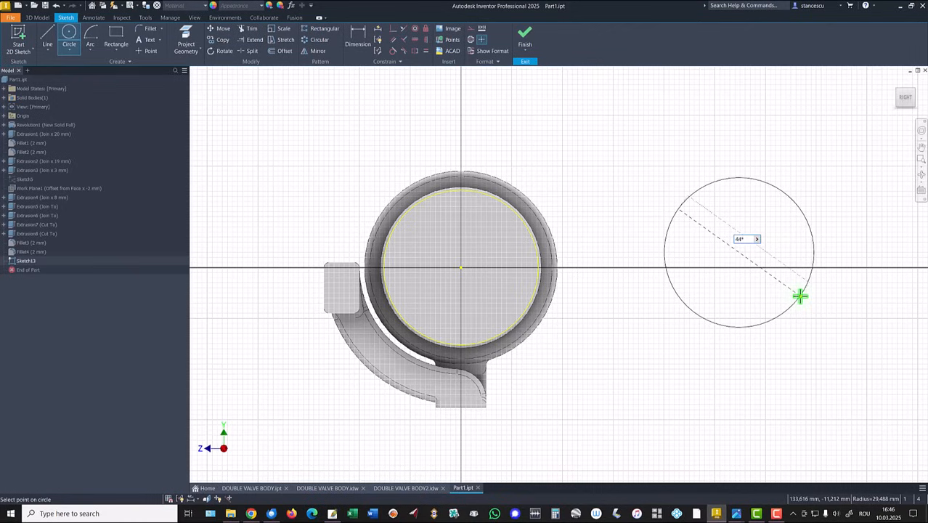
key("Return")
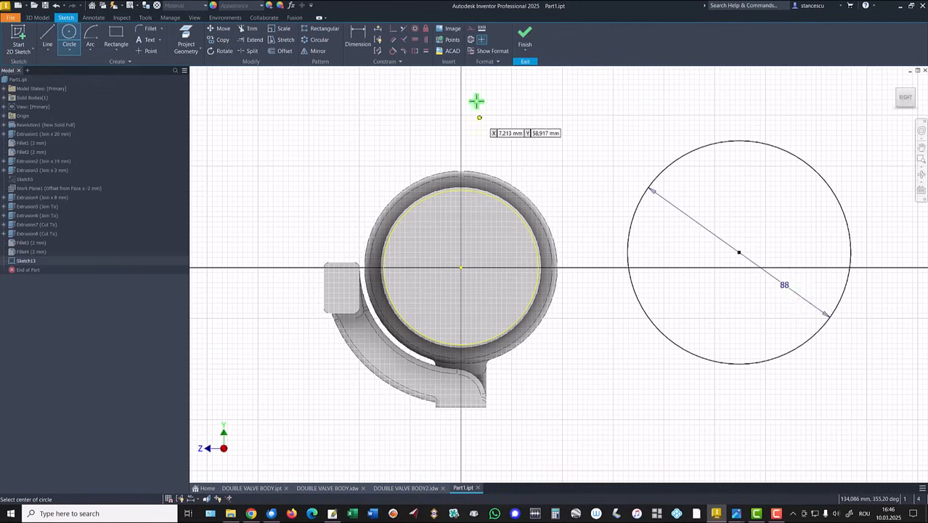
Step: Align the circle's centre horizontally with the sketch origin and set the distance between them to 150 mm
left_click(415, 39)
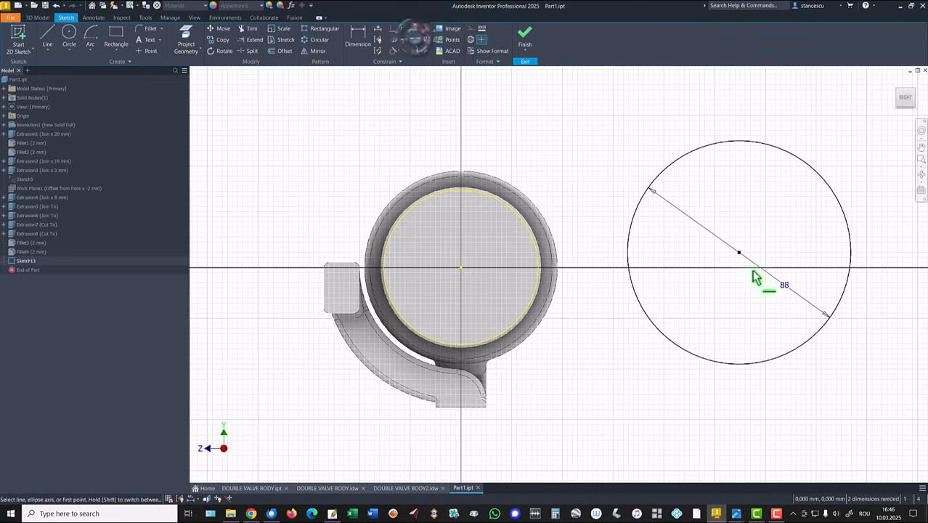
left_click(738, 252)
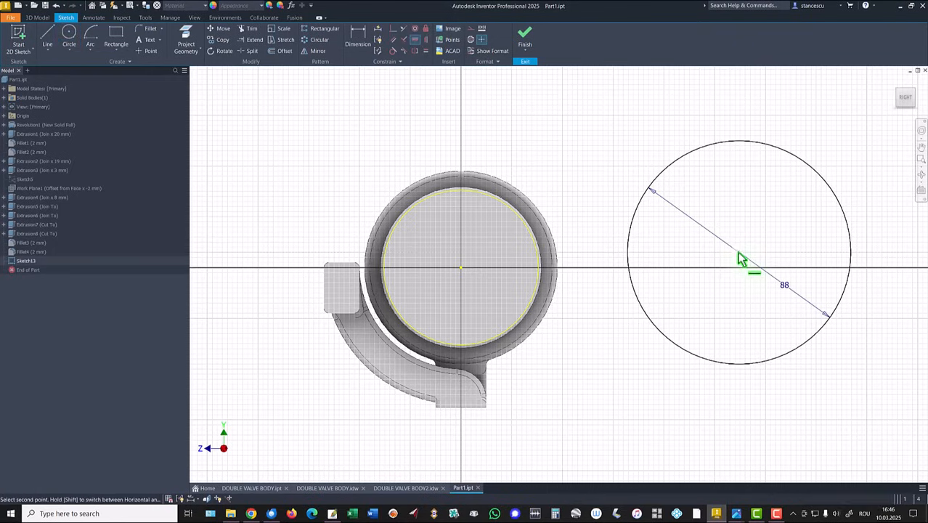
left_click(460, 266)
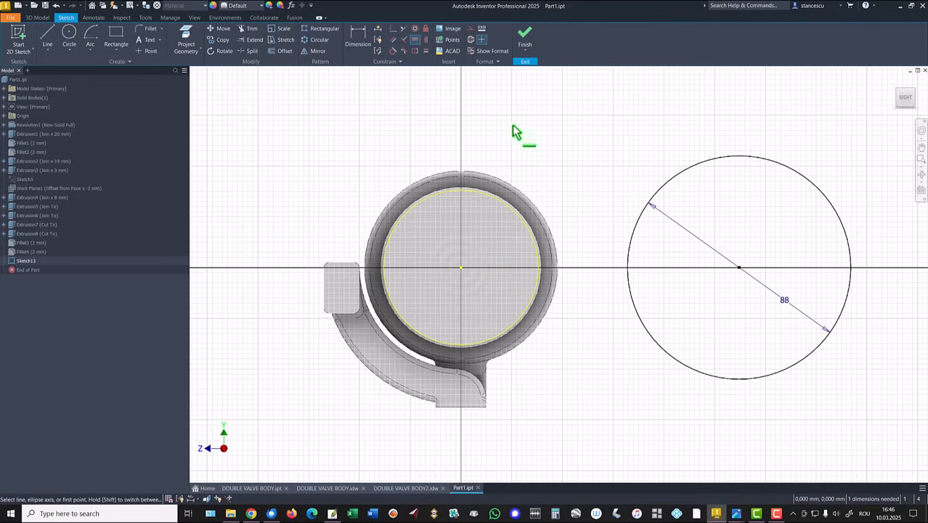
left_click(357, 34)
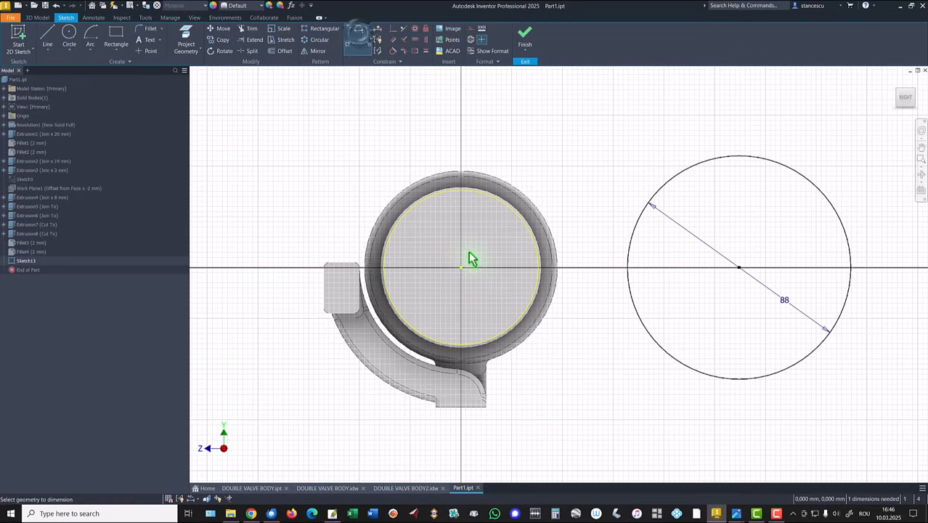
left_click(738, 265)
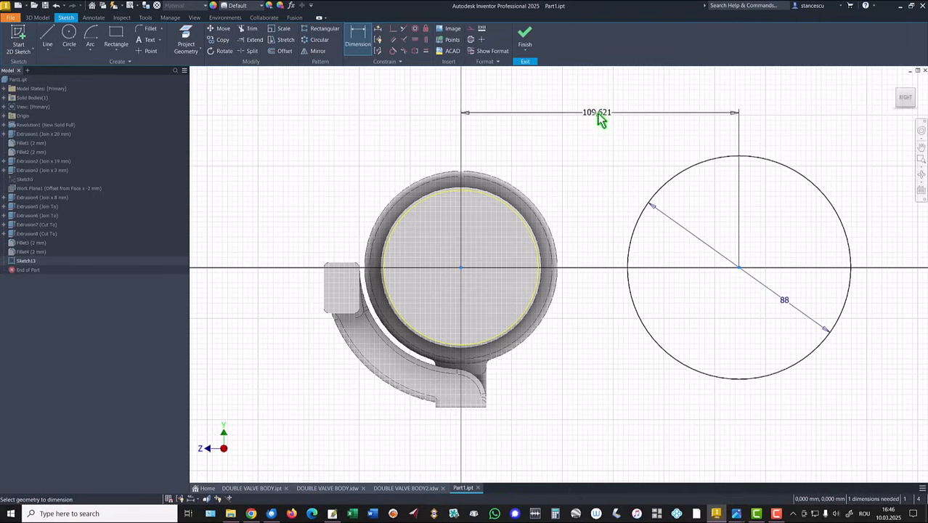
left_click(597, 113)
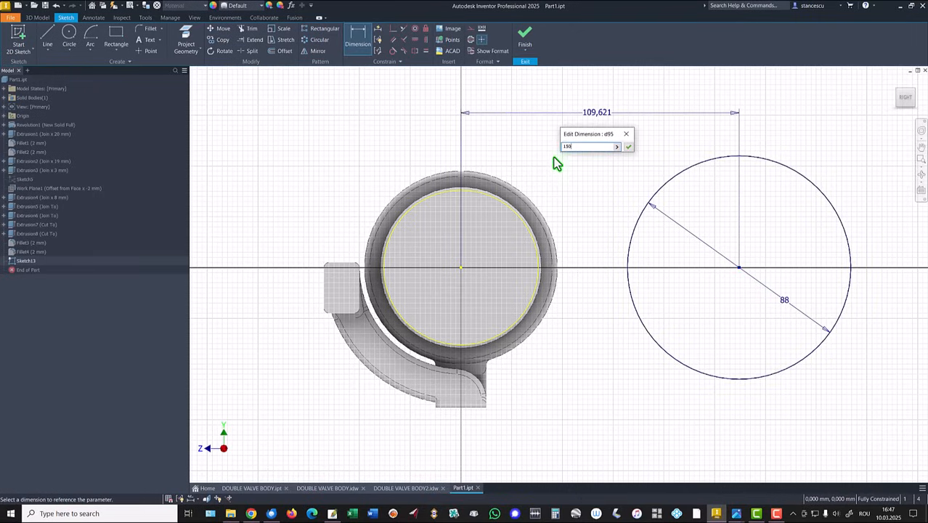
key("Return")
key("Home")
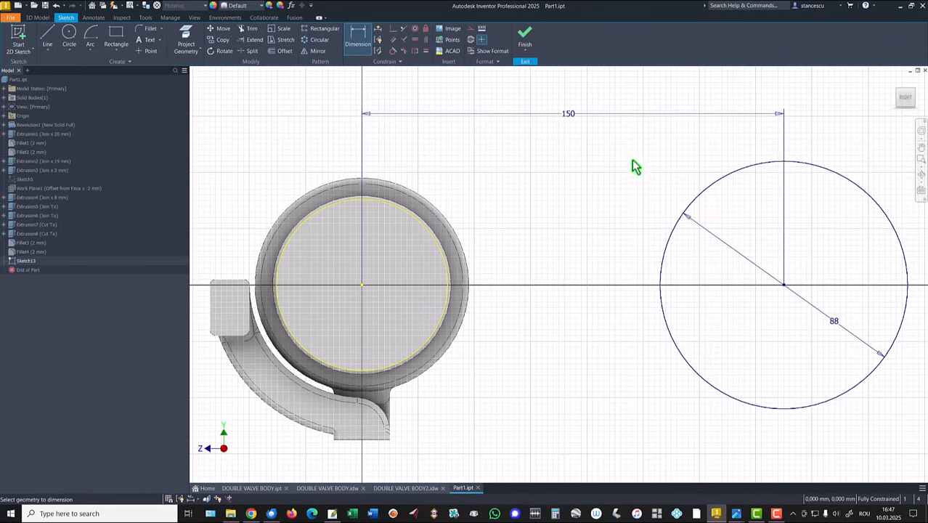
left_click(4, 97)
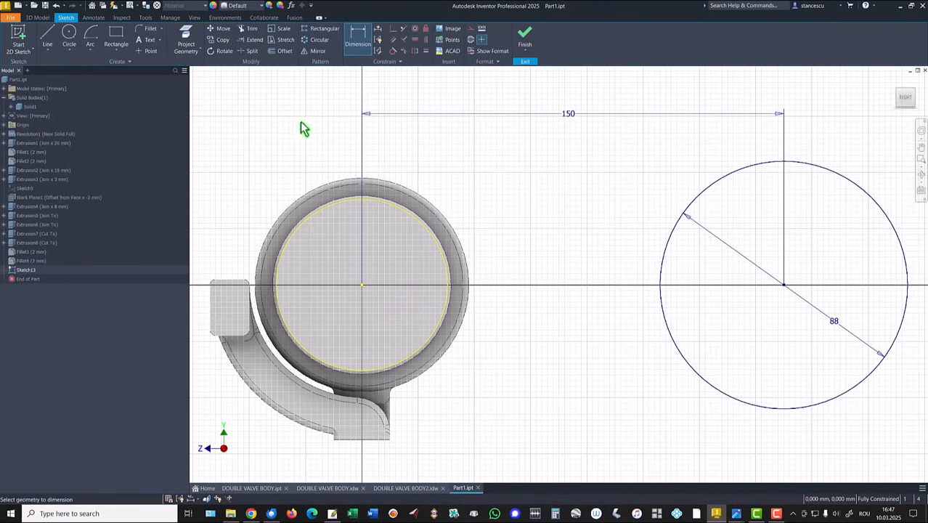
Step: Sketch the upper-left lug from the circle's top: a horizontal line, a tangent arc of about 10.6 mm radius, and a slanted line tangent to arc and circle
left_click(47, 34)
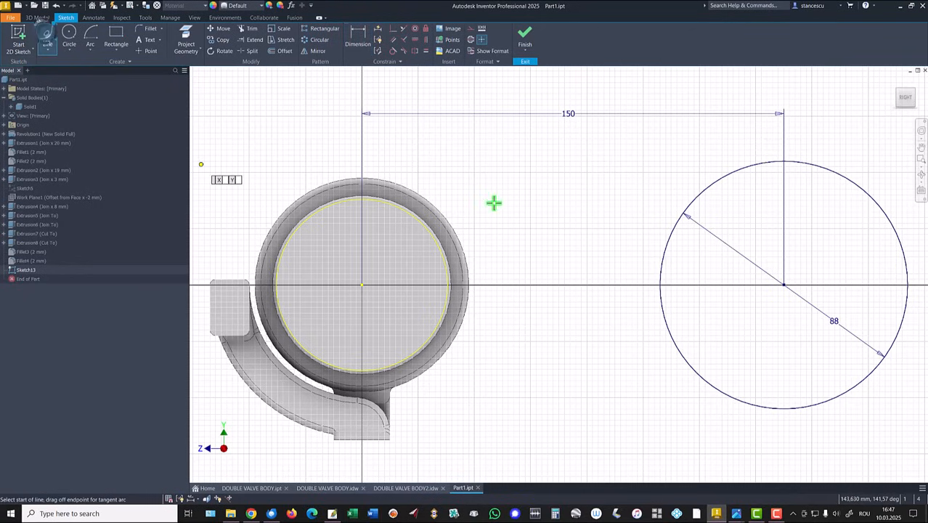
left_click(783, 161)
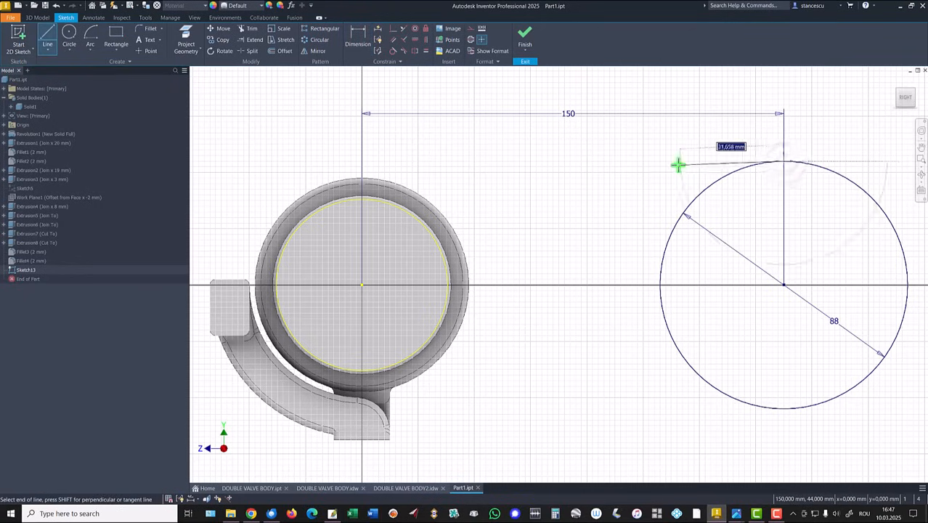
left_click(641, 162)
left_click_drag(642, 160, 612, 168)
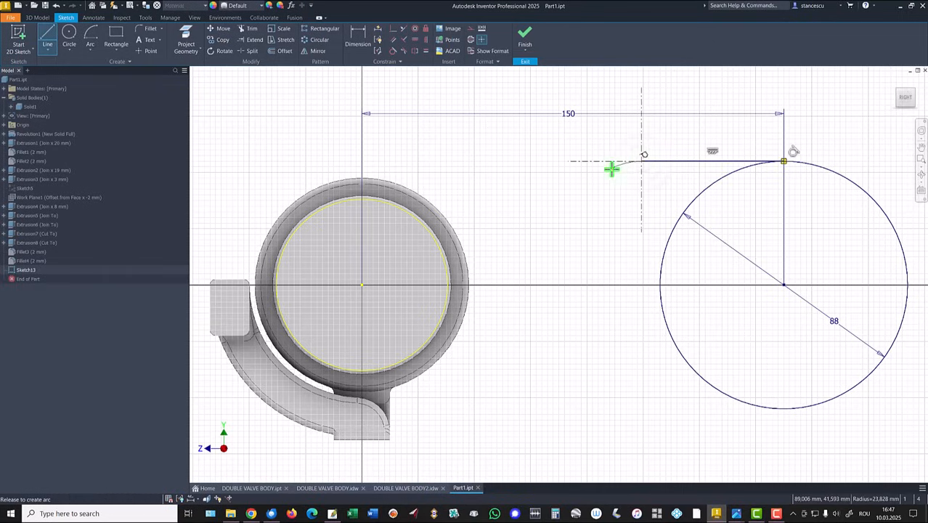
left_click_drag(618, 209, 616, 209)
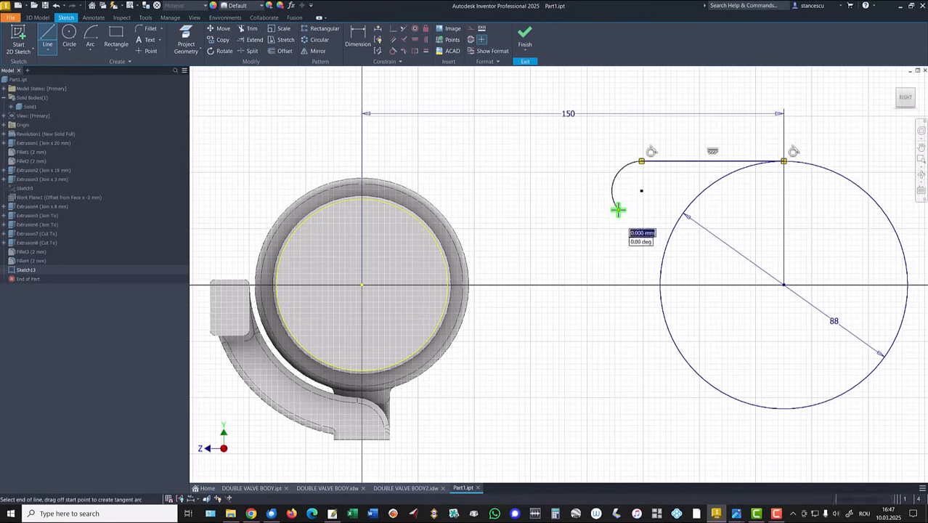
left_click(667, 331)
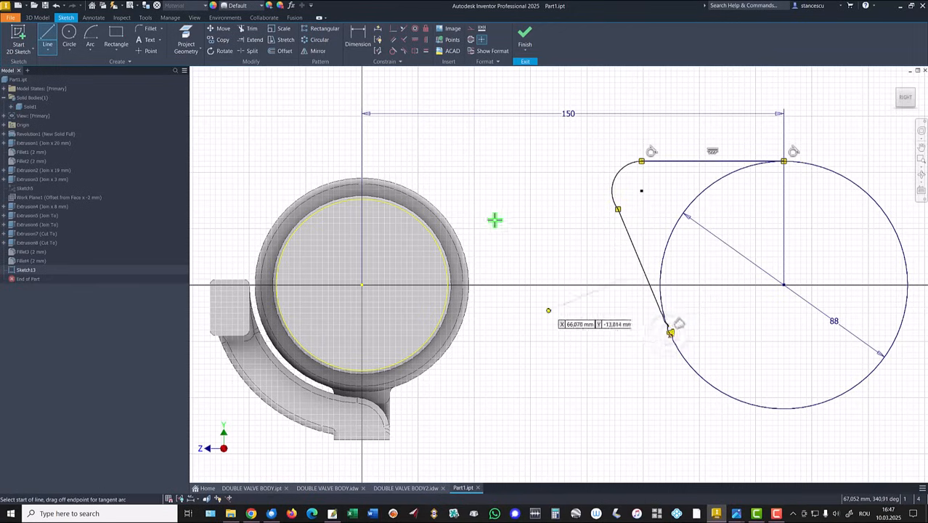
left_click(393, 51)
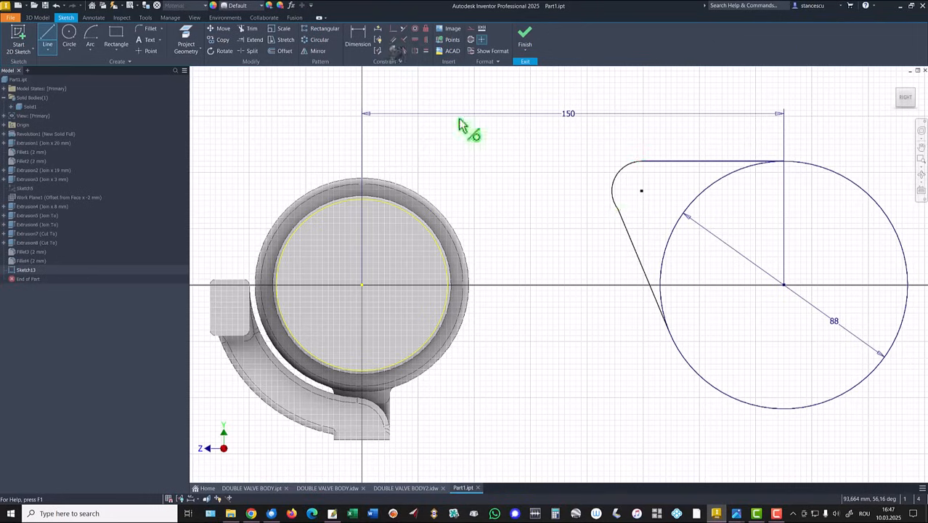
left_click(614, 198)
left_click(629, 231)
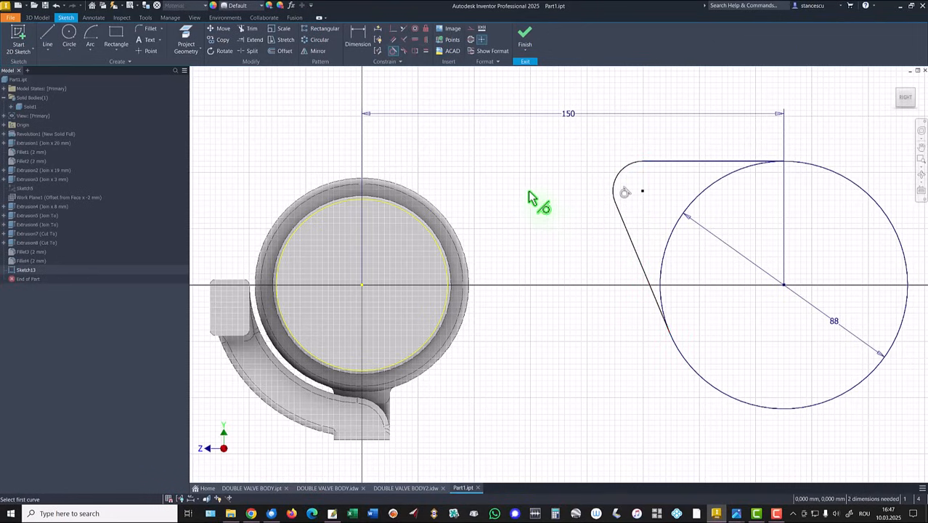
Step: Sketch the opposite lug from the circle's bottom with a horizontal line, an arc and a slanted line to the circle, making arc and slanted line tangent
mouse_move(526, 193)
middle_mouse_down()
mouse_move(436, 171)
mouse_move(413, 183)
middle_mouse_up()
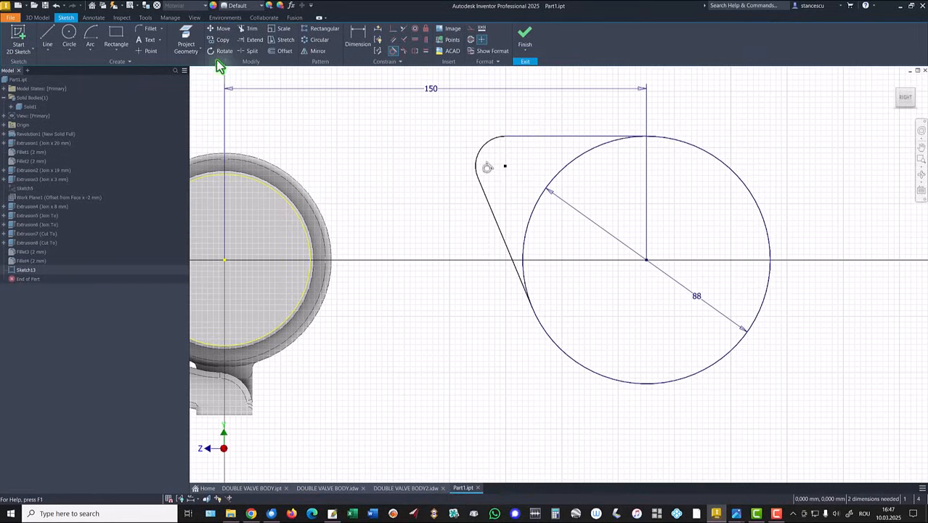
left_click(50, 38)
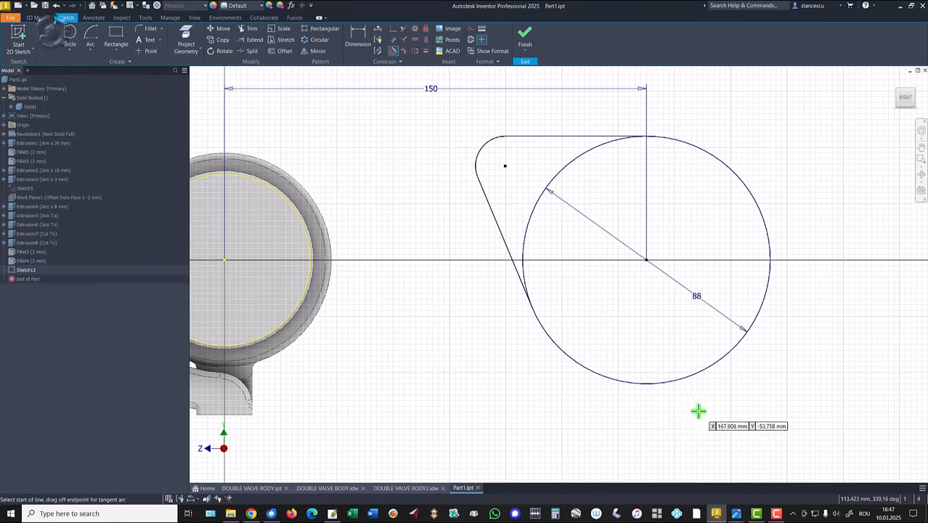
left_click(645, 383)
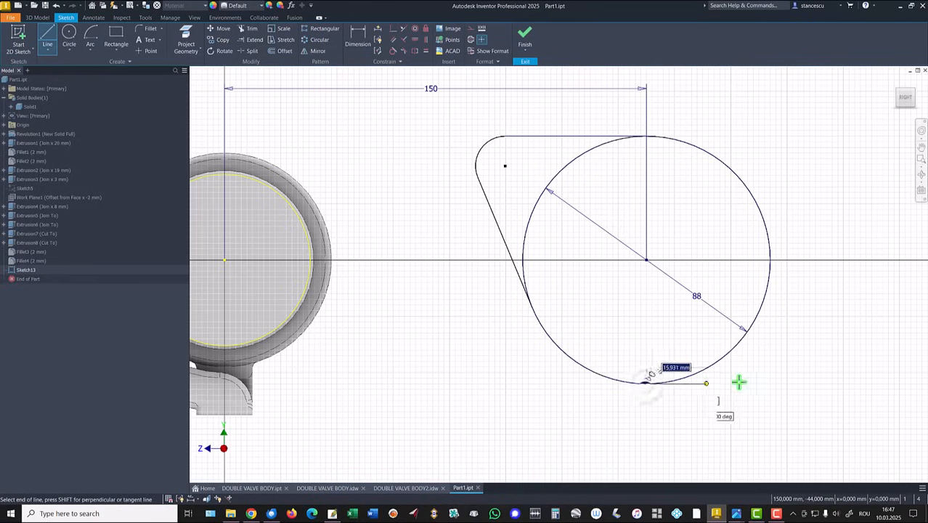
left_click(784, 383)
left_click_drag(784, 382, 807, 341)
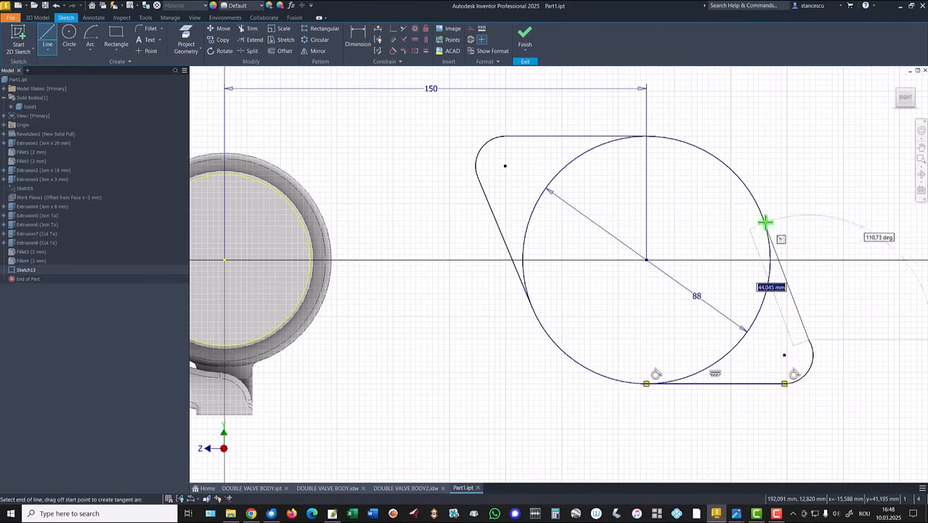
left_click(763, 215)
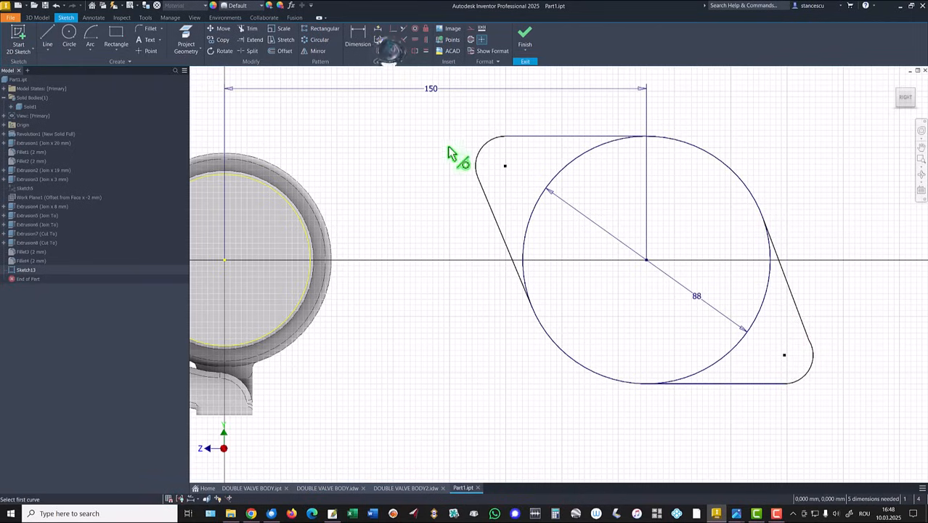
left_click(812, 357)
left_click(804, 334)
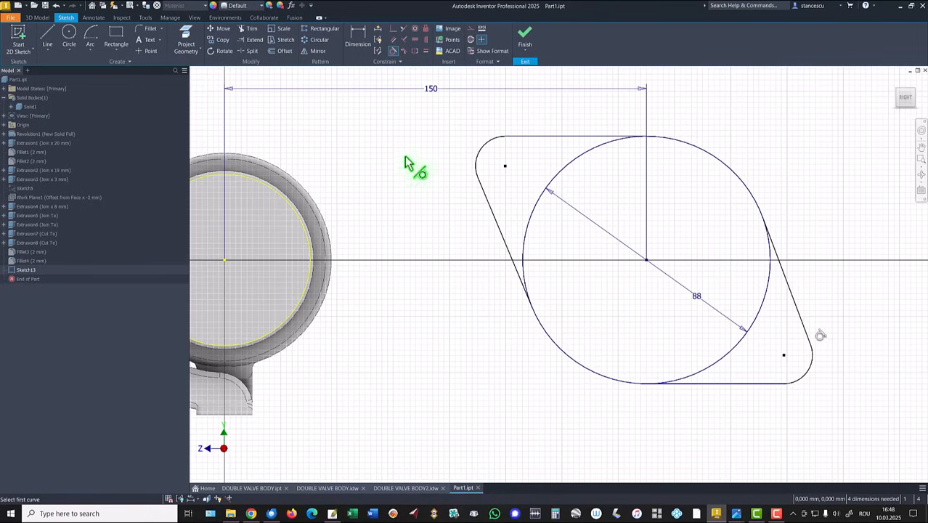
Step: Constrain the two lug arcs to equal radii
left_click(425, 51)
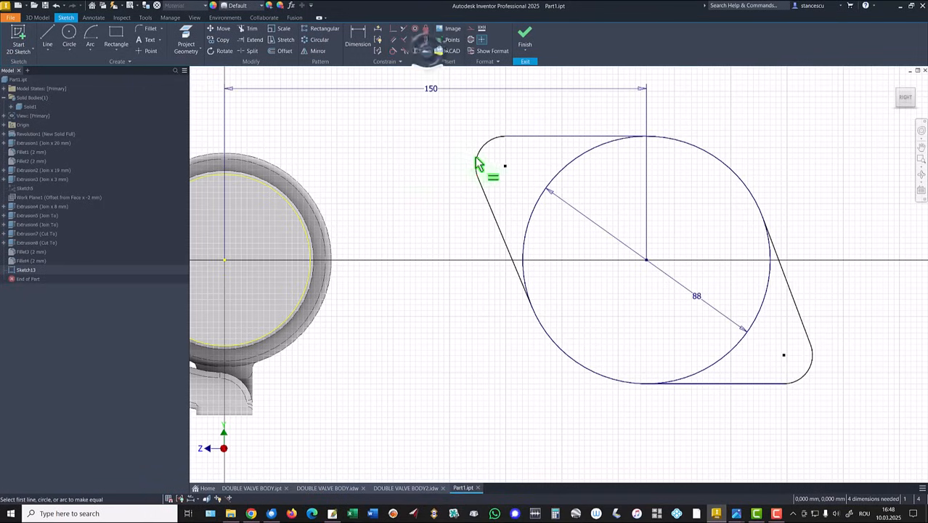
left_click(479, 158)
left_click(808, 381)
Step: Dimension the upper-left lug arc with a radius of 17.5 mm
left_click(360, 43)
left_click(482, 154)
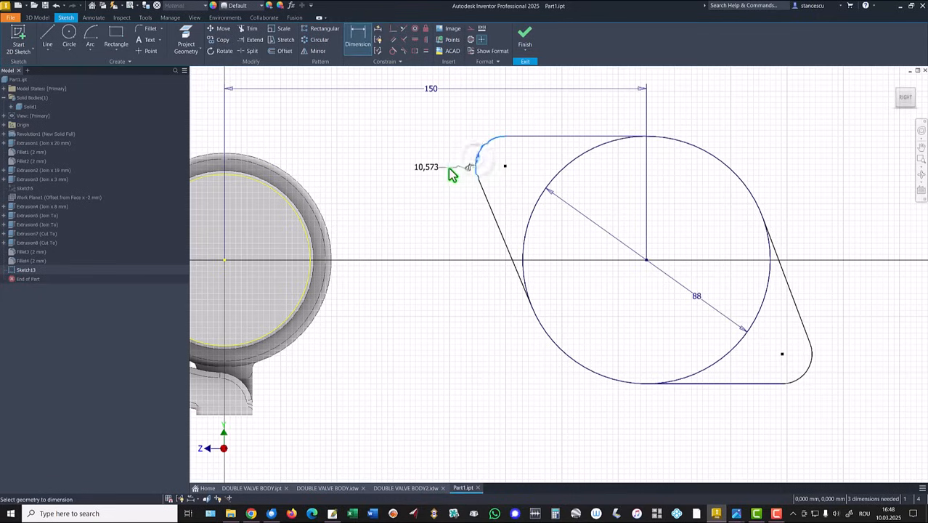
left_click(449, 169)
type("17")
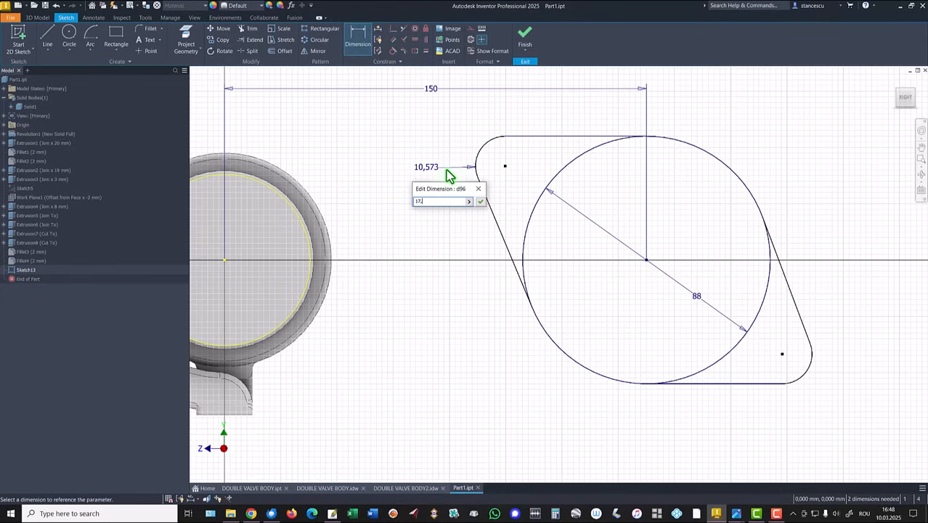
type(",5")
key("Return")
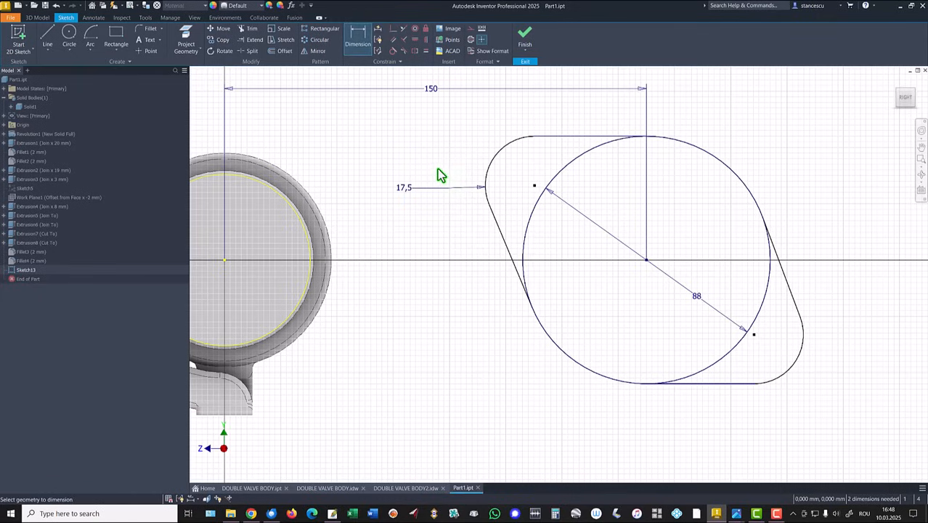
Step: Draw a line joining the centres of the two lug arcs and move the 88 mm diameter dimension clear of it
left_click(47, 35)
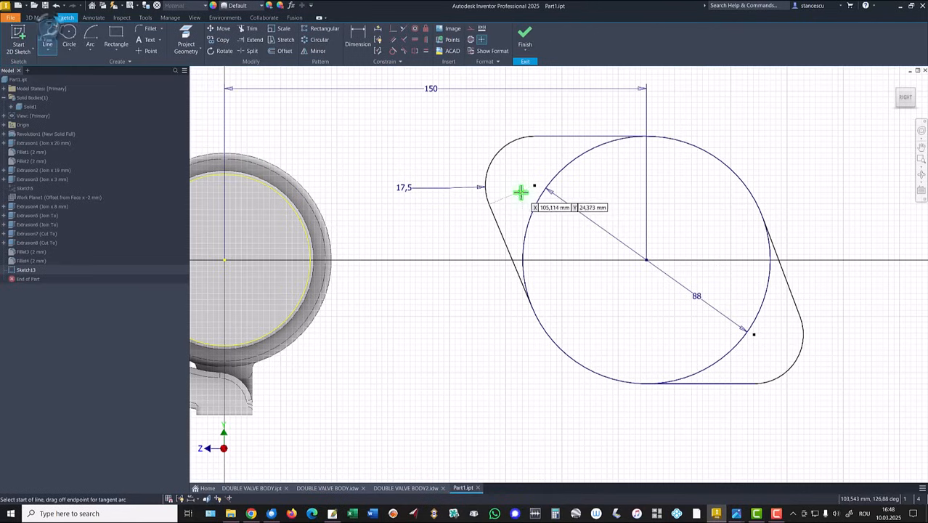
left_click(534, 185)
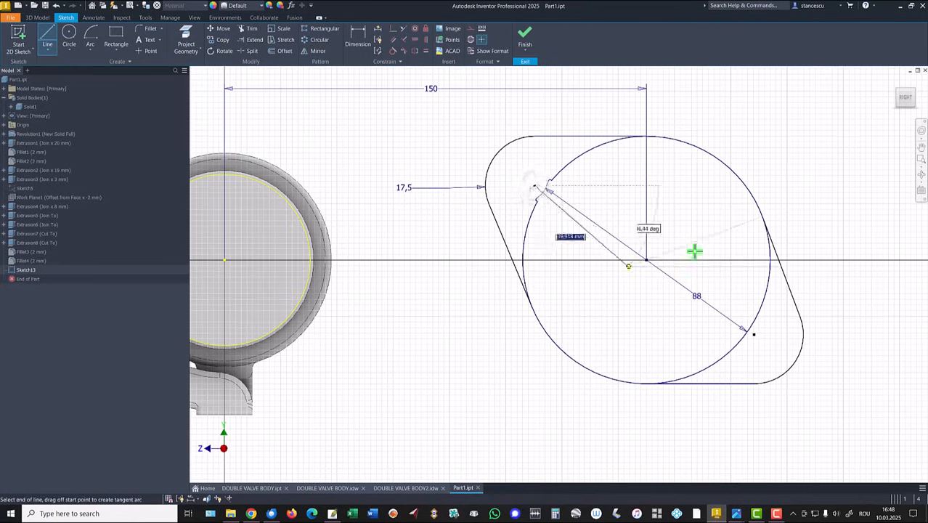
left_click(753, 333)
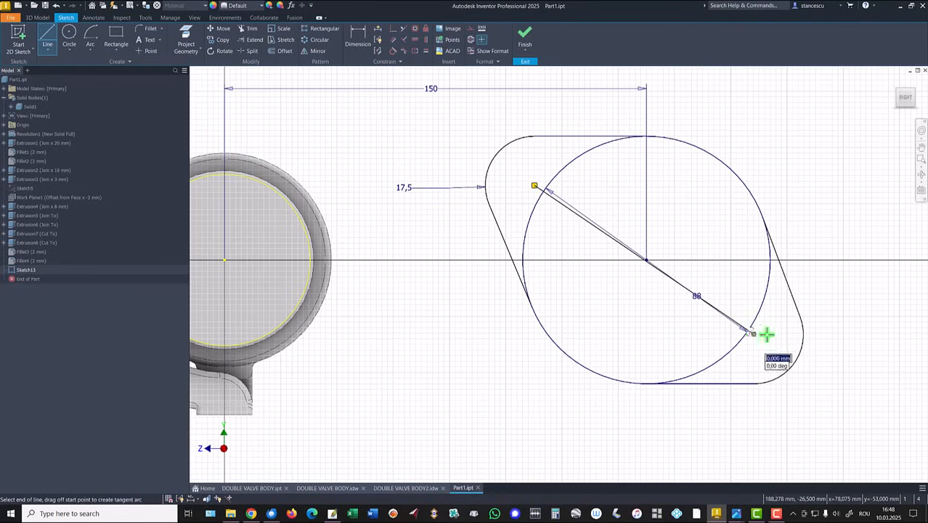
key("Escape")
left_click_drag(696, 299, 713, 234)
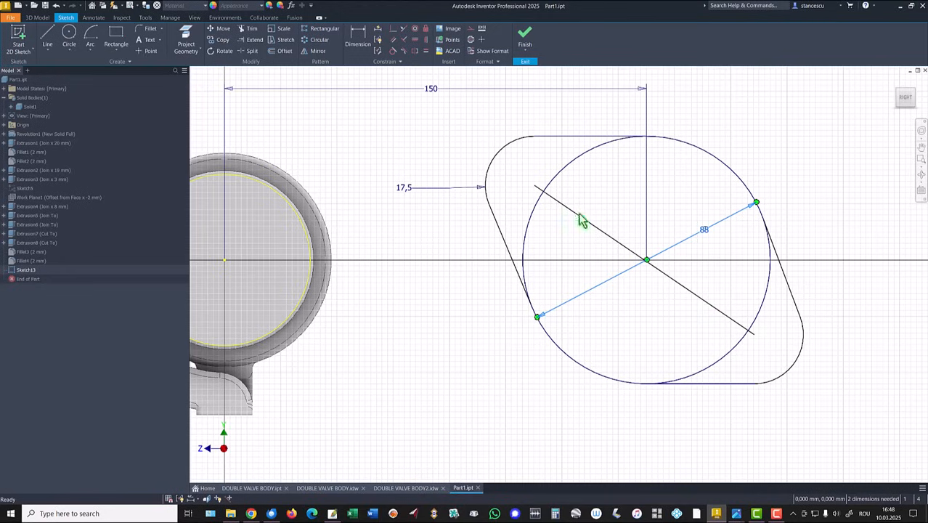
Step: Make the midpoint of the line between the lug centres coincident with the centre of the 88 mm circle
left_click(393, 29)
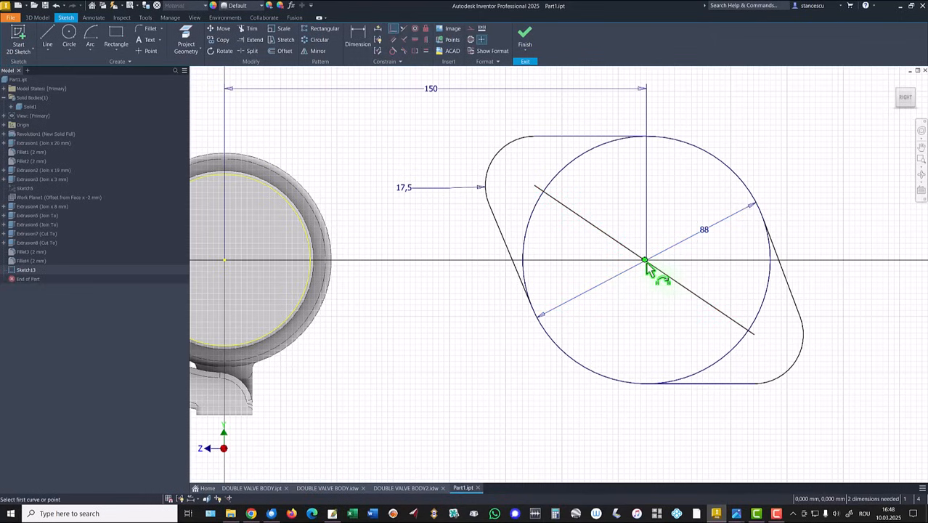
scroll(643, 263, "up", 3)
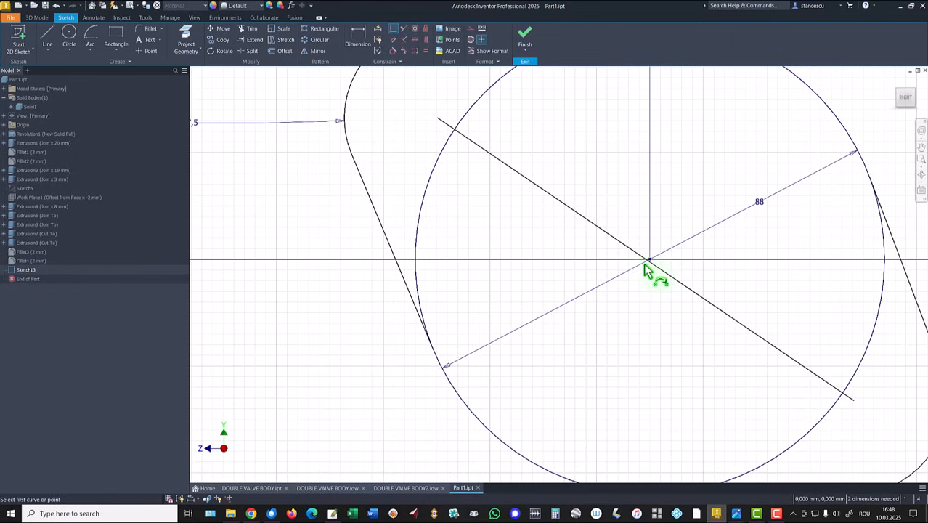
left_click(645, 260)
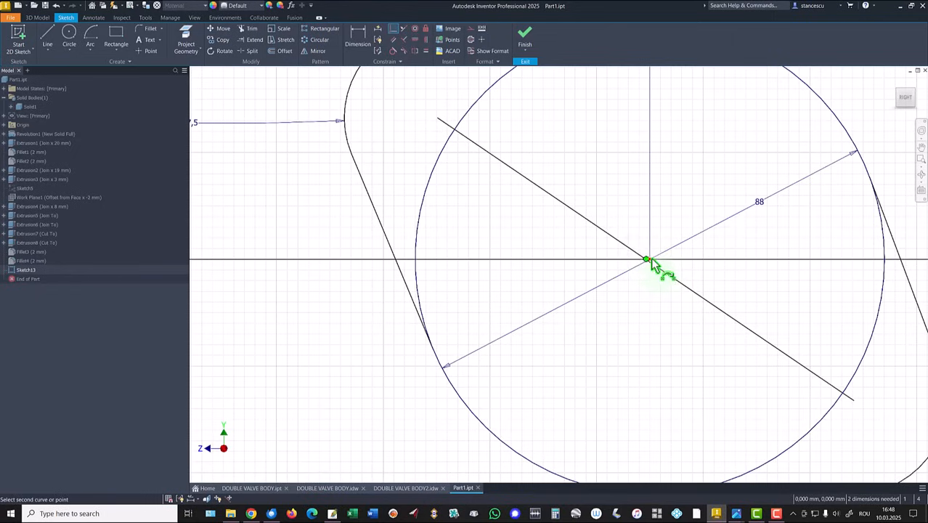
left_click(649, 259)
Step: Add an aligned dimension to the line between the lug centres and set its length to 105 mm
scroll(622, 347, "down", 2)
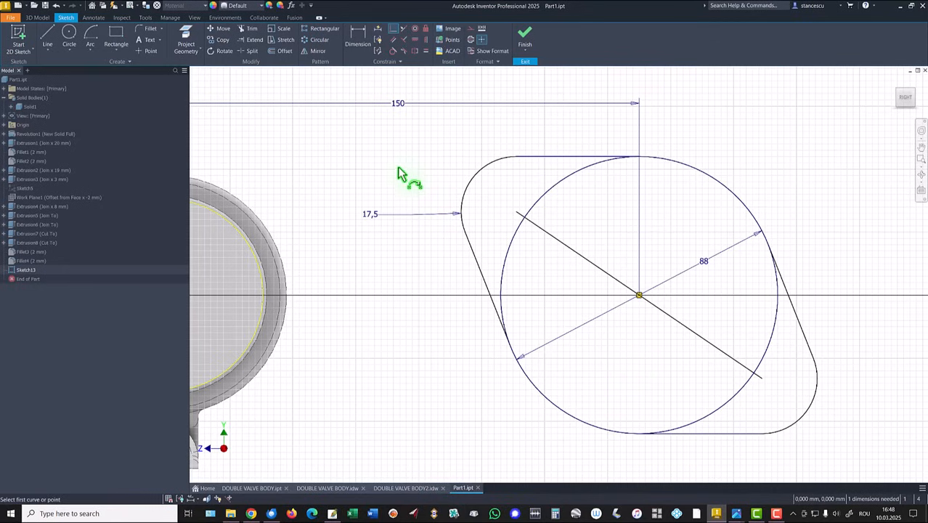
left_click(356, 35)
left_click(587, 266)
left_click(625, 227)
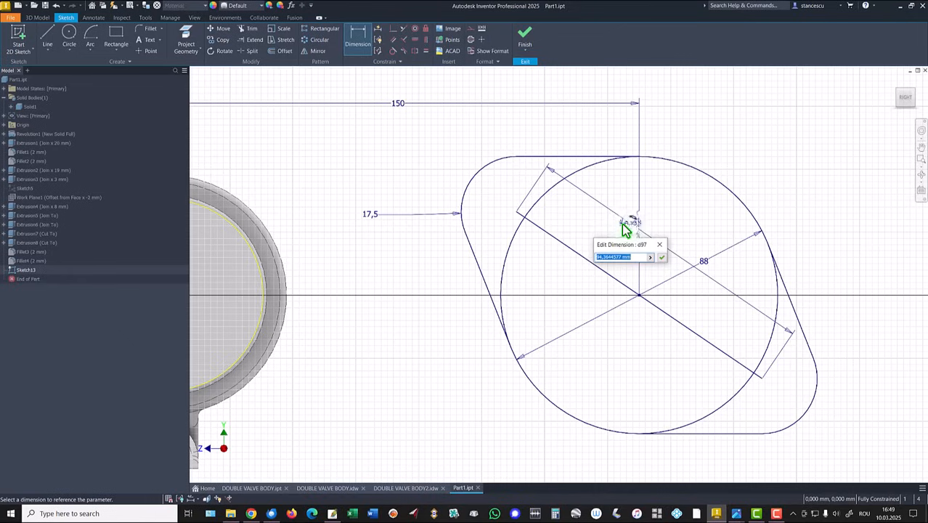
type("105")
key("Return")
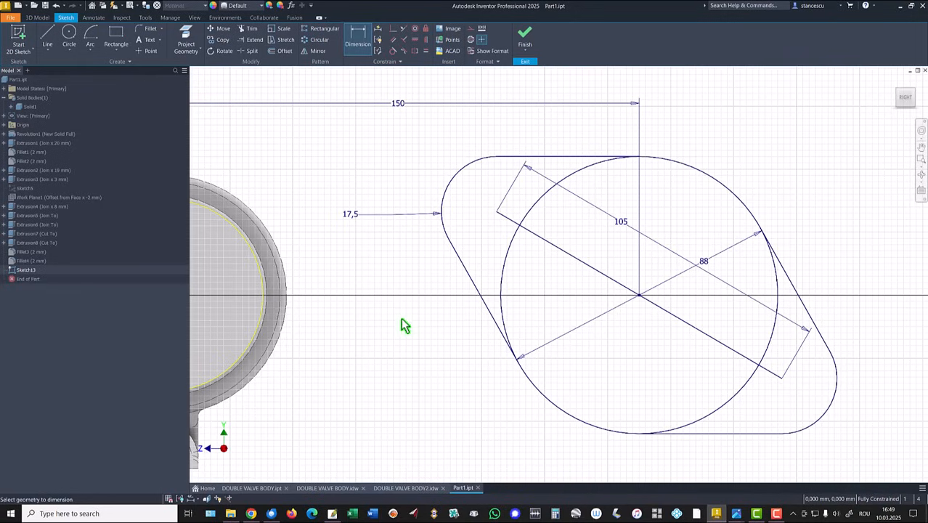
Step: Convert the line joining the two lug centres to construction geometry
key("Escape")
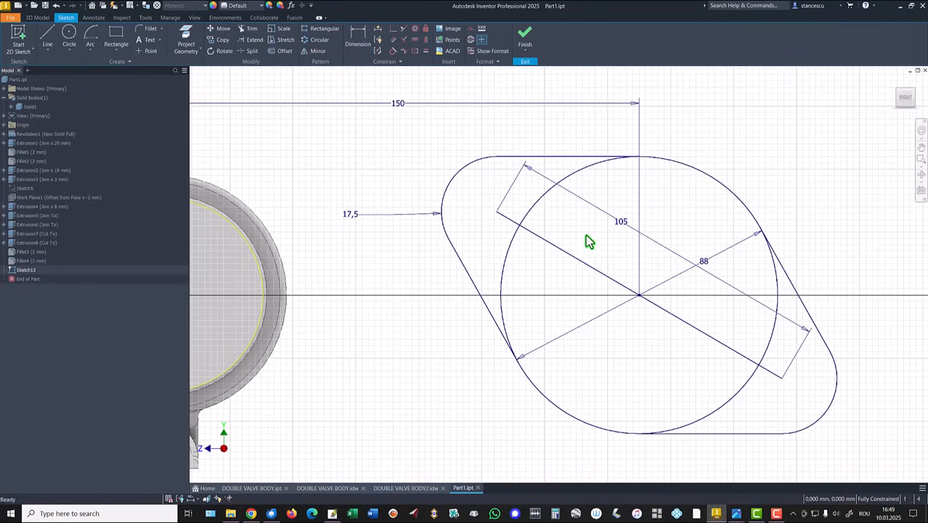
left_click(567, 273)
right_click(580, 267)
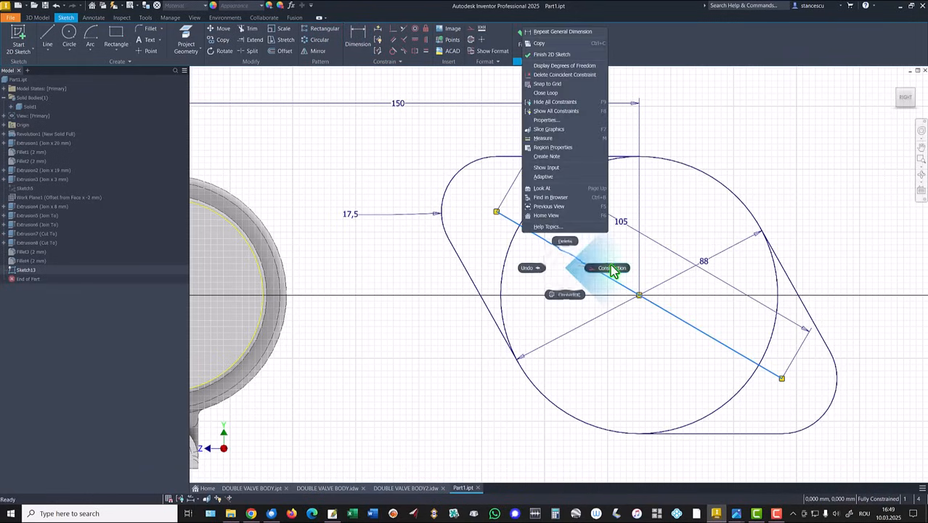
left_click(612, 270)
Step: Trim the 88 mm circle inside the lower-right lug and split the remaining arc at the upper-left lug's tangent points
key("x")
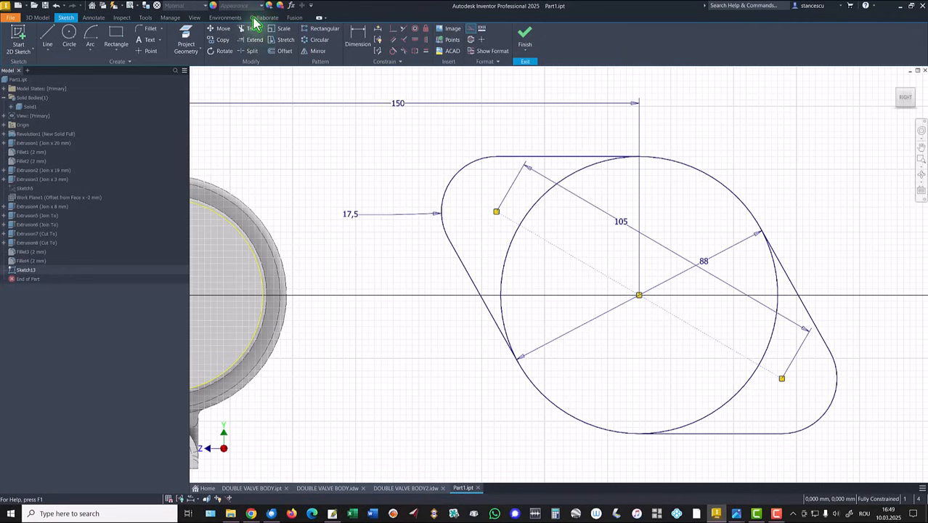
left_click(693, 428)
left_click(764, 345)
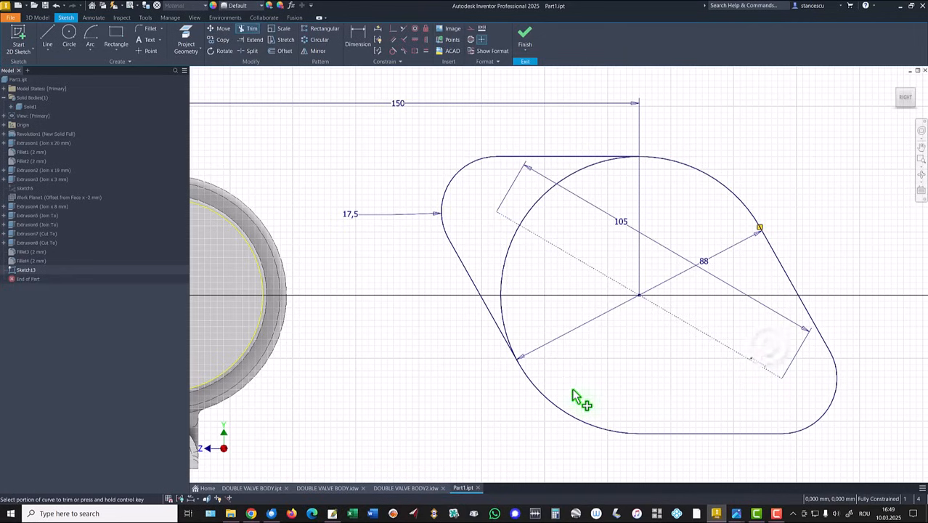
left_click(248, 51)
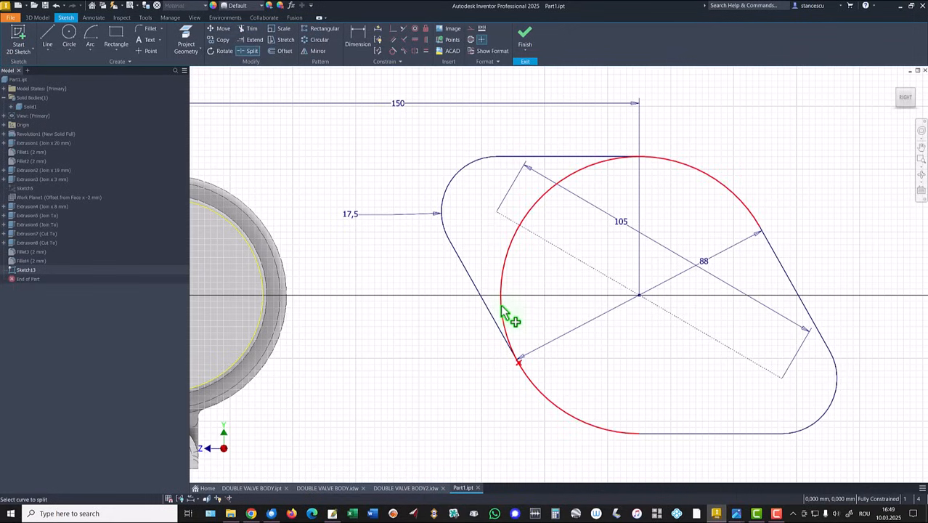
left_click(506, 328)
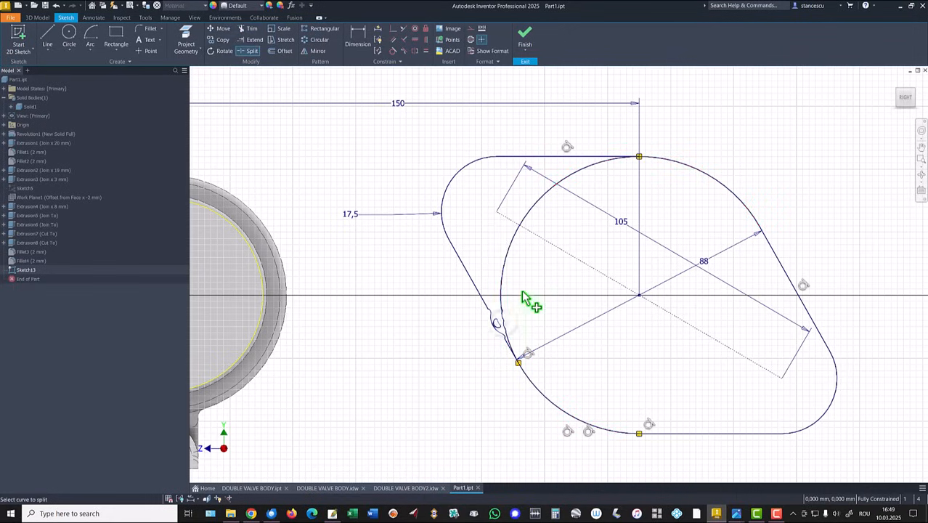
left_click(620, 163)
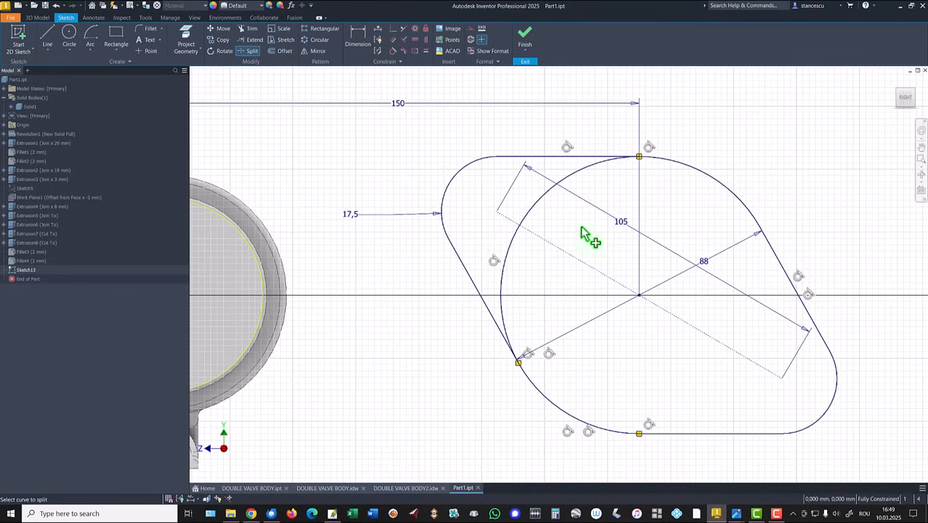
key("Escape")
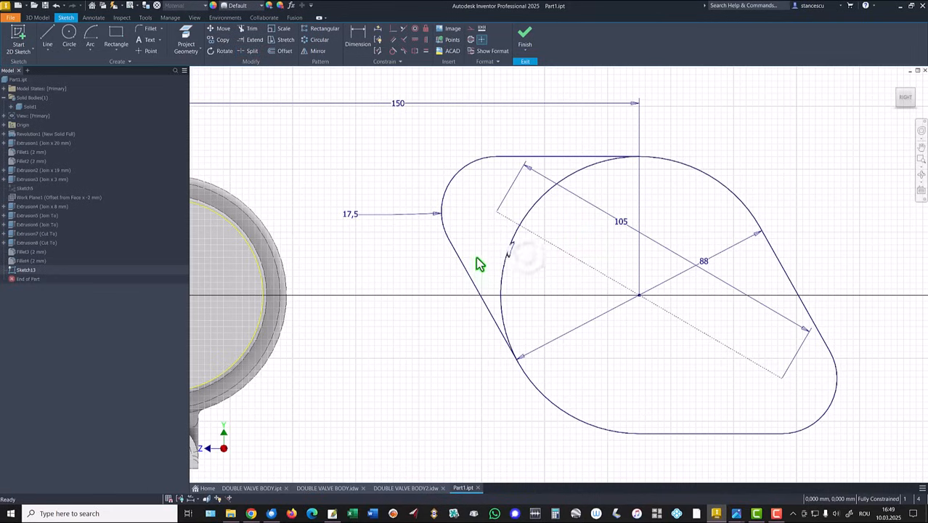
Step: Convert the arc inside the upper-left lug to construction geometry and reposition the 88 mm diameter dimension below the centre
right_click(479, 265)
left_click(517, 259)
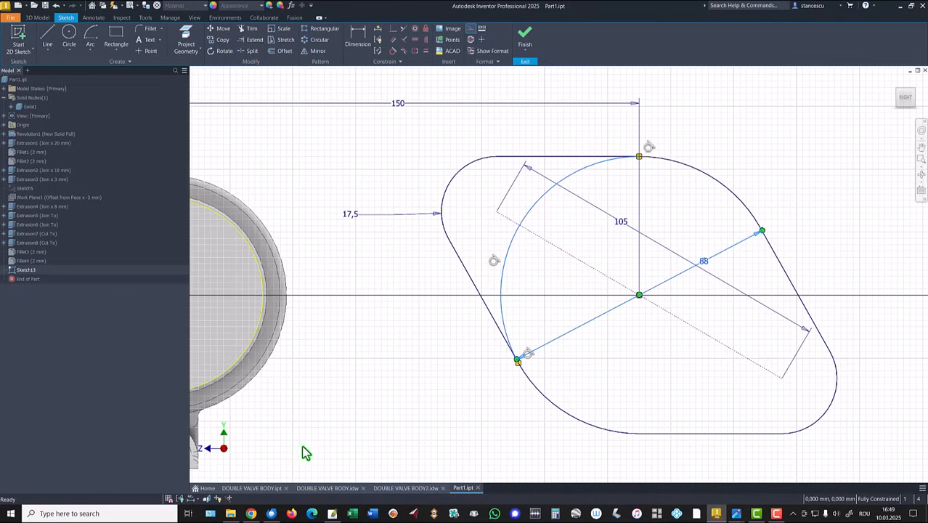
key("Escape")
left_click_drag(701, 273, 684, 326)
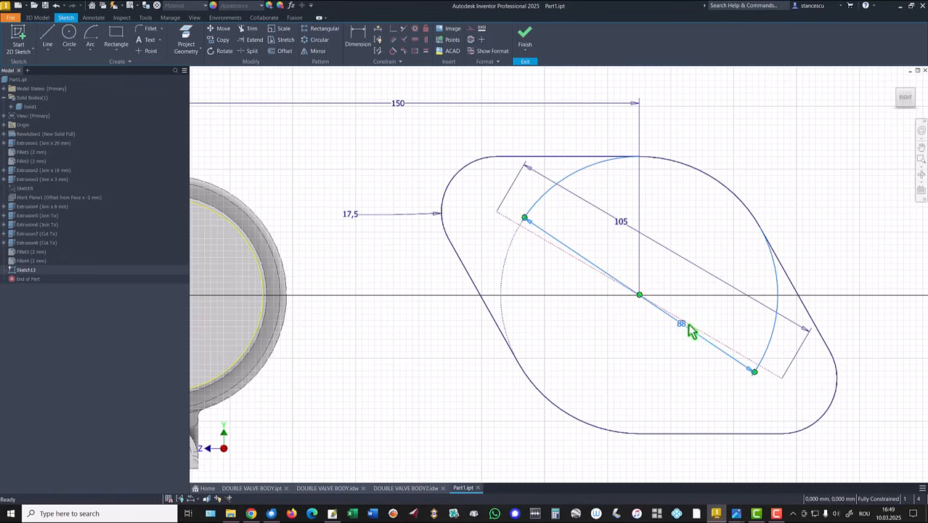
left_click_drag(681, 325, 582, 349)
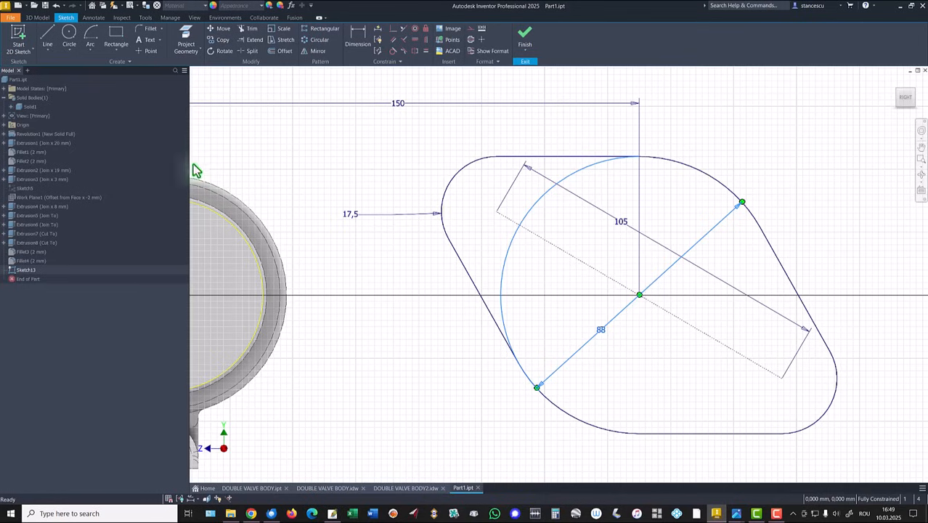
Step: Draw a 14 mm diameter circle at the upper-left lug centre and a similar circle at the lower-right lug centre
left_click(69, 37)
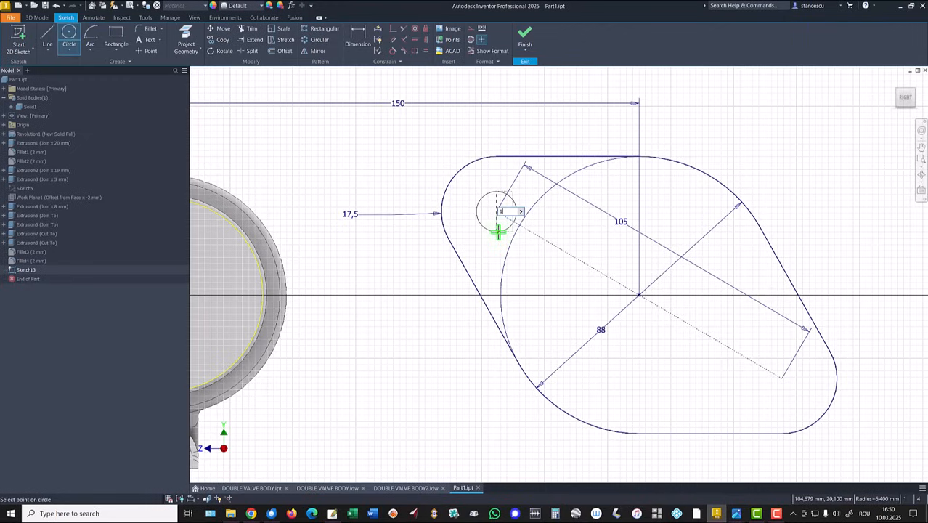
key("Return")
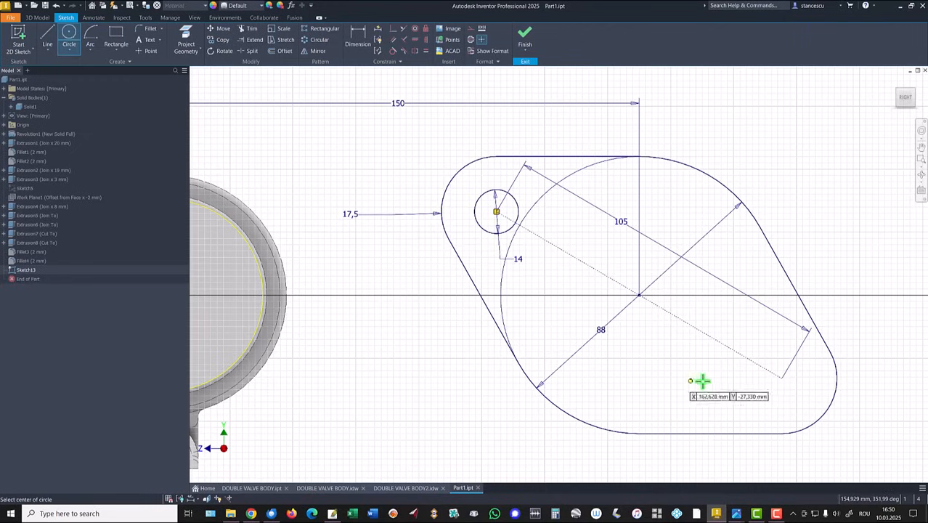
left_click(781, 377)
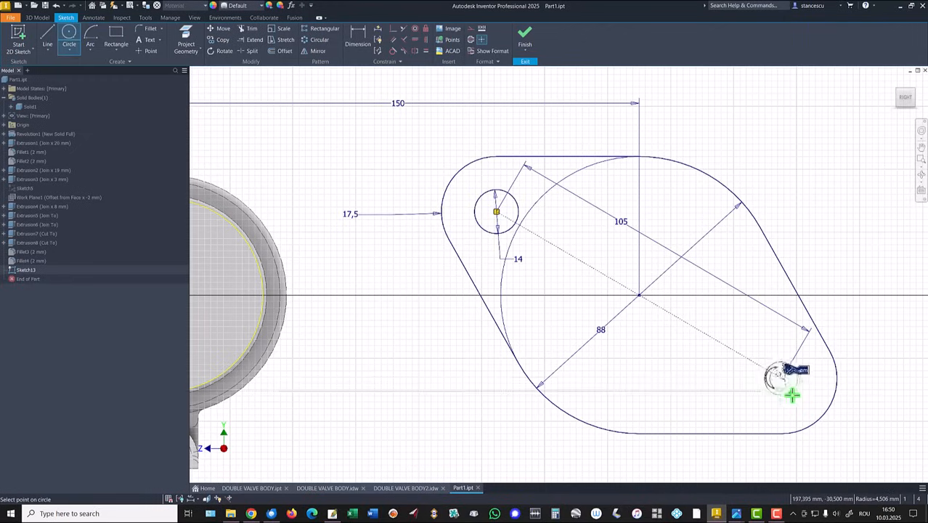
left_click(792, 395)
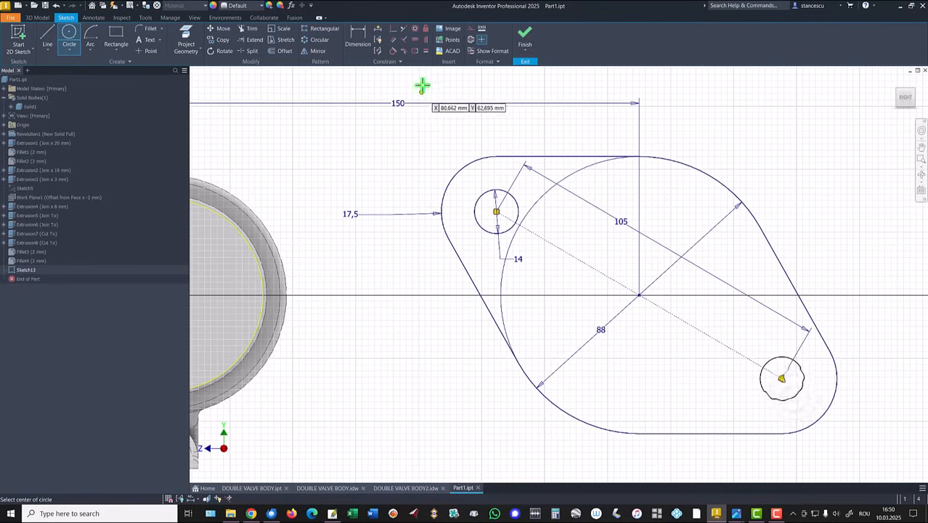
Step: Apply an equal constraint between the two lug hole circles
left_click(426, 51)
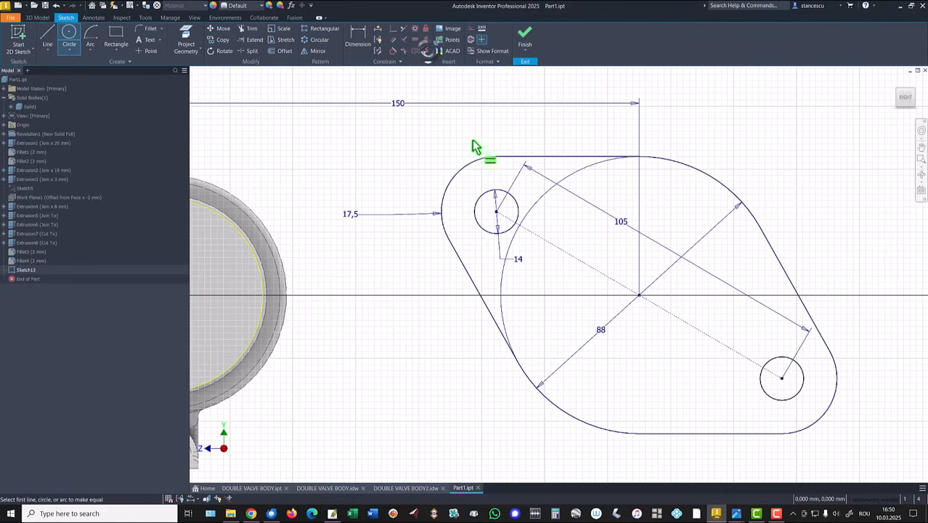
left_click(482, 202)
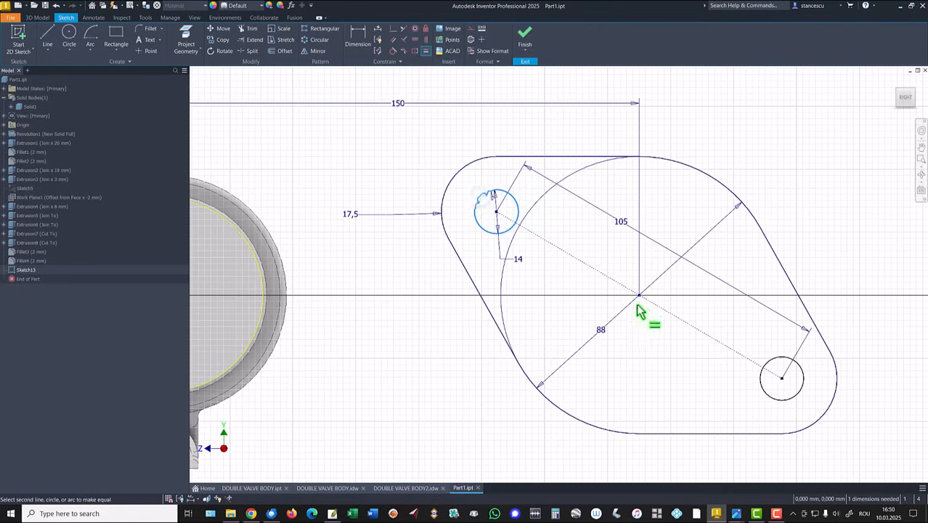
left_click(803, 378)
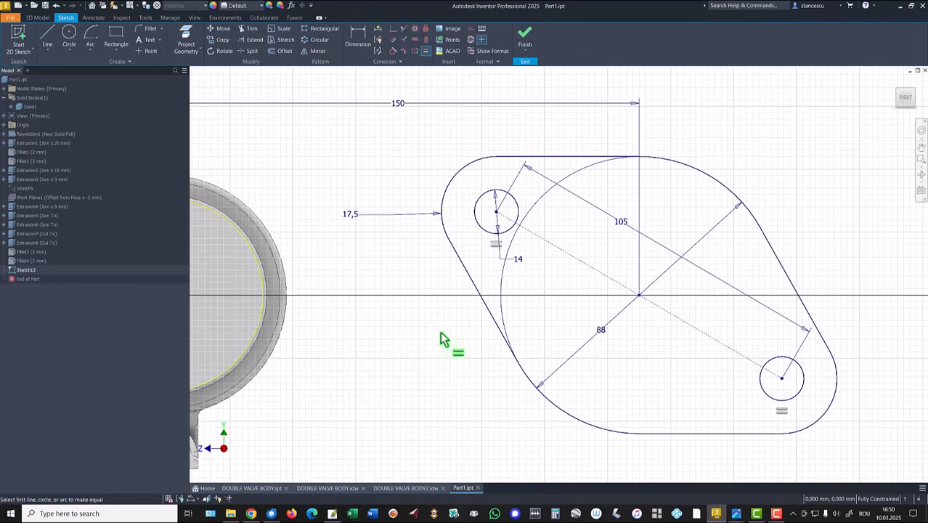
key("Escape")
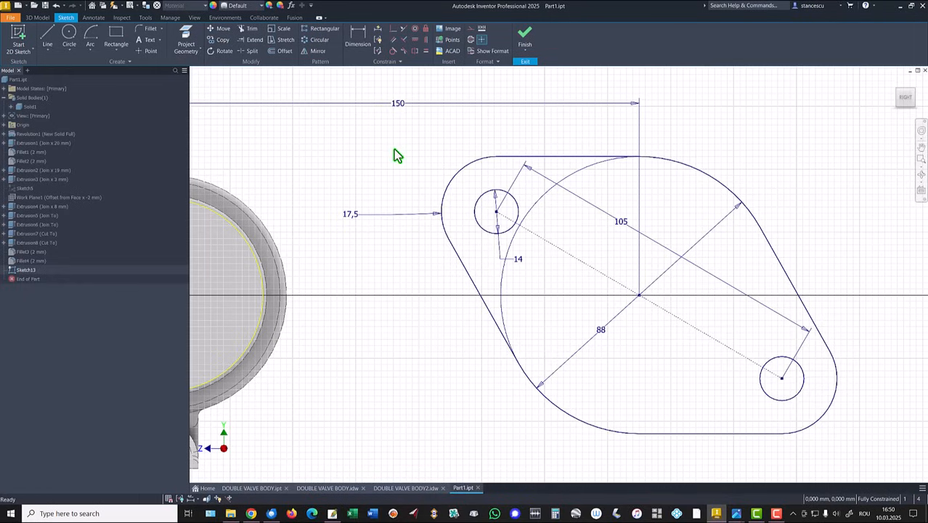
Step: Finish the sketch and extrude the flange profile without its two holes 16 mm in the flipped direction as a new solid
left_click(524, 37)
key("Home")
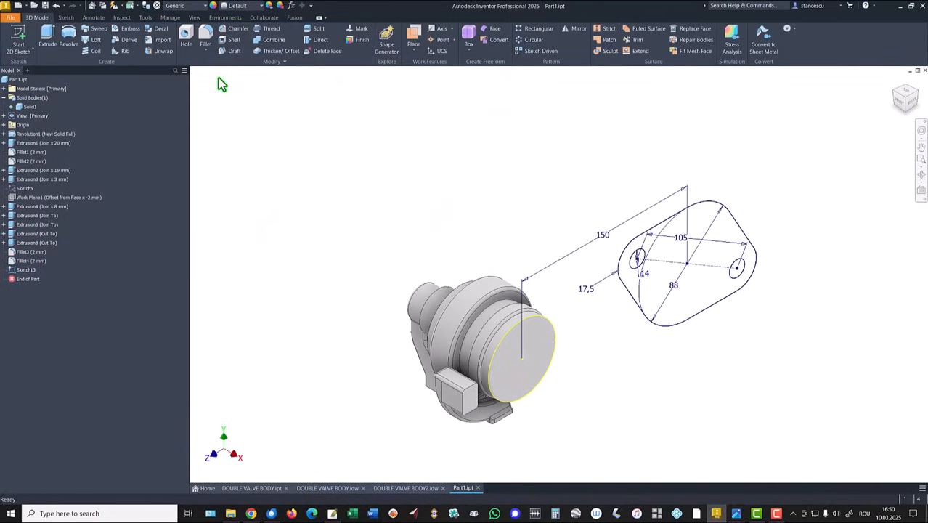
left_click(47, 38)
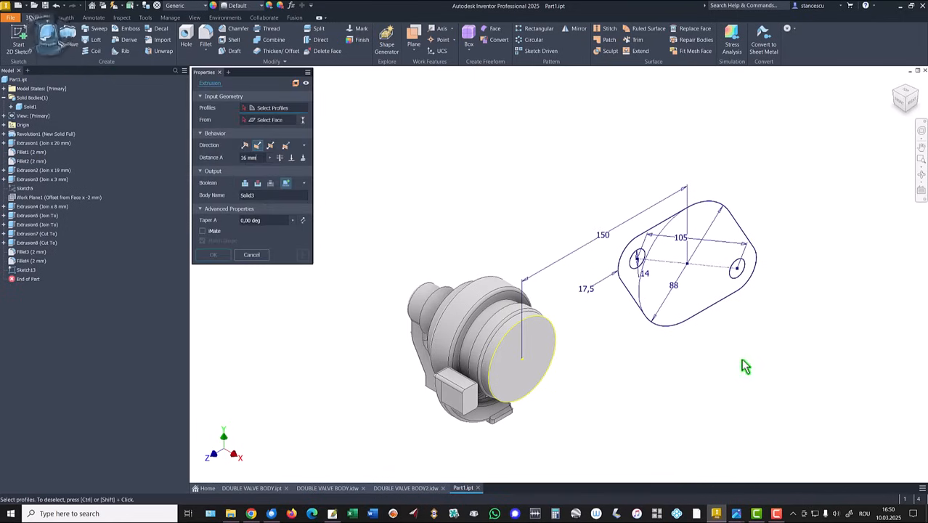
left_click(708, 294)
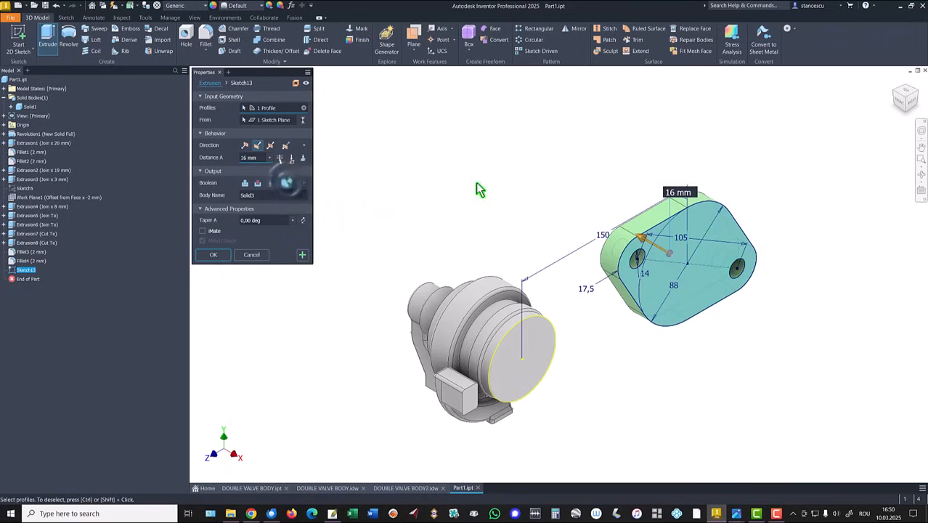
left_click(213, 256)
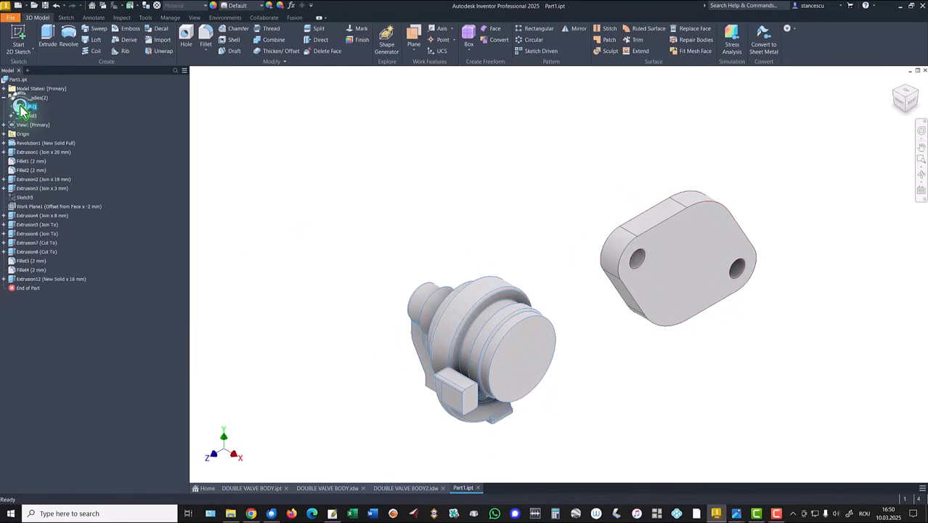
Step: Set the body appearance of the original valve solid, Solid1, to Red
right_click(24, 106)
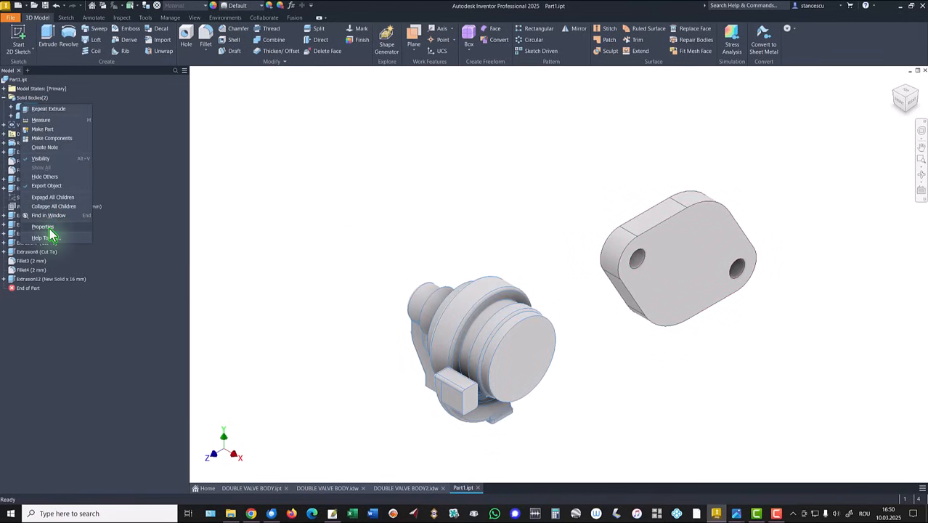
left_click(43, 227)
left_click(290, 193)
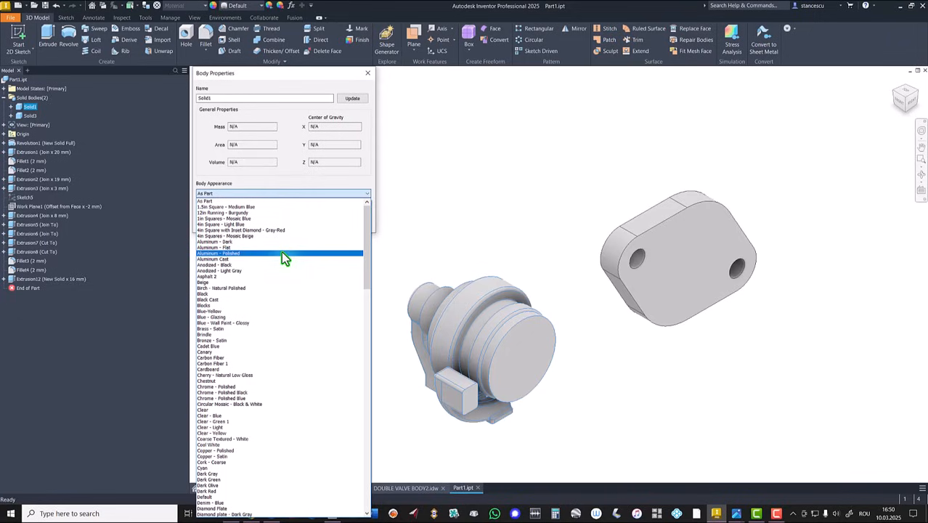
key("r")
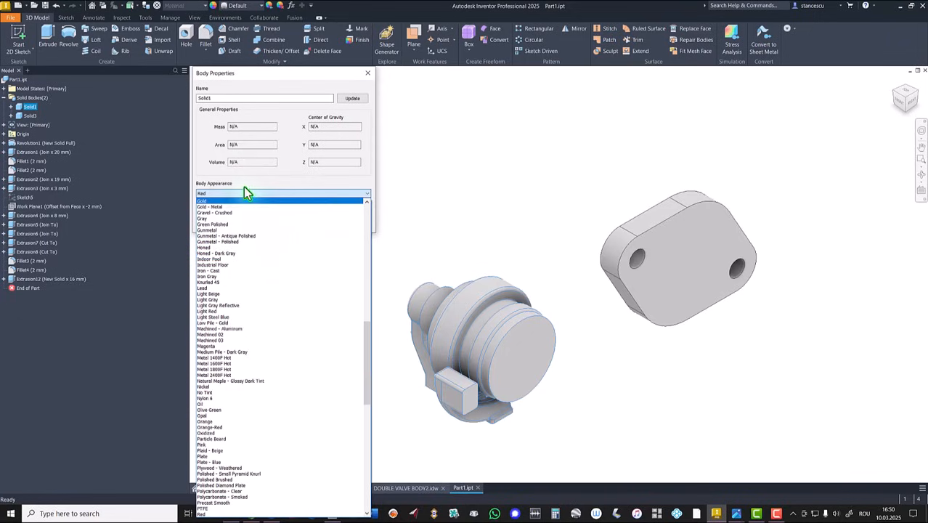
left_click(214, 192)
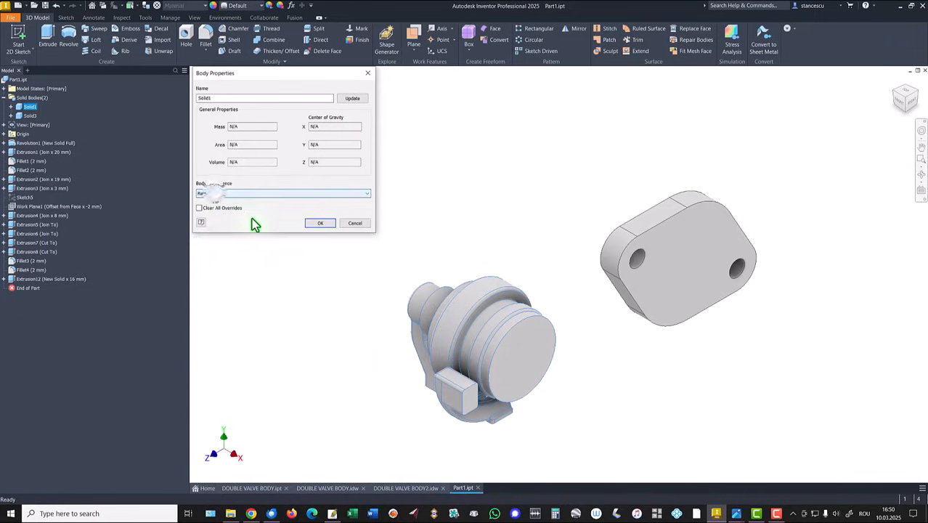
left_click(319, 224)
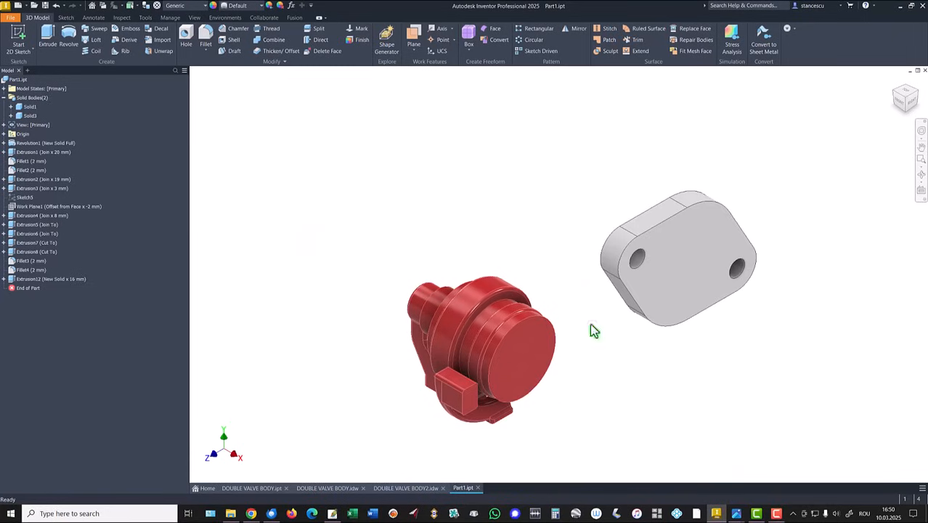
Step: Start a sketch on the small rectangular end face of the lower lug and convert its projected outline to construction geometry
key("F6")
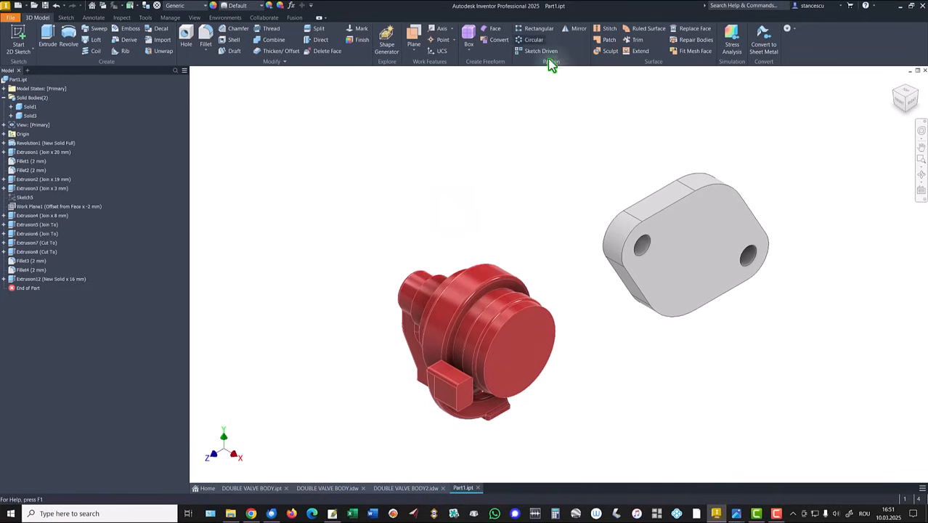
middle_click_drag(572, 177, 474, 315, "shift")
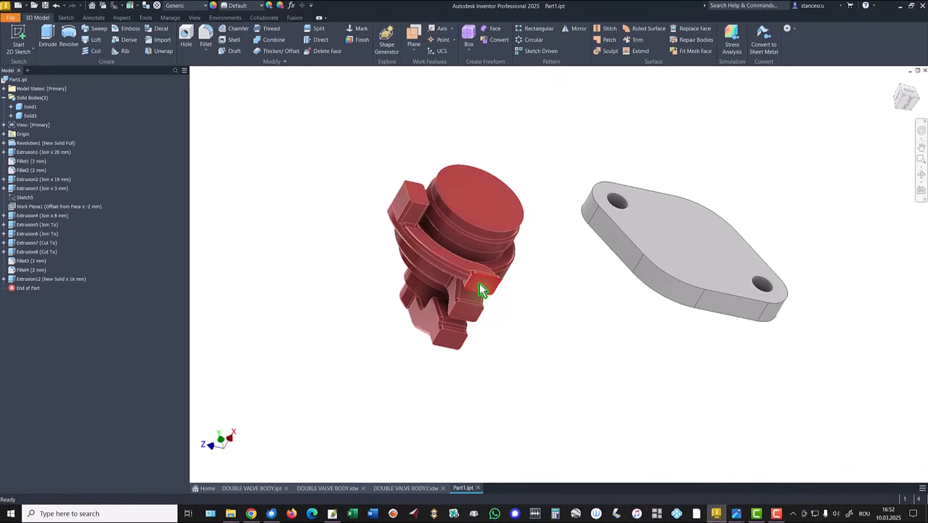
left_click(479, 286)
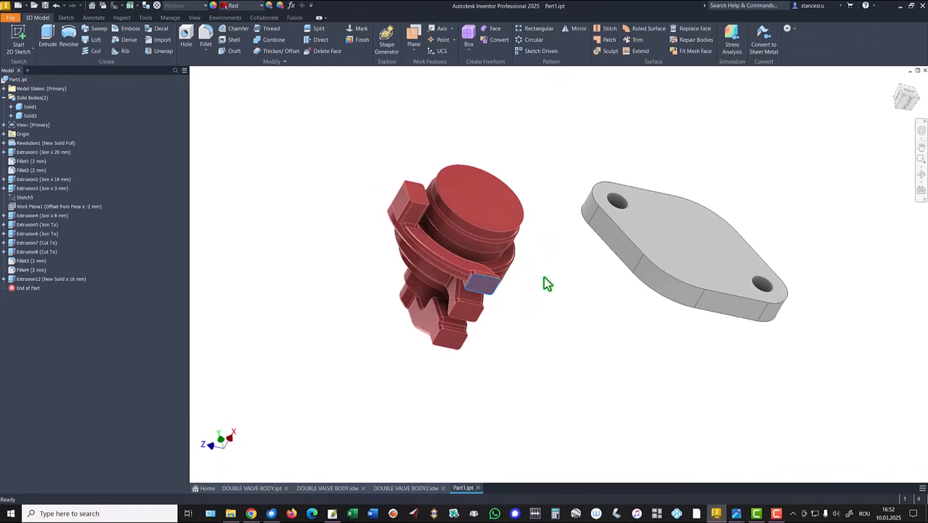
key("s")
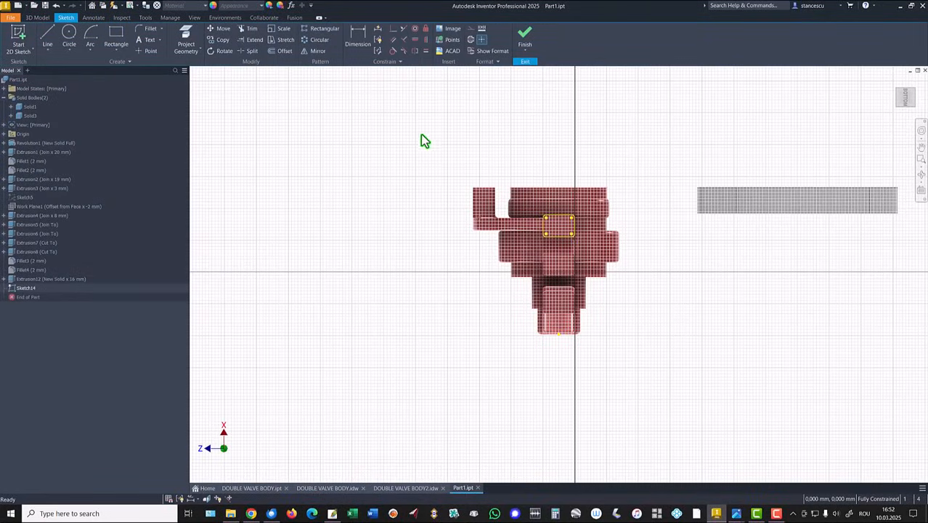
mouse_move(517, 155)
left_mouse_down()
mouse_move(530, 207)
mouse_move(598, 263)
left_mouse_up()
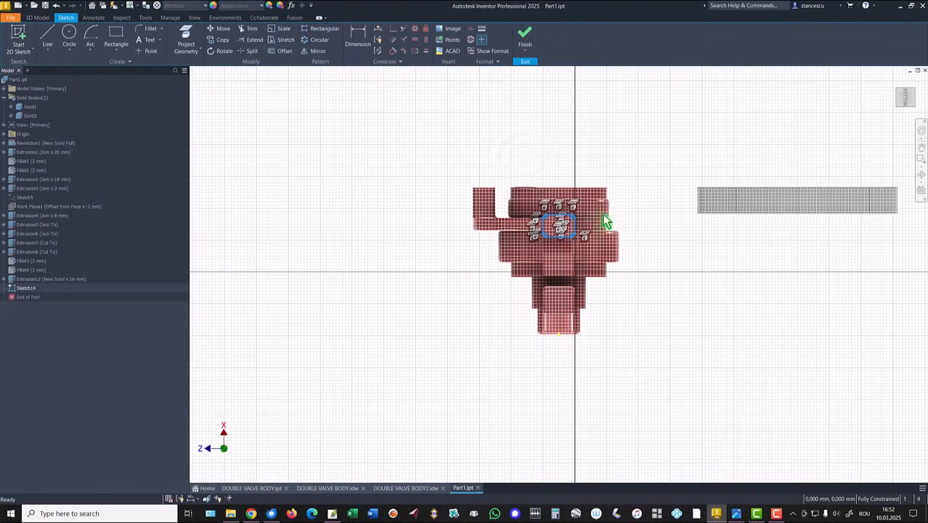
right_click(621, 156)
left_click(659, 153)
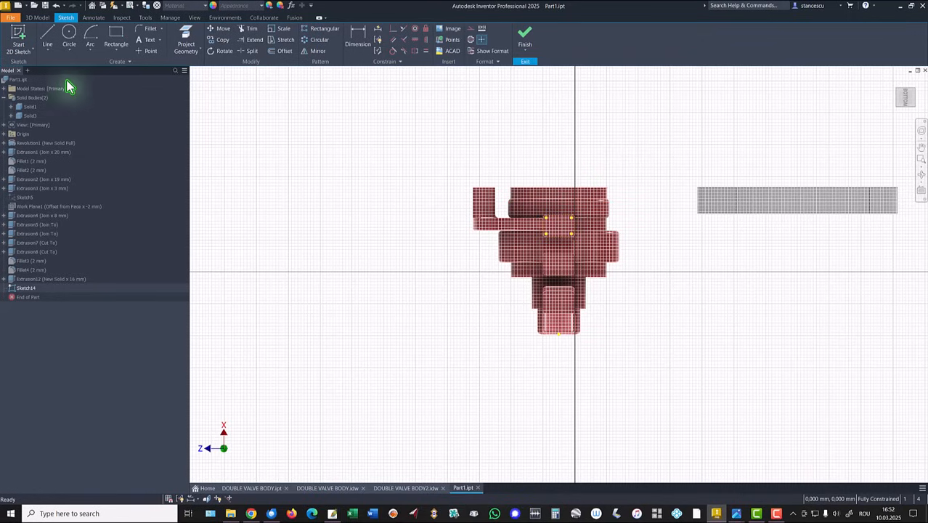
Step: Sketch an 88 mm diameter circle below the flange's edge view, entering the diameter as 44*2
left_click(69, 36)
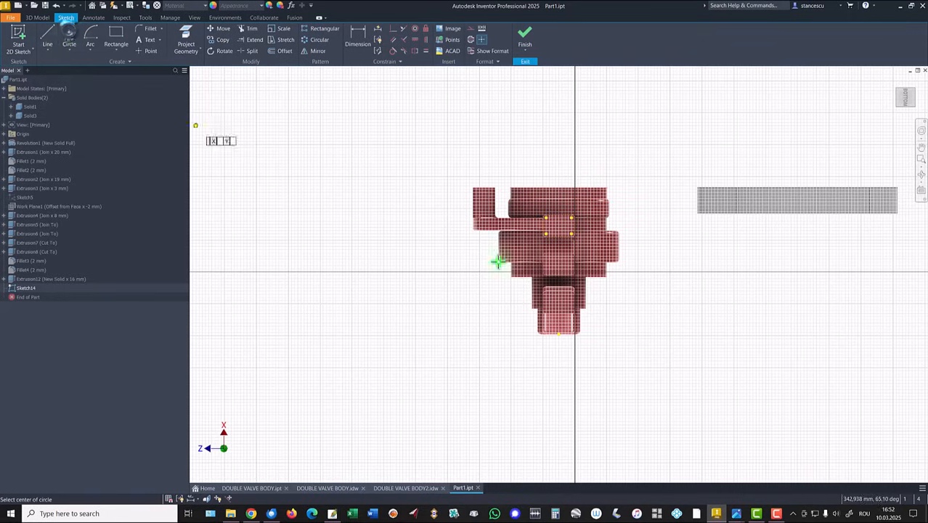
left_click(800, 251)
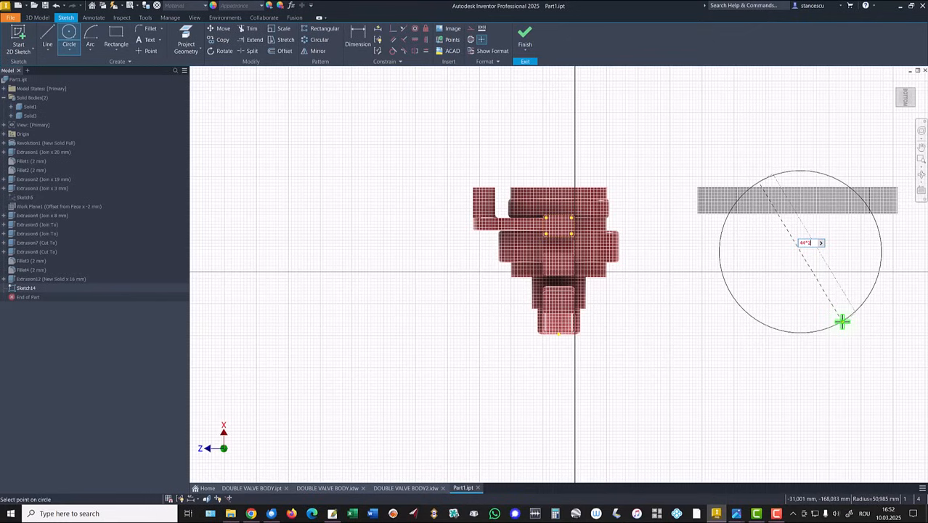
key("Return")
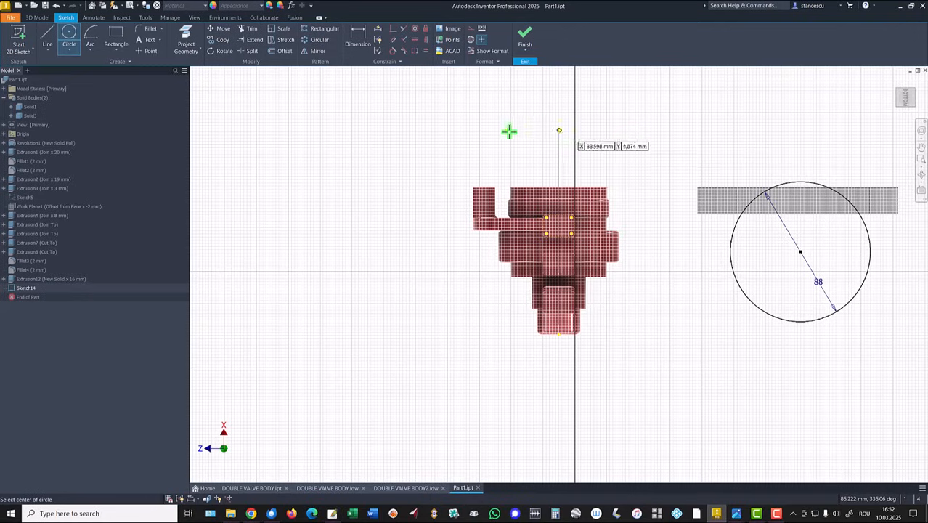
Step: Dimension the circle's centre 48 mm from the upper edge of the separate flange body
left_click(359, 40)
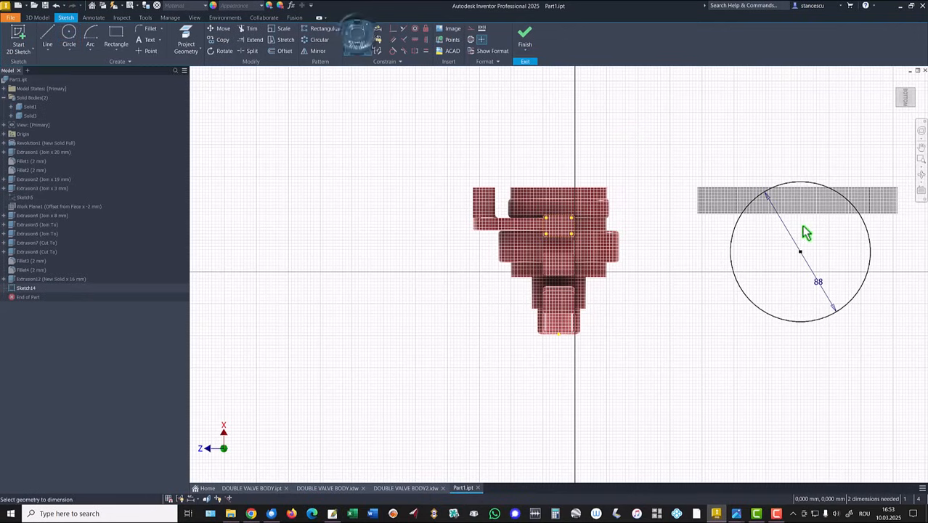
left_click(885, 192)
left_click(893, 237)
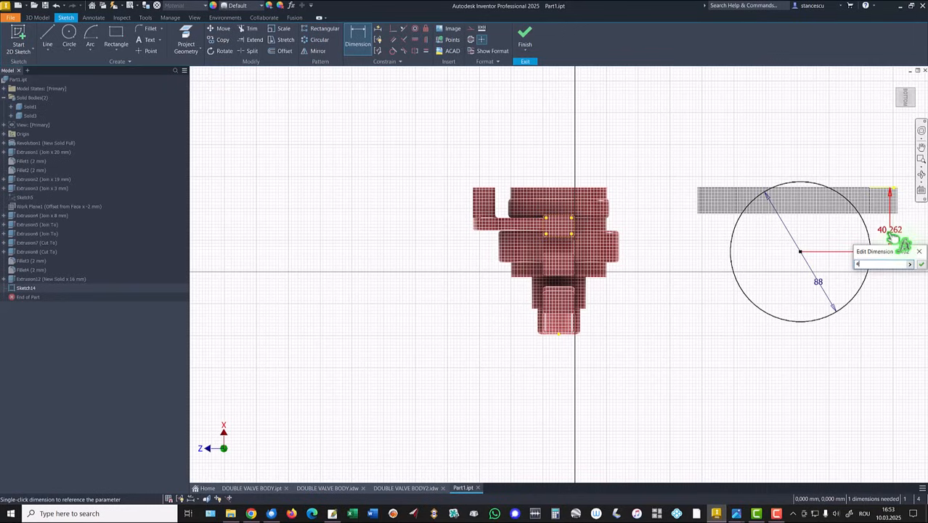
type("48")
key("Return")
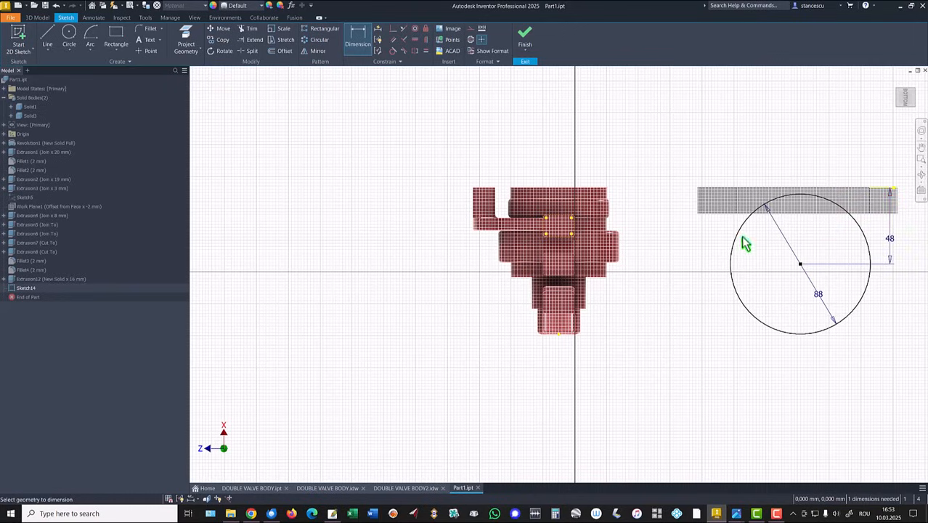
Step: Dimension the circle's centre 150 mm horizontally from the projected point at the valve body's lower end
left_click(799, 264)
left_click(561, 339)
left_click(672, 390)
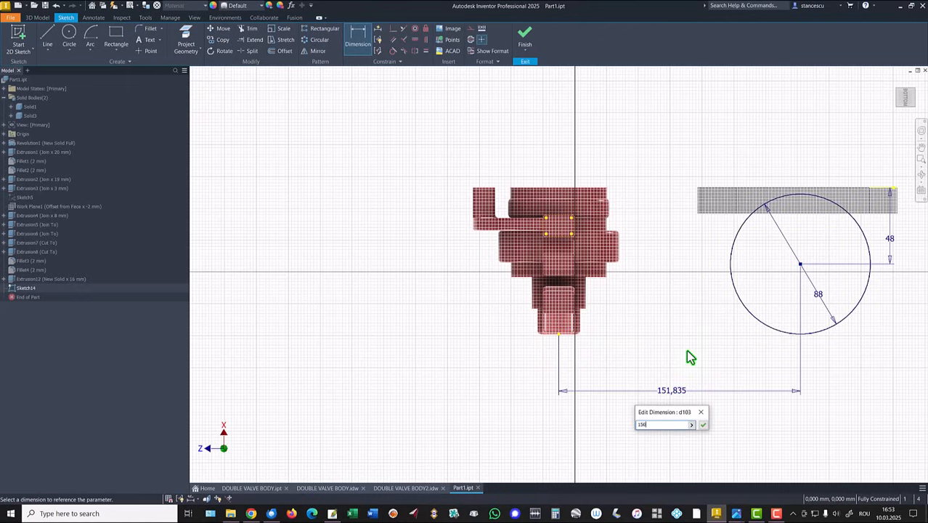
type("150")
key("Return")
Step: Sketch one flange ear as a tangent line leaving the circle, a tangent end arc and a line returning tangentially to the circle
left_click(46, 36)
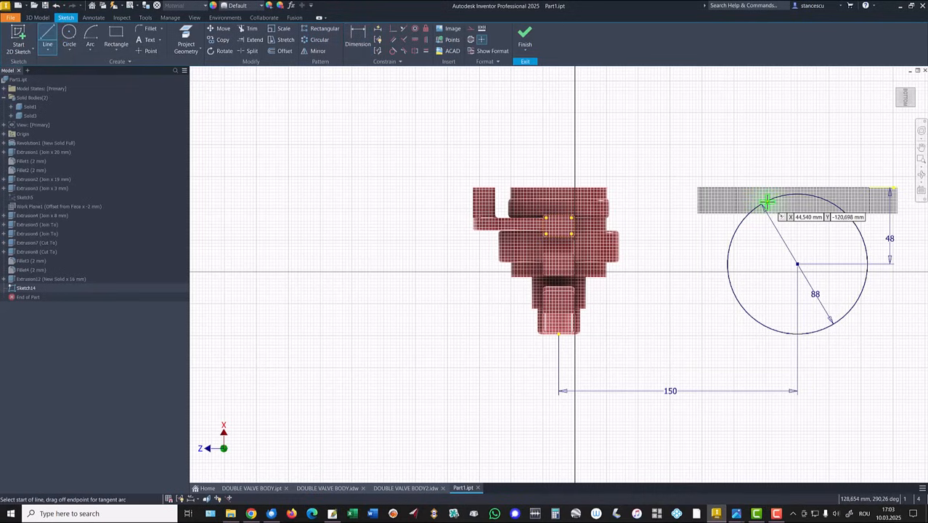
left_click_drag(767, 202, 684, 294)
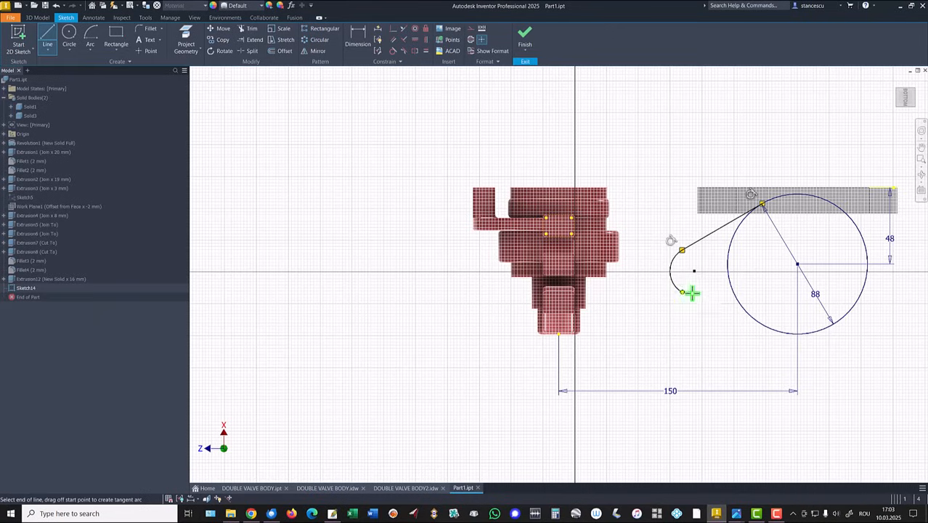
left_click(770, 331)
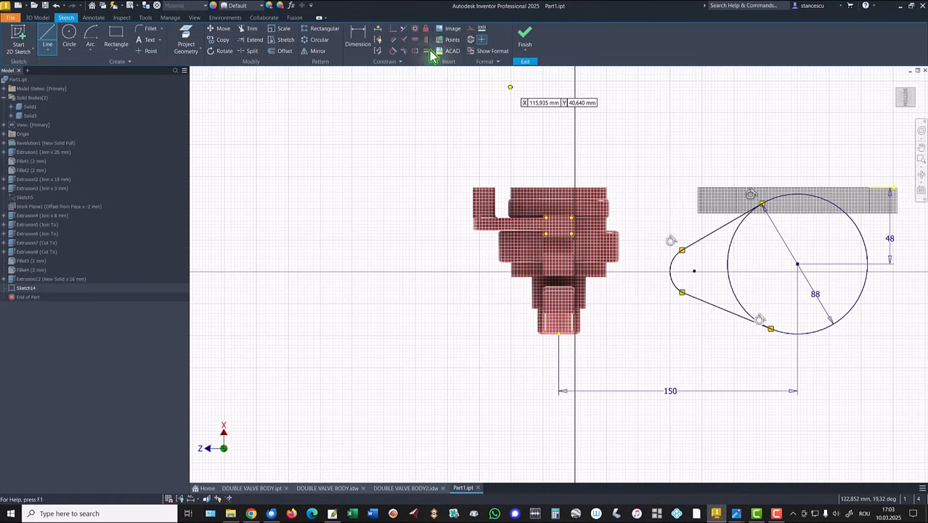
Step: Make the ear's end arc tangent to its lower line and align the arc's centre with the circle's centre using a vertical constraint
left_click(393, 51)
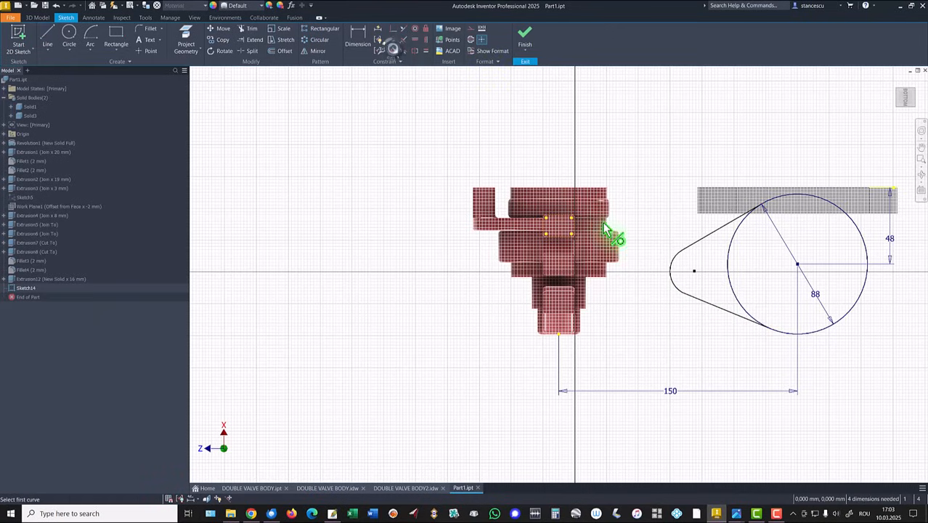
left_click(675, 285)
left_click(701, 302)
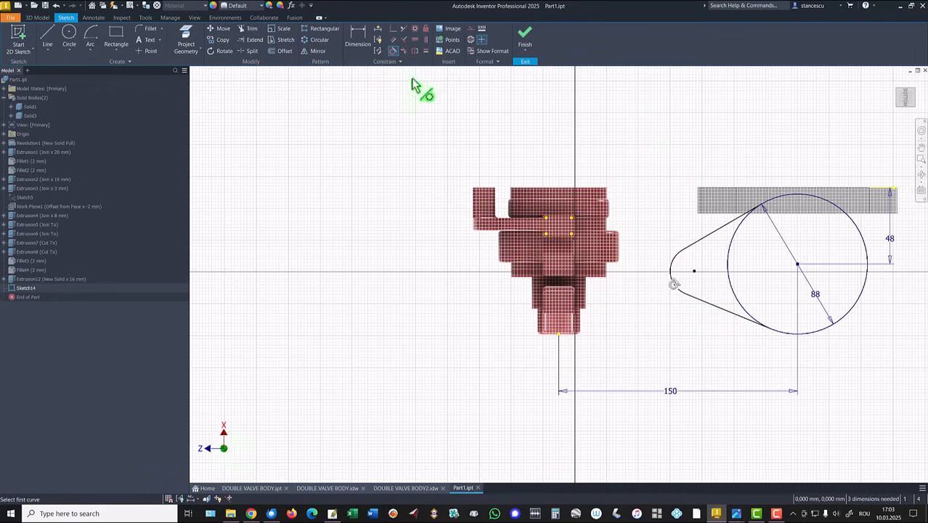
left_click(425, 39)
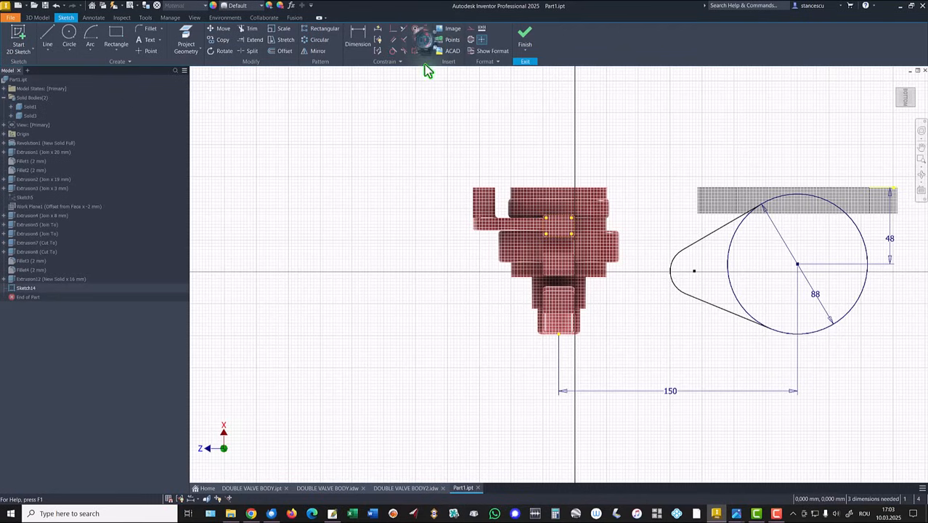
left_click(694, 274)
left_click(797, 264)
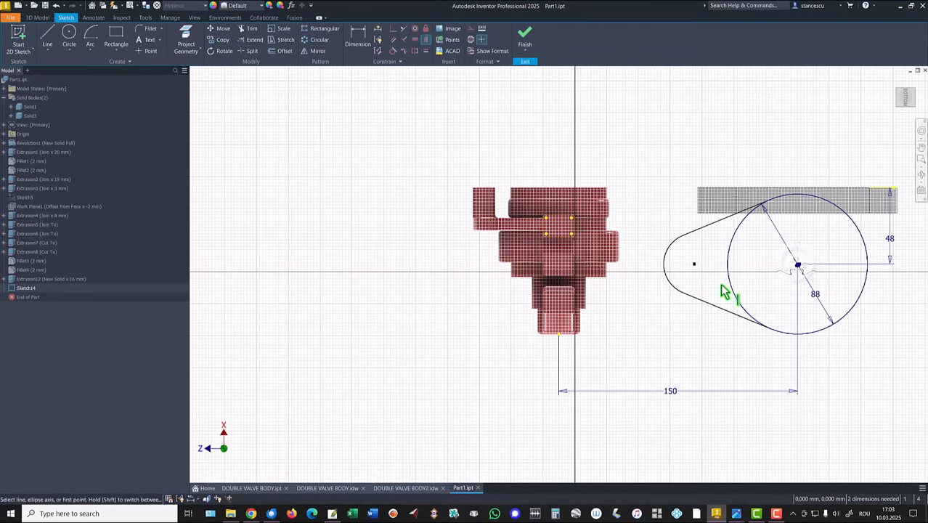
Step: Dimension the ear's end arc with a 17,5 mm radius
left_click(361, 44)
left_click(666, 257)
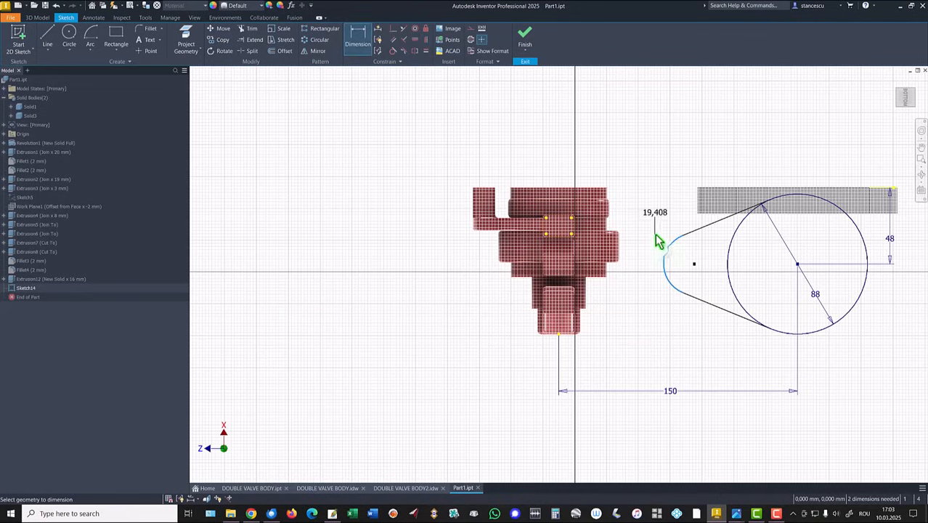
left_click(656, 239)
type("17,5")
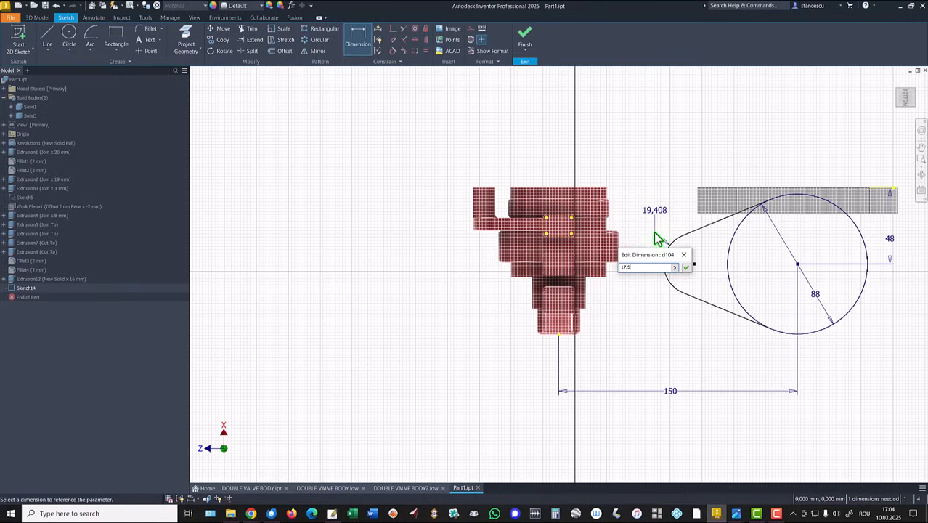
key("Return")
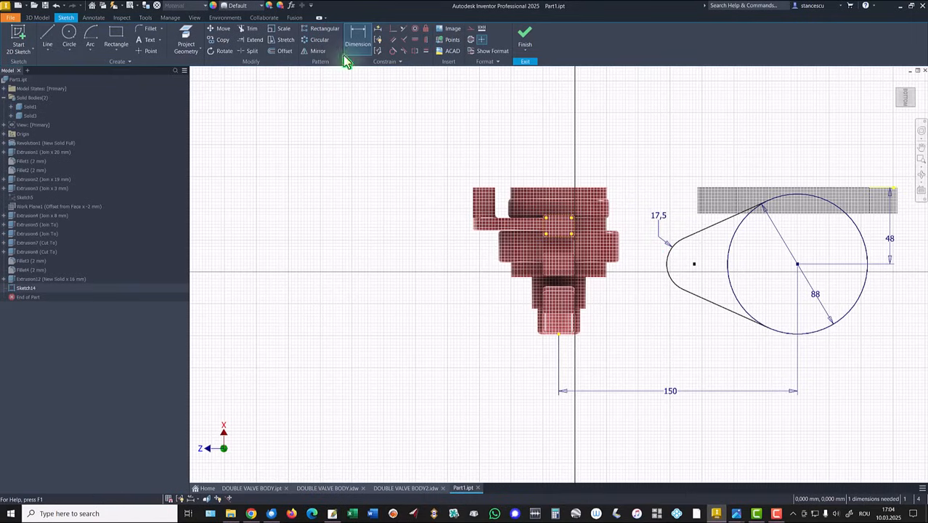
Step: Draw a straight line from the circle's centre down to its lowest point
left_click(47, 36)
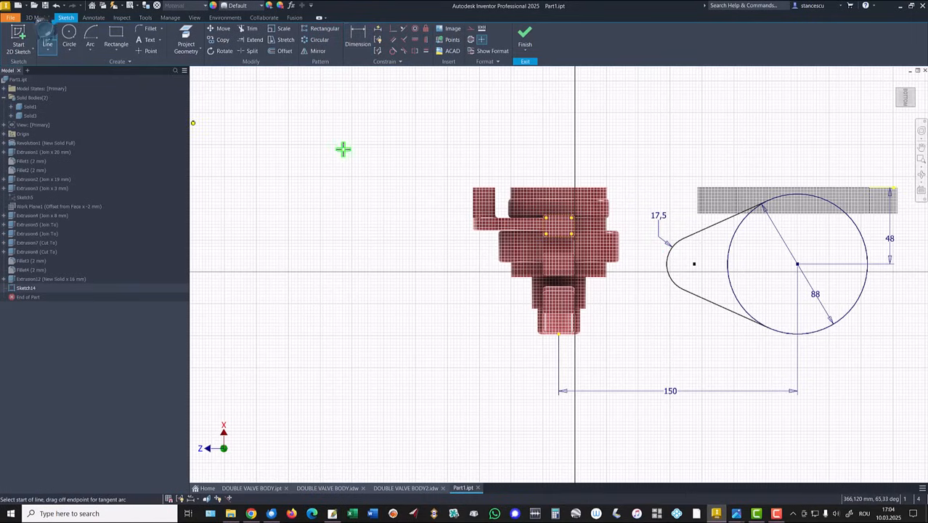
left_click(798, 265)
double_click(798, 334)
key("Escape")
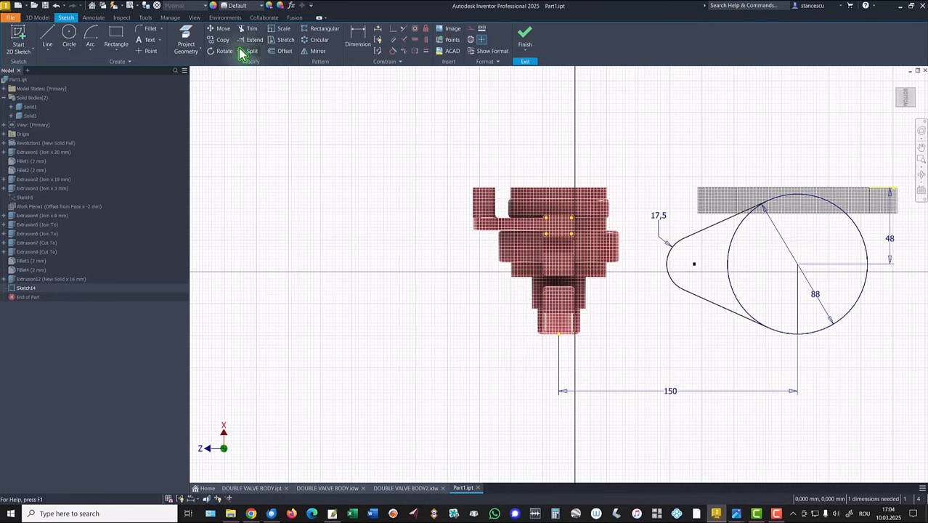
Step: Mirror the ear's two lines and end arc about the line running from the circle's centre to its lowest point
left_click(319, 52)
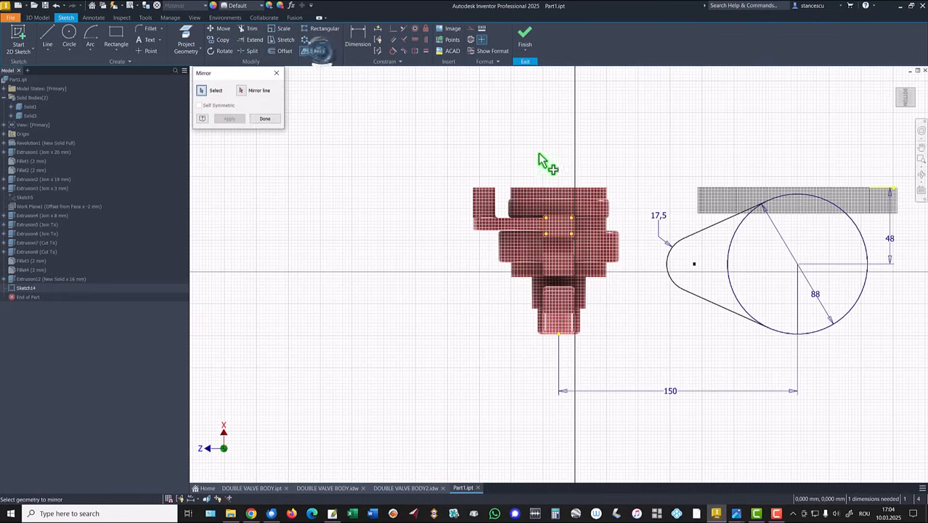
left_click_drag(693, 220, 657, 308)
left_click(240, 90)
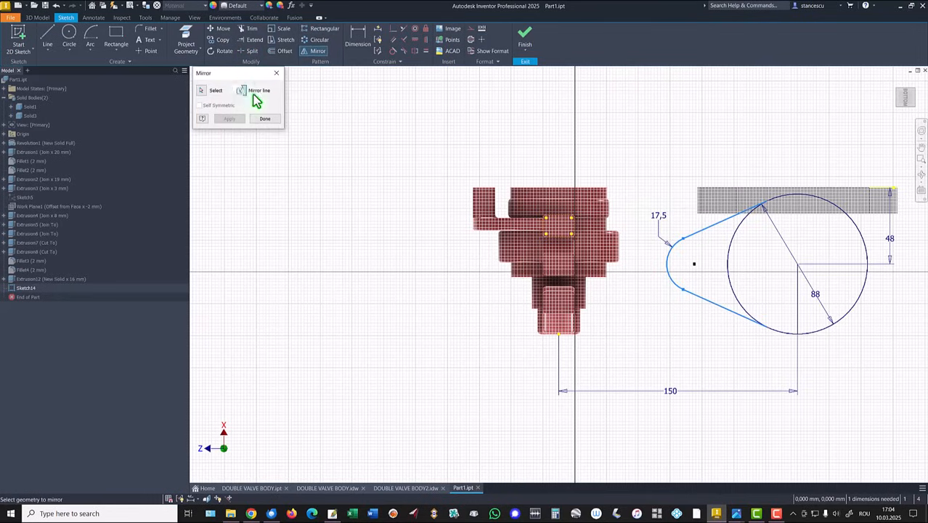
left_click(799, 299)
left_click(230, 121)
left_click(262, 119)
key("Home")
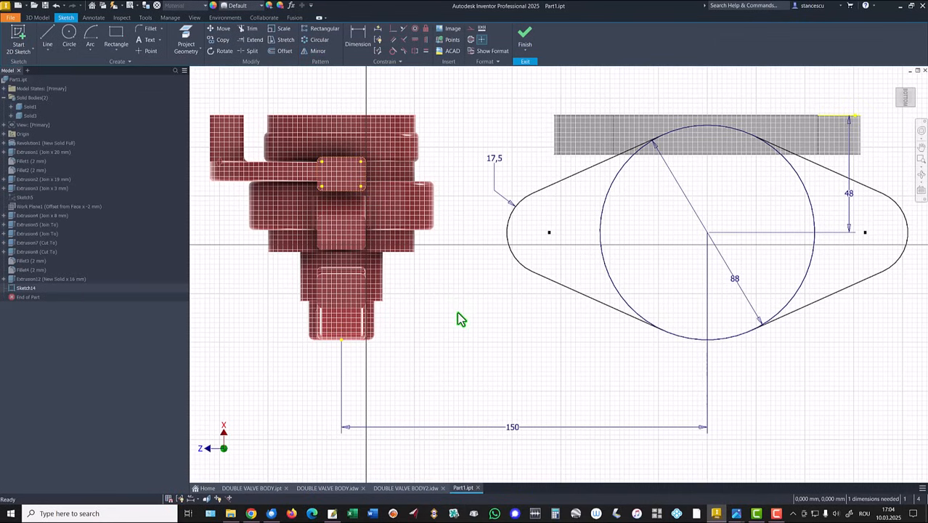
Step: Convert the mirror line inside the circle to construction geometry
key("Escape")
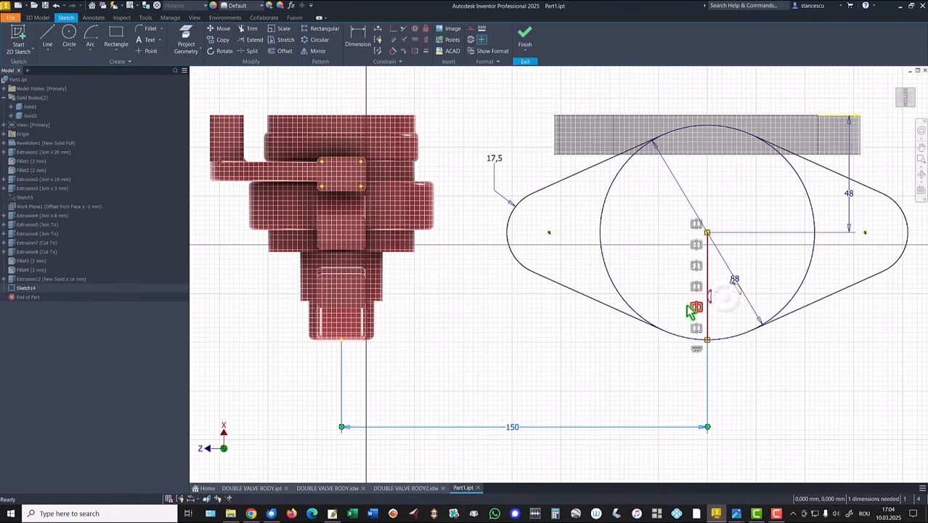
right_click(690, 310)
left_click(722, 310)
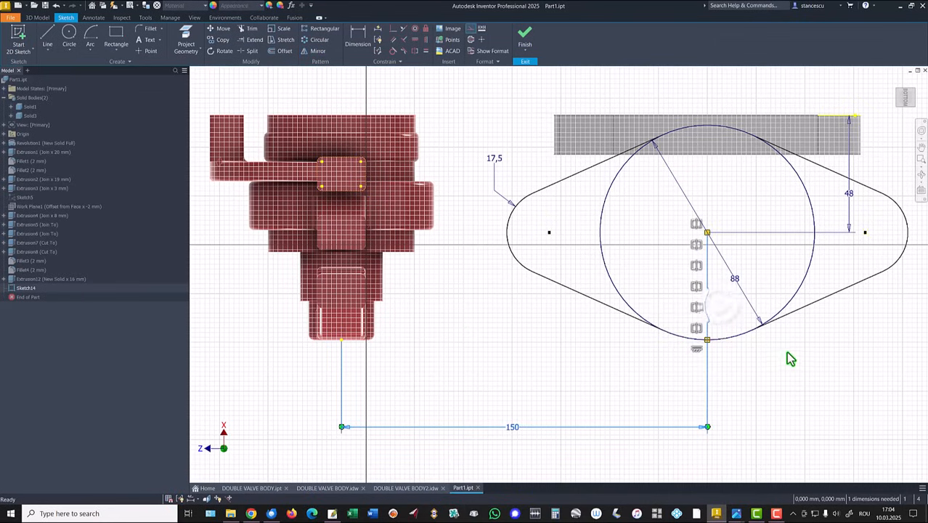
Step: Dimension the distance between the two ear arc centres as 105 mm
key("d")
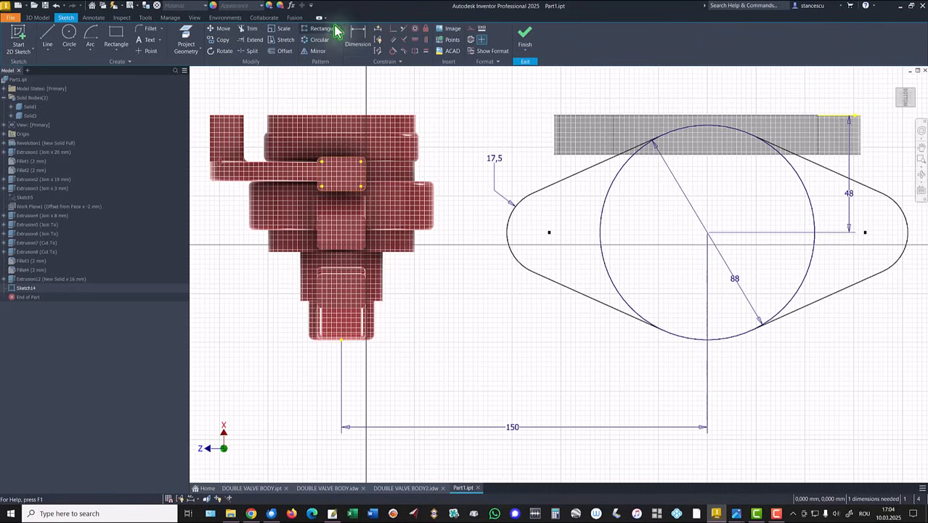
left_click(864, 232)
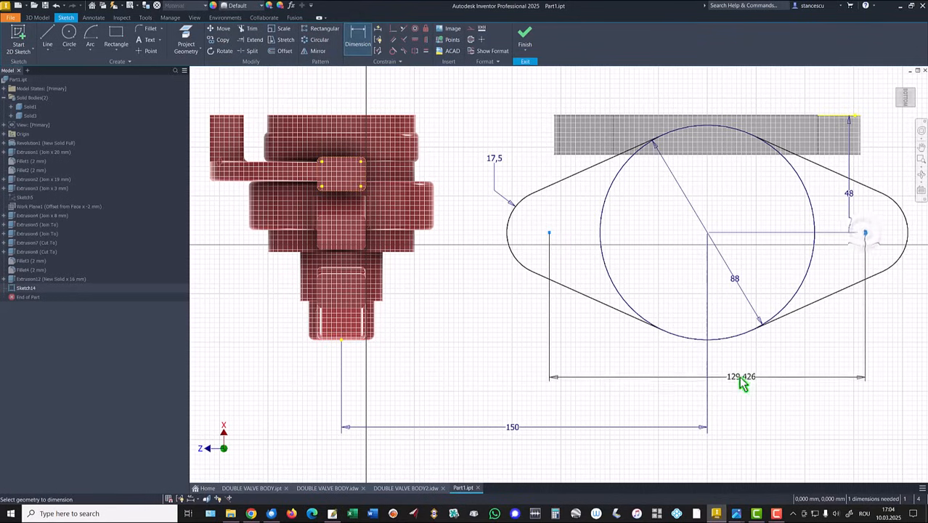
left_click(737, 373)
type("10")
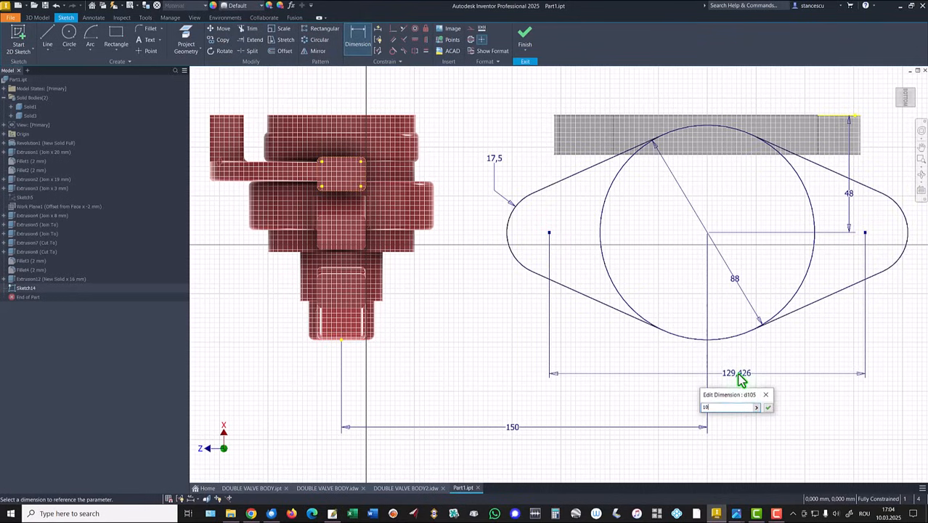
type("5")
key("Return")
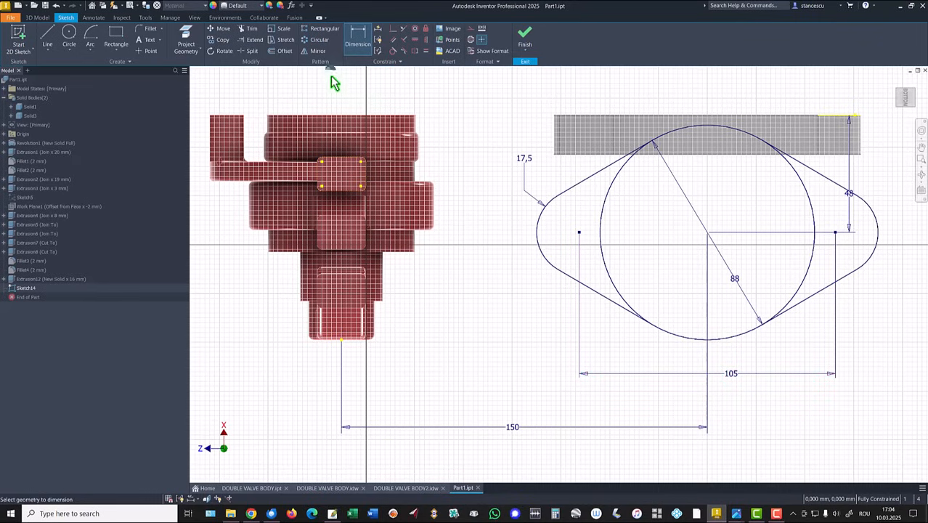
key("Escape")
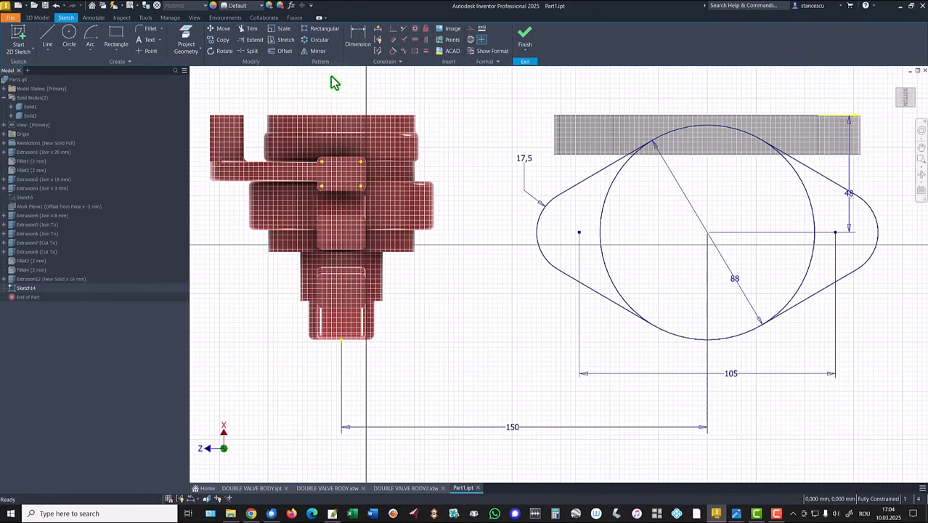
Step: Try to trim the 88 mm circle's inner arc on the side of the original ear
left_click(248, 29)
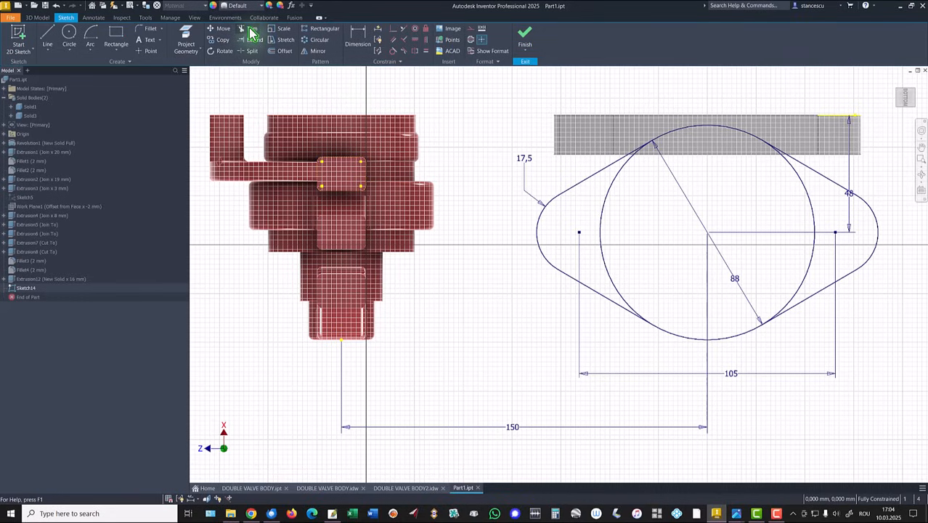
left_click(604, 209)
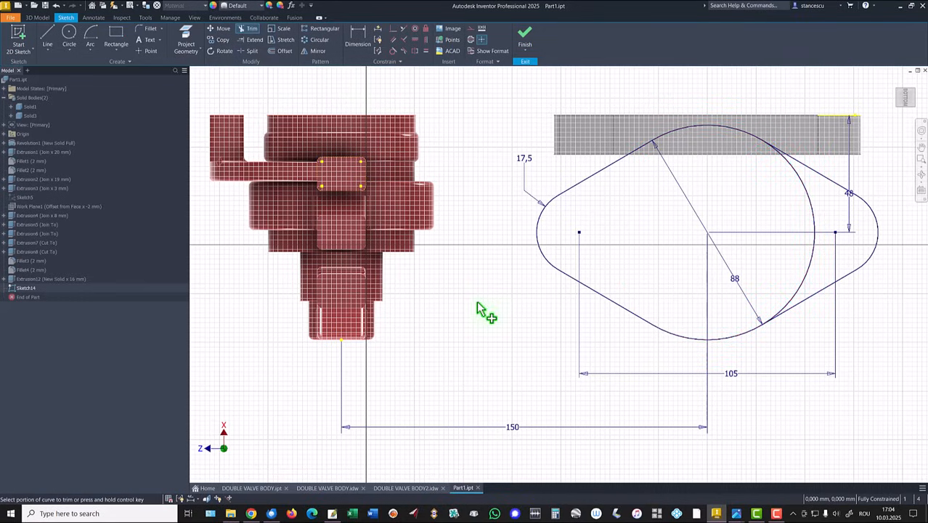
Step: Split the 88 mm circle at the mirrored ear's lower tangent point and convert the inner arc beside that ear to construction geometry
left_click(249, 52)
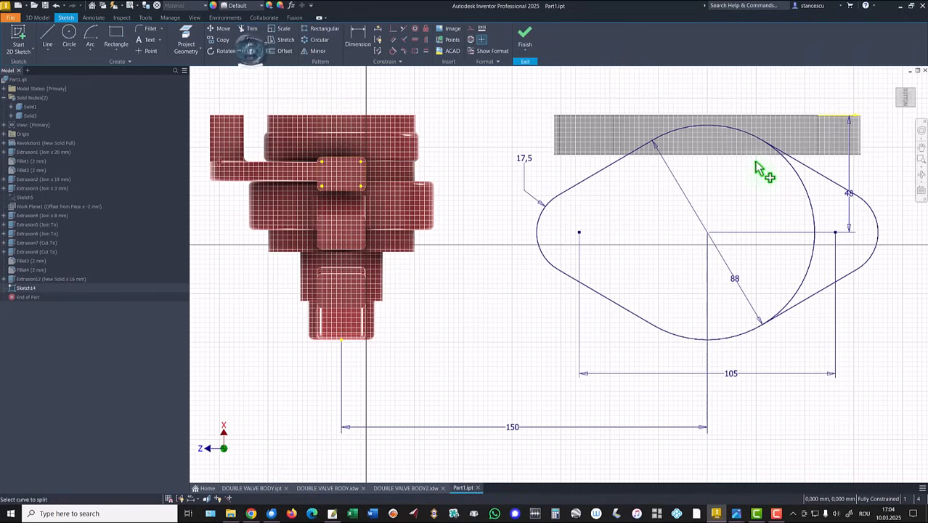
left_click(775, 313)
key("Escape")
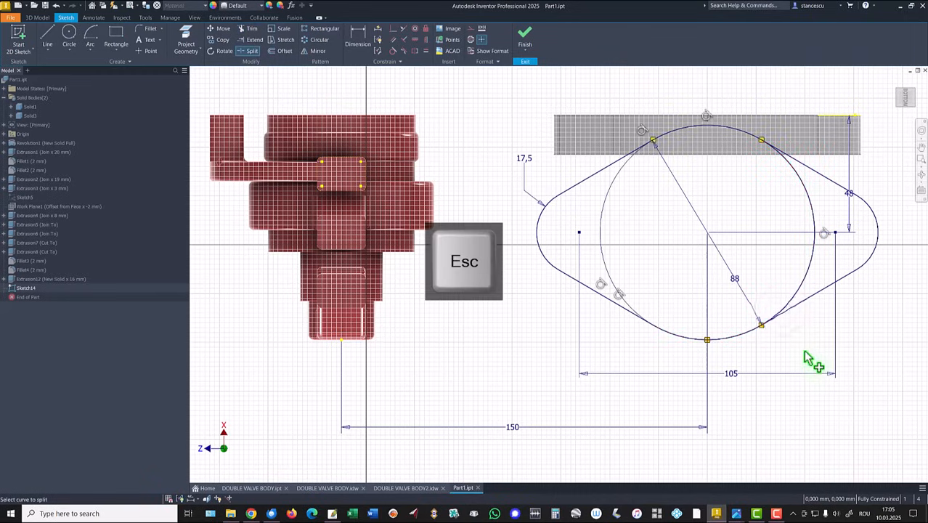
left_click(805, 270)
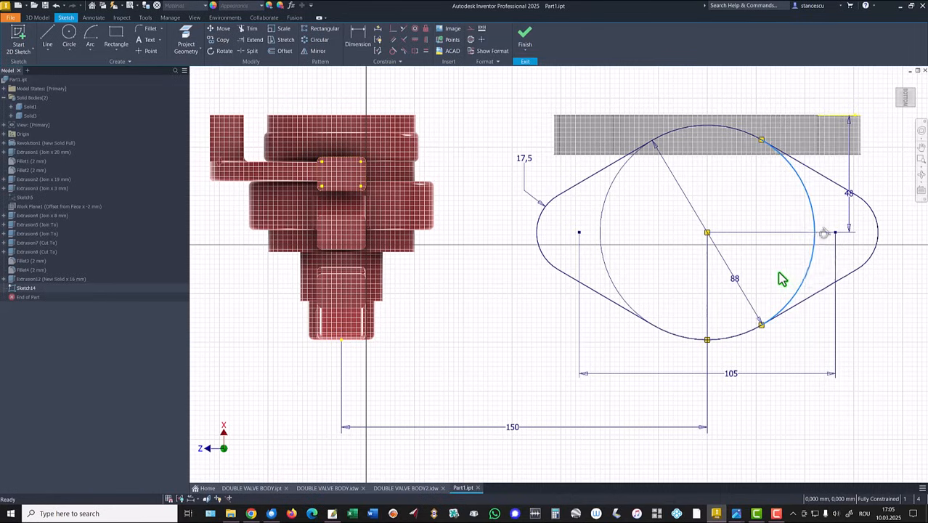
right_click(782, 273)
left_click(813, 276)
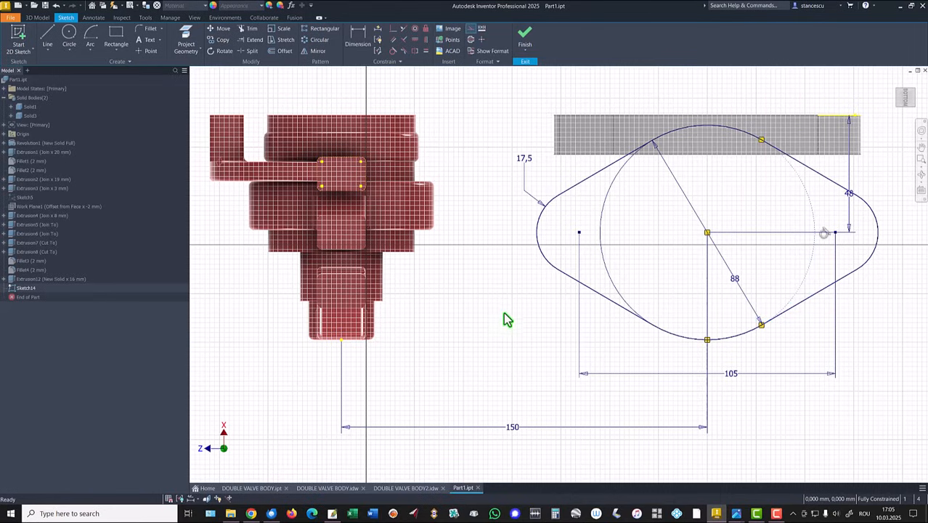
Step: Draw a 14 mm diameter circle centred on the original ear's arc centre
left_click(69, 34)
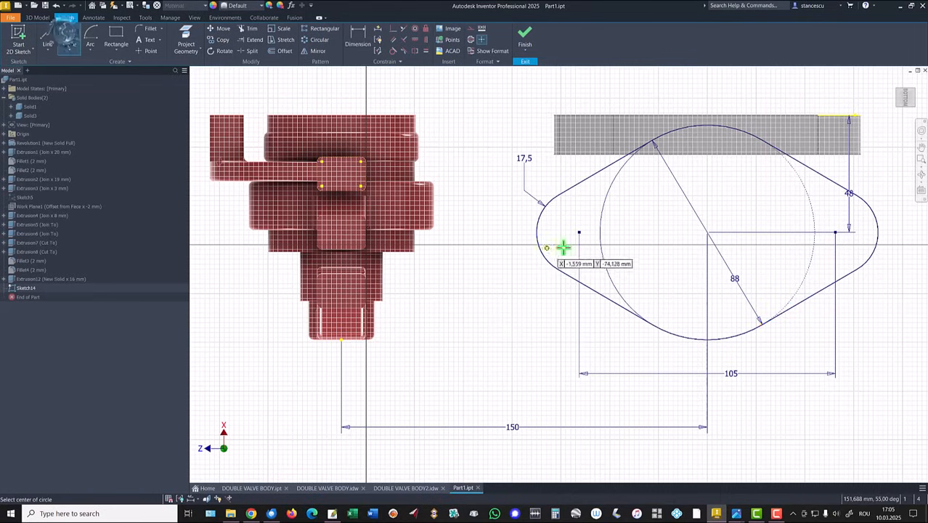
left_click(580, 232)
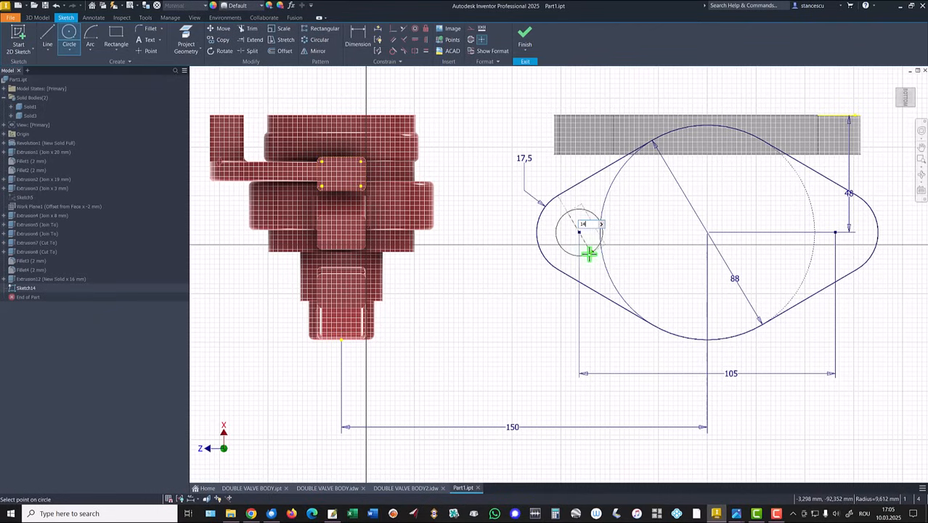
type("14")
key("Return")
Step: Add a hole circle at the mirrored ear's arc centre and make it equal to the 14 mm circle
left_click(834, 233)
left_click(844, 250)
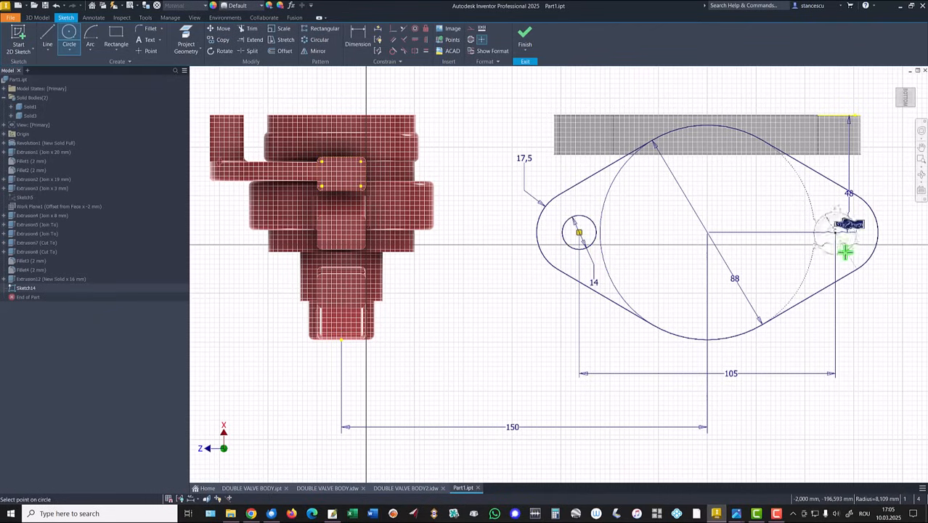
left_click(424, 52)
left_click(572, 220)
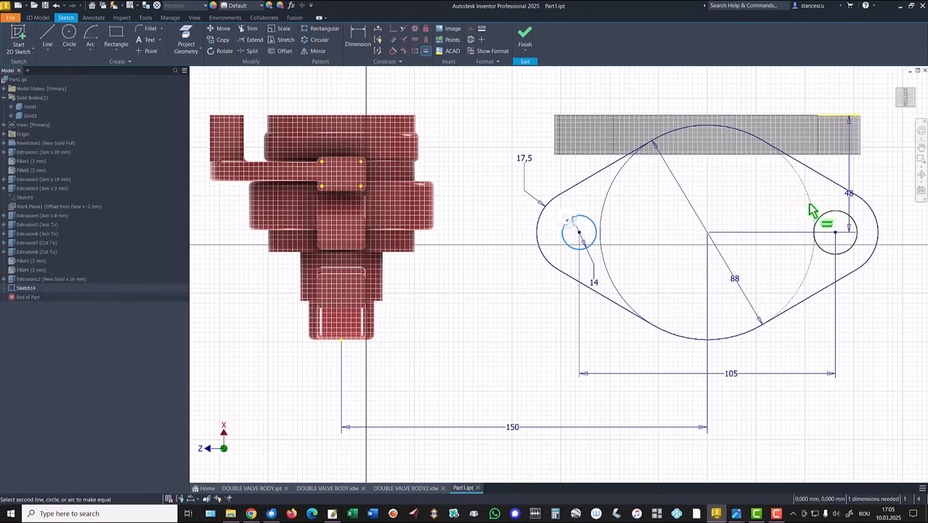
left_click(816, 222)
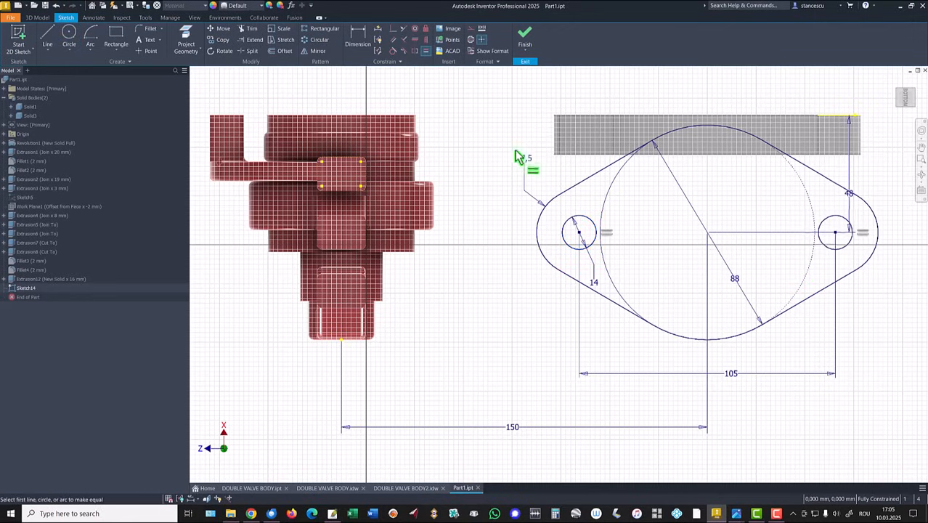
Step: Finish the sketch and extrude the two-eared flange profile 16 mm, joining it to the existing grey flange solid
left_click(526, 38)
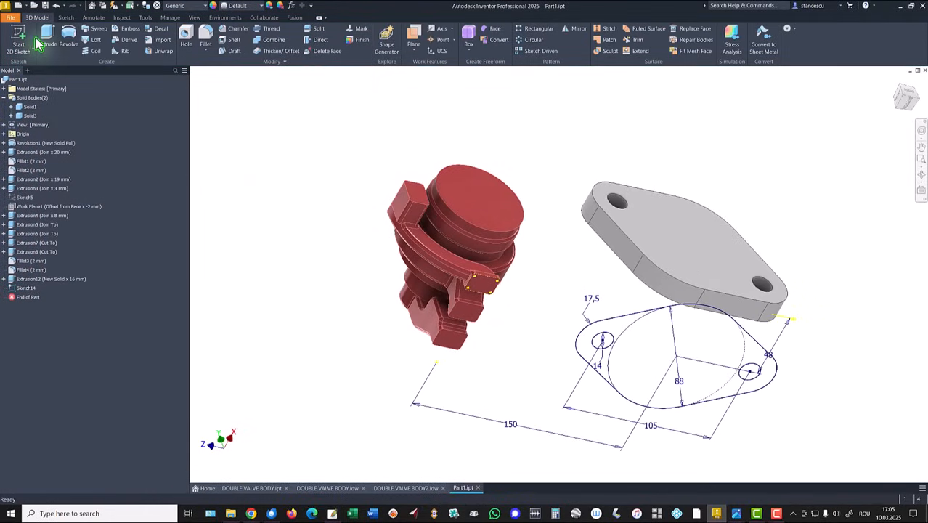
left_click(46, 38)
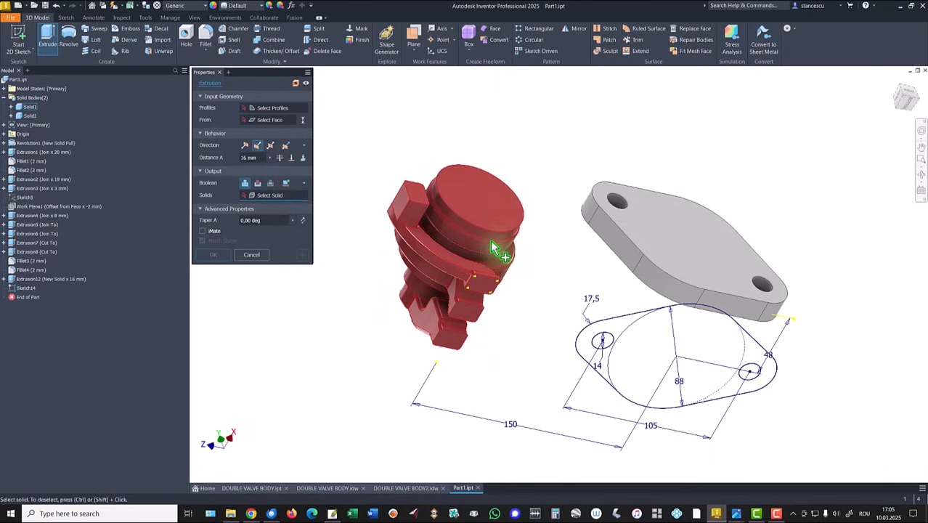
left_click(701, 229)
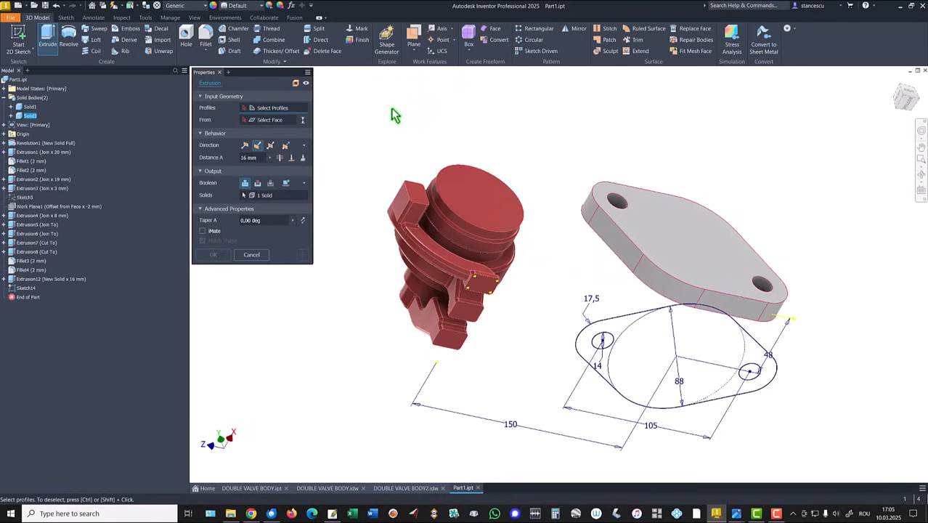
left_click(673, 361)
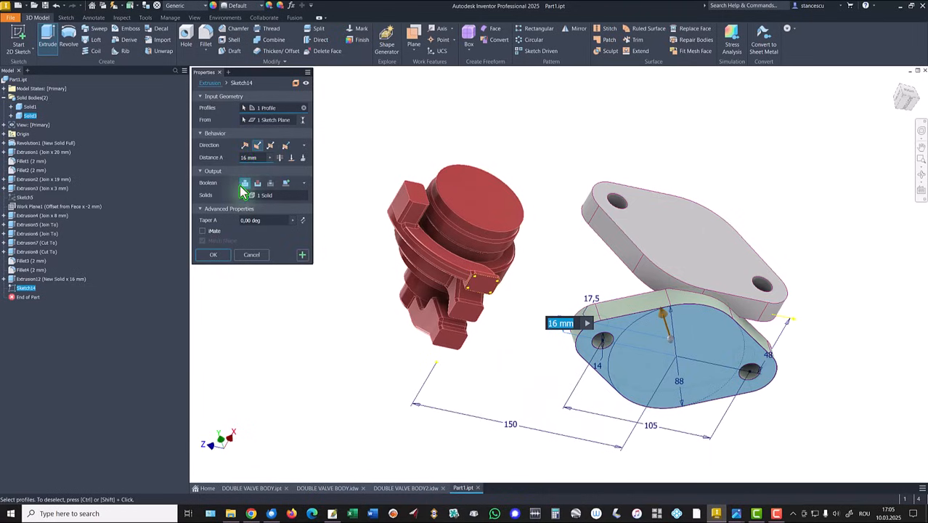
left_click(215, 255)
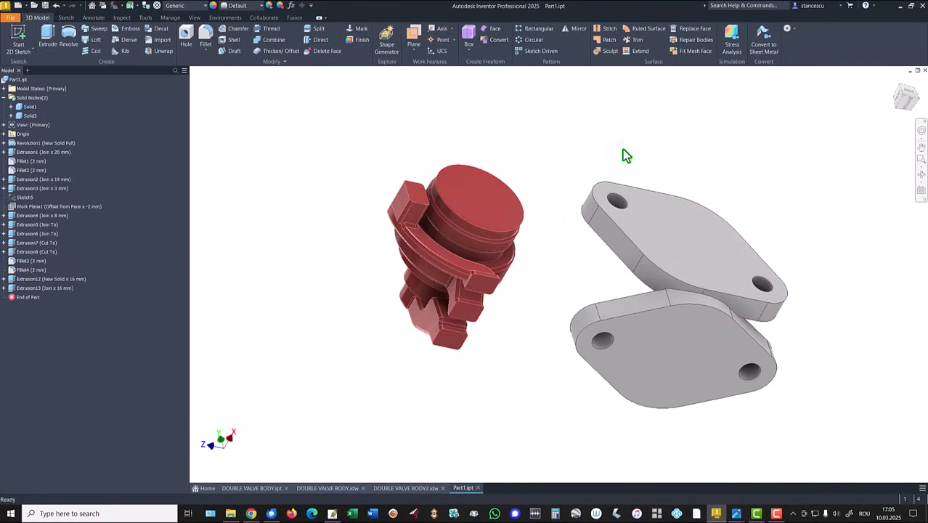
Step: Consult the DOUBLE VALVE BODY2.idw drawing and create a work plane in Part1 parallel to the XY plane through a vertex
key("F6")
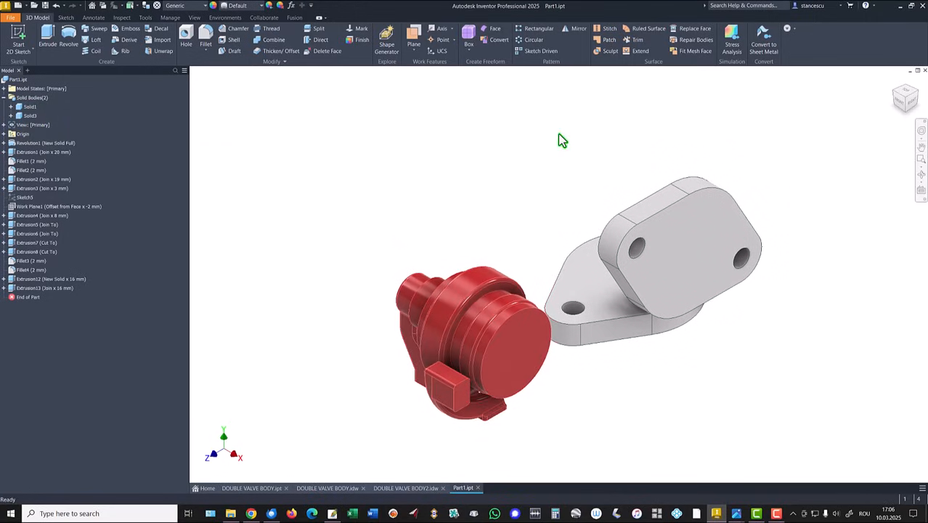
left_click(407, 487)
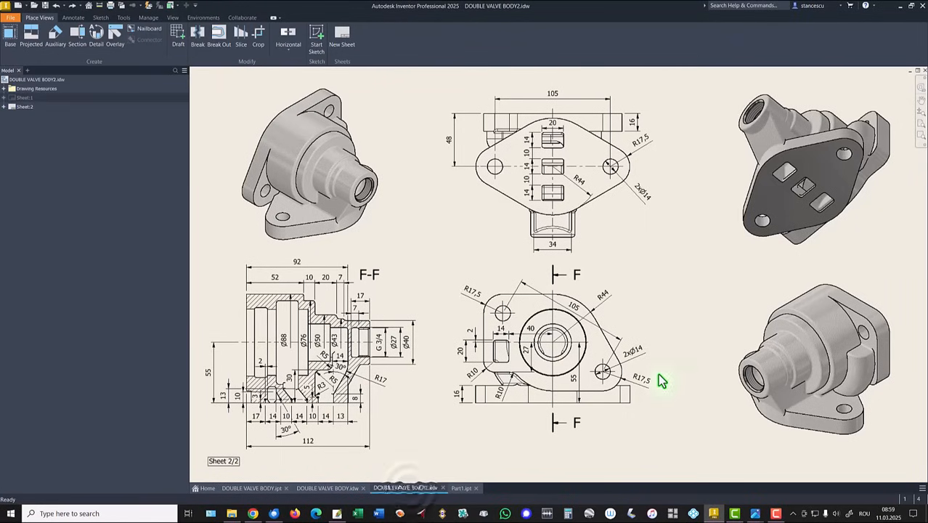
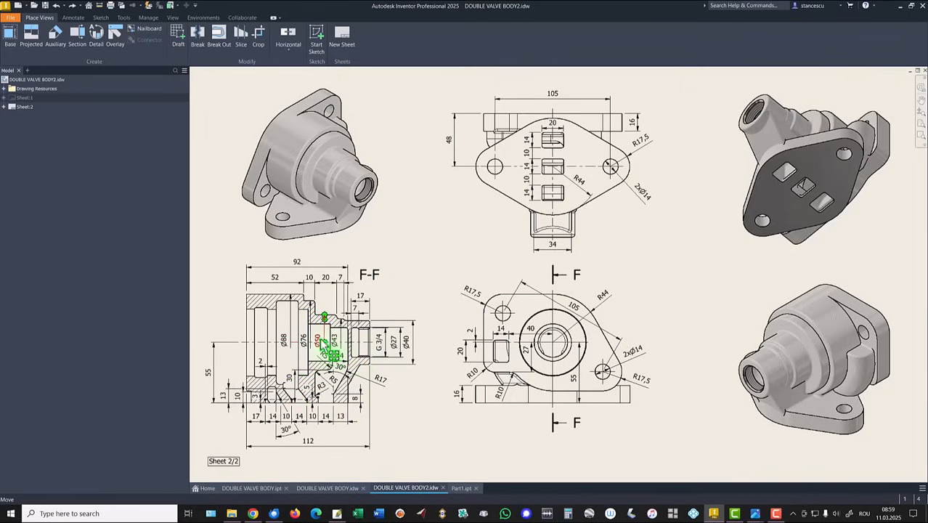
left_click(463, 488)
left_click(416, 32)
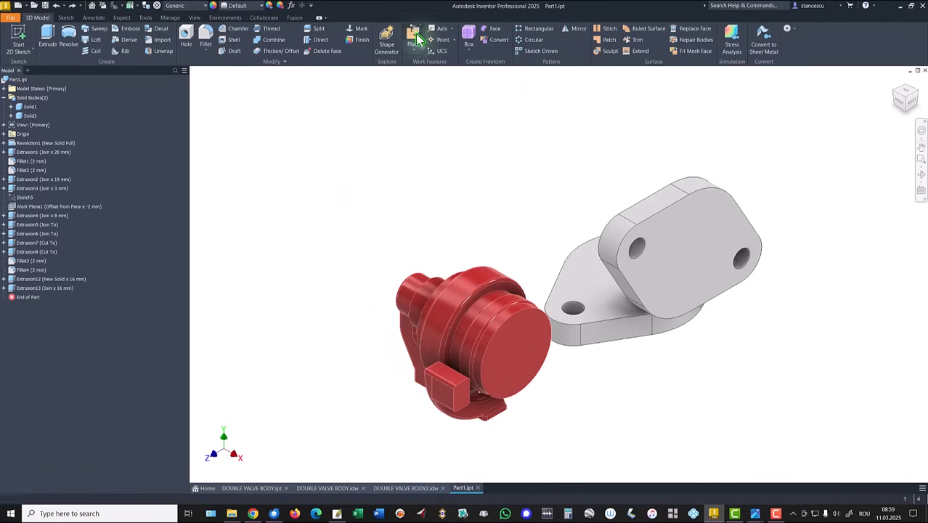
left_click(3, 133)
left_click(29, 161)
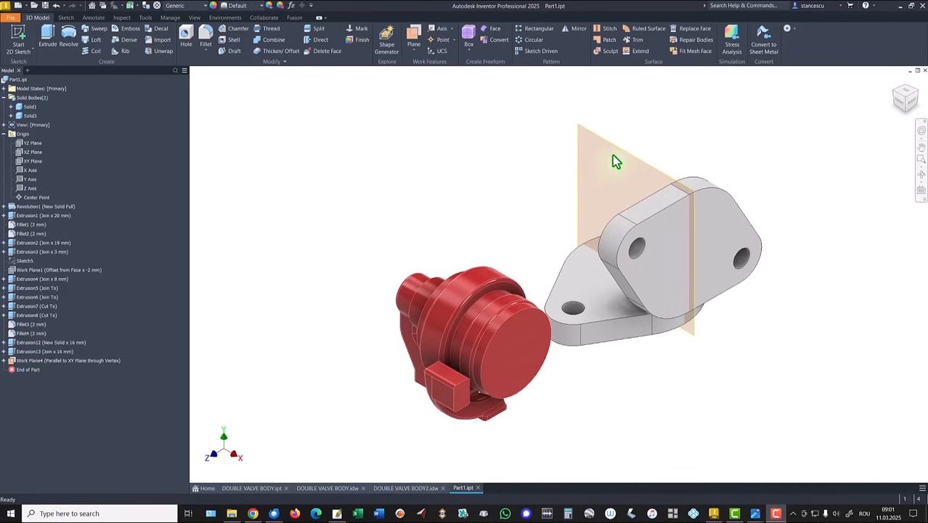
Step: Start a 2D sketch on the new work plane and view it in 3D orientation
left_click(618, 149)
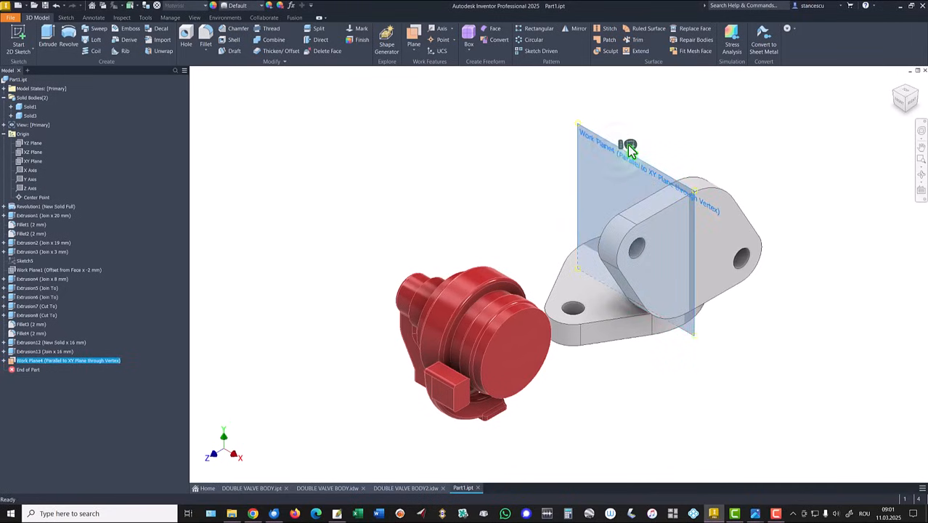
key("s")
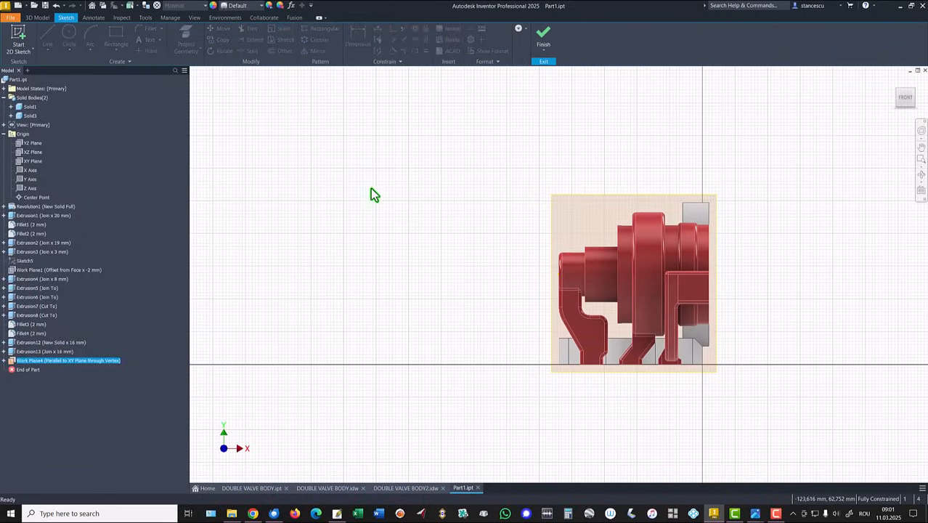
key("F5")
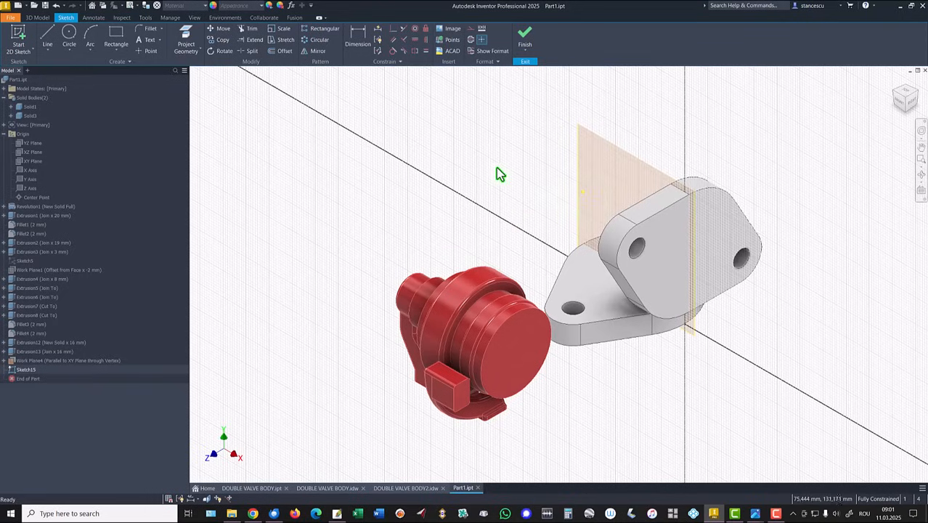
Step: Draw a horizontal line running through the upright flange and make it coincident with the projected point on the work plane
left_click(48, 39)
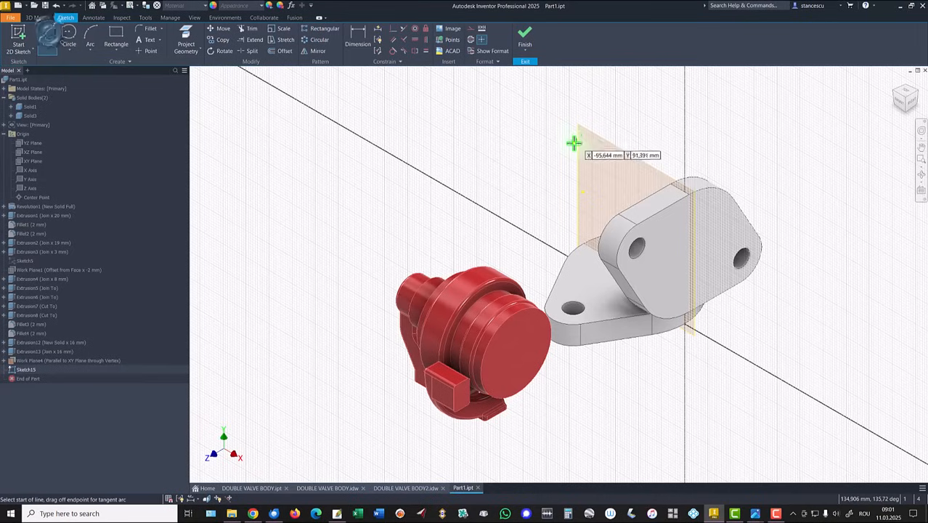
left_click(557, 178)
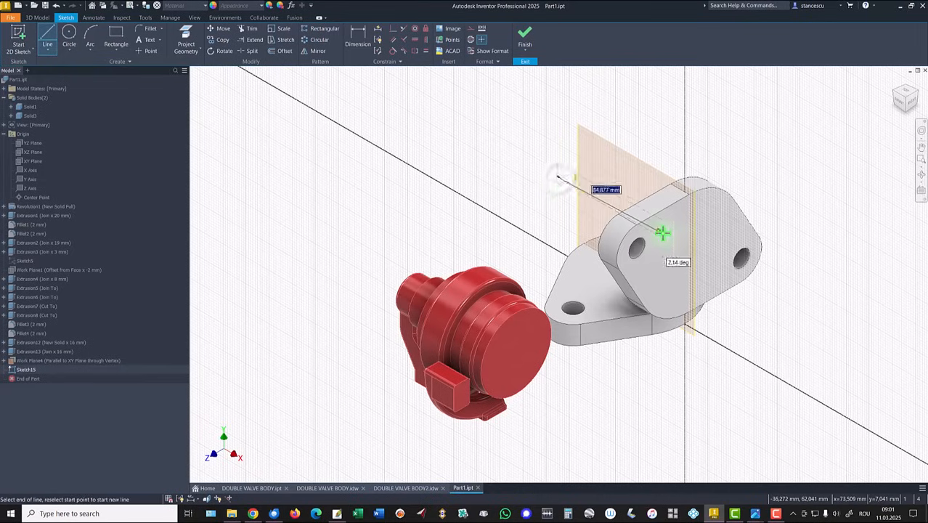
left_click(706, 261)
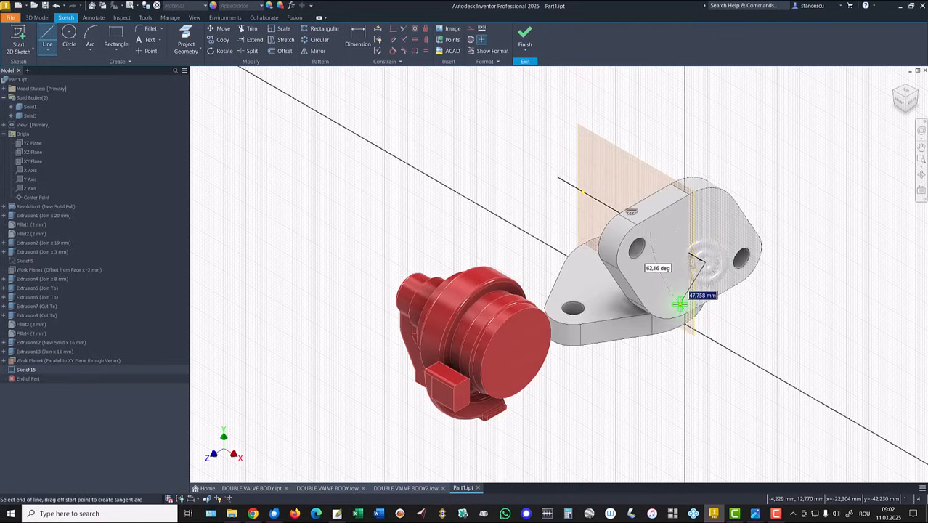
key("Escape")
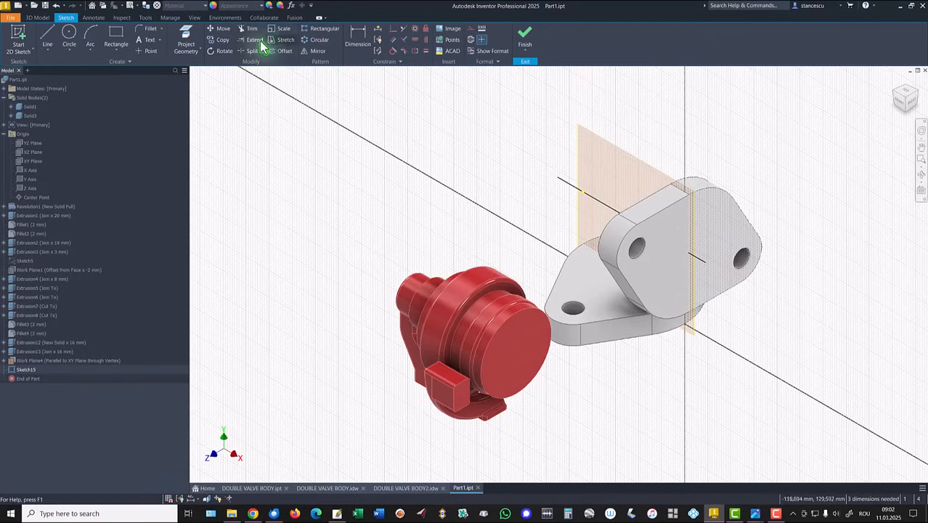
left_click(393, 29)
left_click(596, 207)
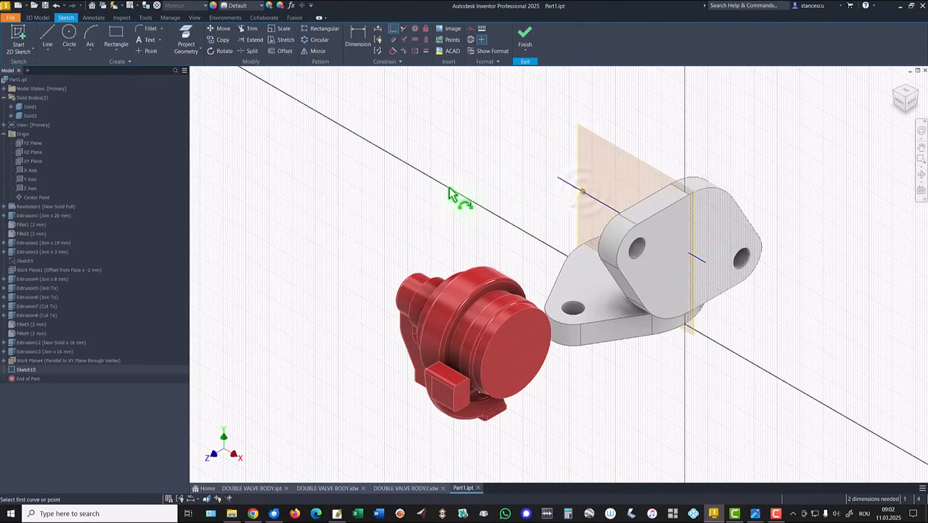
Step: Project the upright flange's front face and the lower flange's bottom face into the sketch, and slice the graphics at the sketch plane
left_click(186, 38)
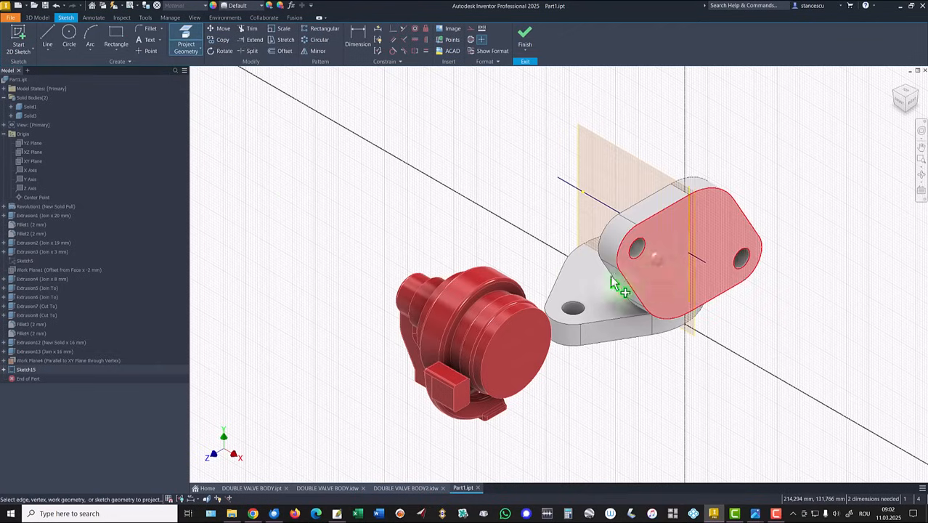
middle_click_drag(667, 376, 600, 404, "shift")
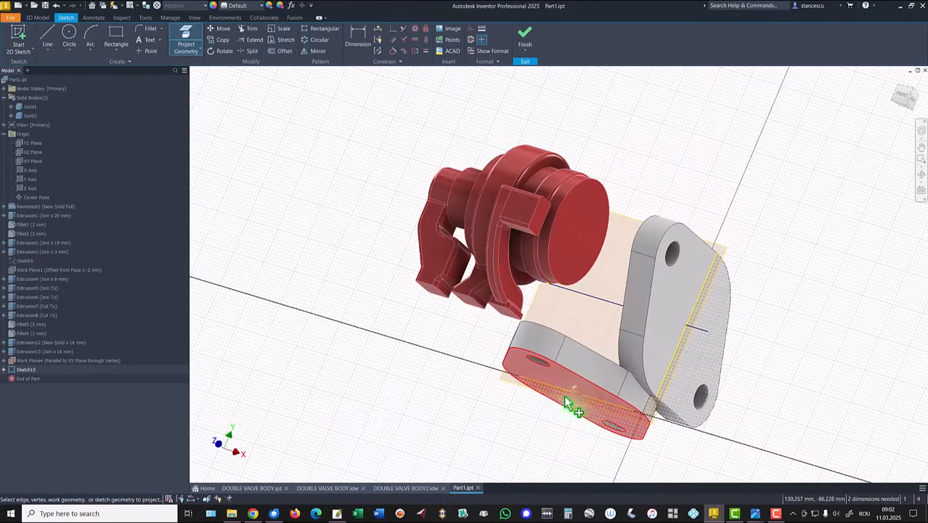
middle_click_drag(446, 393, 446, 392, "shift")
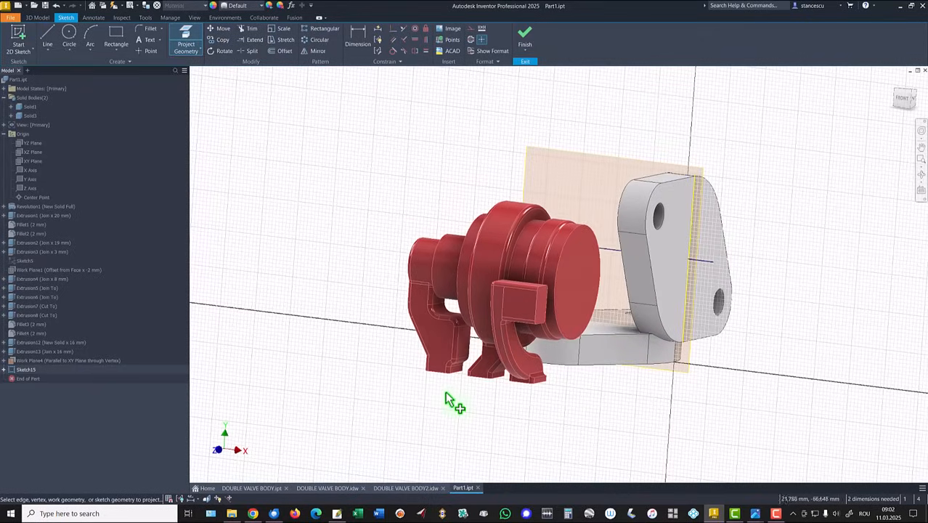
left_click(902, 100)
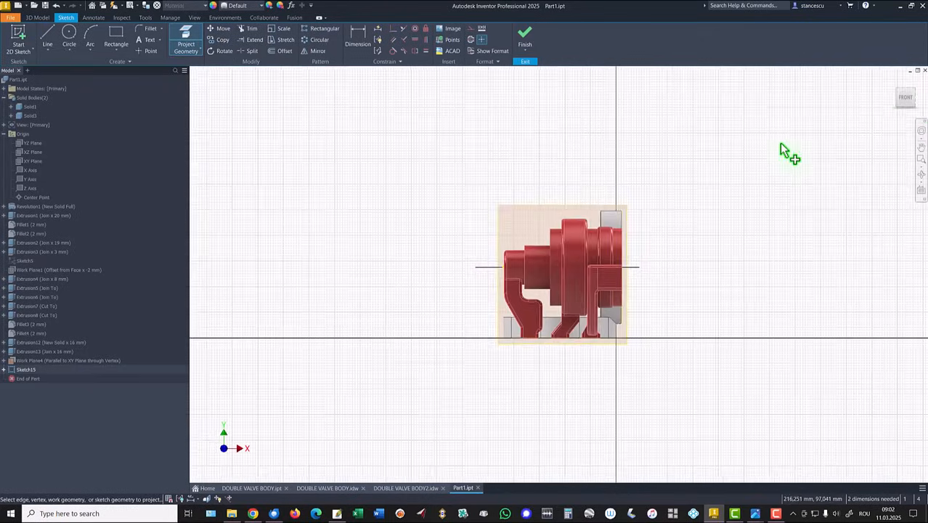
key("F7")
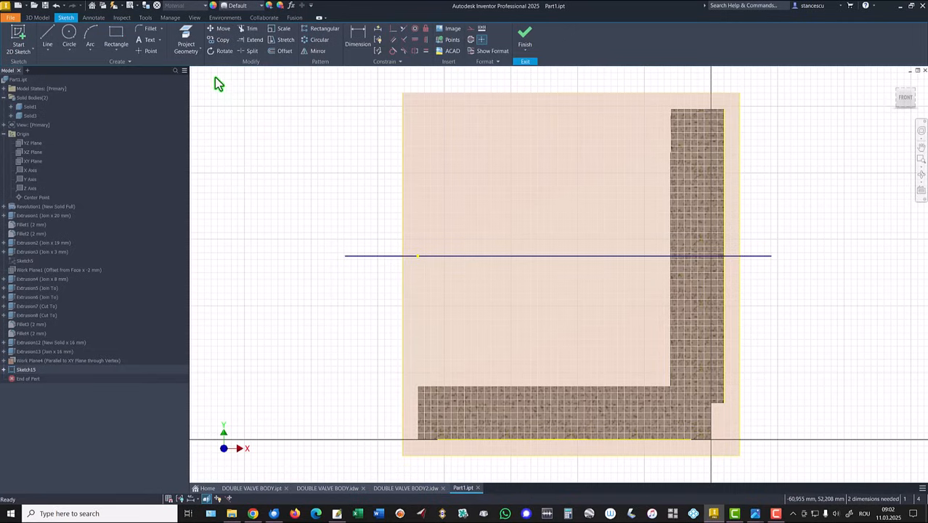
Step: Trim the horizontal line beyond the upright flange's outer face and convert the remaining line to a centerline
left_click(248, 29)
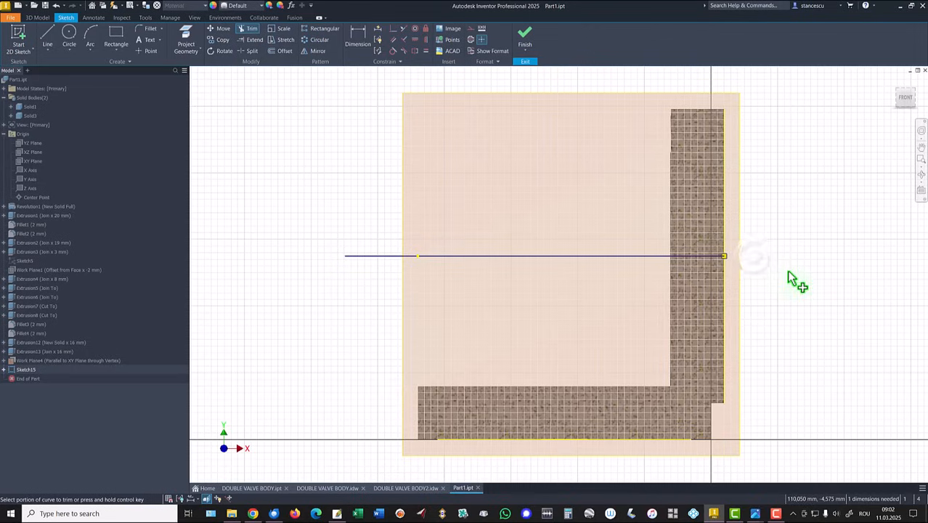
key("Escape")
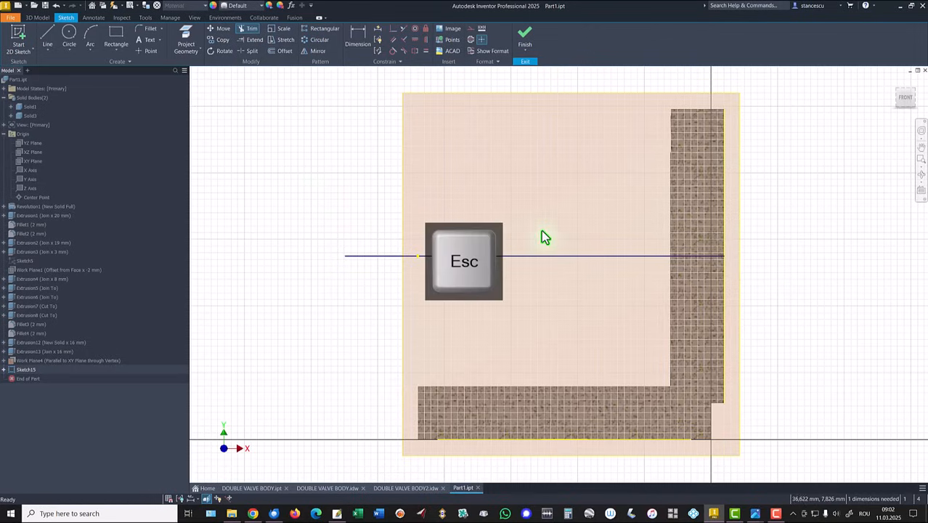
right_click(512, 281)
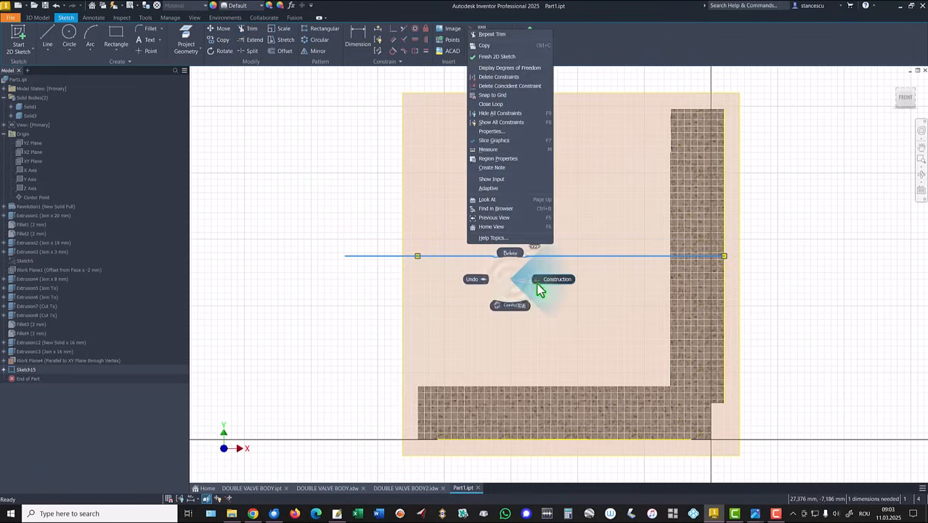
left_click(511, 311)
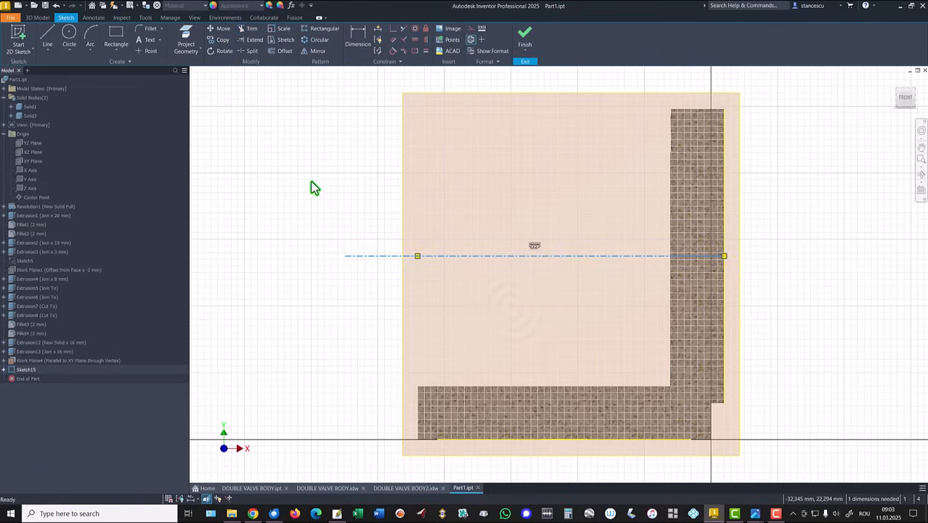
Step: Dimension the horizontal centerline's length as 112 mm and place the dimension below it, just above the horizontal leg of the section
left_click(358, 38)
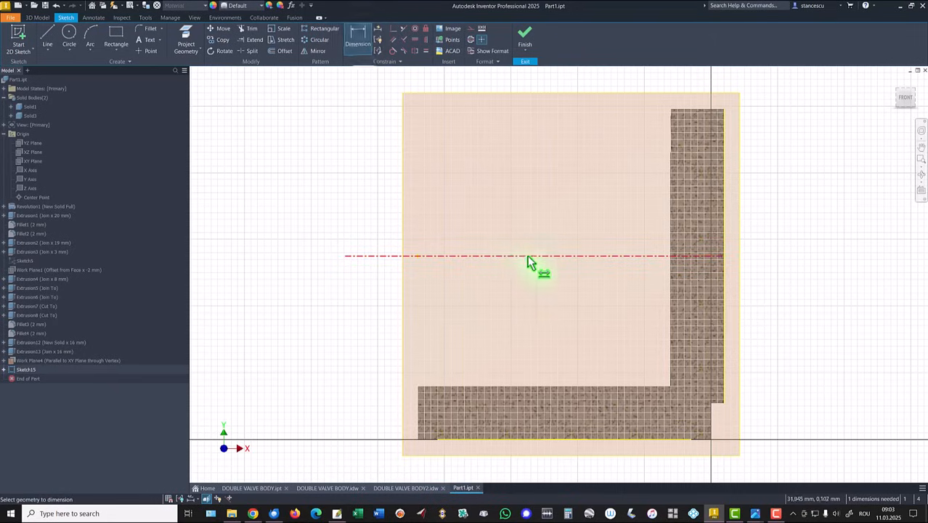
left_click(561, 257)
left_click(569, 232)
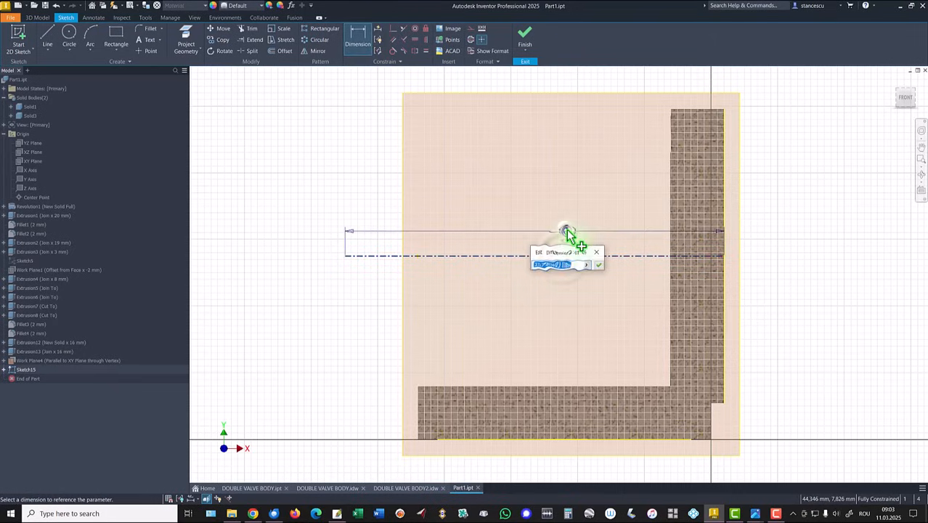
type("112")
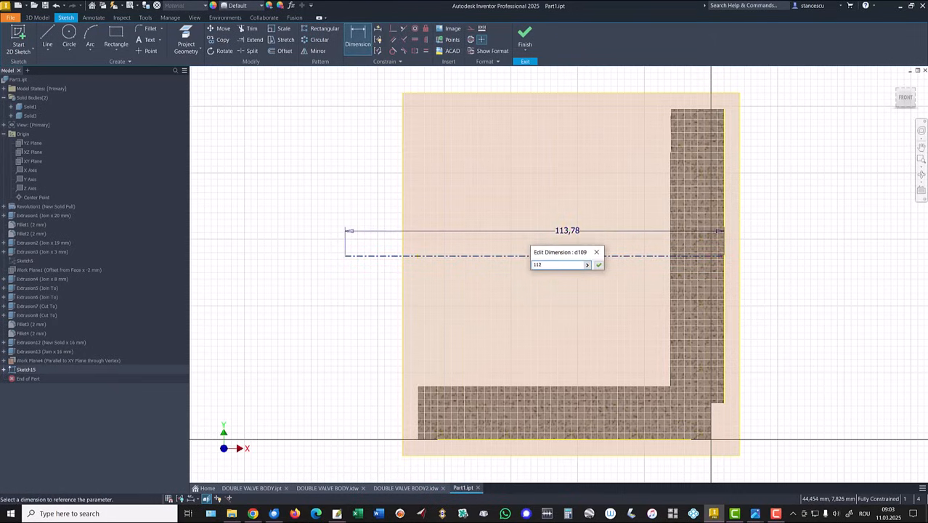
key("Return")
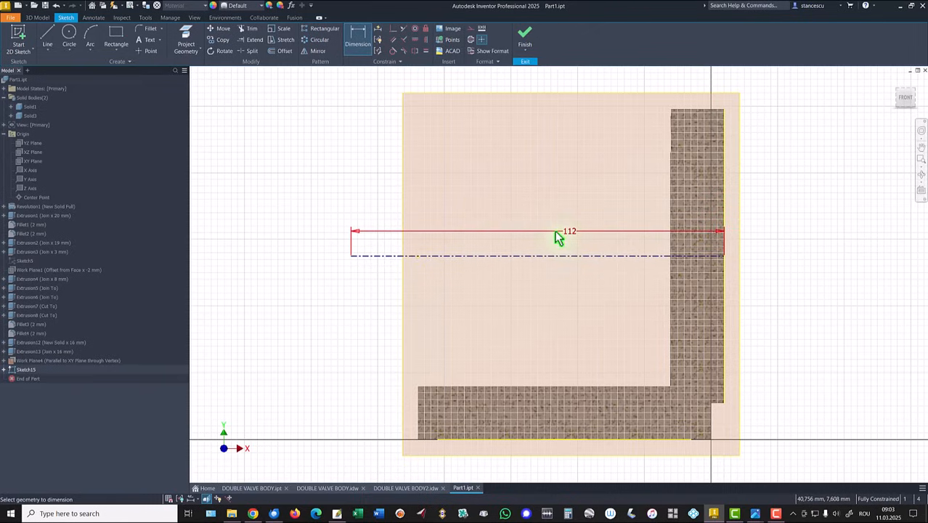
key("Escape")
left_click_drag(570, 233, 571, 360)
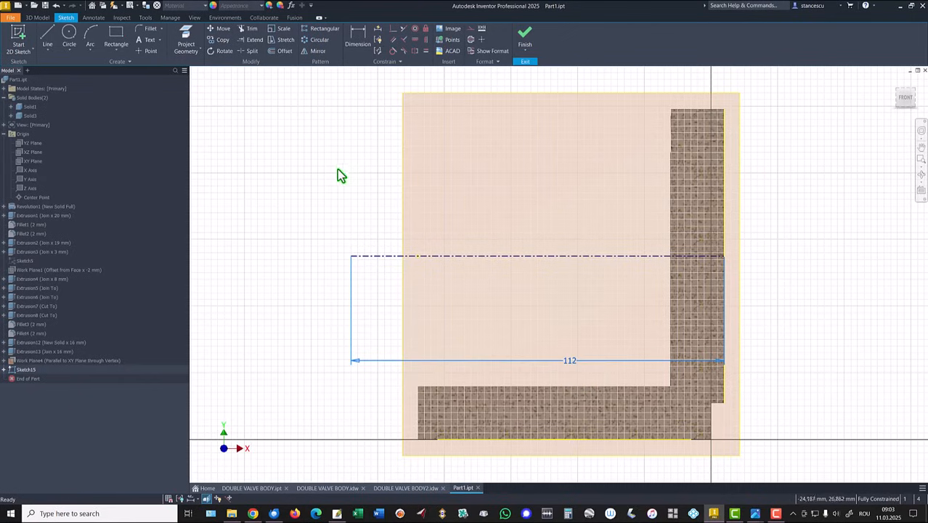
Step: Hide Work Plane4, the plane parallel to the XY plane
left_click(36, 361)
right_click(38, 366)
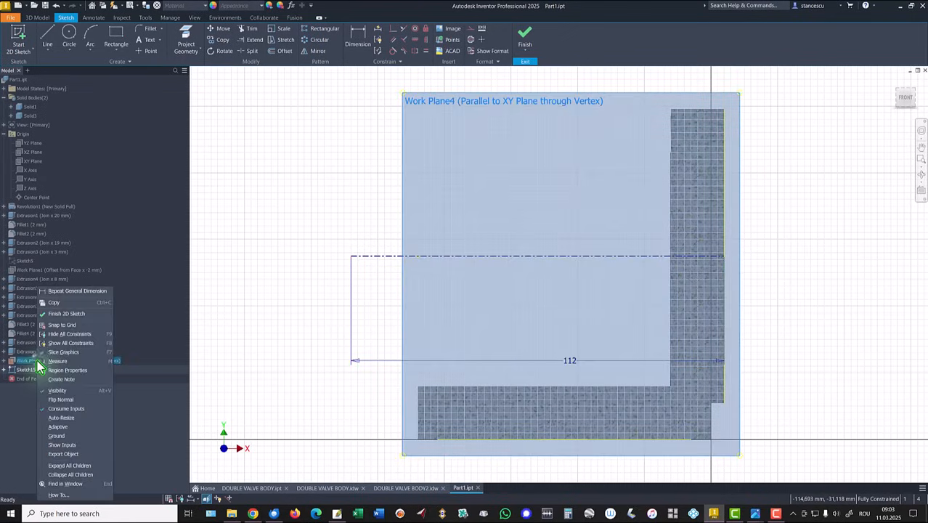
left_click(51, 389)
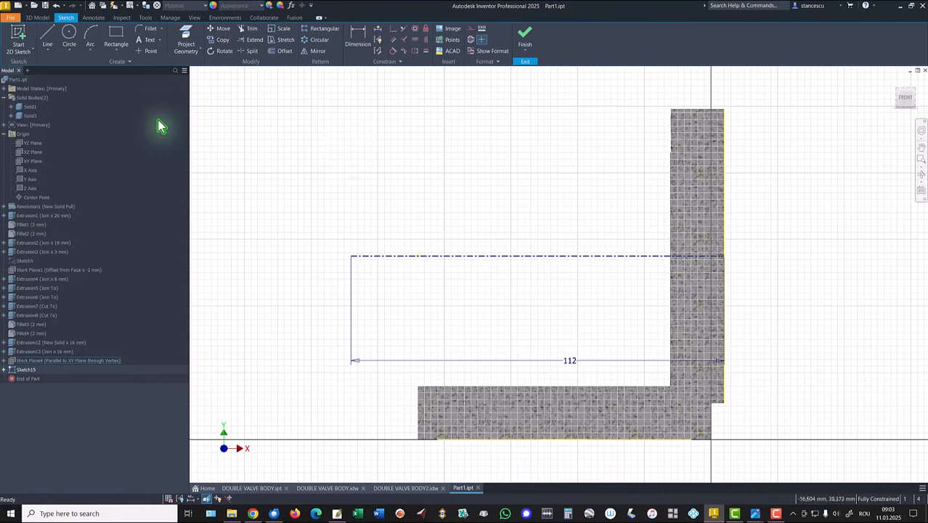
Step: Draw a stepped five-level line profile from the centerline's left end, starting with an about 18 mm riser, to the section's upper-right corner and down to the centerline
left_click(48, 38)
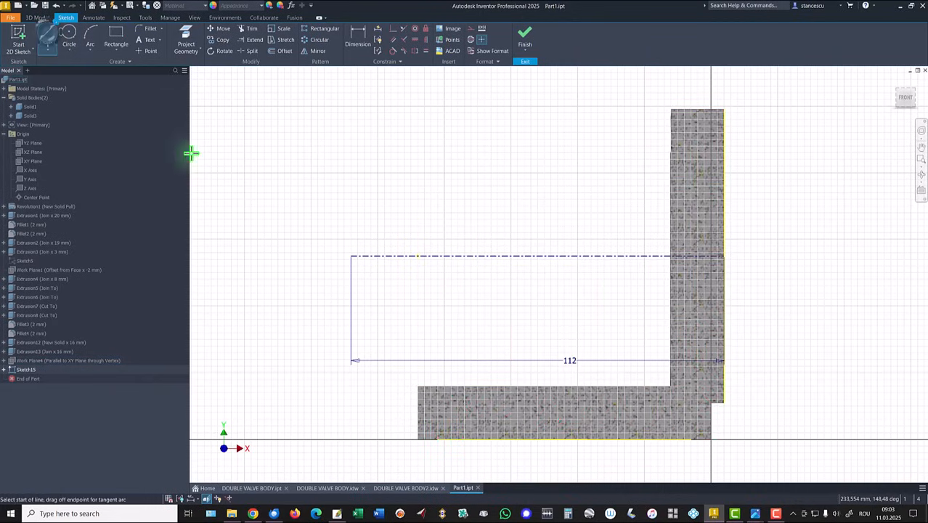
left_click(349, 256)
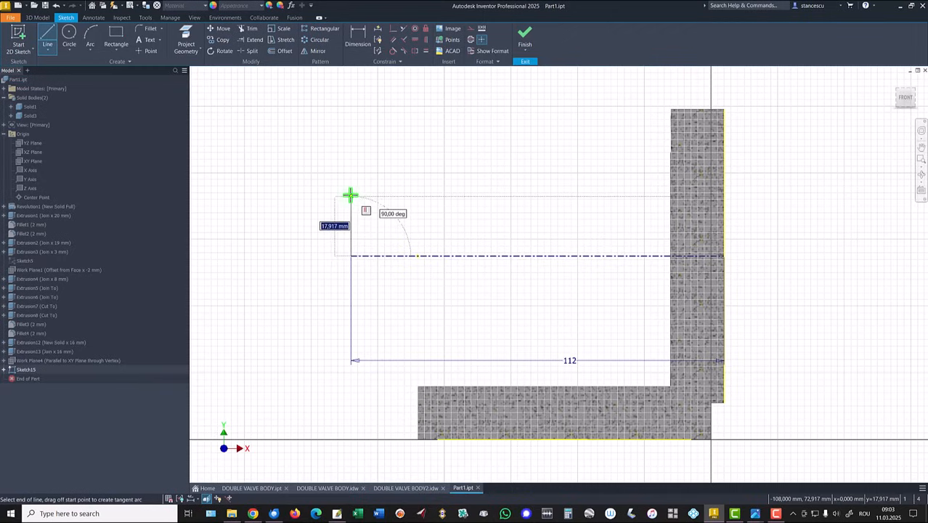
left_click(350, 195)
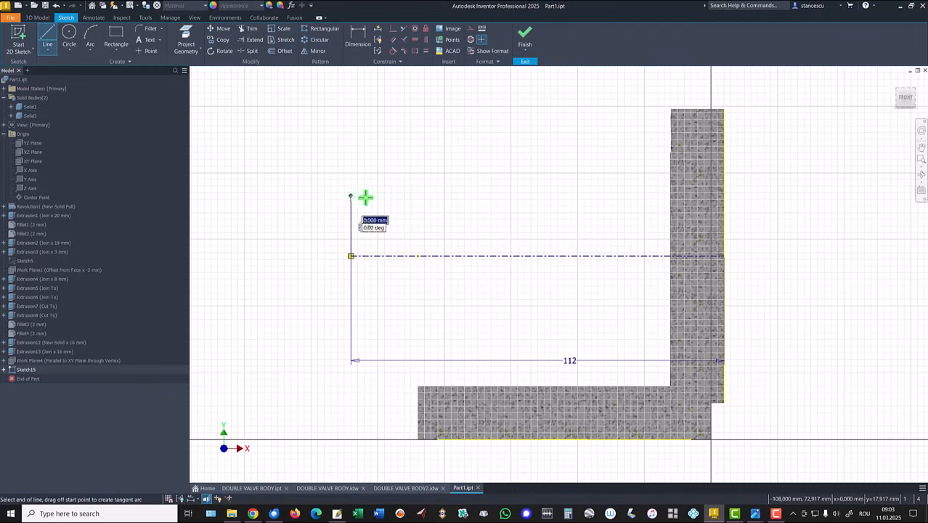
left_click(411, 195)
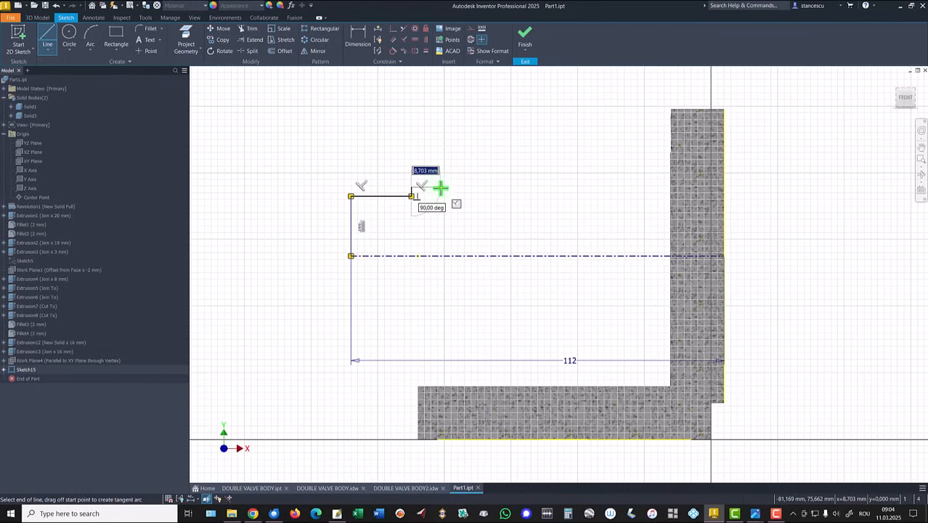
left_click(440, 188)
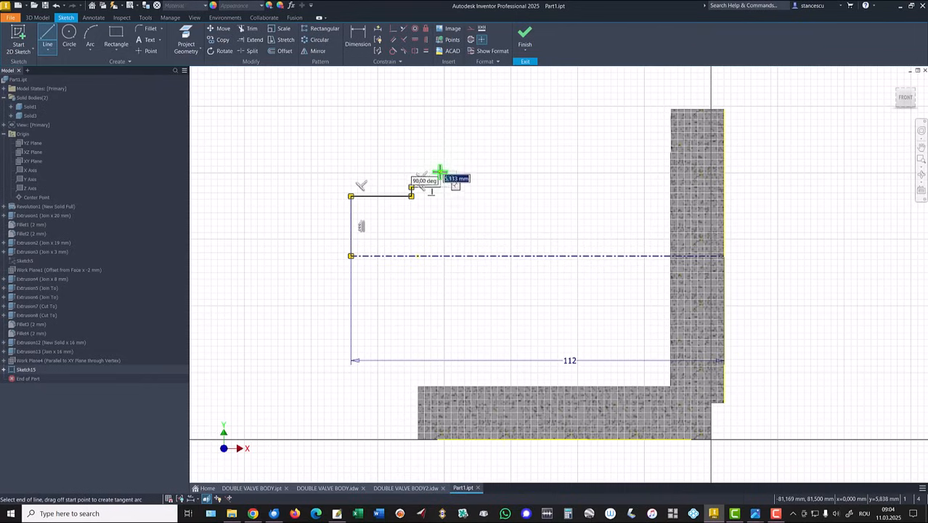
left_click(440, 170)
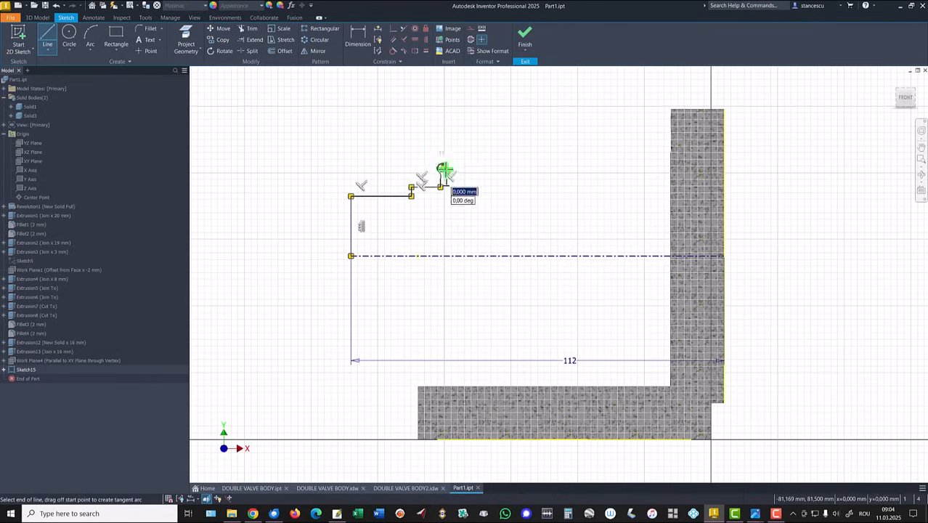
left_click(538, 167)
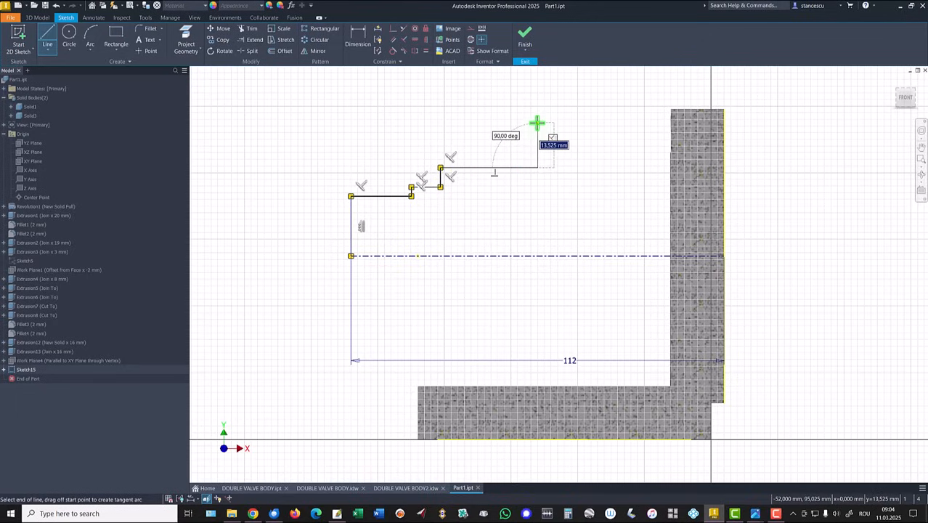
left_click(538, 121)
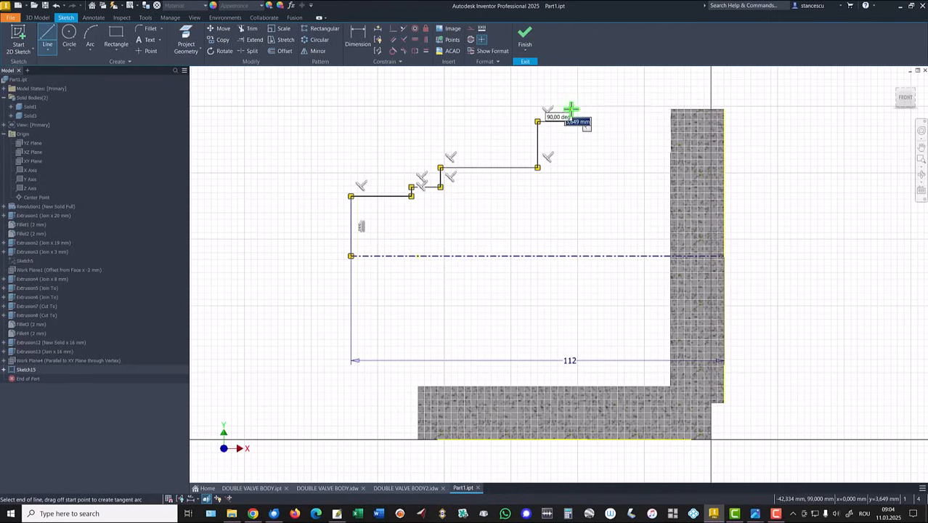
left_click(570, 109)
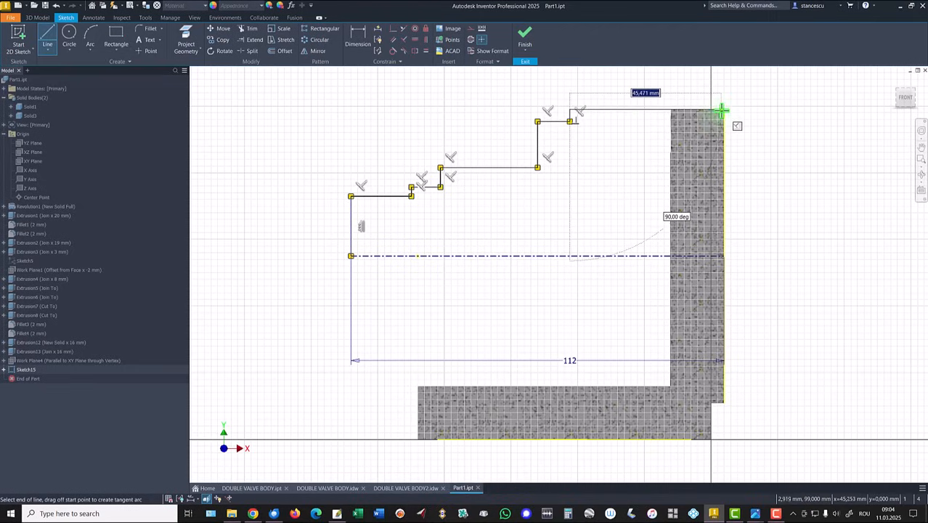
double_click(722, 109)
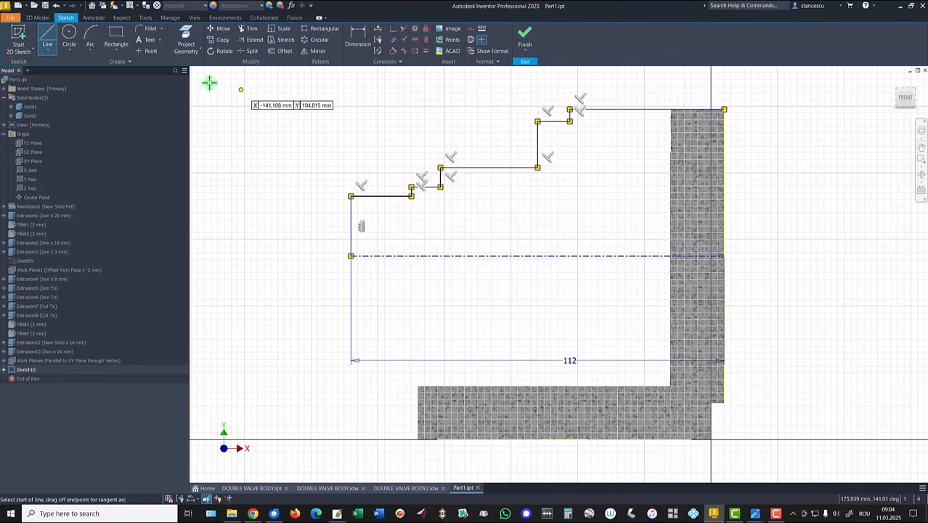
left_click(723, 109)
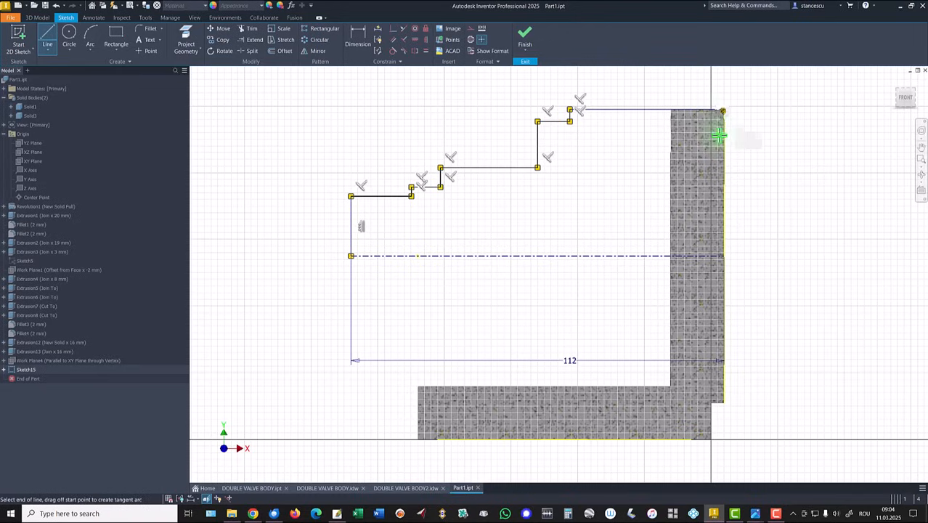
double_click(723, 255)
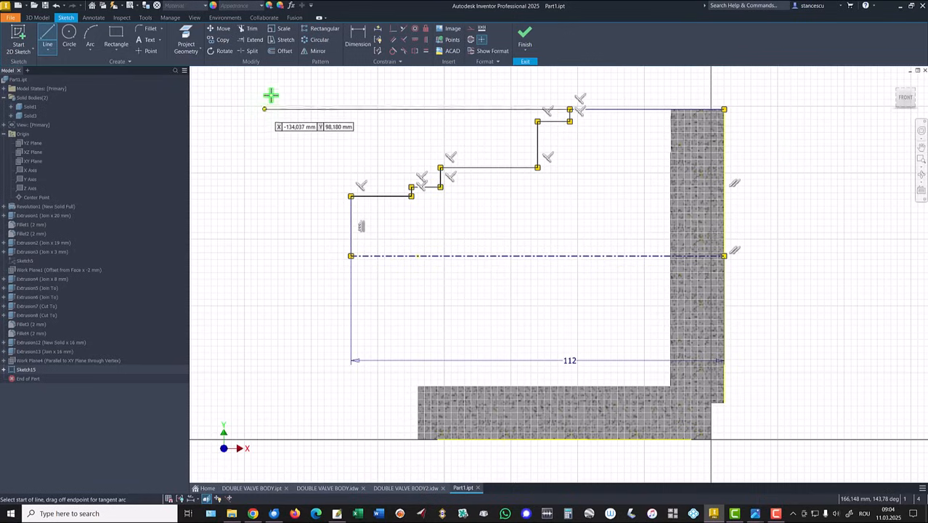
Step: Dimension the lowest, leftmost profile step from the centerline as a 40 mm diameter
left_click(355, 40)
left_click(367, 197)
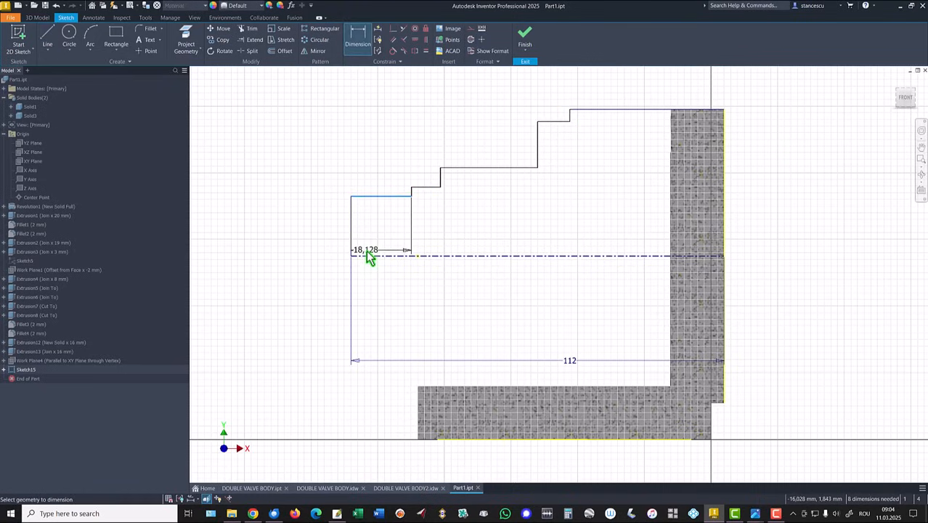
left_click(366, 256)
left_click(298, 245)
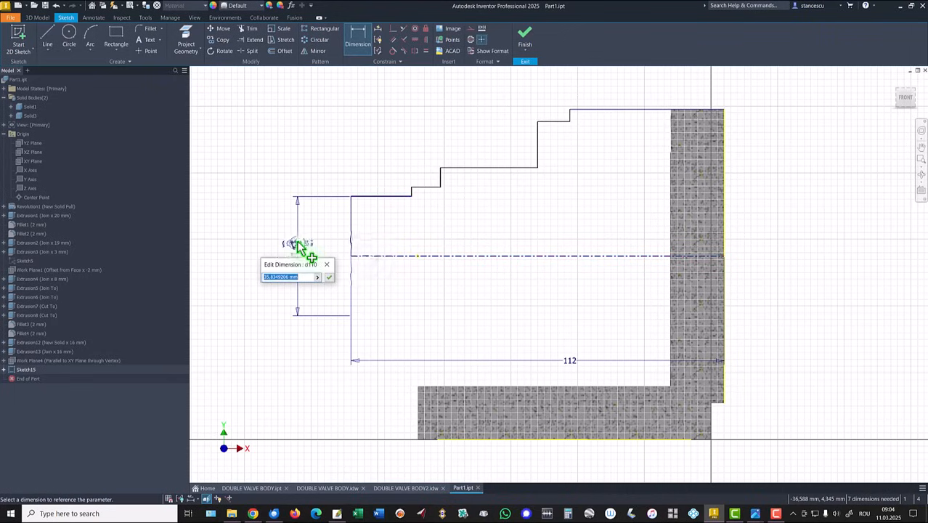
type("40")
key("Return")
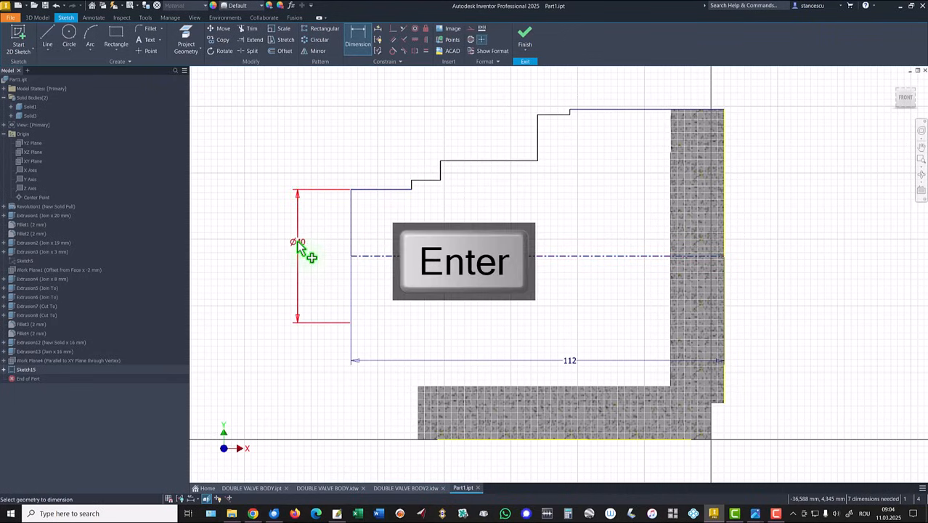
Step: Dimension the second profile step from the centerline as a 43 mm diameter
left_click(434, 182)
left_click(435, 255)
left_click(432, 242)
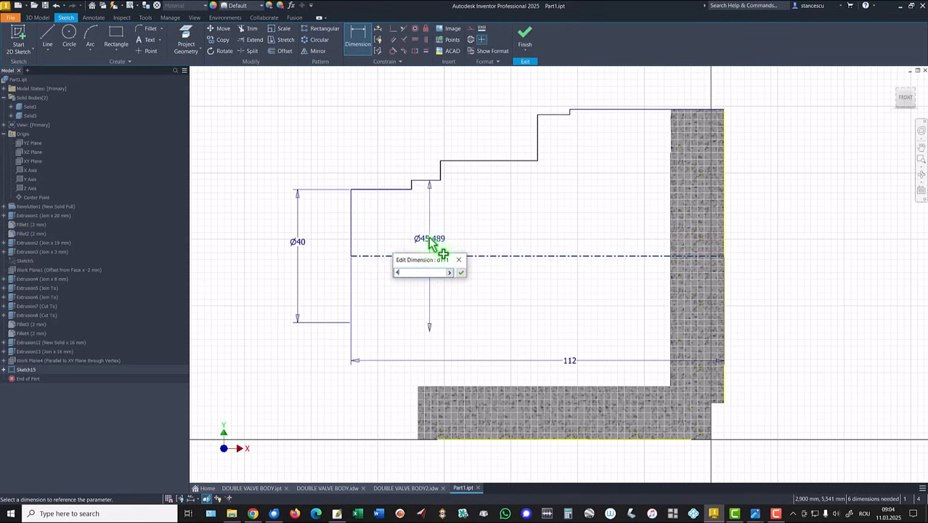
key("Return")
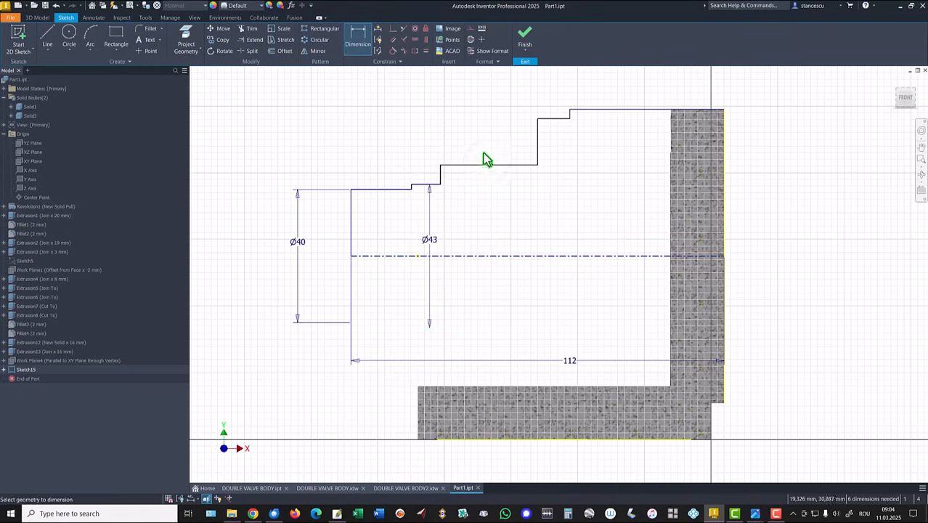
key("Escape")
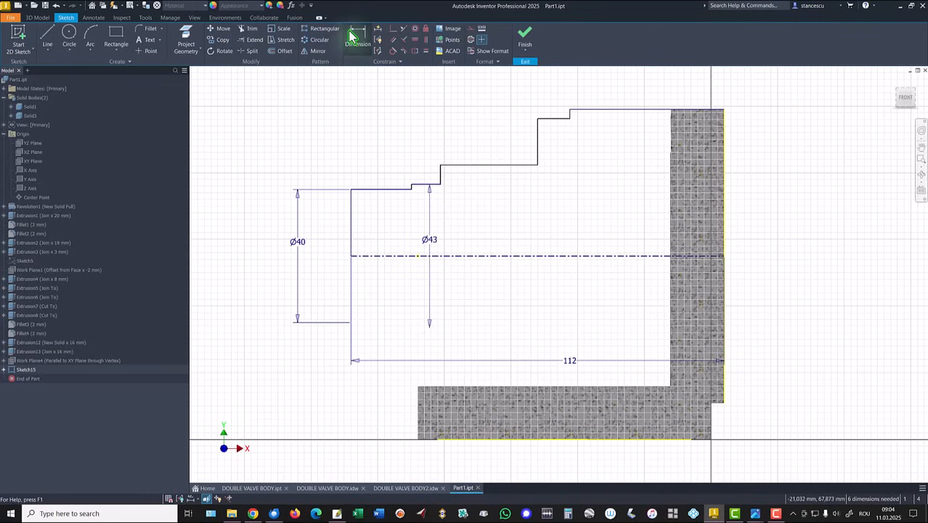
Step: Dimension the third profile step from the centerline as a 50 mm diameter
left_click(506, 166)
left_click(502, 256)
left_click(492, 228)
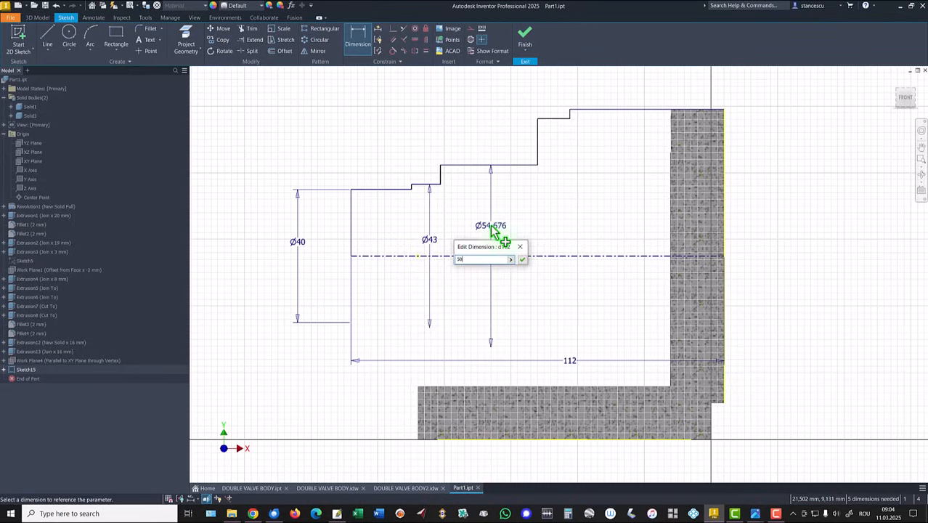
type("50")
key("Return")
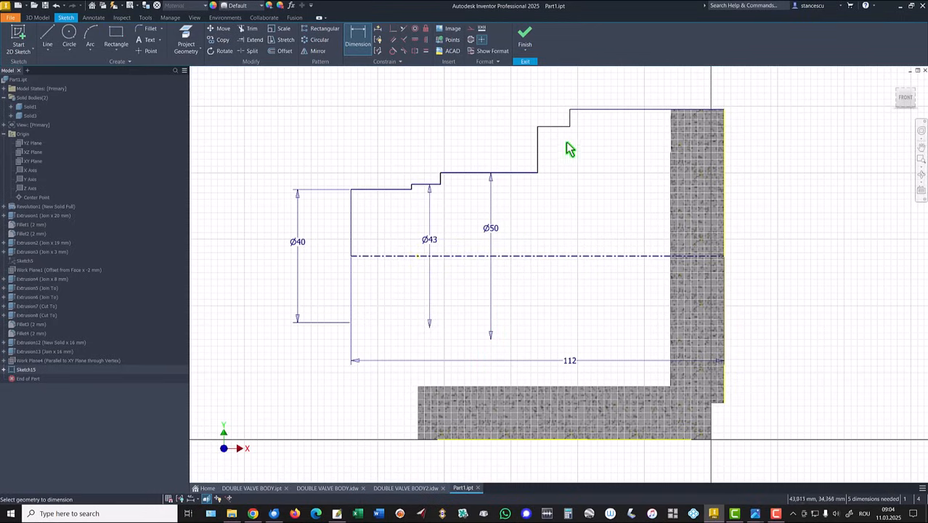
Step: Dimension the fourth profile step from the centerline as a 76 mm diameter
left_click(559, 127)
left_click(562, 255)
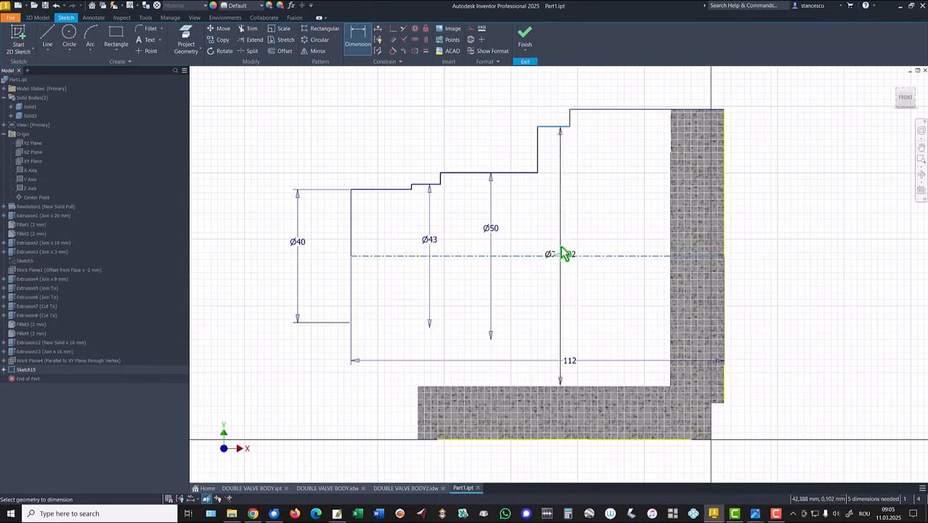
left_click(558, 235)
type("76")
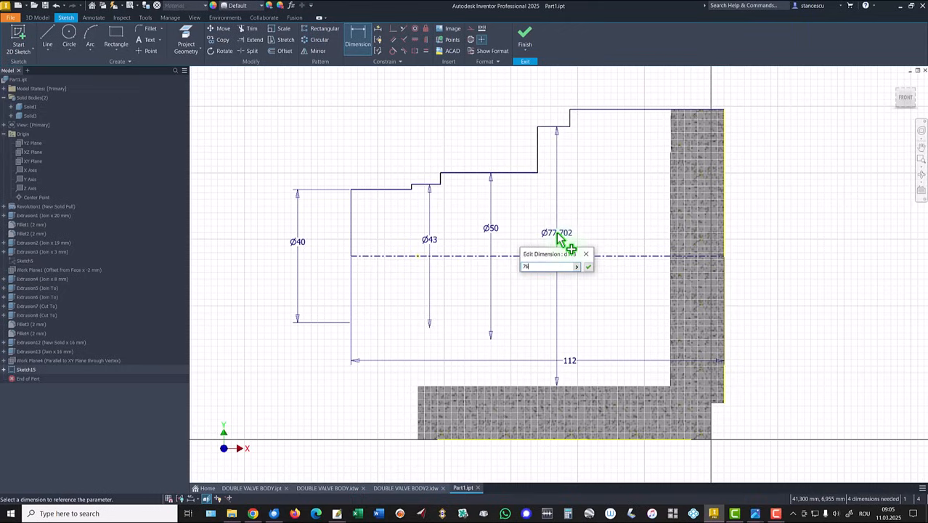
key("Return")
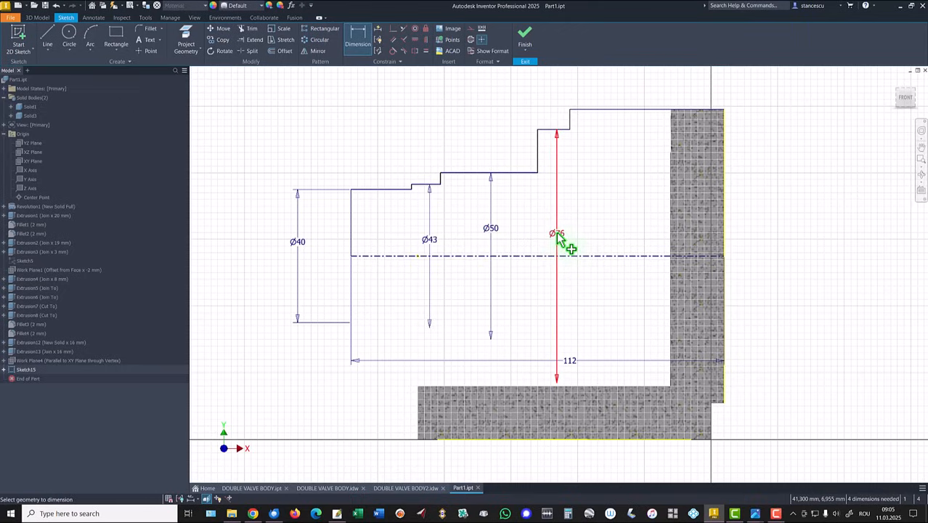
Step: Dimension the length of the profile's uppermost horizontal line as 52 mm
left_click(631, 109)
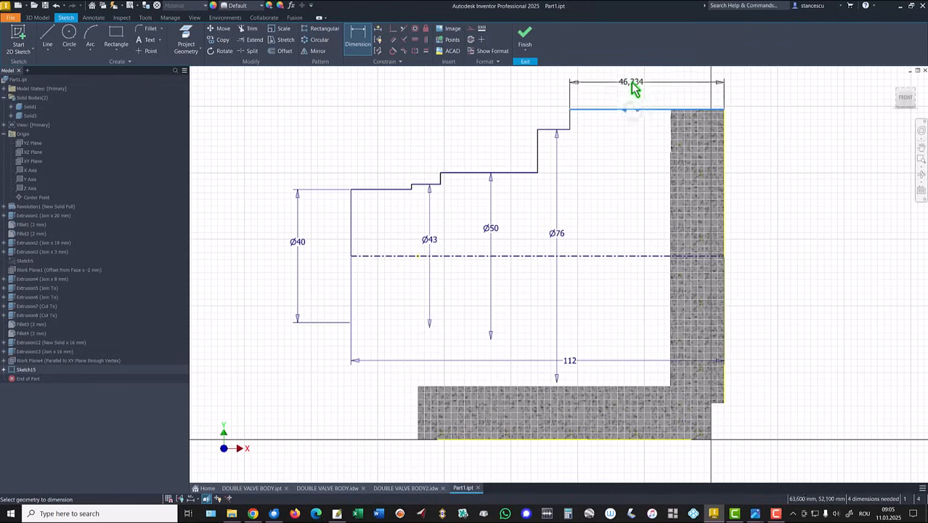
left_click(630, 82)
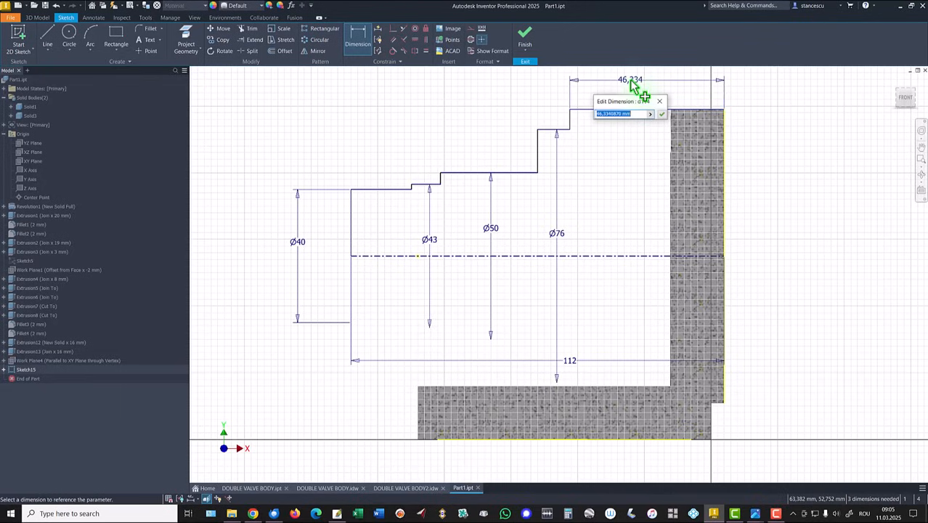
key("Return")
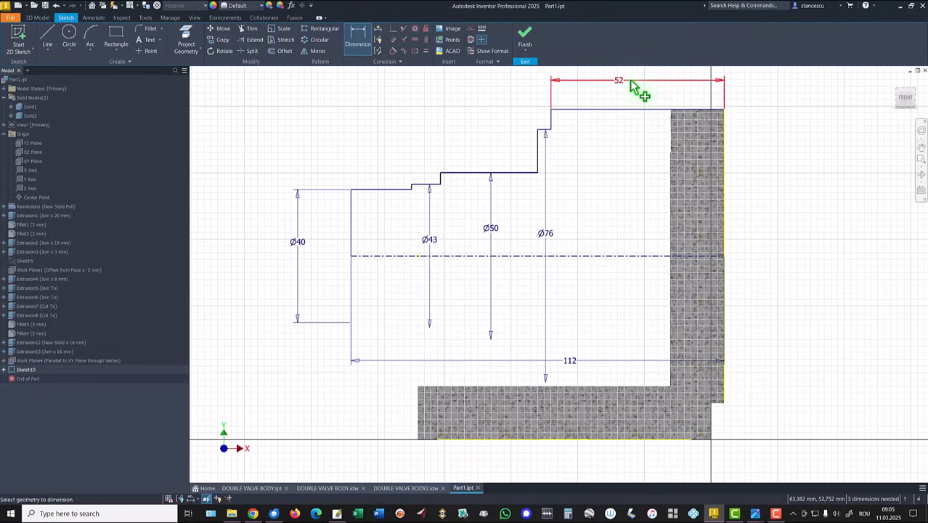
Step: Dimension the length of the short horizontal line on the Ø76 step as 10 mm
scroll(537, 138, "up", 3)
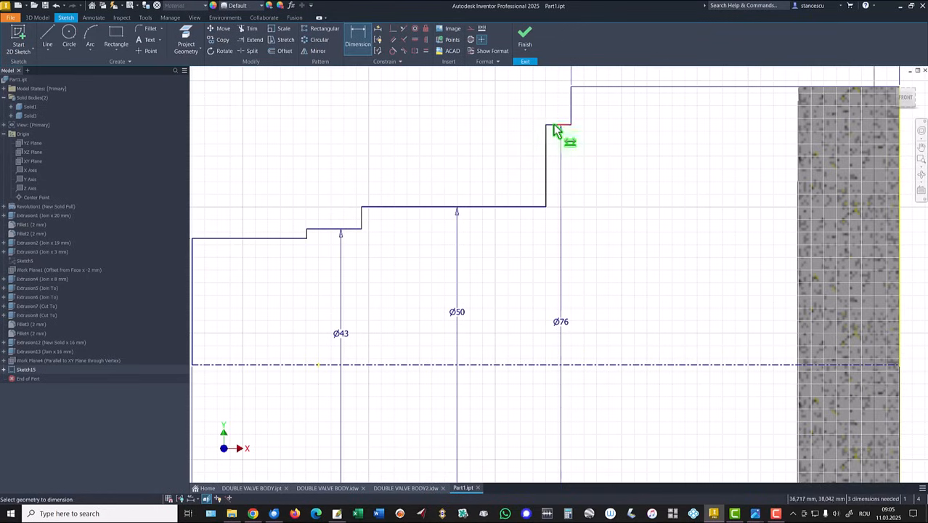
left_click(554, 127)
left_click(555, 106)
type("10")
key("Return")
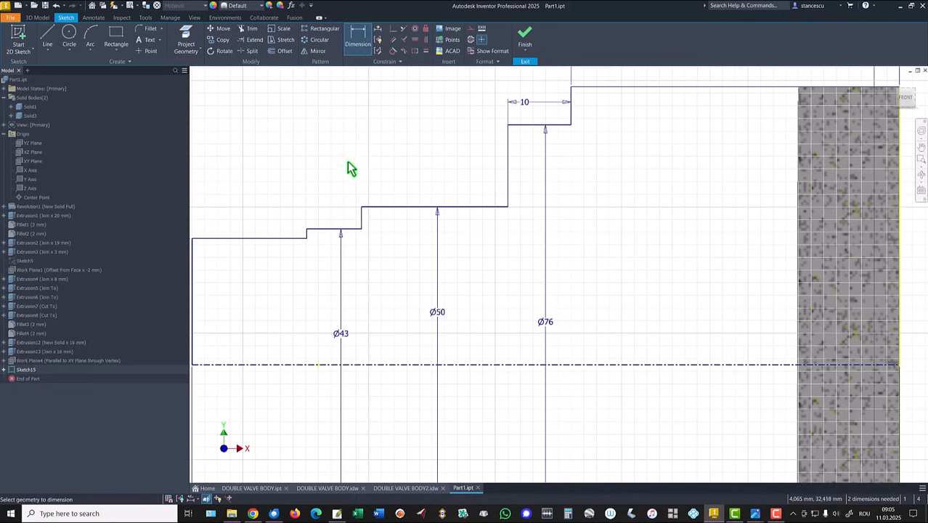
Step: Dimension the length of the horizontal line on the Ø50 step as 20 mm
left_click(408, 206)
left_click(414, 159)
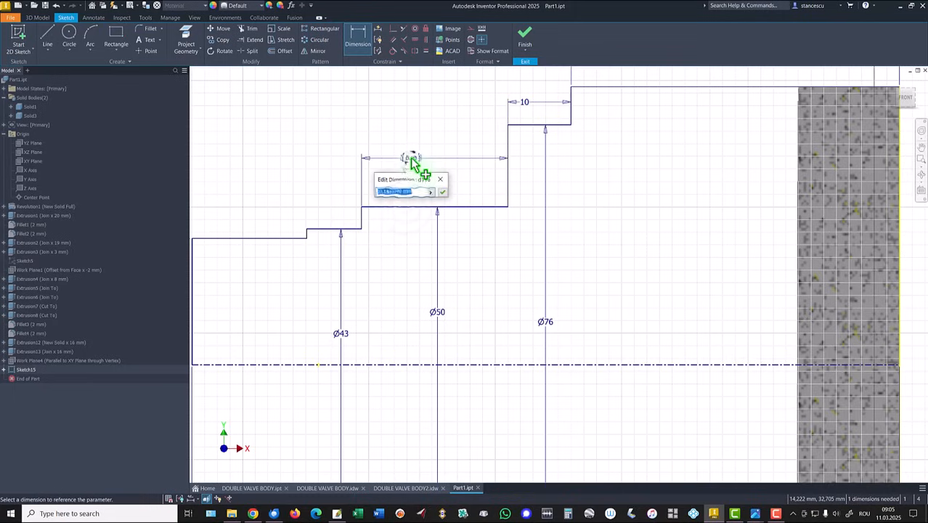
key("Return")
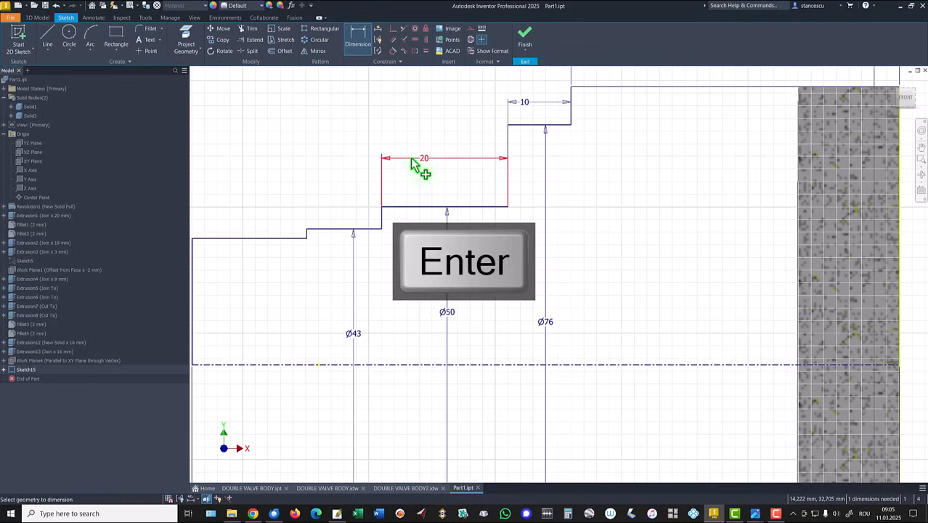
Step: Dimension the length of the horizontal line on the Ø43 step as 7 mm and finish the sketch
left_click(330, 229)
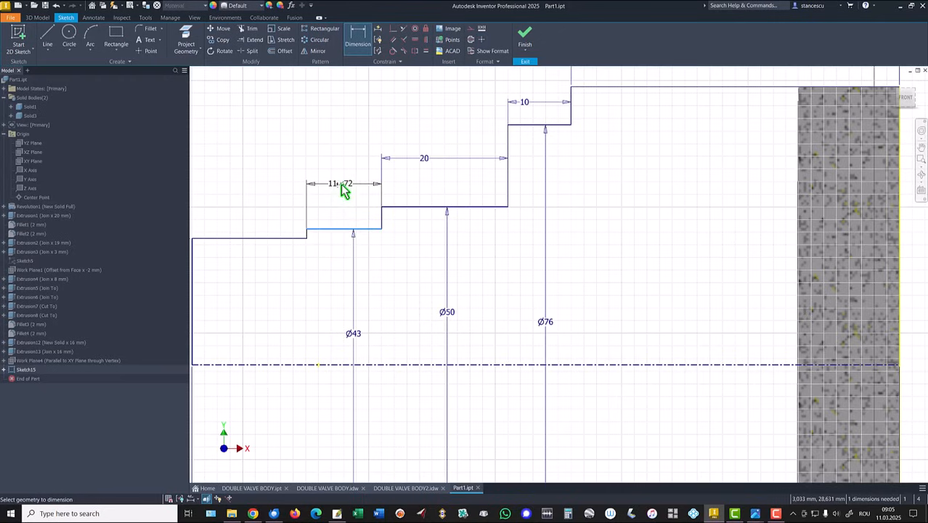
left_click(343, 187)
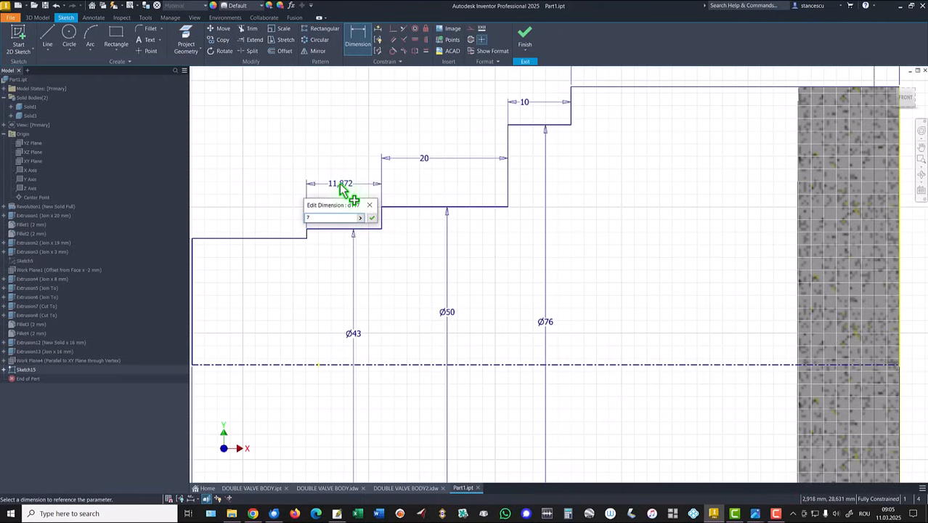
key("Return")
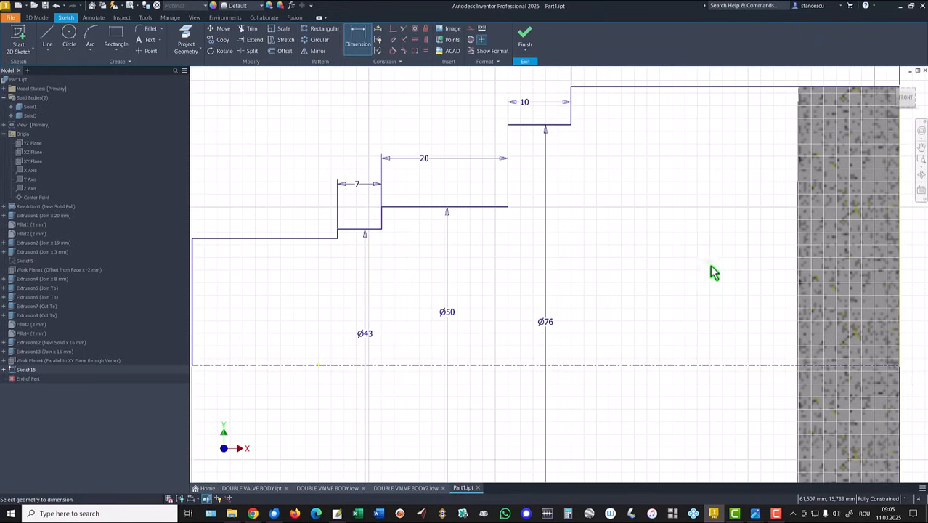
key("Home")
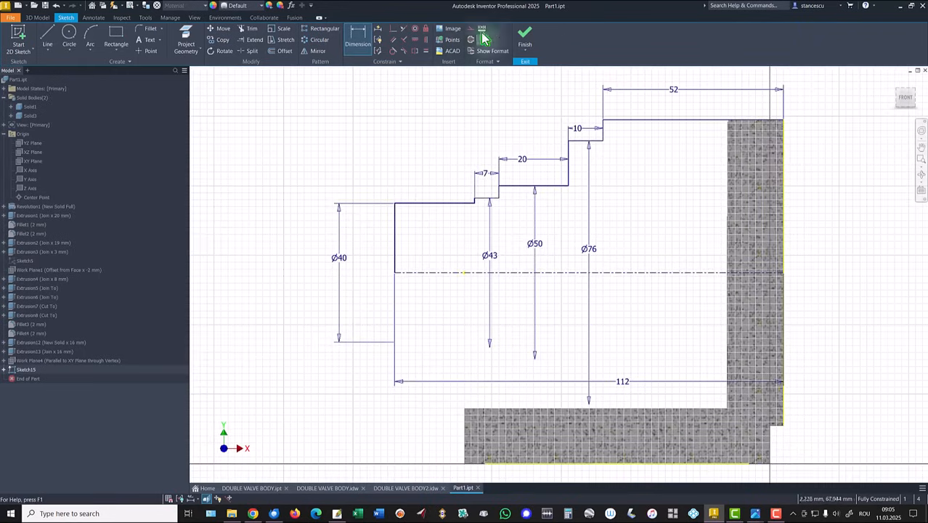
left_click(524, 40)
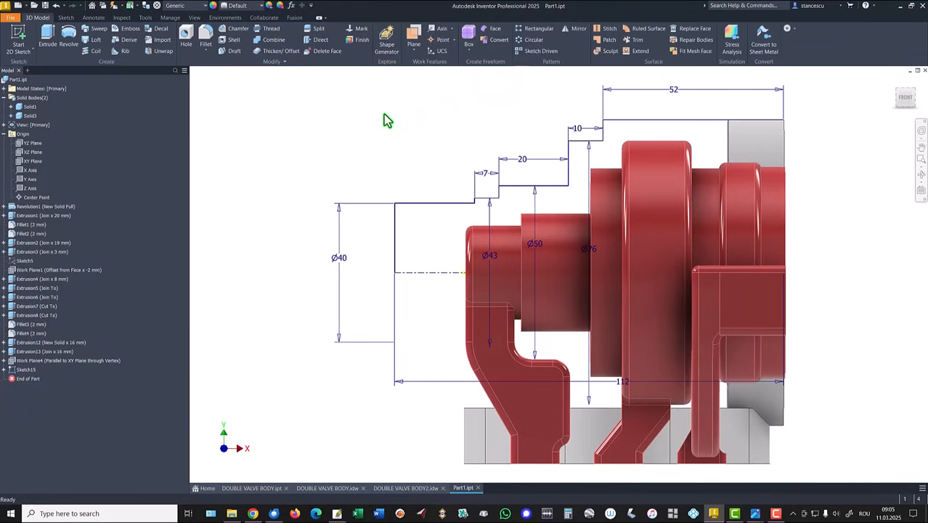
Step: Revolve the stepped profile a full 360° around its centerline, joining it to the grey flange solid
key("F6")
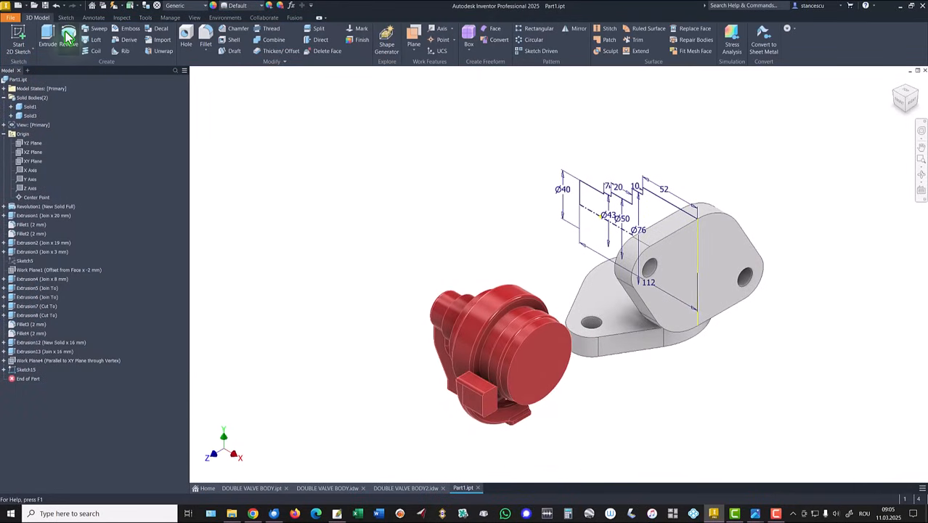
left_click(67, 36)
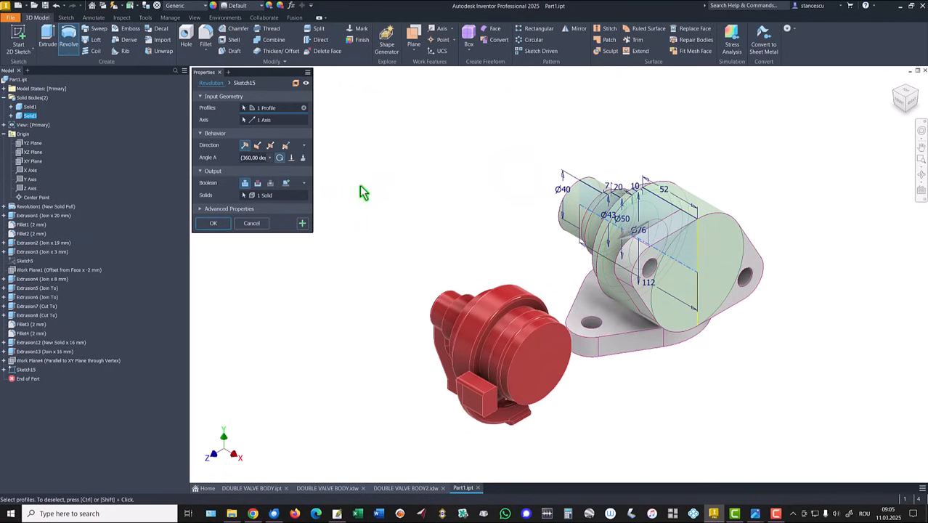
left_click(305, 196)
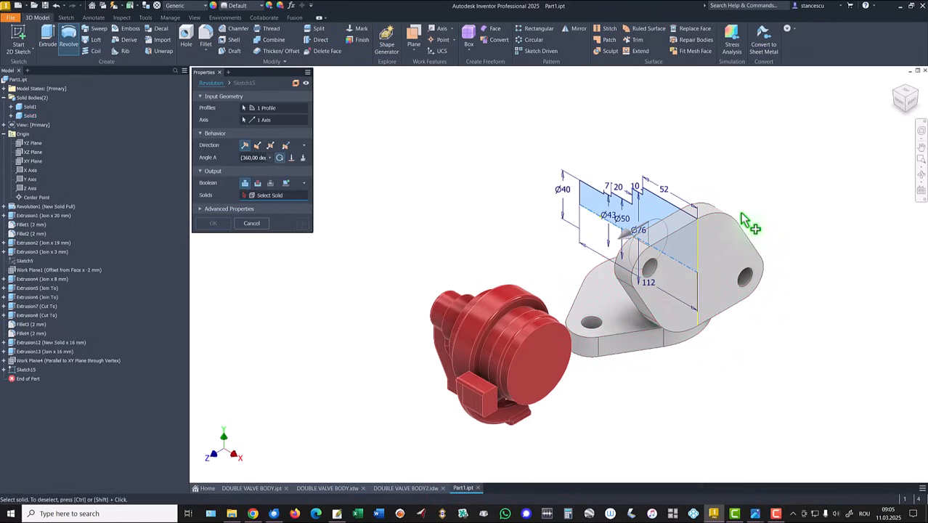
left_click(729, 245)
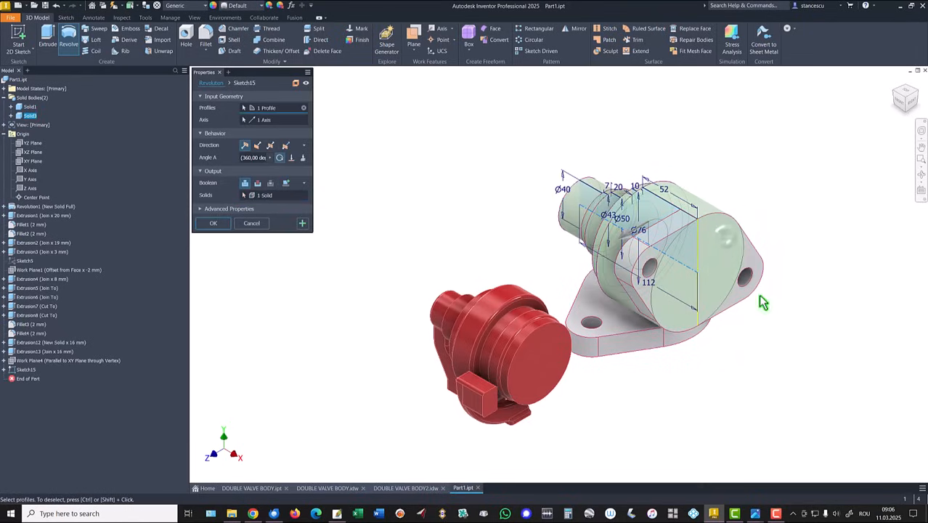
left_click(229, 229)
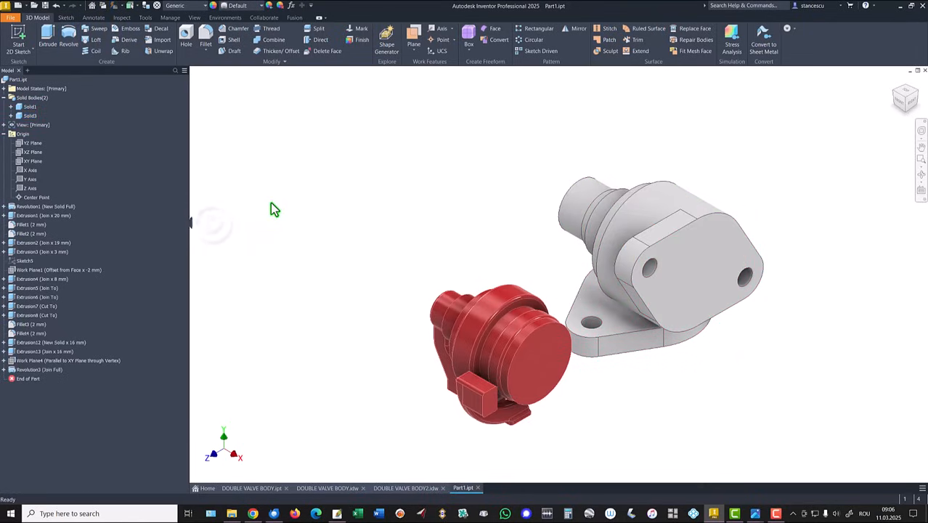
key("F6")
Step: Check the drawing's note on undimensioned fillets, and fillet five circular edges of the revolved stepped body with a 2 mm radius
left_click(330, 488)
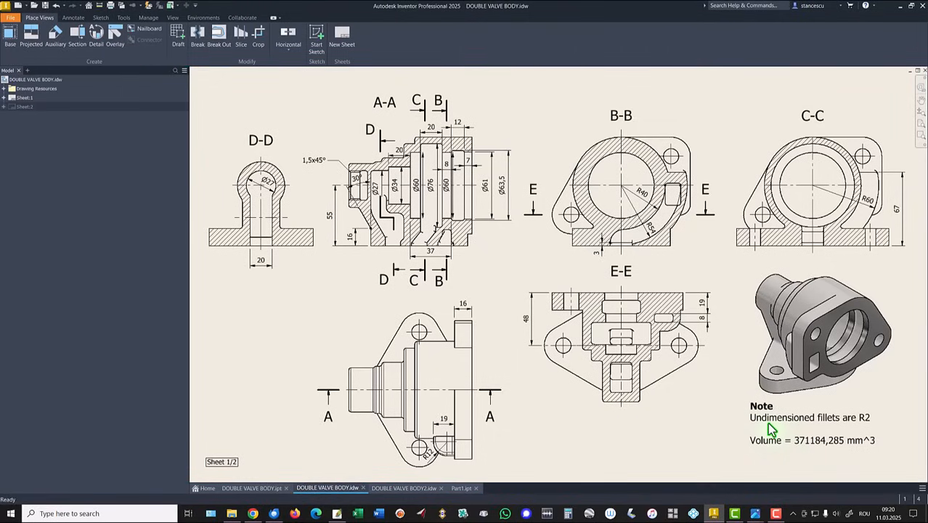
left_click(460, 491)
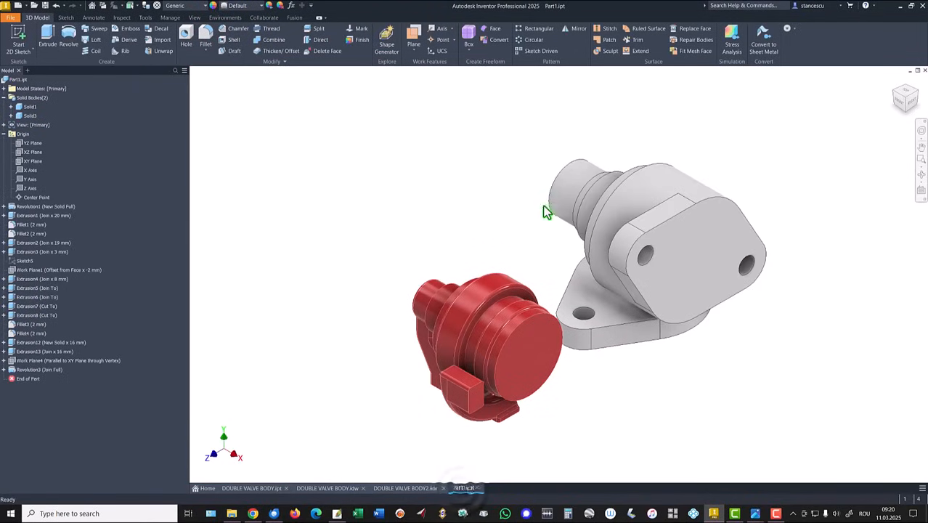
left_click(570, 160)
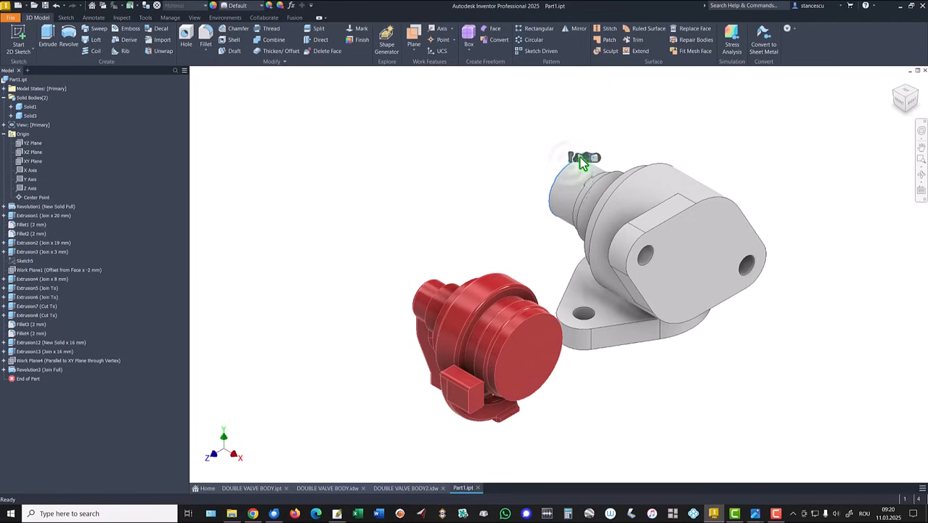
key("f")
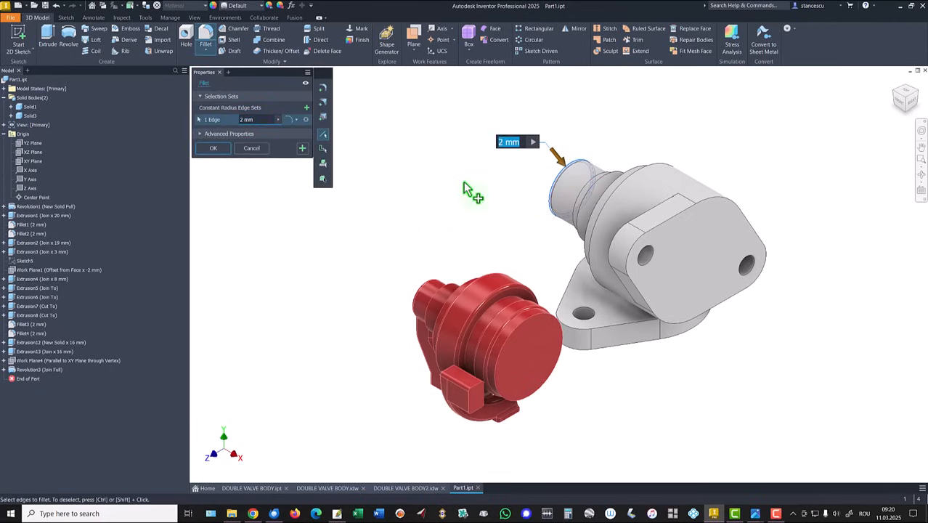
left_click(590, 201)
left_click(594, 188)
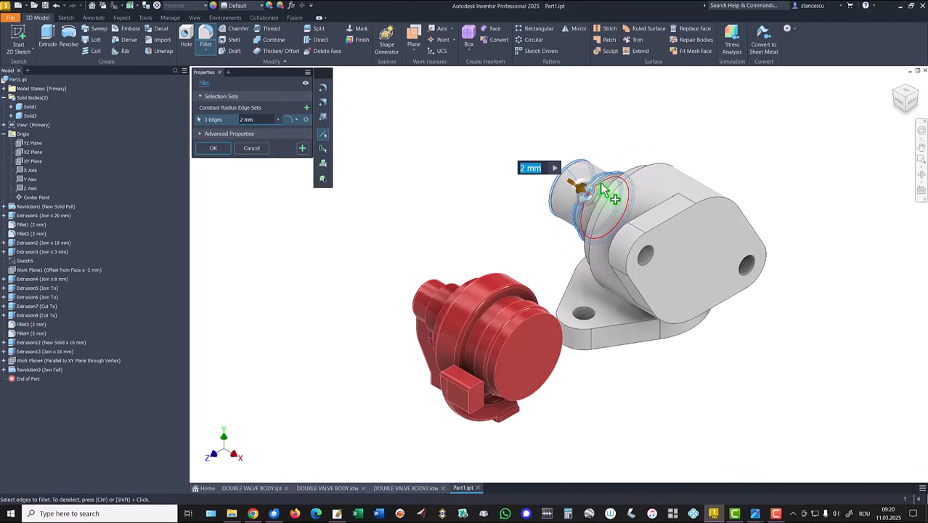
left_click(633, 174)
left_click(644, 166)
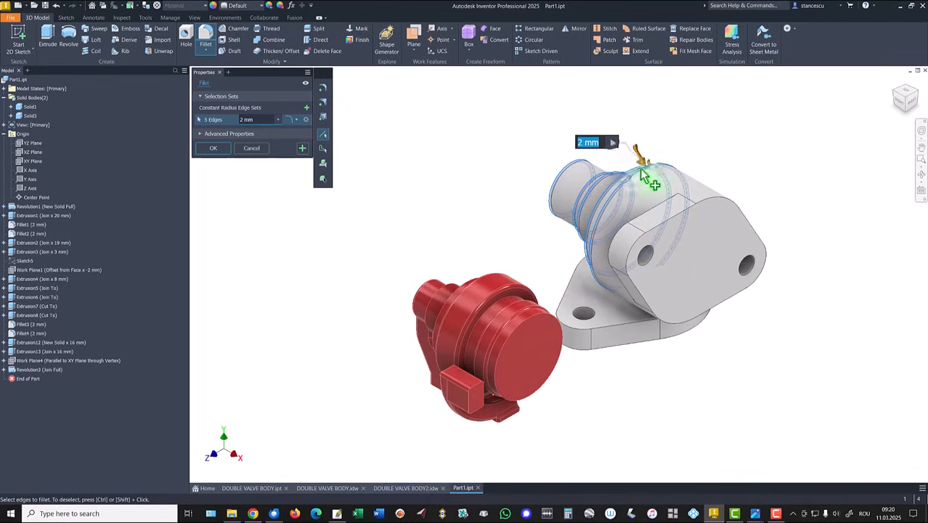
left_click(214, 150)
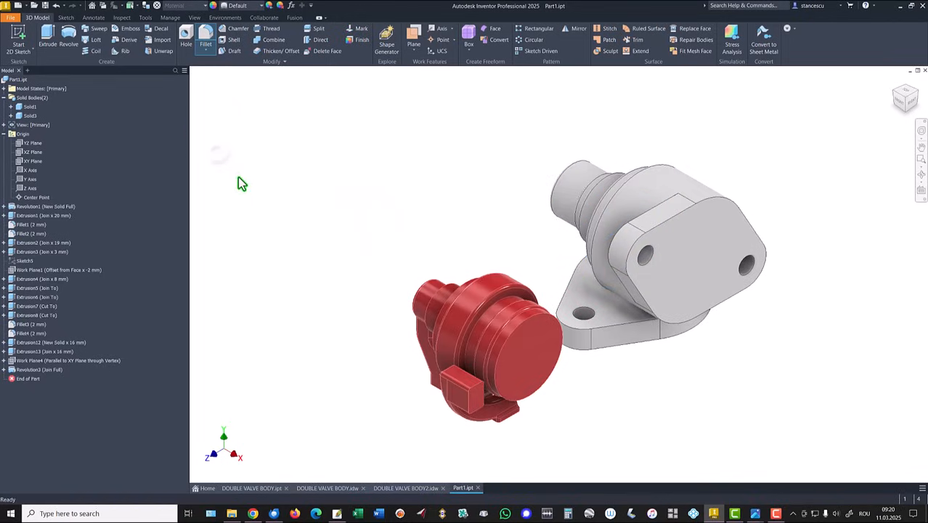
Step: Examine the finished double valve body model from several angles and the drawing's views for the side boss near the upright flange
left_click(251, 487)
scroll(442, 326, "up", 2)
middle_click_drag(443, 326, 717, 395, "shift")
scroll(614, 390, "down", 3)
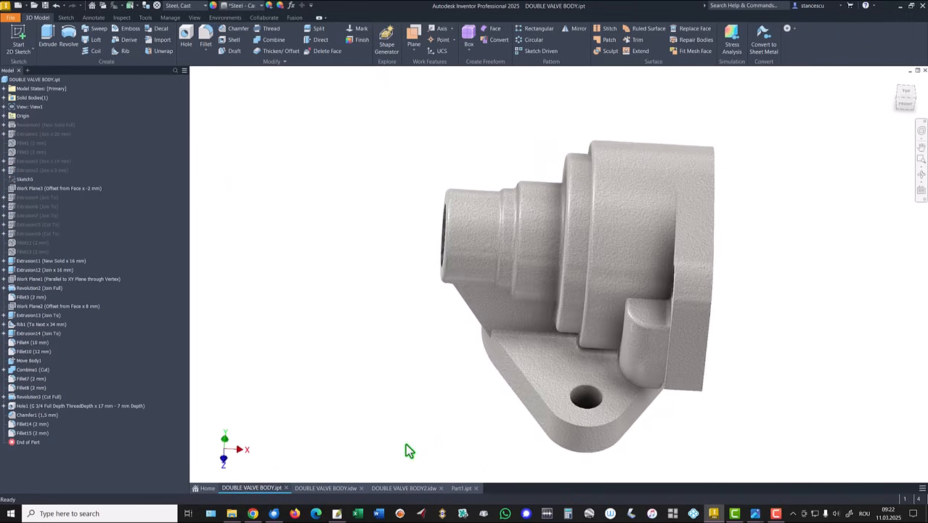
key("F6")
left_click(328, 487)
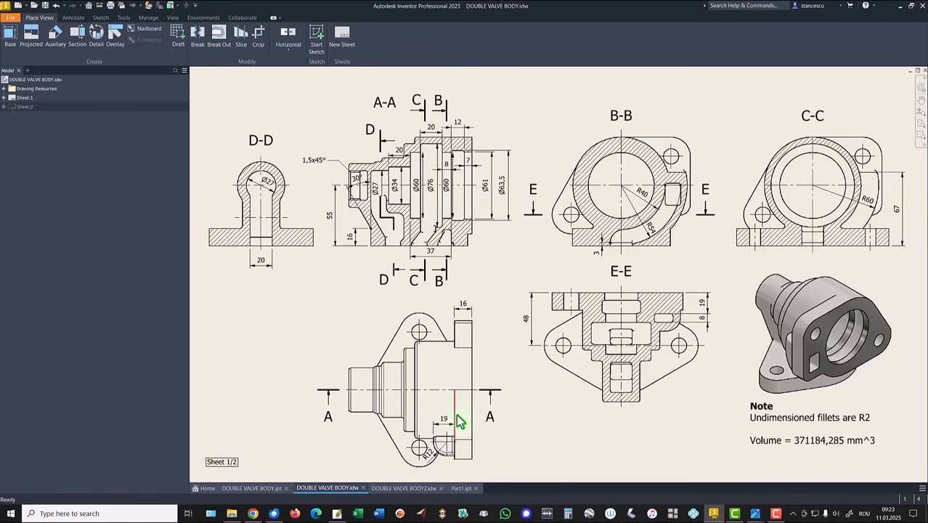
Step: Create a sketch in Part1 on the upright flange's rear face around the mounting hole beside the cylindrical body
left_click(460, 488)
middle_click_drag(496, 190, 704, 308, "shift")
scroll(715, 318, "up", 2)
left_click(760, 324)
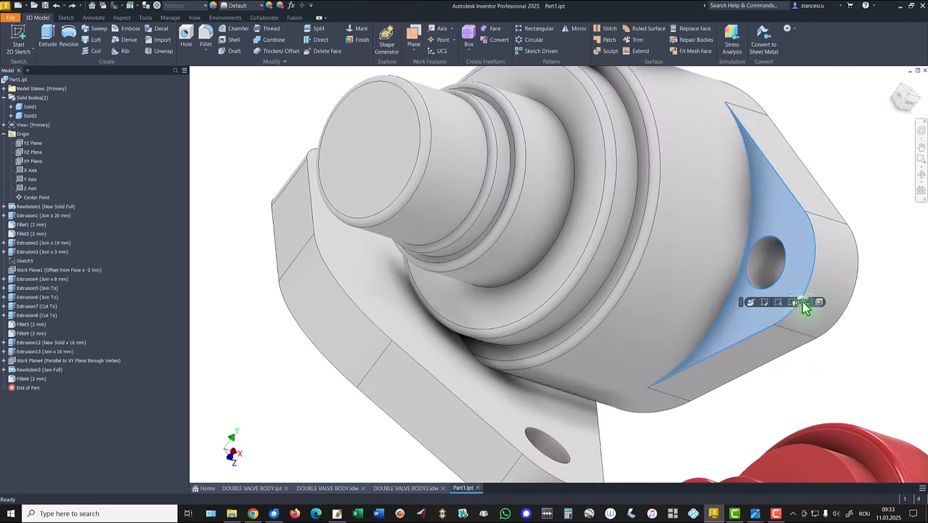
left_click(802, 302)
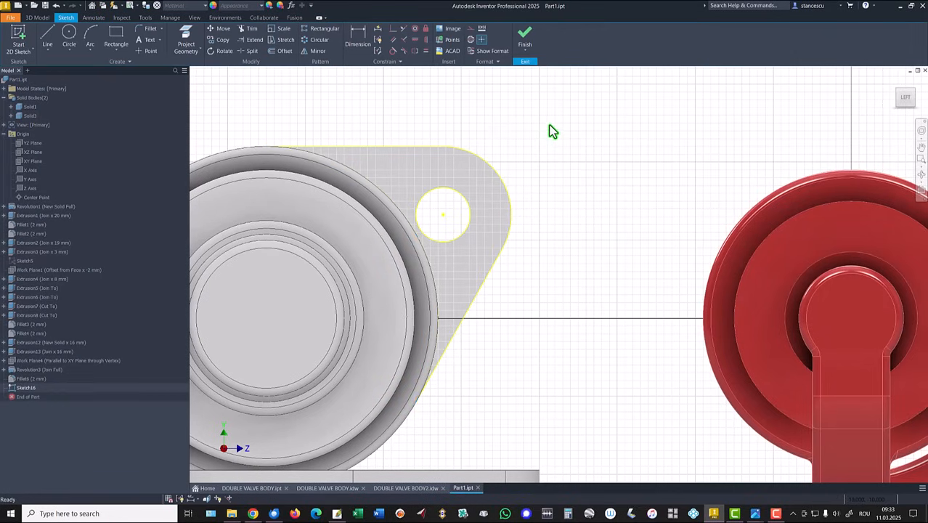
Step: Convert the projected flange corner arc, hole circle and slanted edge to construction geometry
left_click_drag(550, 124, 450, 271)
right_click(579, 186)
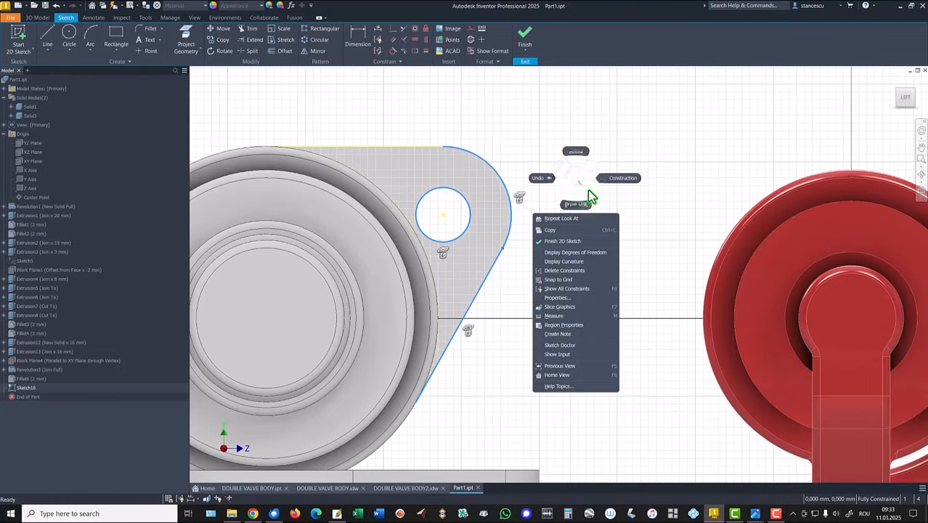
left_click(609, 187)
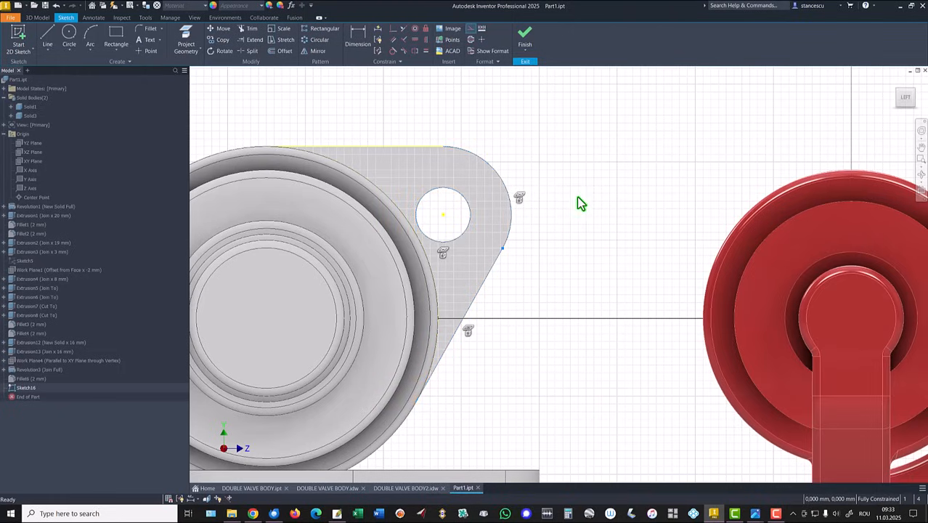
Step: Slice the model at the sketch plane and project the round body's lower arc and the base plate's upper and lower edges
key("F7")
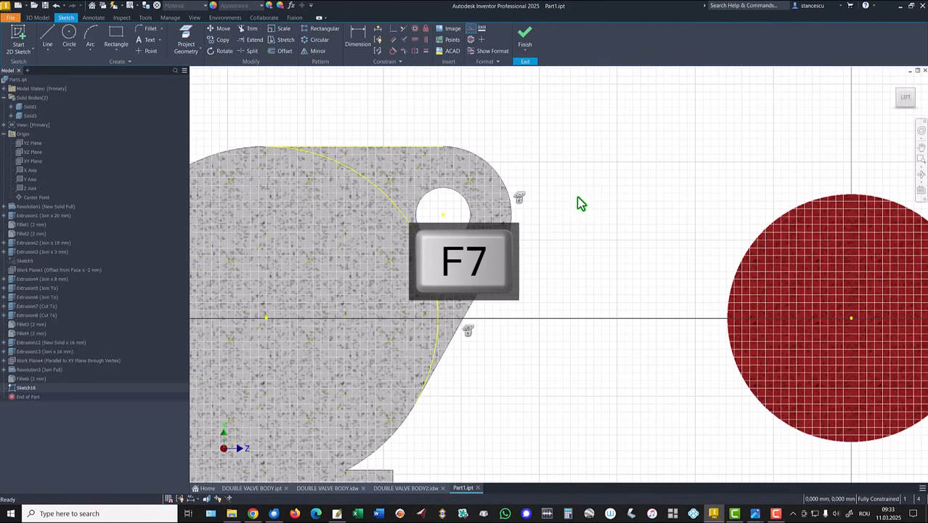
middle_click_drag(587, 228, 633, 143)
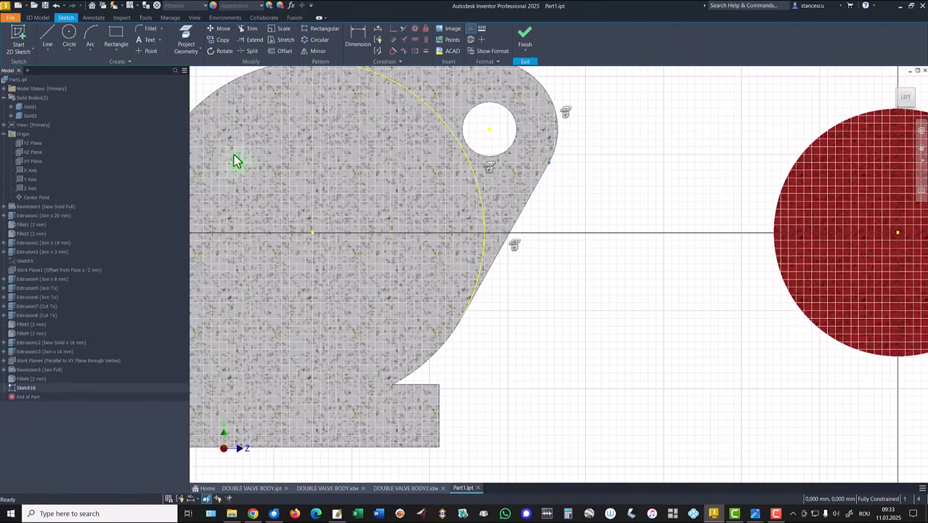
left_click(180, 56)
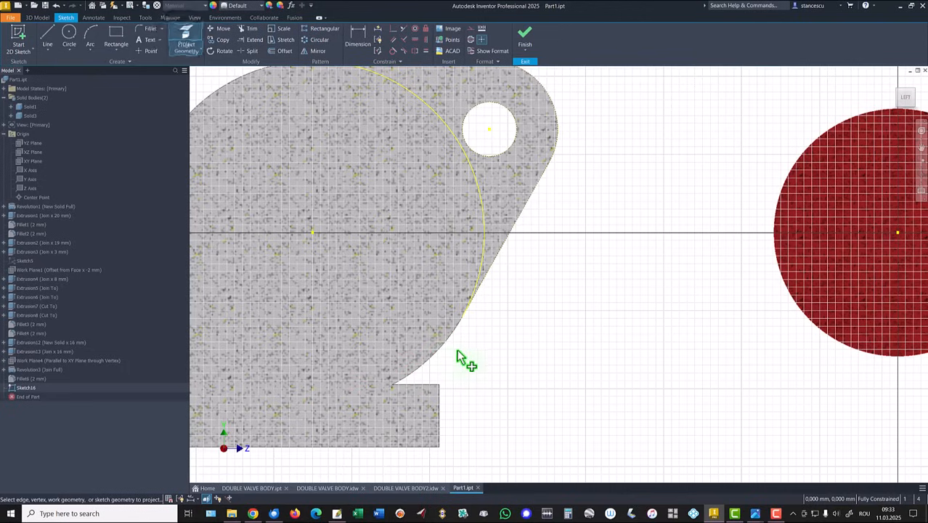
left_click(460, 353)
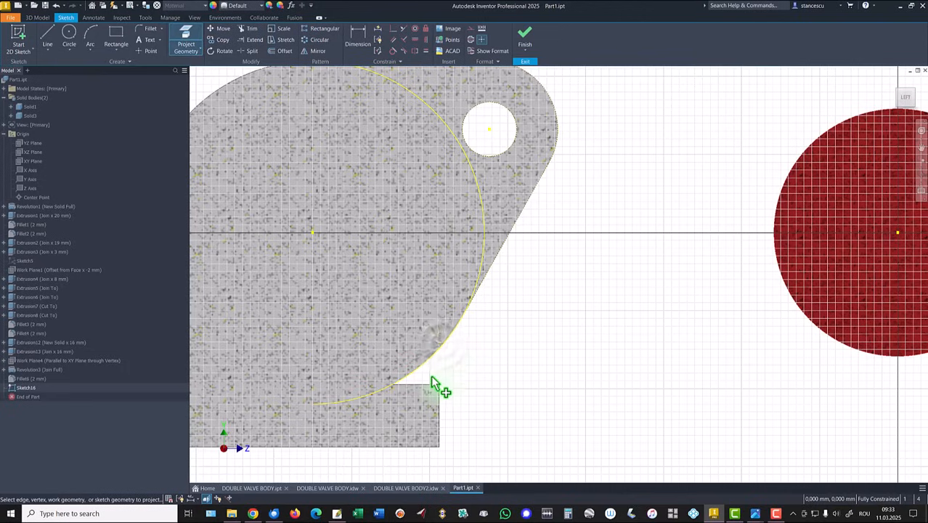
left_click(431, 386)
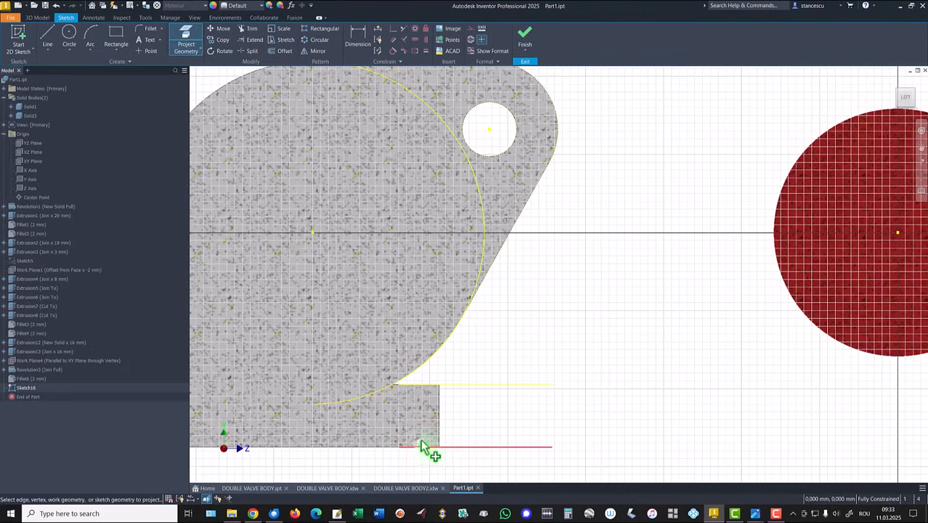
scroll(403, 396, "down", 5)
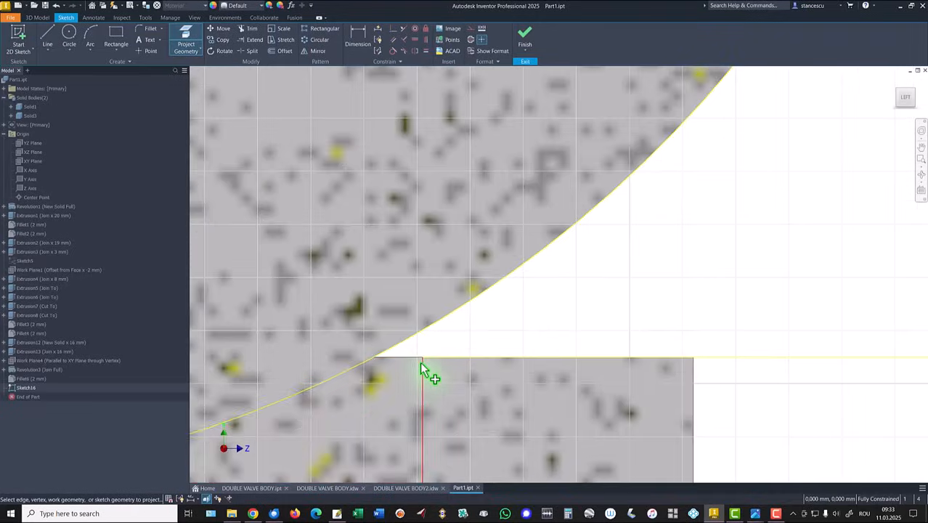
scroll(419, 362, "down", 3)
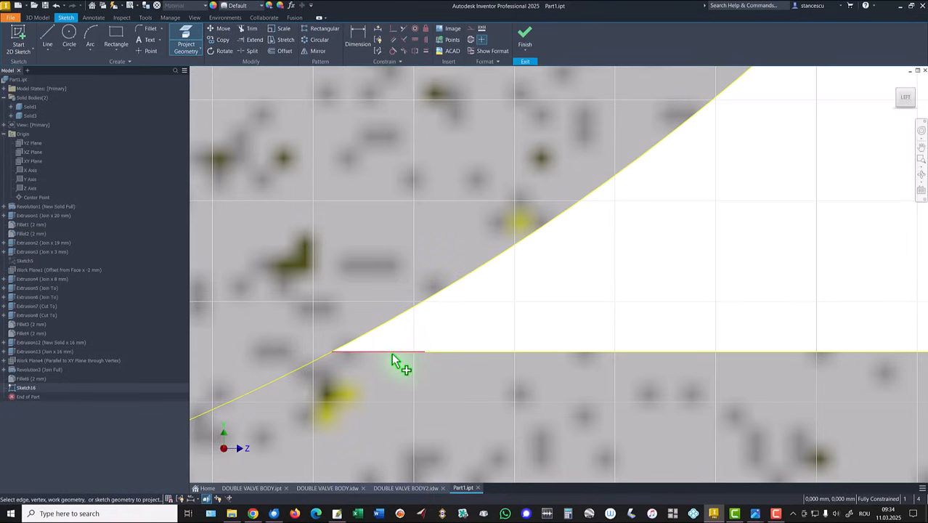
left_click(392, 355)
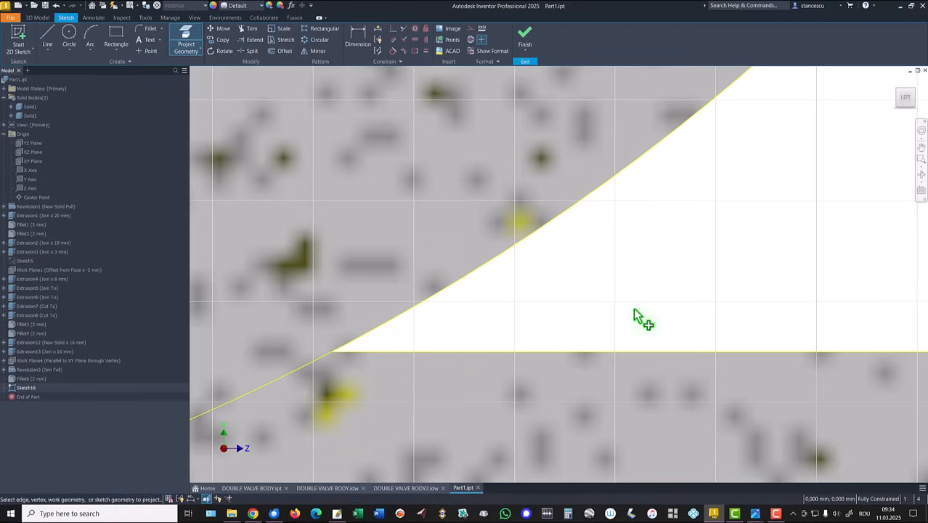
Step: Draw a centre-point arc of about 63 mm radius, concentric with the round body, from the base plate's upper edge to beyond the slanted flange edge
key("F6")
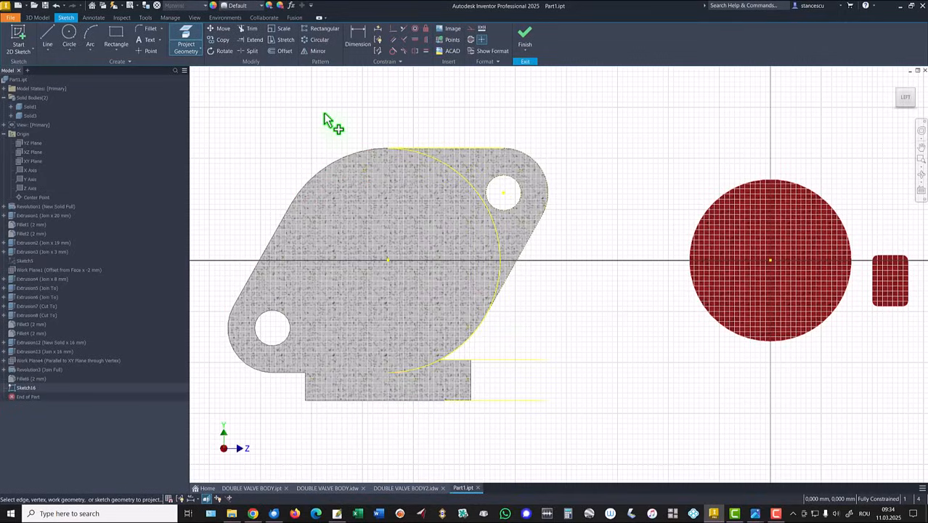
left_click(90, 45)
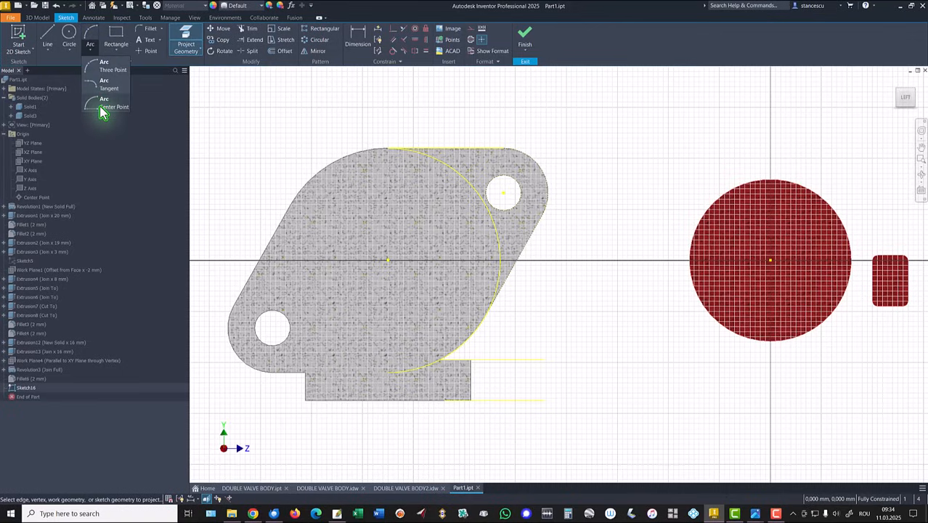
left_click(103, 107)
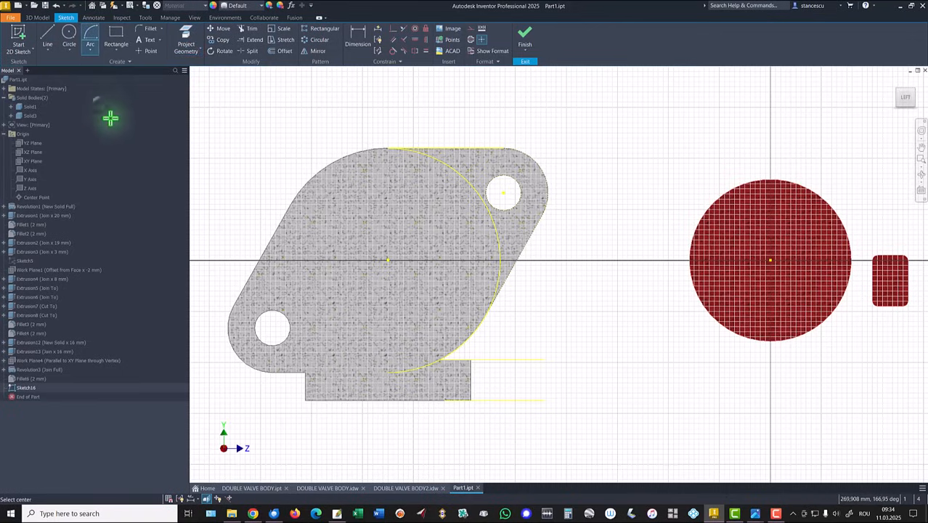
left_click(387, 259)
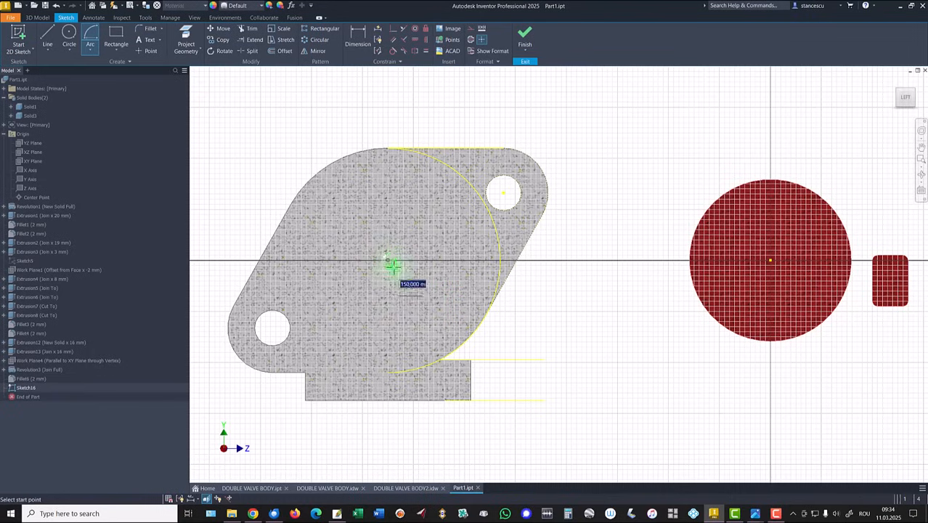
left_click(512, 359)
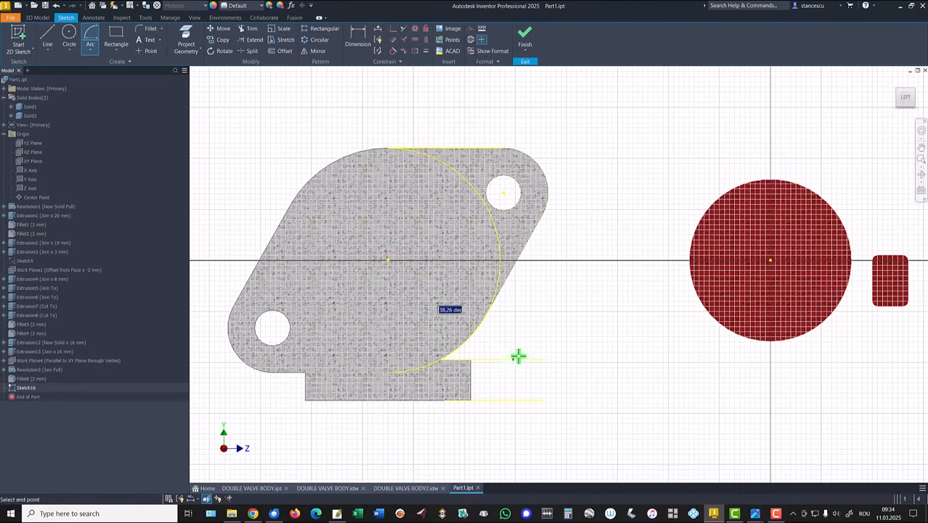
left_click(546, 230)
key("Escape")
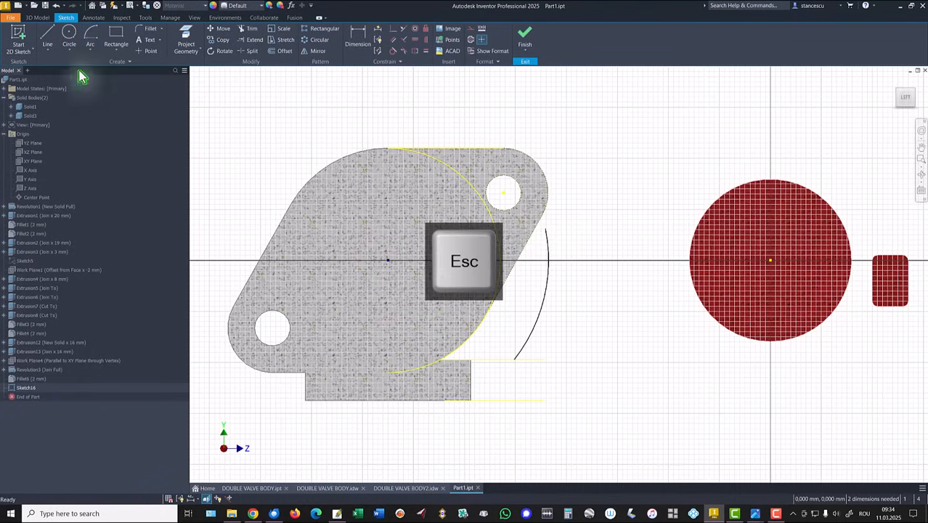
Step: Draw a horizontal line from the new arc's upper end to the round body's projected arc, closing the boss profile
left_click(47, 35)
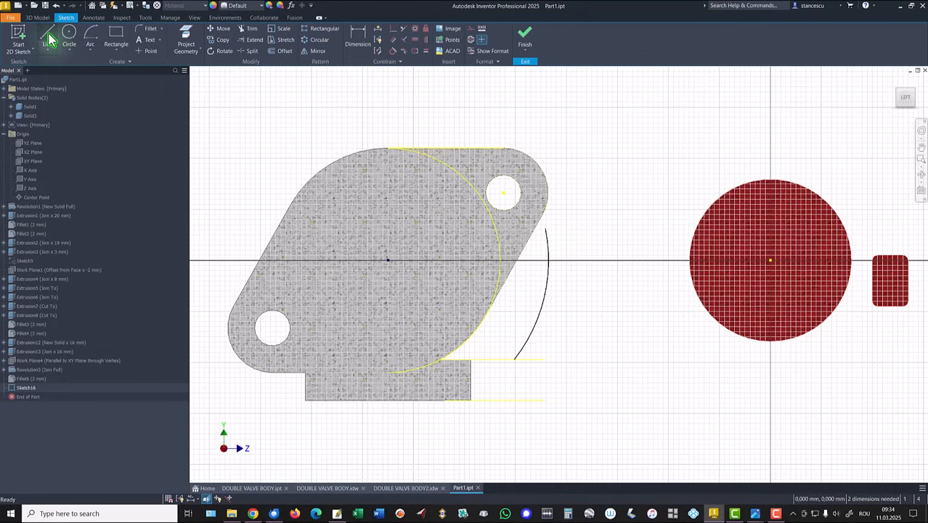
left_click(537, 230)
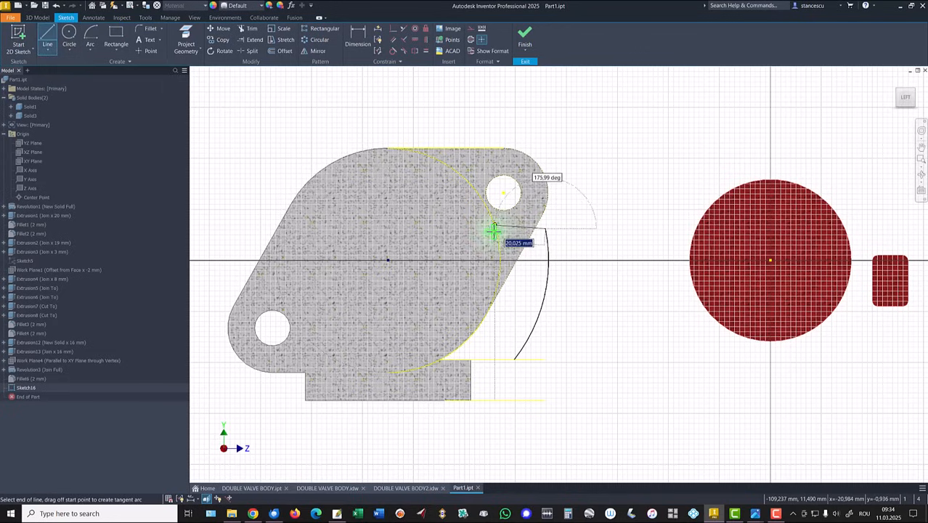
scroll(494, 231, "up", 5)
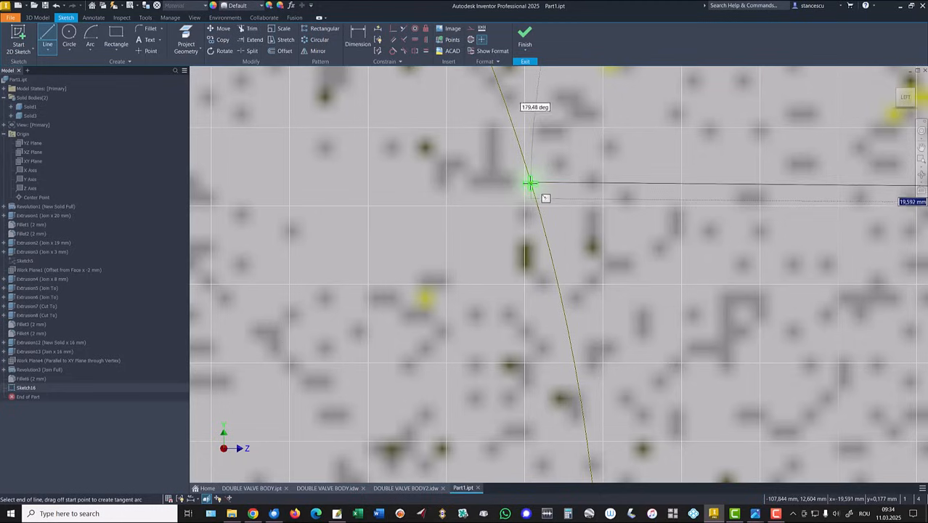
left_click(532, 191)
scroll(518, 214, "down", 5)
scroll(508, 219, "down", 3)
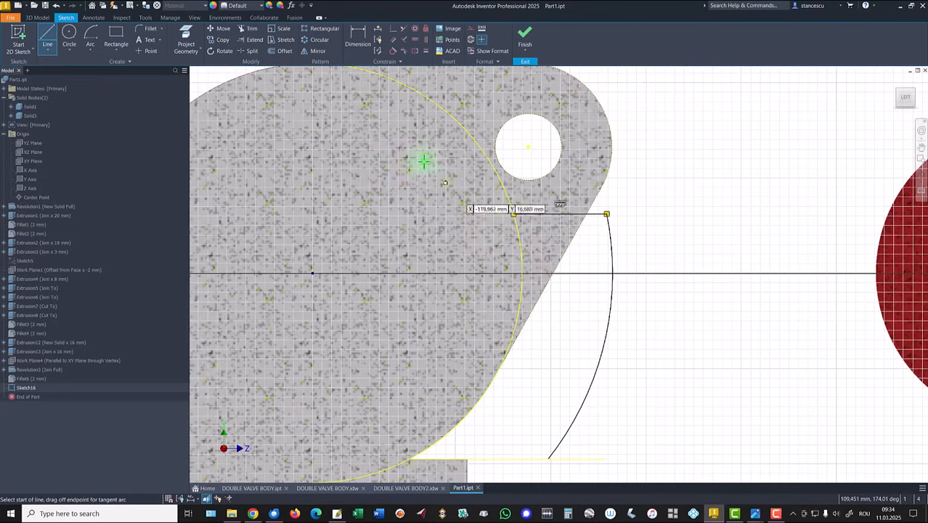
Step: Dimension the boss profile's outer arc with a radius of 60 mm
left_click(356, 36)
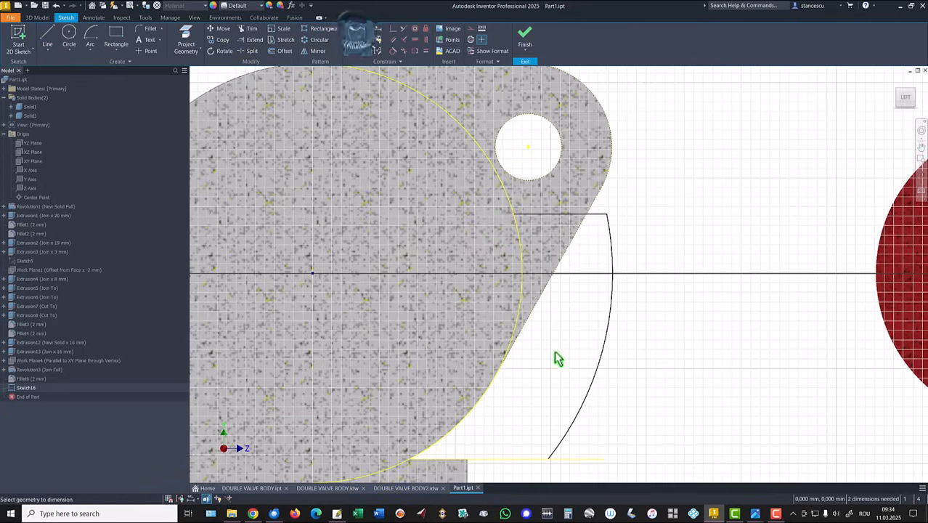
left_click(599, 394)
left_click(641, 408)
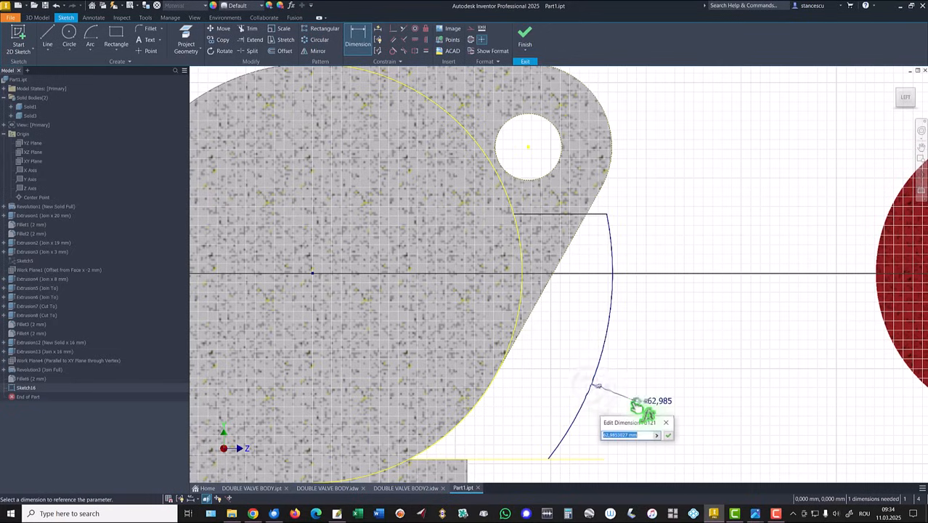
key("Return")
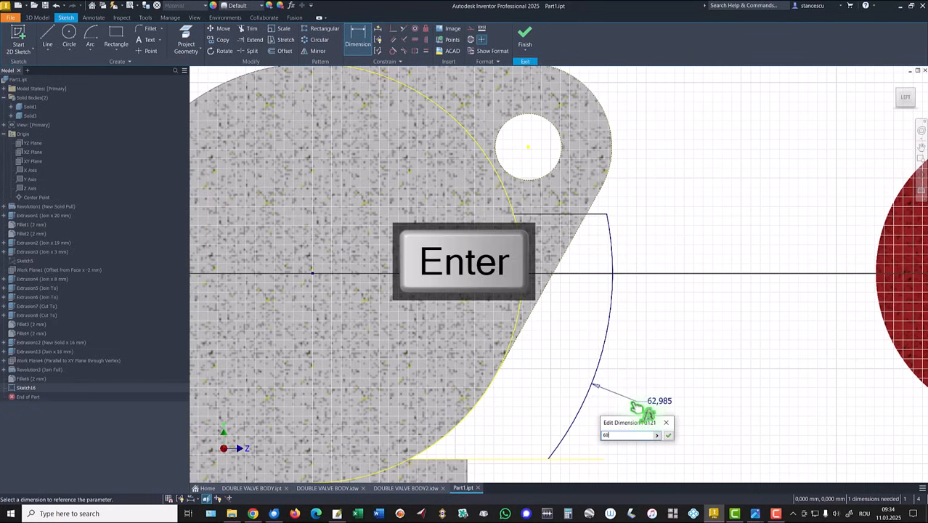
Step: Dimension the height from the base plate's lower edge to the profile's horizontal line as 67 mm
scroll(623, 350, "down", 3)
middle_click_drag(622, 349, 584, 269)
left_click(555, 197)
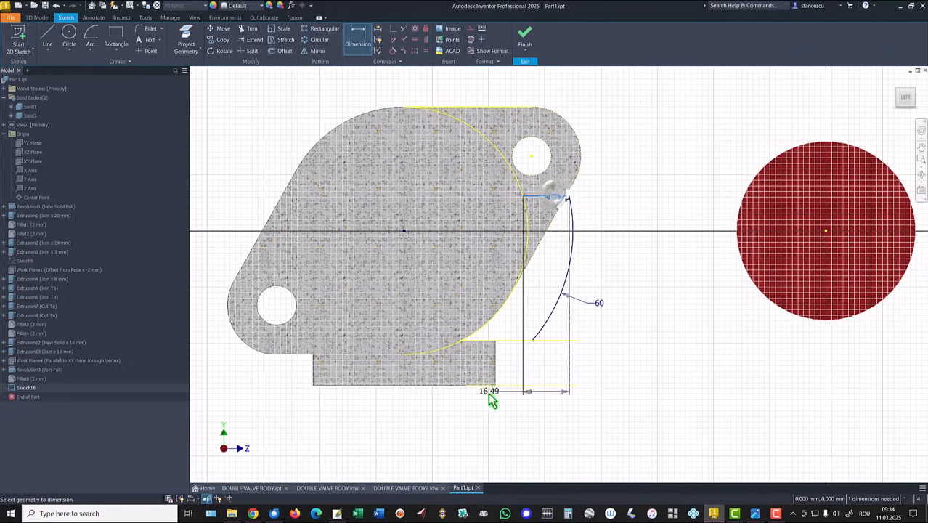
left_click(505, 385)
left_click(642, 290)
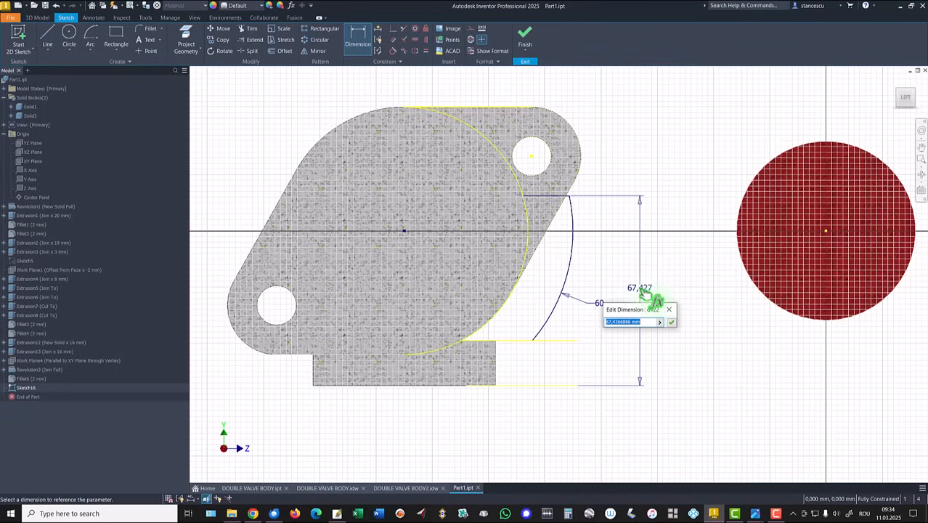
key("Return")
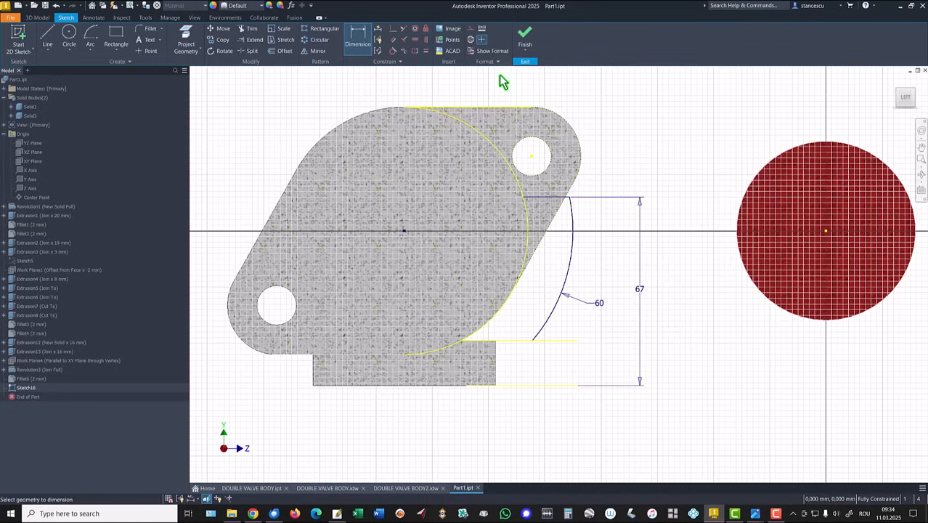
Step: Finish the sketch and extrude the boss profile 19 mm from the flange's rear face, joined to the valve body
left_click(517, 42)
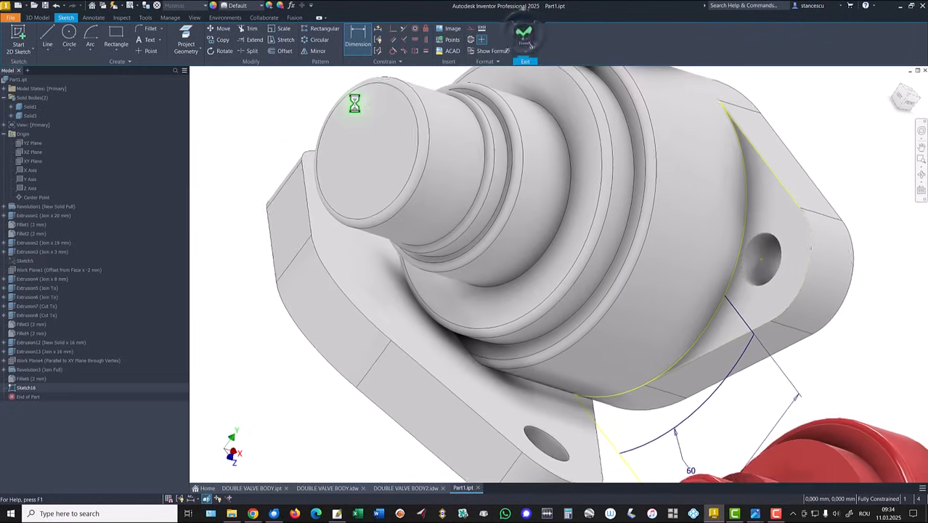
left_click(48, 32)
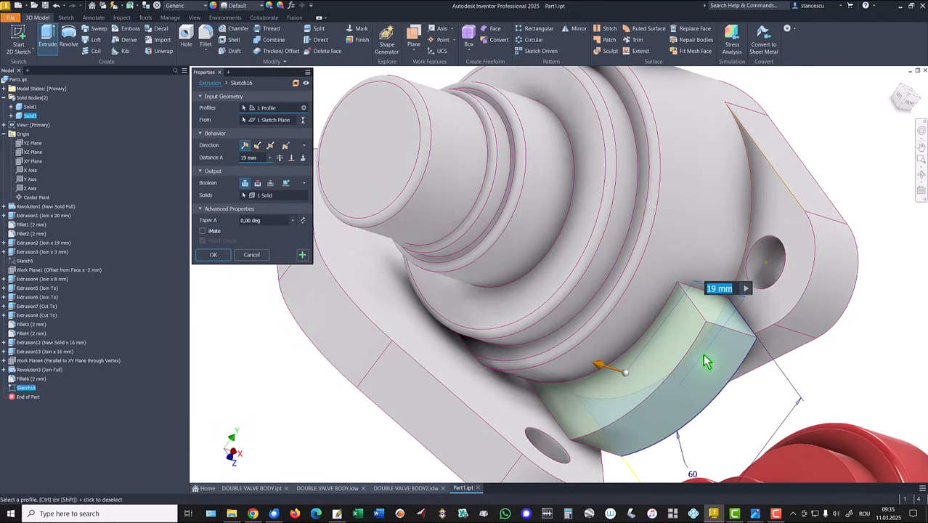
left_click(213, 255)
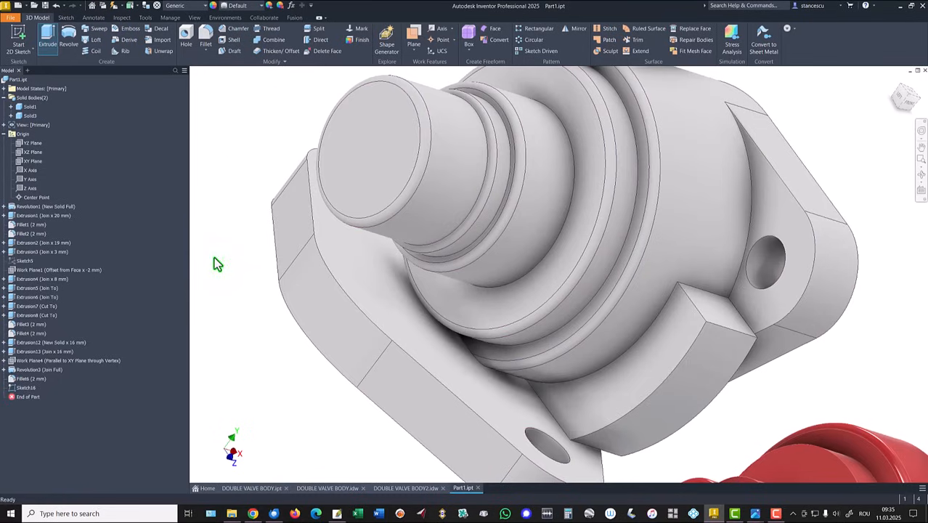
Step: Fillet the side boss's outer curved edge, on the end away from the flange, with a 12 mm radius
left_click(656, 390)
left_click(668, 389)
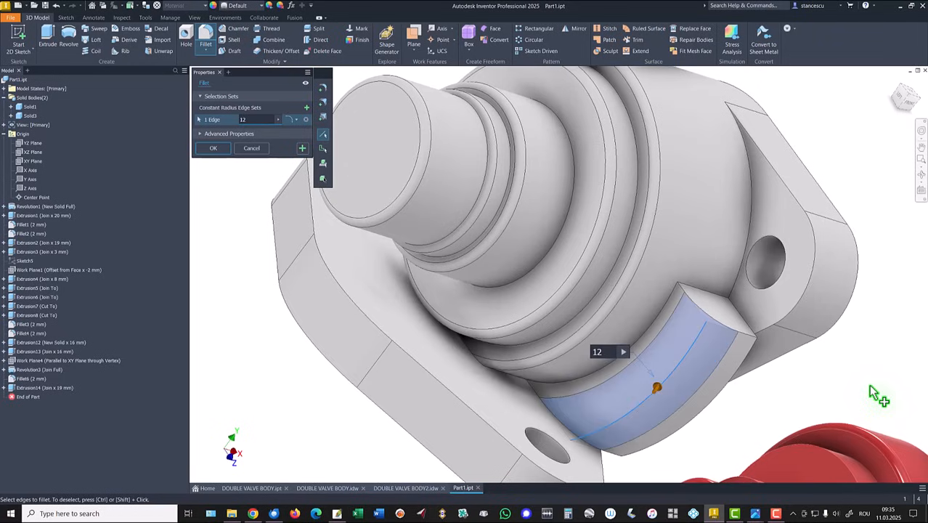
left_click(228, 149)
key("F6")
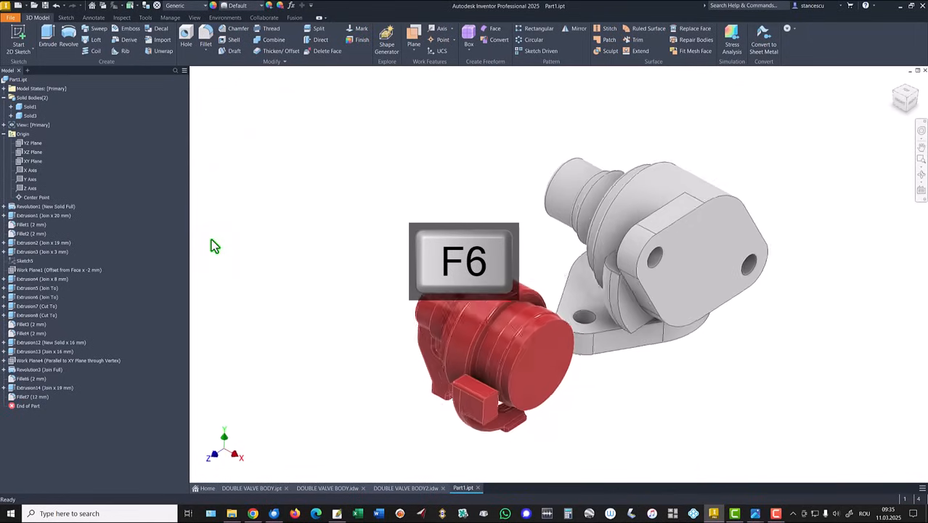
Step: Examine the support rib below the threaded neck in the finished model and its shape and dimensions on both drawing sheets
left_click(252, 488)
middle_click_drag(352, 392, 574, 311, "shift")
scroll(589, 314, "up", 5)
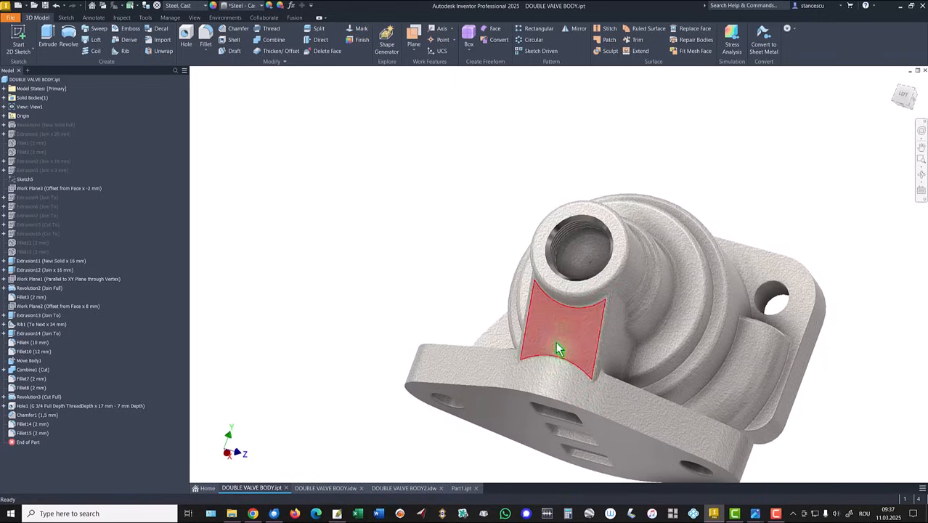
middle_click_drag(556, 362, 558, 312, "shift")
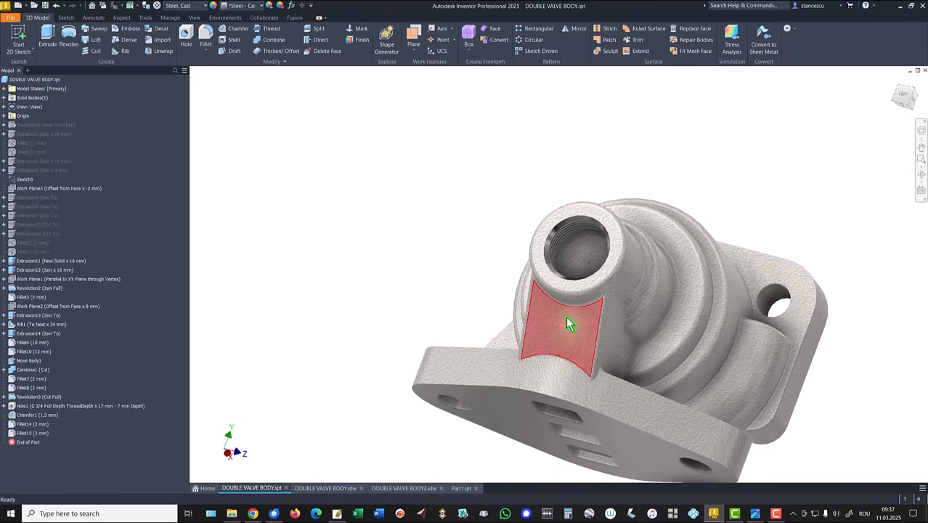
middle_click_drag(555, 345, 535, 304, "shift")
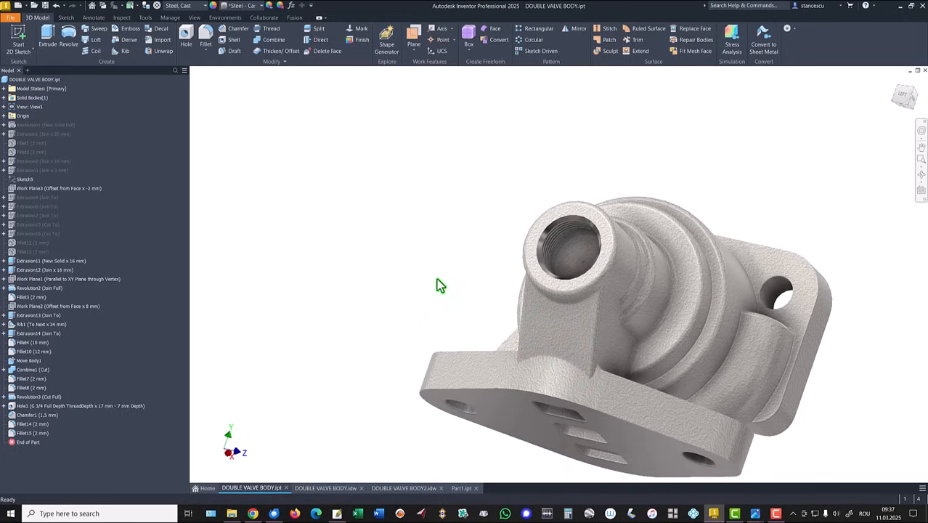
key("F6")
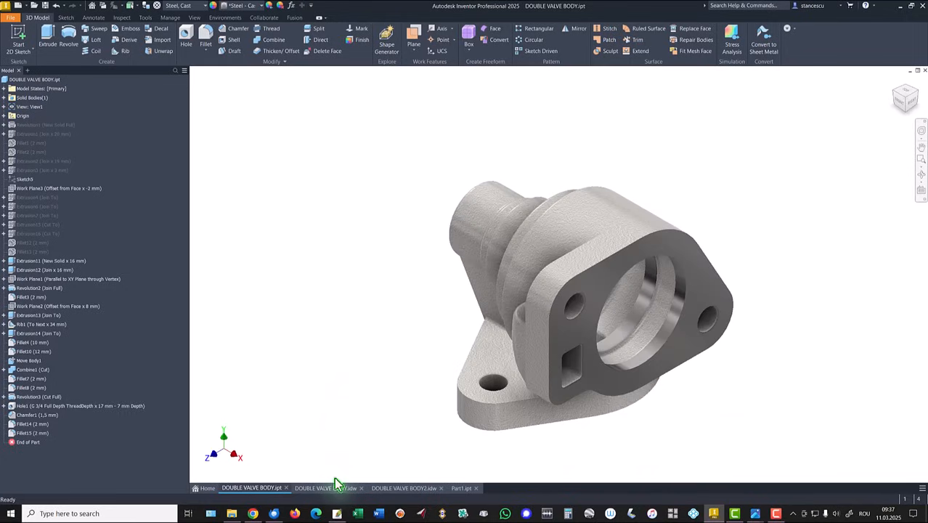
left_click(326, 487)
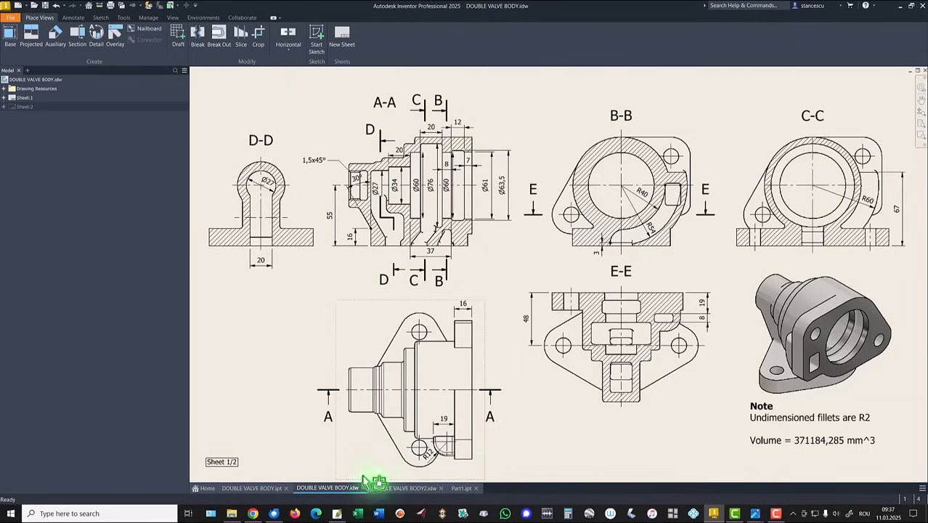
left_click_drag(340, 233, 357, 246)
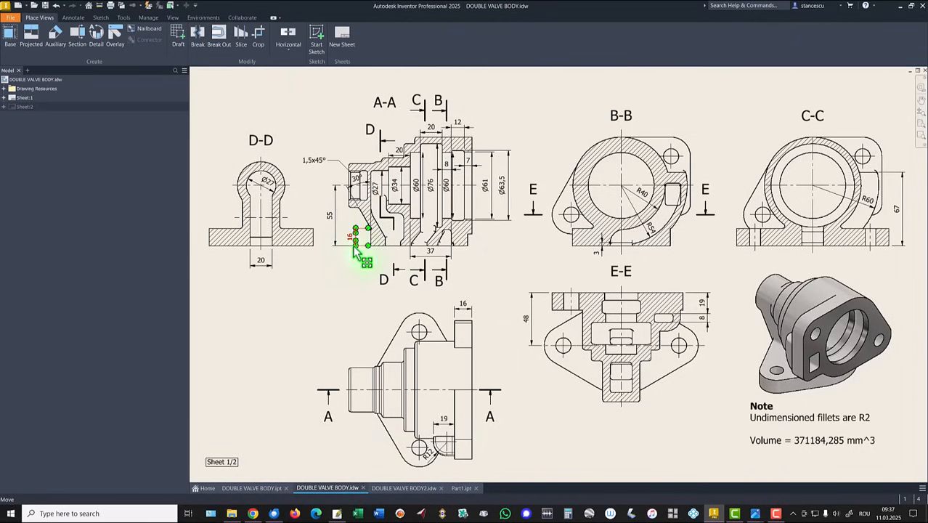
left_click_drag(355, 233, 355, 188)
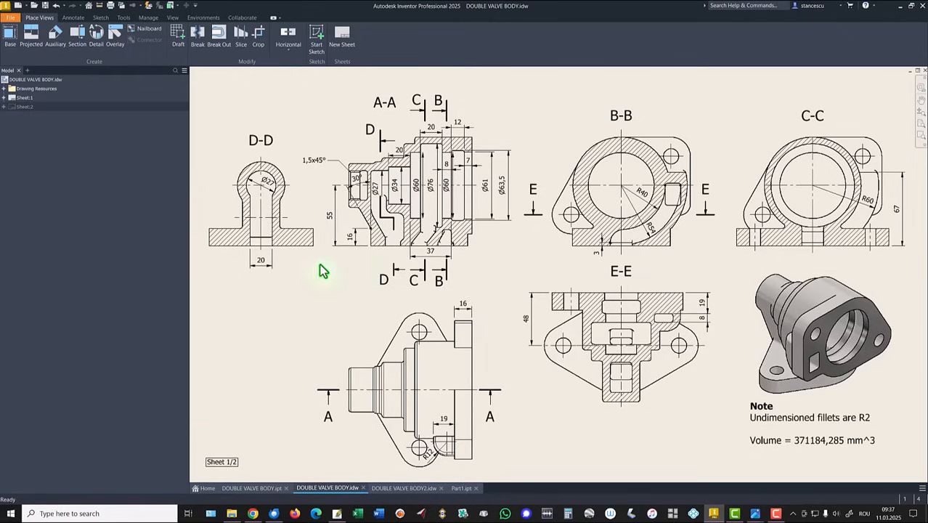
left_click(417, 487)
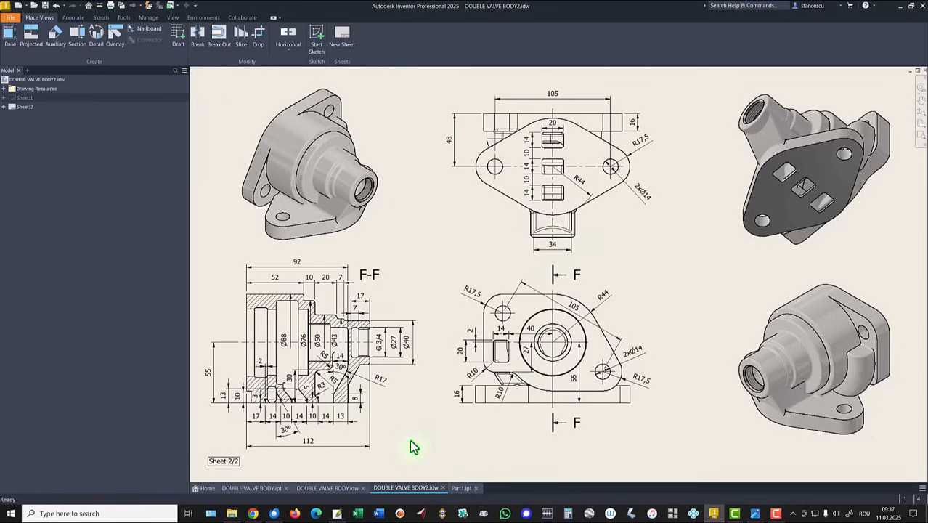
Step: Create a sketch in Part1 on the work plane parallel to the XY plane, with the model sliced at the sketch plane
left_click(462, 488)
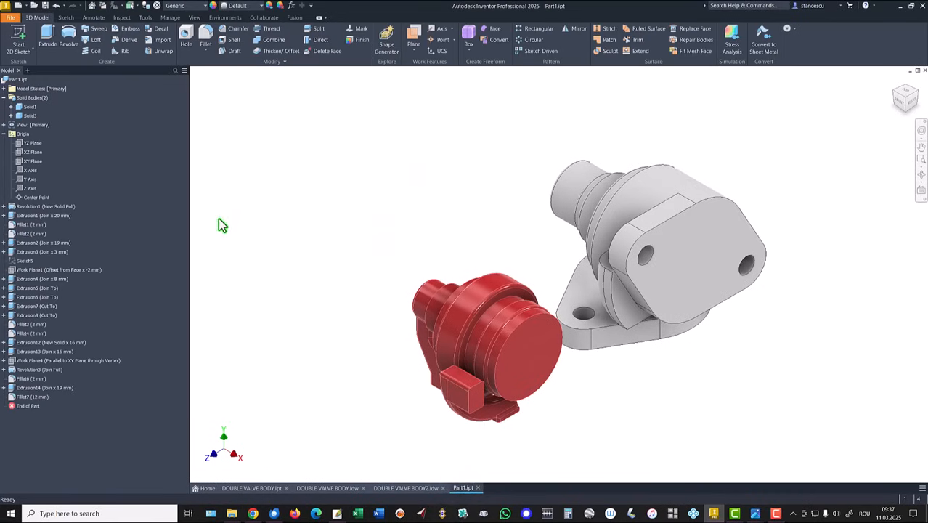
left_click(41, 361)
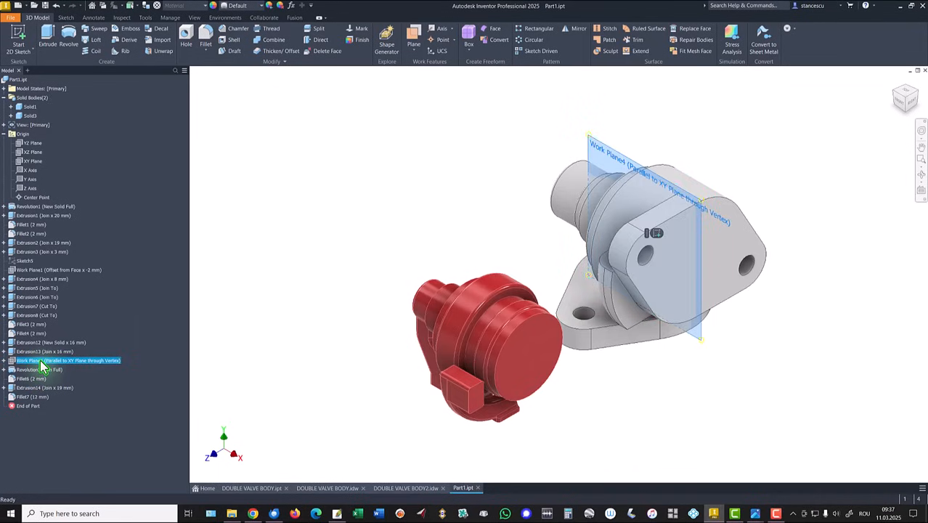
right_click(42, 367)
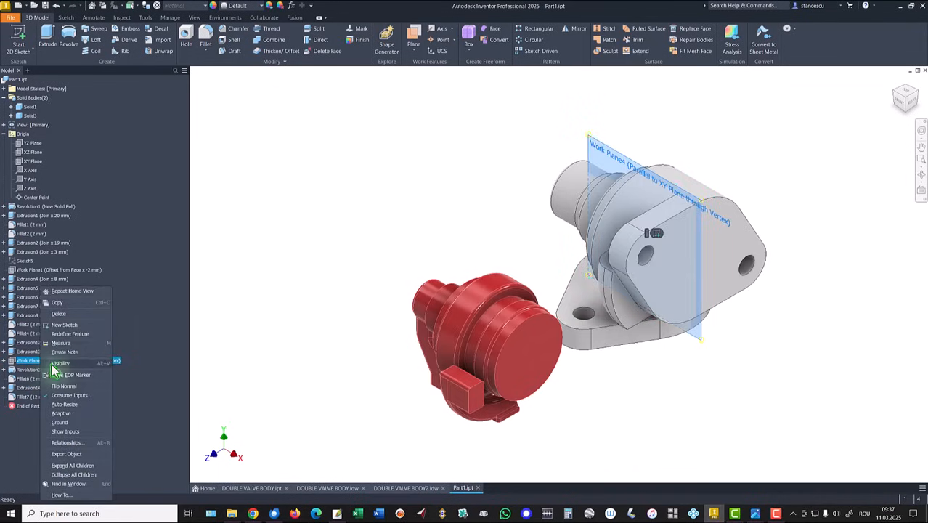
left_click(69, 325)
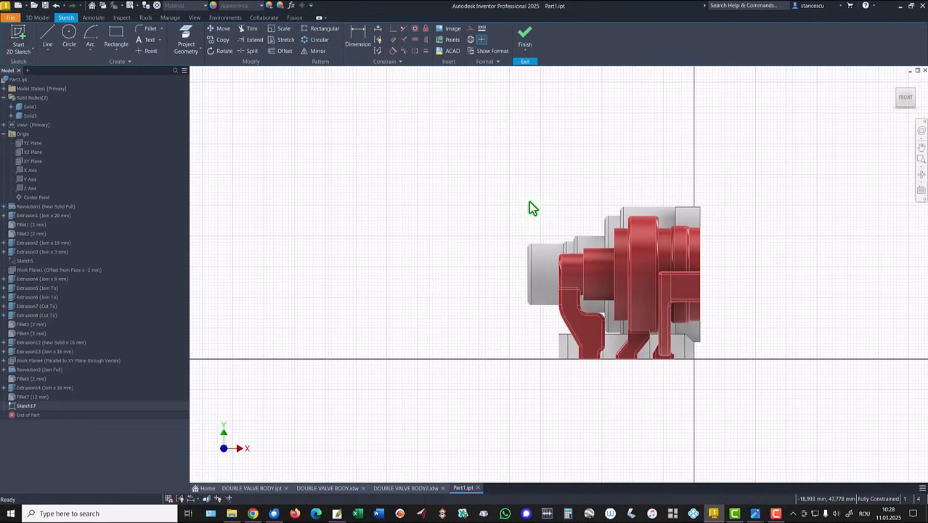
key("F7")
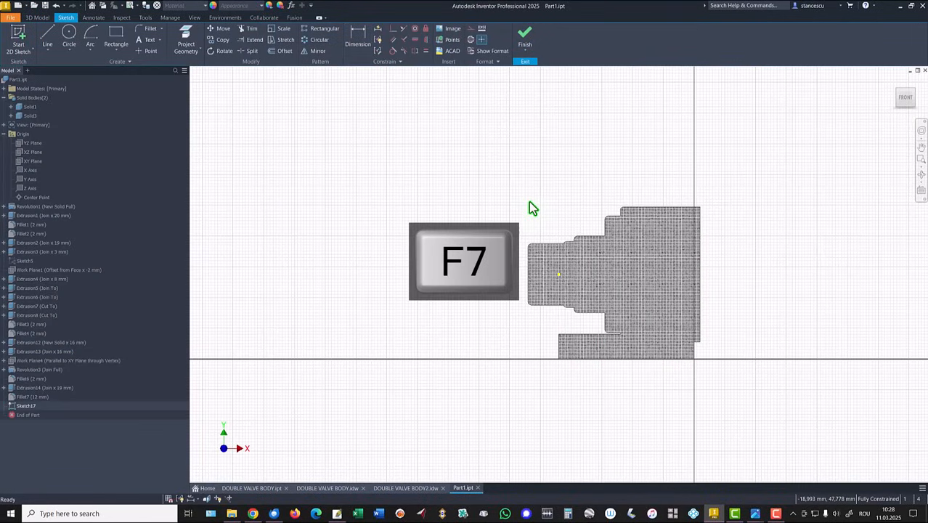
key("Home")
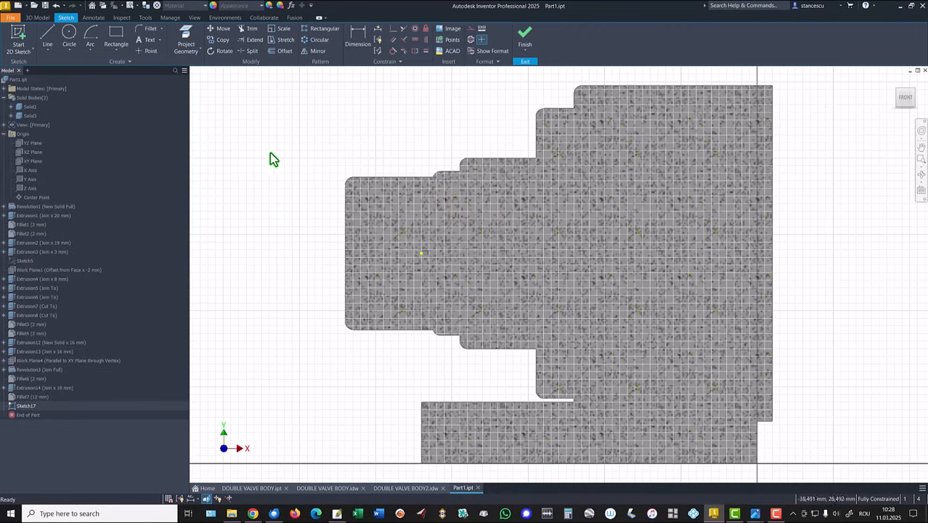
Step: Project the neck's lower edge and the base plate's end edge into the sketch and convert both to construction geometry
key("p")
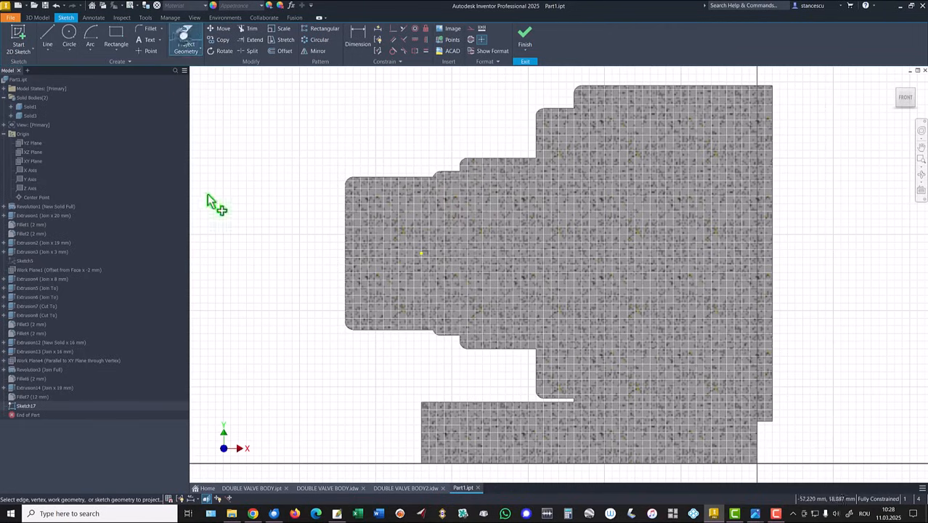
left_click(368, 331)
left_click(420, 419)
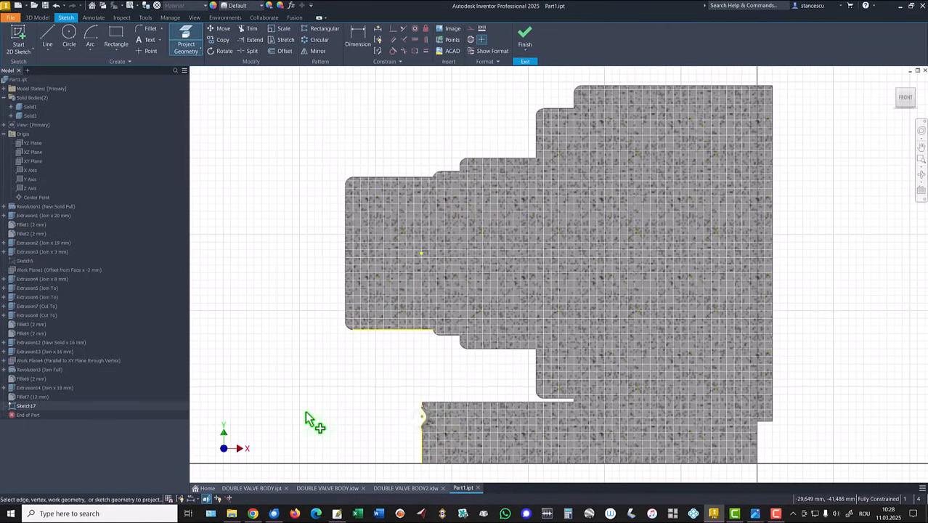
key("Escape")
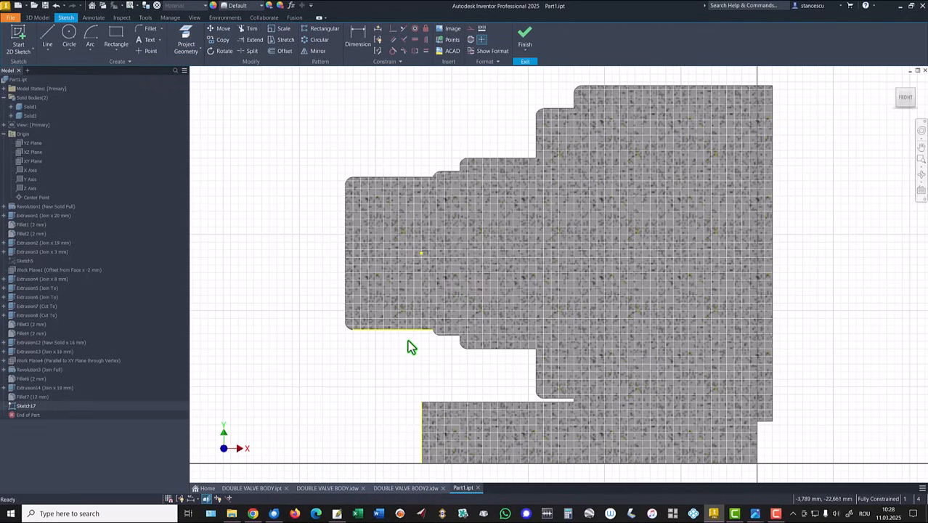
left_click_drag(322, 306, 442, 459)
right_click(322, 396)
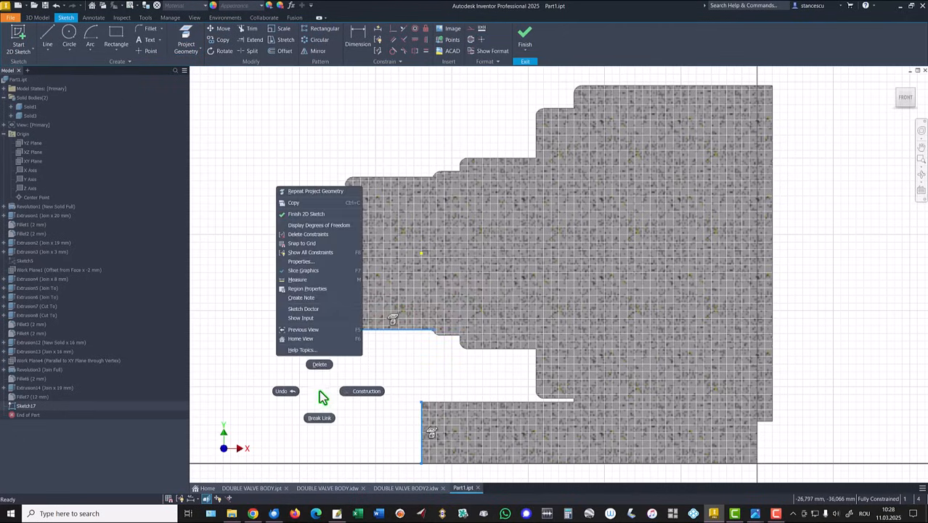
left_click(366, 393)
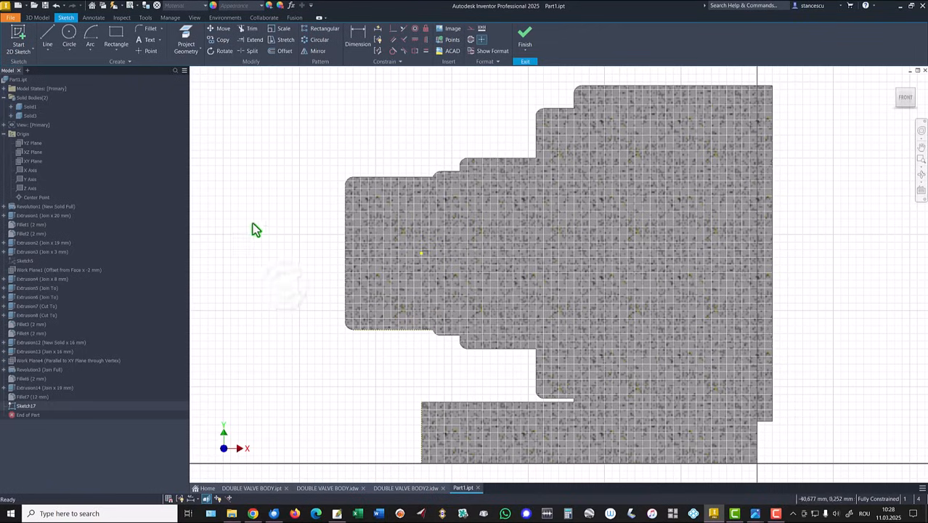
Step: Draw a slanted line about 22 mm long from the base plate's upper corner to the projected lower edge of the neck
left_click(47, 35)
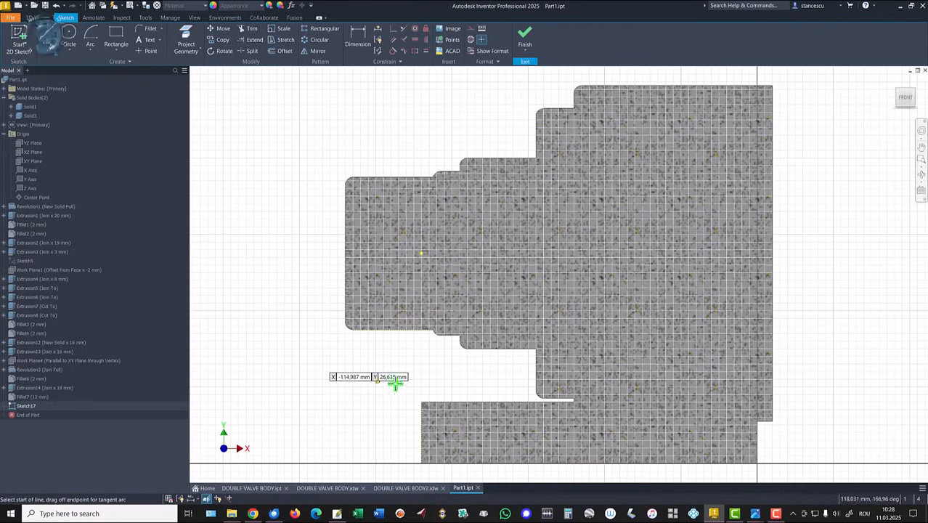
left_click(421, 402)
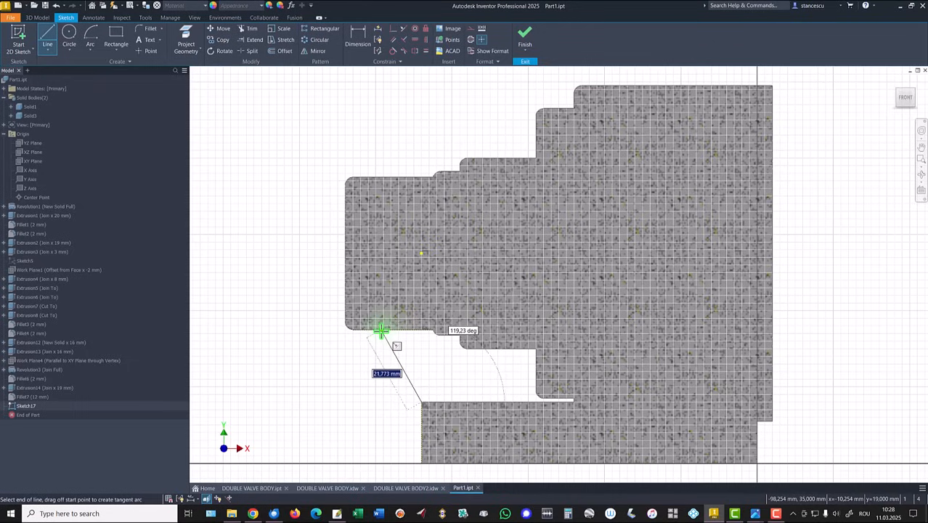
double_click(381, 330)
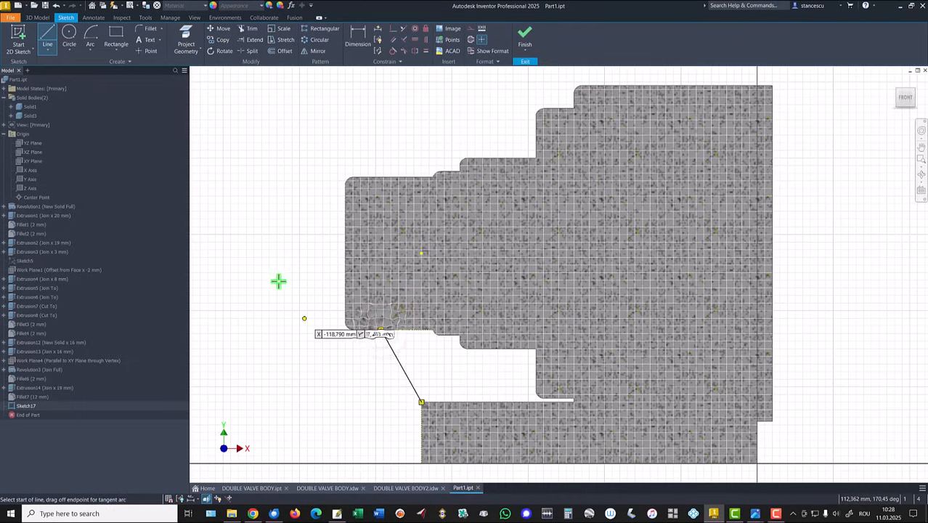
Step: Dimension the slanted line at 30° to the base plate's projected end edge and finish the sketch
left_click(360, 37)
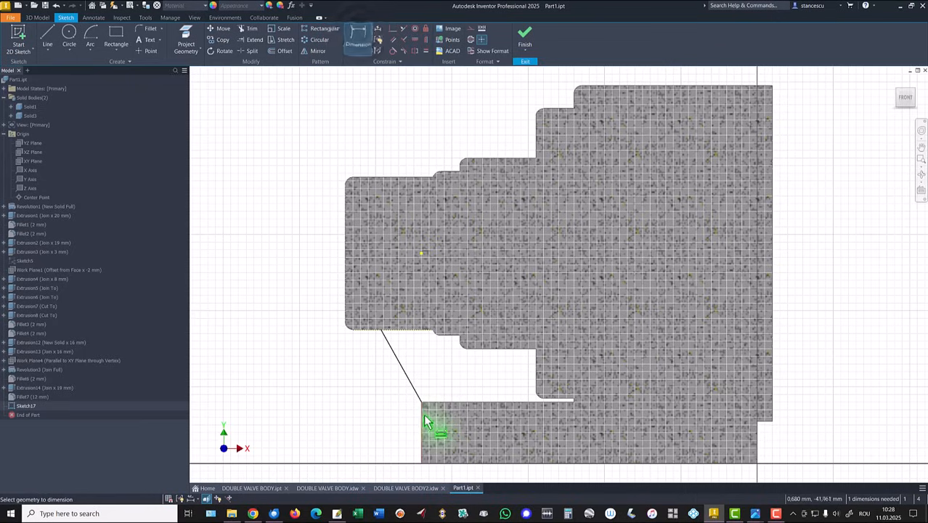
left_click(405, 376)
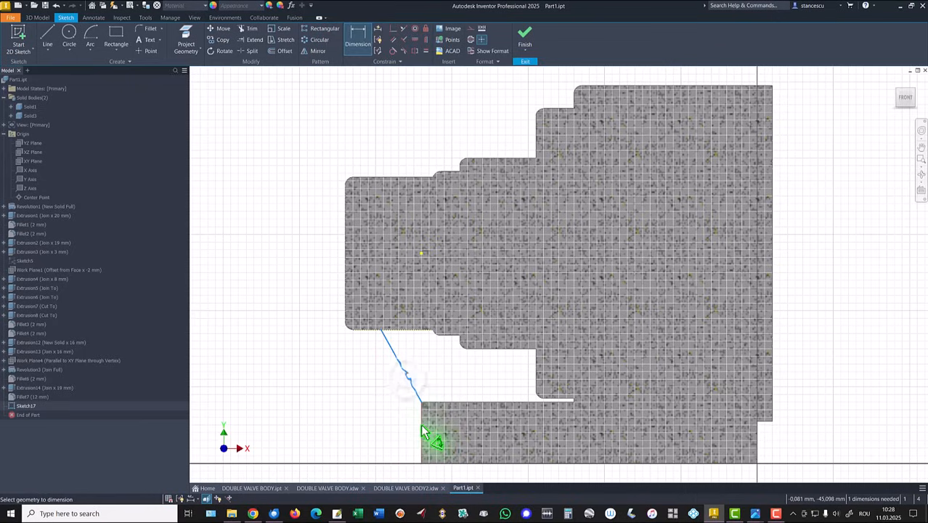
left_click(347, 147)
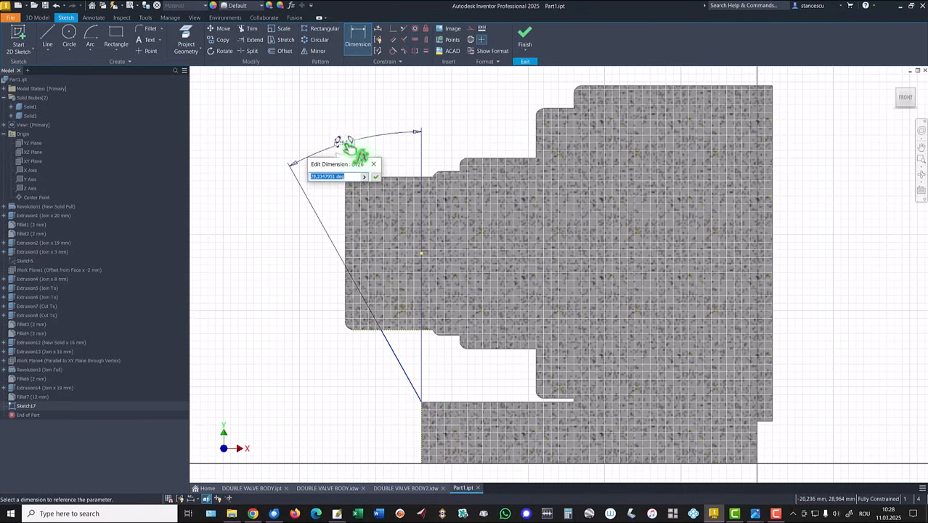
type("30")
key("Return")
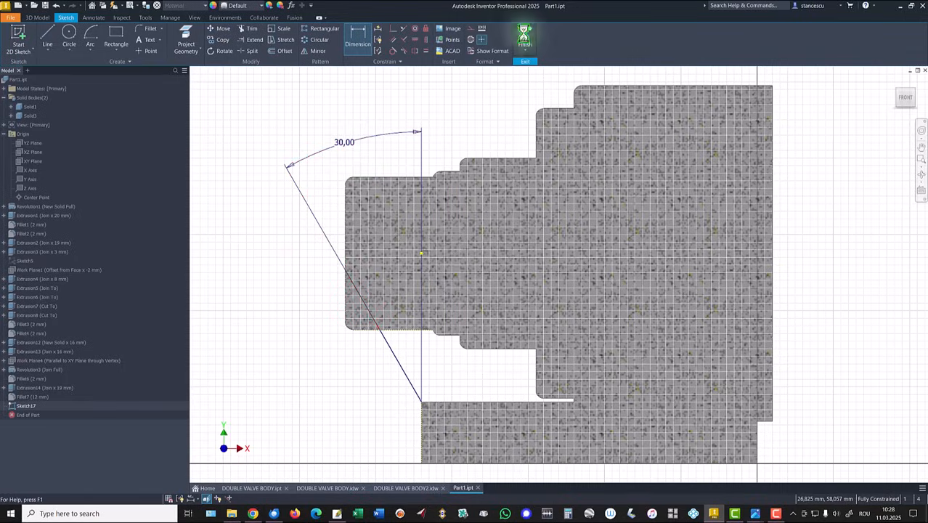
left_click(525, 37)
Step: Create a 34 mm thick rib from the slanted line, parallel to the sketch plane, filling between the flanged body's neck and base plate
key("F6")
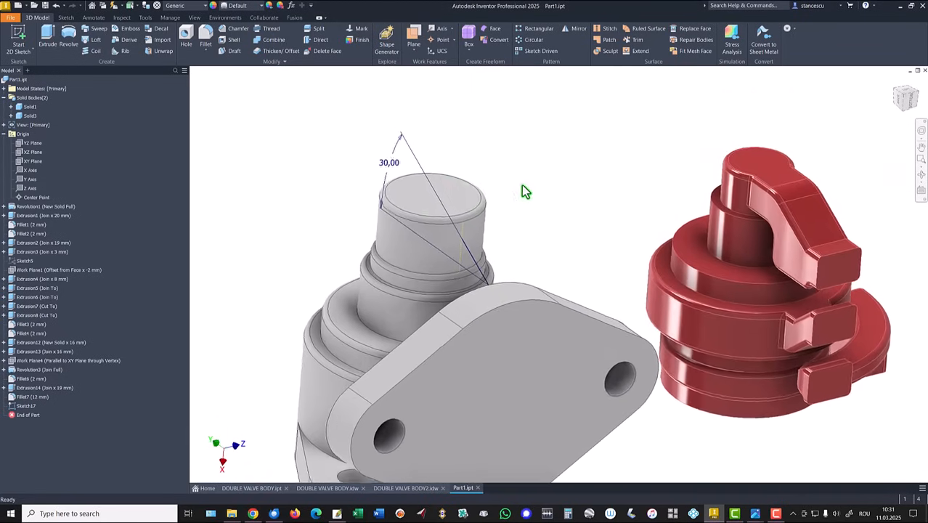
left_click(120, 51)
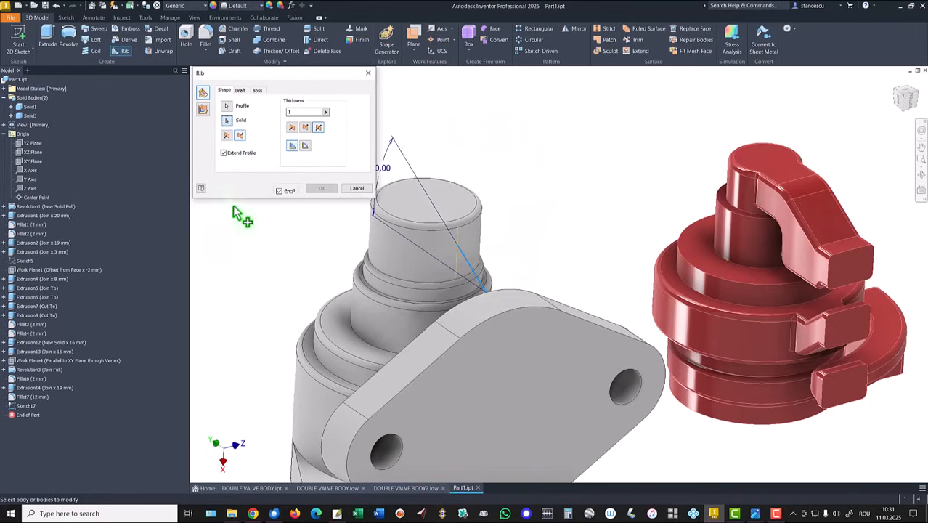
left_click(203, 110)
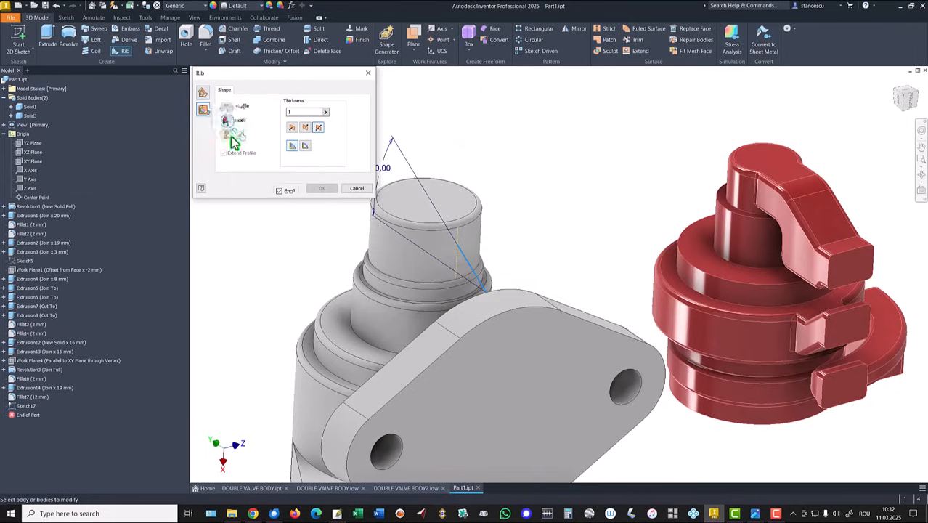
left_click(534, 321)
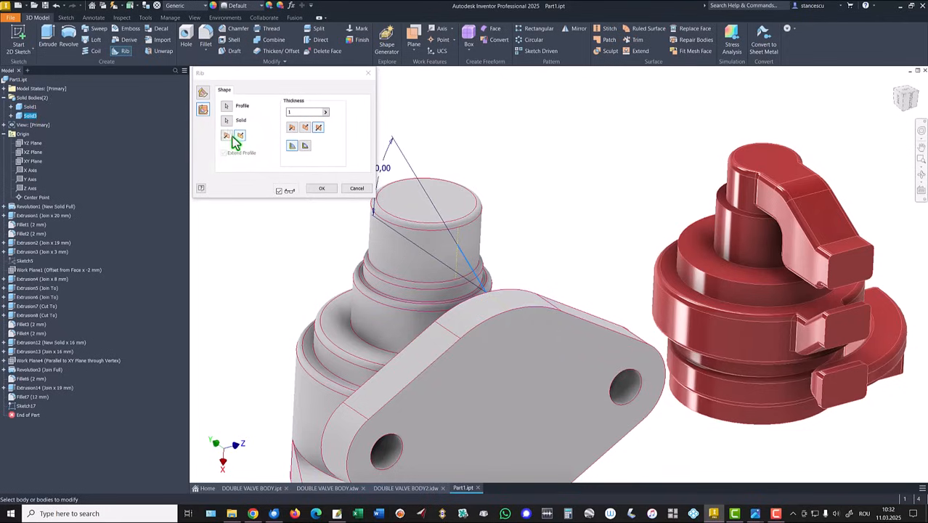
left_click(297, 112)
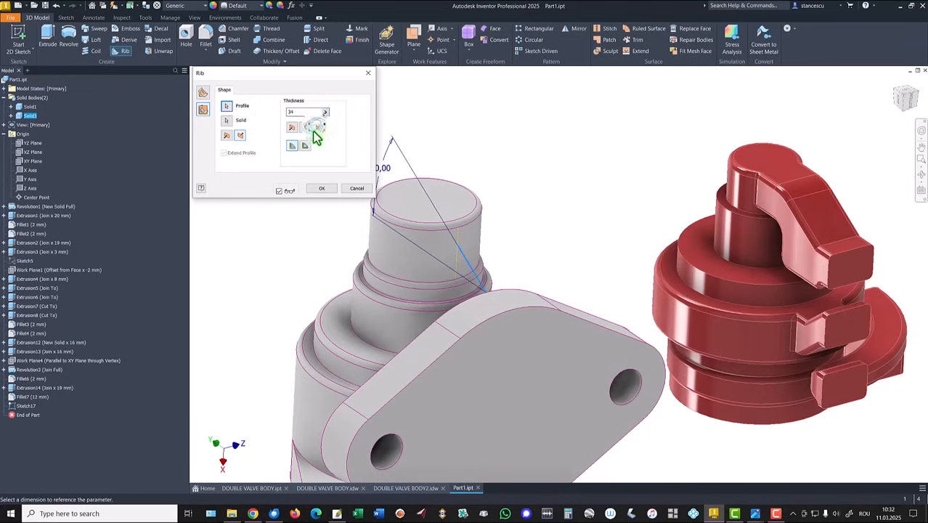
left_click(226, 137)
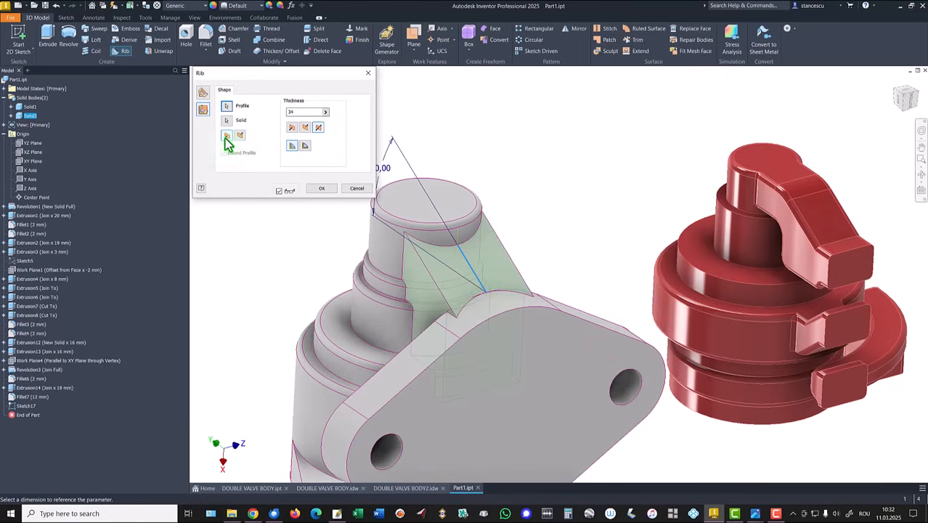
left_click(323, 189)
middle_click_drag(279, 230, 306, 261, "shift")
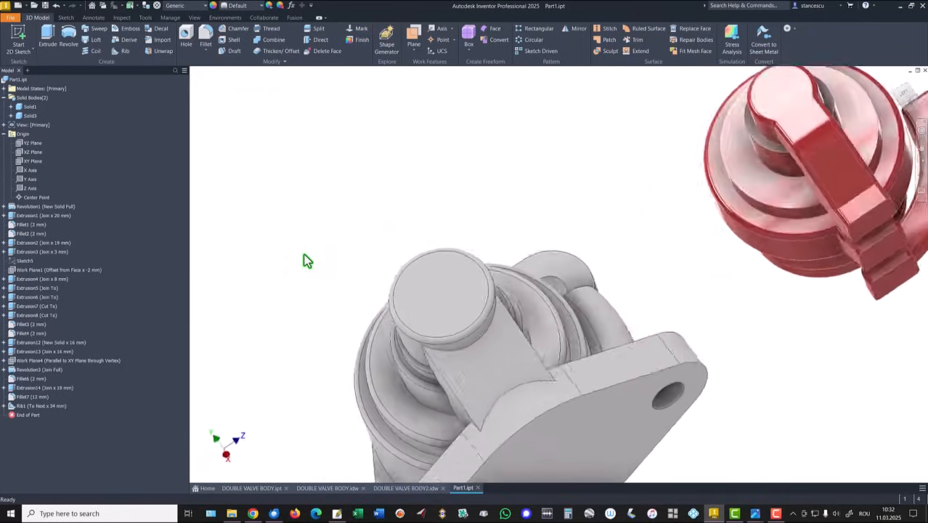
key("F6")
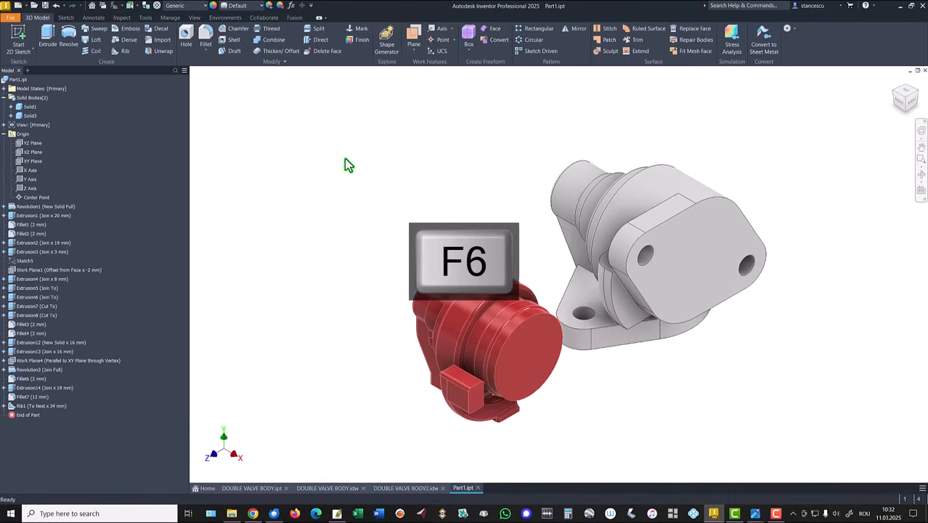
Step: Examine the flange extension around the rectangular port in the finished model and its dimensions on both drawing sheets
left_click(251, 488)
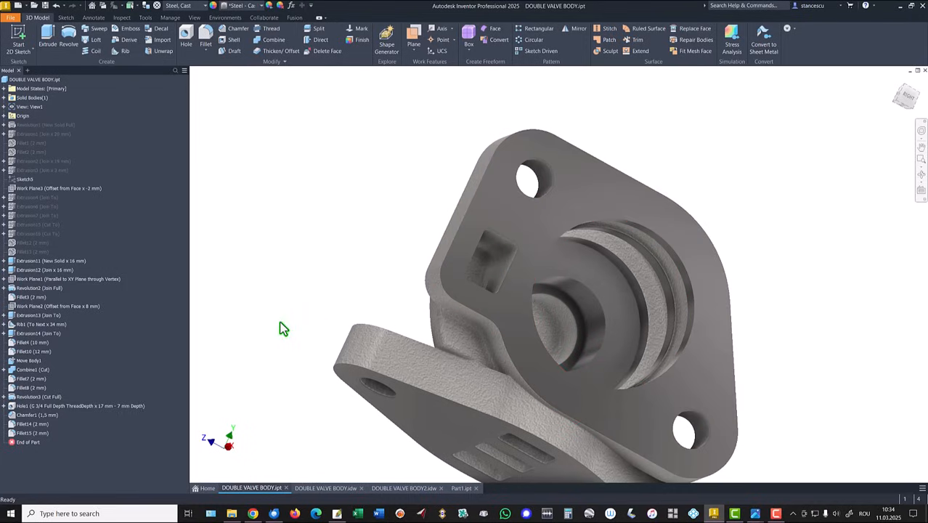
key("F6")
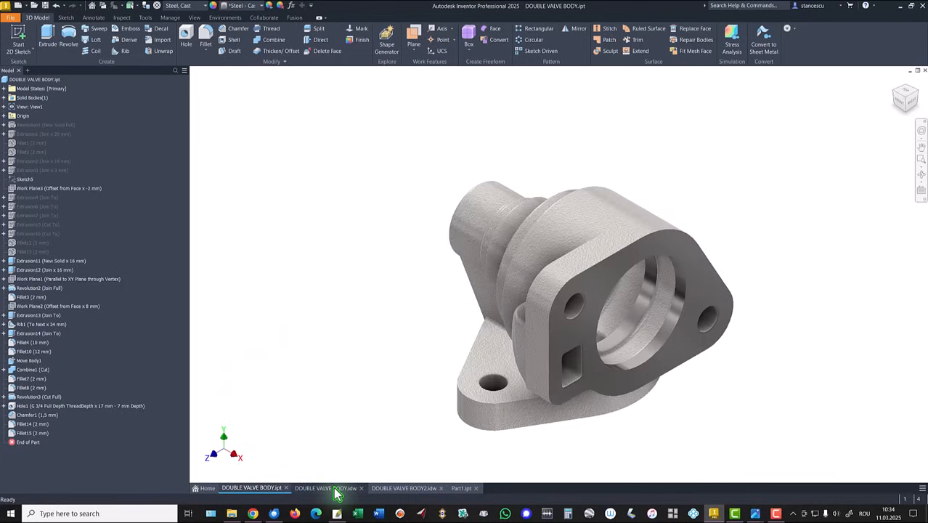
left_click(330, 487)
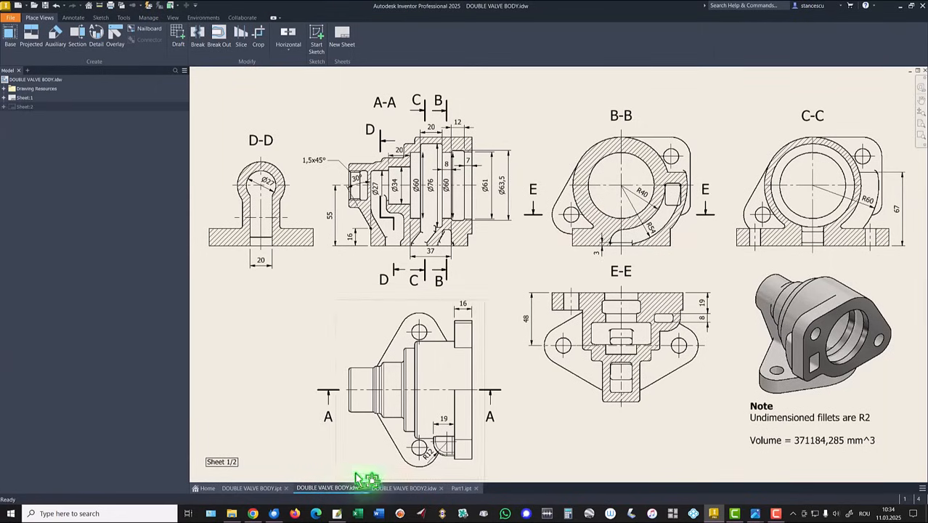
left_click(404, 489)
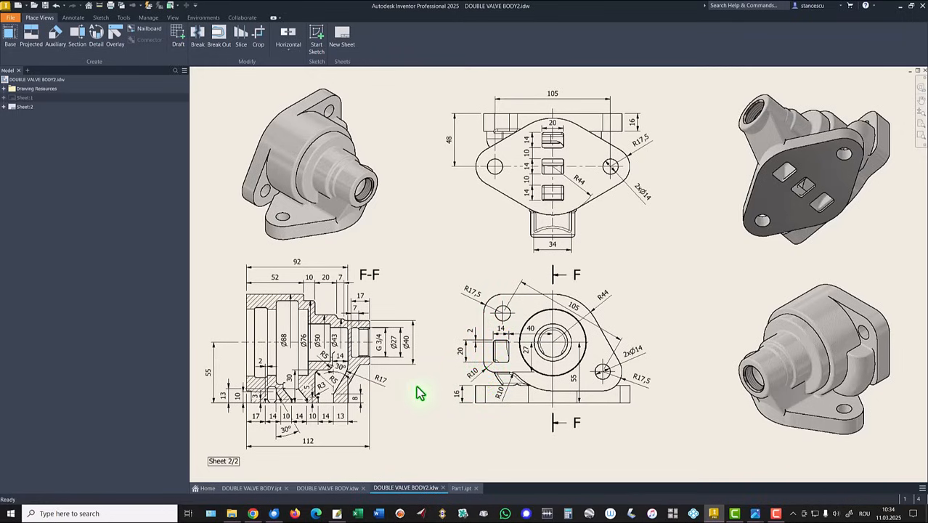
left_click(419, 431)
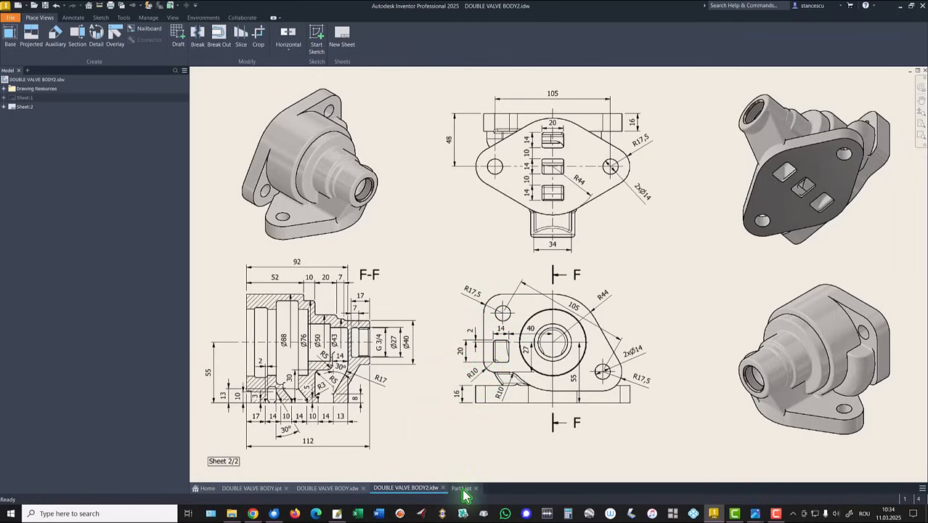
Step: Return to Part1 and create a sketch on the front face of the upright flange
left_click(462, 488)
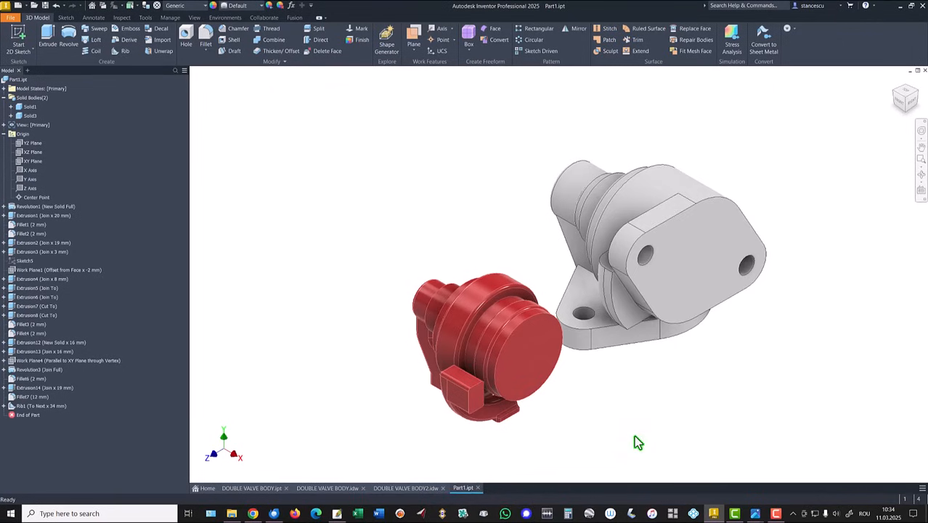
left_click(674, 287)
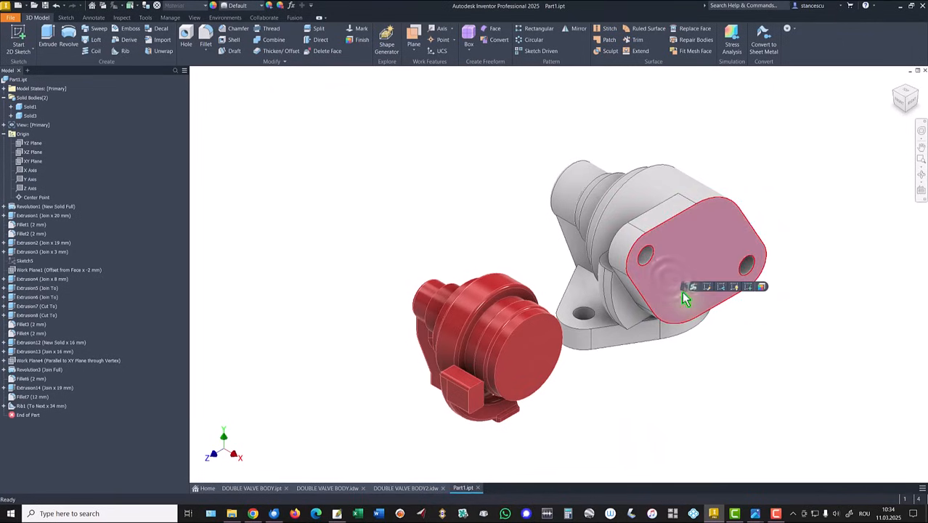
left_click(751, 287)
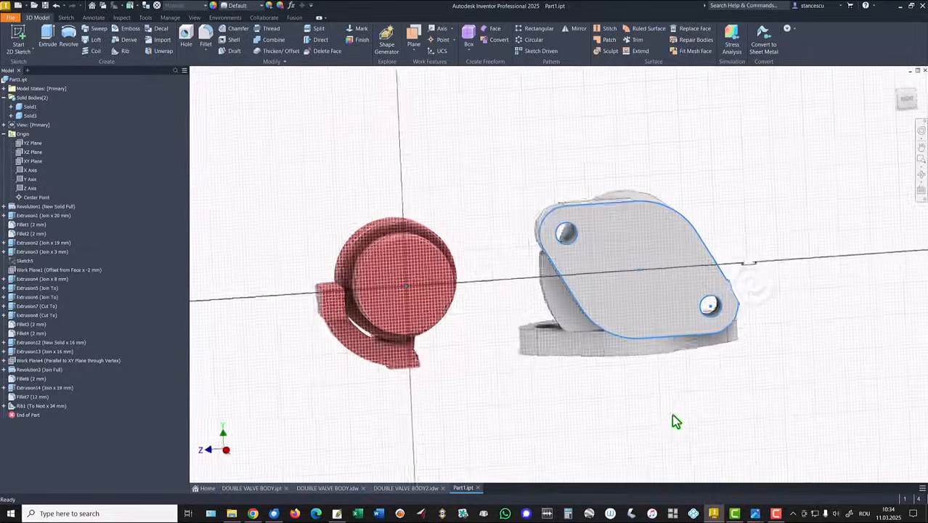
Step: Draw a vertical line down from the flange's rounded upper corner, tangent to it, and a horizontal line about 29 mm long to the lower curved edge
left_click(47, 38)
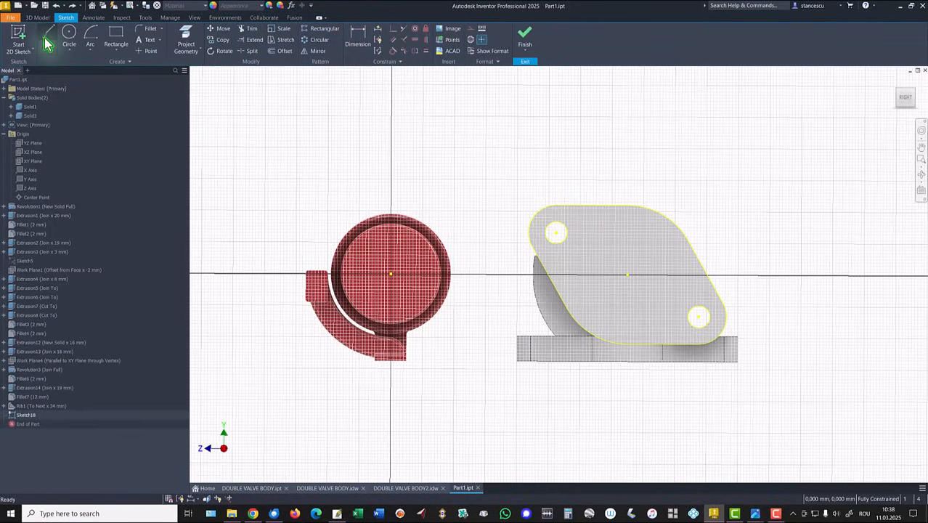
left_click(539, 211)
left_click_drag(539, 211, 527, 318)
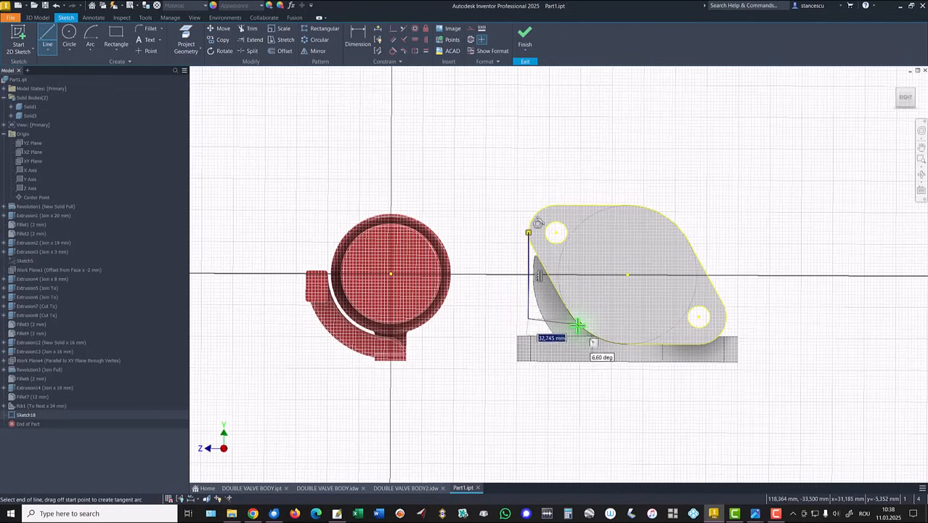
scroll(579, 325, "up", 2)
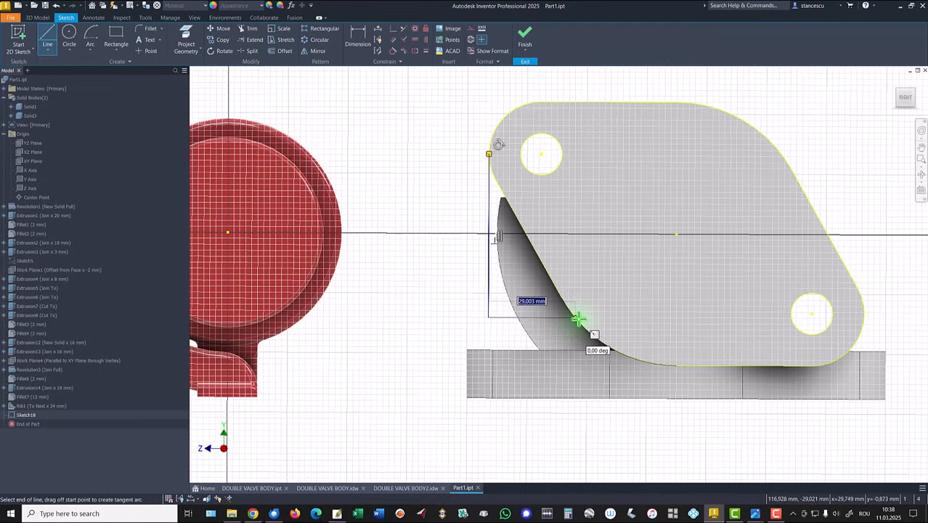
double_click(579, 320)
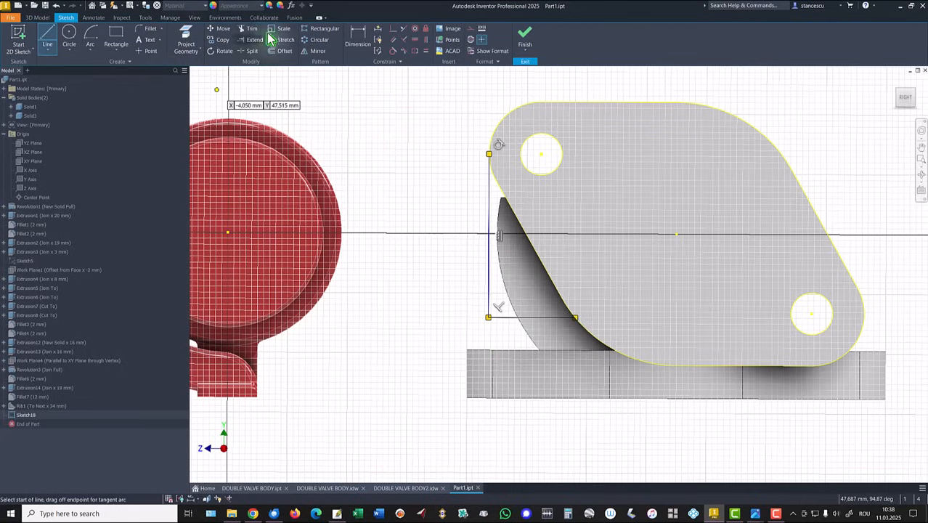
Step: Dimension the horizontal sketch line 27 mm below the flange's centre point
left_click(357, 38)
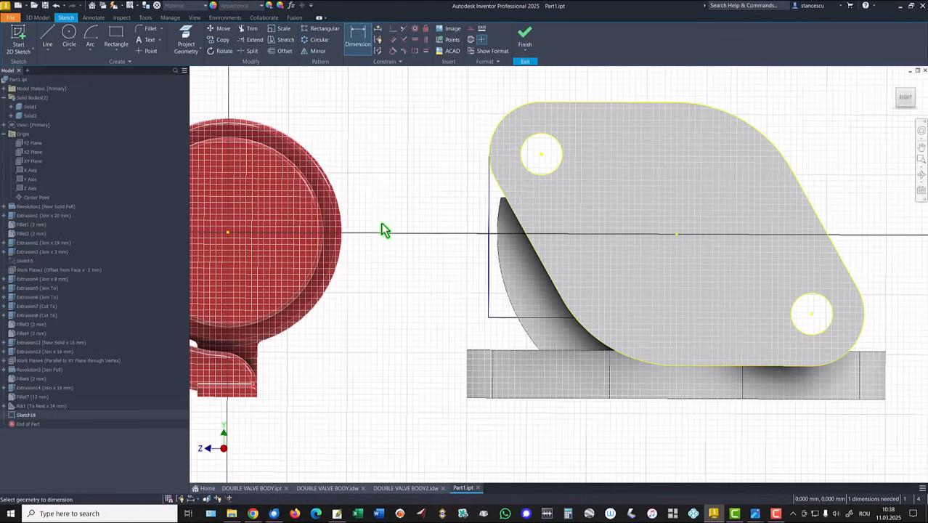
left_click(510, 318)
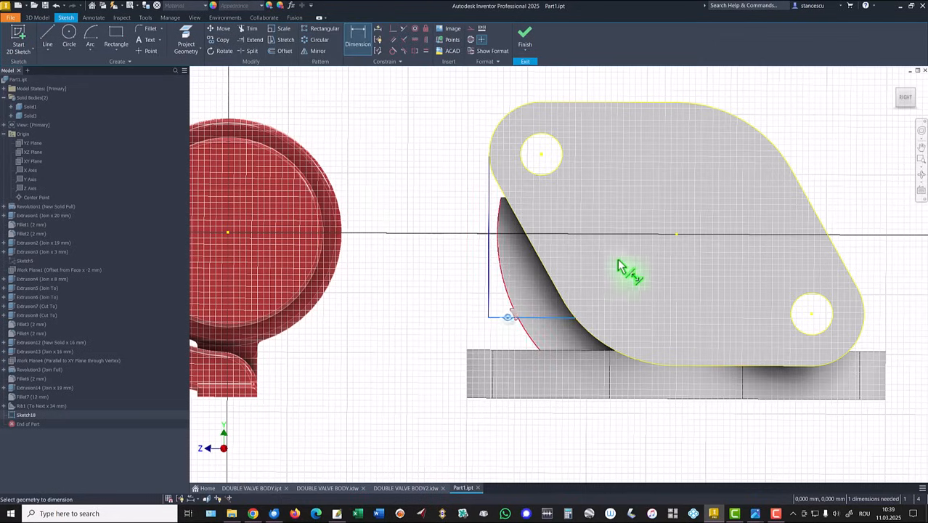
left_click(678, 234)
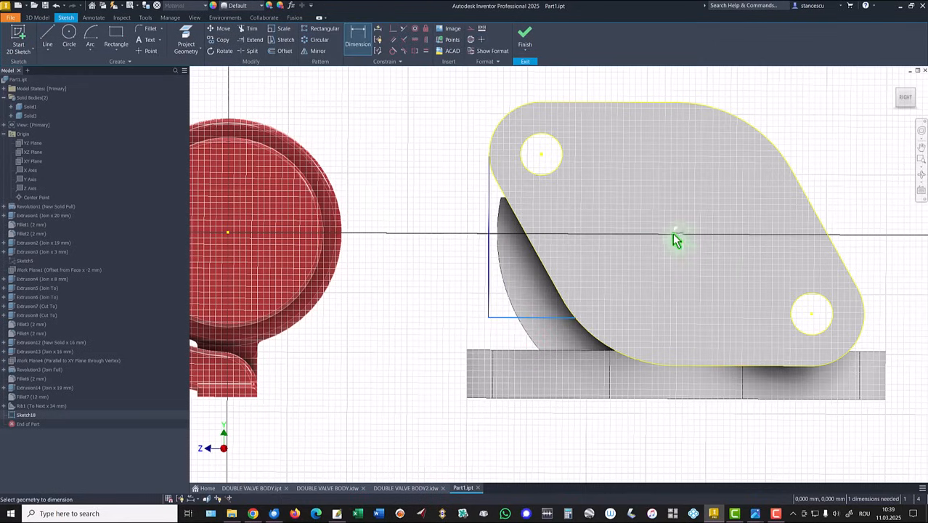
left_click(456, 274)
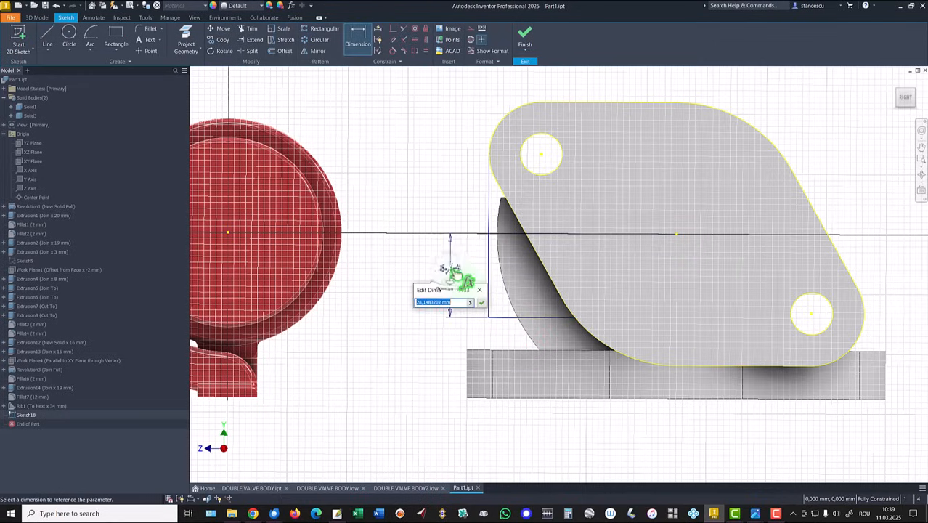
type("2")
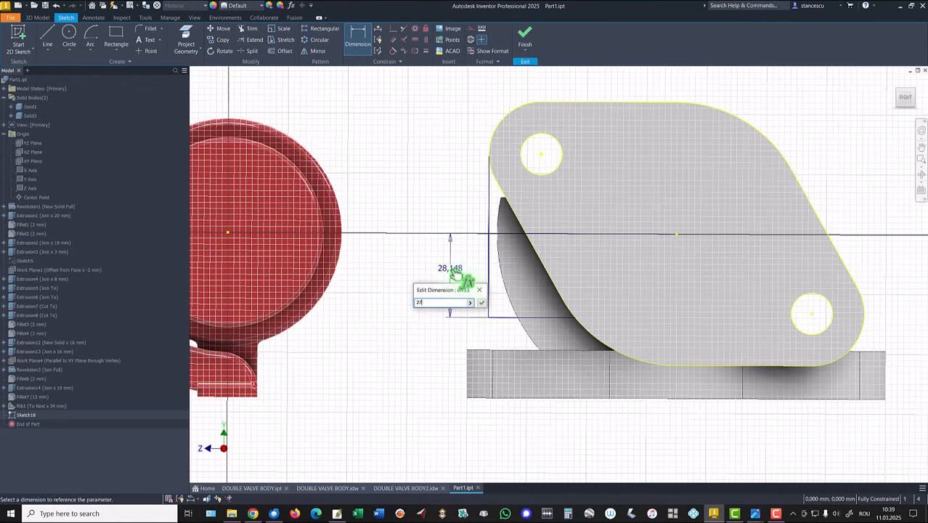
type("7")
key("Return")
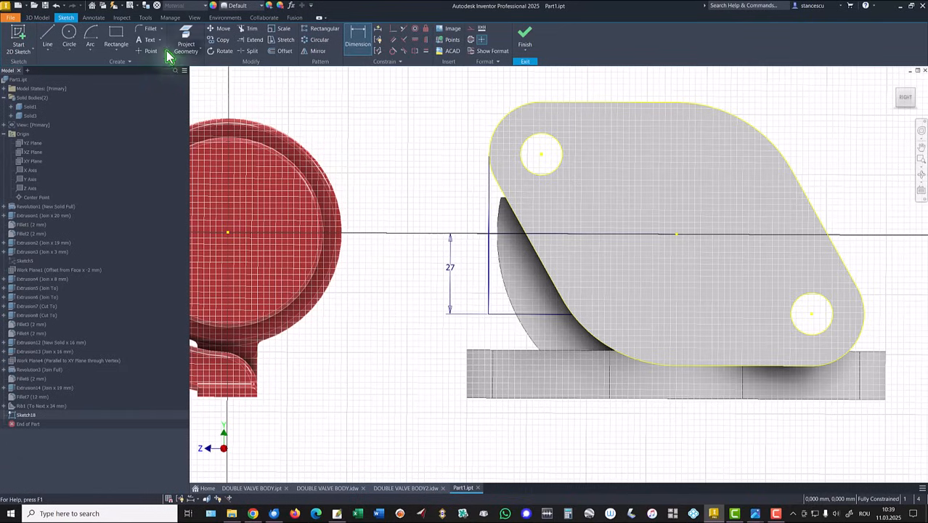
Step: Round the corner between the vertical and horizontal lines with a 10 mm sketch fillet and finish the sketch
left_click(149, 29)
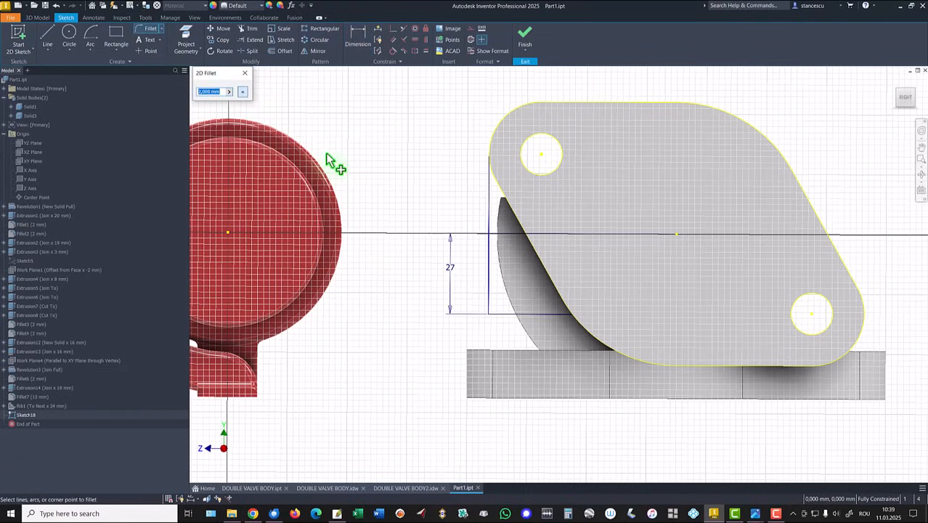
type("10")
left_click(488, 312)
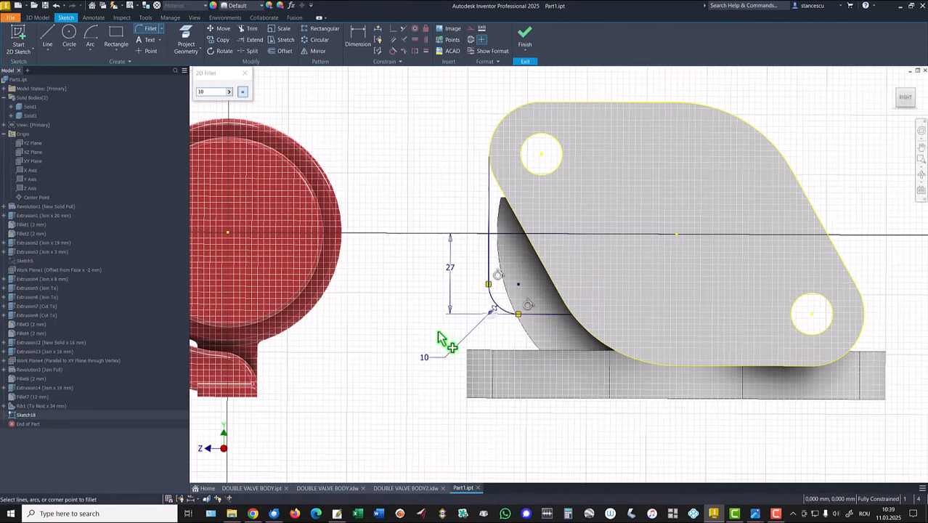
left_click(523, 37)
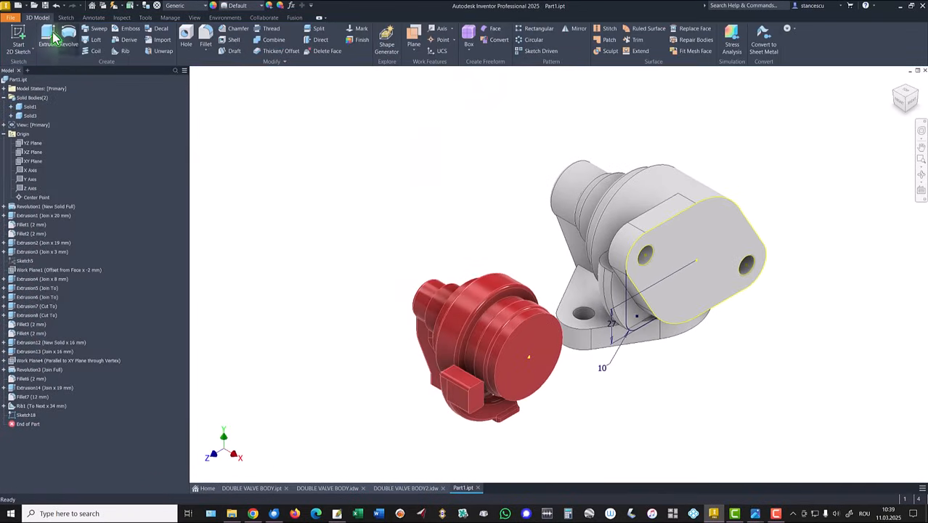
Step: Extrude the corner profile up to the face behind the upright flange, joining it to the grey body
left_click(50, 41)
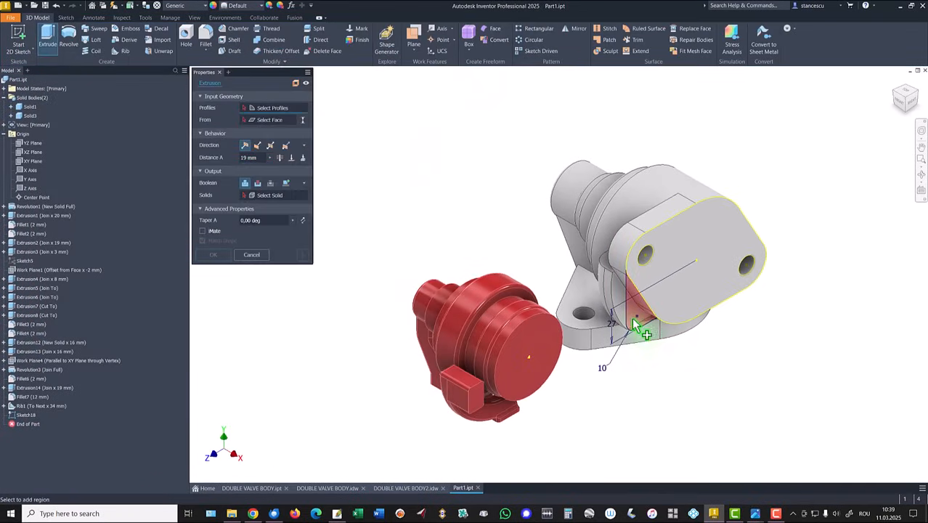
left_click(635, 331)
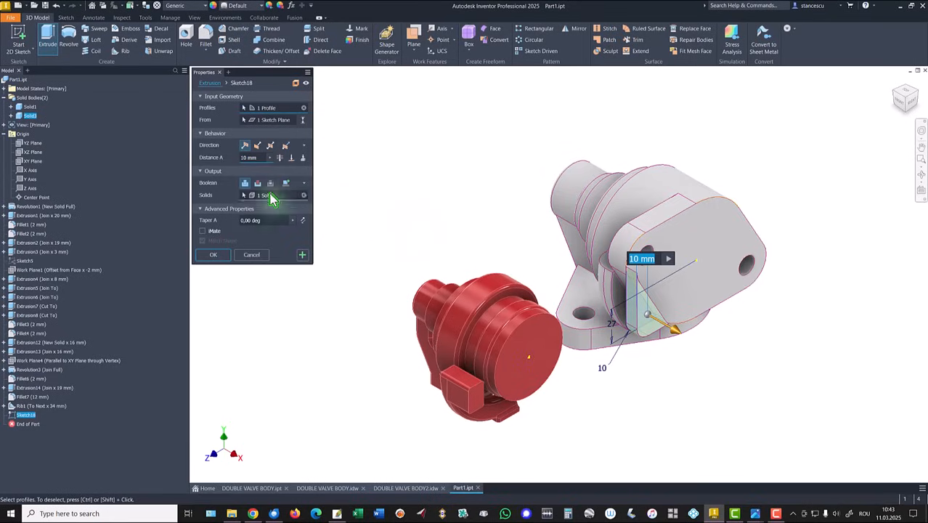
left_click(290, 158)
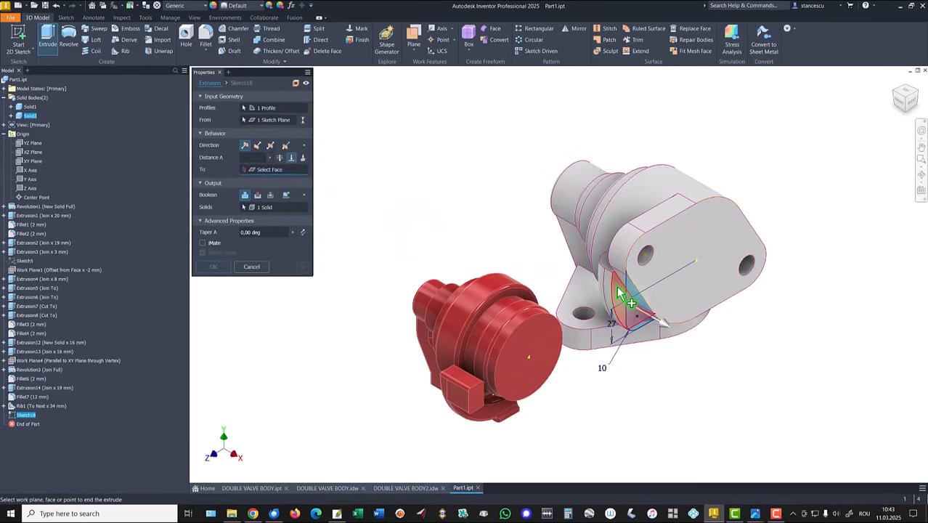
left_click(614, 290)
left_click(215, 267)
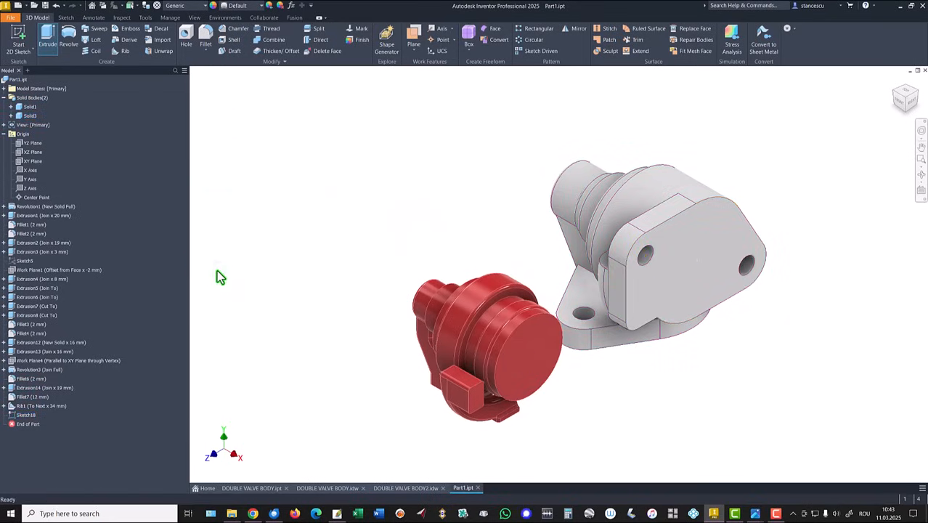
Step: Fillet the inner edge where the corner extension meets the upright flange's lower side with a 10 mm radius
middle_click_drag(413, 186, 668, 307, "shift")
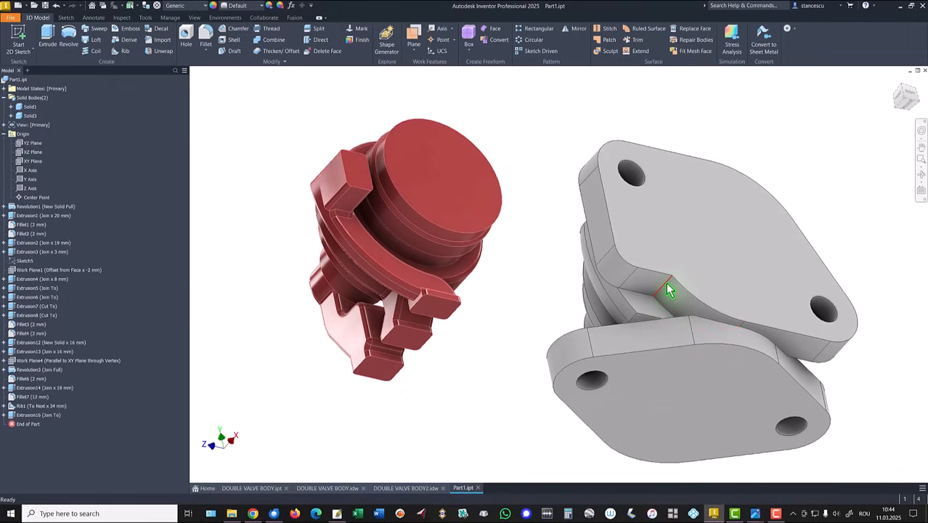
left_click(668, 288)
type("f")
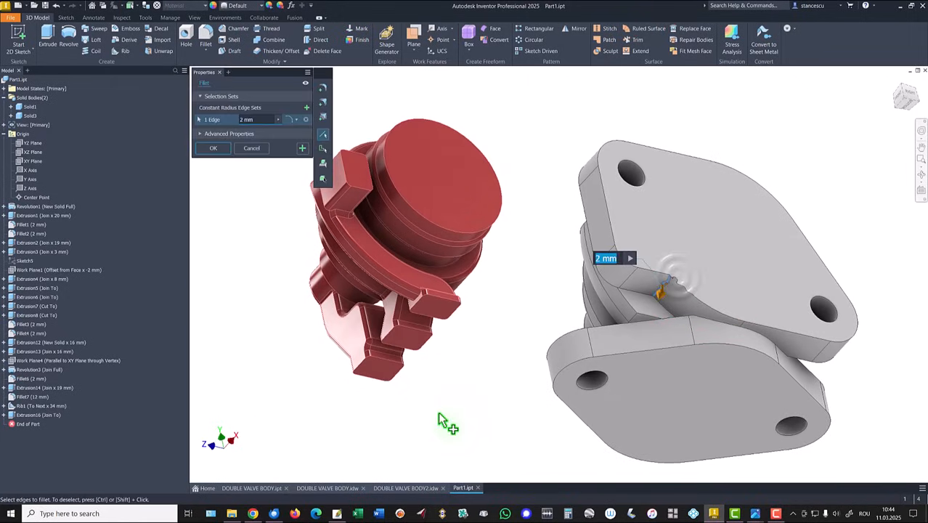
type("10")
key("Return")
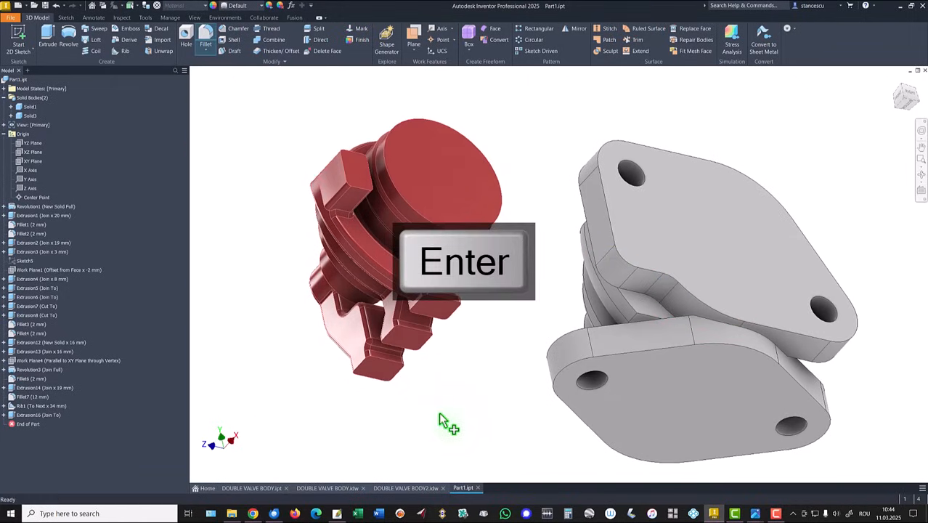
Step: Move the grey flanged body onto the red core body with offsets of 0 mm in X and 150 mm in Z
key("F6")
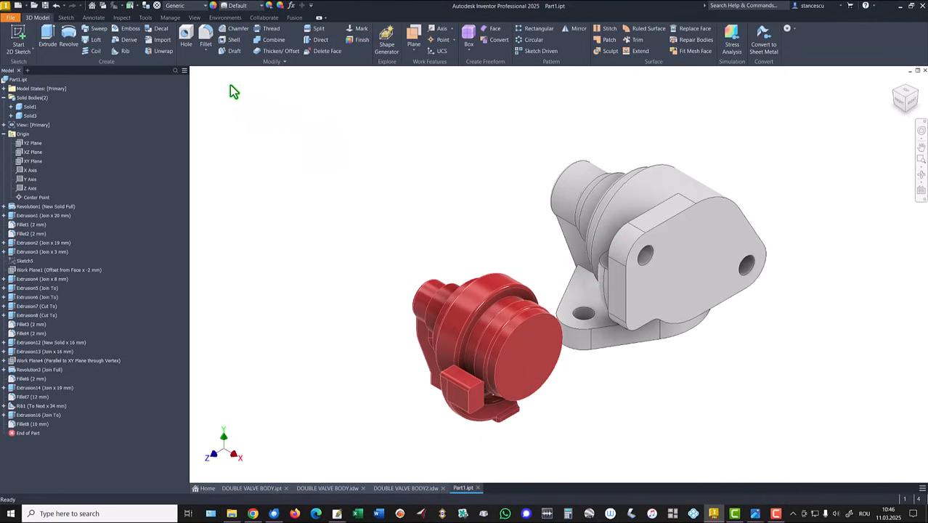
left_click(275, 62)
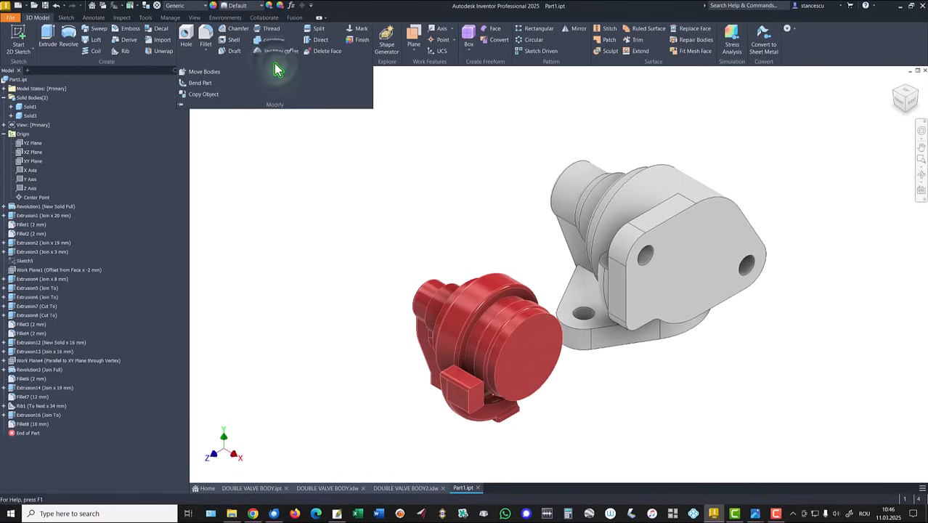
left_click(205, 73)
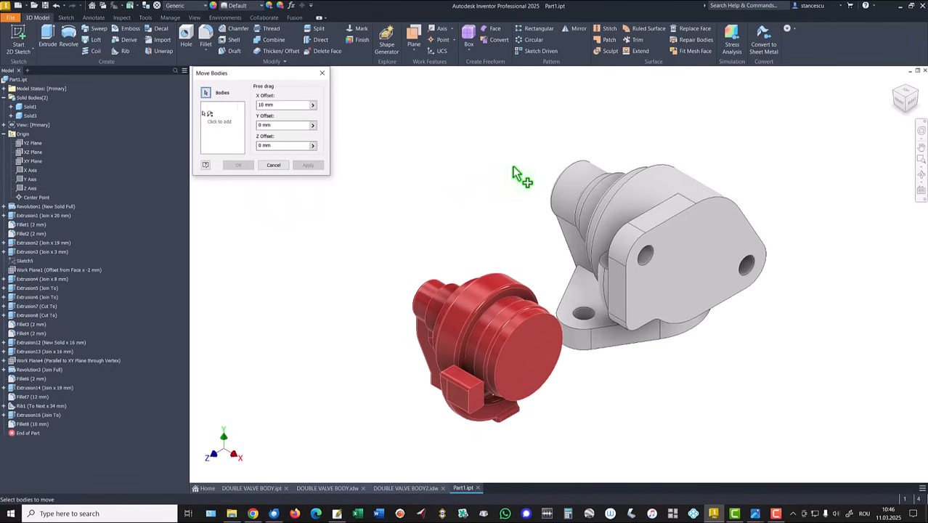
left_click(629, 207)
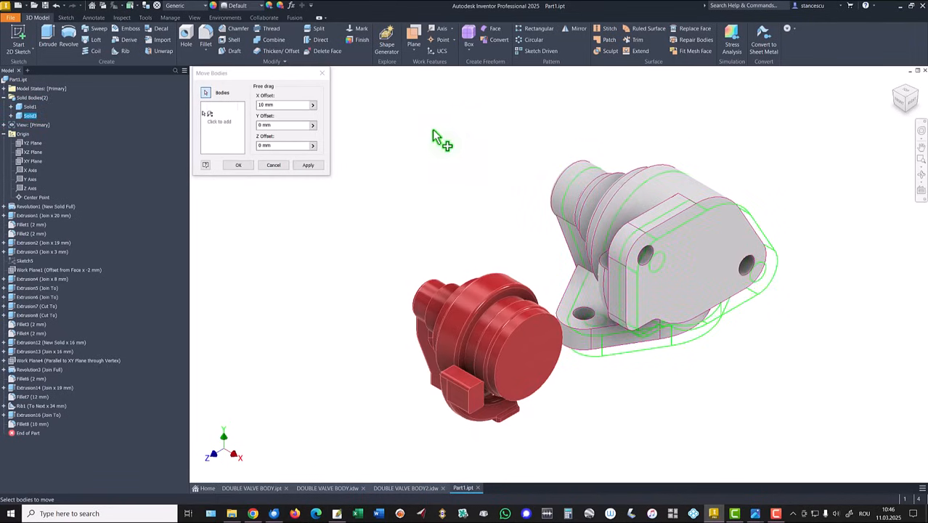
left_click(283, 105)
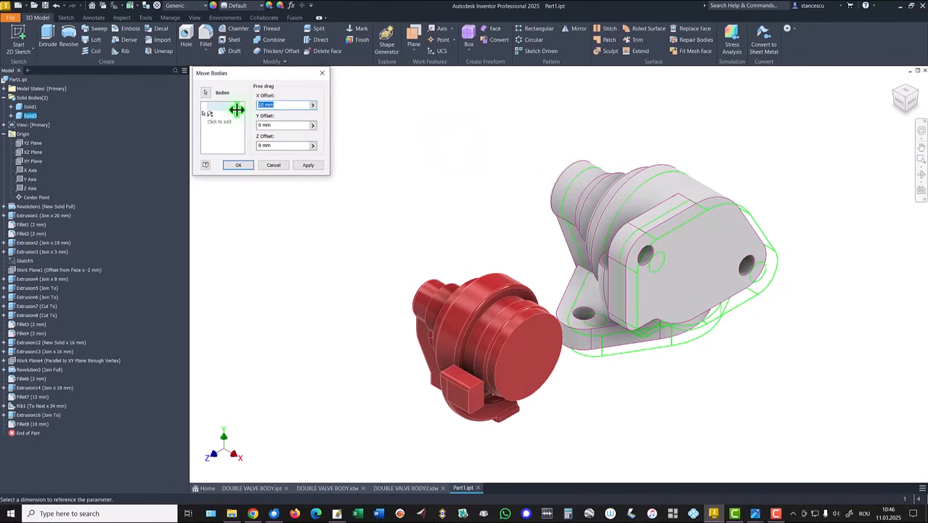
type("0")
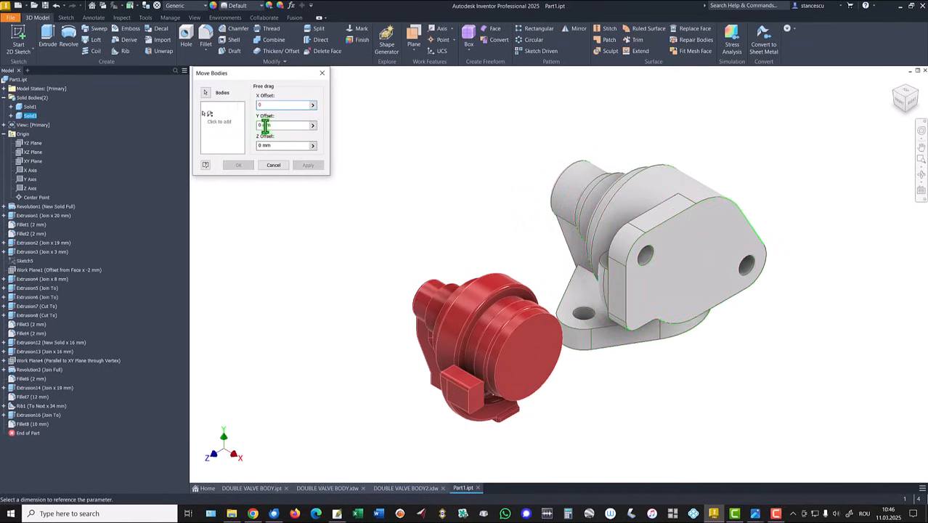
left_click(288, 147)
type("150")
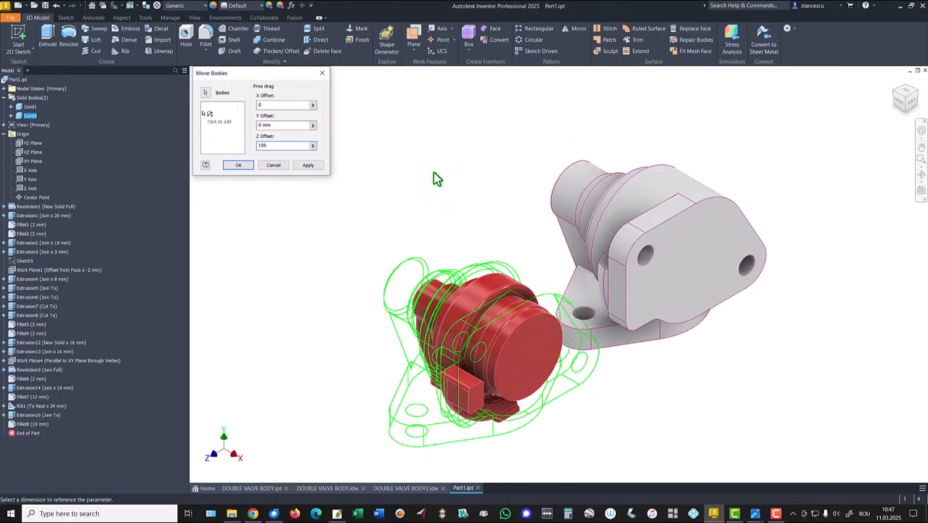
left_click(238, 166)
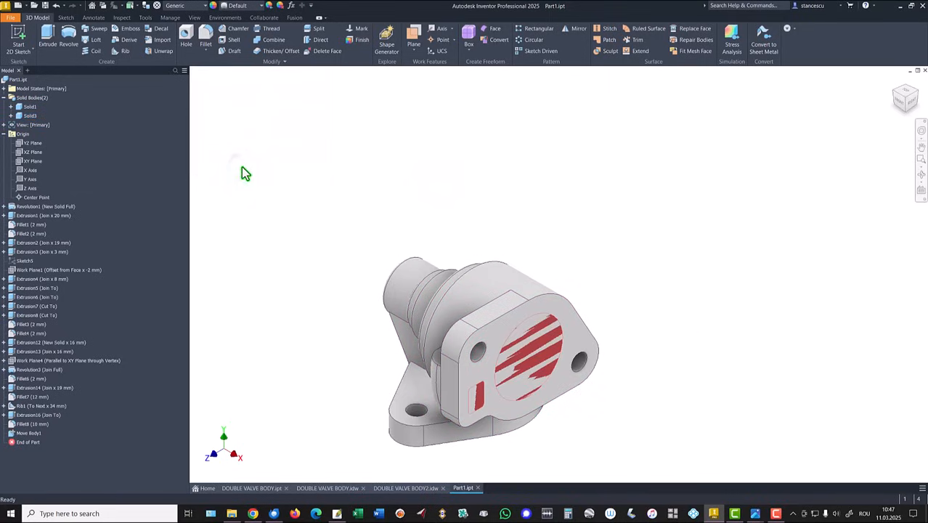
Step: Combine the two solids with a cut, using the grey valve body as base and the red core as tool body
key("F6")
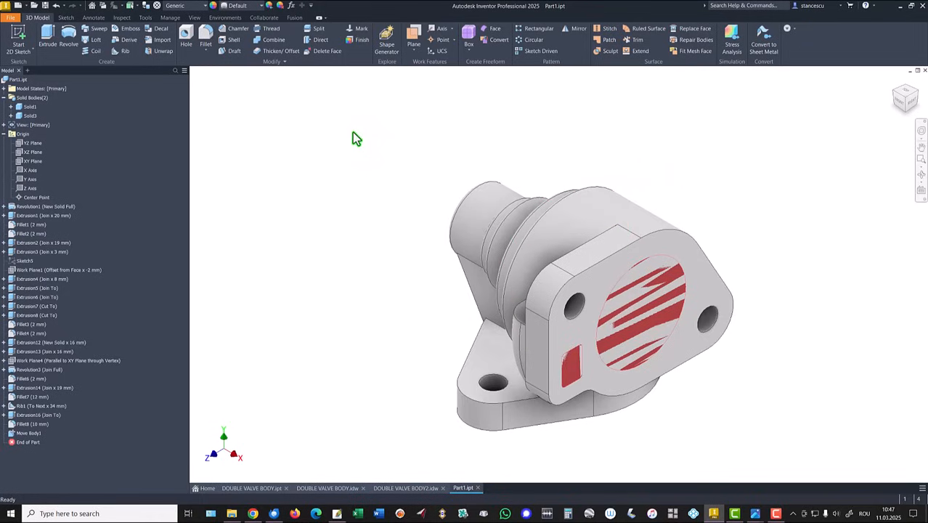
left_click(274, 41)
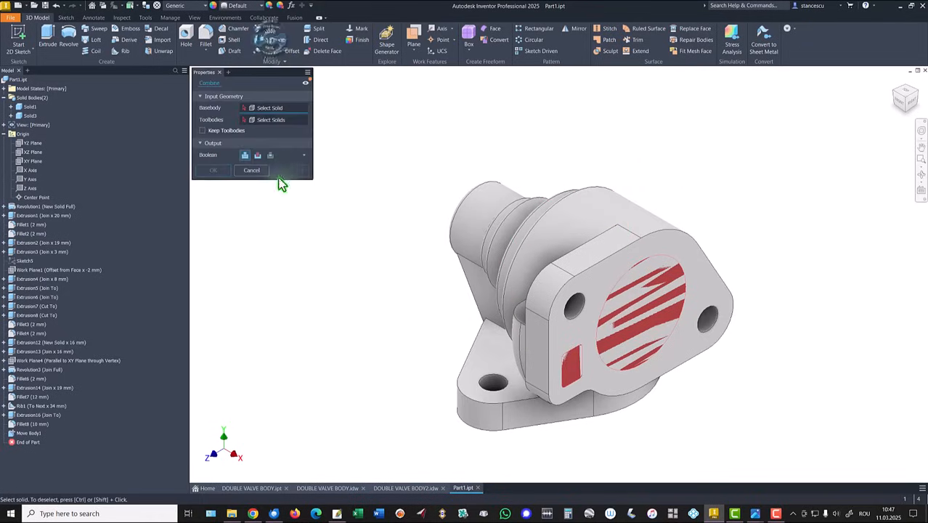
left_click(476, 203)
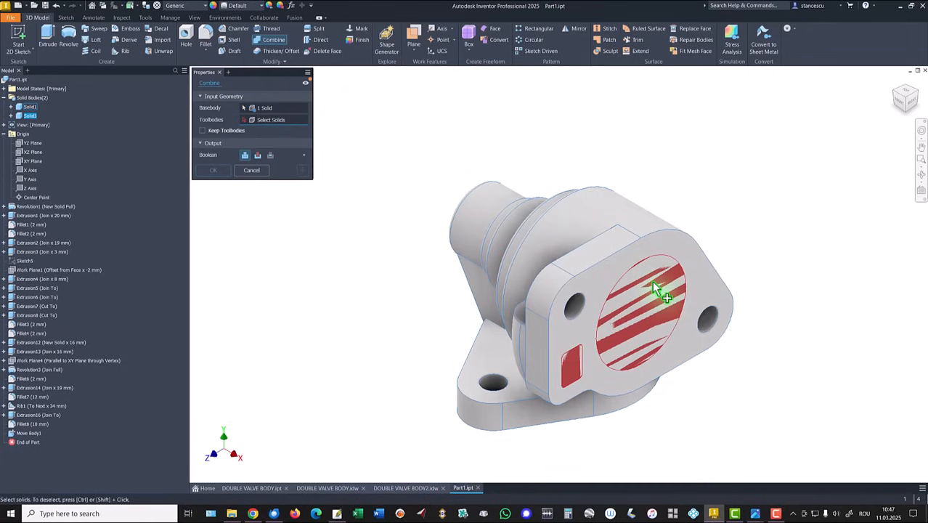
left_click(22, 107)
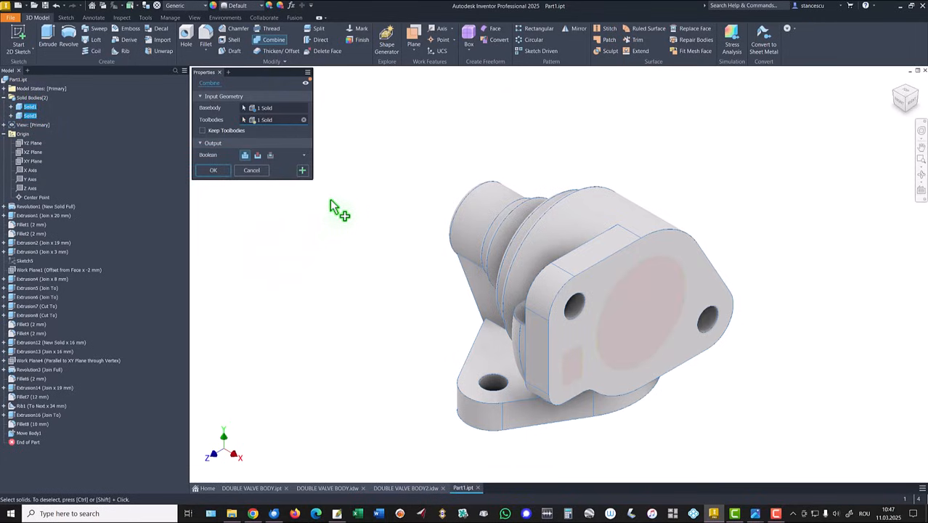
left_click(257, 156)
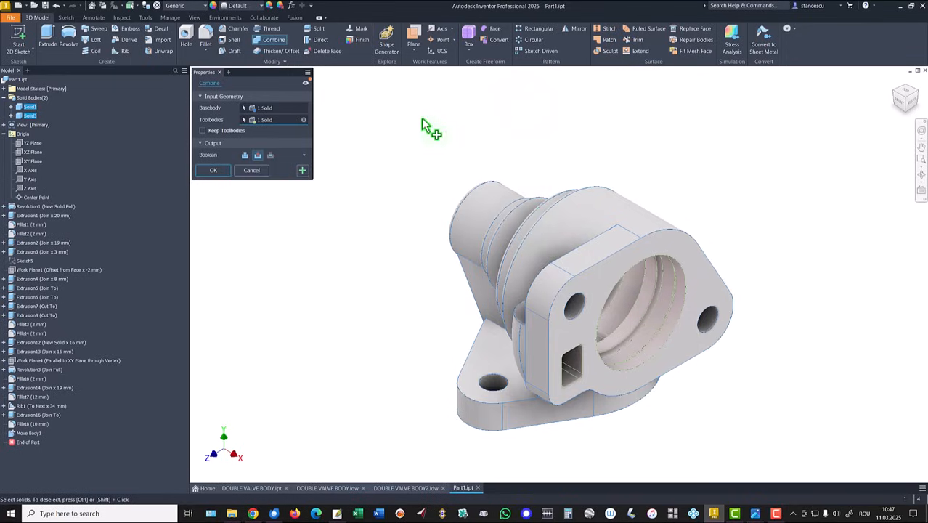
left_click(214, 172)
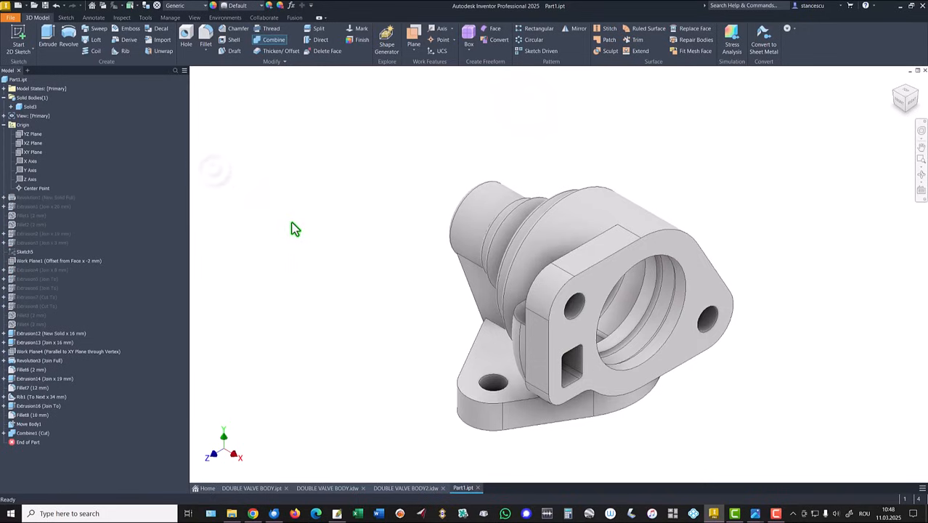
Step: Apply a 2 mm fillet to the short edge beneath the upright flange's extension, just above the base plate
middle_click_drag(315, 236, 461, 232, "shift")
scroll(464, 234, "up", 3)
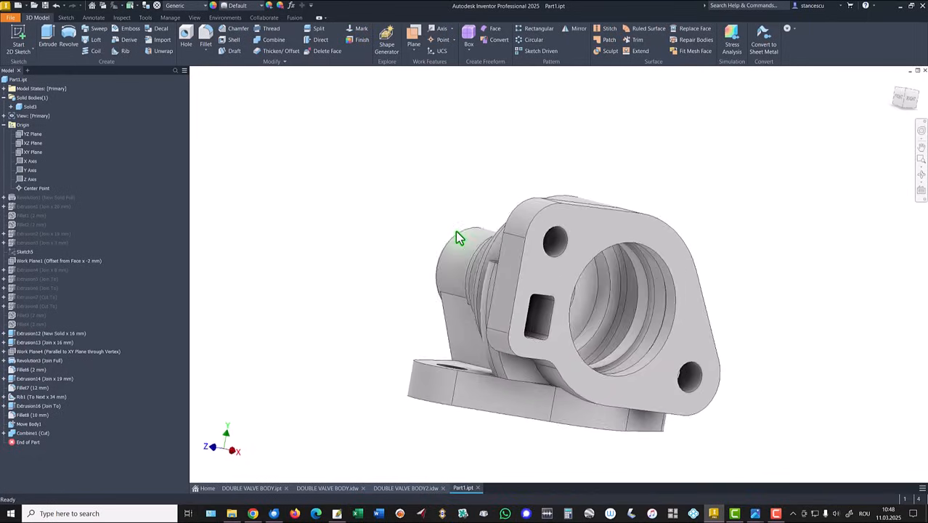
key("F6")
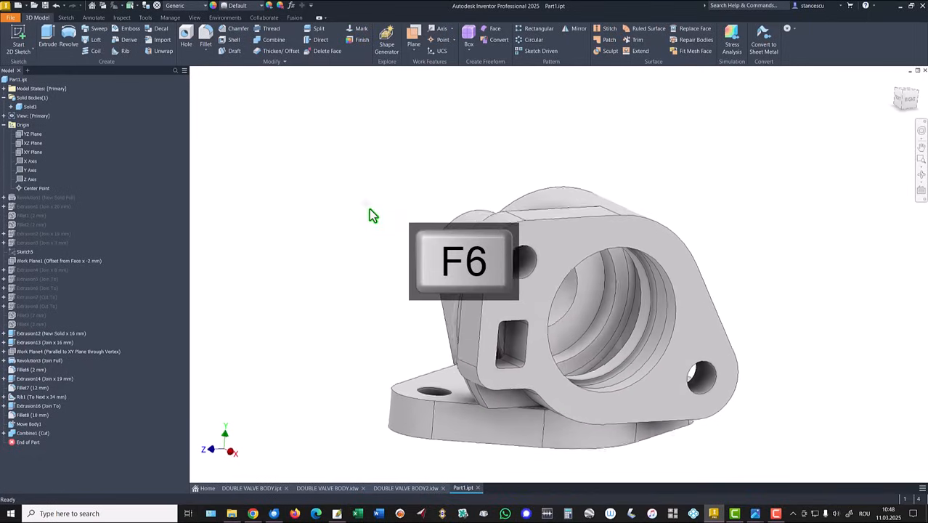
middle_click_drag(776, 312, 549, 323, "shift")
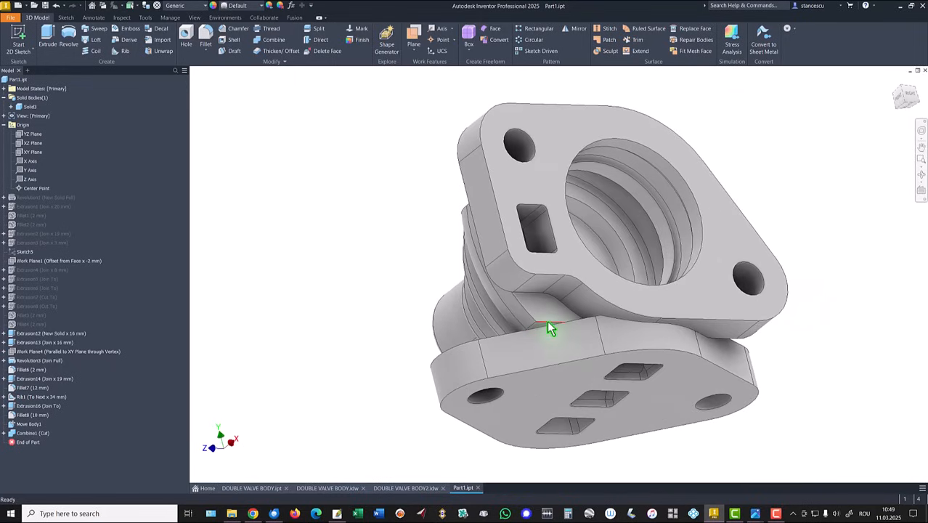
key("f")
left_click(550, 321)
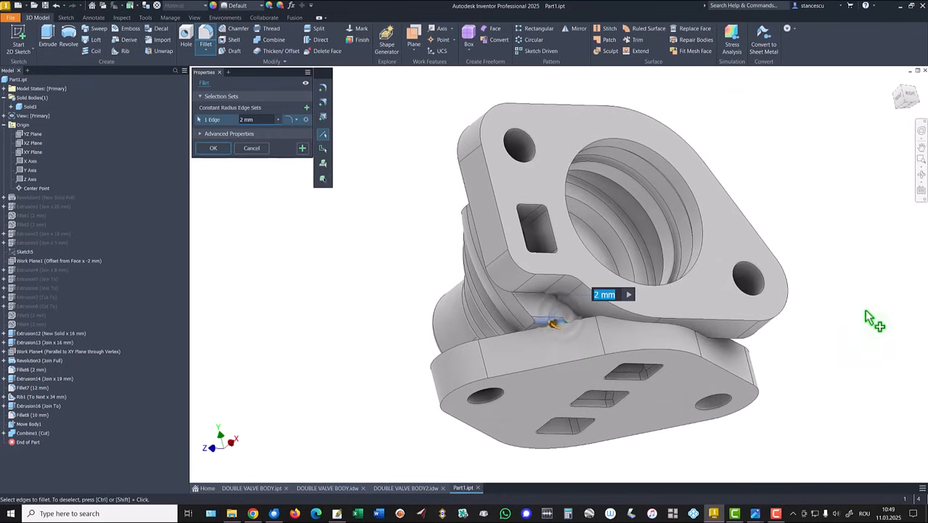
left_click(302, 149)
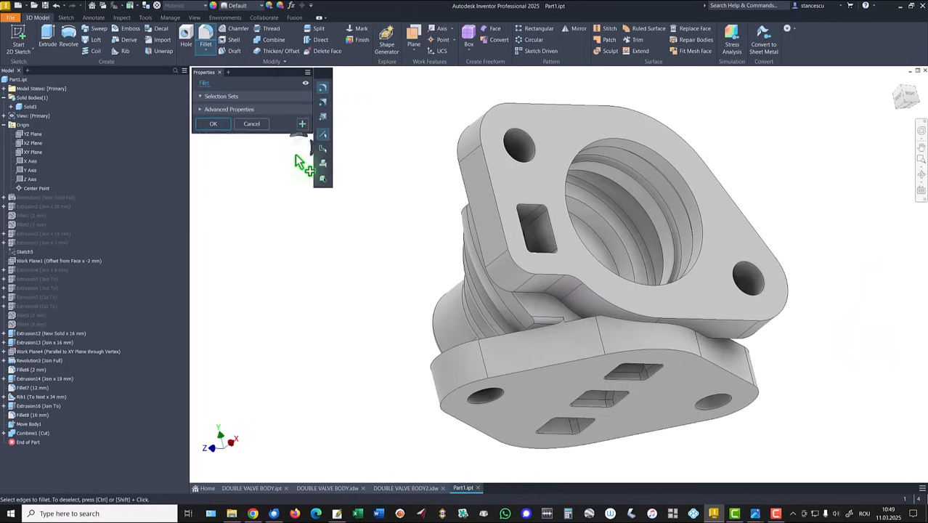
Step: Apply a 2 mm fillet to the edge chain beneath the upright flange's corner extension, where it meets the valve body
left_click(529, 300)
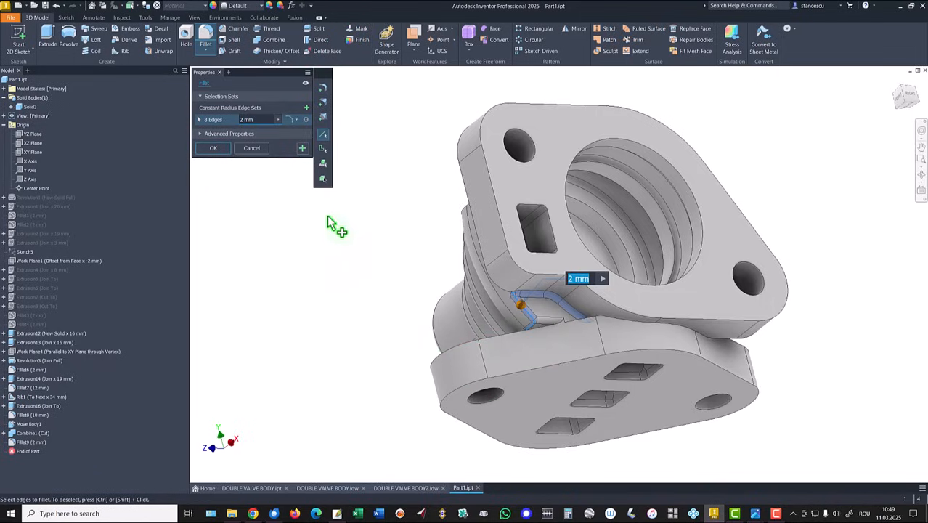
left_click(215, 149)
key("F6")
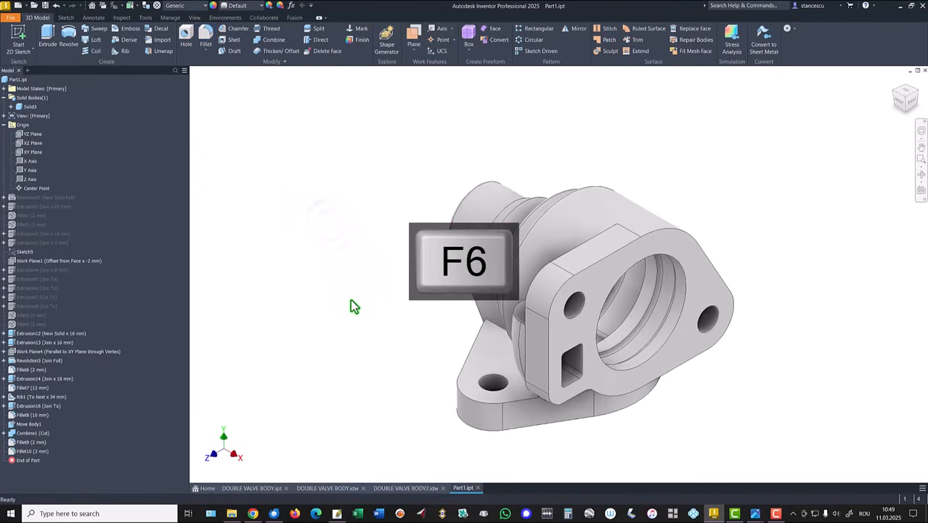
Step: Examine the small end's chamfer, groove and thread dimensions in sections A-A and F-F of DOUBLE VALVE BODY.idw and DOUBLE VALVE BODY2.idw
left_click(327, 488)
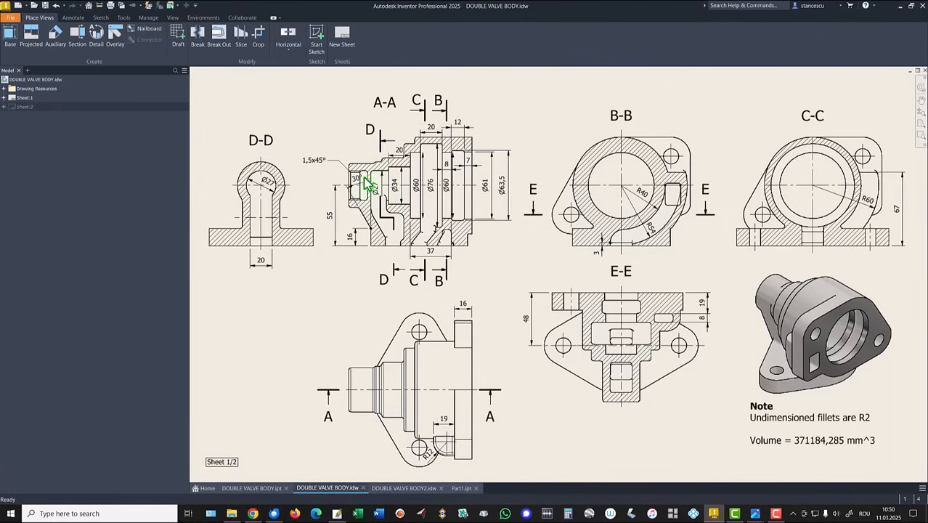
scroll(365, 178, "up", 10)
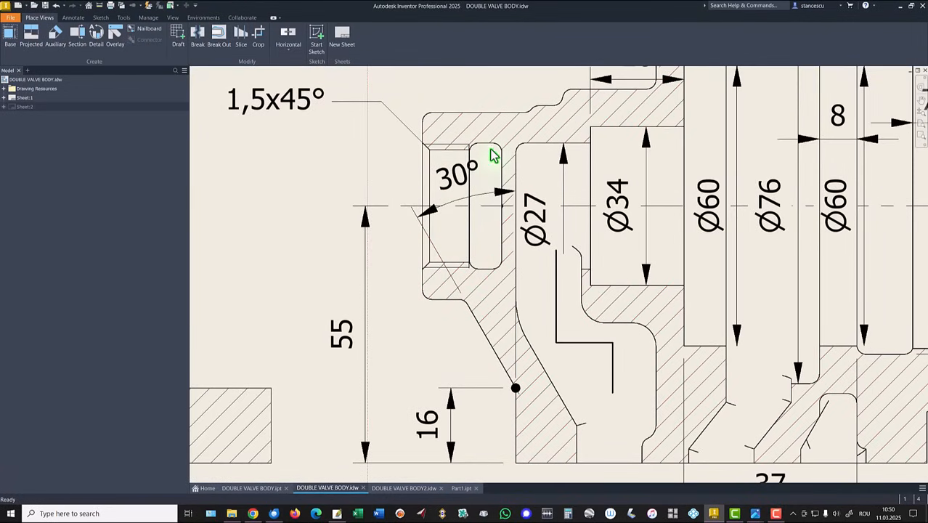
scroll(481, 267, "down", 3)
scroll(481, 283, "down", 5)
scroll(420, 330, "down", 5)
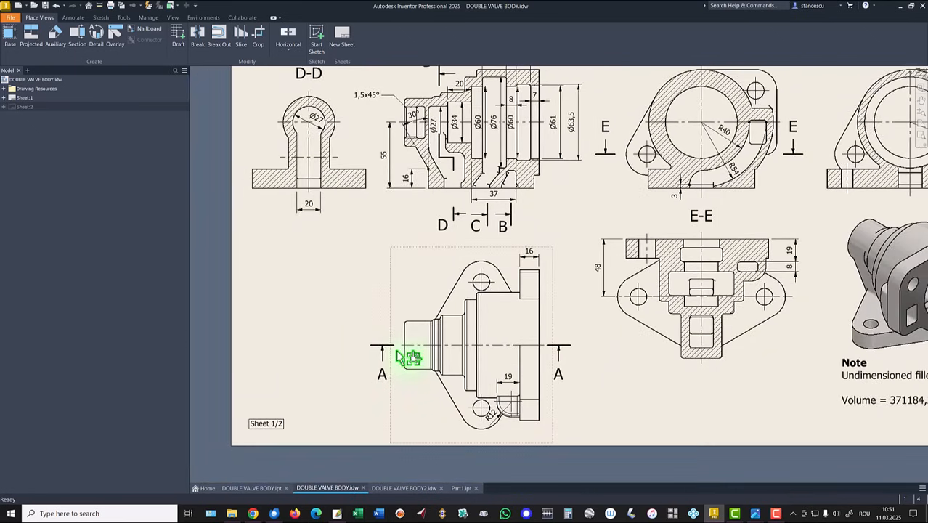
key("F6")
key("Home")
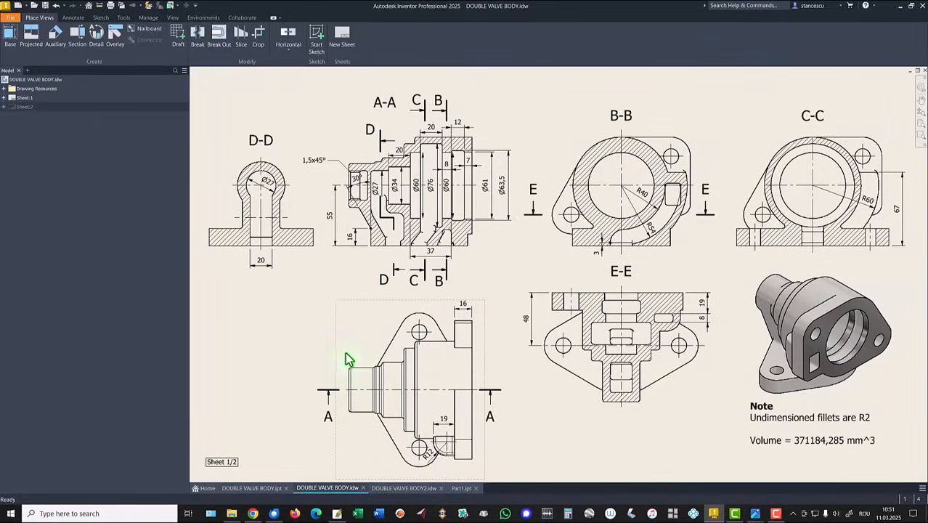
left_click(394, 489)
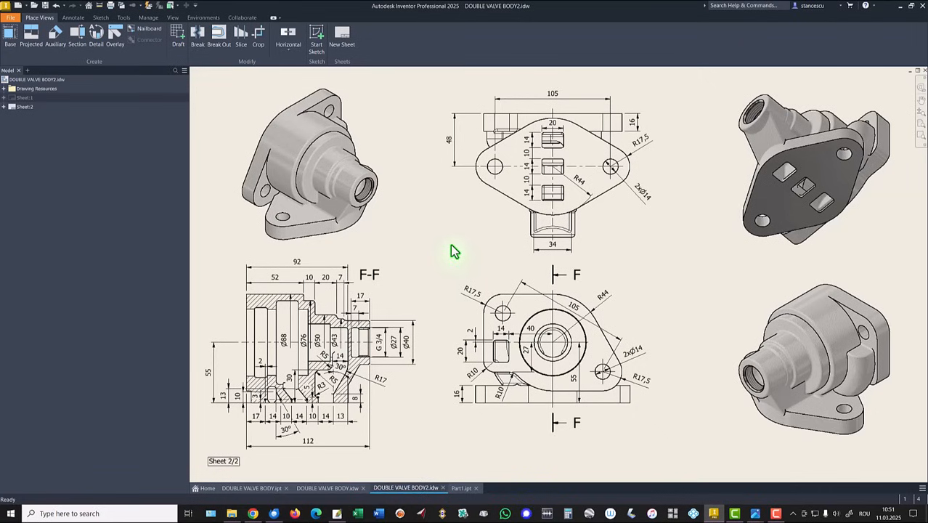
scroll(356, 367, "up", 4)
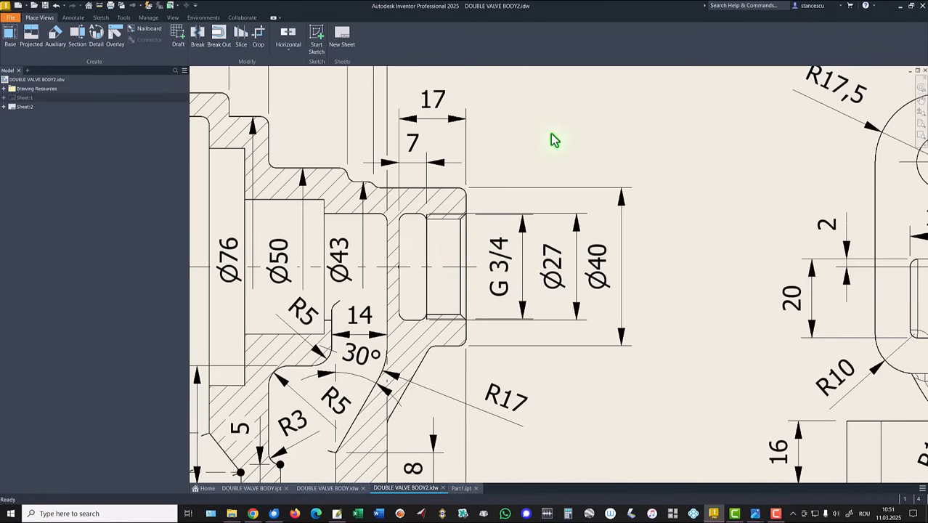
key("Home")
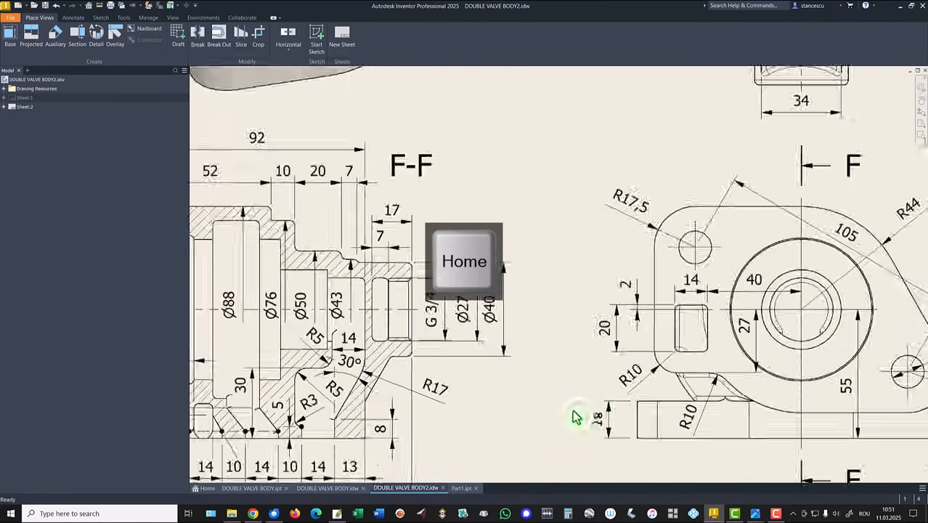
Step: In Part1.ipt, sketch on the XY plane with sliced graphics a rectangle 7 mm wide and about 11 mm high inside the body's small end
left_click(462, 487)
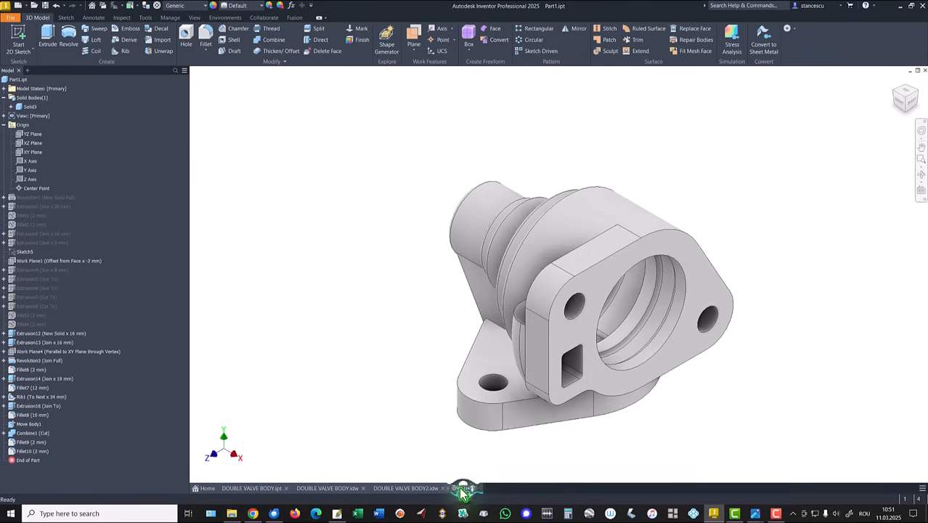
left_click(32, 152)
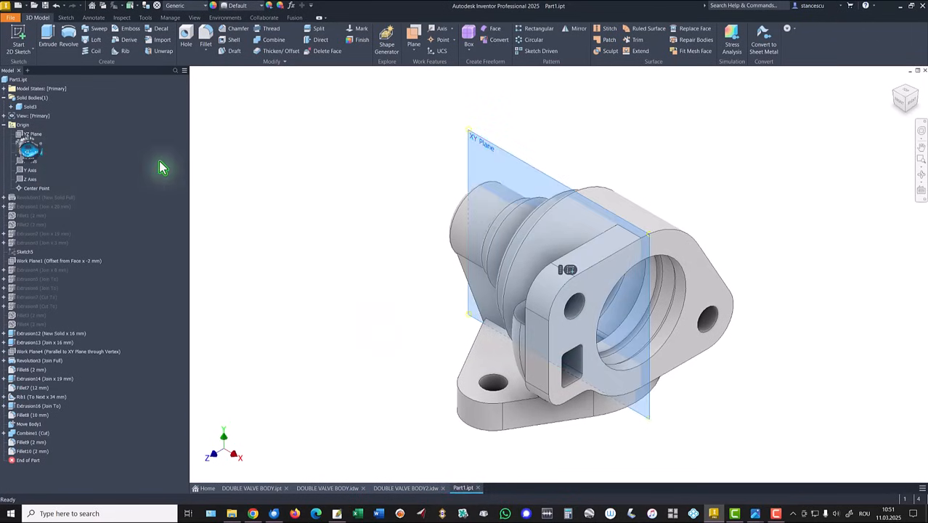
left_click(570, 270)
key("Home")
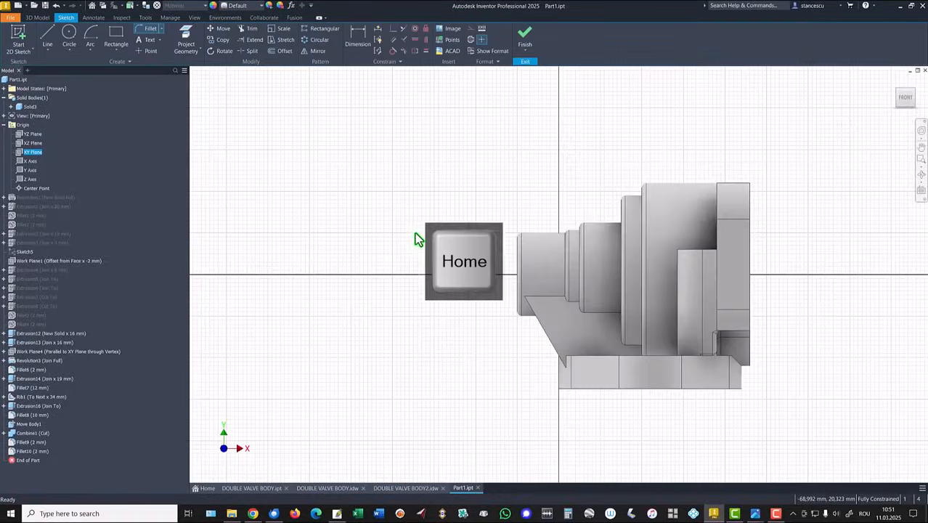
key("F7")
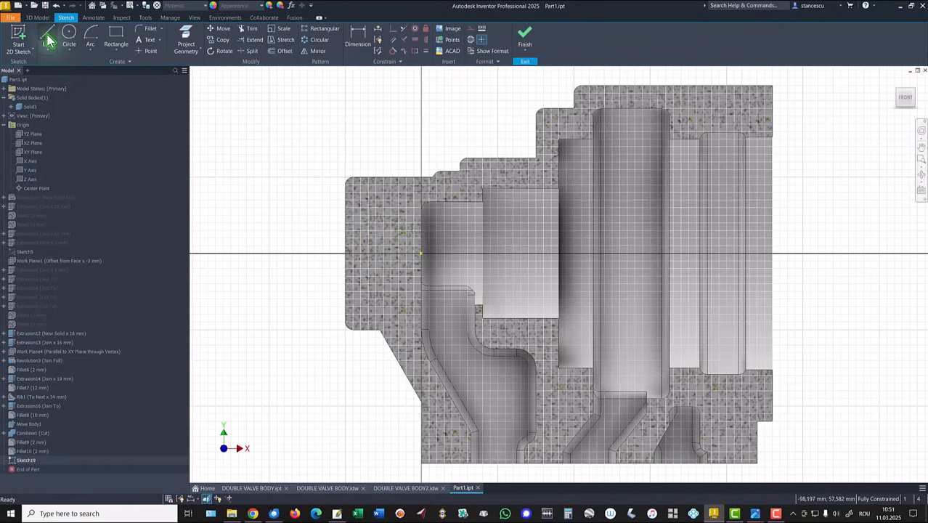
left_click(117, 38)
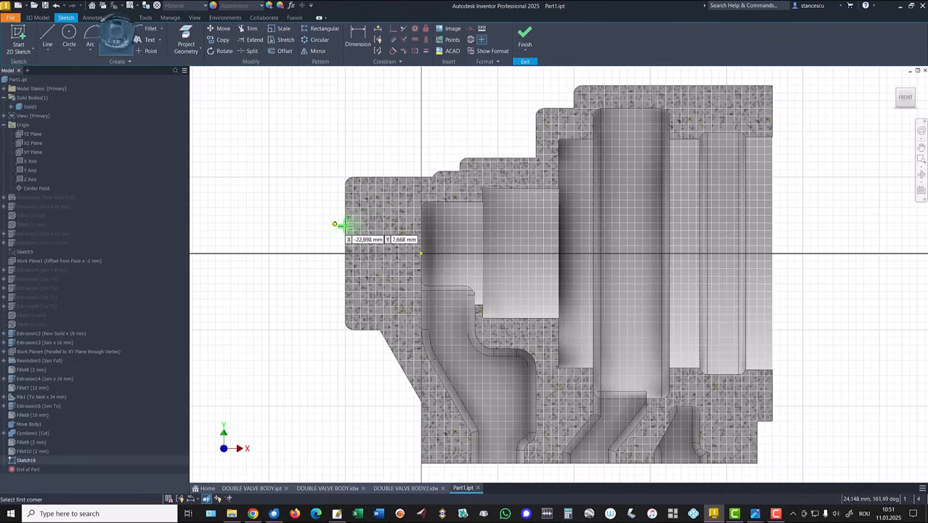
left_click(368, 208)
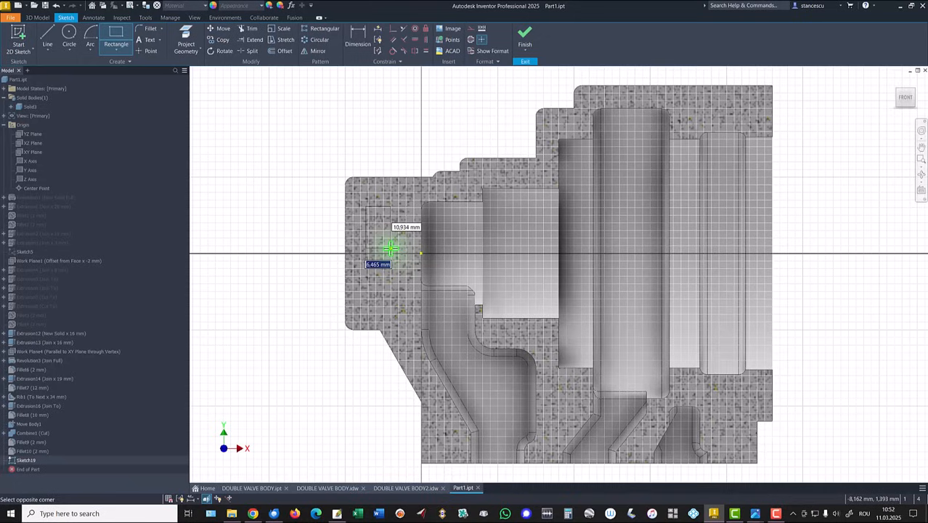
key("Return")
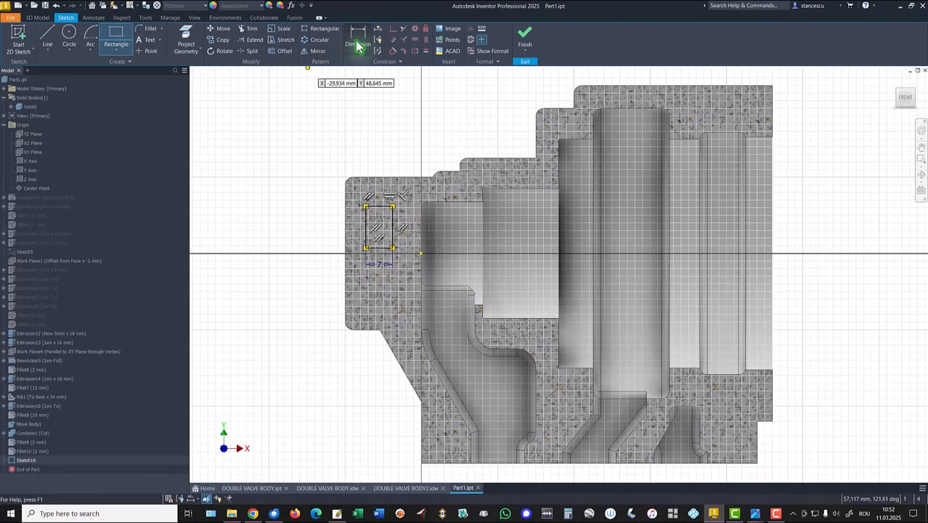
Step: Make the rectangle's lower edge coincident with the origin point and convert that edge to a centerline
left_click(393, 30)
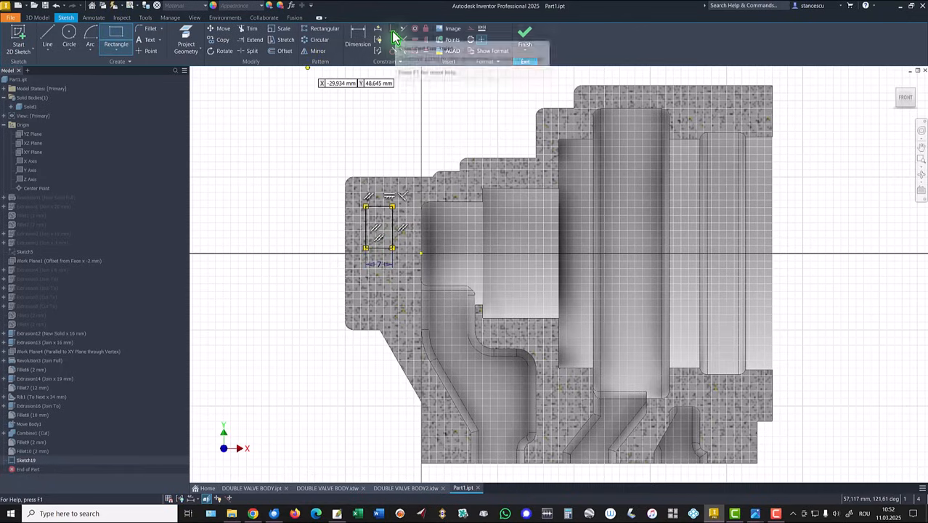
left_click(383, 250)
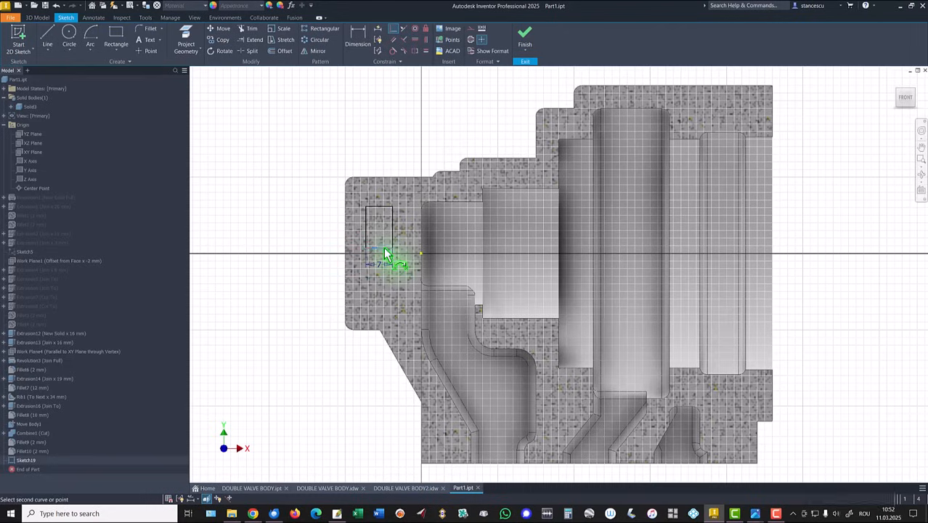
left_click(421, 254)
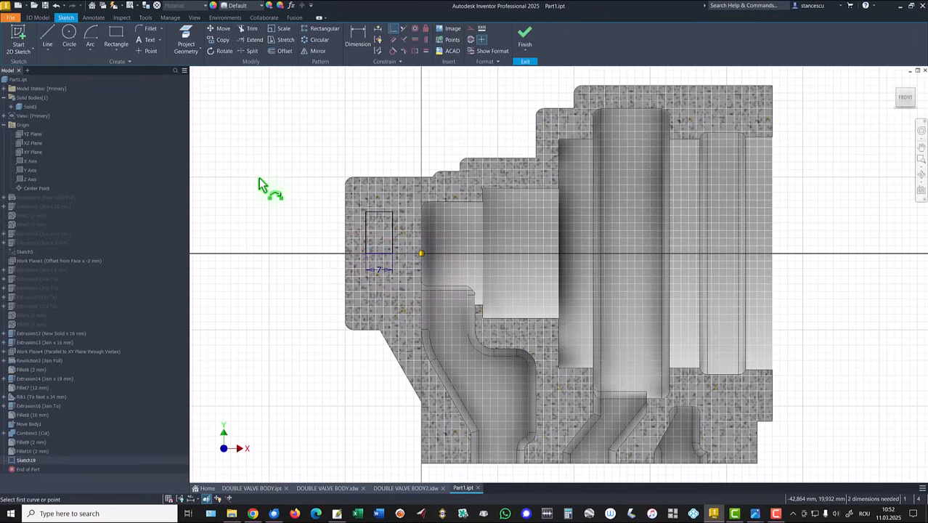
key("Escape")
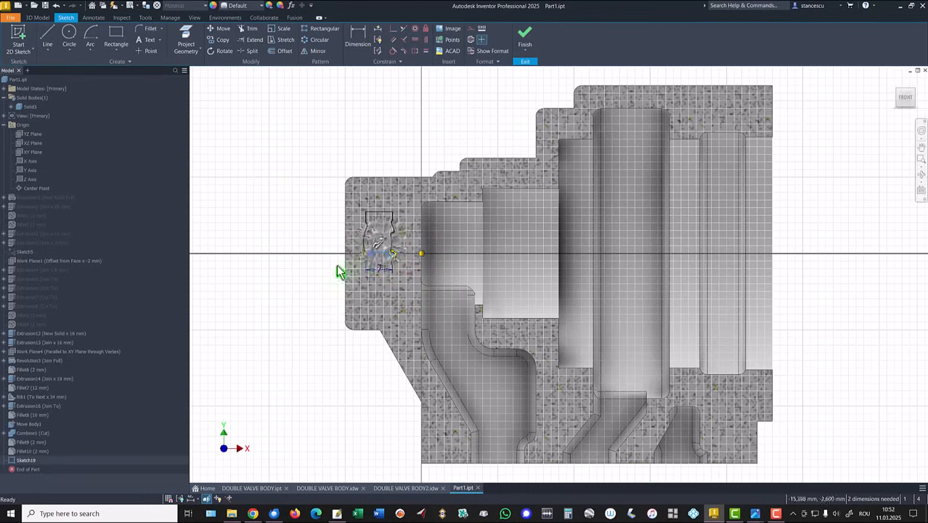
right_click(291, 209)
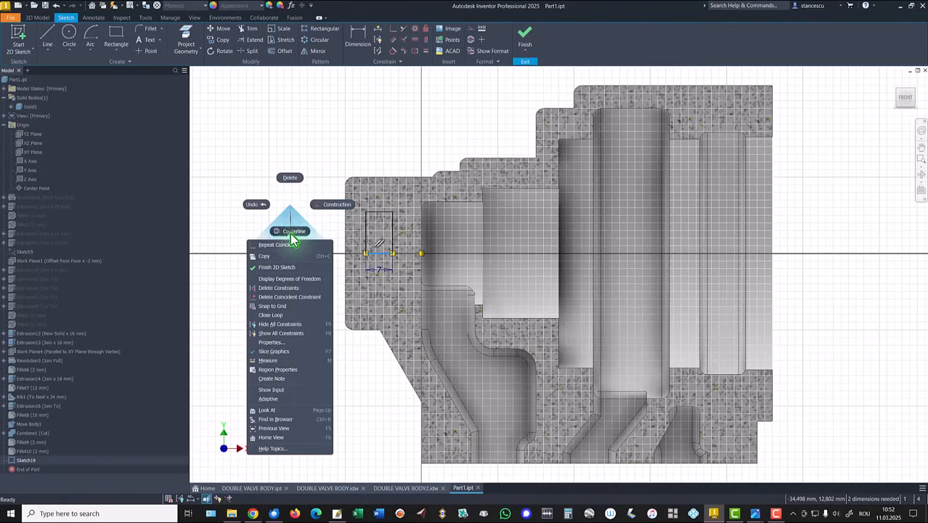
left_click(292, 233)
Step: Dimension the rectangle's upper edge about the centerline as a 27 mm diameter
left_click(356, 37)
left_click(377, 212)
left_click(361, 259)
left_click(319, 250)
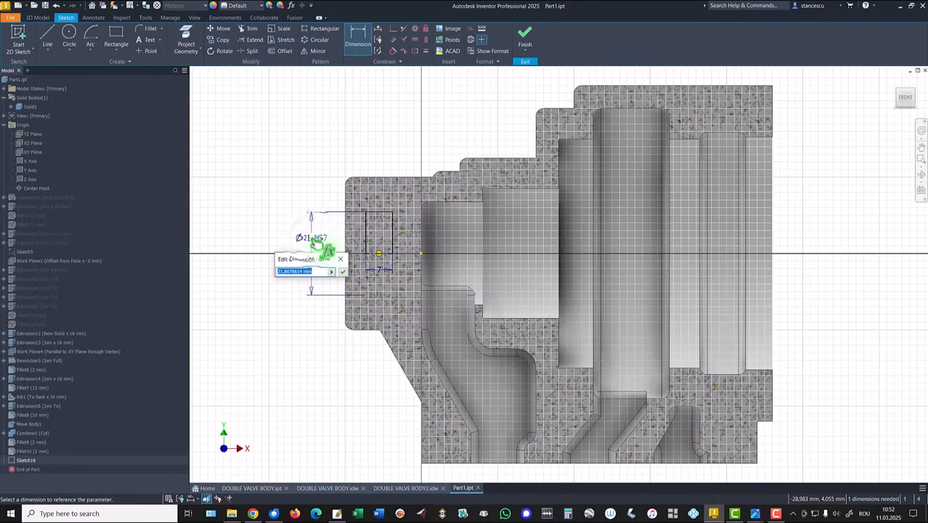
type("27")
key("Return")
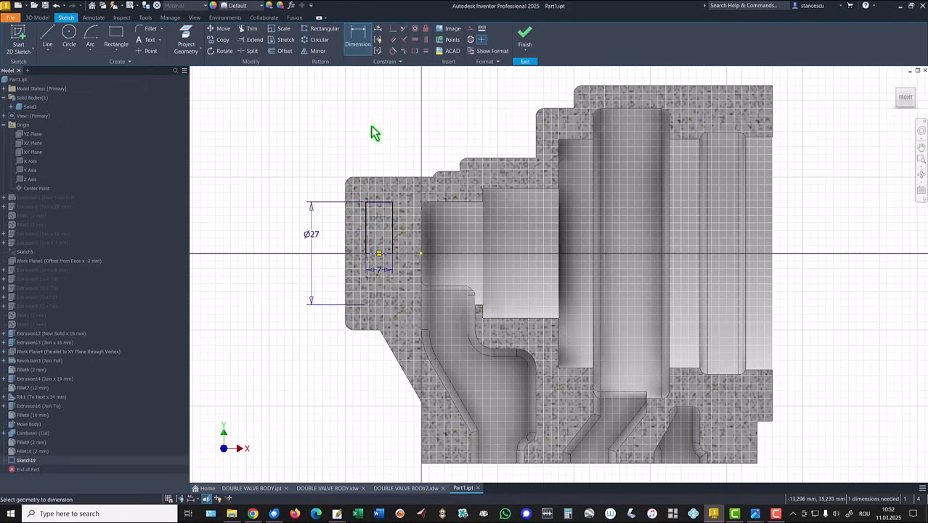
Step: Dimension the rectangle's inner vertical side at 17 mm from the body's small end face
left_click(393, 220)
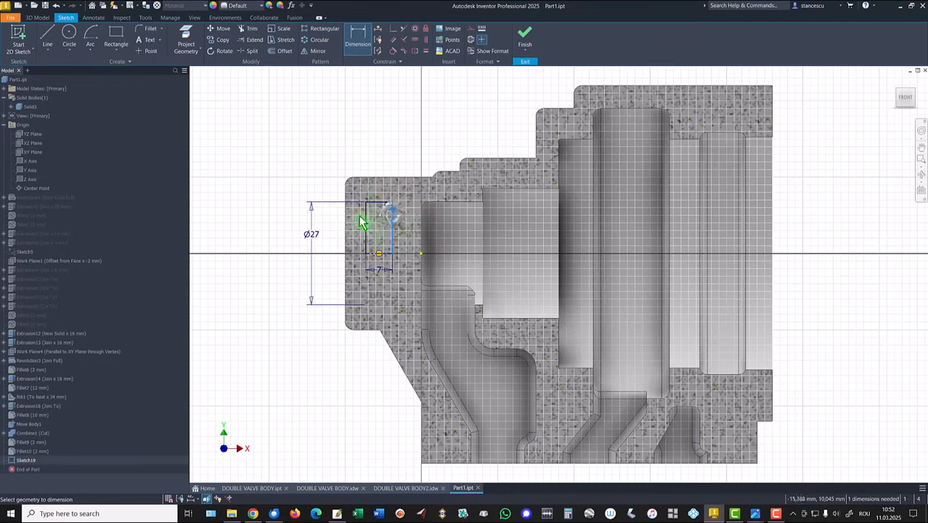
left_click(347, 193)
left_click(383, 146)
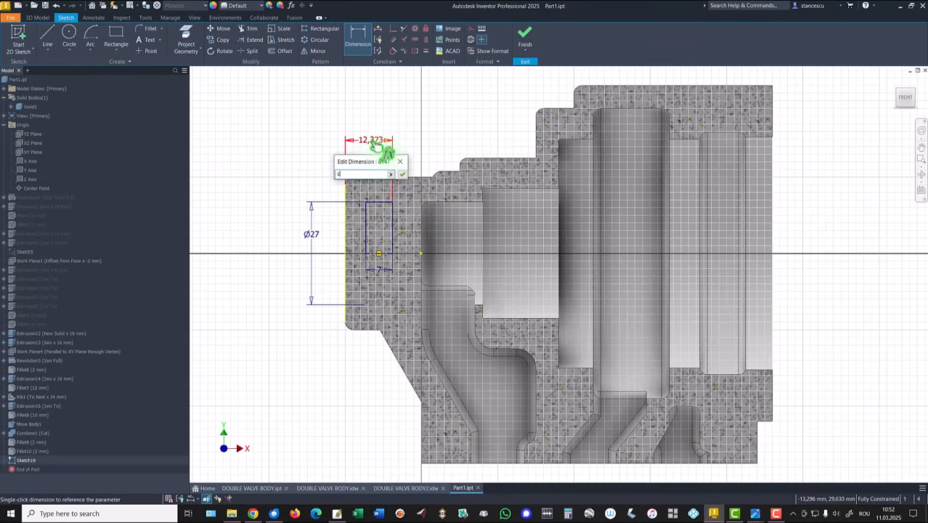
key("Return")
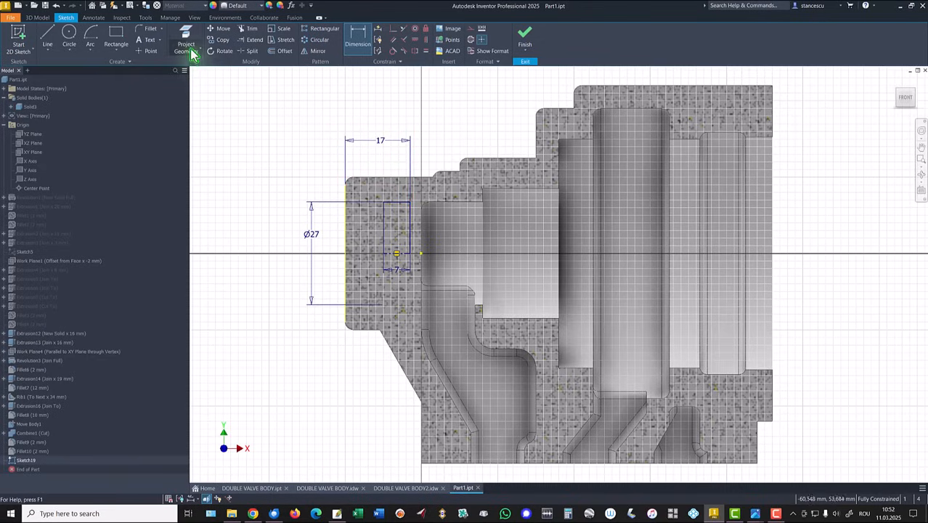
Step: Round both upper corners of the groove rectangle with 2 mm sketch fillets
left_click(149, 30)
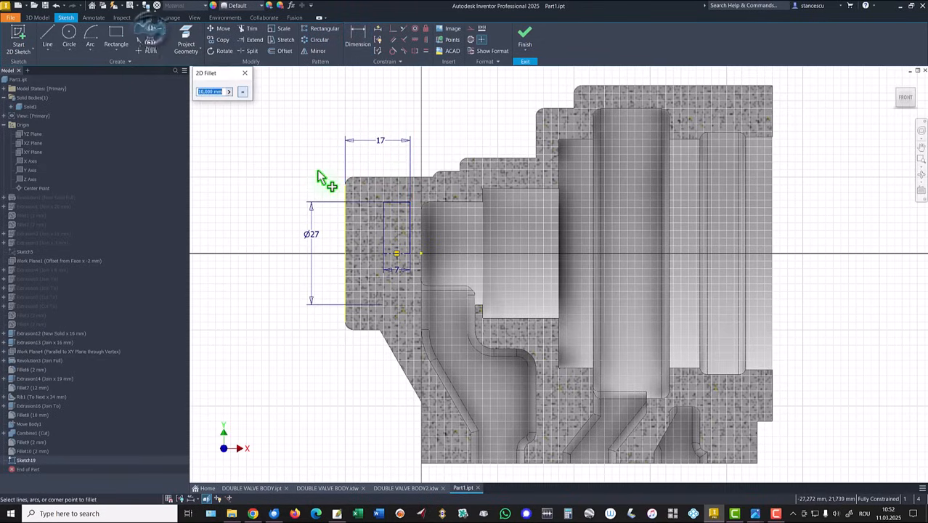
type("2")
left_click(382, 204)
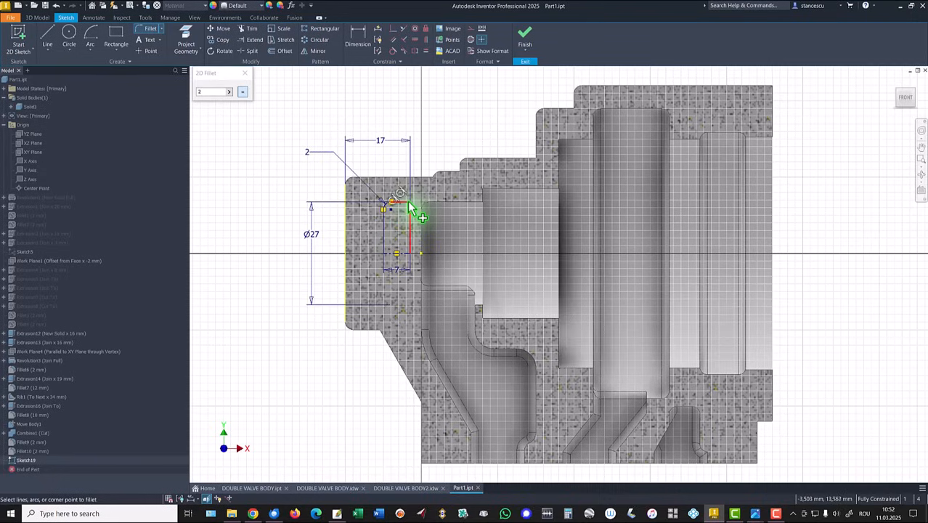
left_click(410, 206)
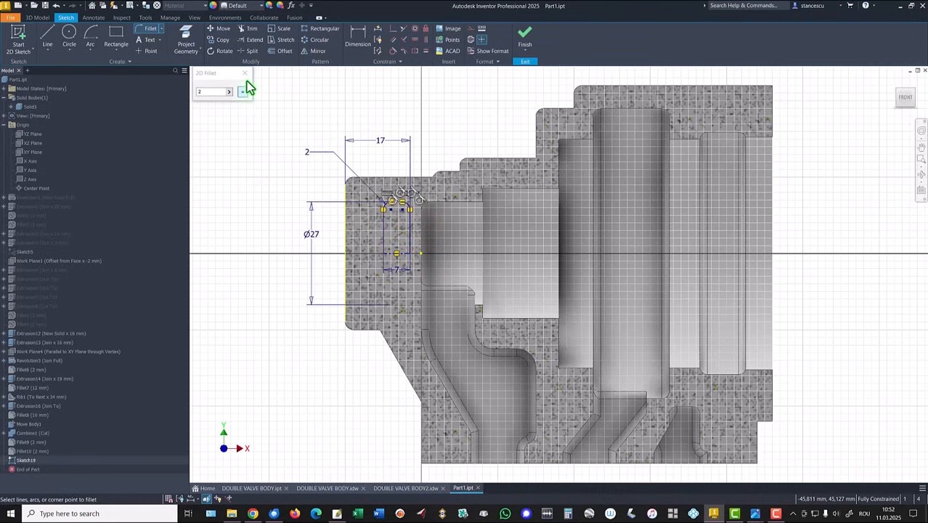
left_click(246, 74)
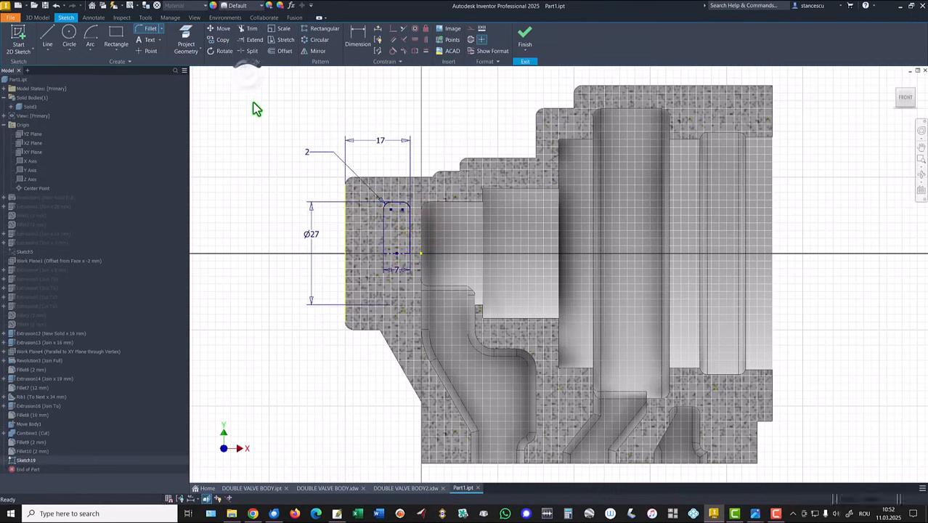
Step: Finish the sketch and revolve the rounded profile a full 360 degrees about its centerline as a cut
left_click(530, 41)
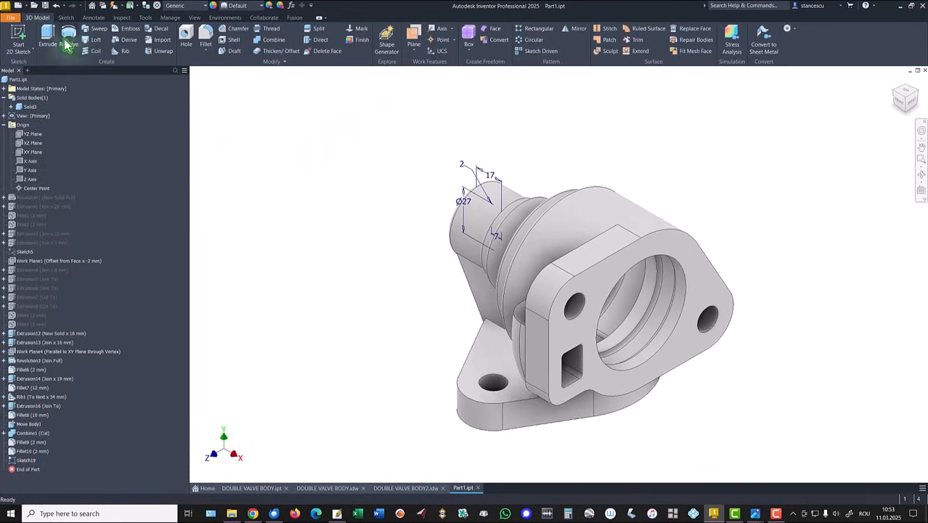
left_click(68, 36)
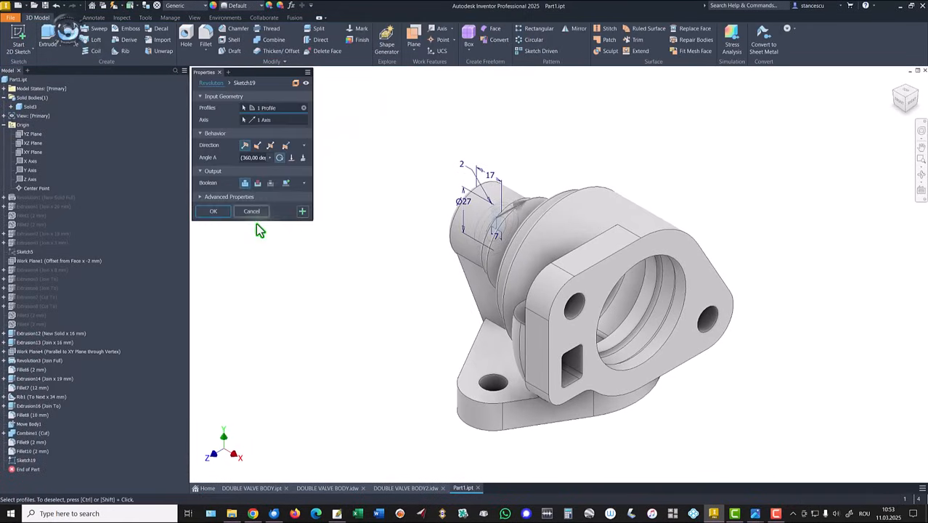
left_click(258, 183)
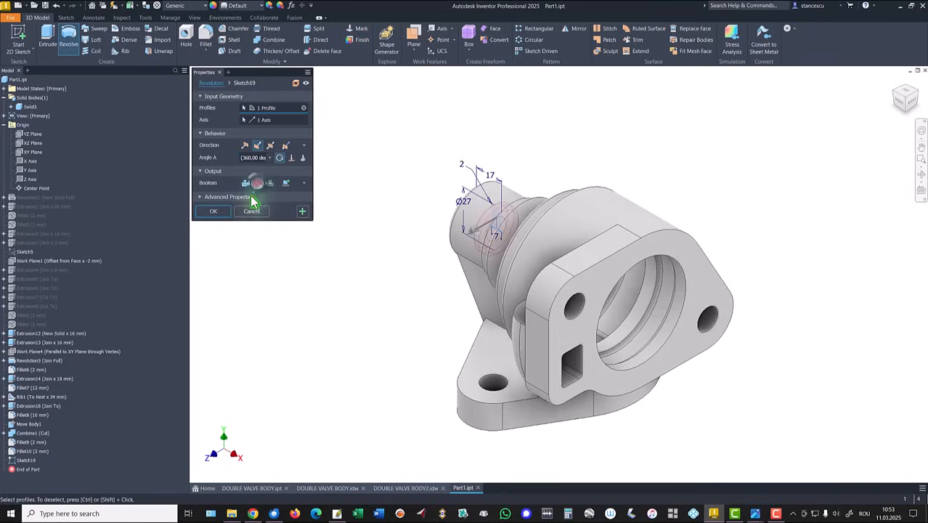
left_click(213, 215)
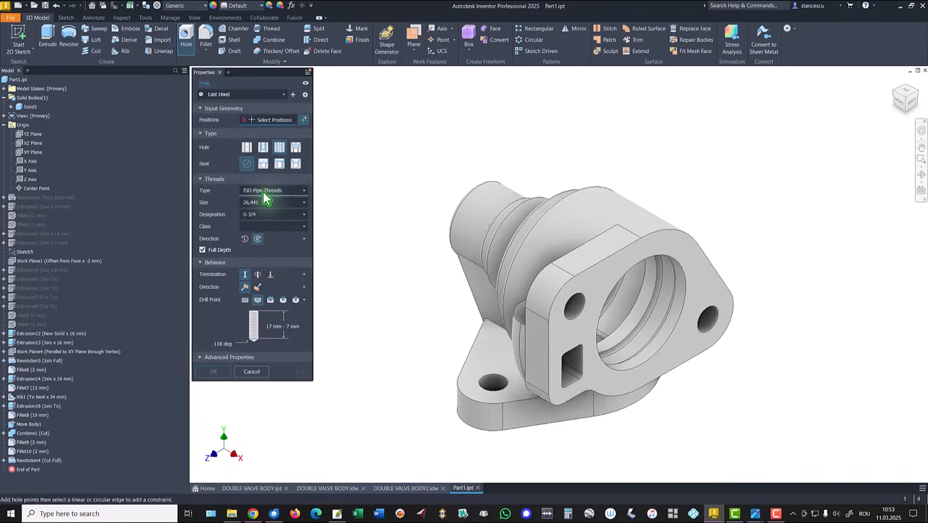
Step: Cut a full-depth G 3/4 ISO pipe threaded hole, 17 mm - 7 mm deep, concentric on the body's small end face
left_click(202, 251)
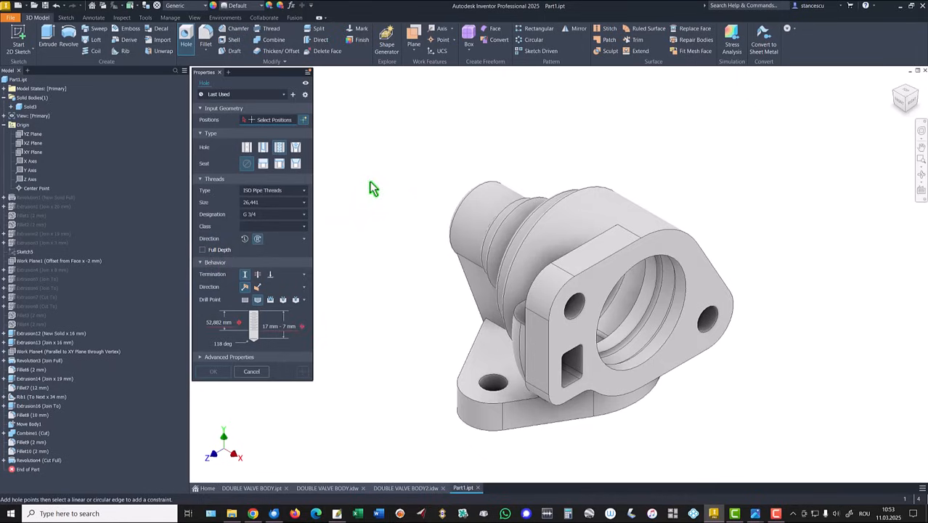
left_click(203, 250)
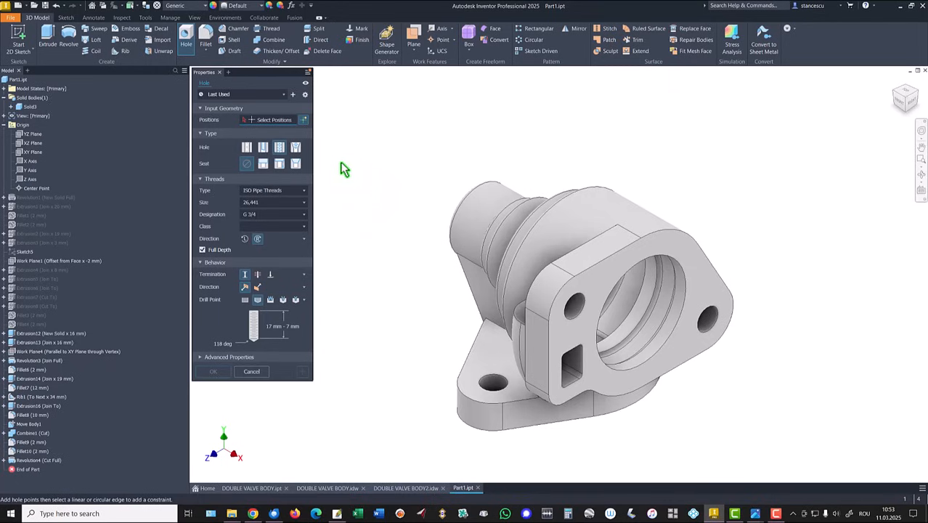
middle_click_drag(377, 167, 513, 289, "shift")
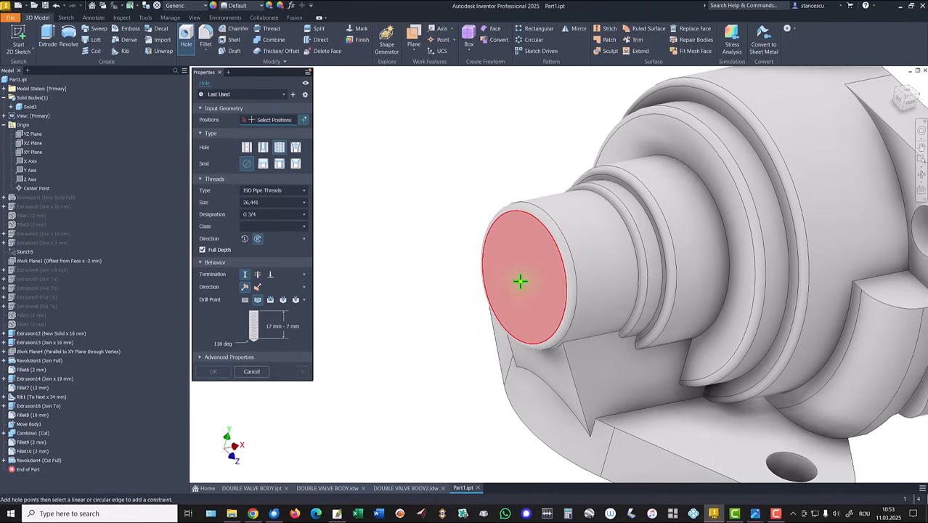
left_click(527, 274)
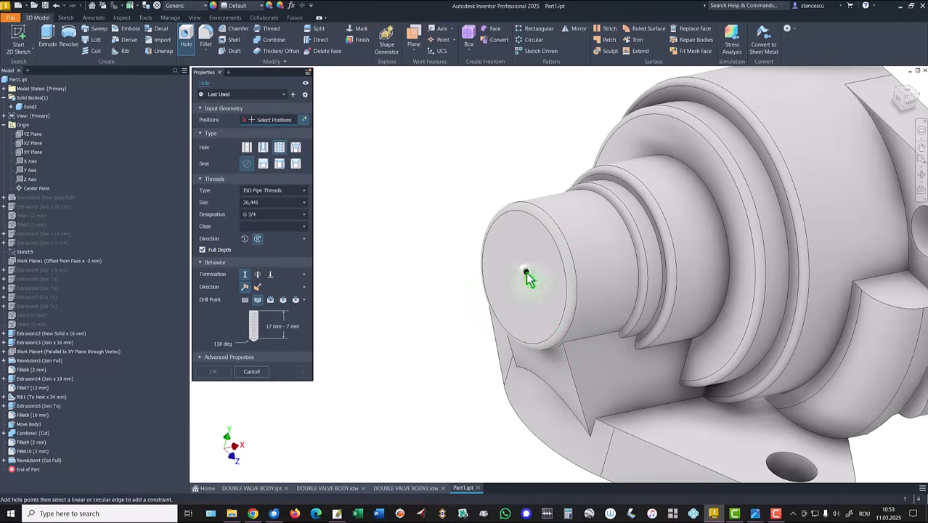
left_click(523, 214)
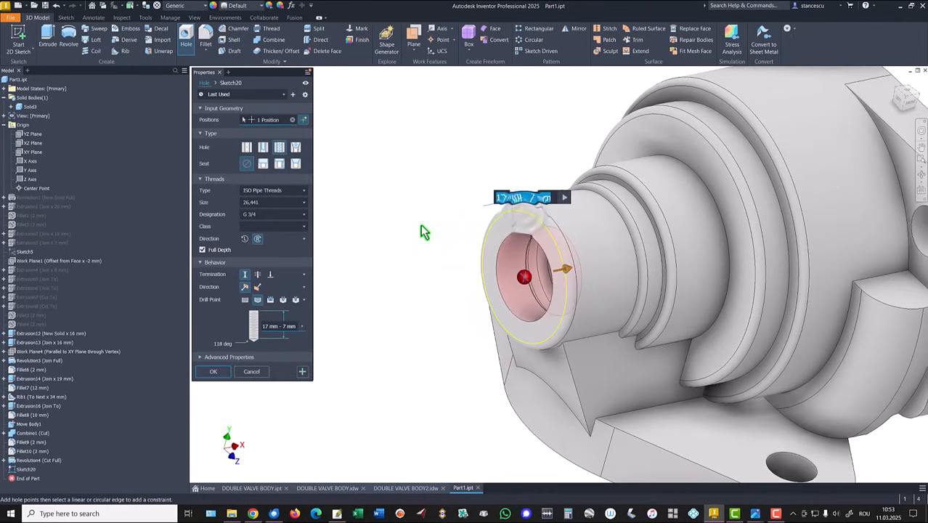
left_click(211, 370)
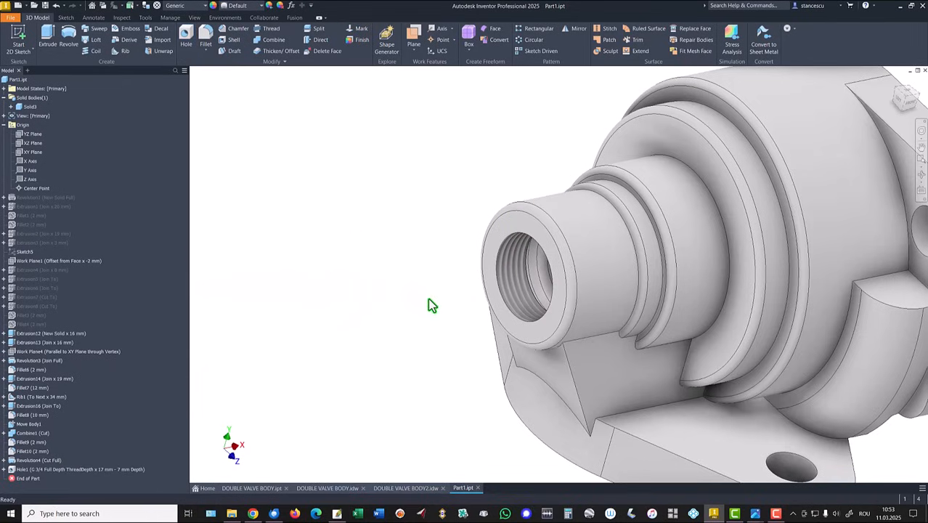
Step: Check the drawings for the chamfer size and chamfer the threaded hole's mouth edge by 1.5 mm
left_click(392, 492)
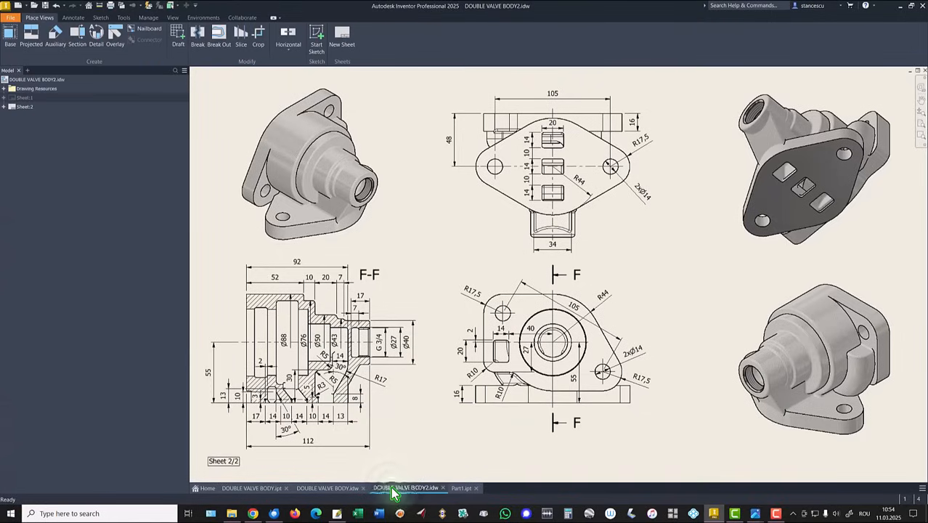
left_click(330, 488)
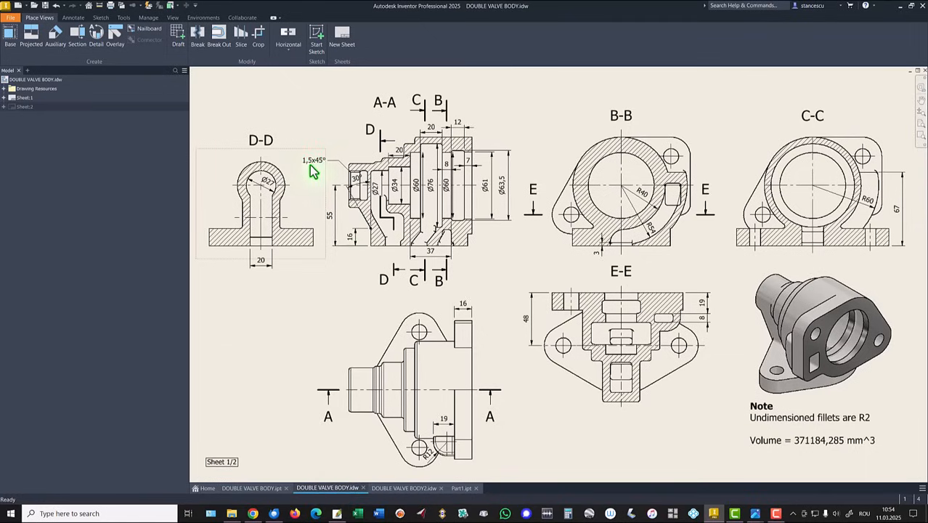
left_click(458, 489)
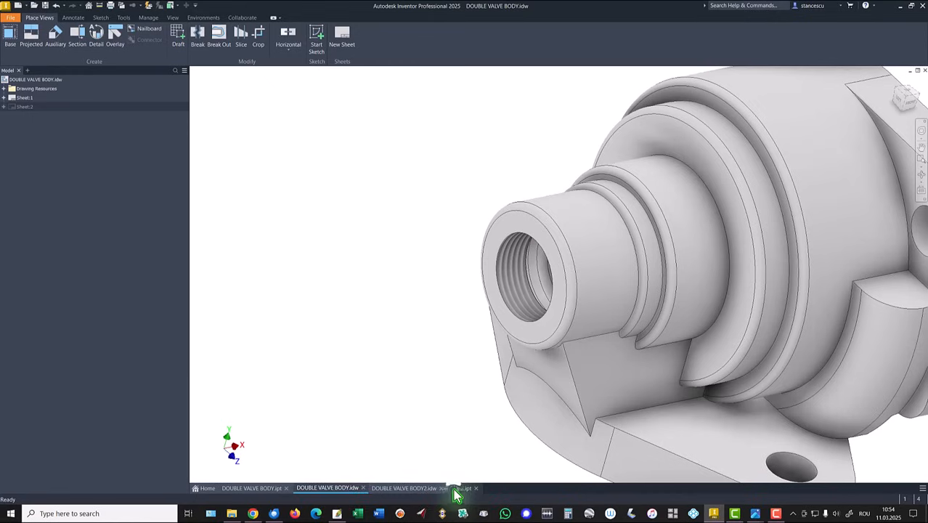
left_click(524, 239)
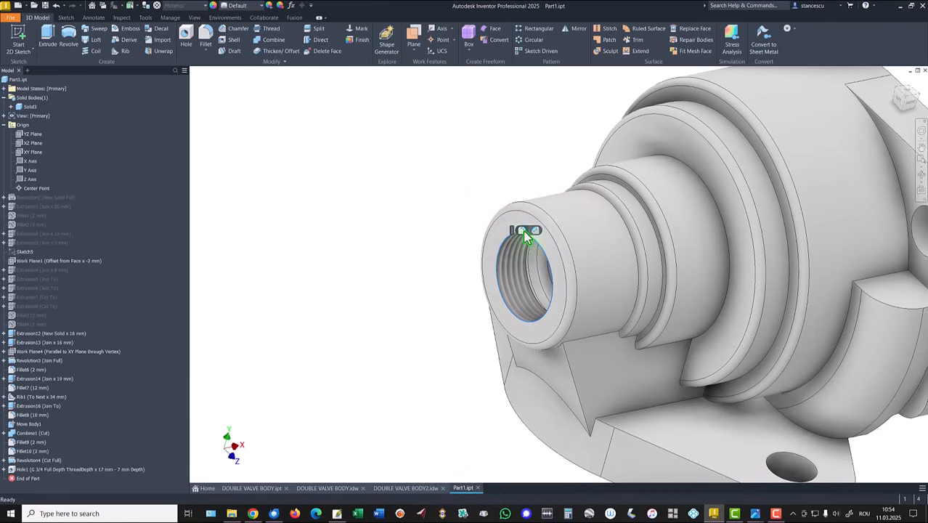
key("ctrl+shift+k")
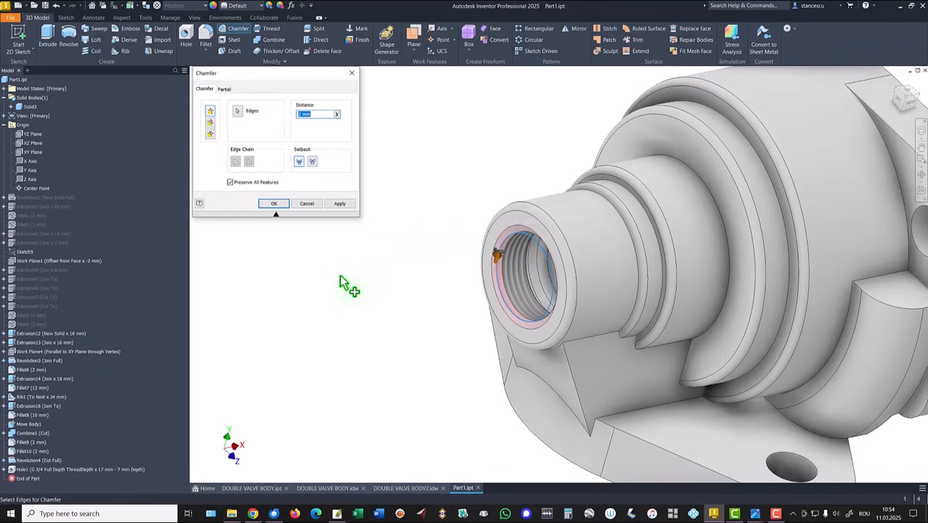
type("1,5")
left_click(274, 203)
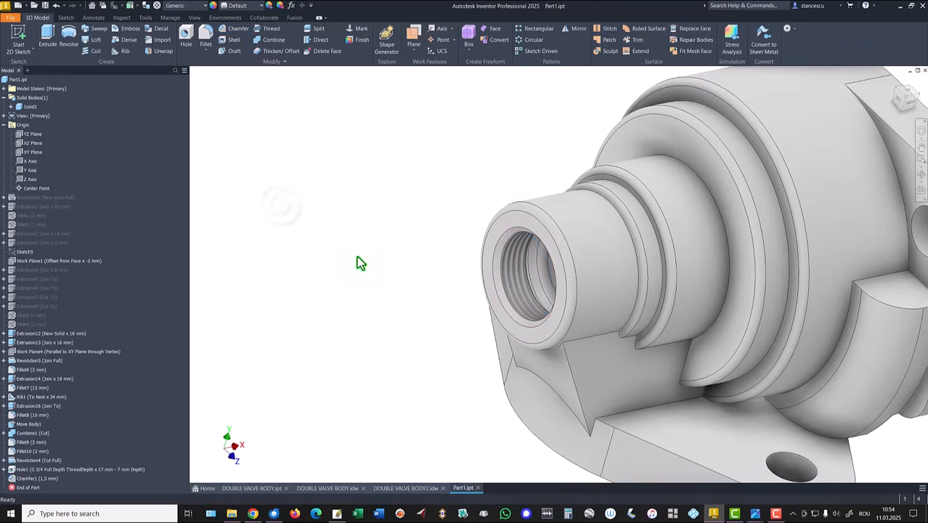
Step: Start a 2 mm fillet on the body-to-flange arc and the side passage's junction edges with the body and flange
key("F6")
middle_click_drag(470, 149, 704, 243, "shift")
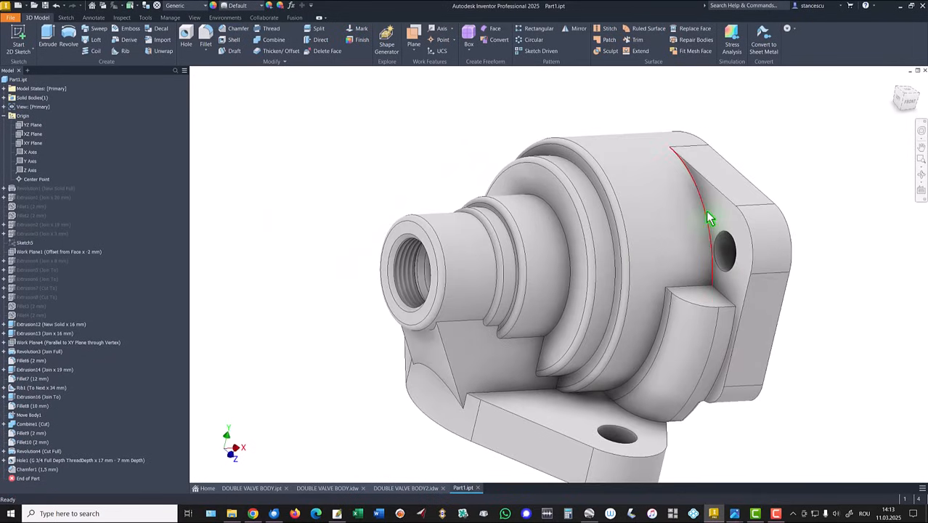
left_click(708, 213)
key("f")
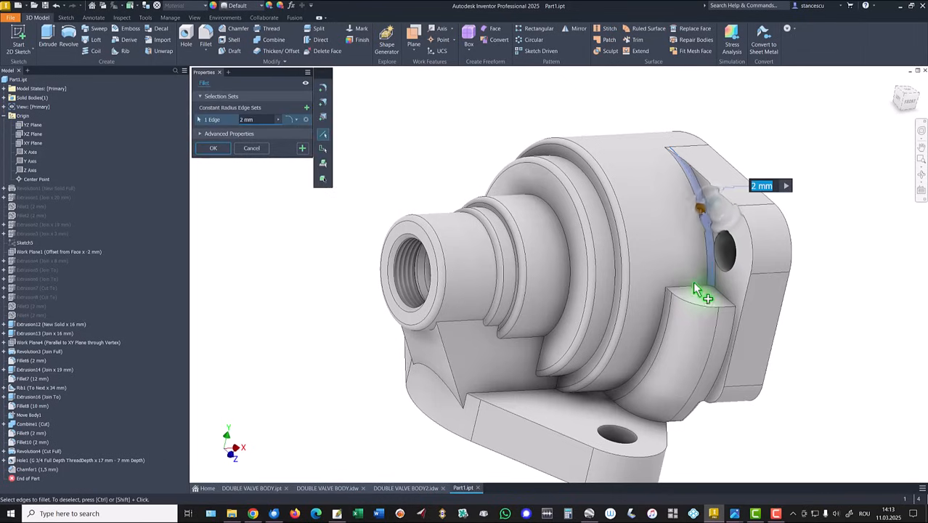
left_click(693, 286)
left_click(719, 290)
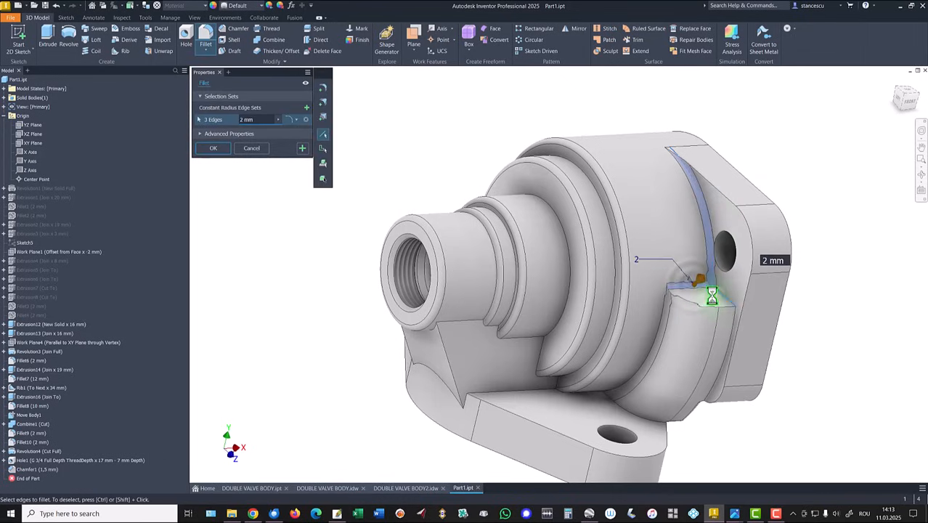
left_click(665, 315)
Step: Add the neck's stepped shoulder edges and the near-side rib and body-to-base junction edges to the 2 mm fillet
mouse_move(663, 315)
middle_mouse_down("shift")
mouse_move(669, 250)
mouse_move(642, 278)
mouse_move(652, 310)
middle_mouse_up("shift")
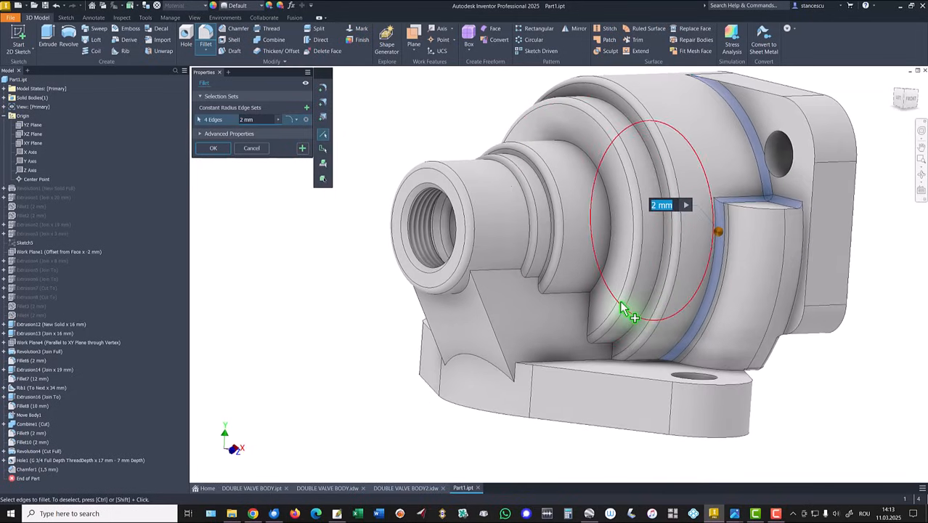
left_click(607, 275)
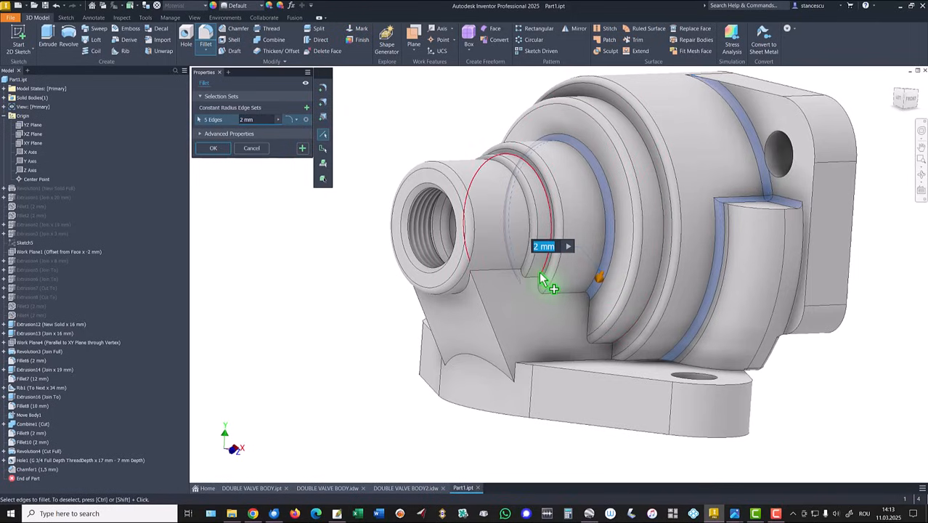
left_click(540, 278)
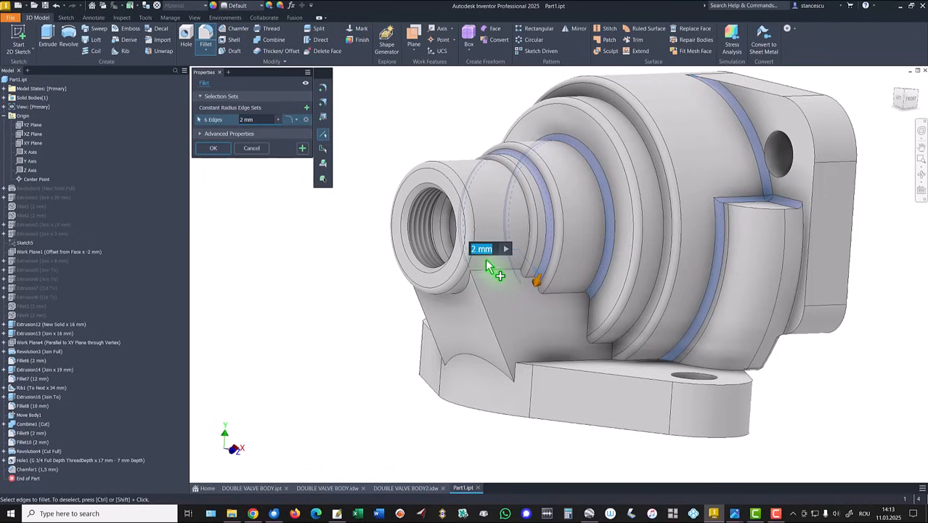
left_click(538, 289)
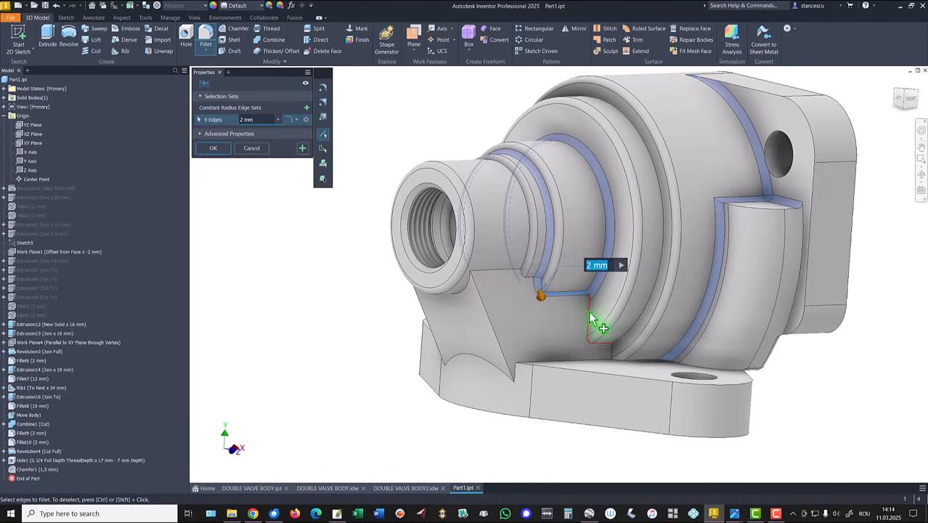
left_click(587, 334)
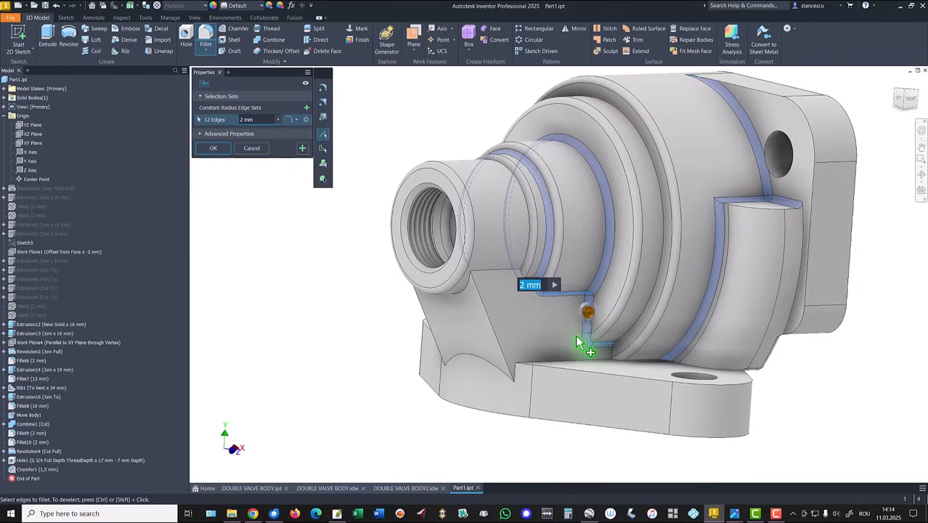
left_click(613, 355)
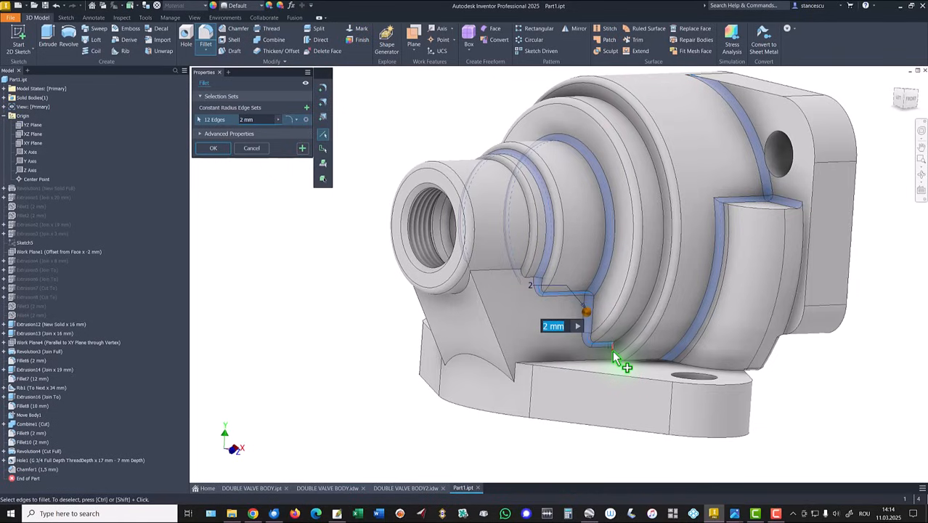
left_click(648, 366)
middle_click_drag(646, 374, 492, 221, "shift")
Step: Add the opposite side's flange arc, rib junction and body-to-base edges, and apply the 2 mm fillet
left_click(490, 216)
middle_click_drag(524, 325, 671, 366, "shift")
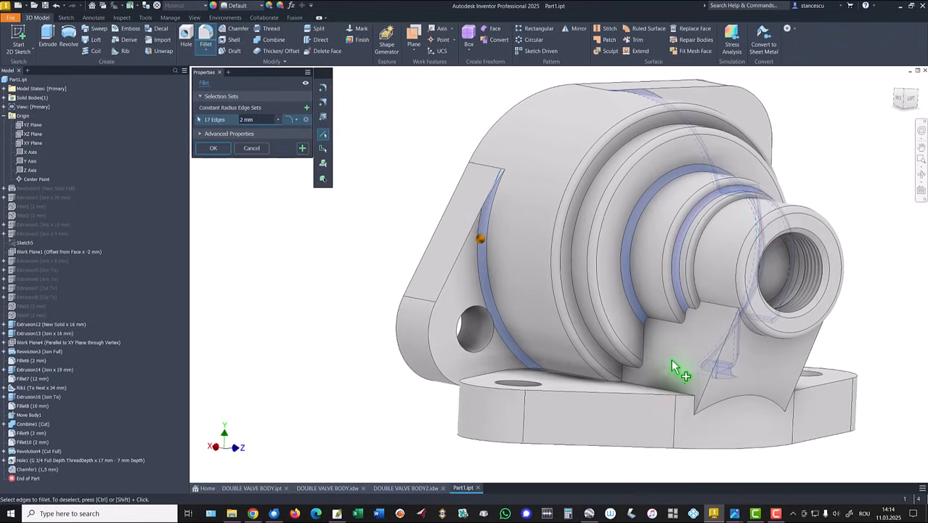
left_click(628, 374)
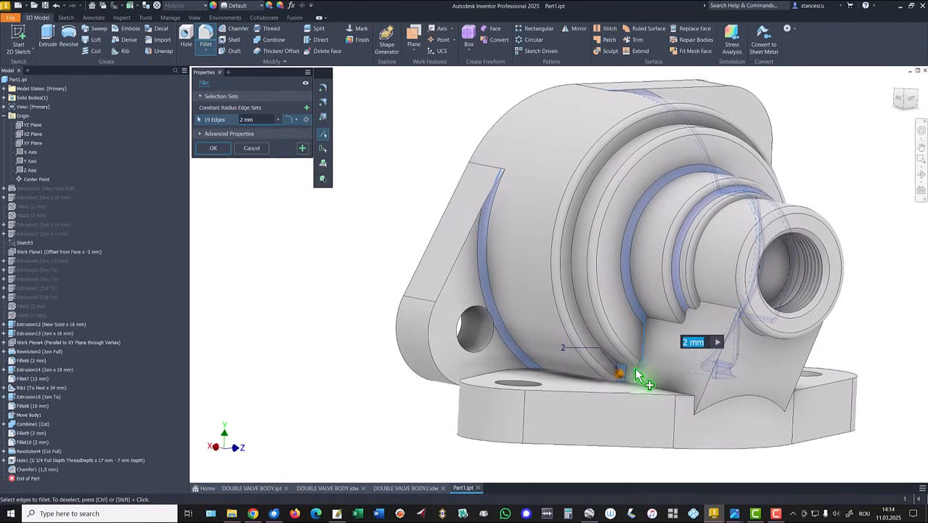
left_click(667, 324)
middle_click_drag(658, 326, 568, 367, "shift")
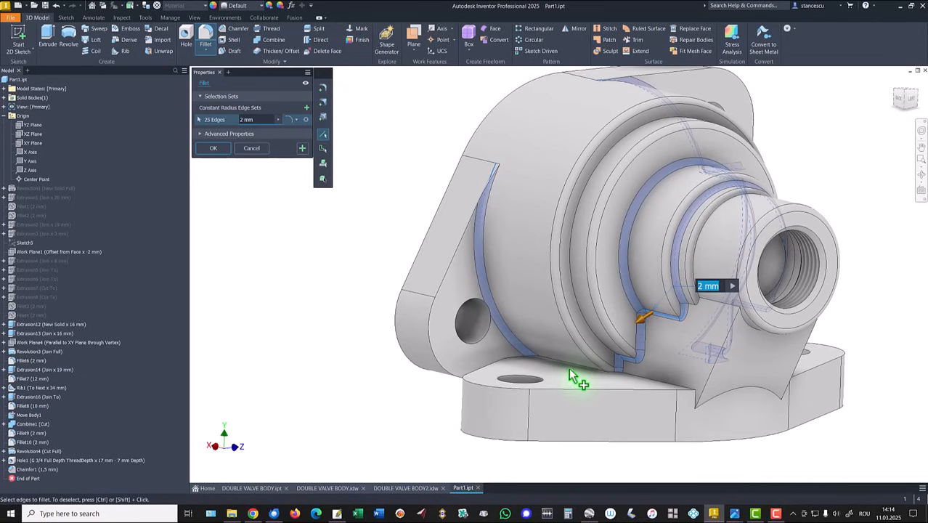
left_click(515, 362)
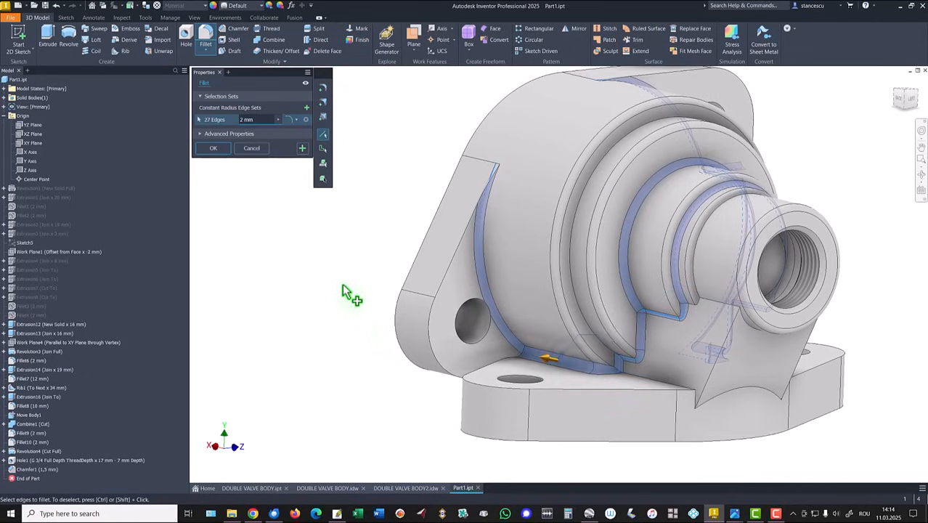
key("F6")
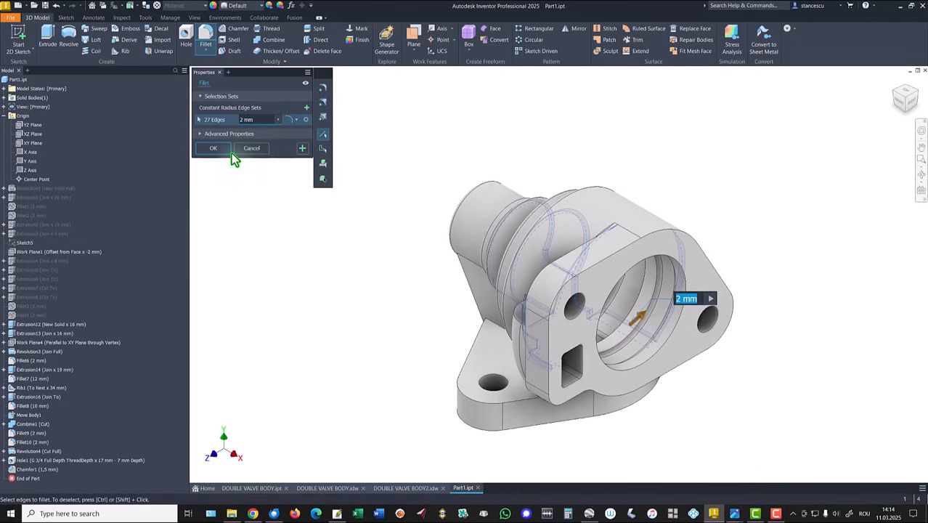
left_click(300, 150)
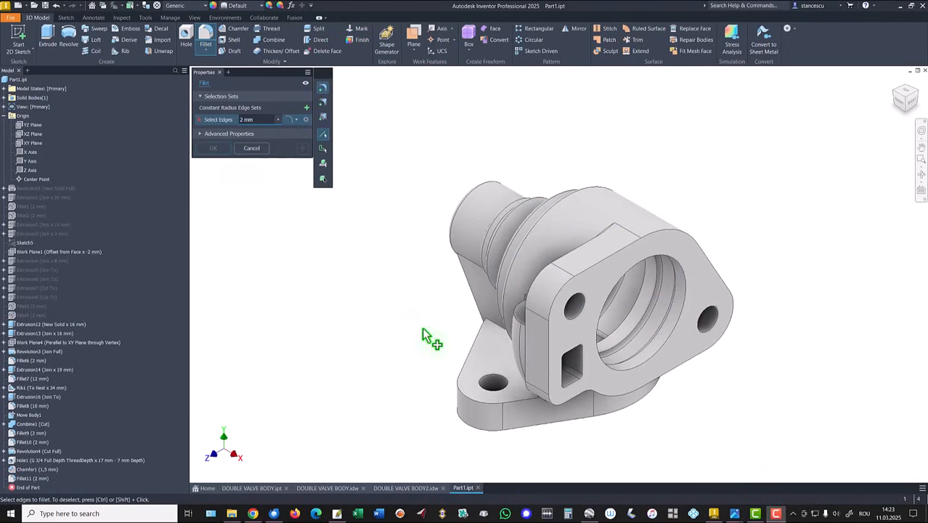
Step: Select the rib's two outer slanted edges and its curved base edge for another 2 mm fillet
left_click(480, 301)
middle_click_drag(422, 322, 475, 326, "shift")
left_click(472, 331)
left_click(496, 377)
middle_click_drag(495, 377, 570, 312, "shift")
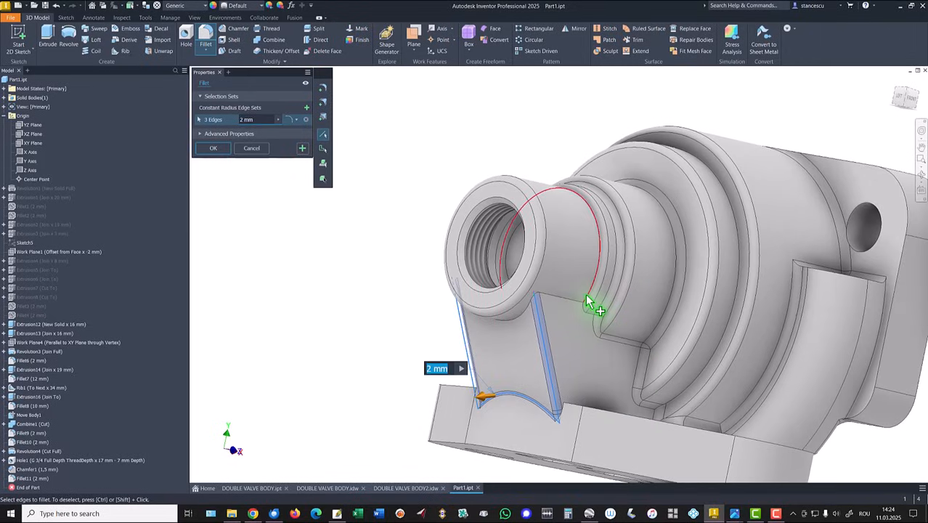
Step: Add the small end cylinder's shoulder edge and its junction edges with the rib, and complete the 2 mm fillet
left_click(587, 301)
left_click(570, 310)
middle_click_drag(508, 343, 568, 305, "shift")
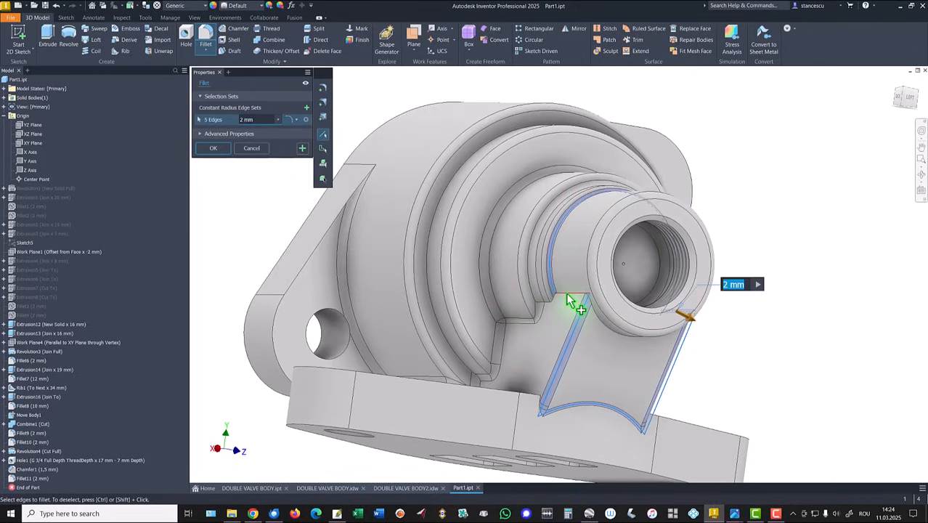
left_click(567, 294)
middle_click_drag(554, 341, 404, 317, "shift")
left_click(609, 318)
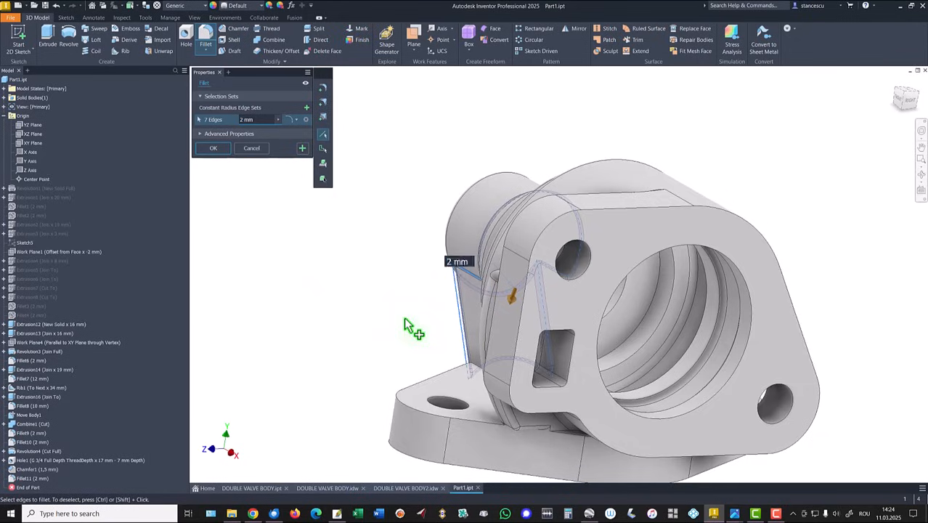
left_click(215, 147)
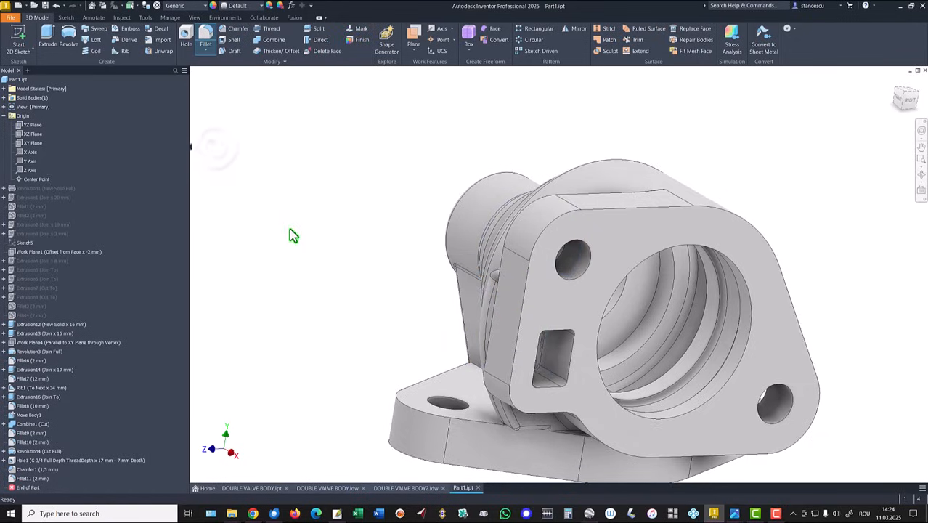
Step: Update the part's physical properties in iProperties and copy the computed volume value
key("F6")
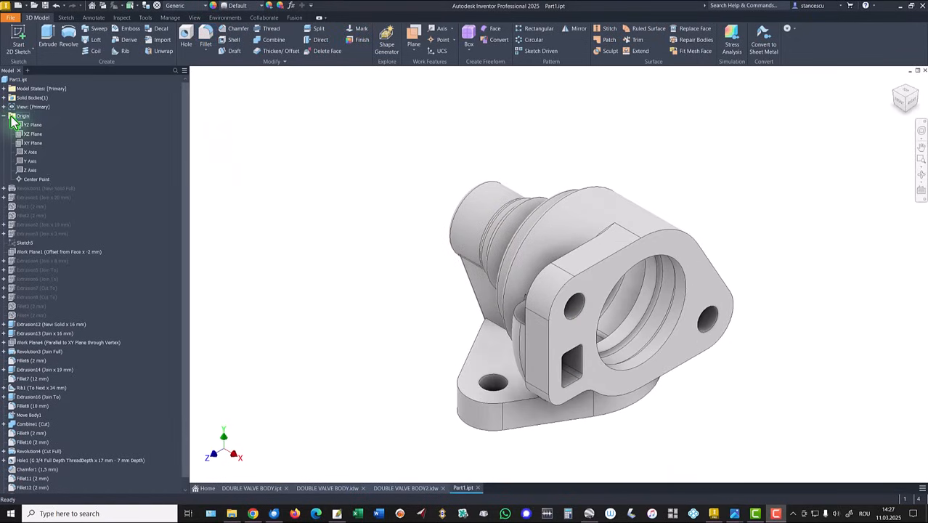
left_click(4, 116)
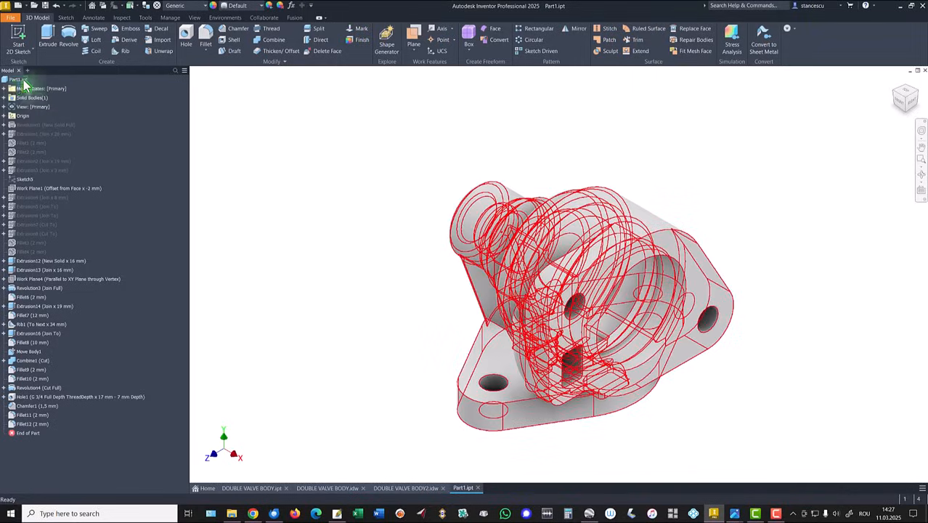
right_click(15, 80)
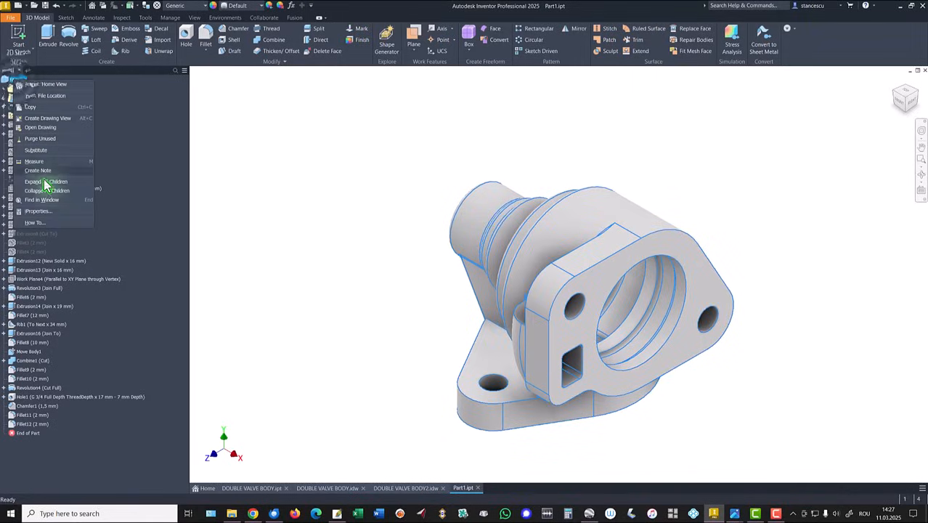
left_click(39, 211)
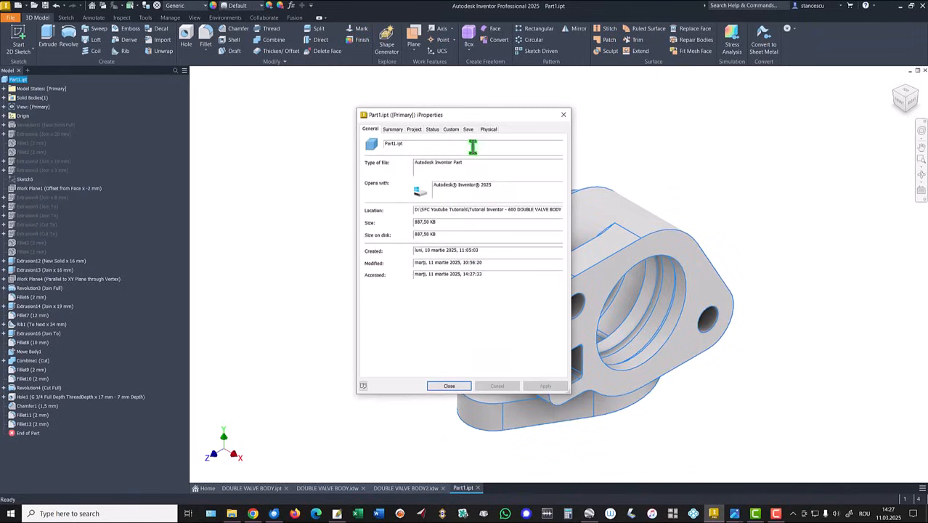
left_click(488, 131)
left_click(538, 151)
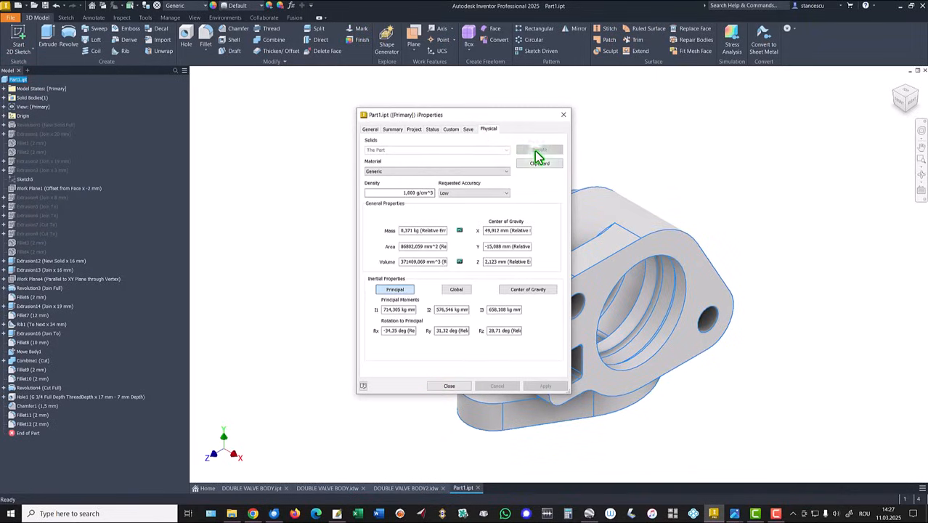
double_click(435, 261)
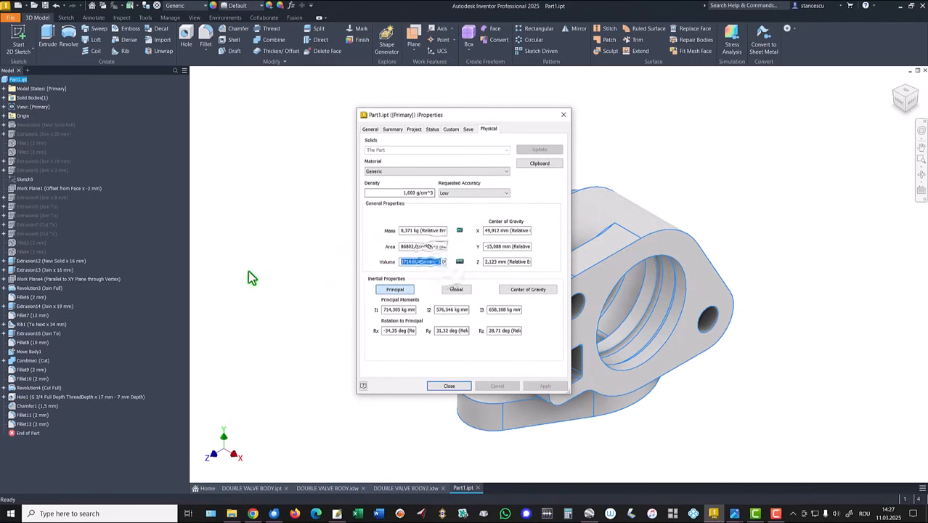
key("ctrl+c")
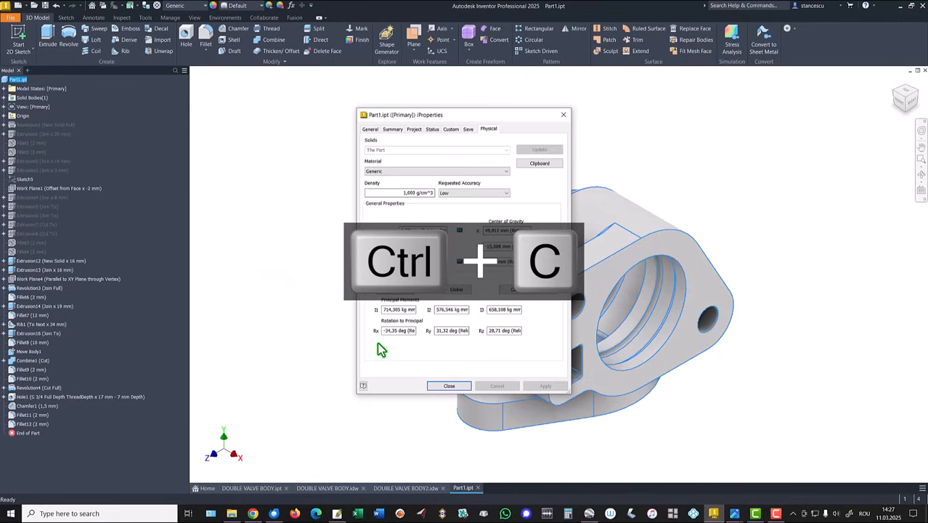
left_click(437, 385)
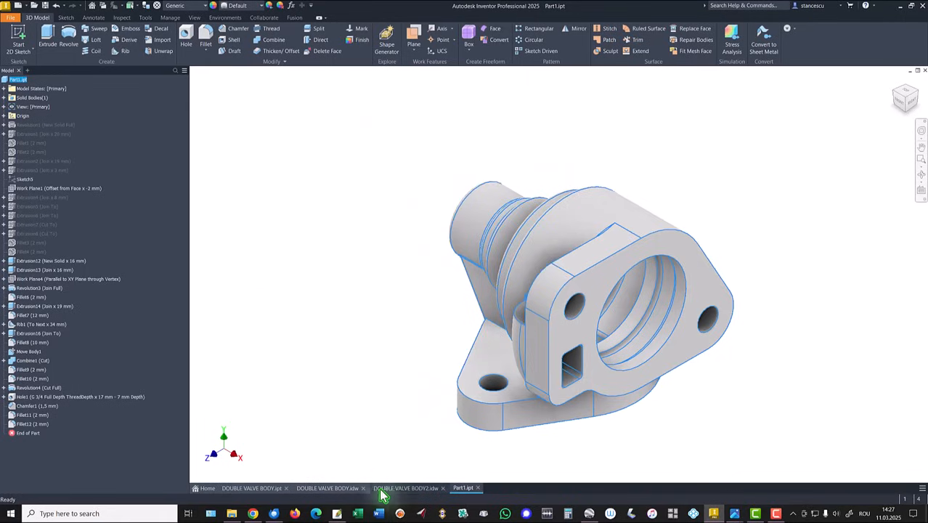
Step: In the DOUBLE VALVE BODY.idw drawing, replace the note's volume value with the copied 371409,069 mm^3
left_click(326, 488)
left_click(814, 441)
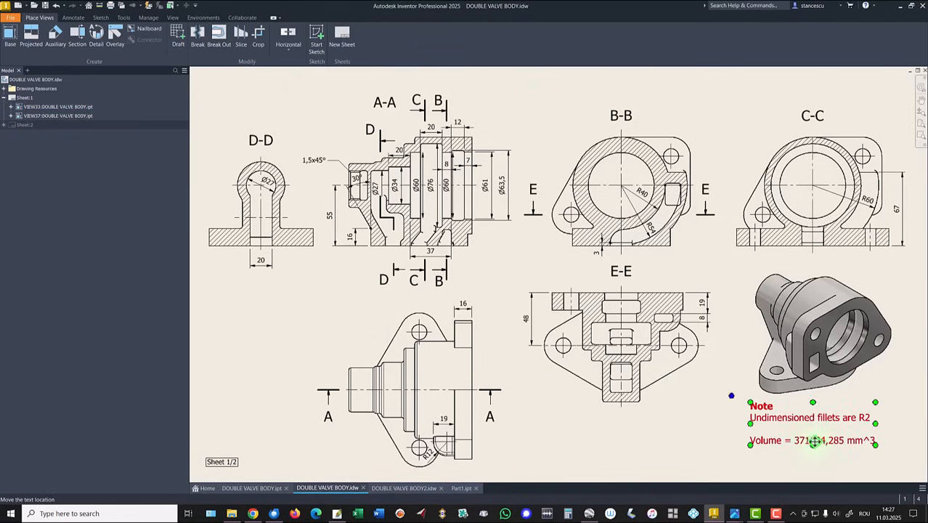
double_click(816, 442)
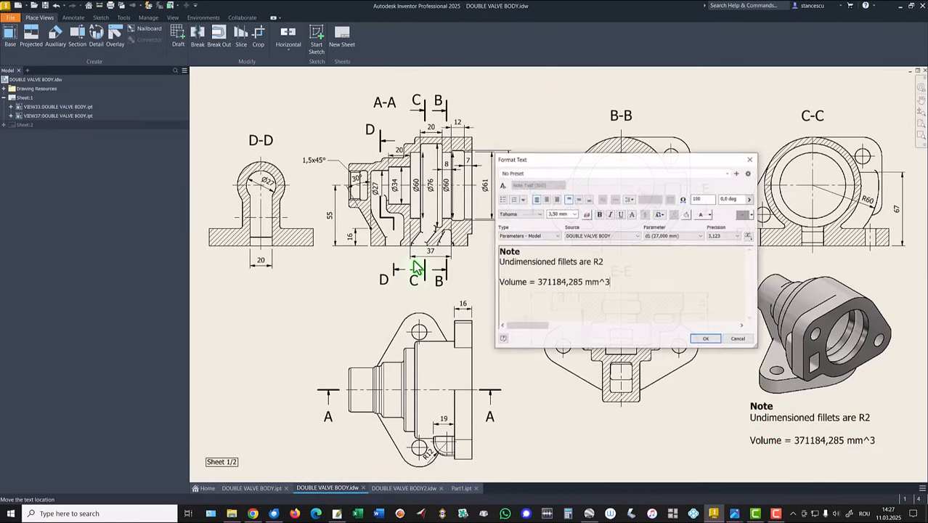
key("shift+Return")
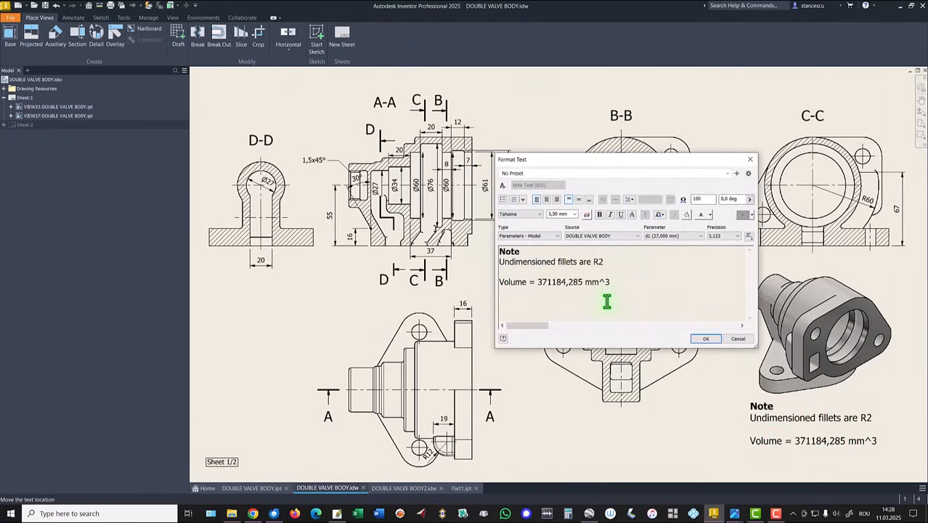
key("ctrl+v")
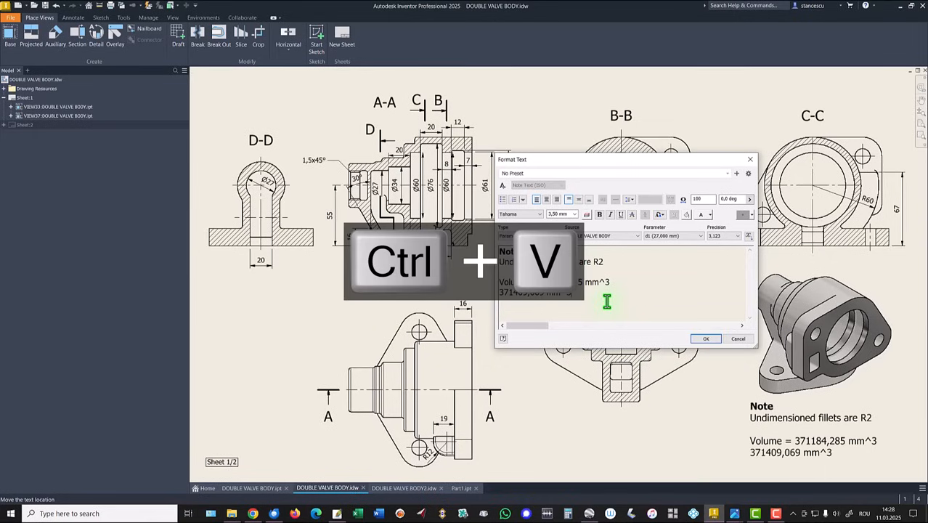
left_click(514, 291)
left_click_drag(538, 281, 613, 284)
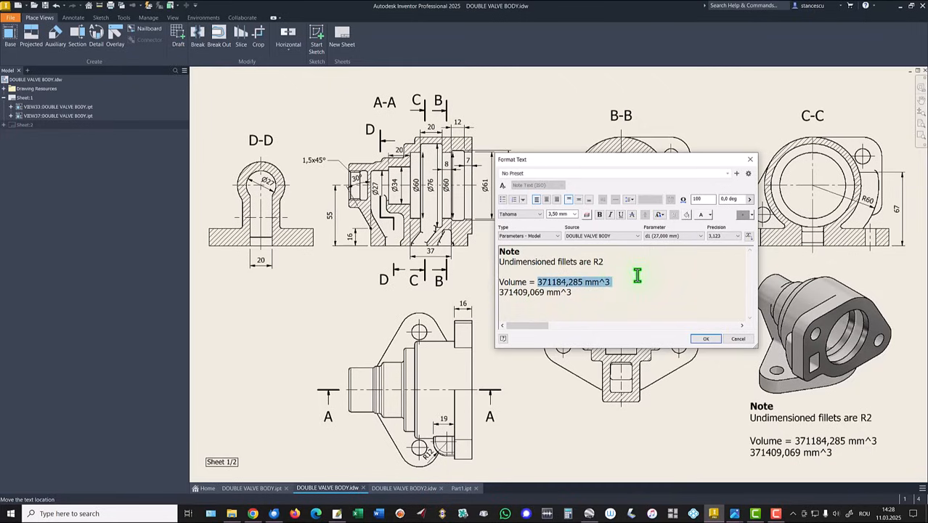
key("Delete")
key("Delete")
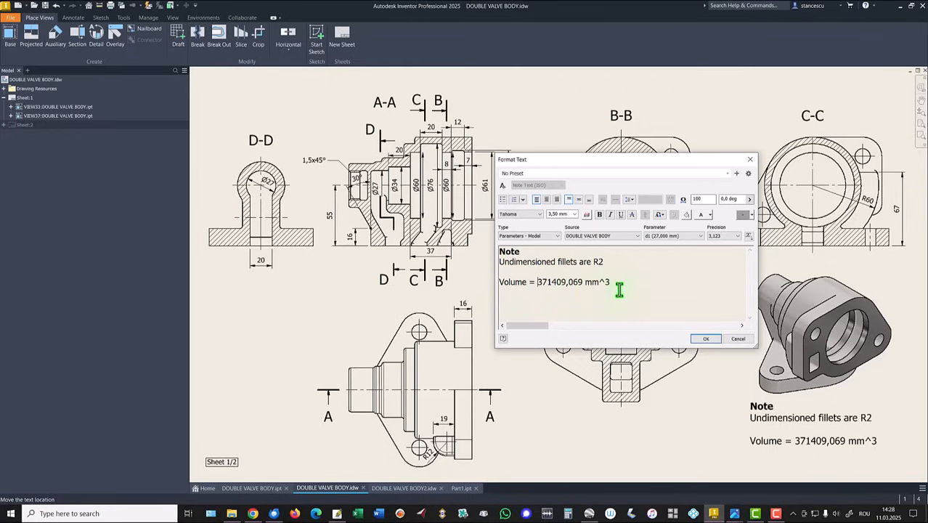
left_click(706, 341)
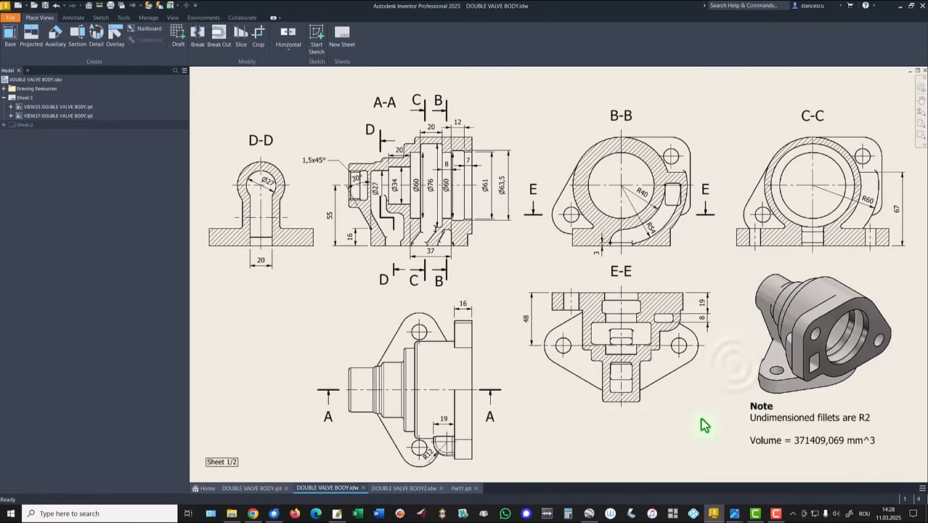
Step: Return to Part1.ipt, assign the Steel, Cast material and give the part the Steel - Cast appearance
left_click(462, 488)
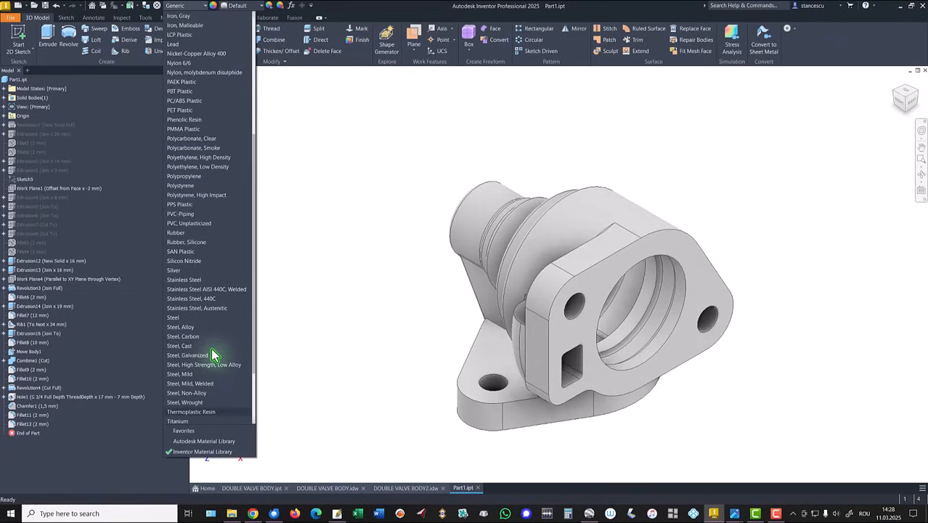
scroll(185, 352, "down", 7)
left_click(180, 347)
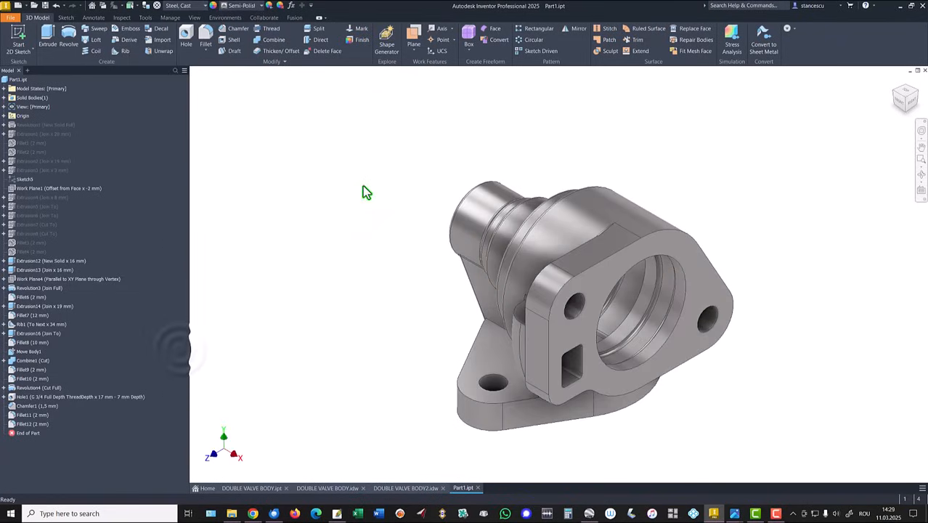
left_click(243, 6)
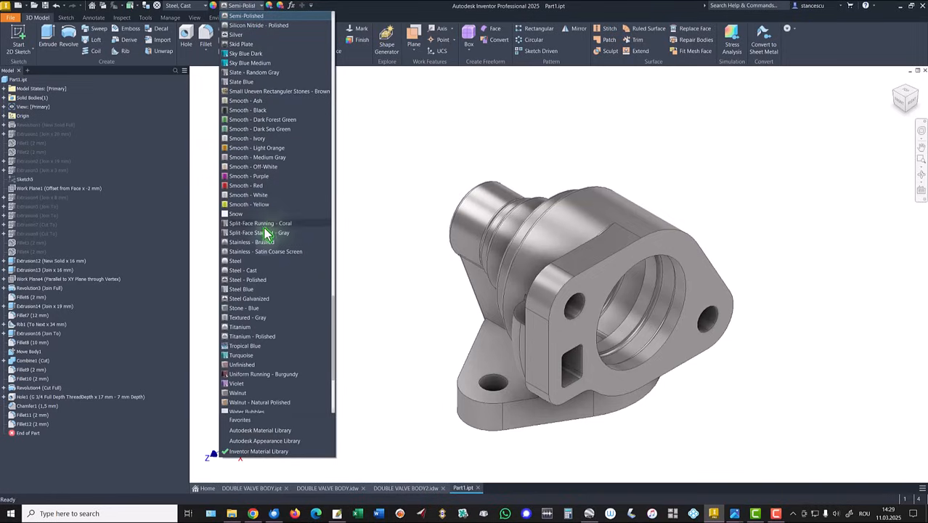
left_click(246, 270)
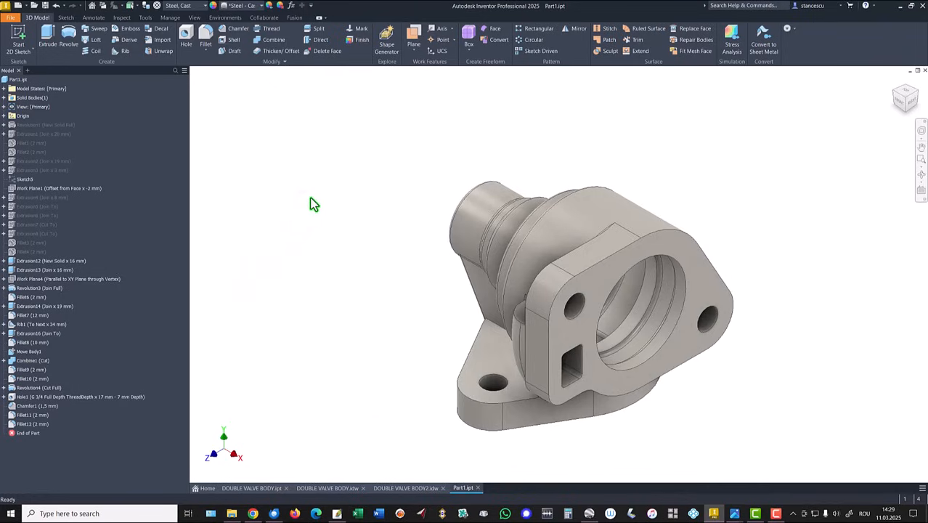
Step: Apply the Steel - Polished appearance to the machined faces: the large flange face, internal bore faces and threaded hole's chamfer
left_click(610, 281)
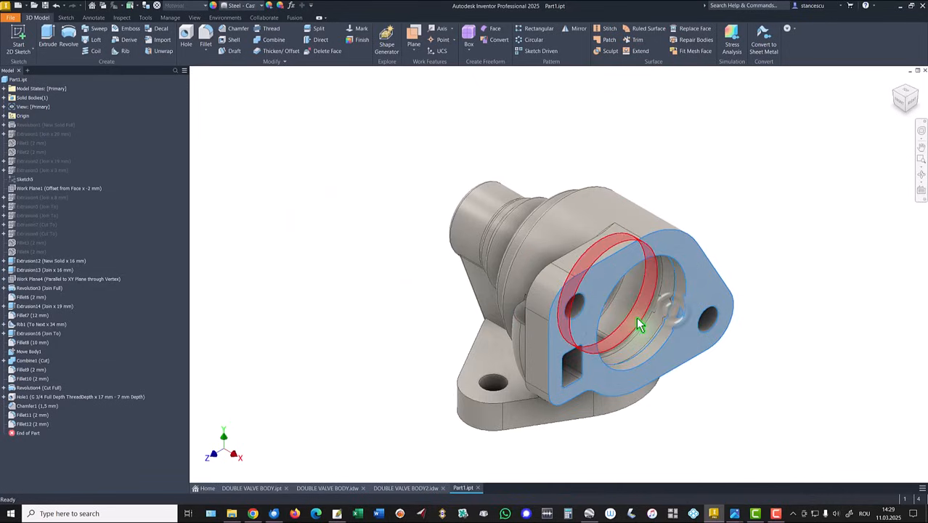
scroll(790, 245, "up", 5)
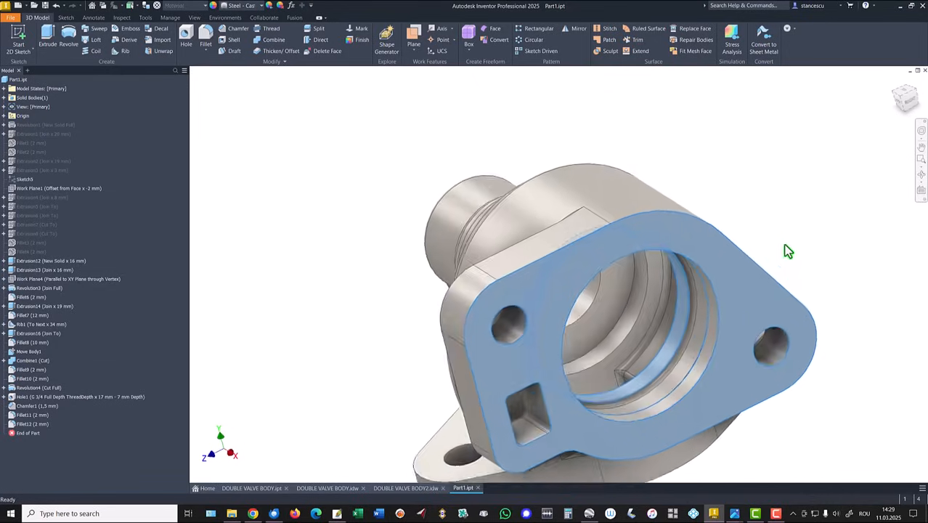
left_click(650, 329, "shift")
left_click(627, 308, "shift")
middle_click_drag(745, 274, 592, 333, "shift")
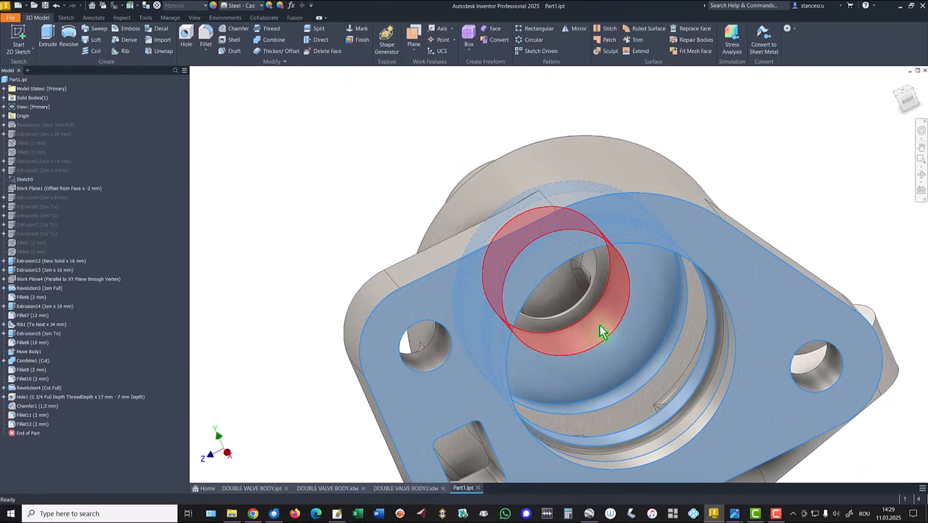
left_click(602, 331, "shift")
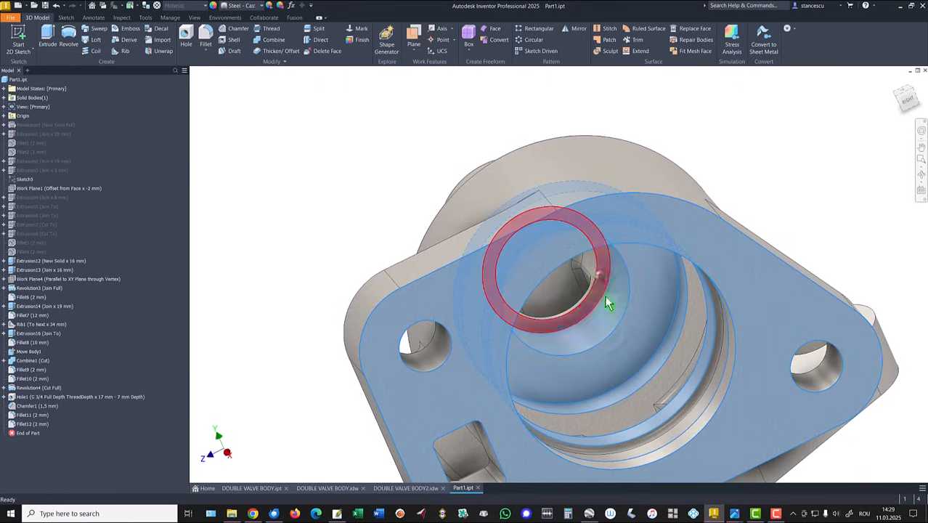
middle_click_drag(697, 324, 537, 400, "shift")
left_click(535, 394, "shift")
middle_click_drag(261, 288, 384, 289, "shift")
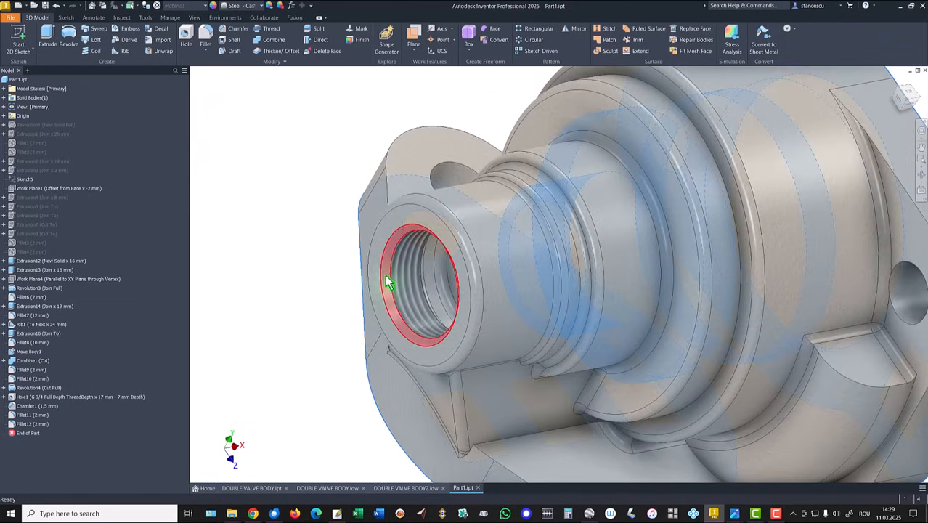
left_click(388, 283, "shift")
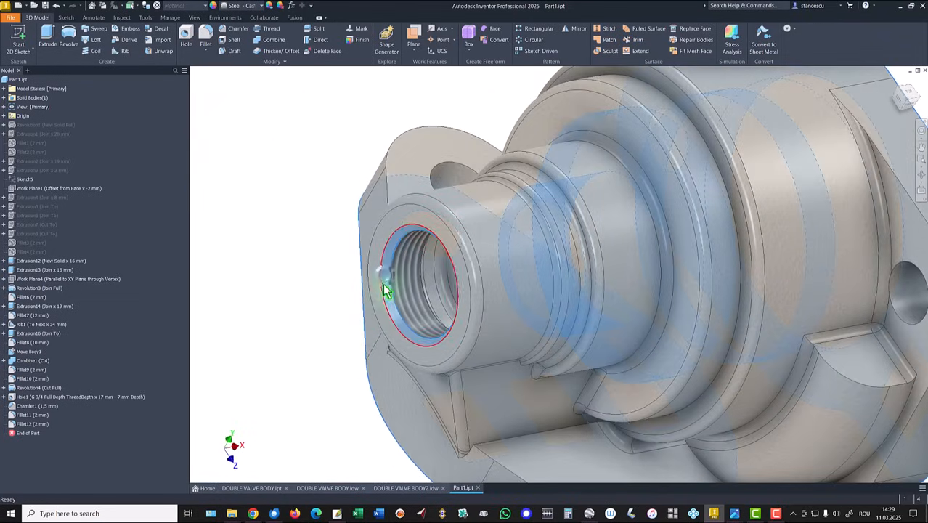
left_click(254, 10)
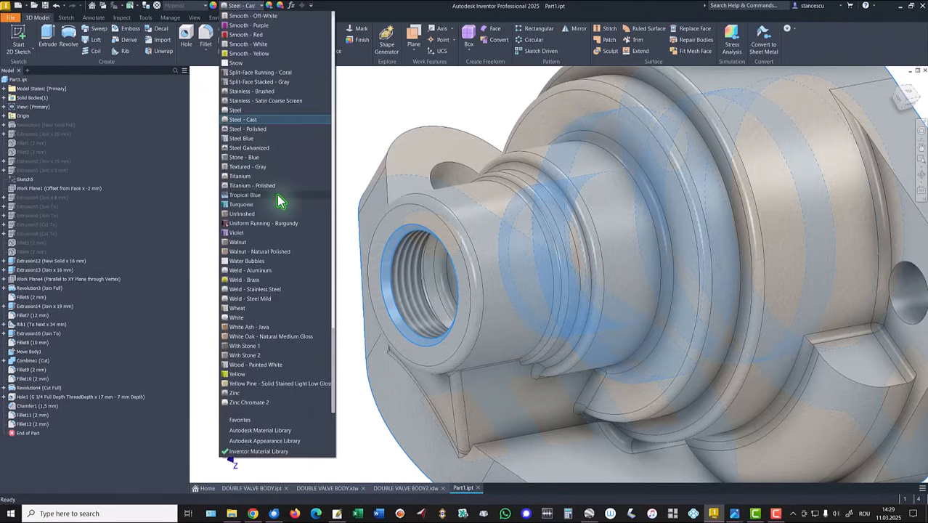
left_click(253, 130)
left_click(283, 171)
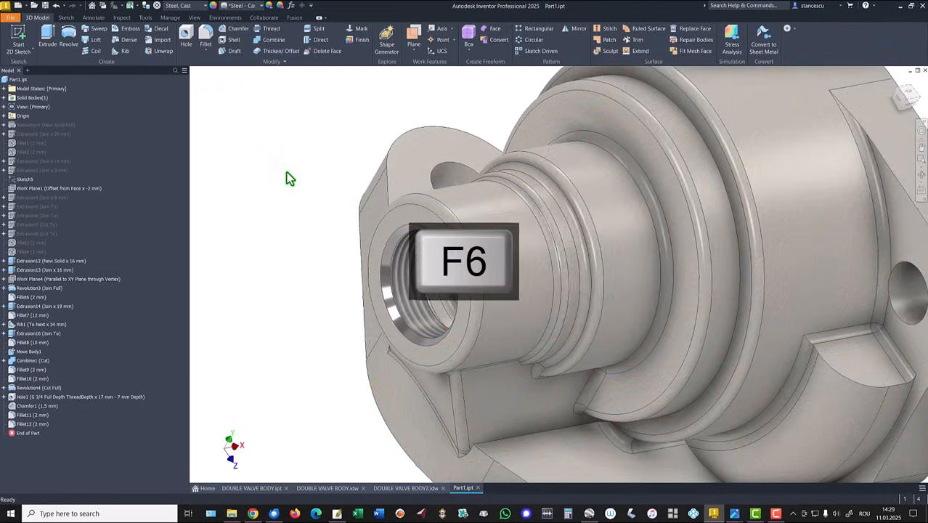
key("F6")
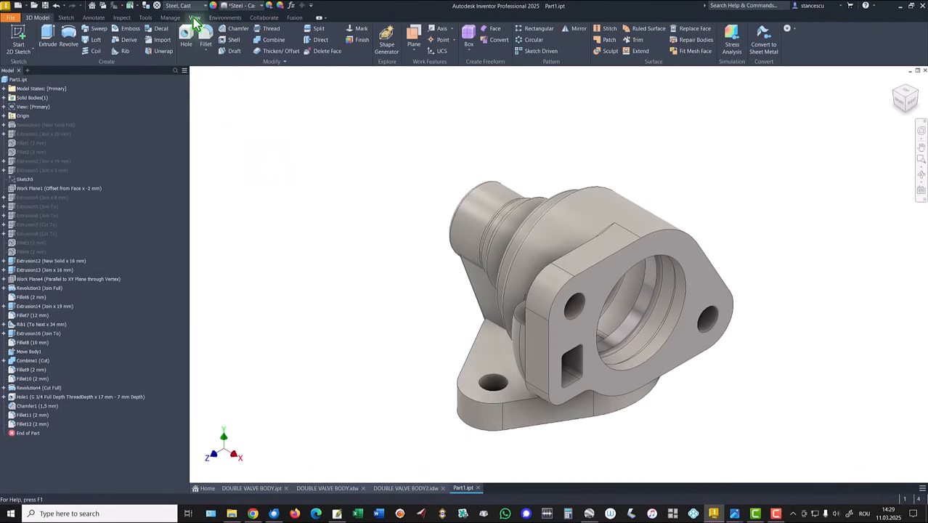
Step: Set the visual style to Shaded without edges and the lighting style to Default Lights
left_click(196, 18)
left_click(166, 35)
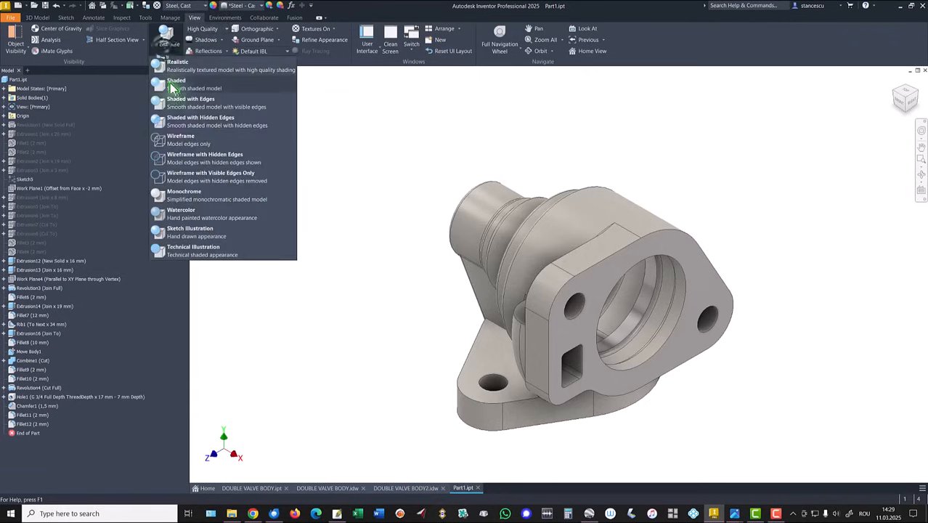
left_click(172, 90)
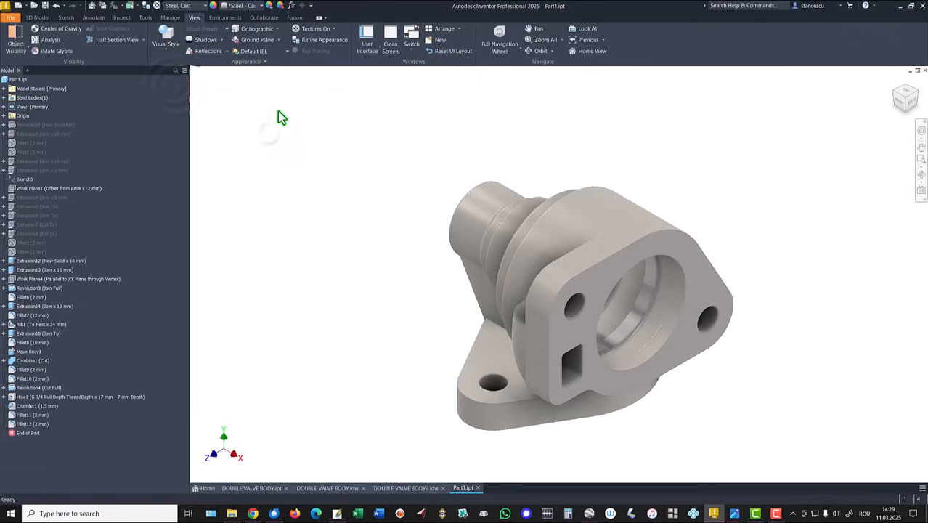
left_click(260, 52)
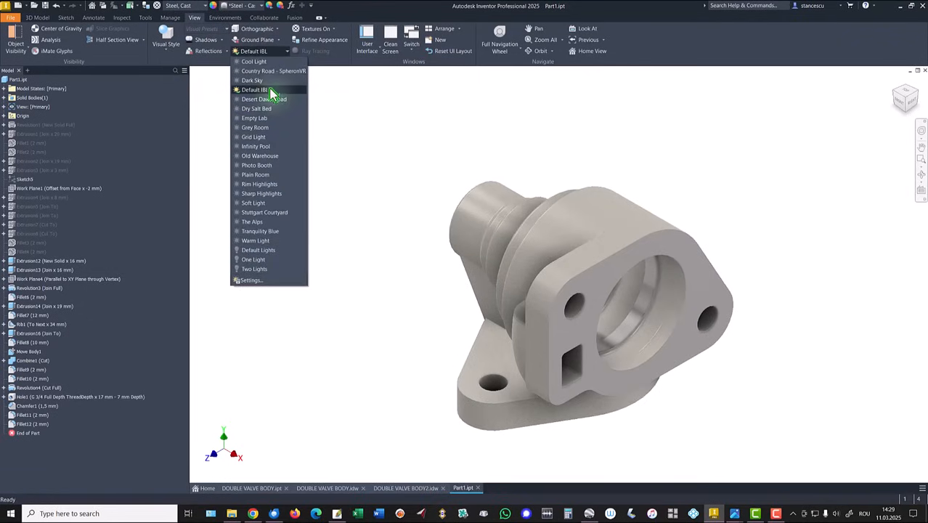
left_click(258, 250)
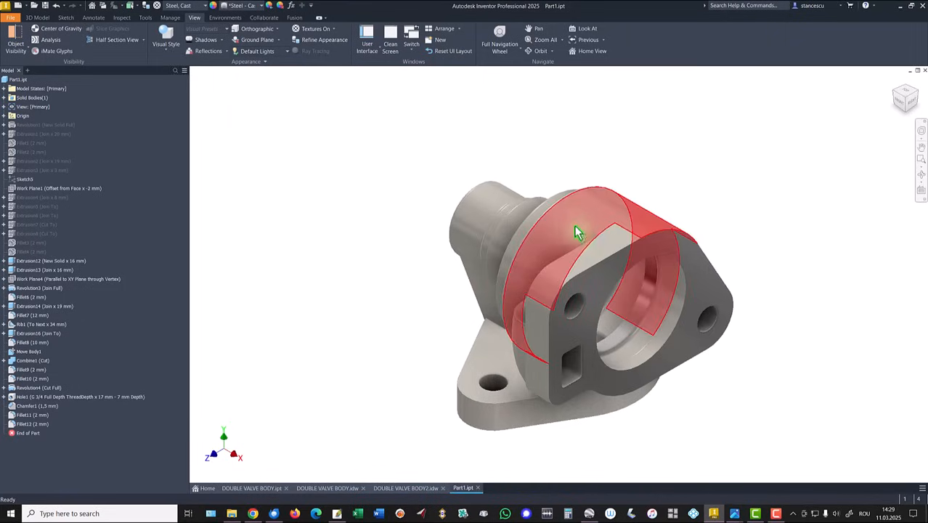
Step: Edit the document's Steel - Cast appearance to an image fade of 50, apply it and close the appearance browser
left_click(212, 7)
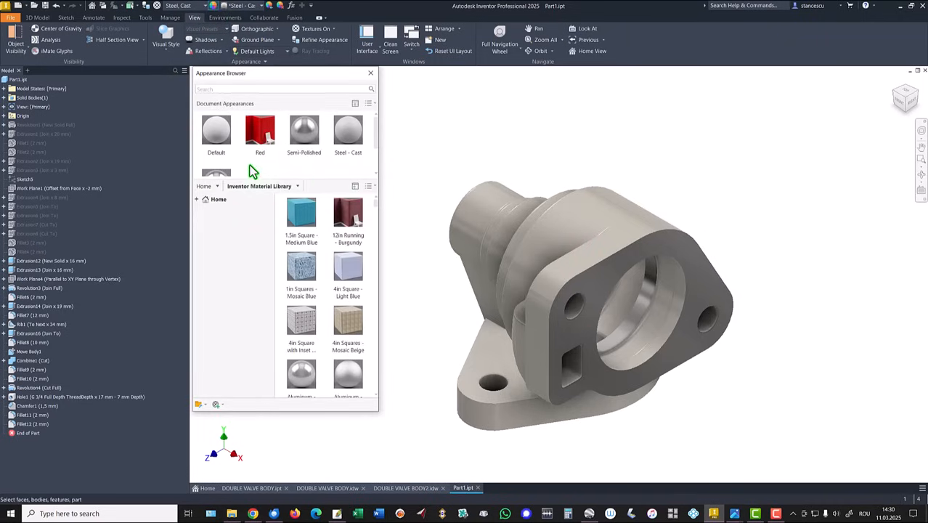
double_click(344, 134)
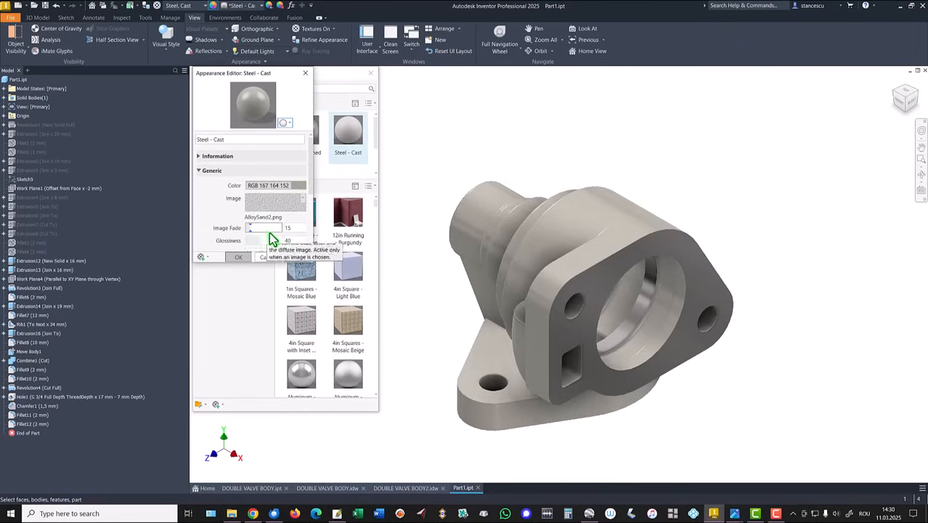
double_click(295, 230)
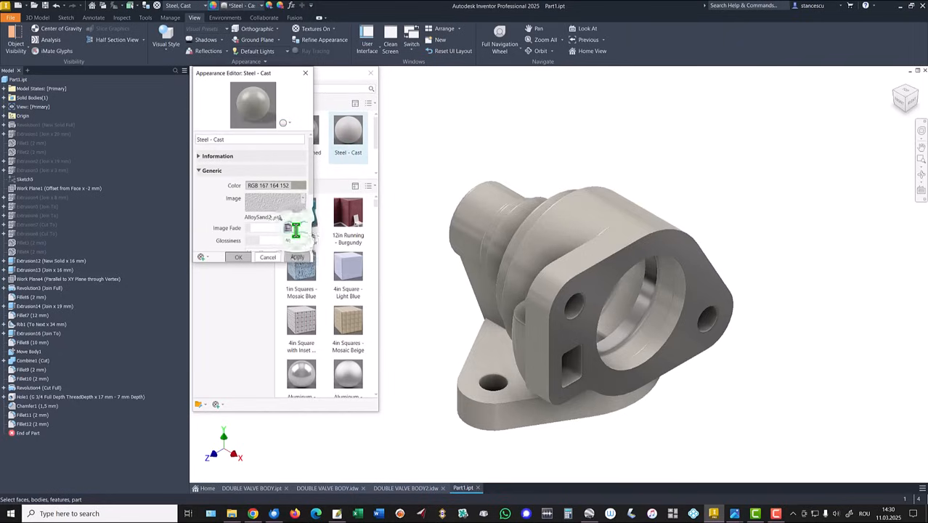
type("50")
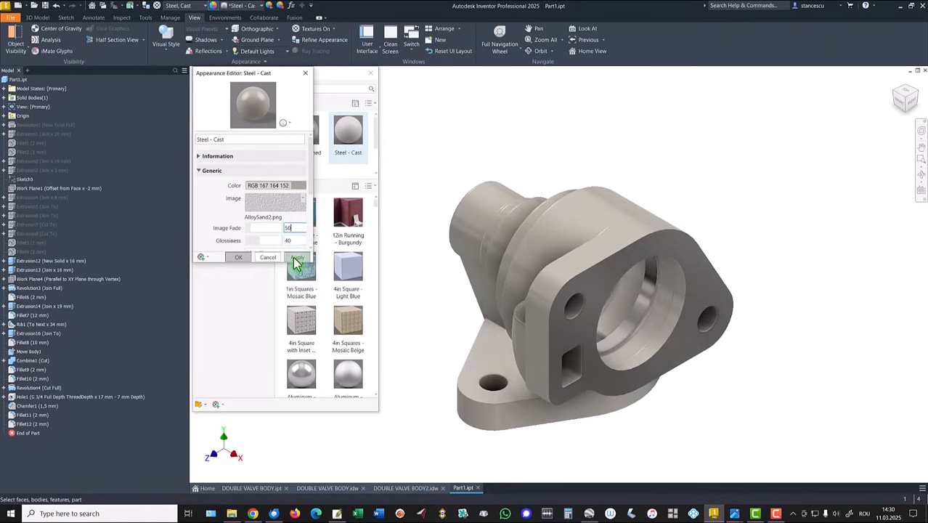
scroll(334, 373, "down", 1)
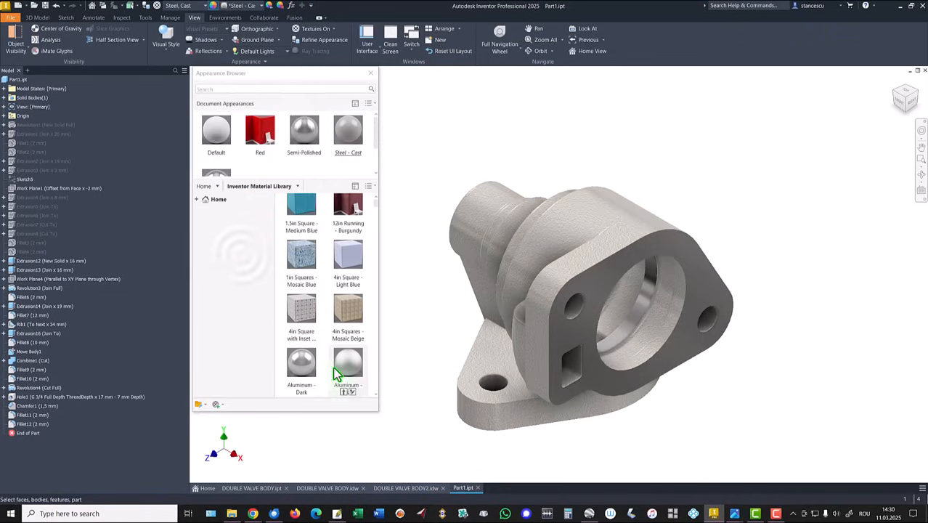
left_click(371, 73)
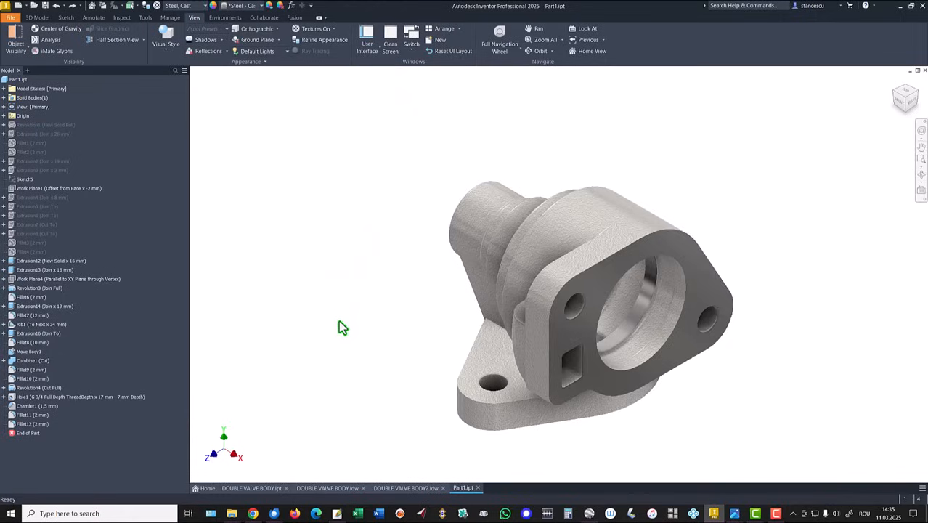